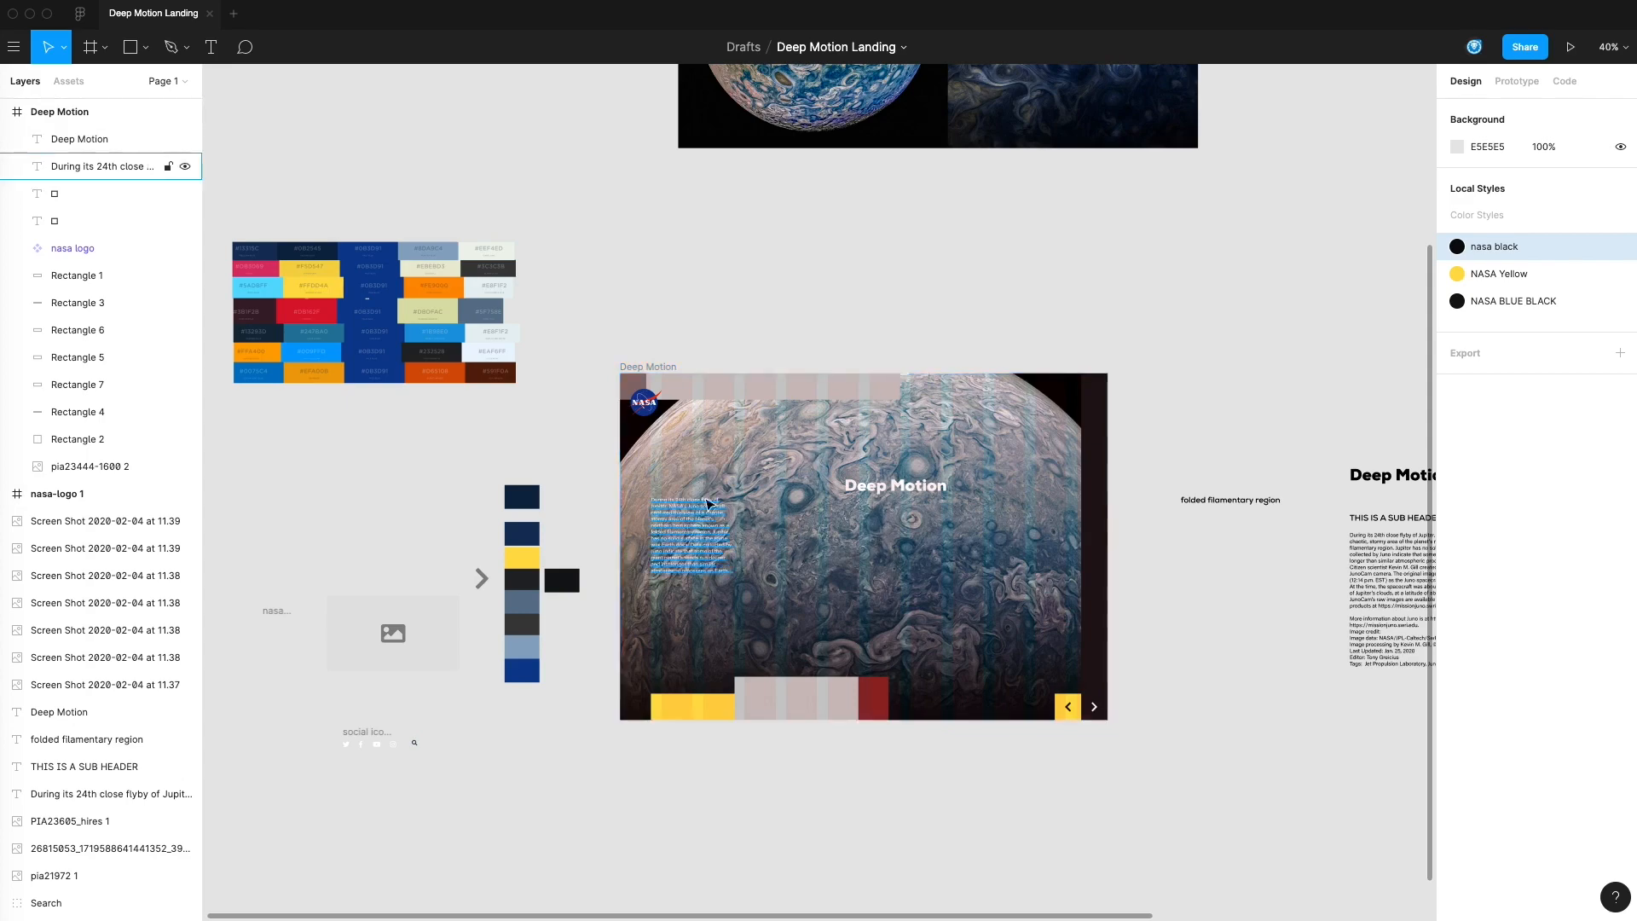
key("shift+2")
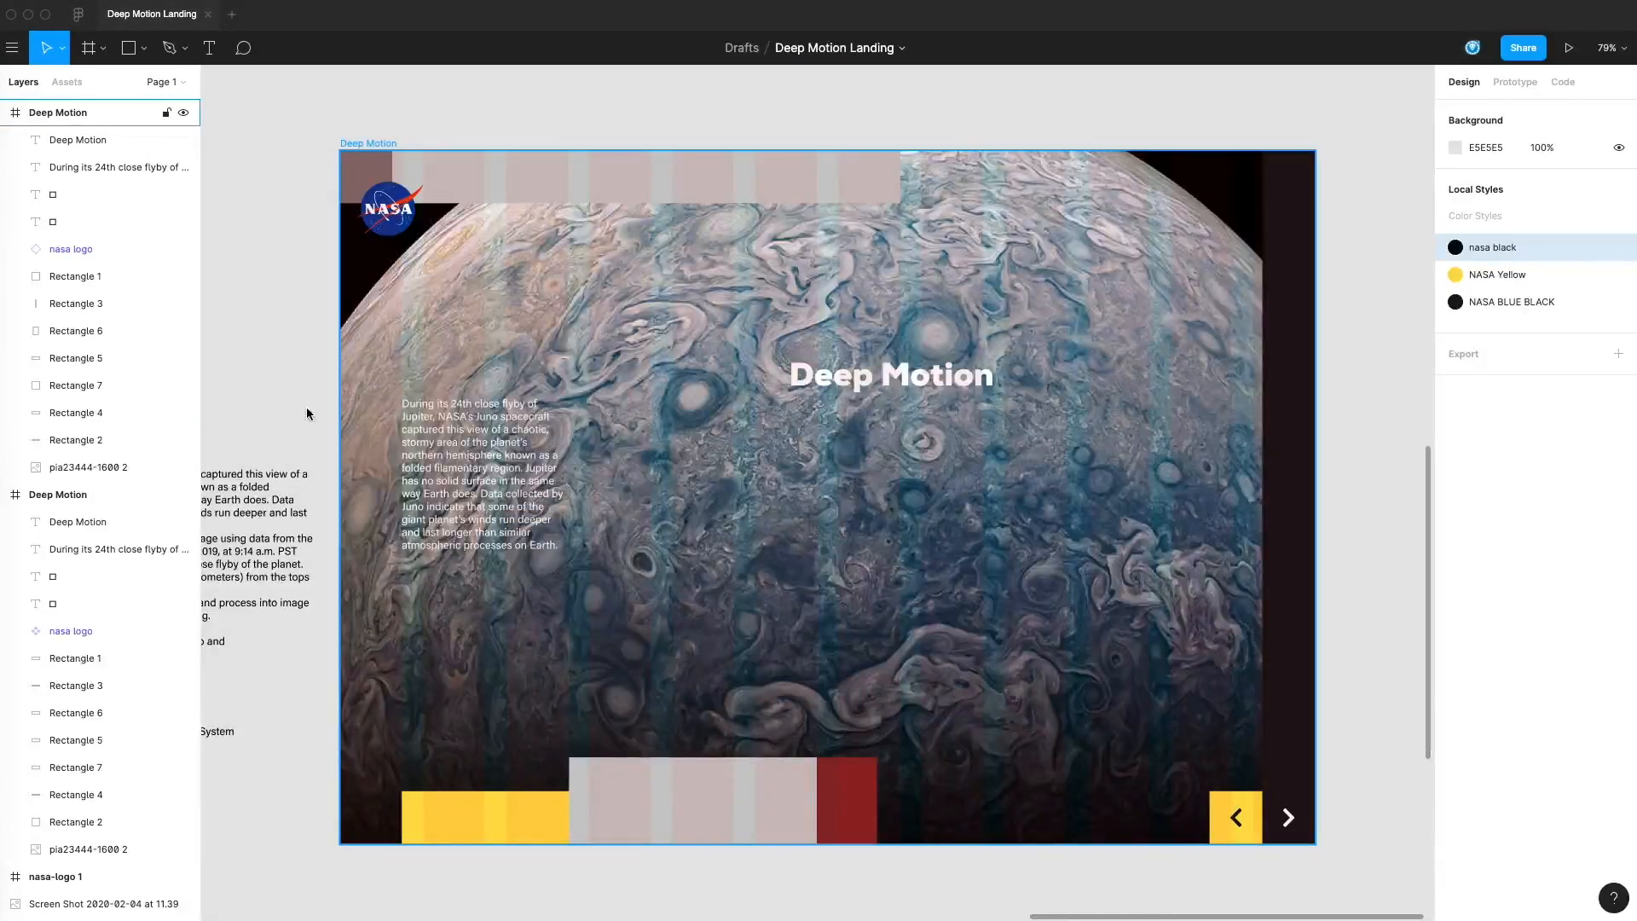
left_click(307, 413)
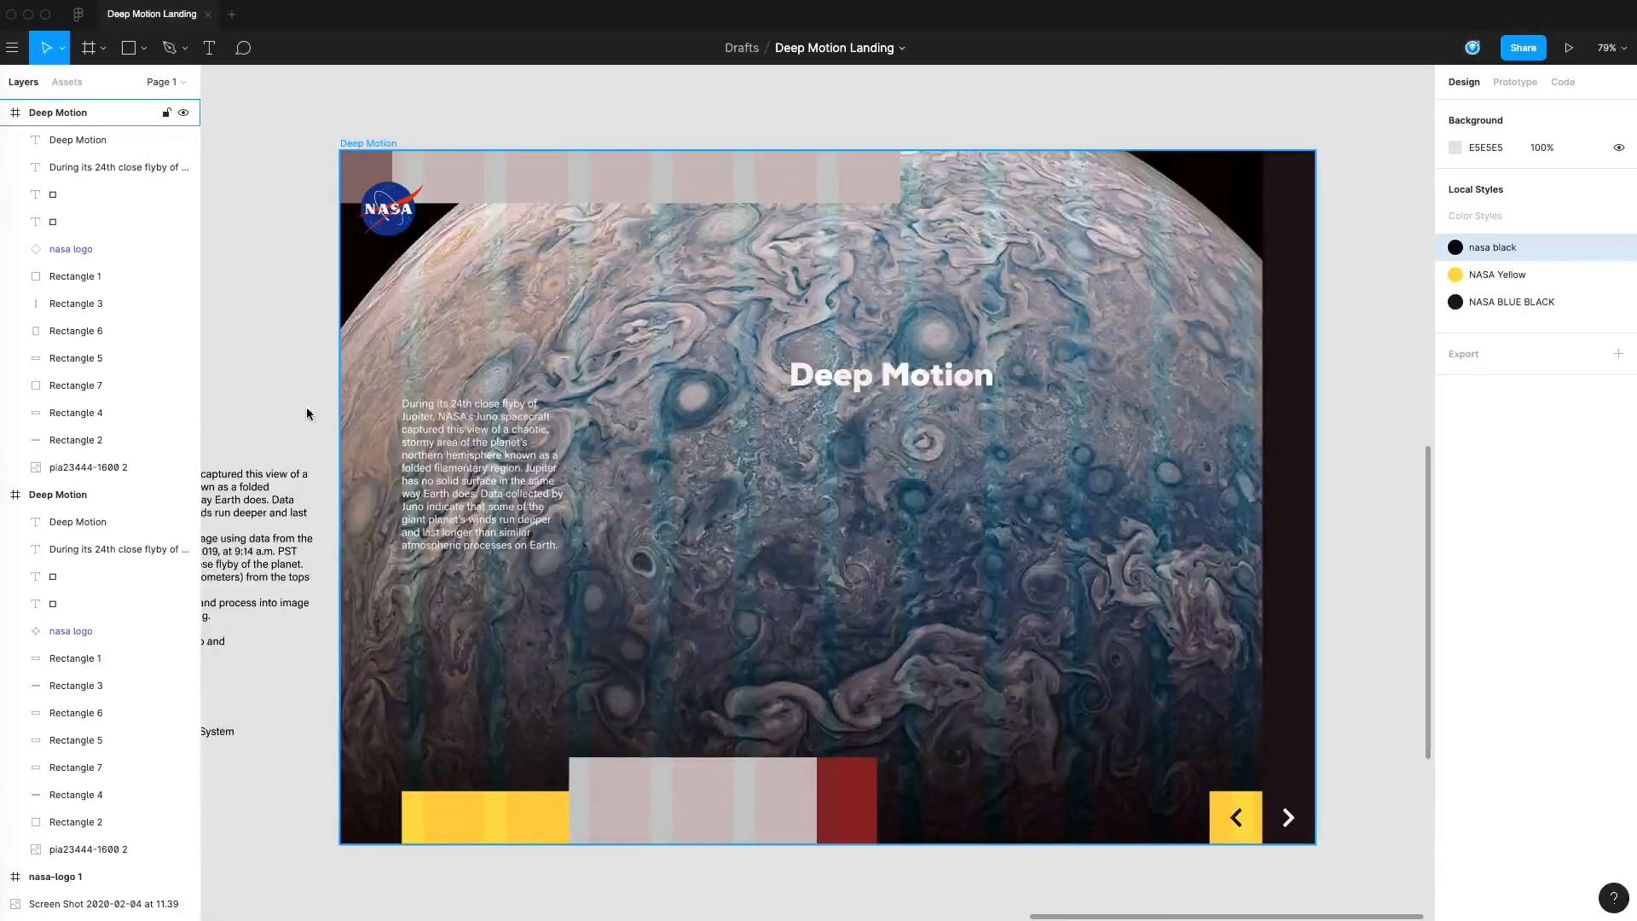
left_click(369, 143)
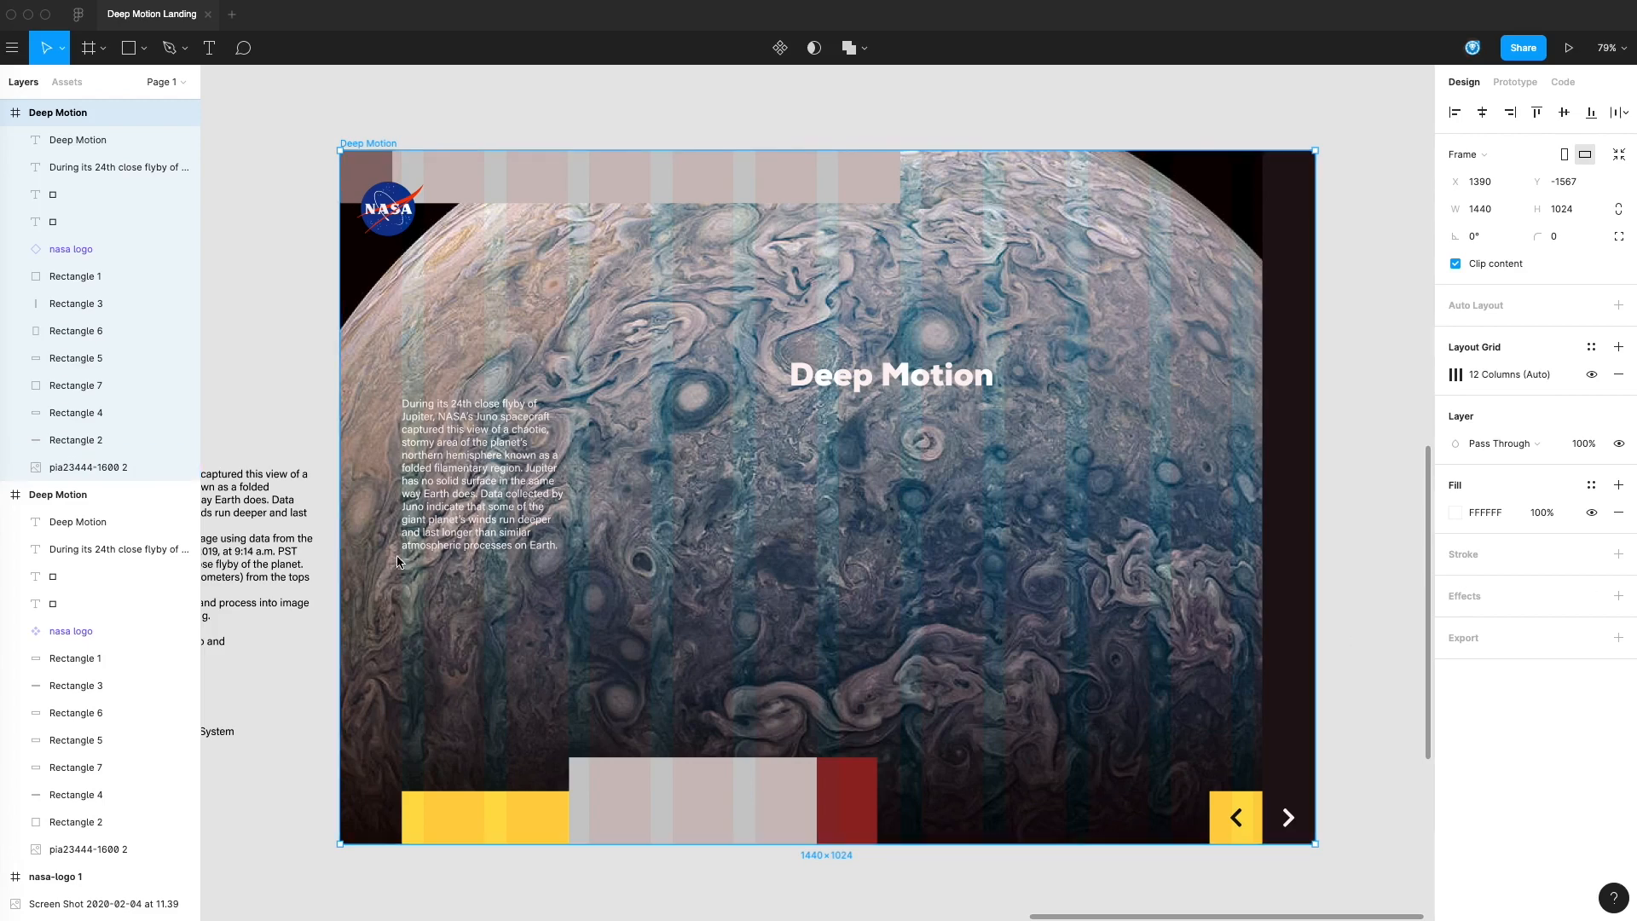
left_click(437, 357)
key("Escape")
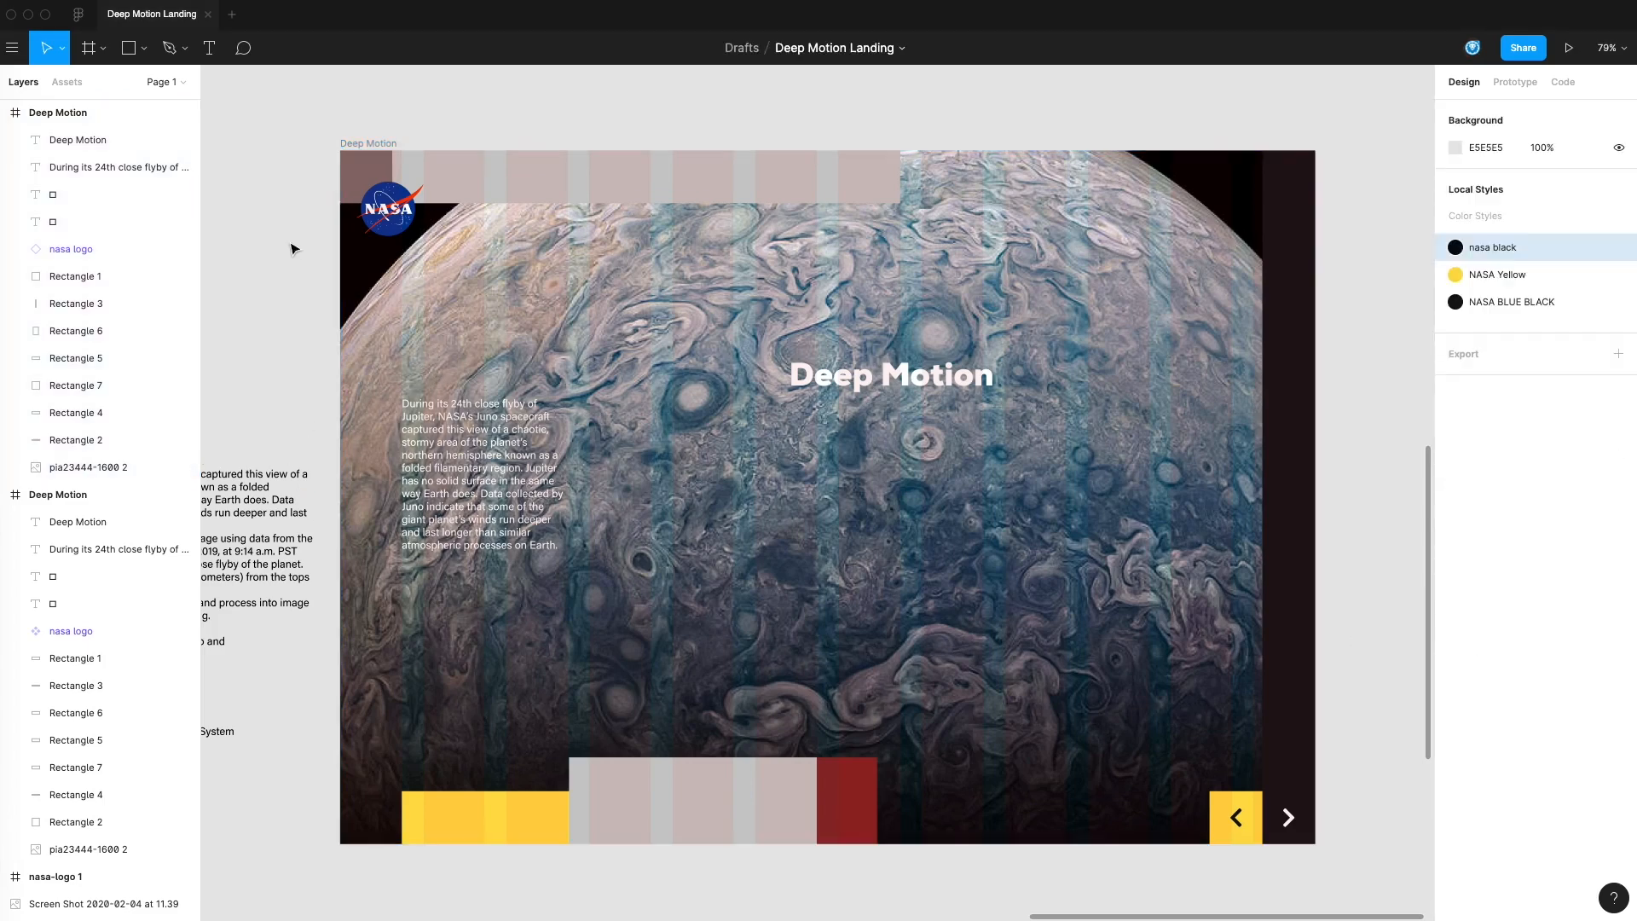
Draw a rectangle about 404 px wide over the body text in the Deep Motion frame and set its height to 400
left_click(143, 48)
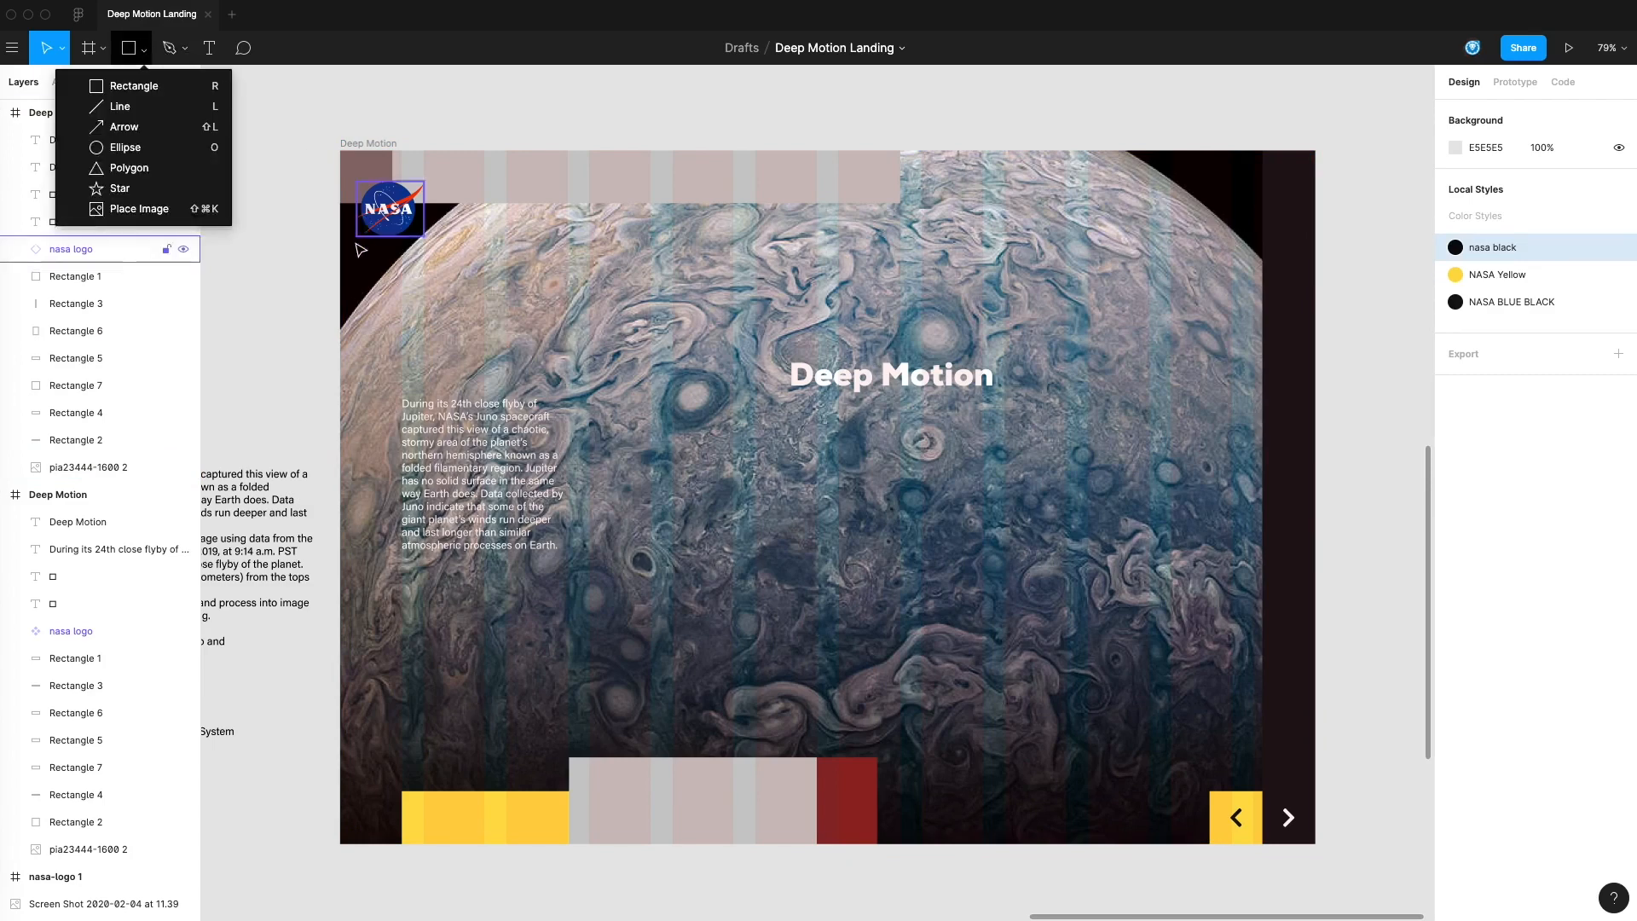
left_click(134, 86)
left_click_drag(364, 283, 637, 610)
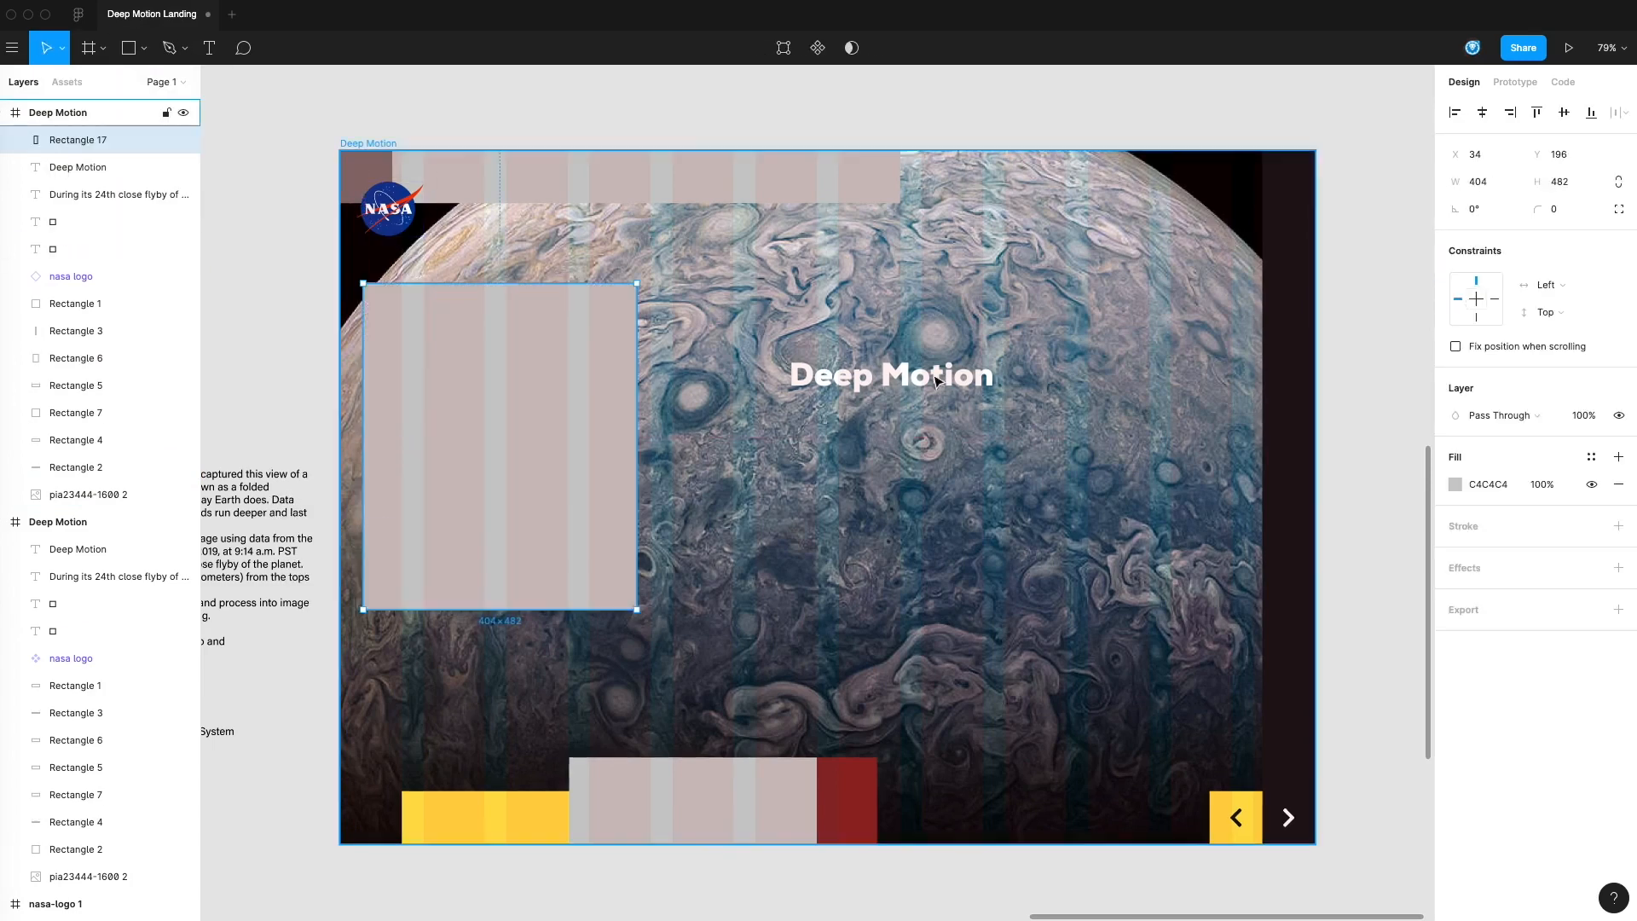
left_click(1558, 181)
type("40")
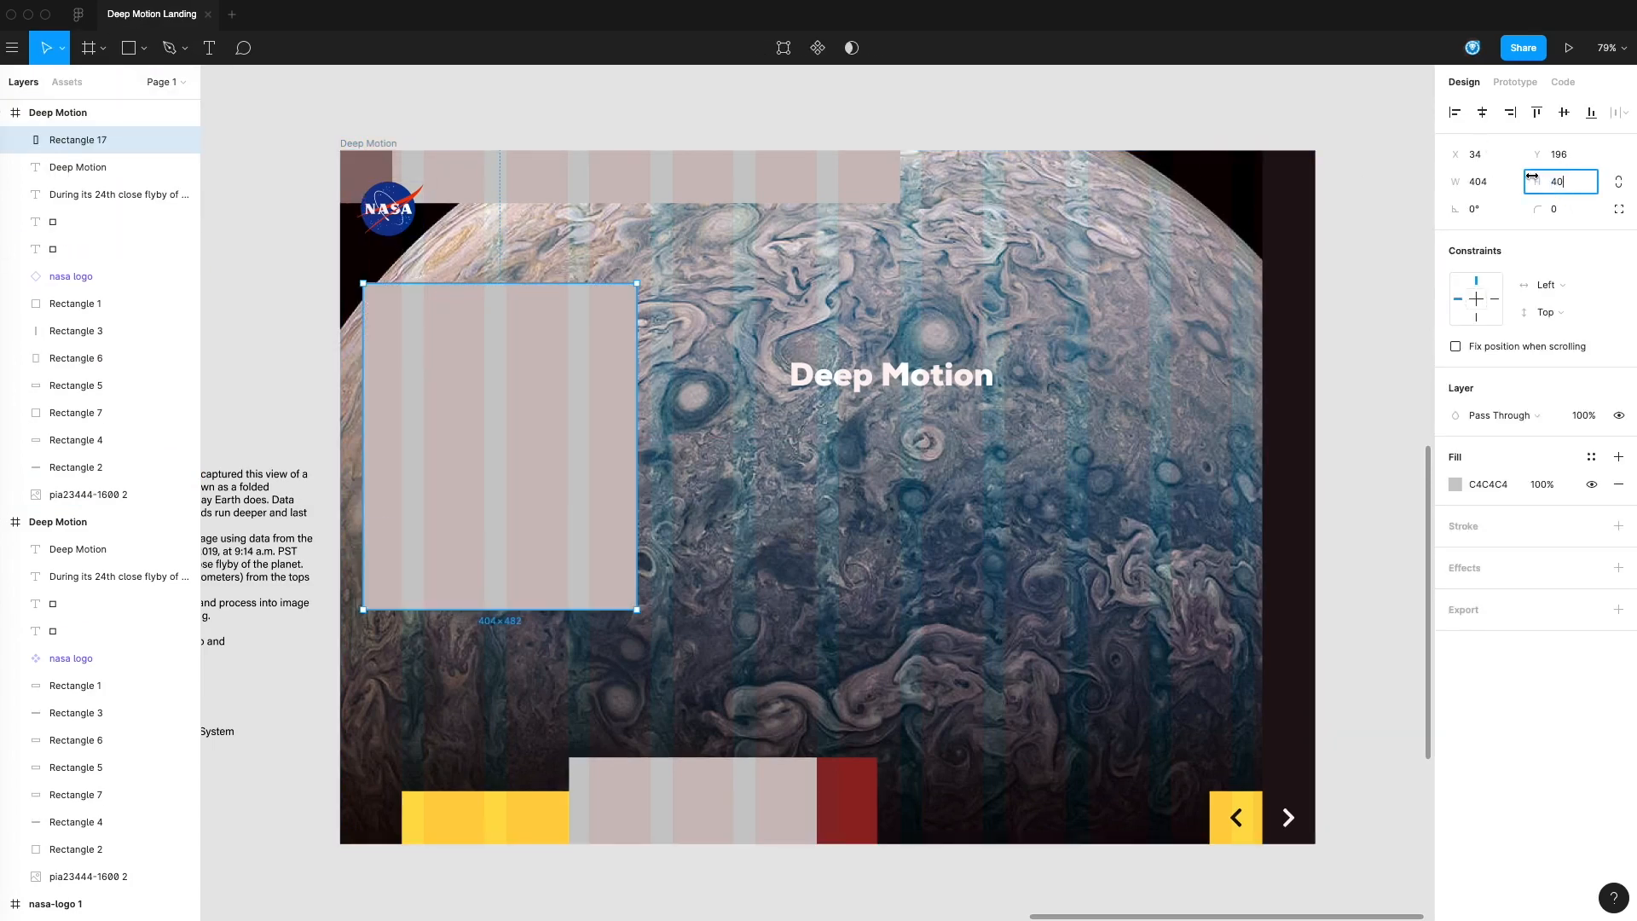
type("0")
key("Return")
Move the rectangle flush with the frame's left edge and stretch its lower edge to about 524 px height
mouse_move(486, 410)
left_mouse_down()
mouse_move(480, 384)
mouse_move(461, 389)
mouse_move(468, 412)
left_mouse_up()
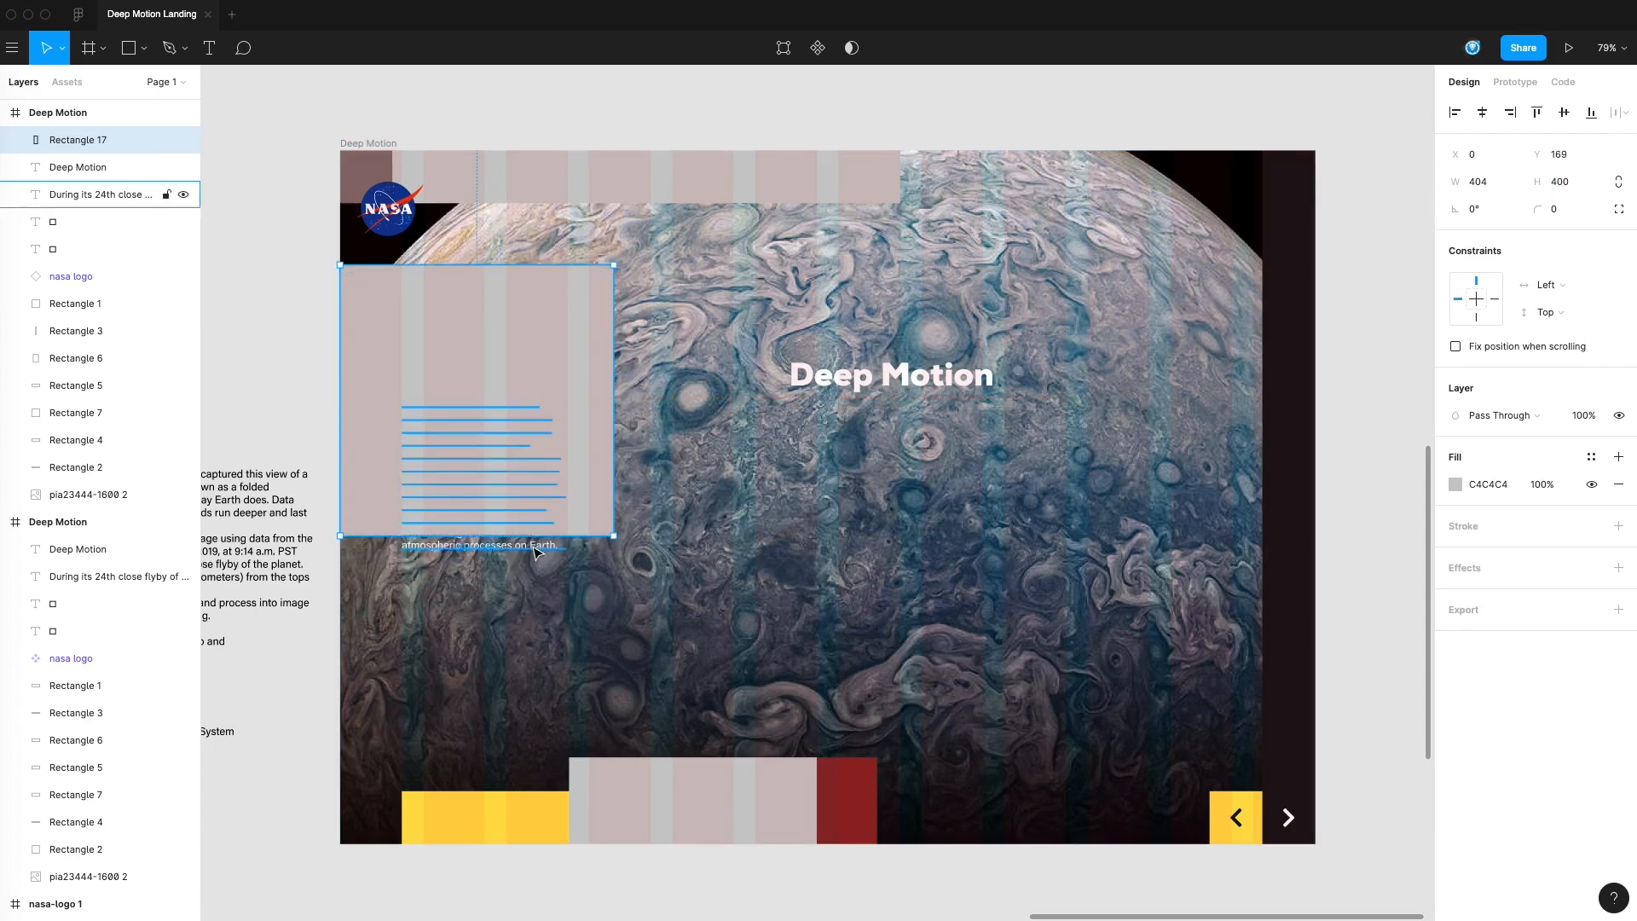
left_click_drag(595, 535, 595, 620)
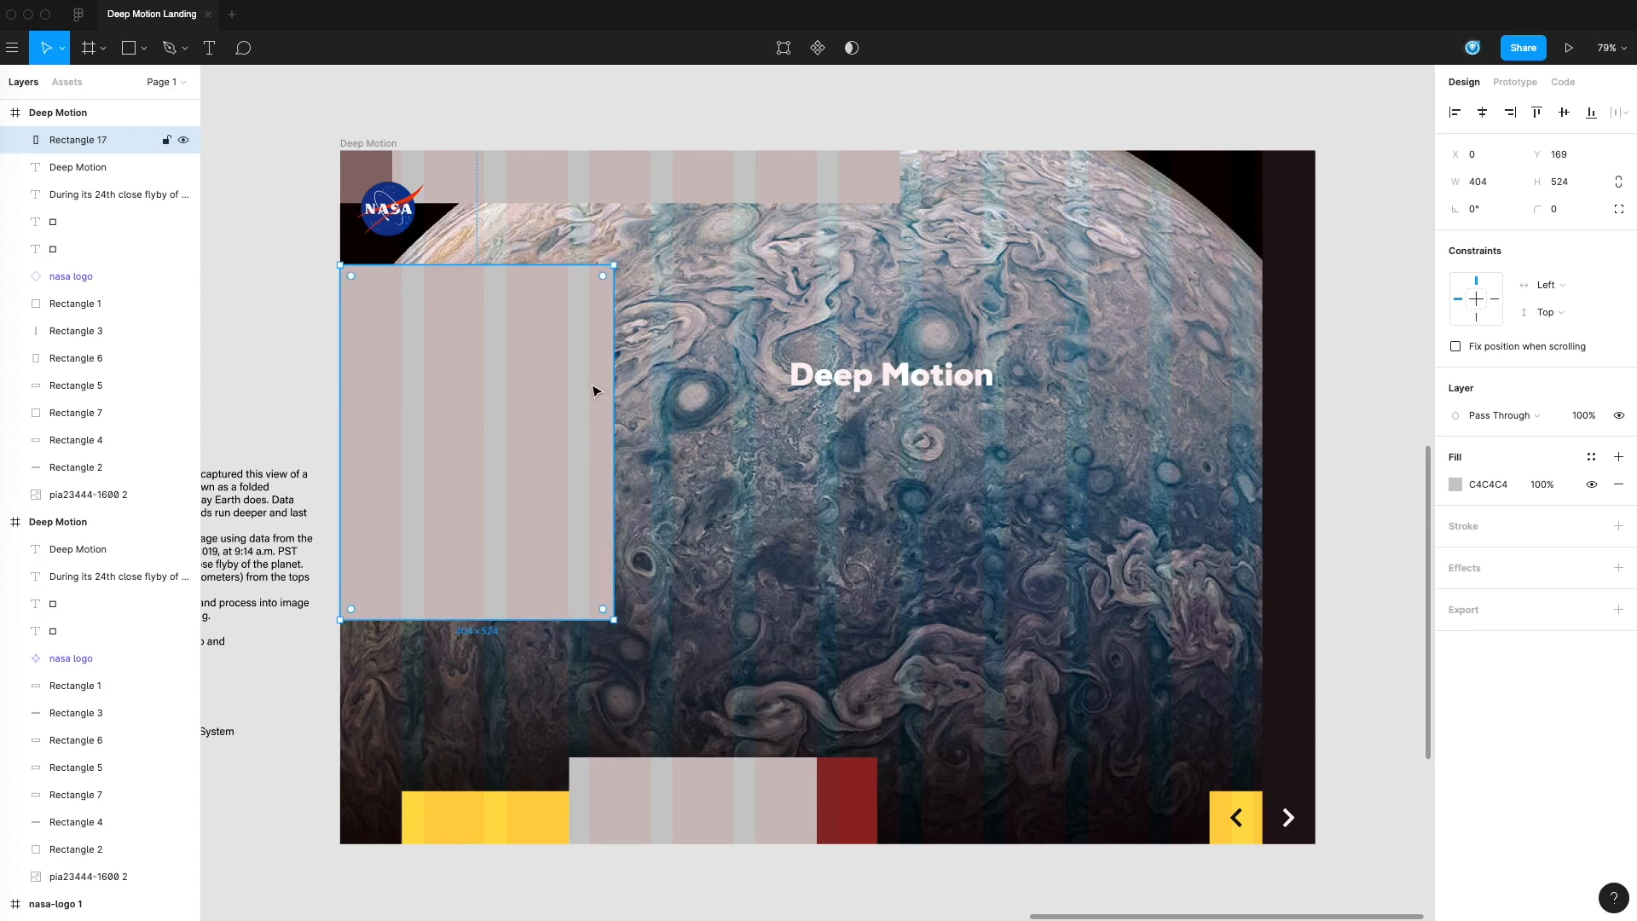
key("Escape")
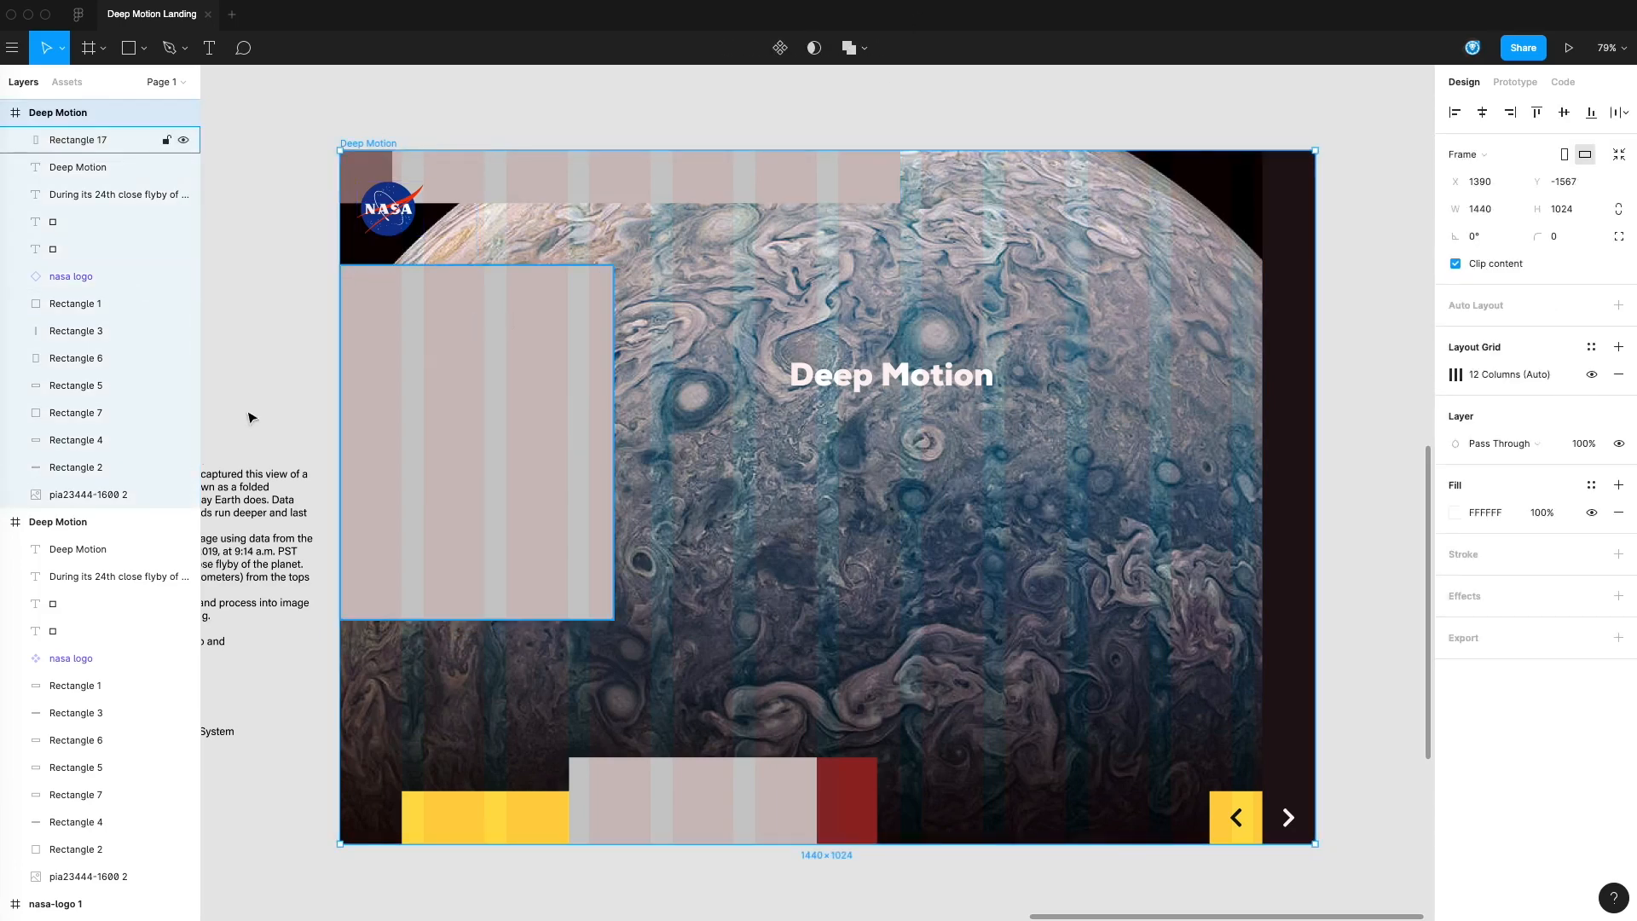
Duplicate the full-frame Jupiter background photo in place
left_click(1195, 278)
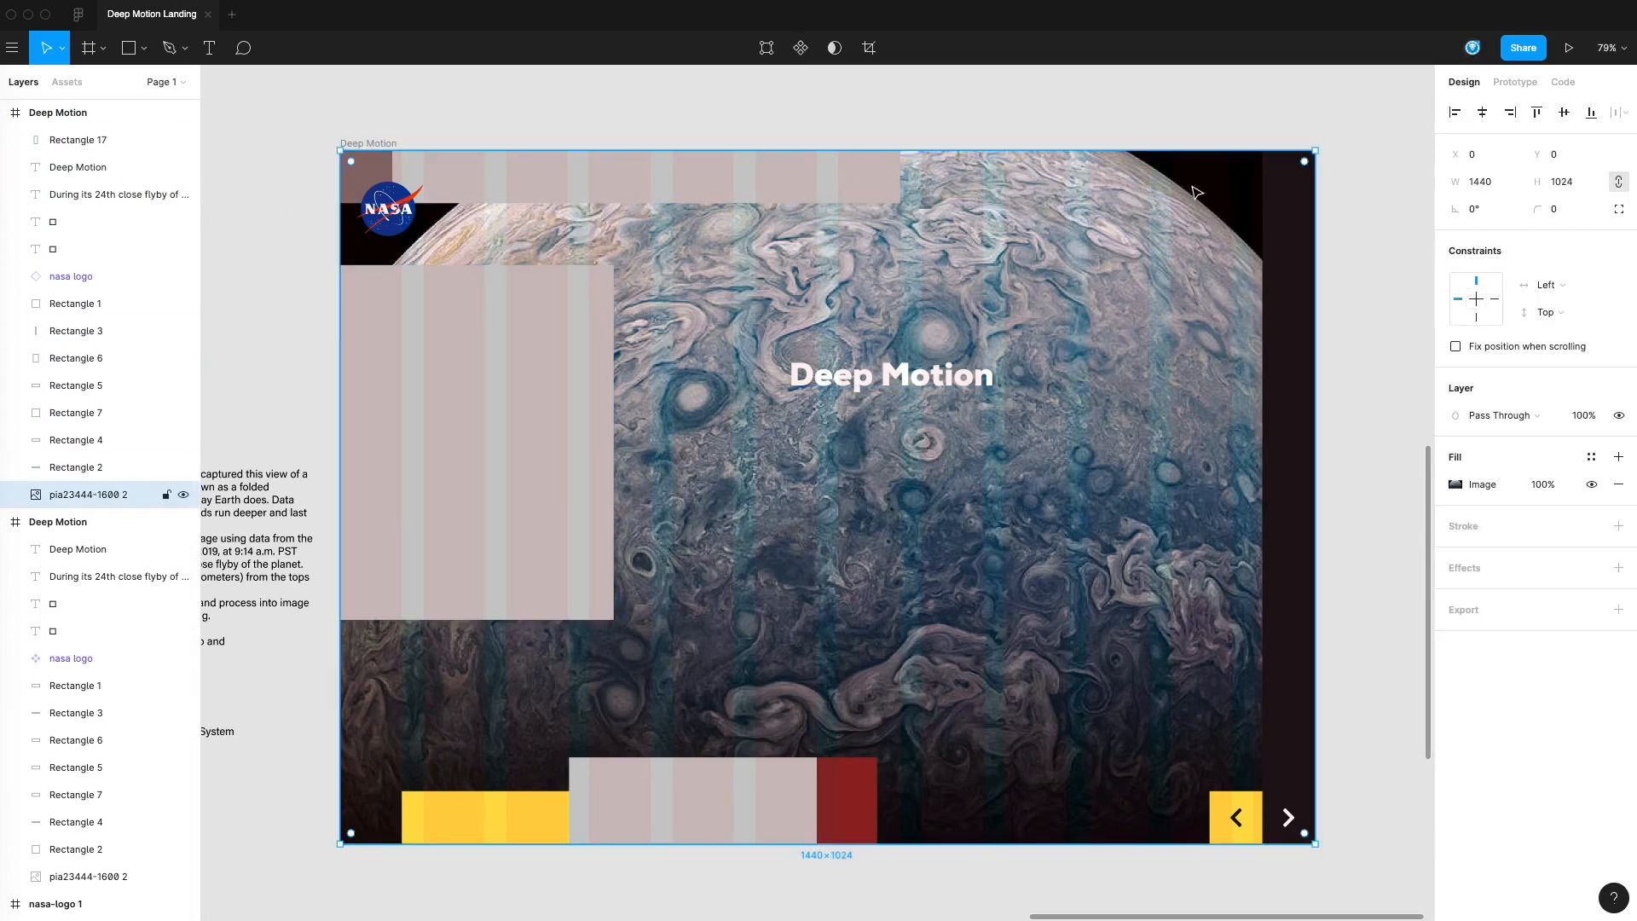
mouse_move(2, 181)
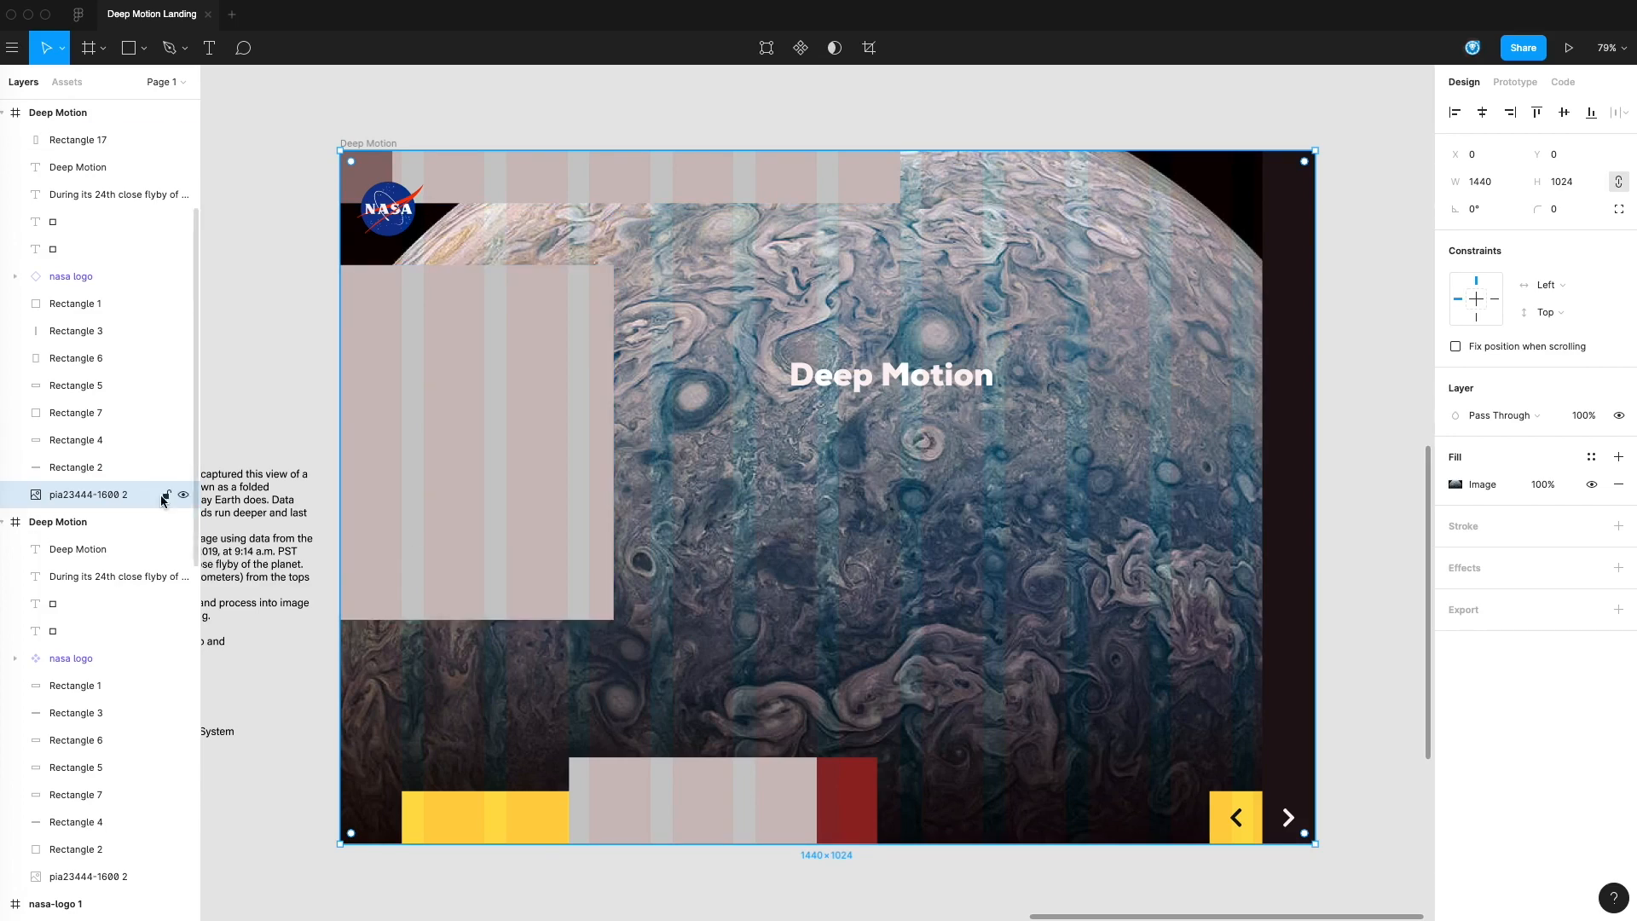
key("super+d")
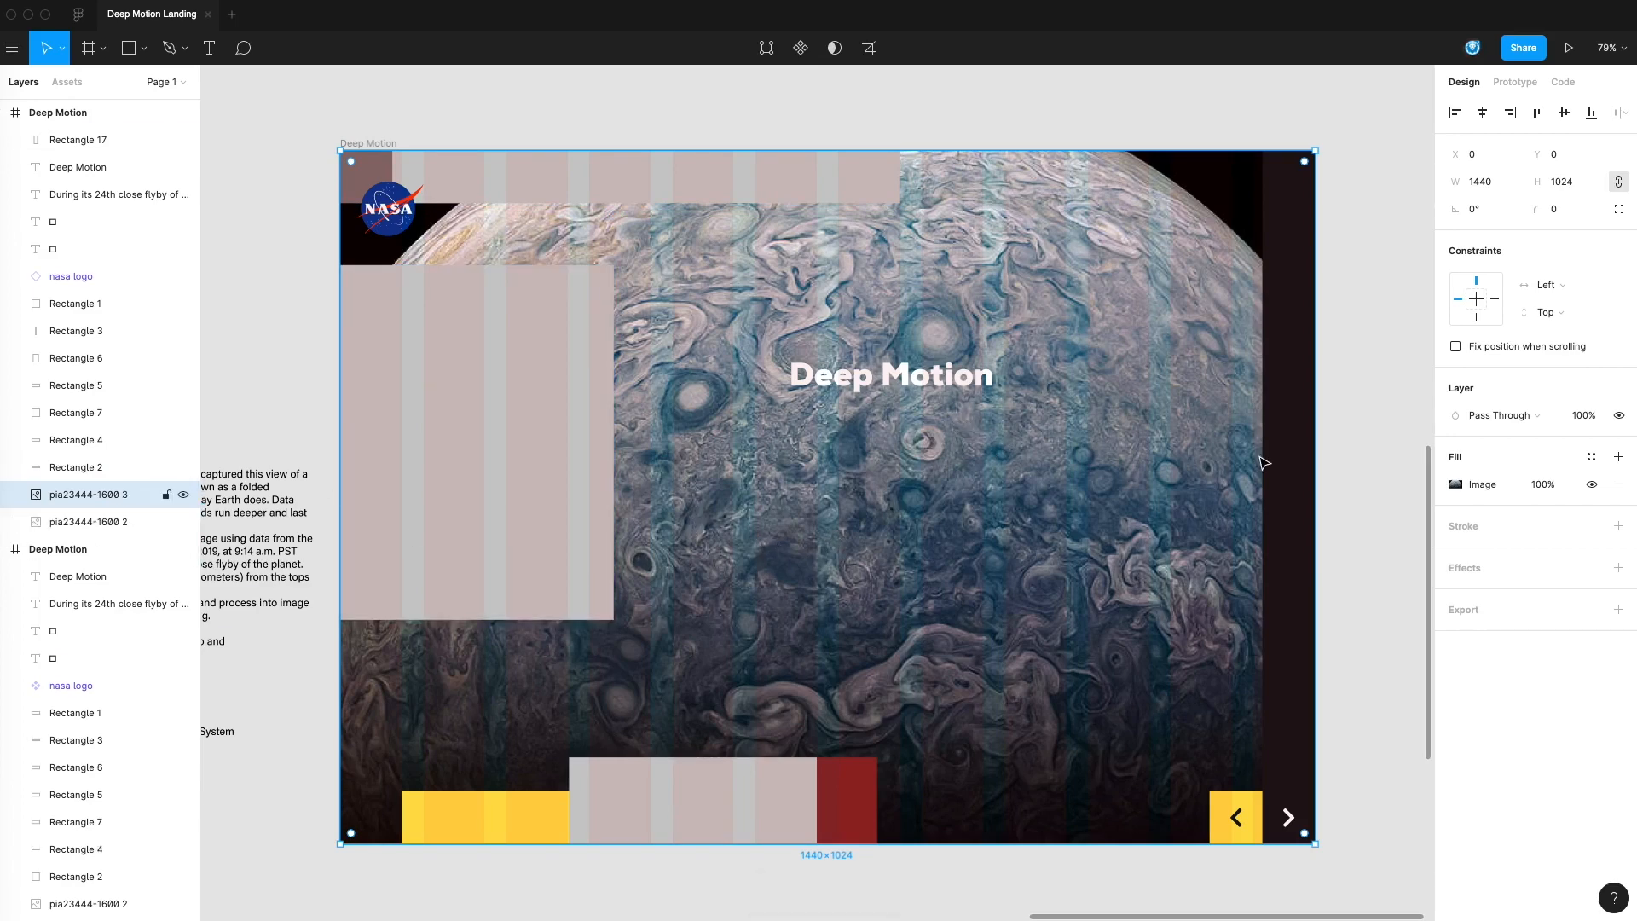
Crop the duplicated photo from its right side to a full-height strip about 411 px wide at the frame's left edge
left_click_drag(1318, 447, 848, 494)
key("super+z")
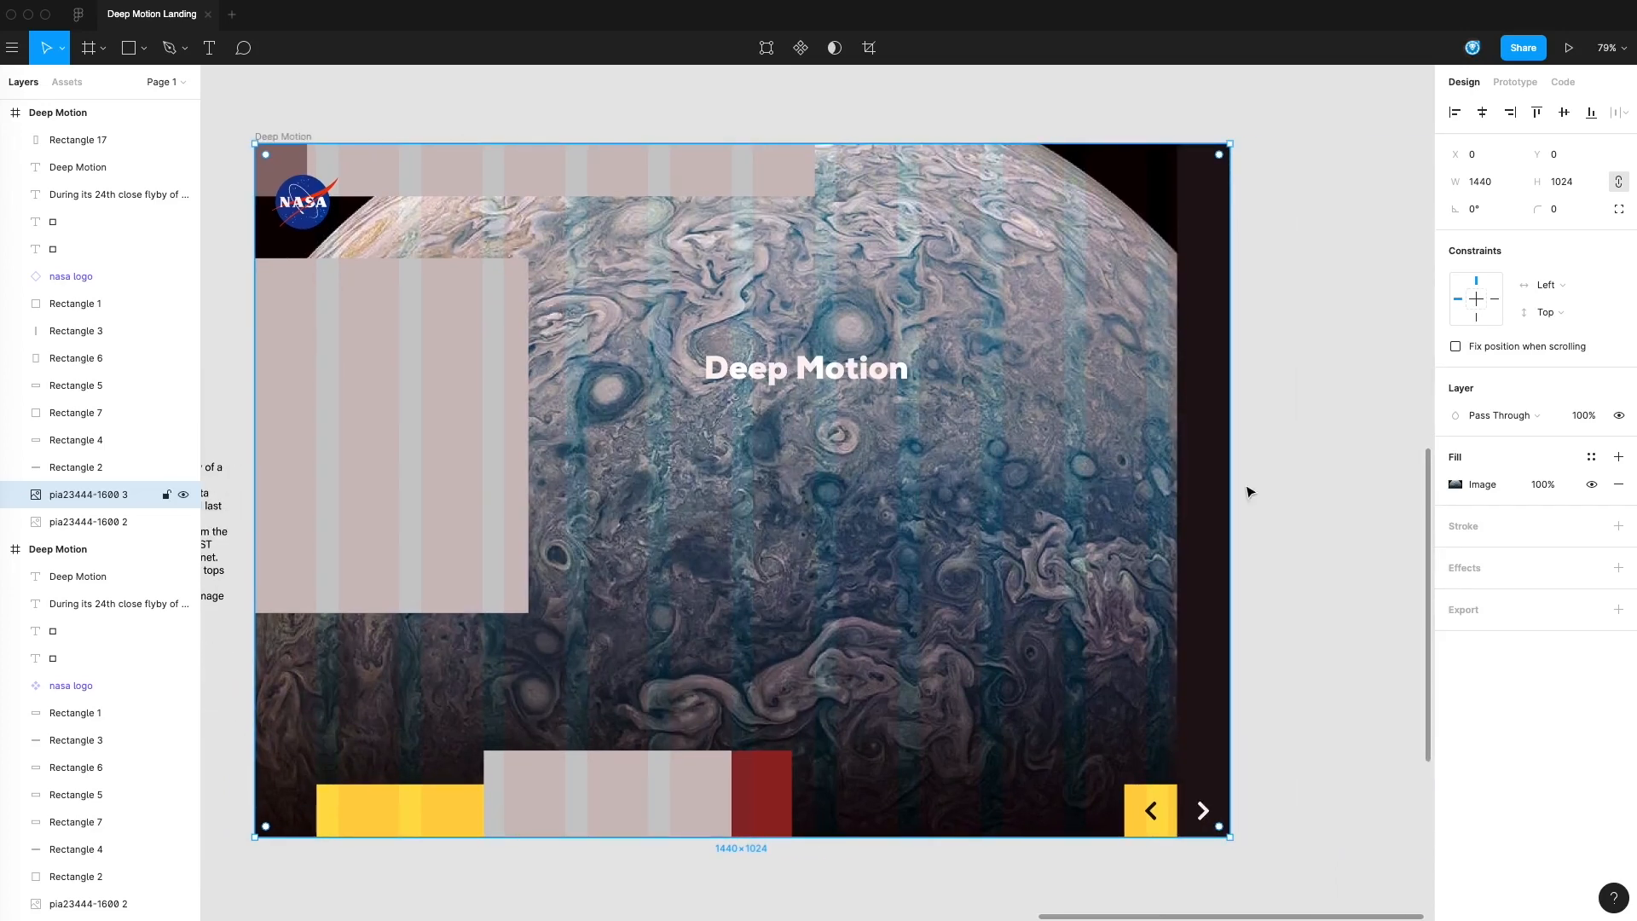
left_click(1455, 484)
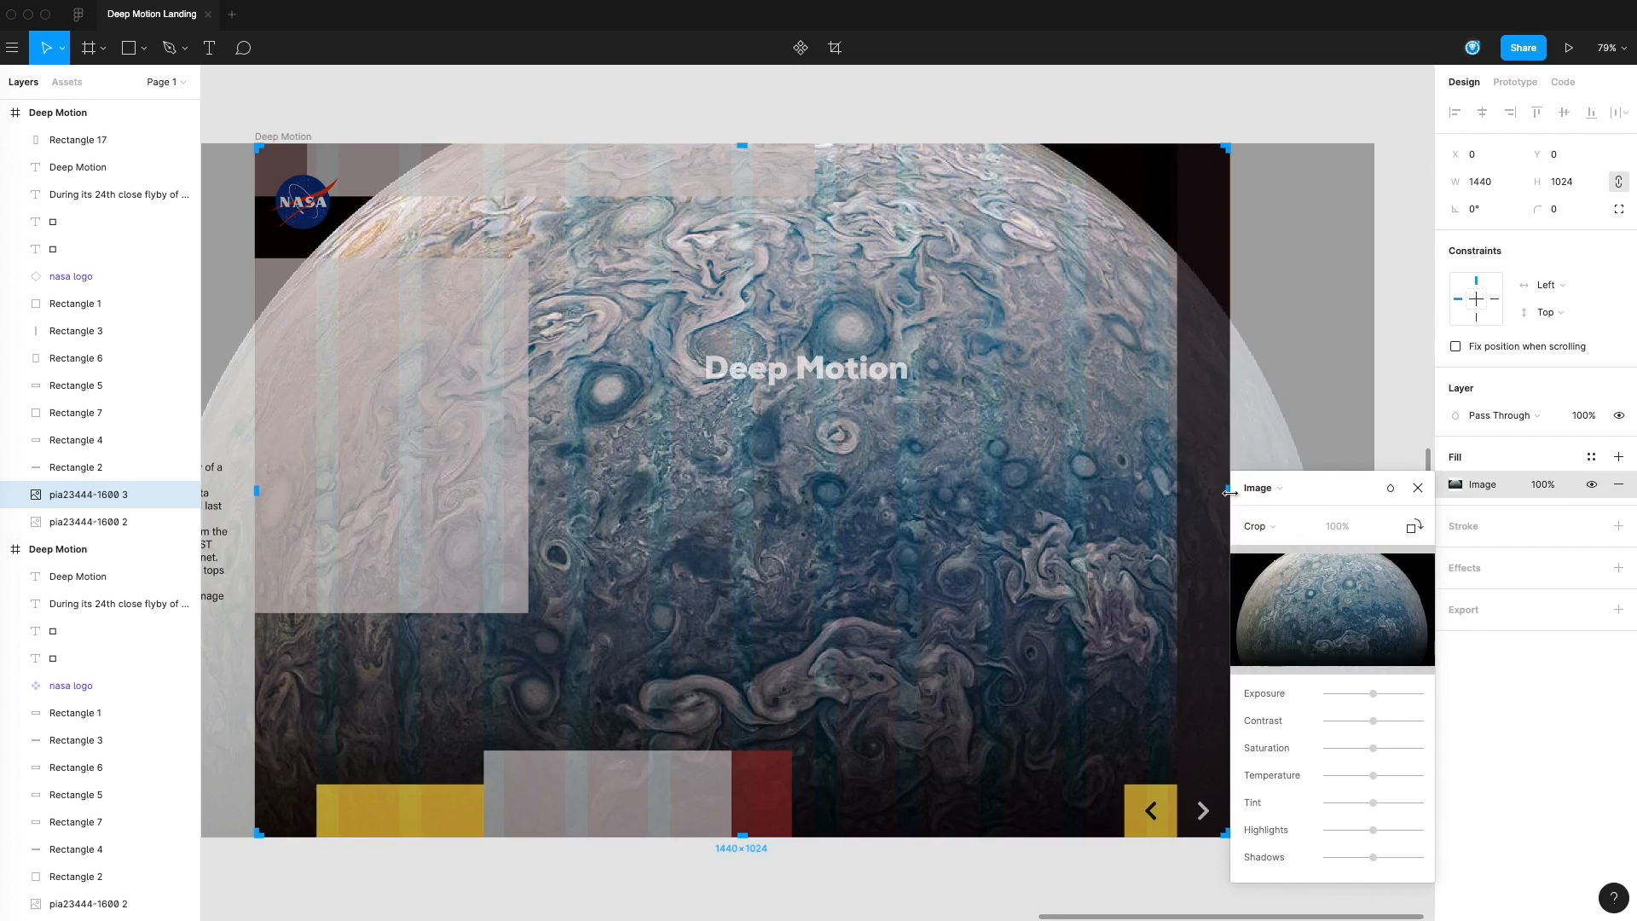
left_click_drag(1297, 431, 1247, 428)
left_click_drag(1148, 489, 485, 506)
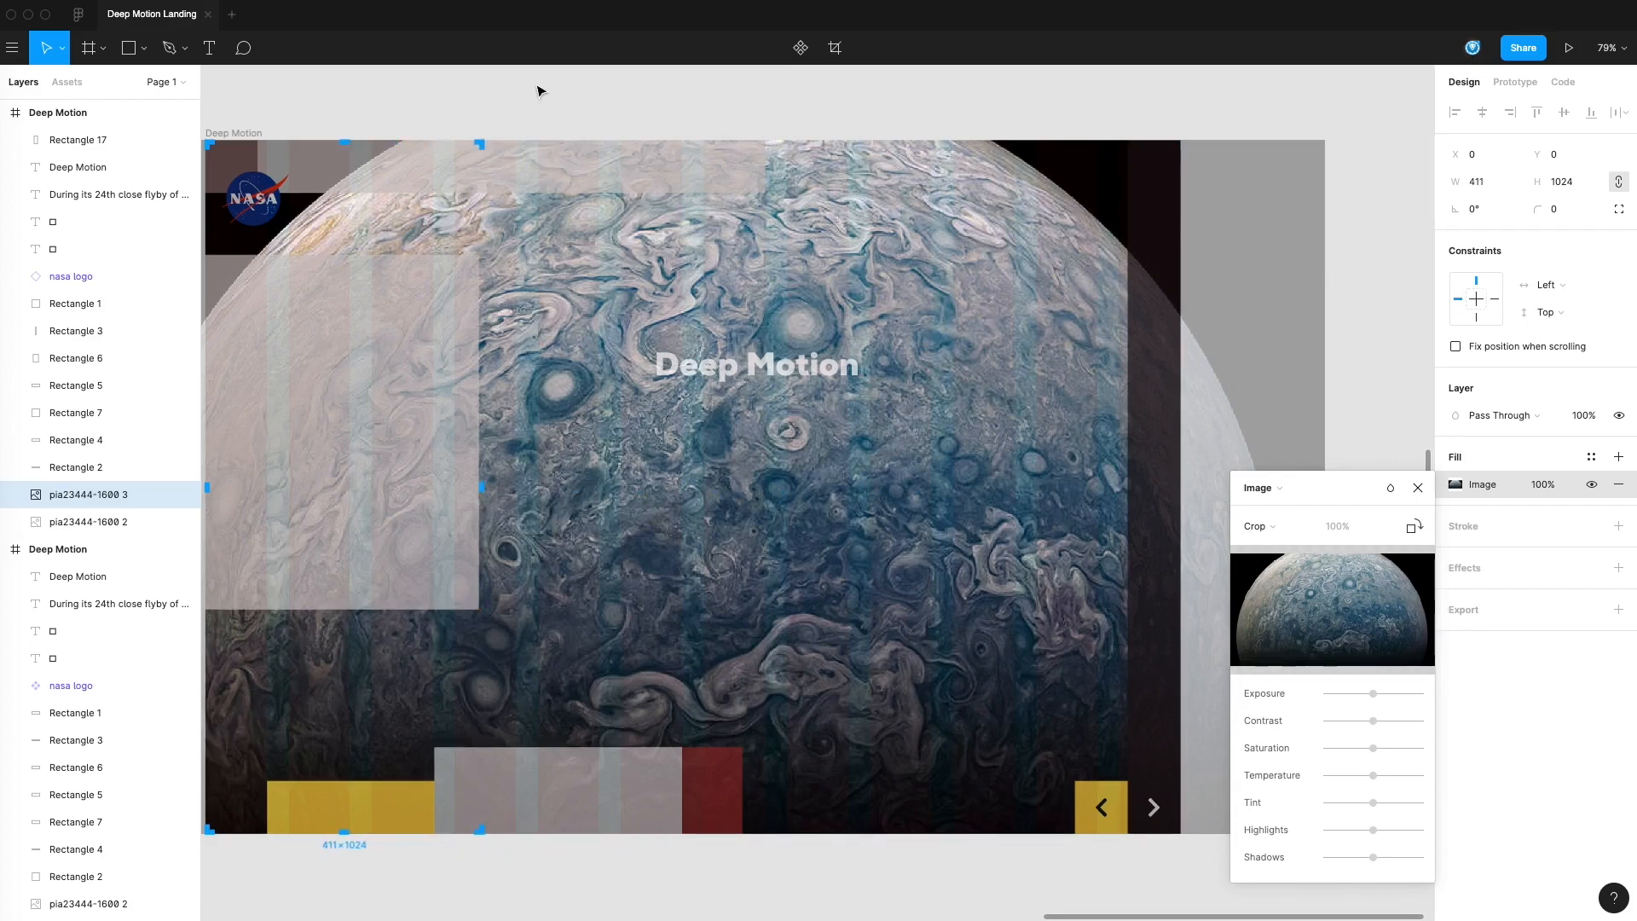
key("Return")
Delete the grey placeholder rectangle covering the body text
scroll(518, 169, "left", 5)
left_click(623, 363)
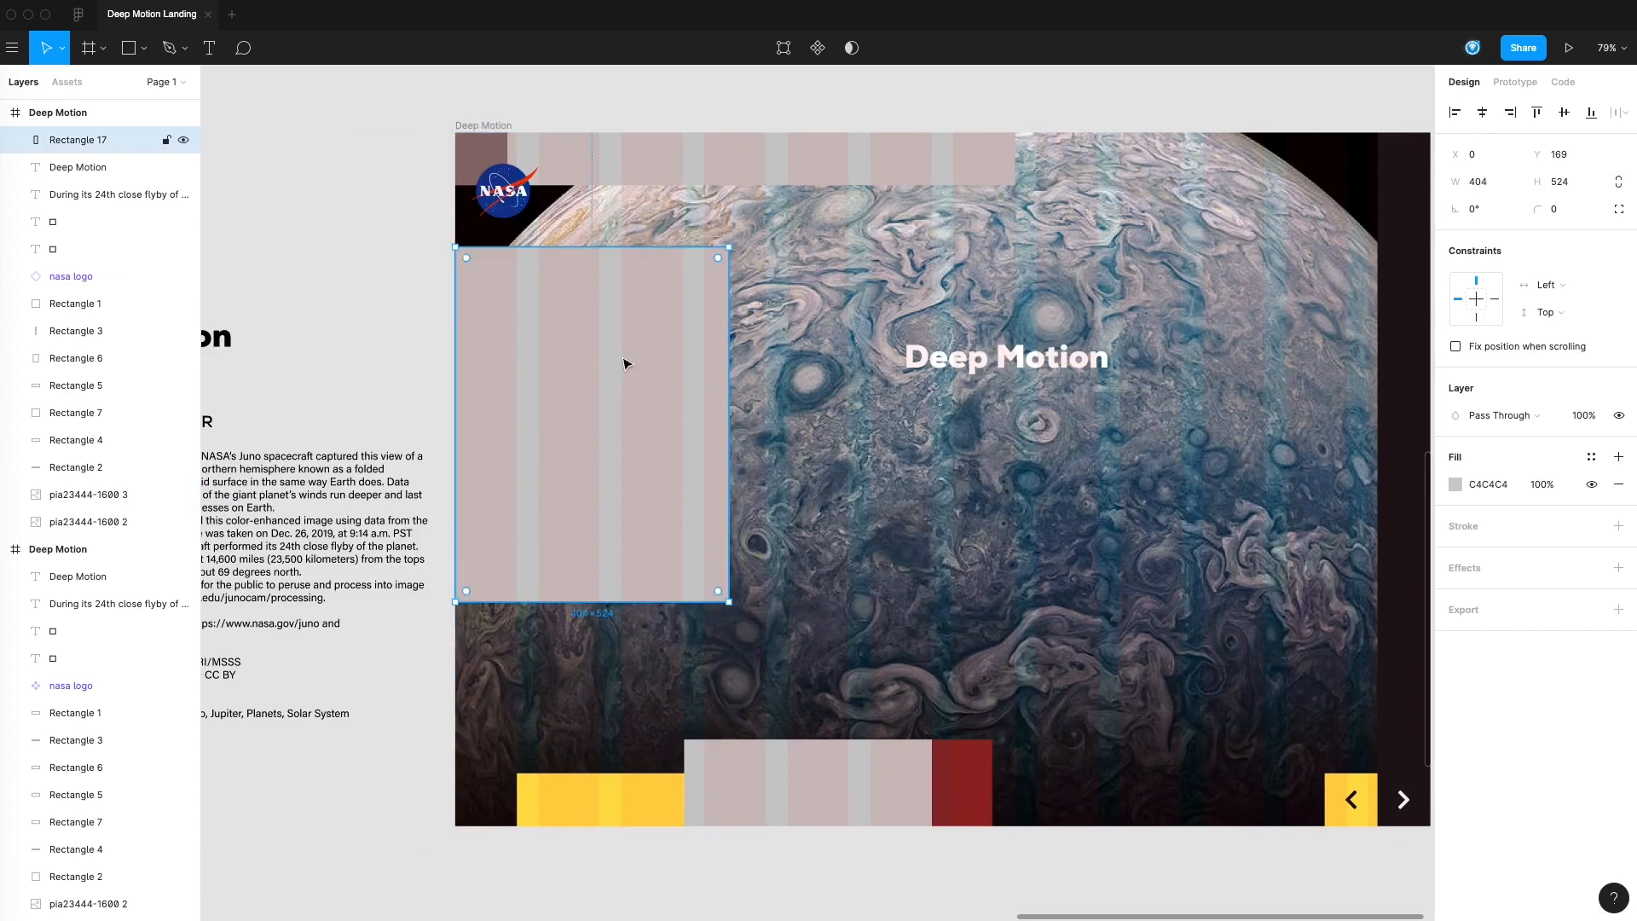
key("Delete")
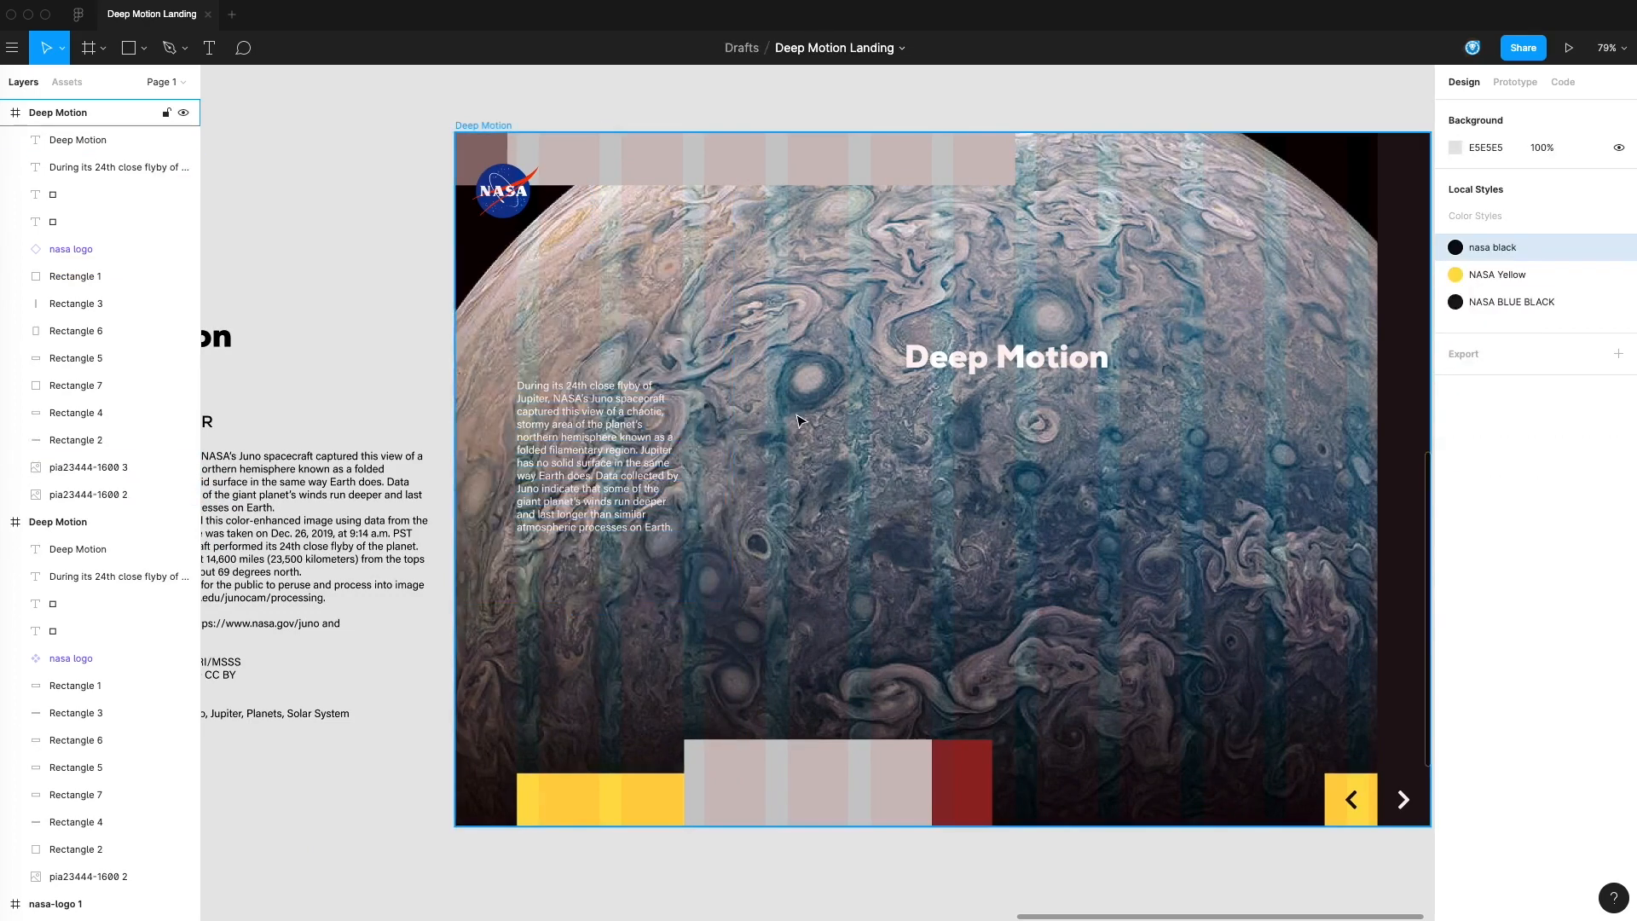
Rename the cropped photo strip's layer as "top level photo"
left_click(684, 339)
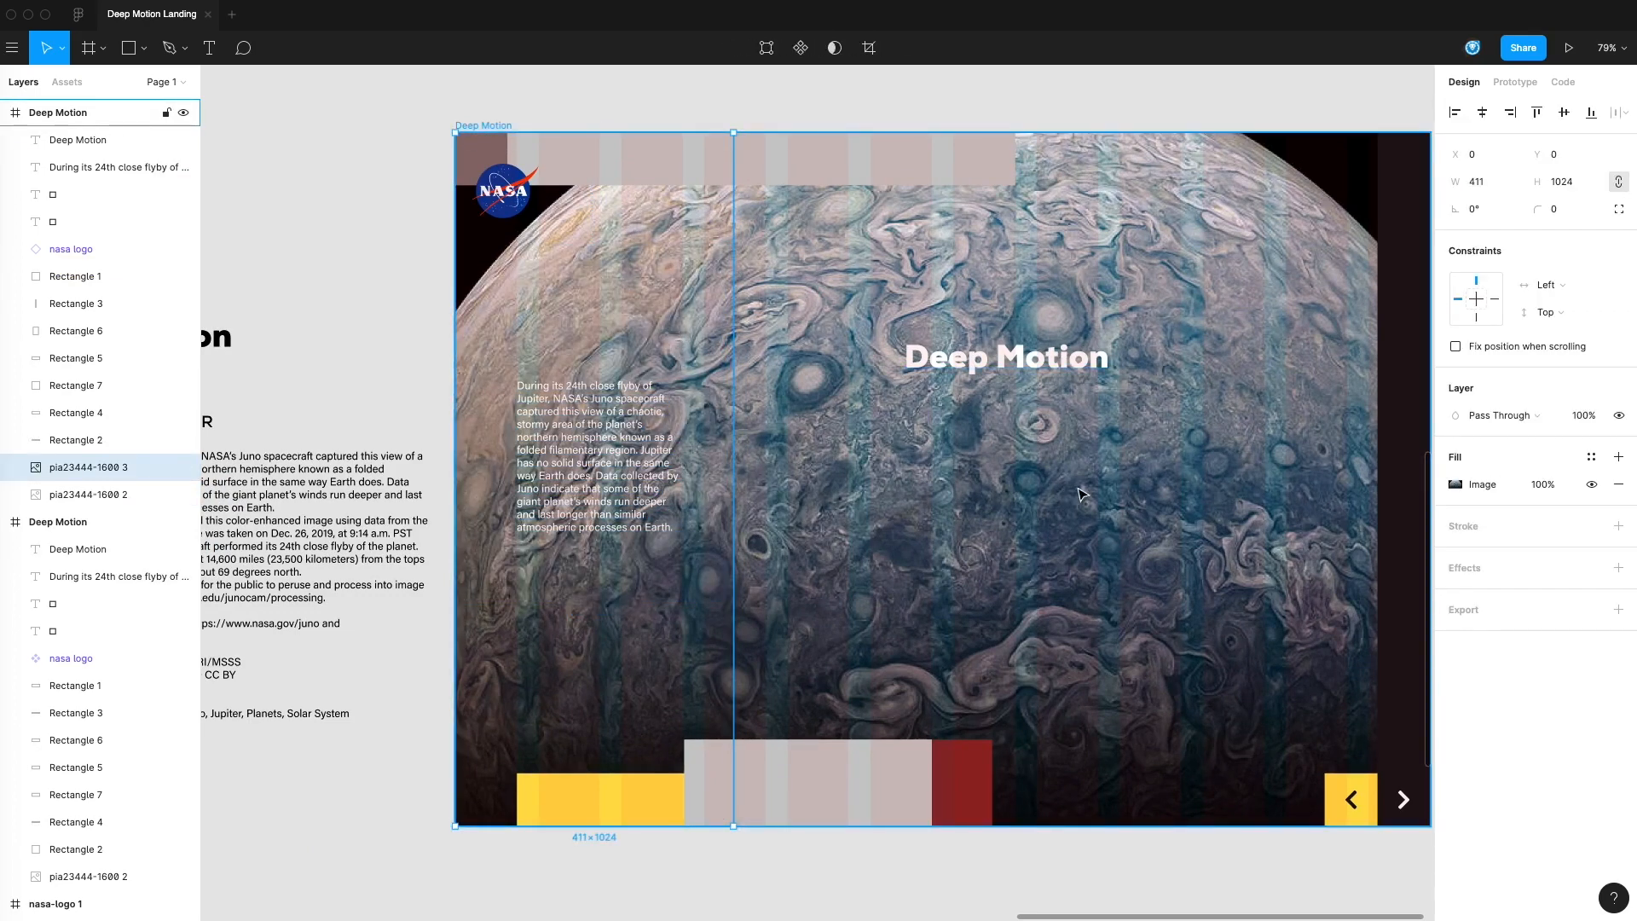
scroll(1143, 484, "right", 2)
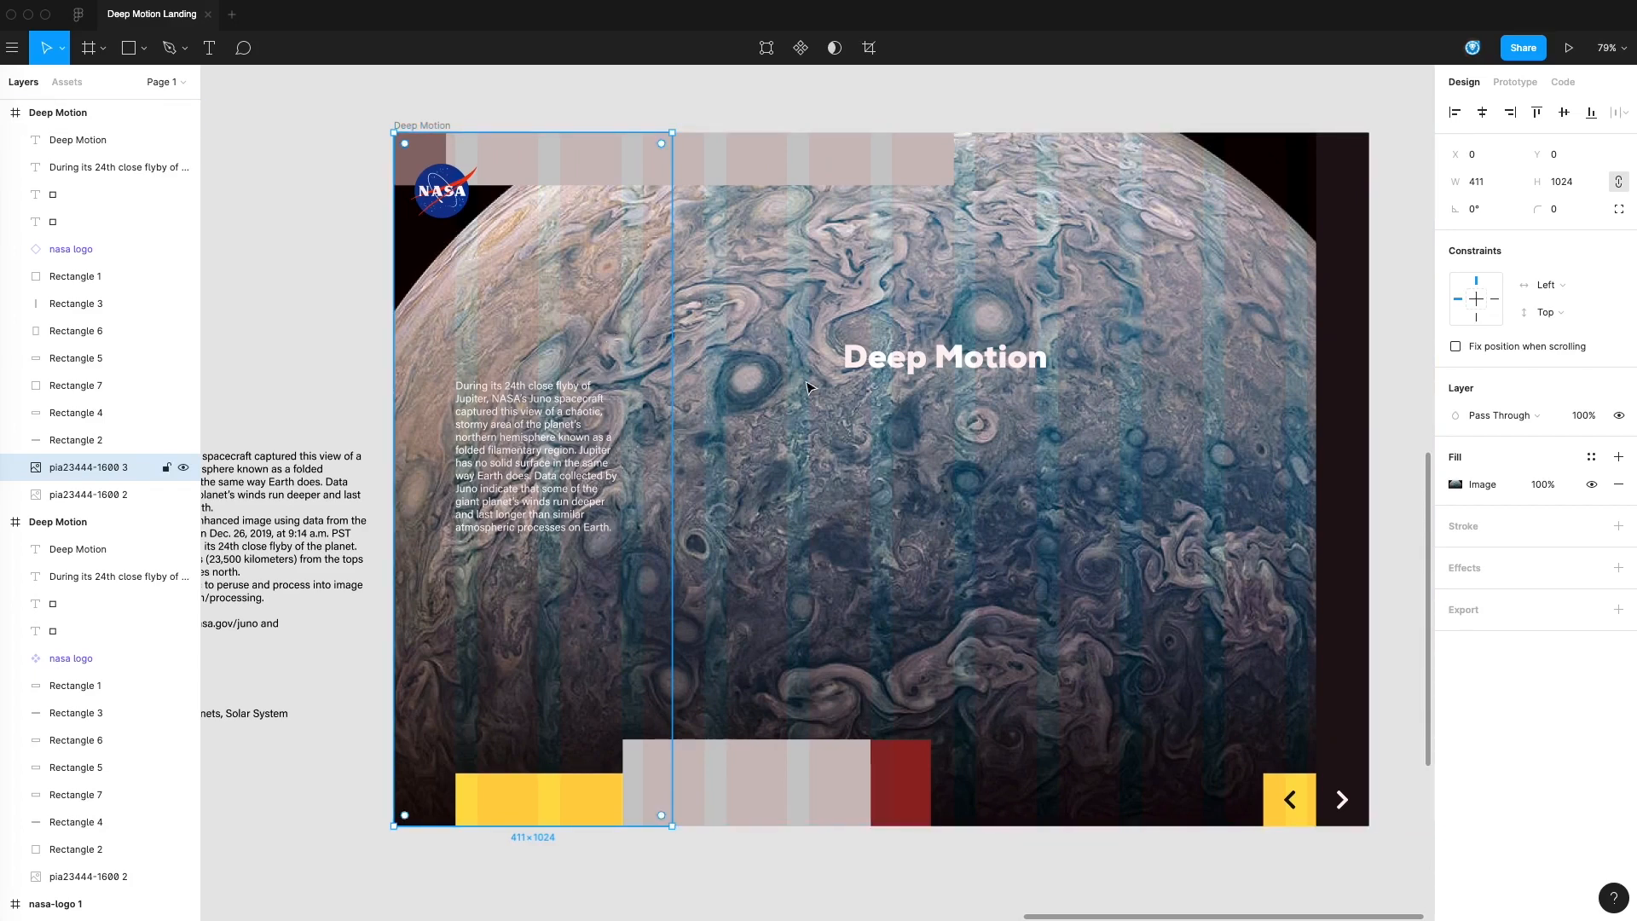
double_click(71, 468)
type("top level photo")
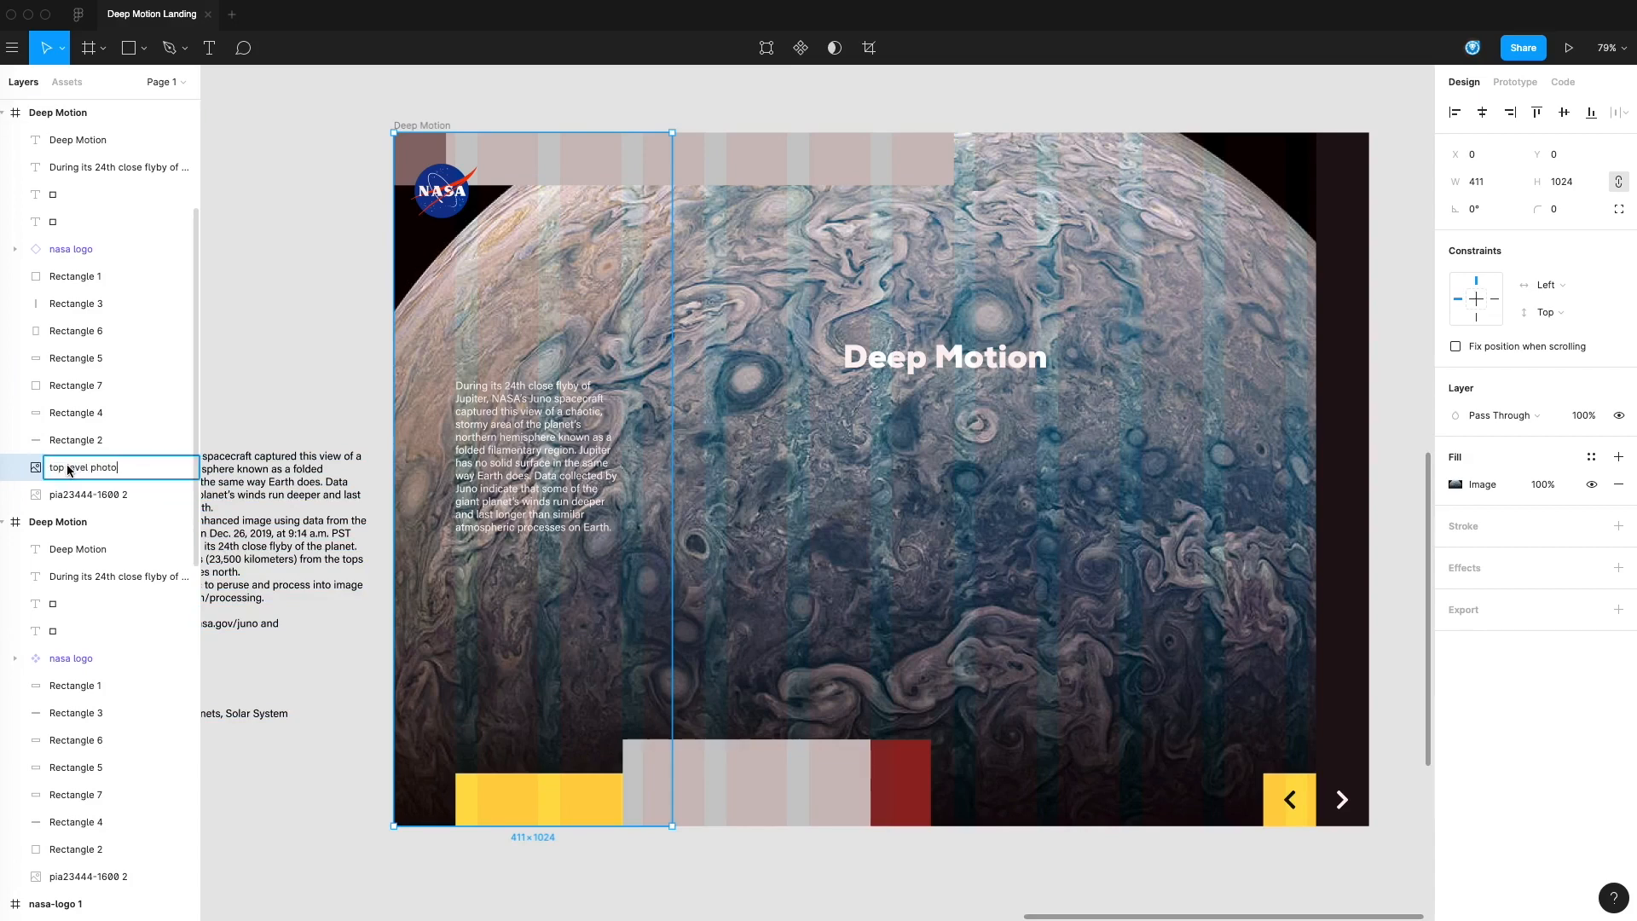
key("Return")
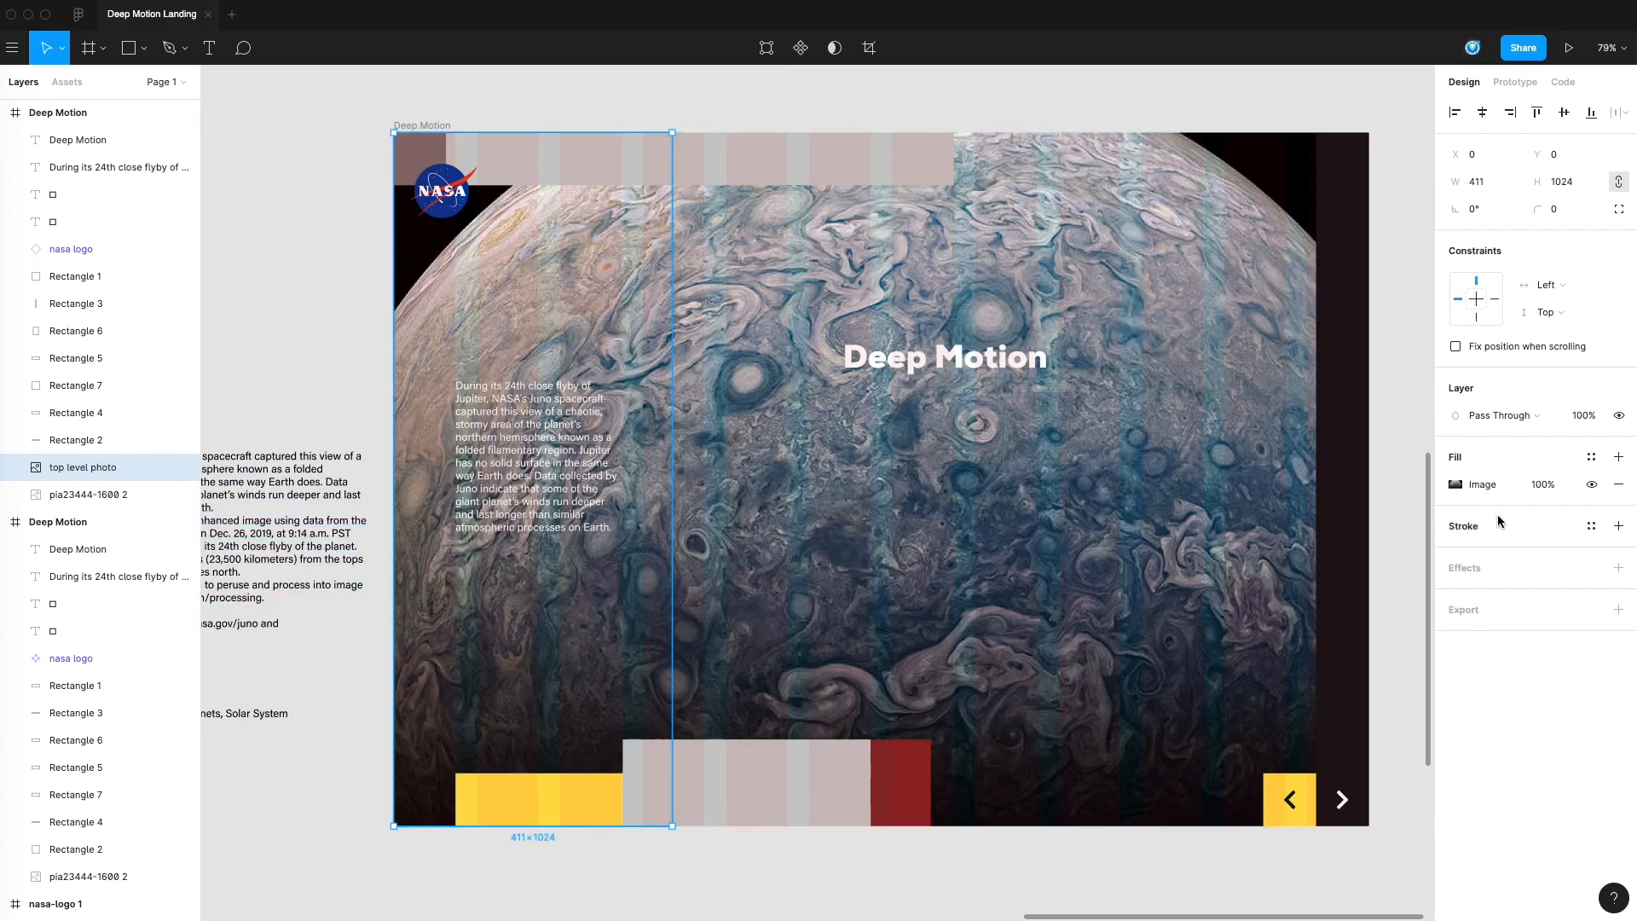
Add a Background Blur effect with a blur of 32 to the top level photo layer
left_click(1618, 568)
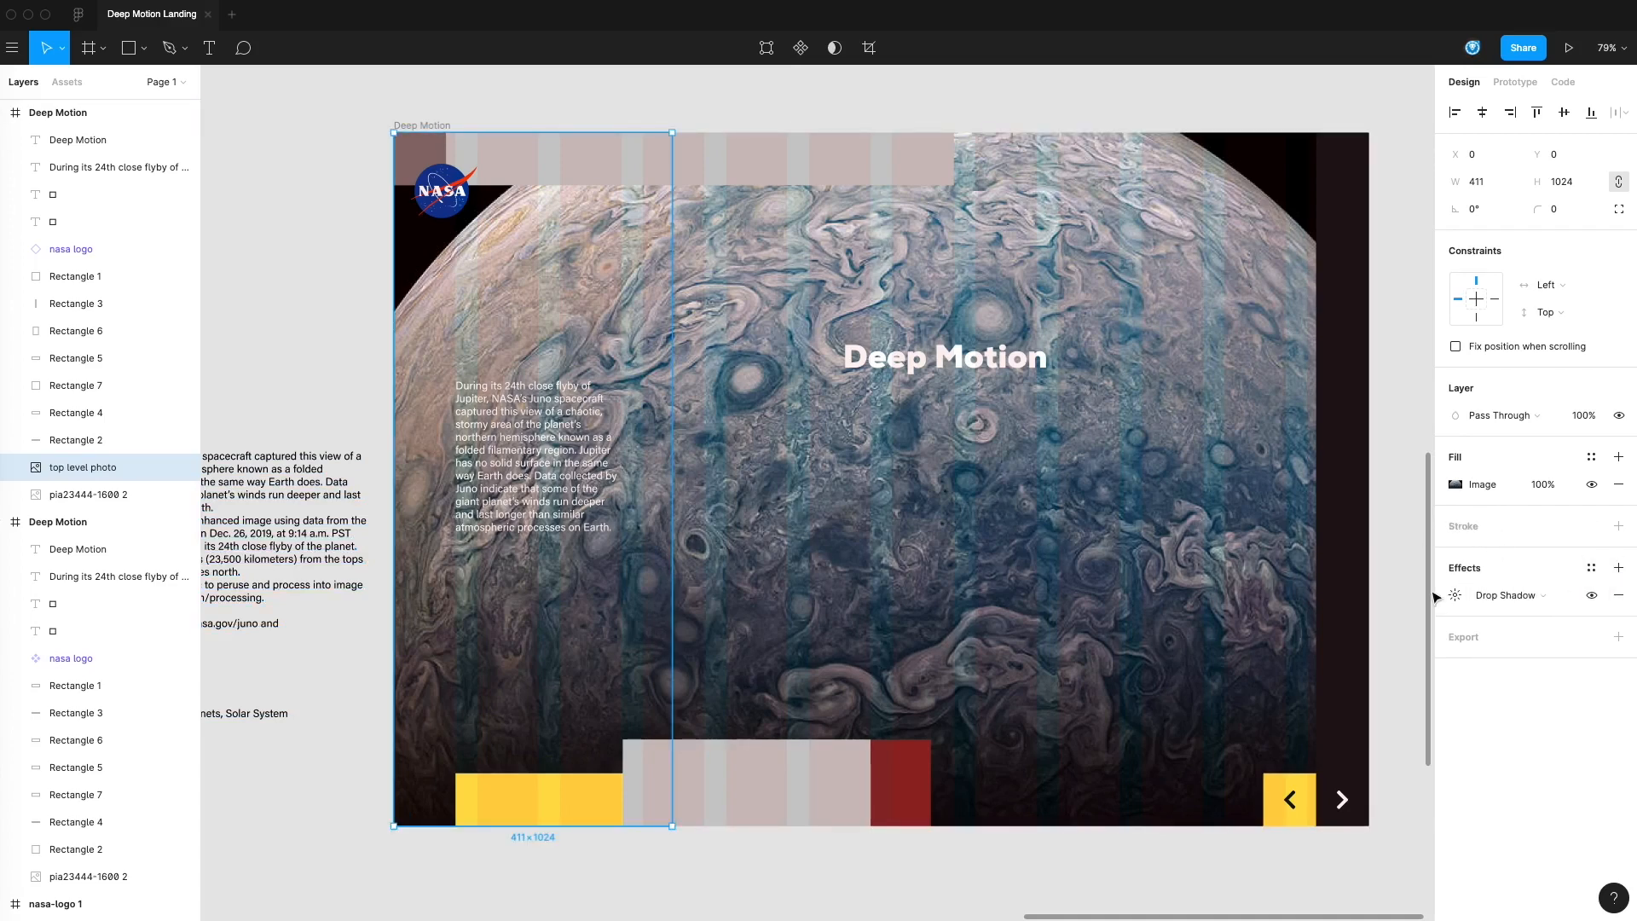
left_click(1505, 595)
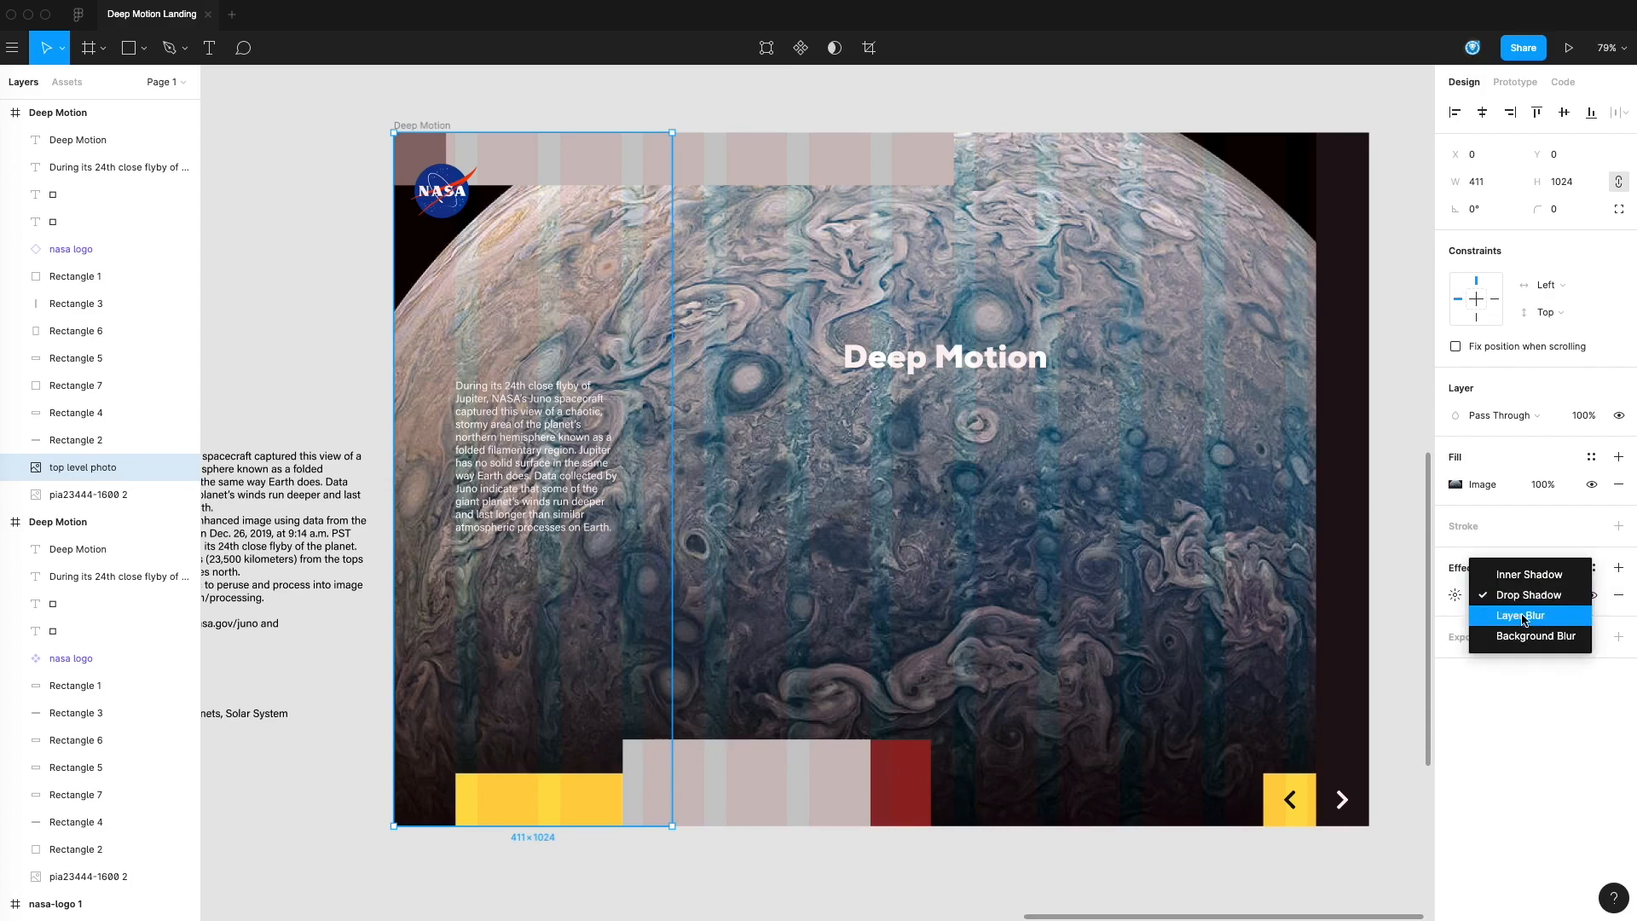
left_click(1528, 636)
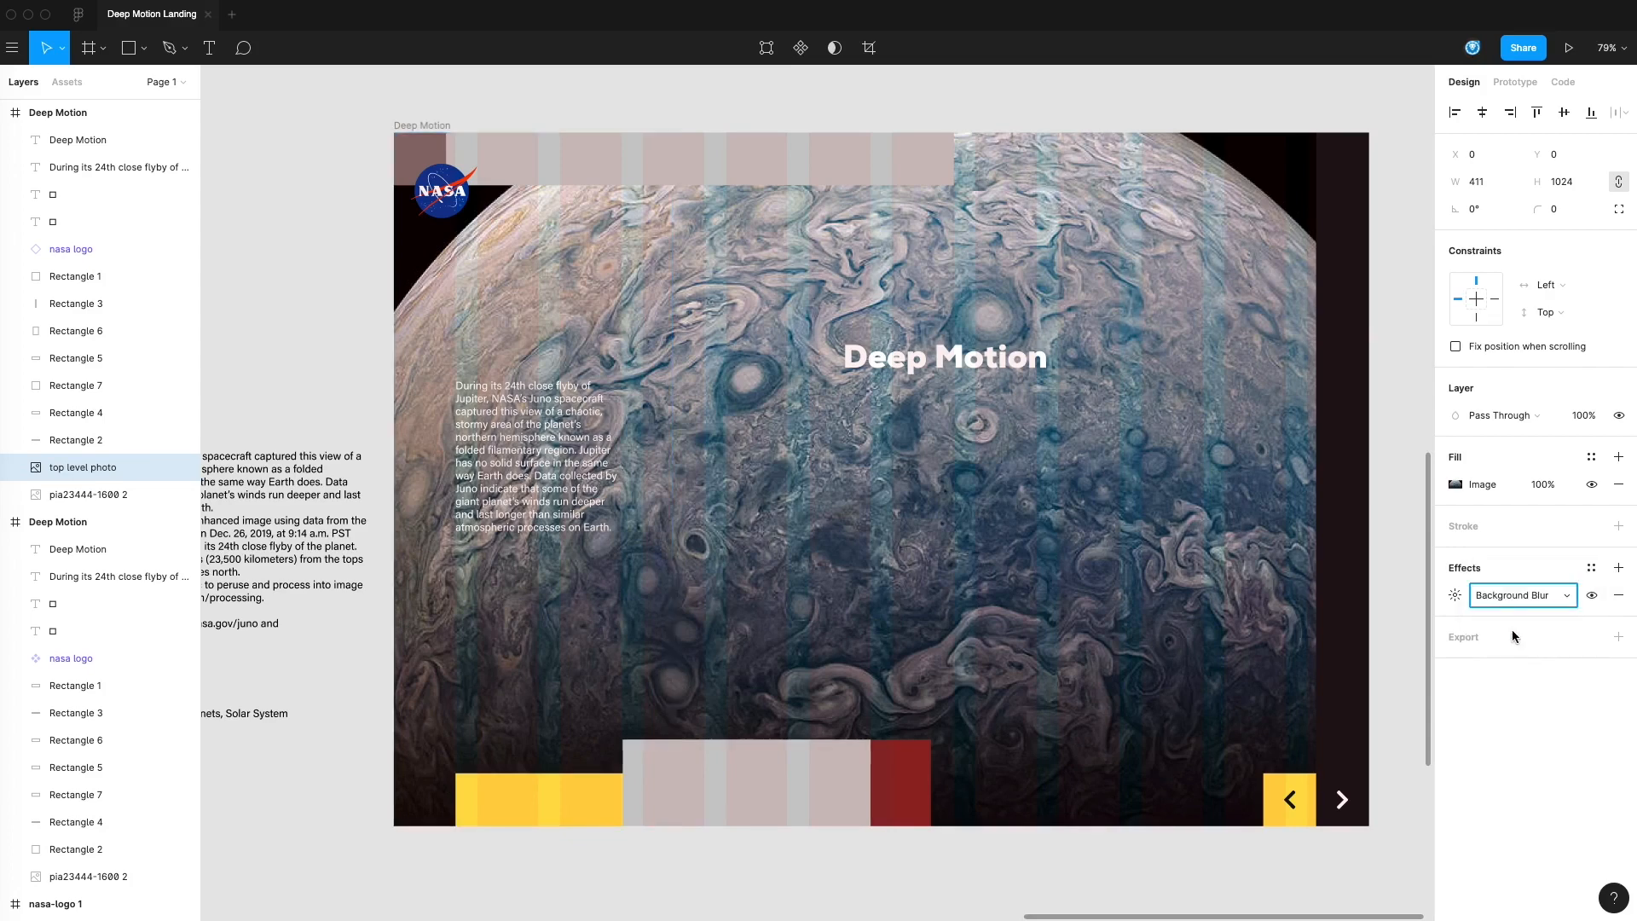
left_click(1458, 597)
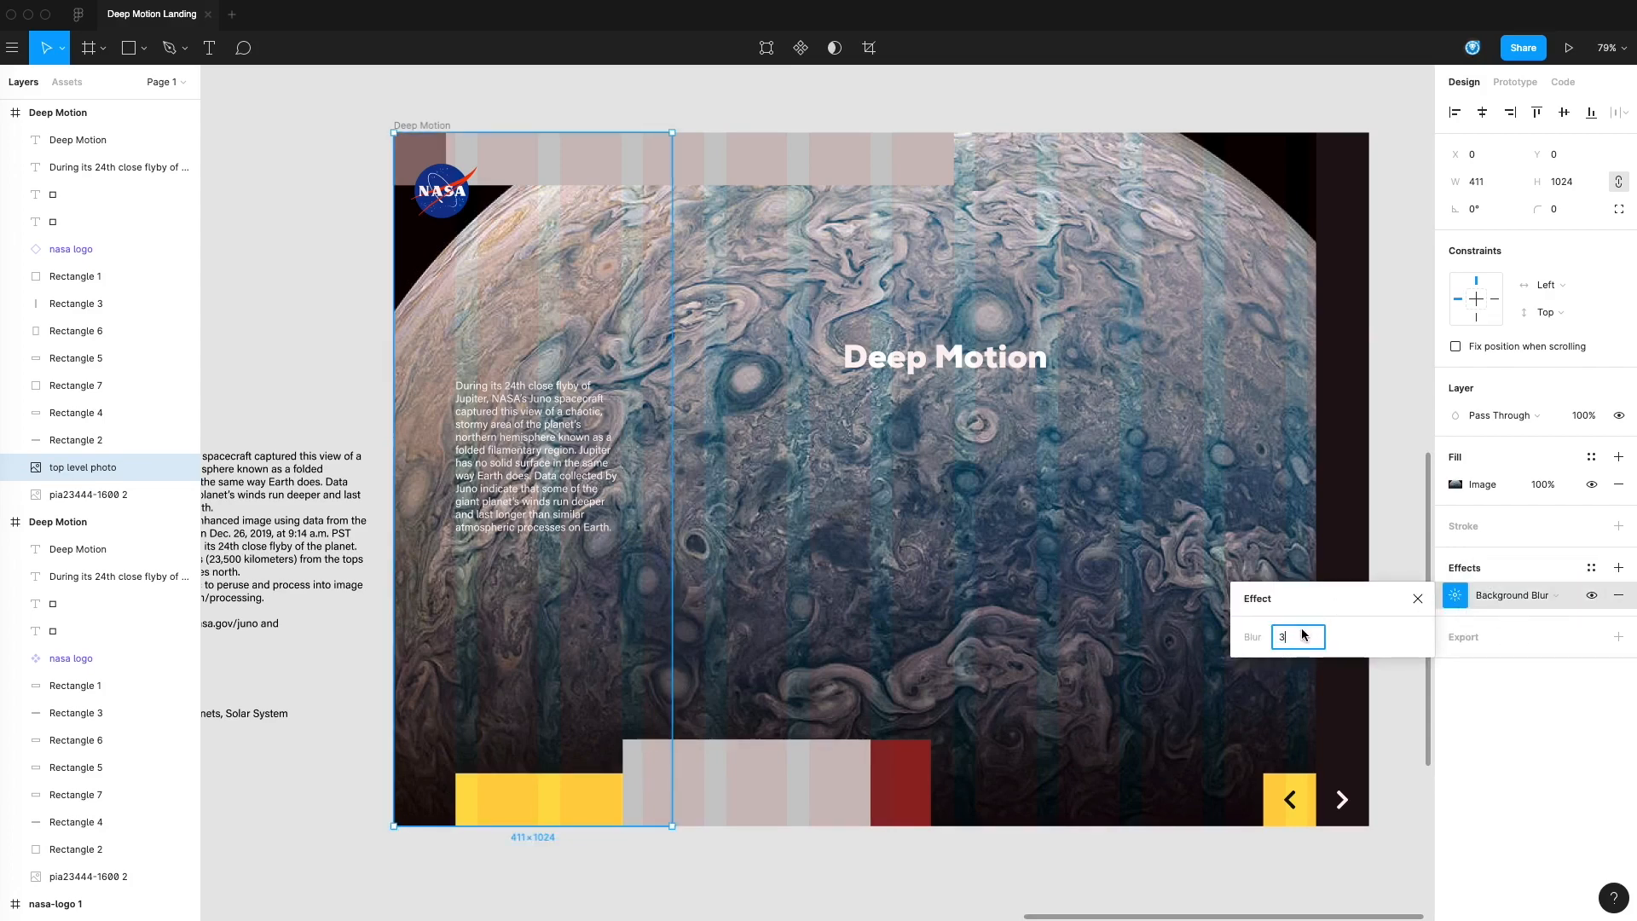
type("32")
left_click(1477, 591)
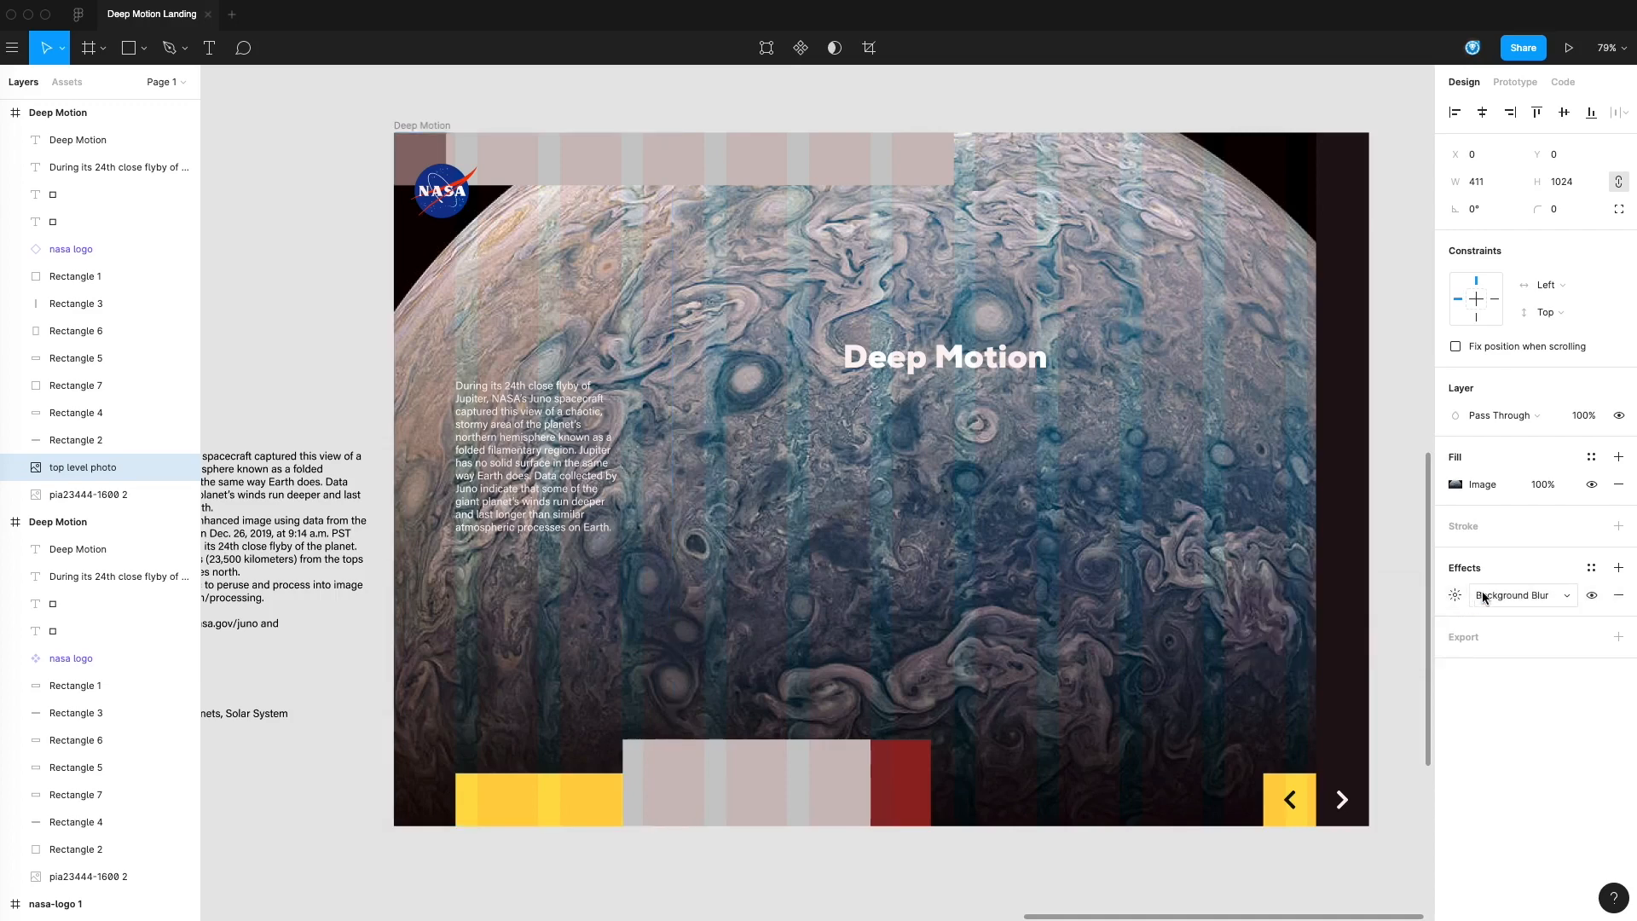
Change the photo strip's effect to Layer Blur and set its blur to 28
left_click(1531, 595)
left_click(1522, 574)
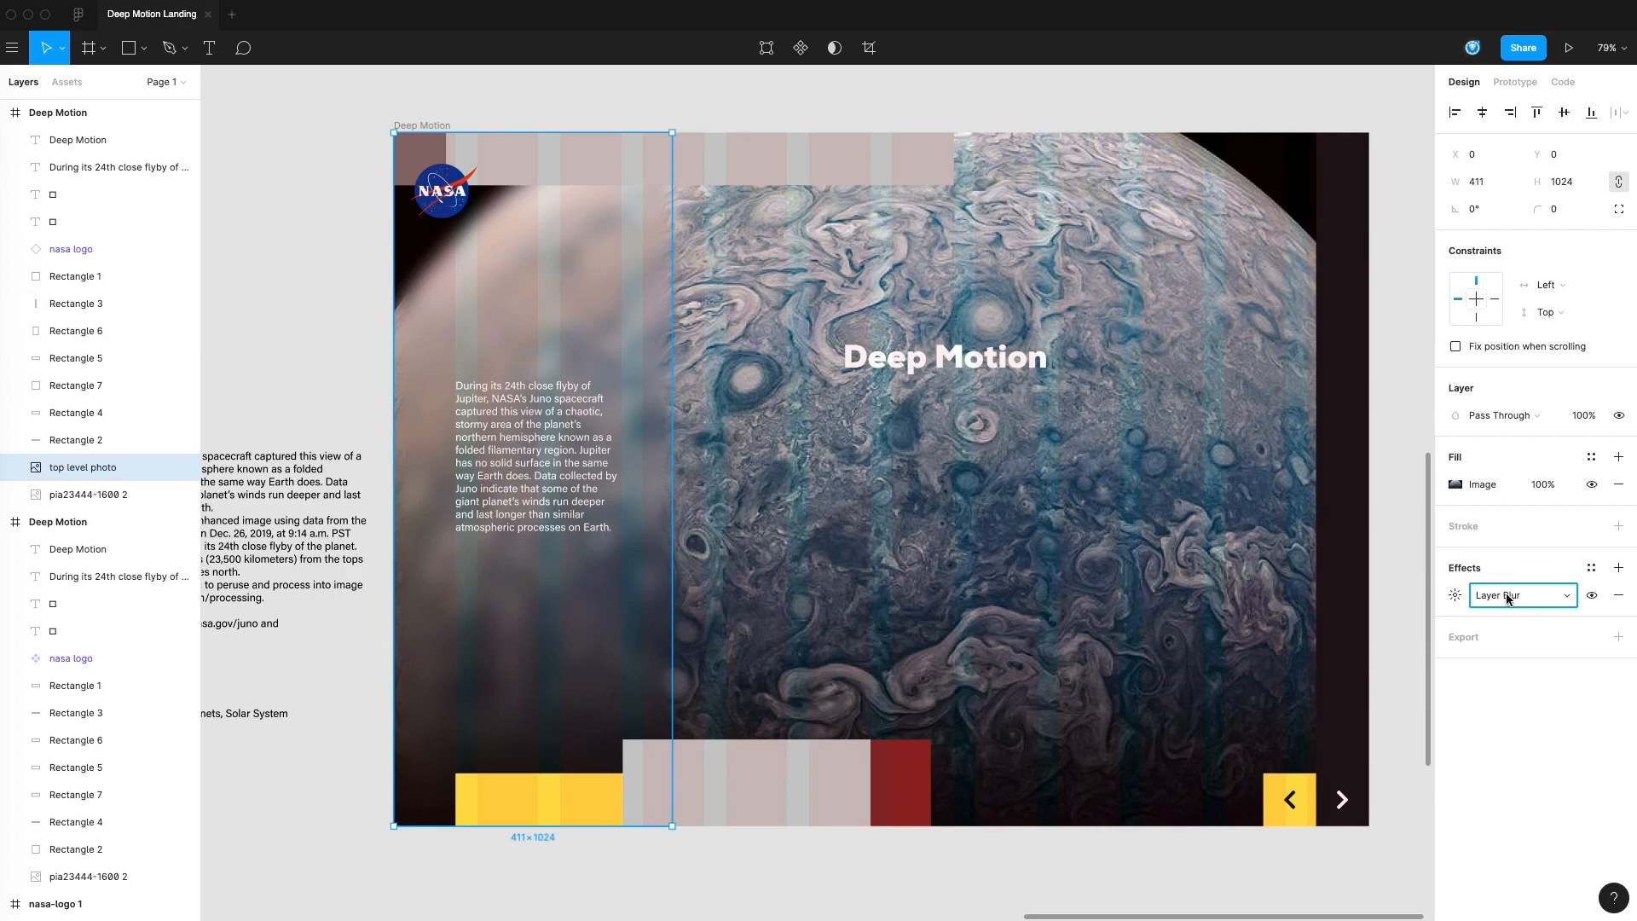
left_click(1455, 596)
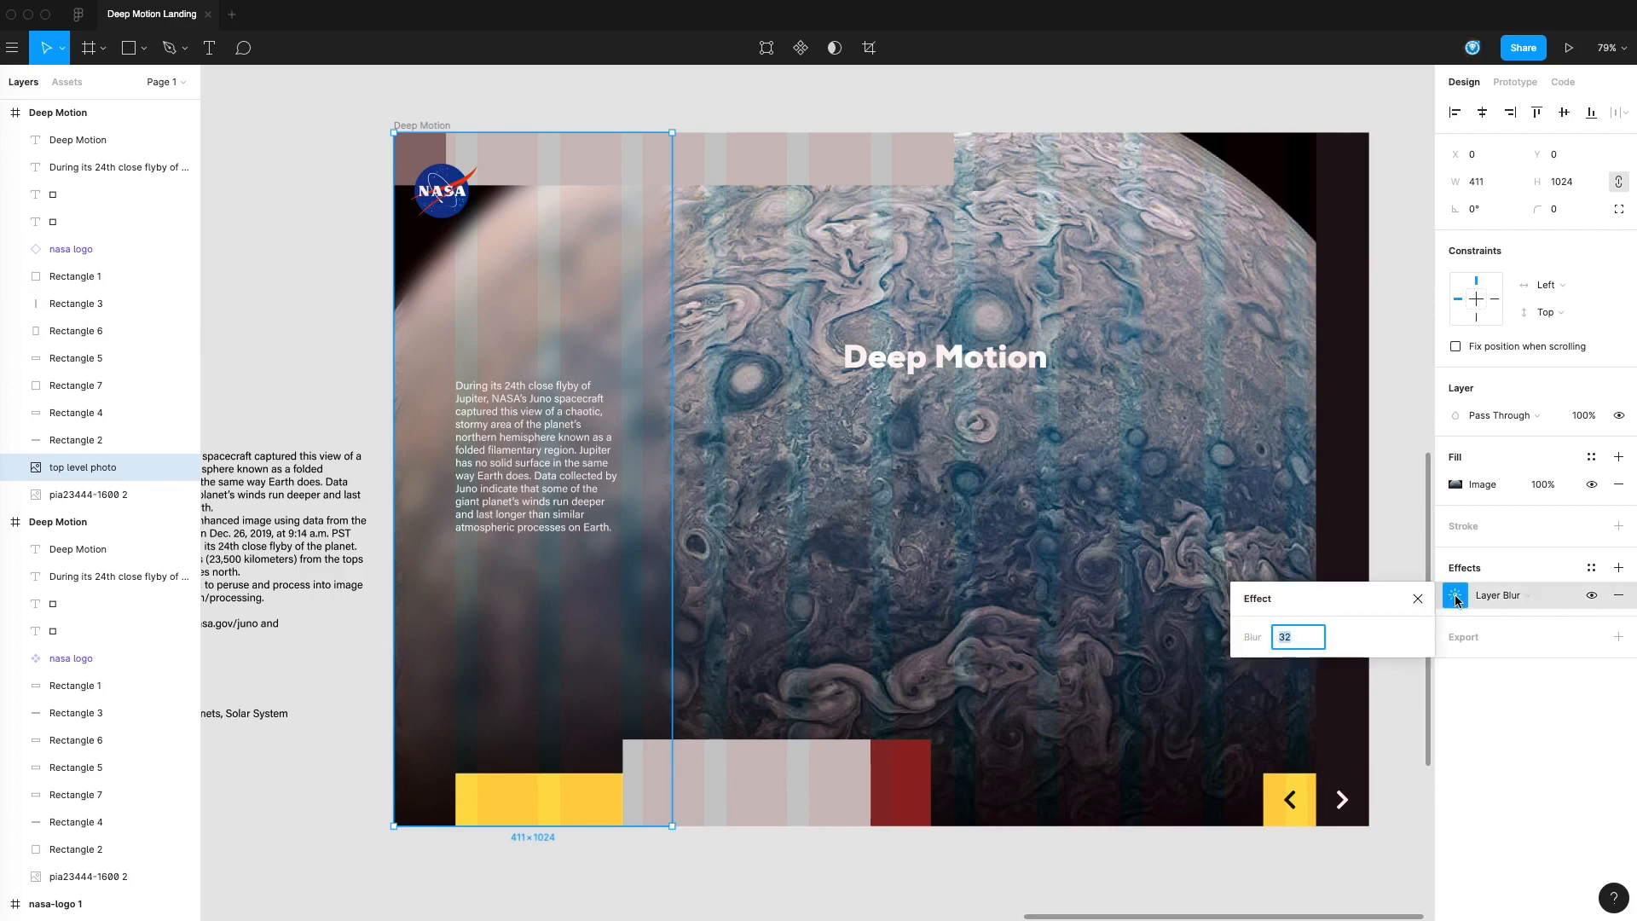
type("28")
key("Return")
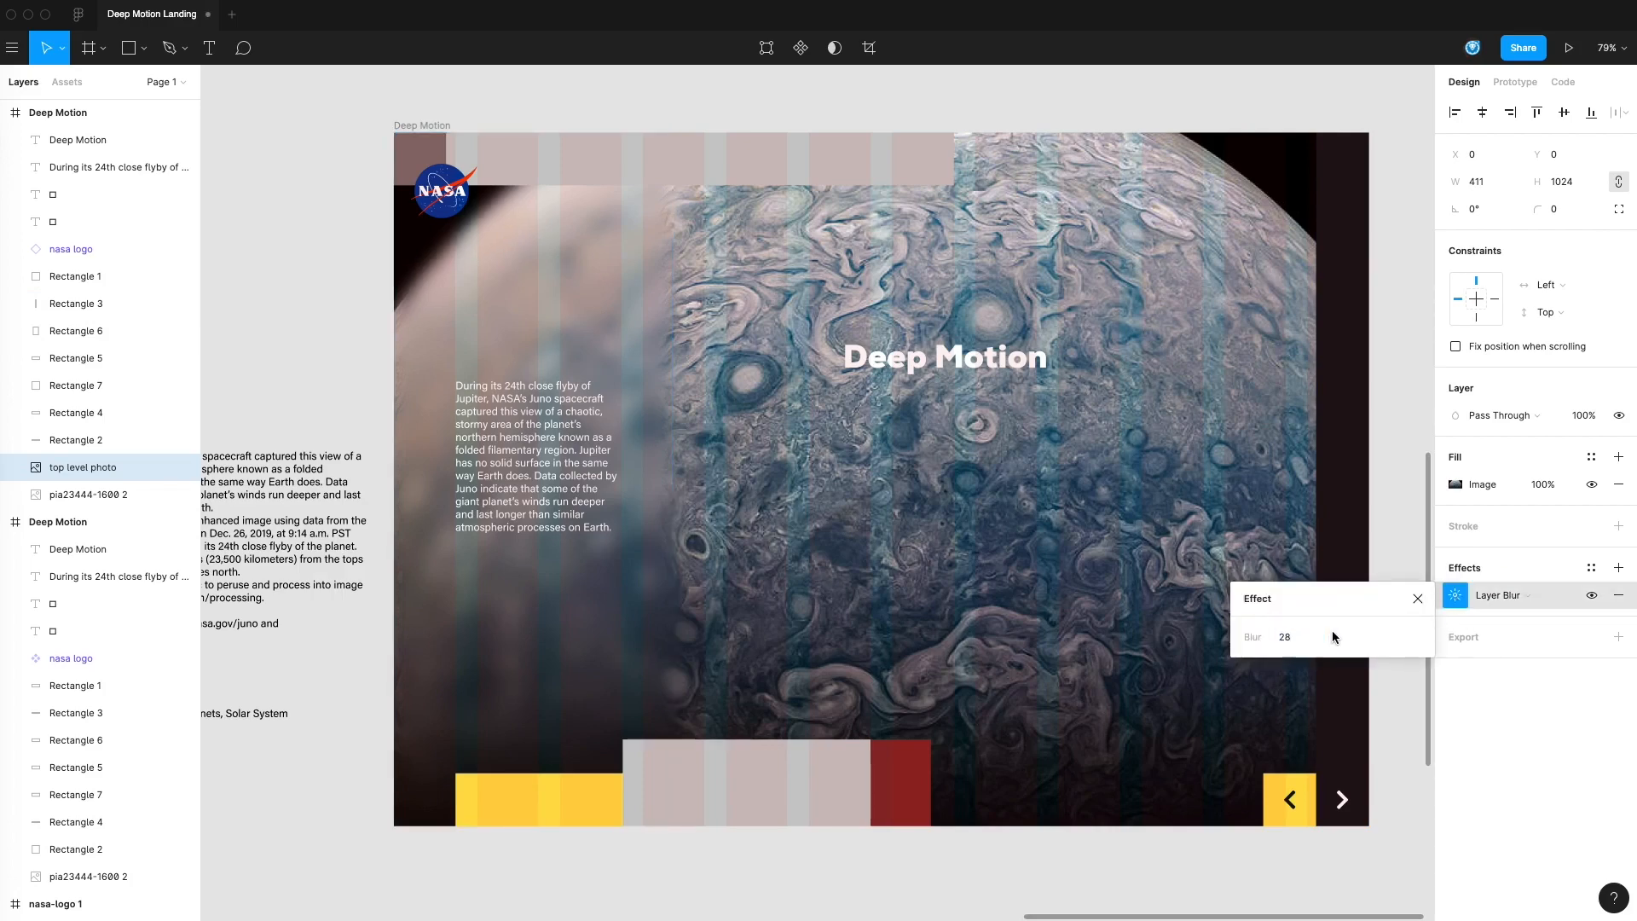
left_click(309, 355)
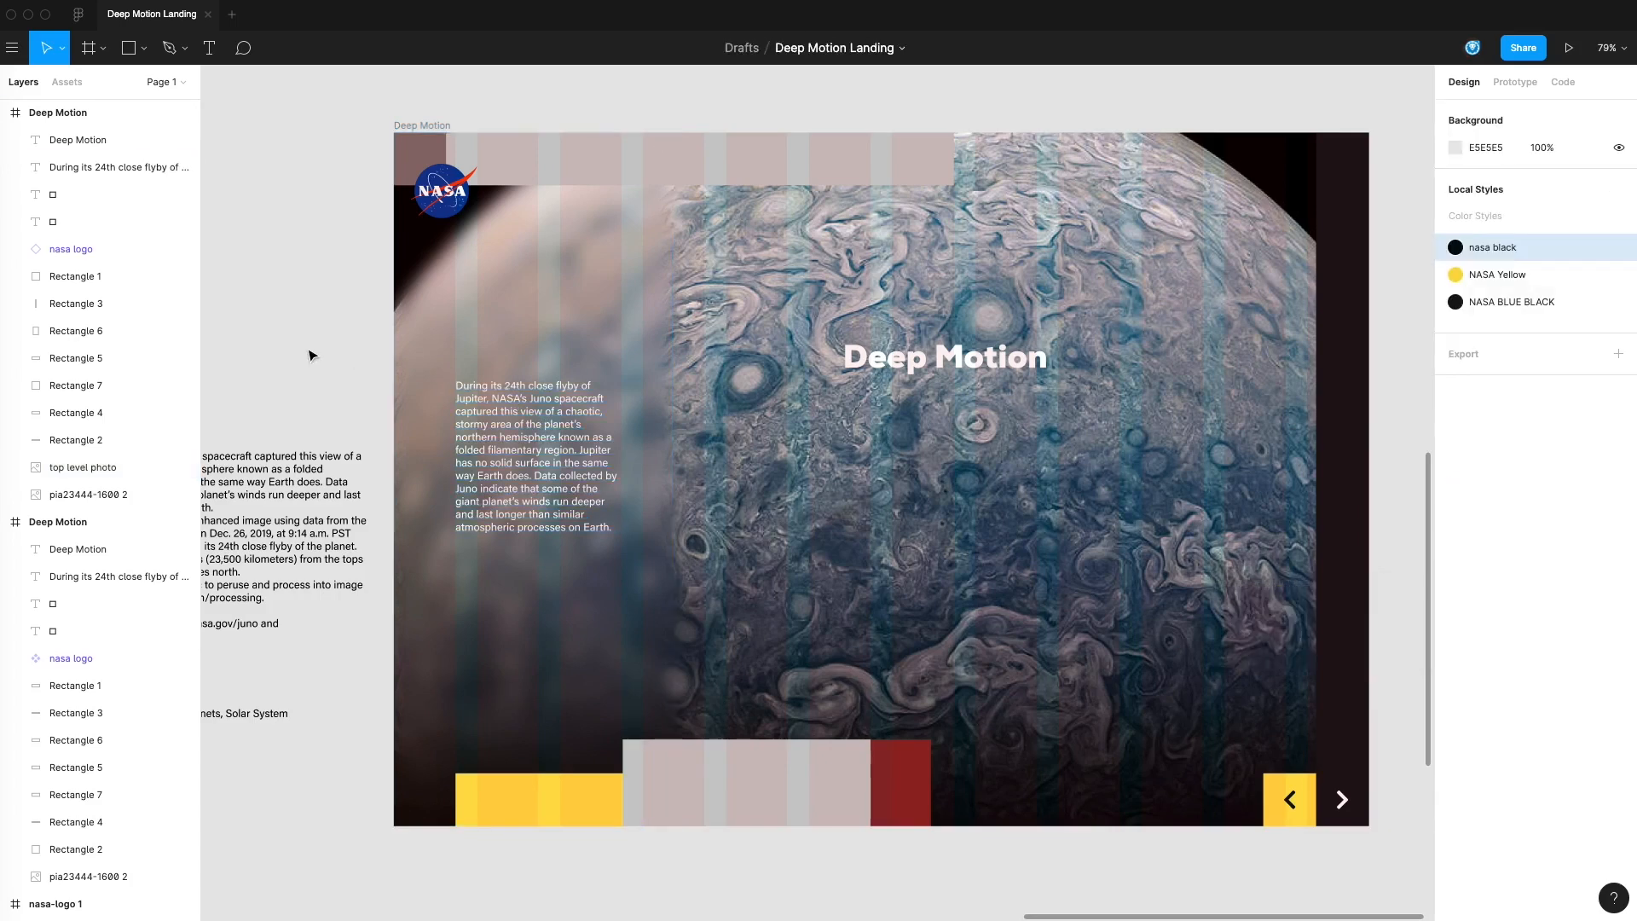
left_click_drag(584, 348, 858, 336)
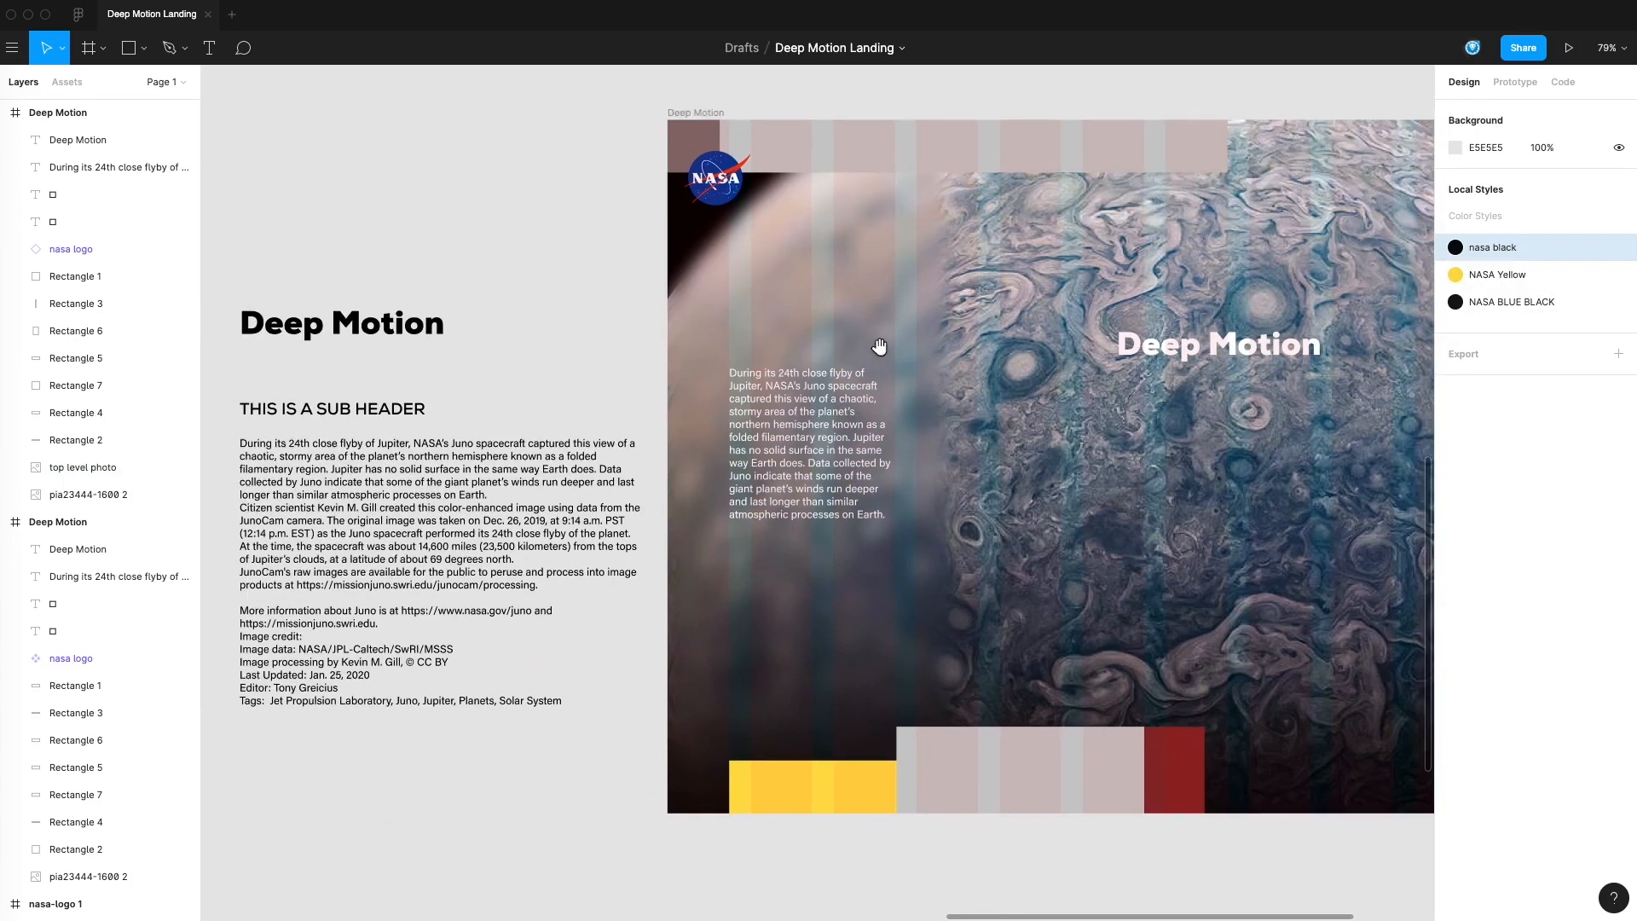
scroll(1023, 525, "right", 4)
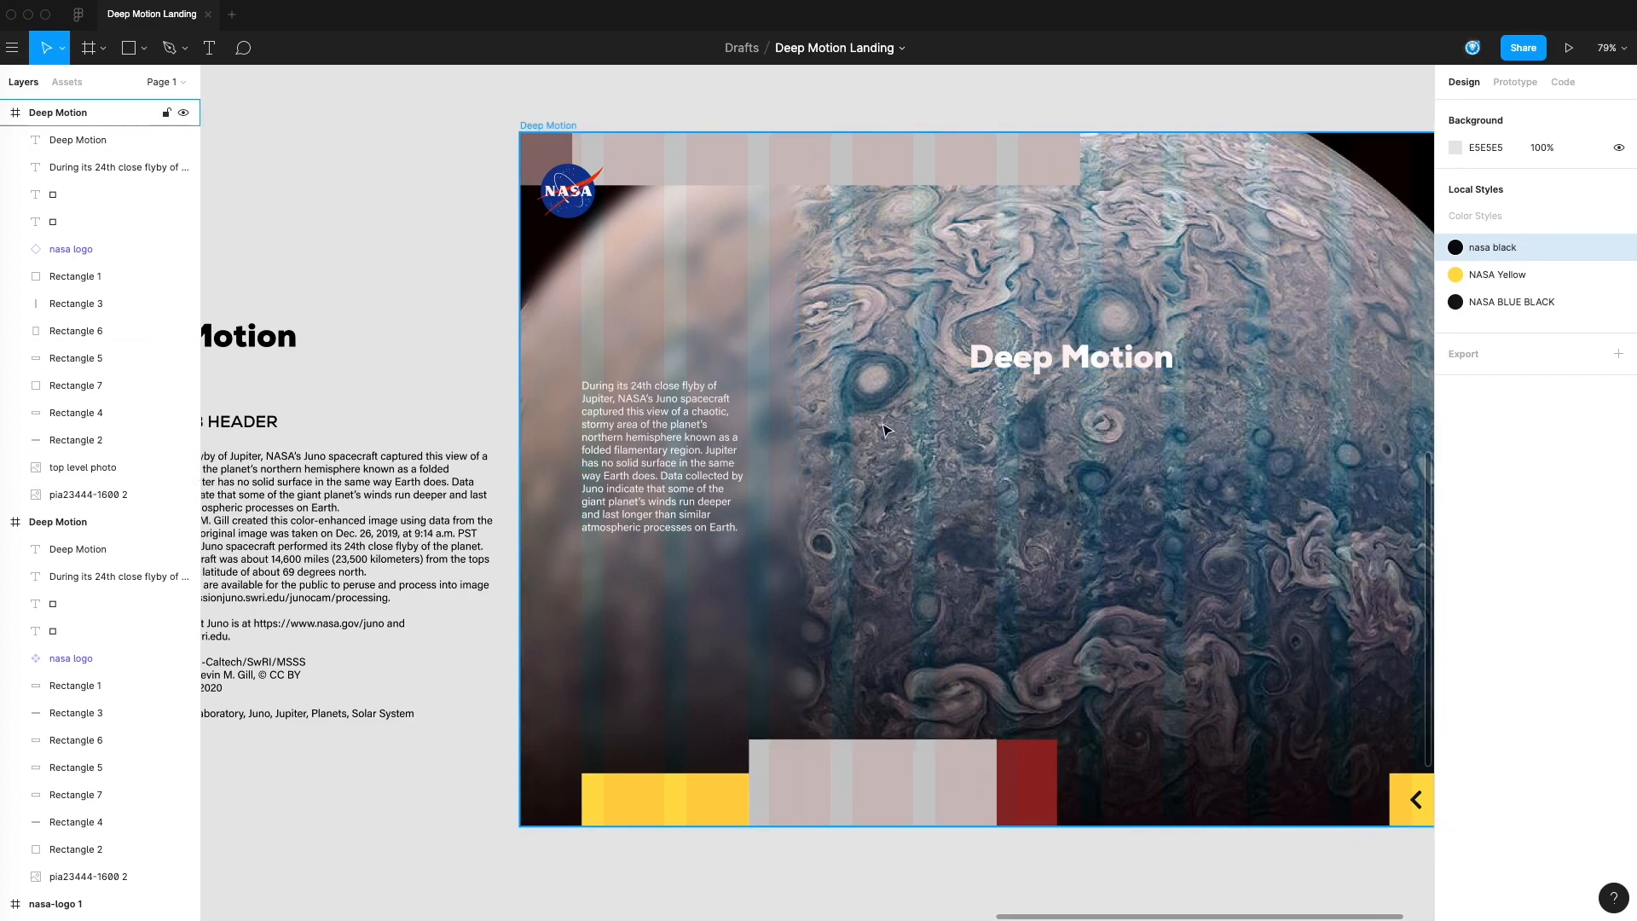
left_click(697, 343)
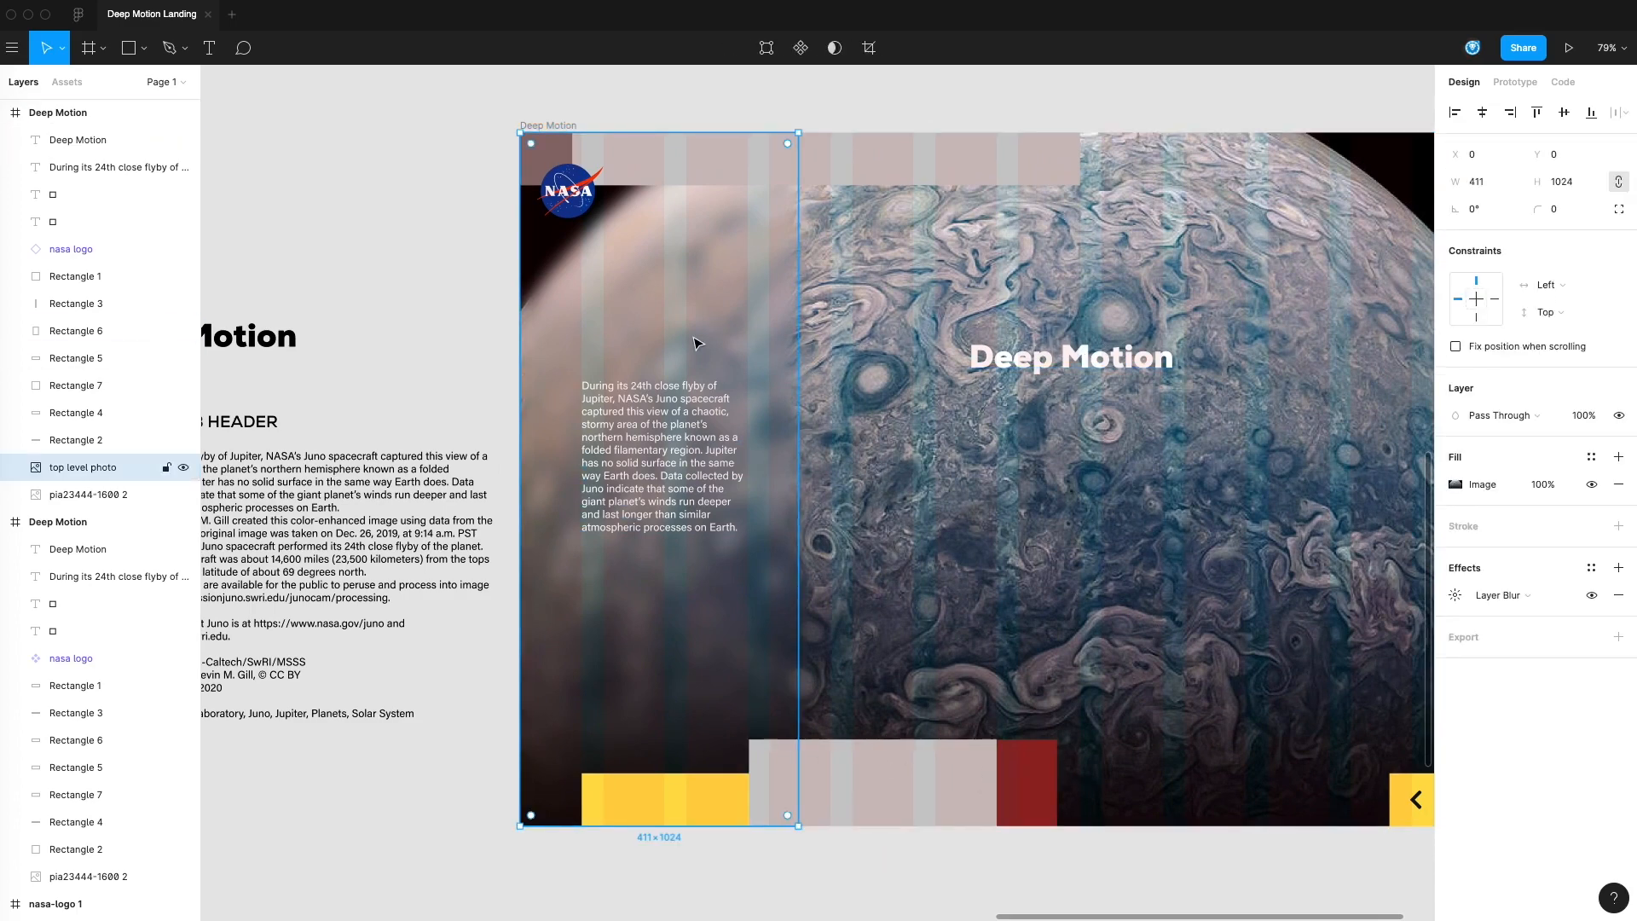
left_click(479, 330)
left_click(687, 330)
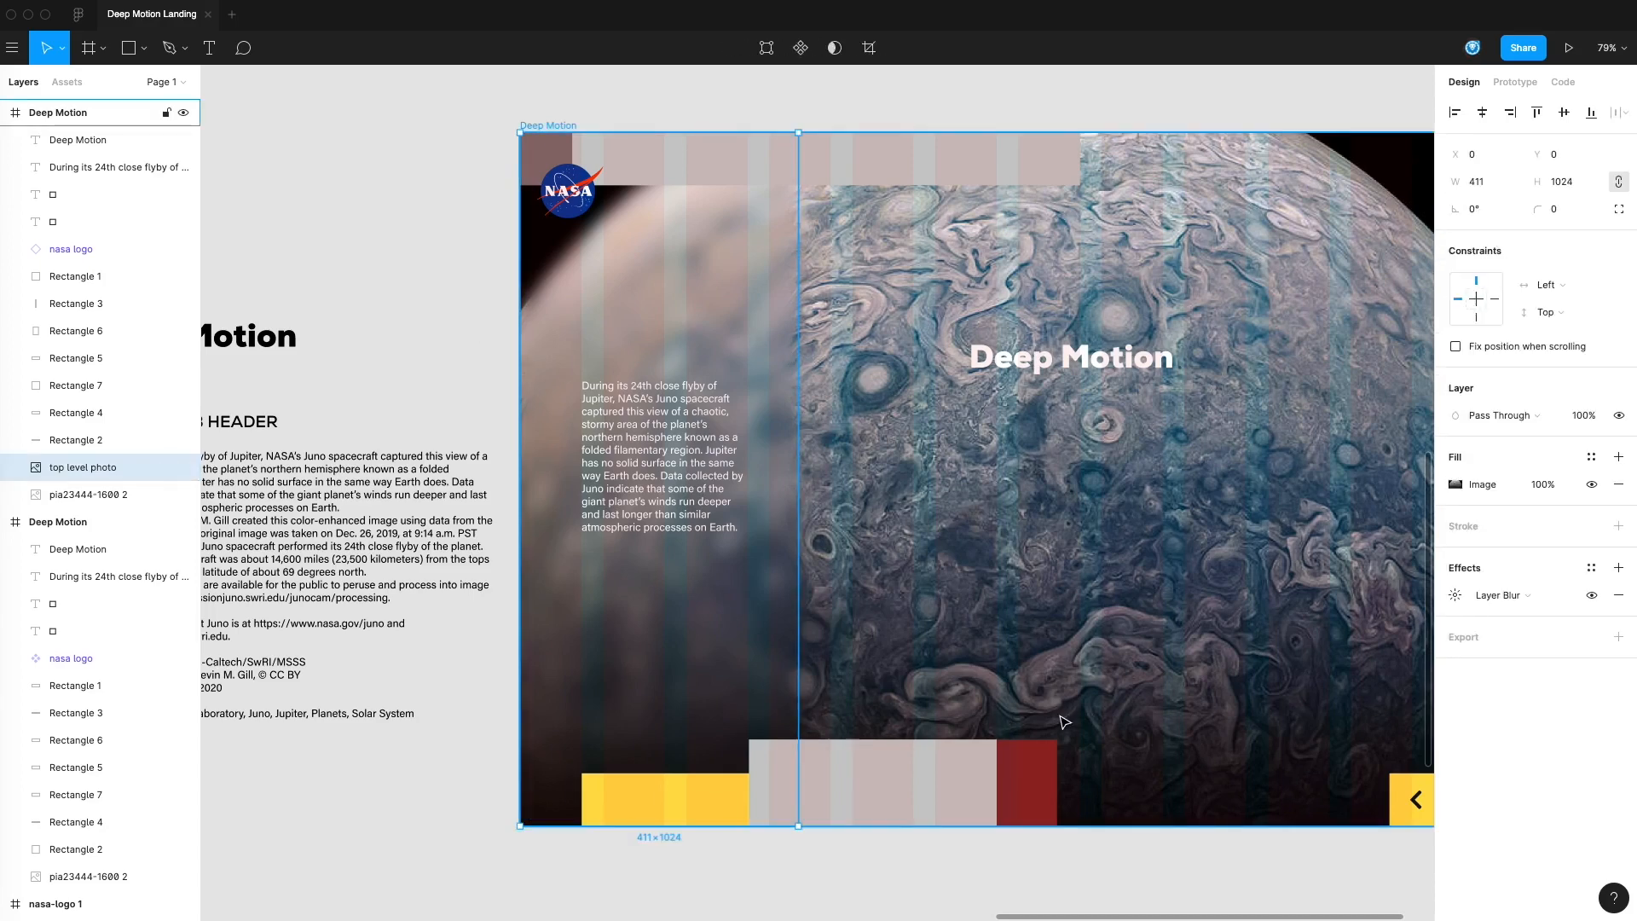
Draw a rectangle about 385 by 945 over the blurred photo strip, from below the header band to the frame's bottom edge
left_click(1177, 870)
scroll(771, 486, "right", 2)
left_click(629, 366)
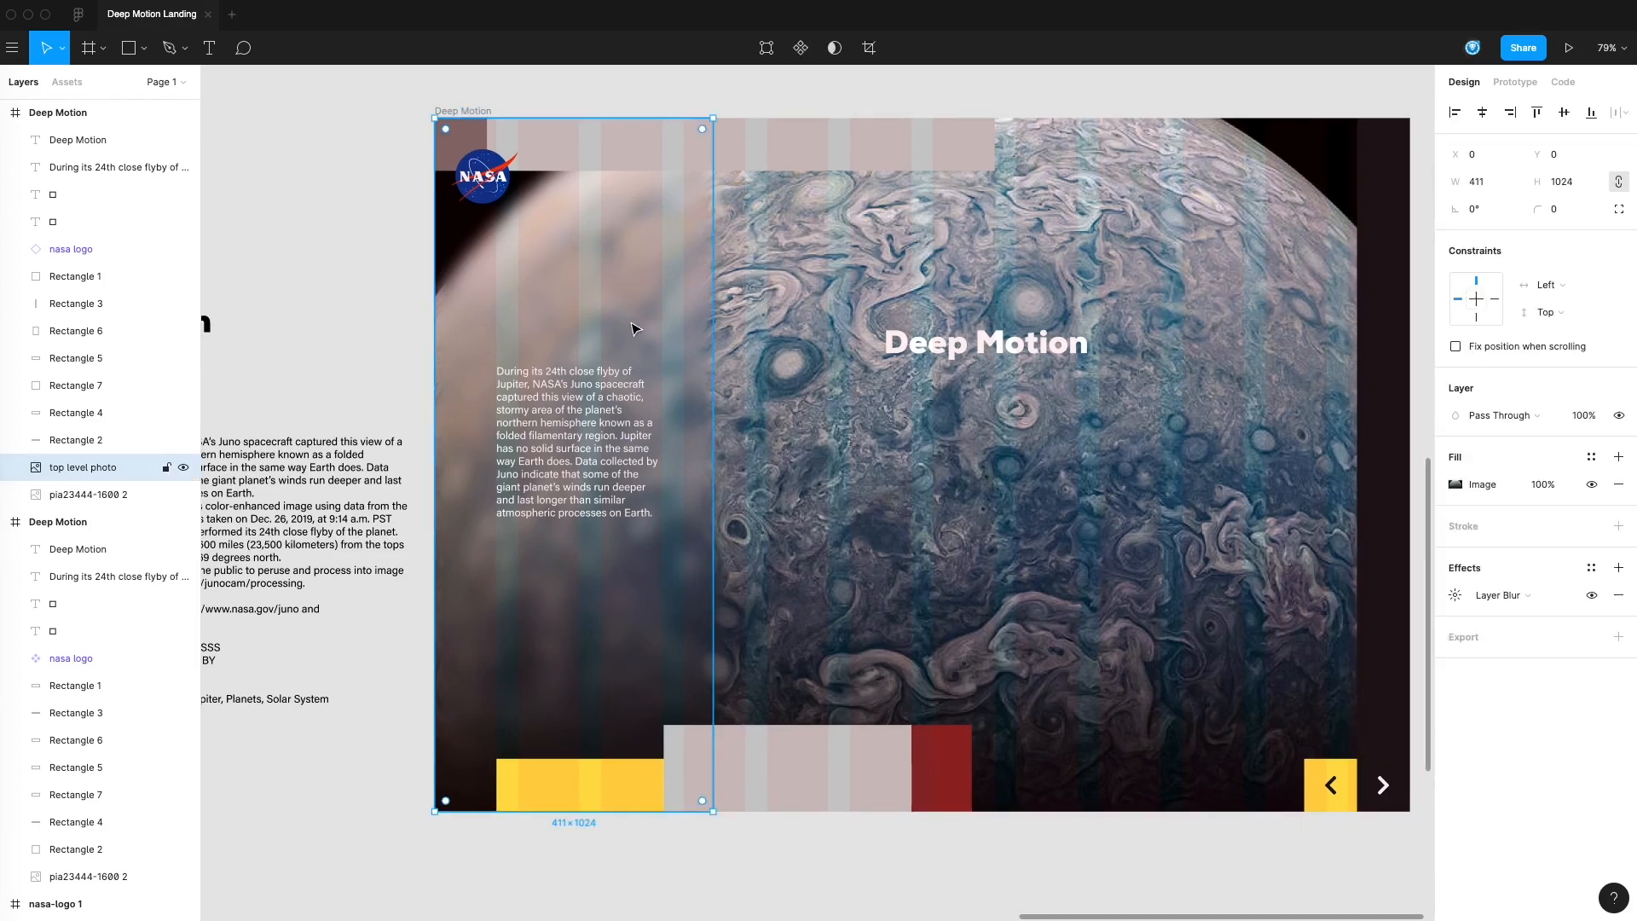
key("r")
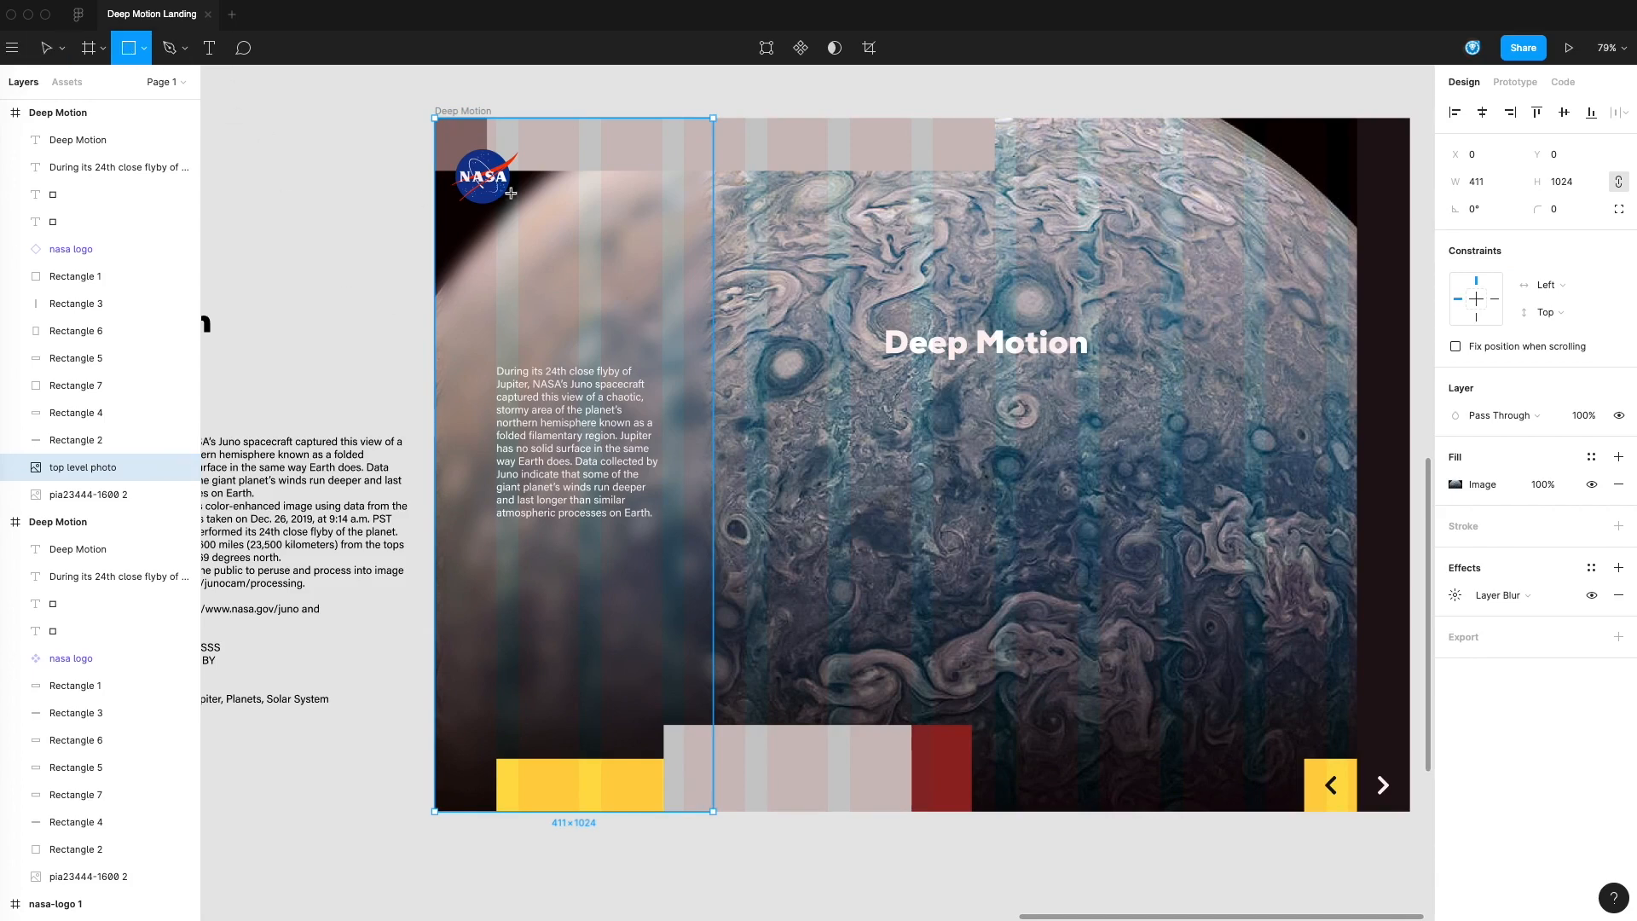
left_click_drag(435, 169, 698, 817)
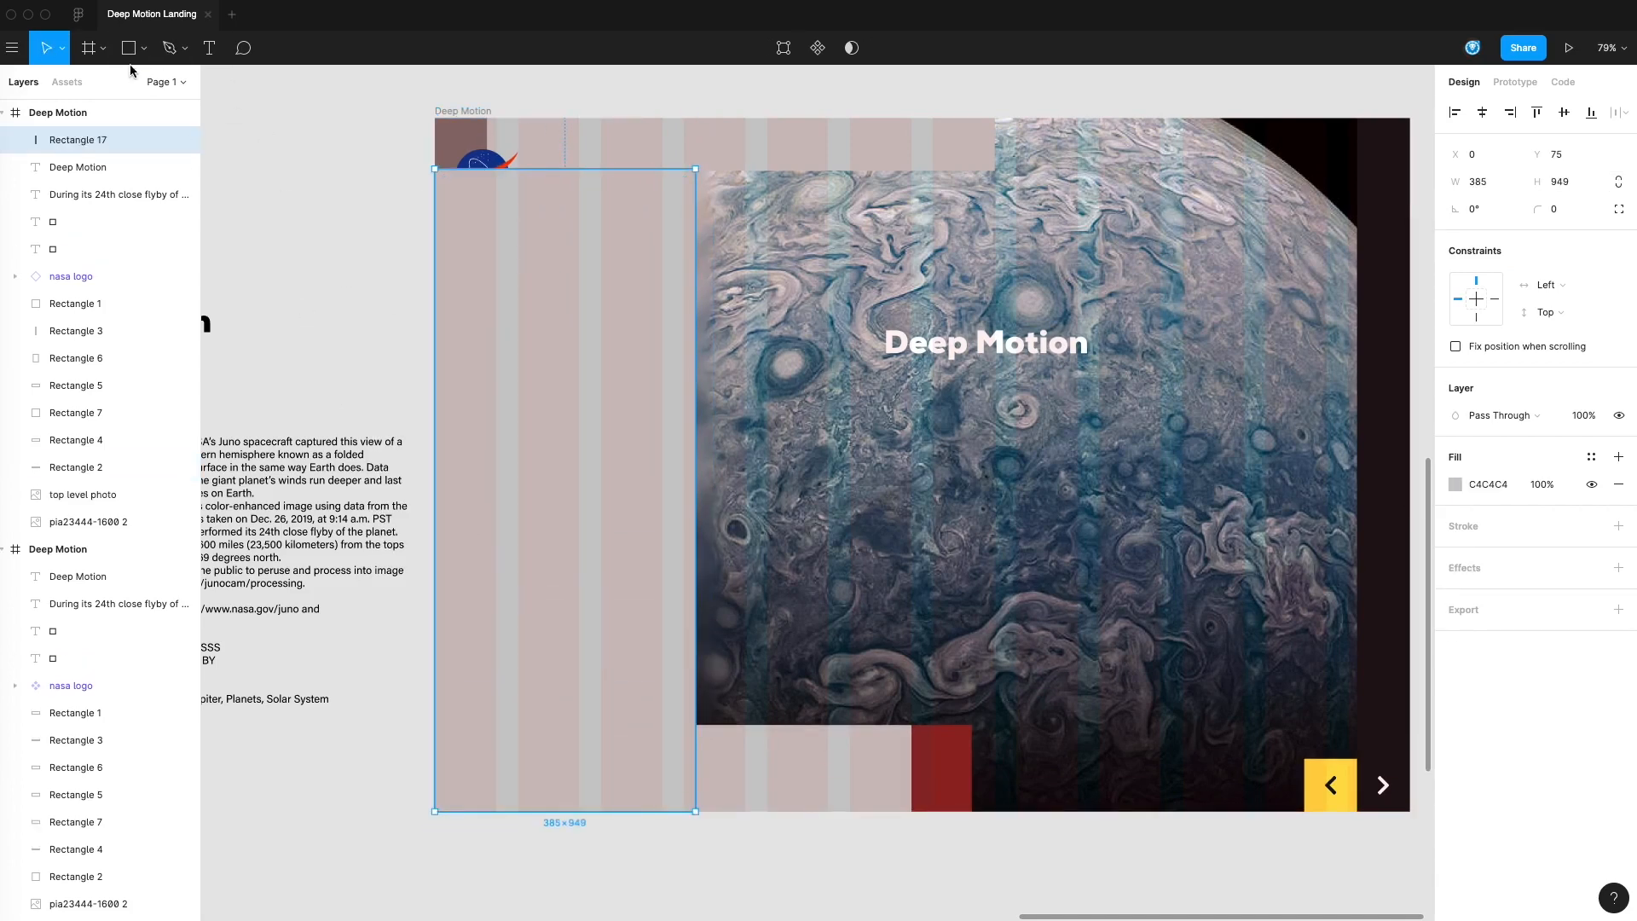
left_click(310, 264)
left_click(590, 221)
mouse_move(563, 167)
left_mouse_down()
mouse_move(563, 195)
mouse_move(564, 172)
left_mouse_up()
Move the new rectangle's layer directly above top level photo and rename it gradient
left_click_drag(101, 145, 108, 486)
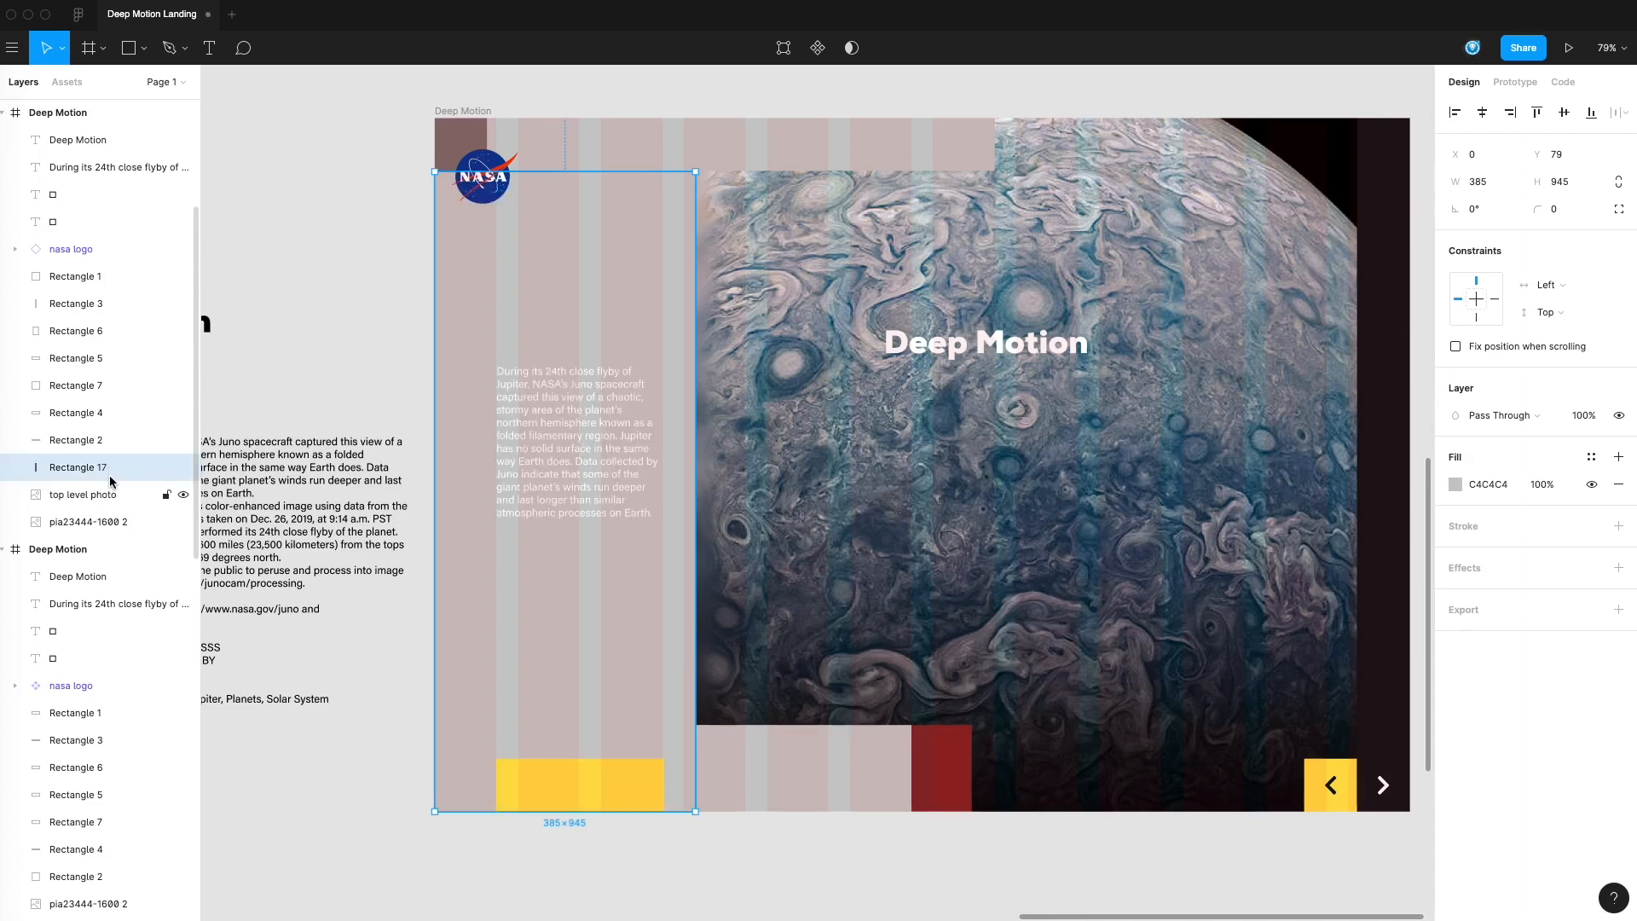
double_click(75, 470)
type("gradient")
key("Return")
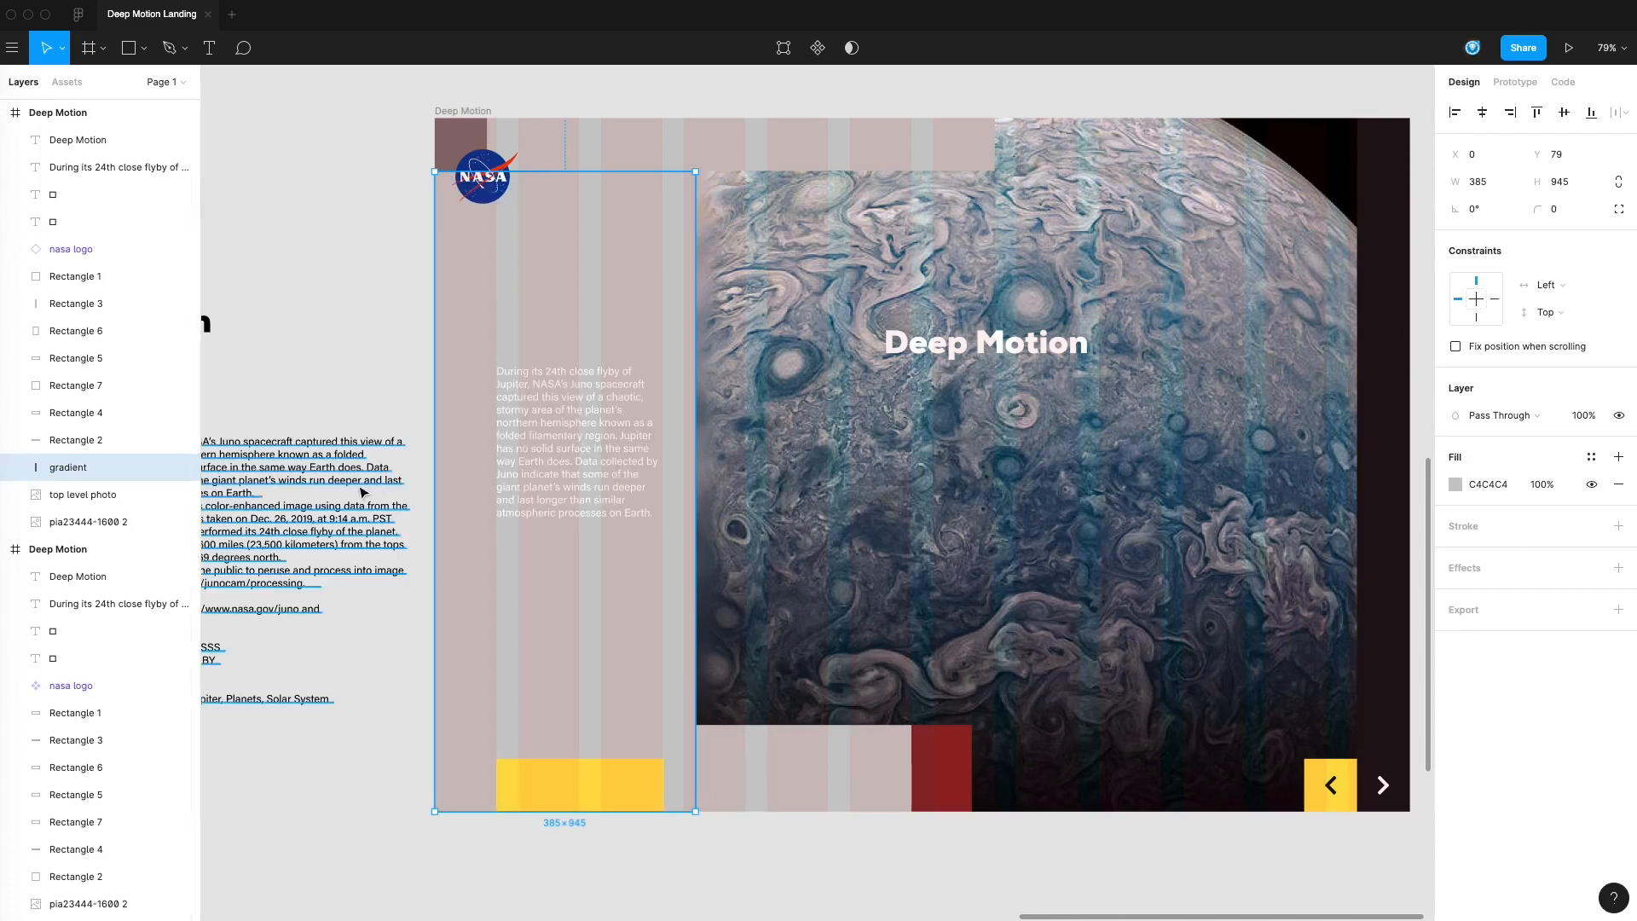
Apply the NASA BLUE BLACK color style to the gradient layer's fill
left_click(525, 434)
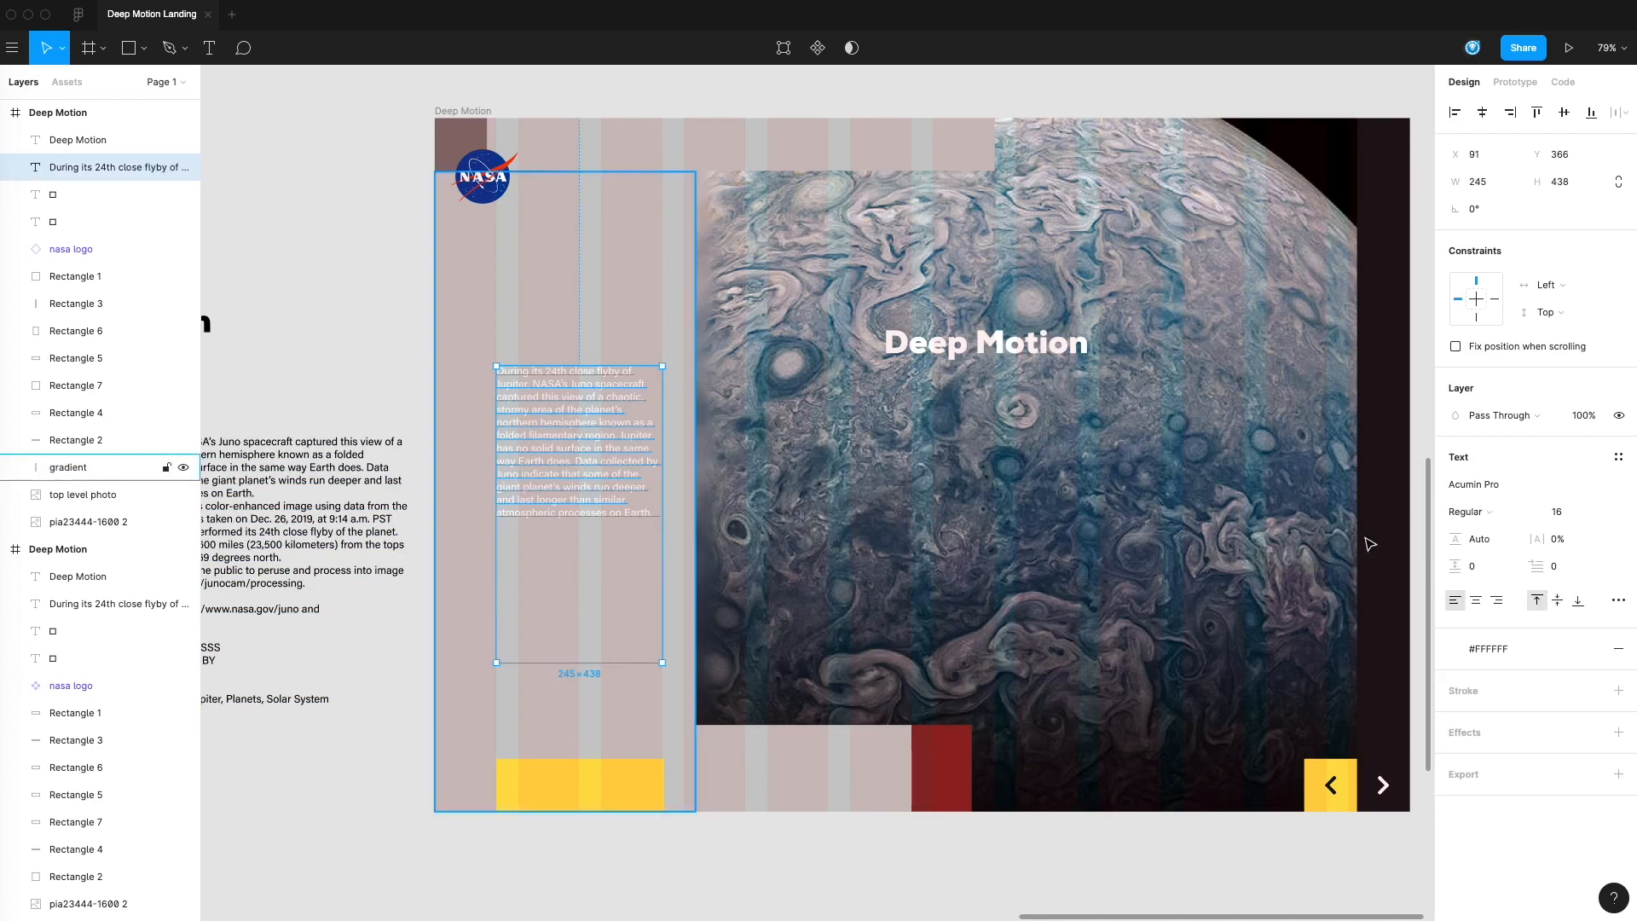
left_click(68, 467)
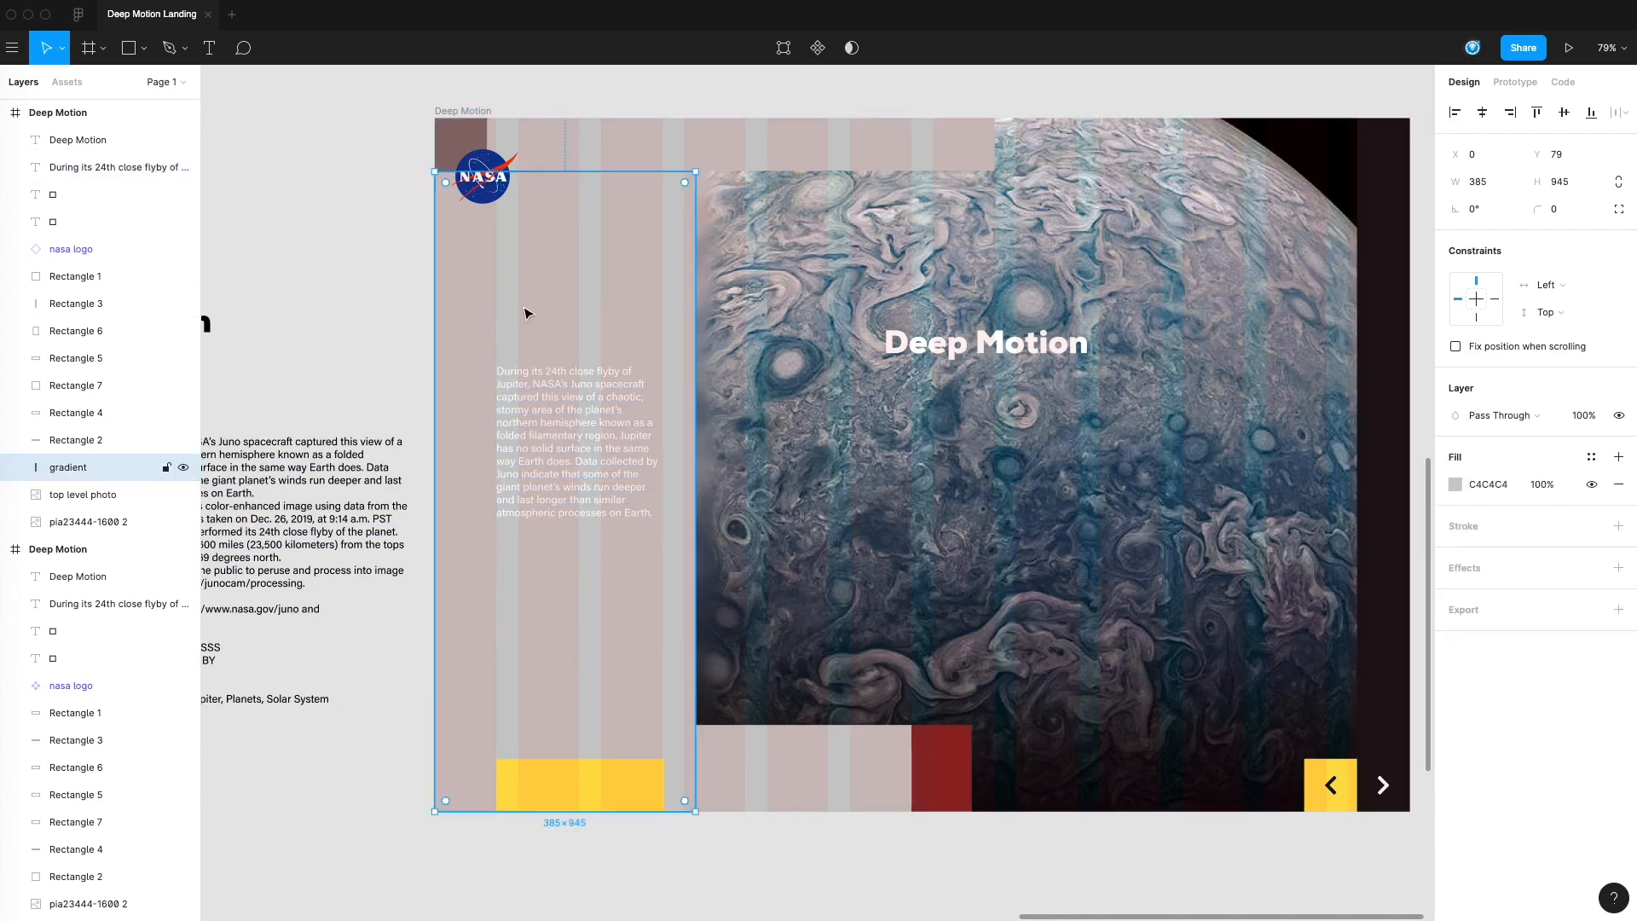
left_click(1457, 485)
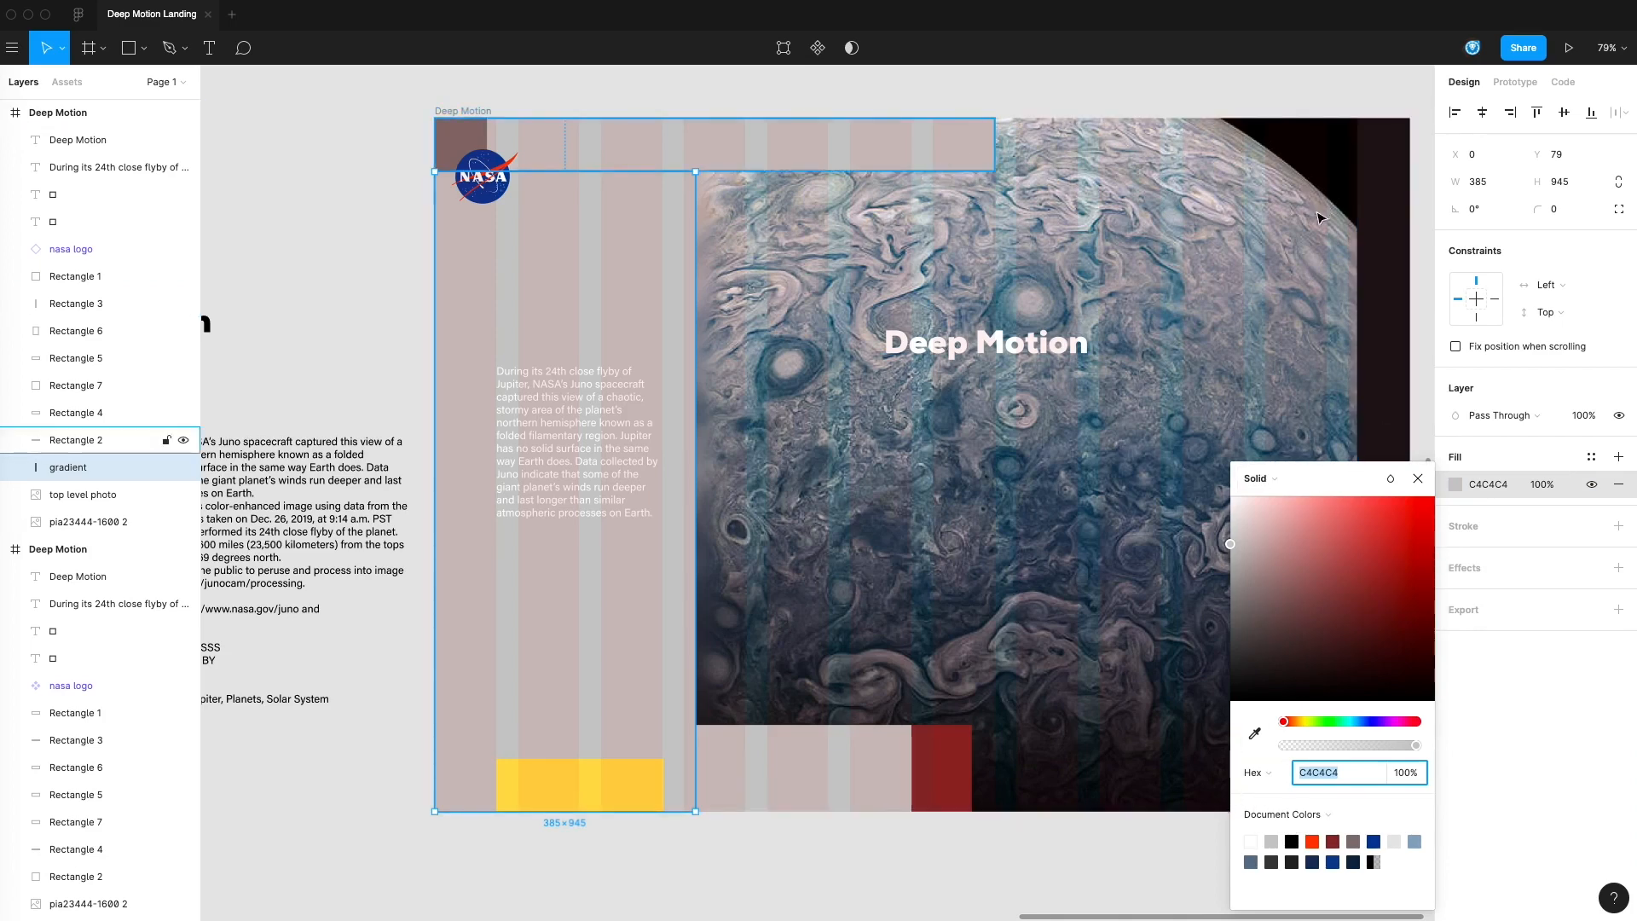
left_click(1591, 457)
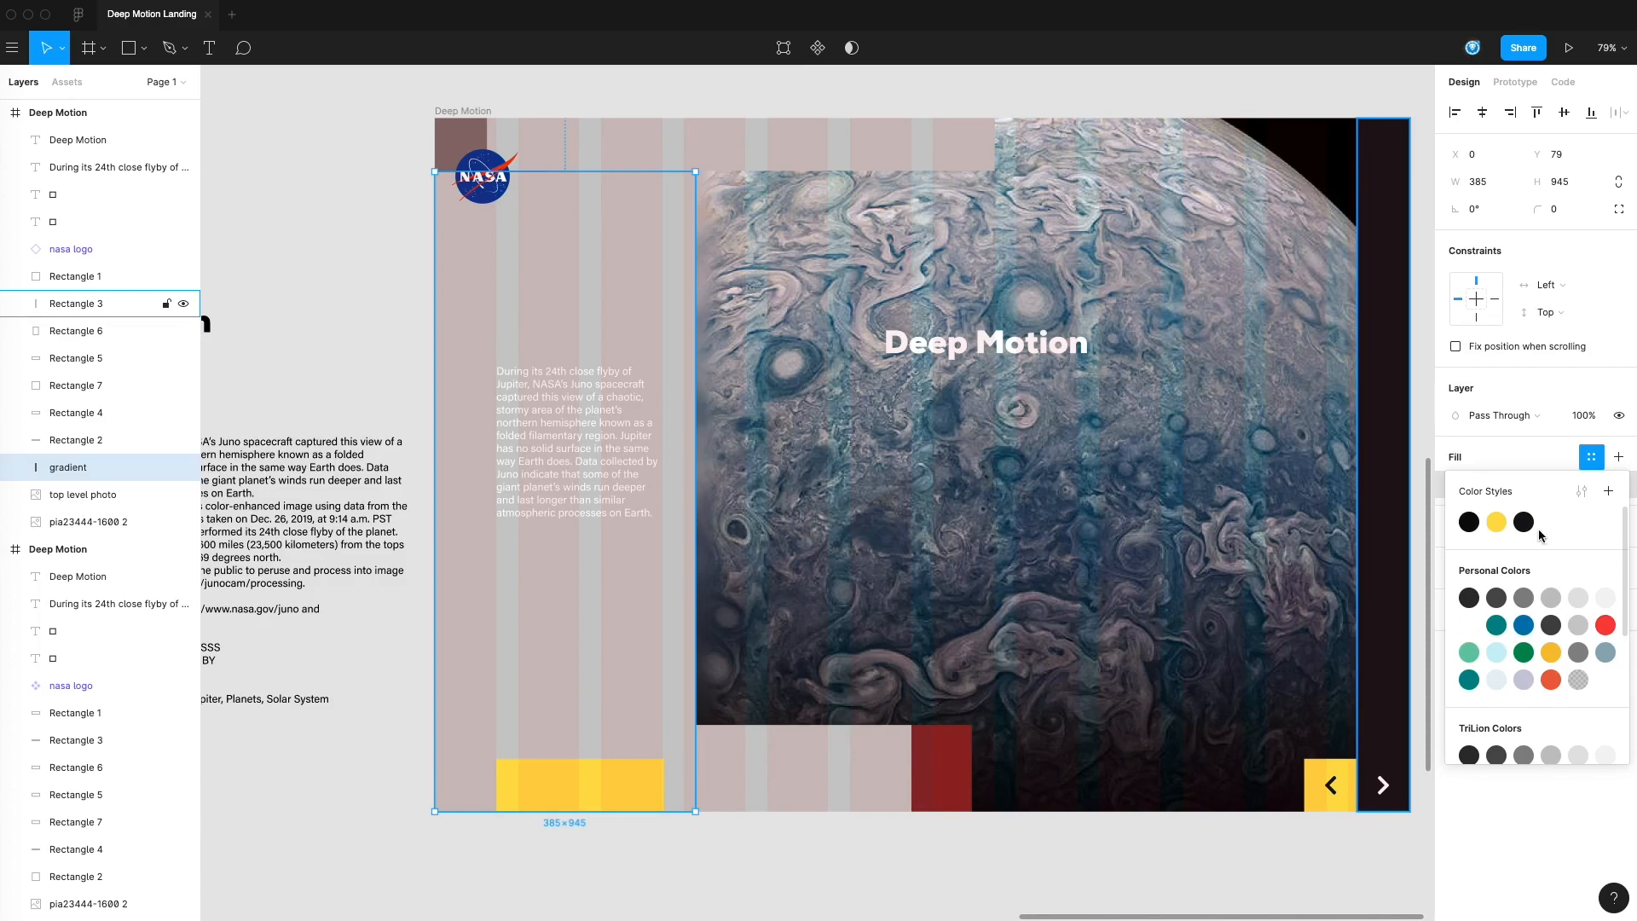
left_click(1524, 522)
left_click(286, 263)
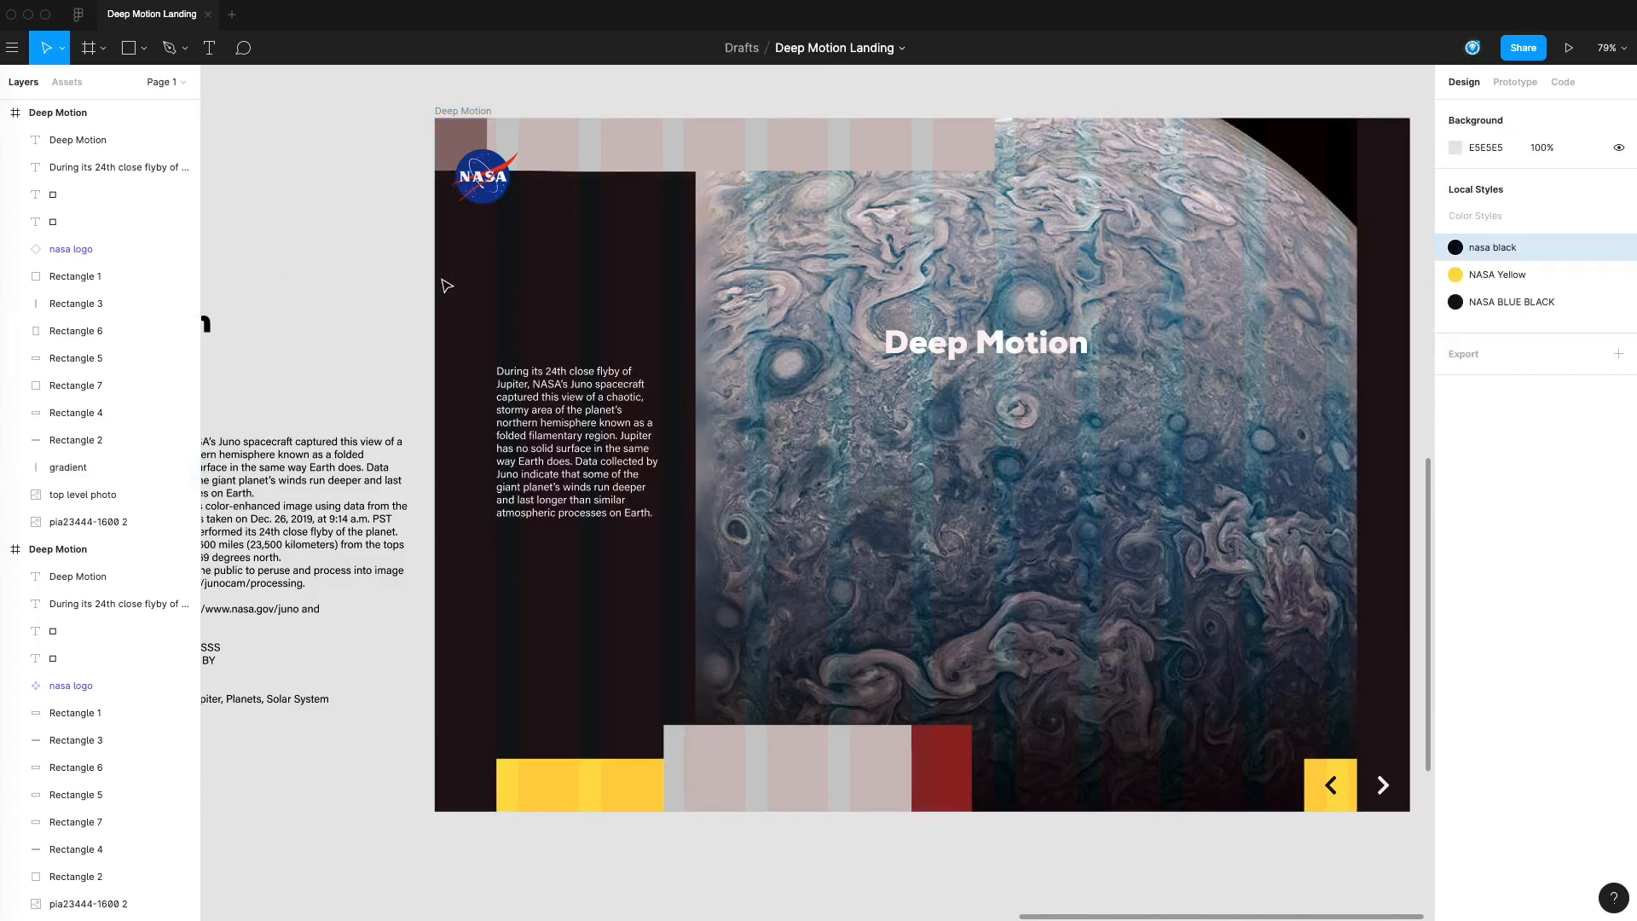
left_click(594, 272)
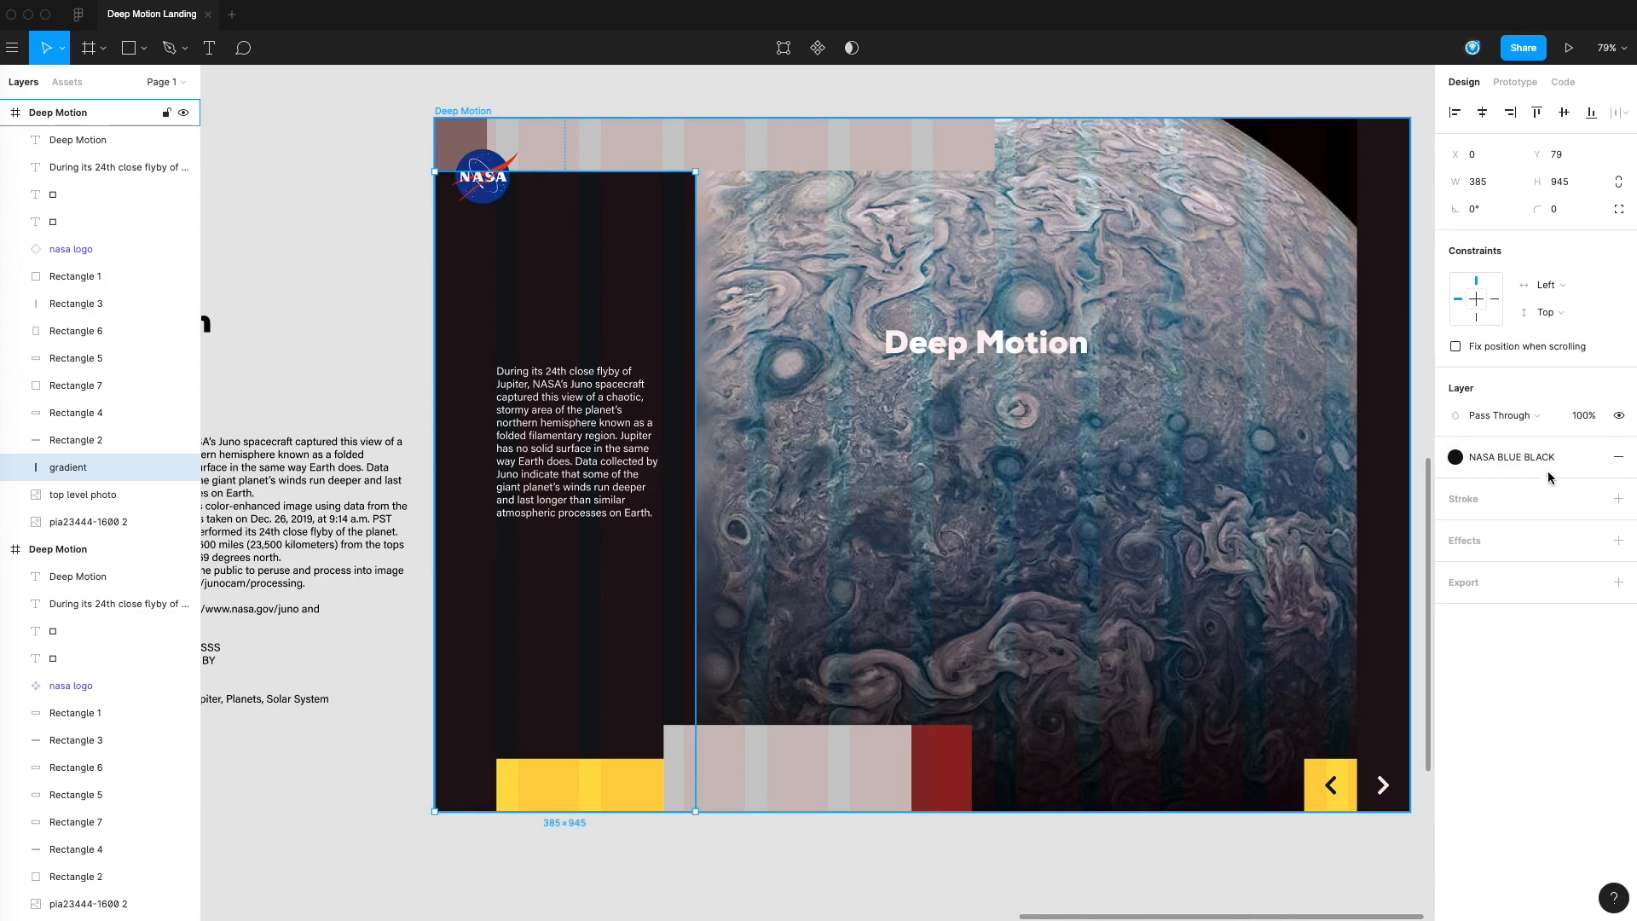
Detach the color style from the gradient layer's fill and lower the fill opacity to 50%, then 40%
left_click(1592, 460)
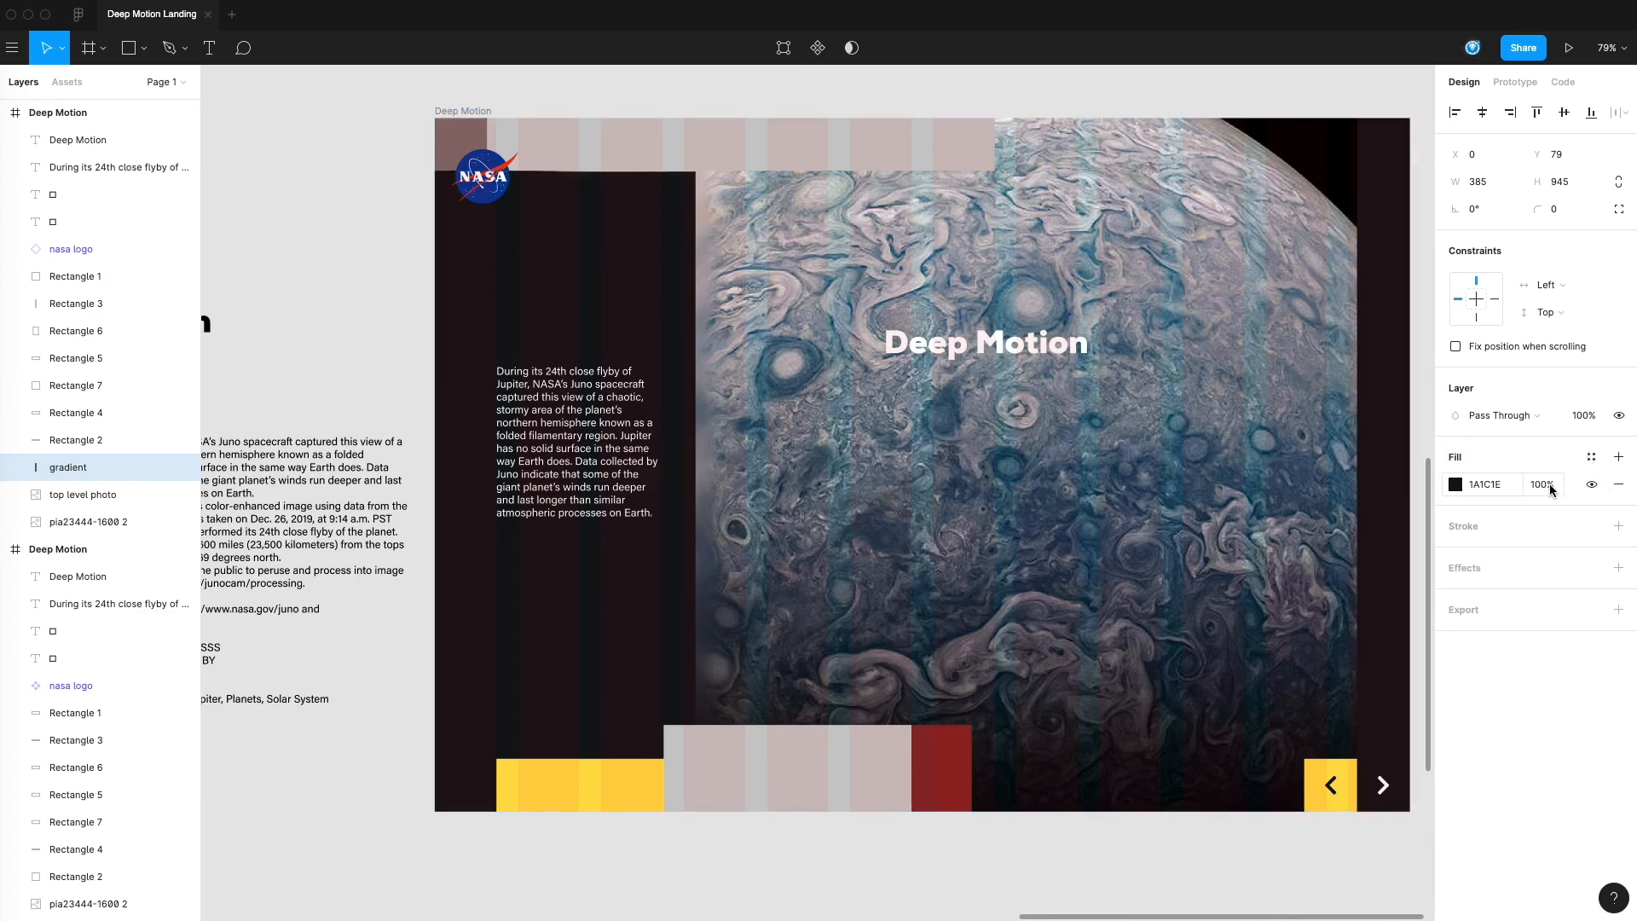
left_click(1543, 484)
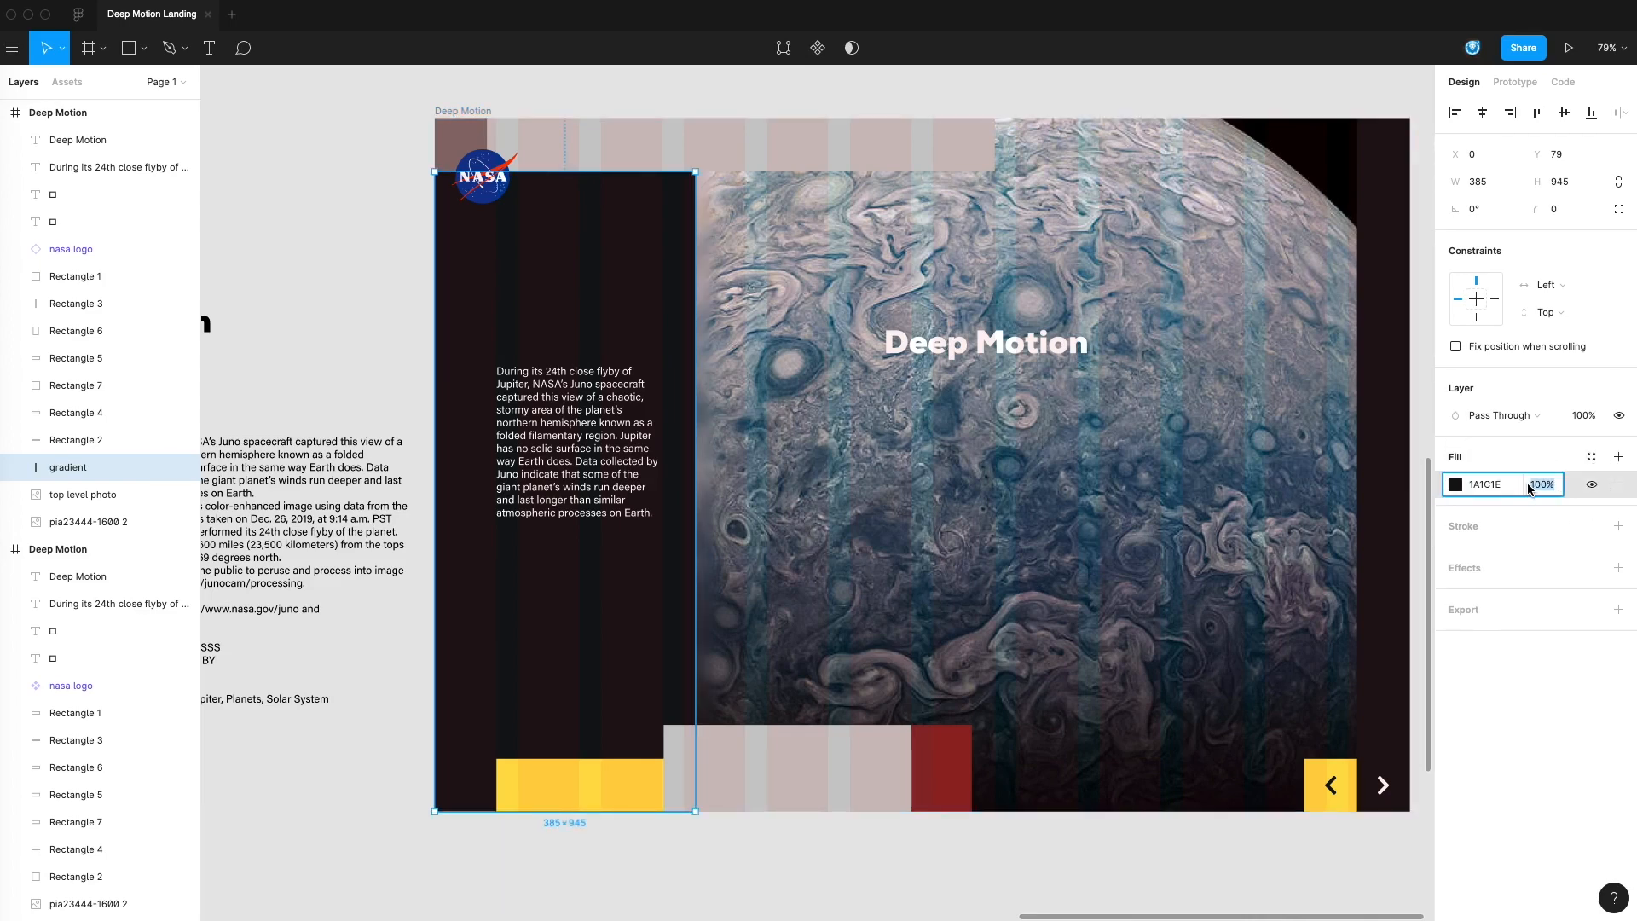
type("50")
key("Return")
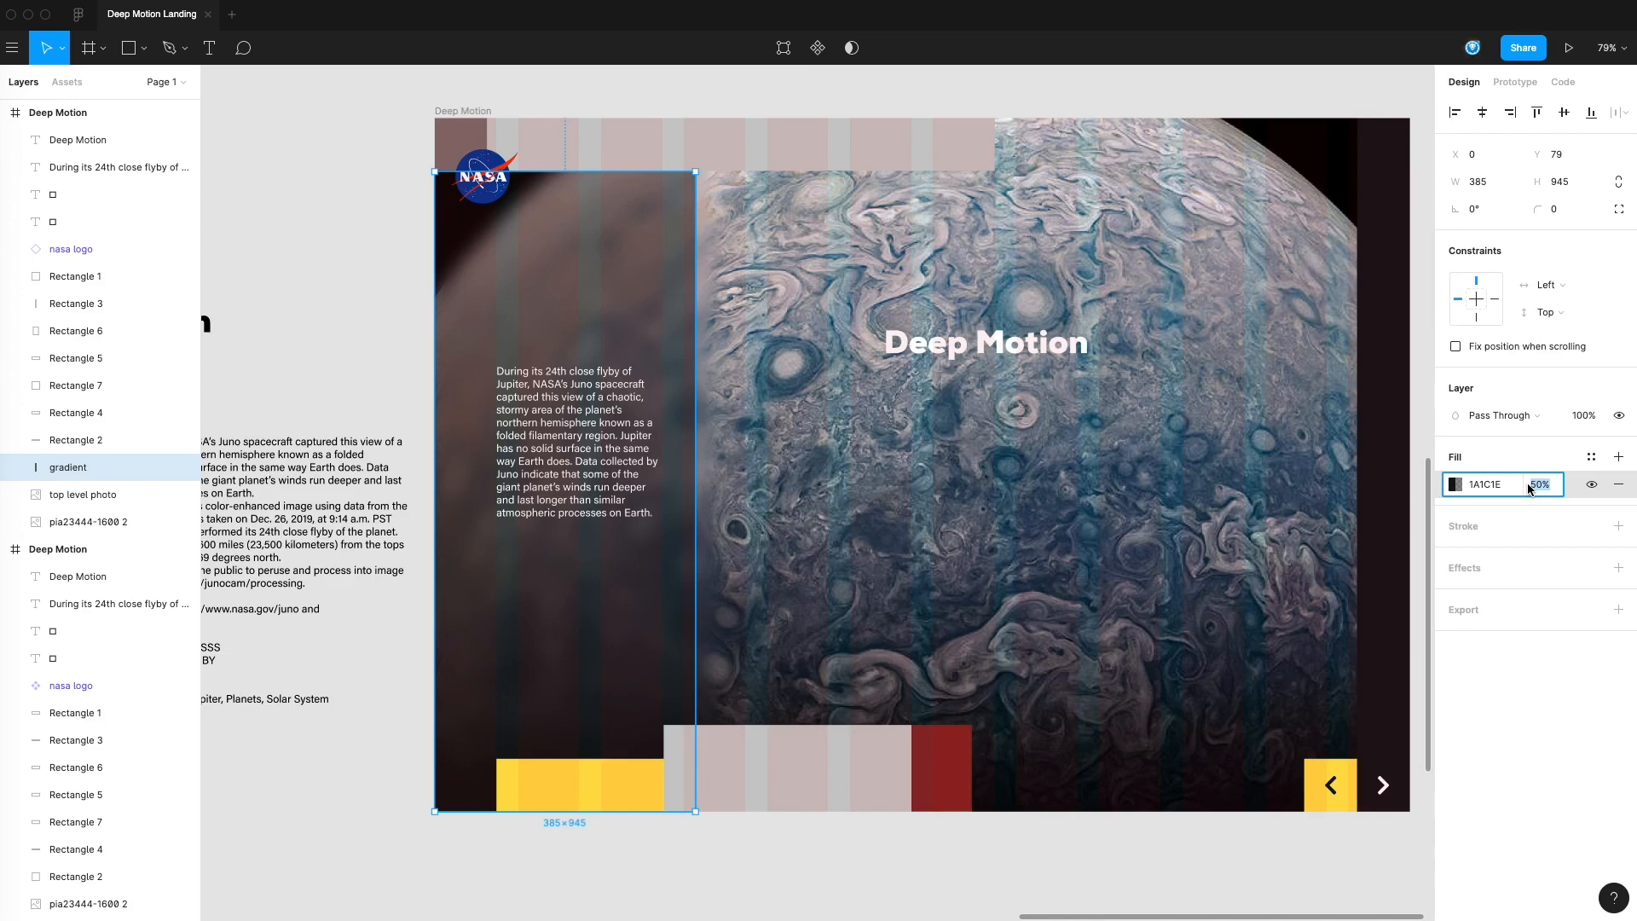
type("40")
key("Return")
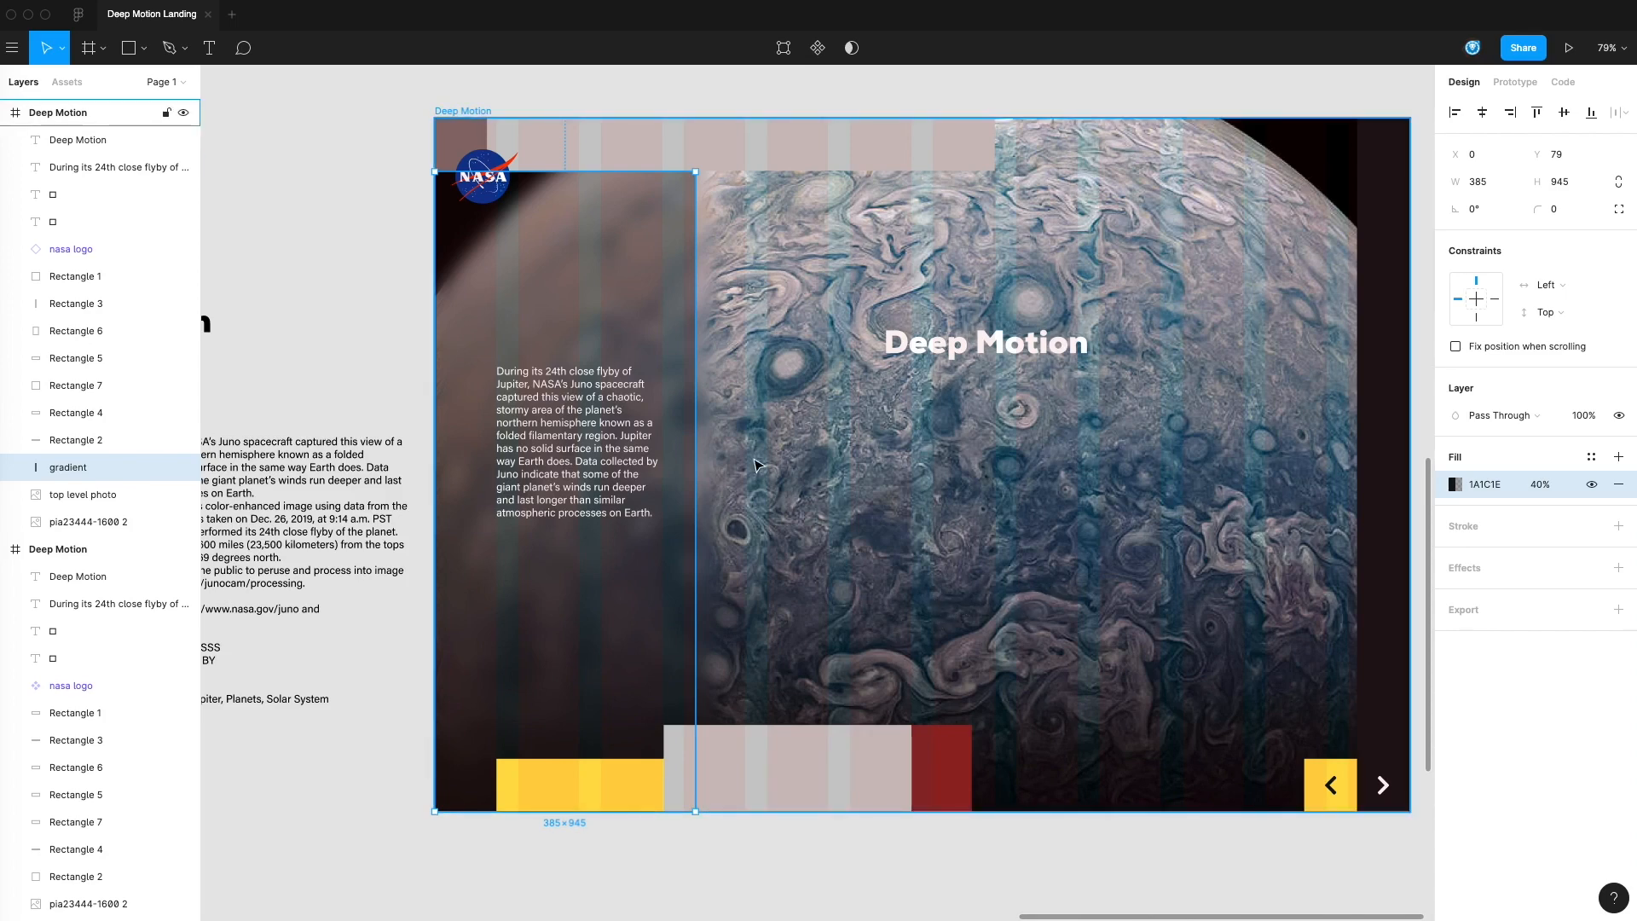
Change the gradient layer's fill to a linear gradient and move its dark stop down to just above the body text
left_click(1473, 492)
left_click(1455, 485)
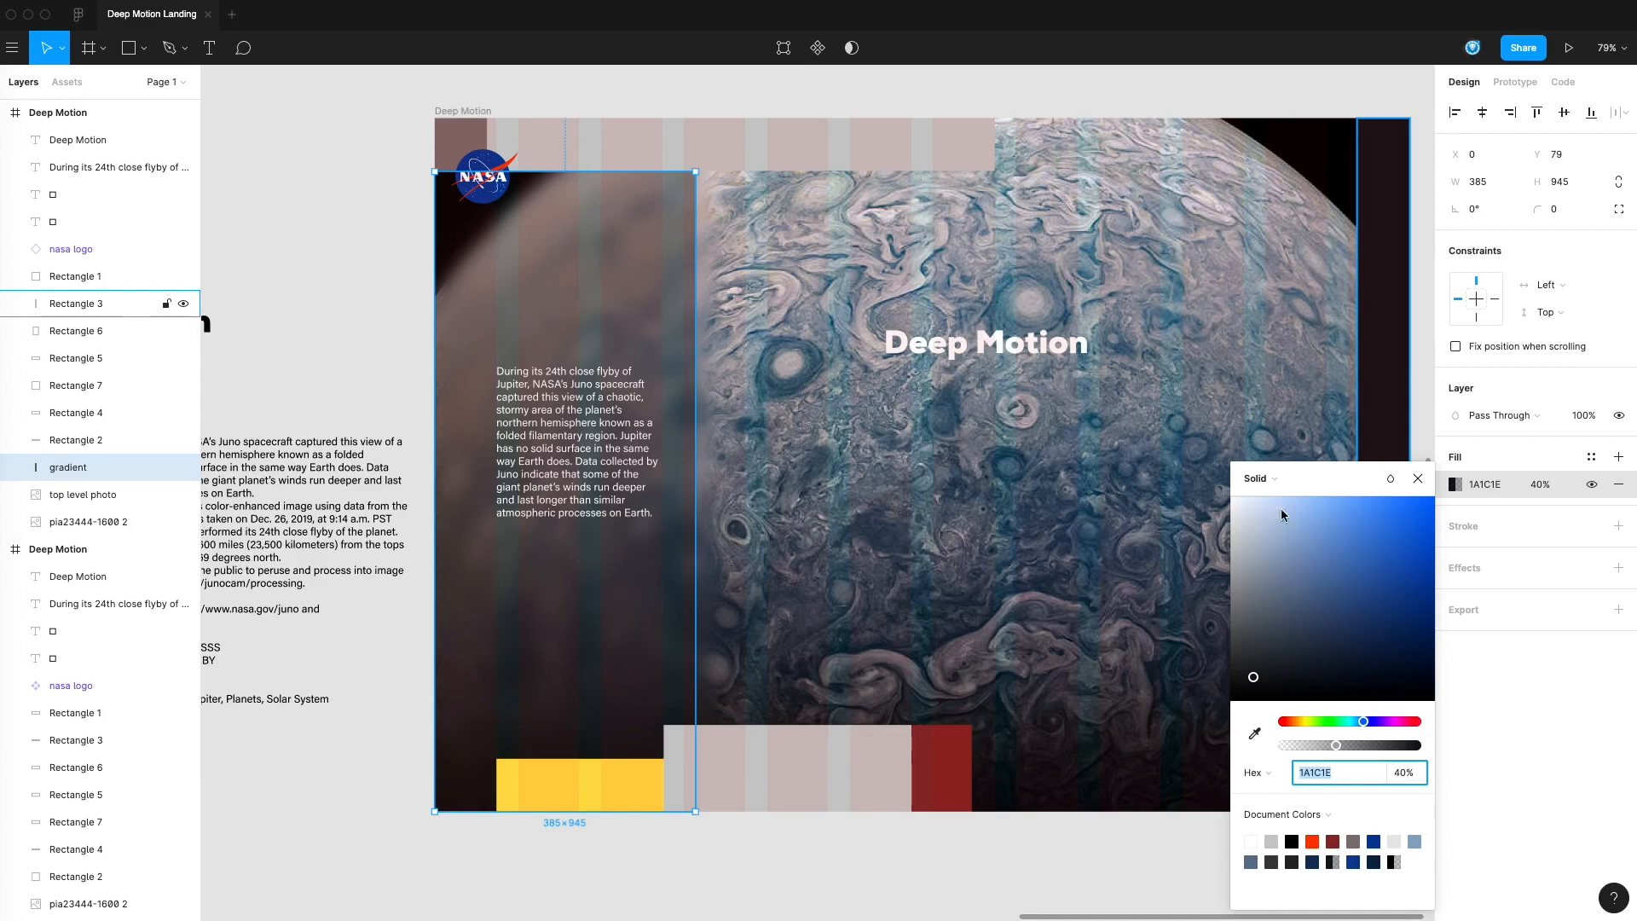
left_click(1258, 479)
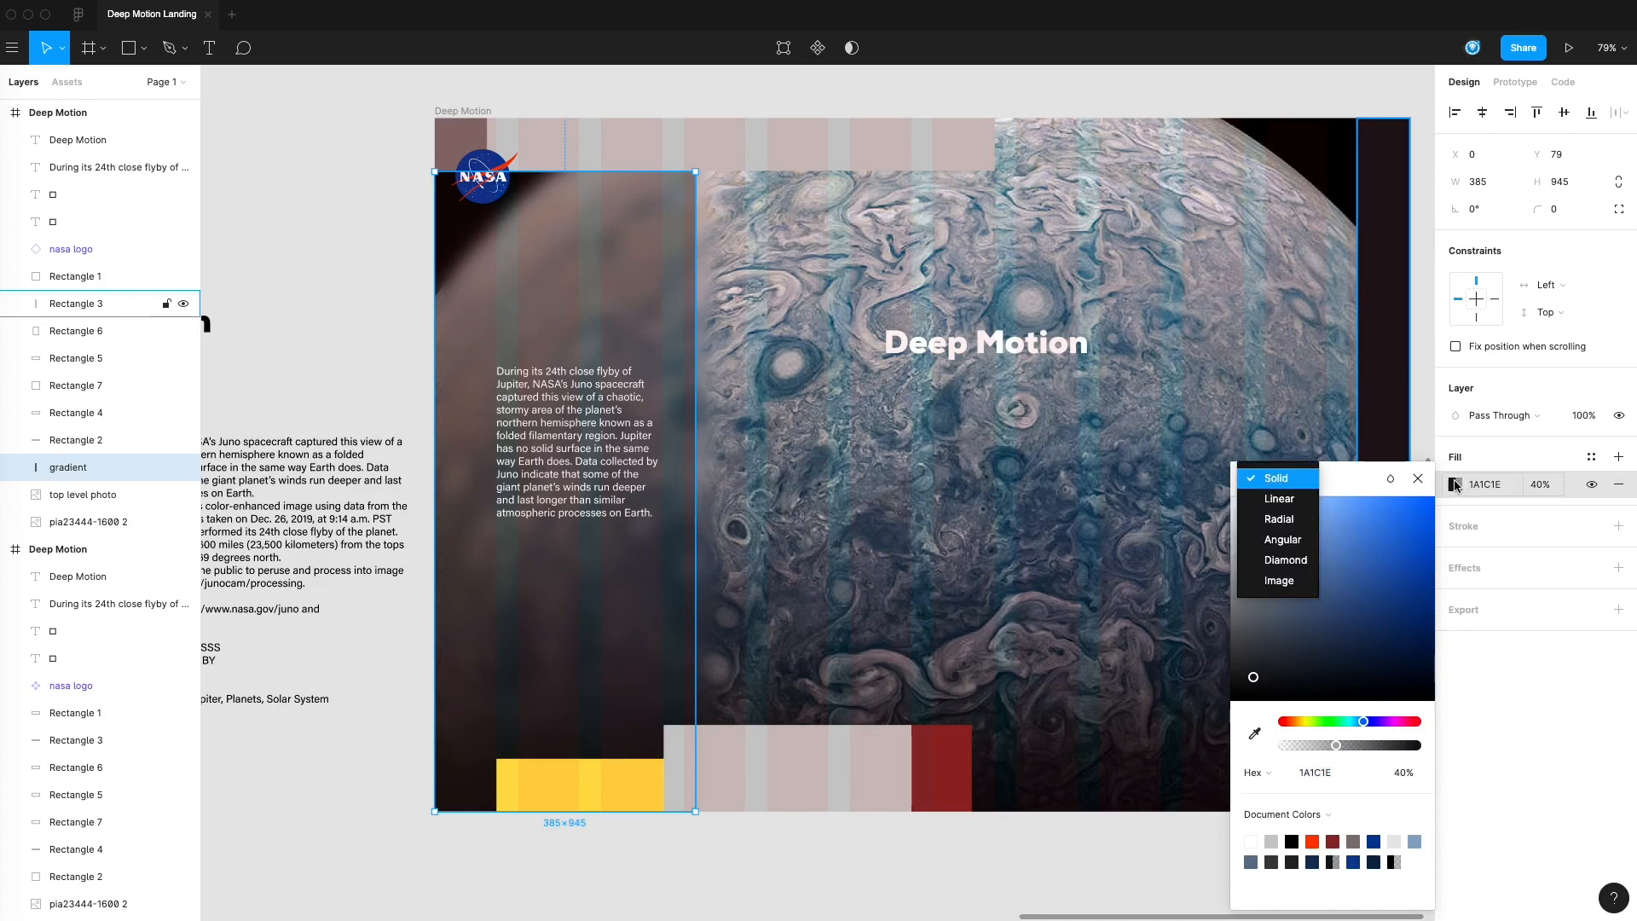
left_click(1279, 499)
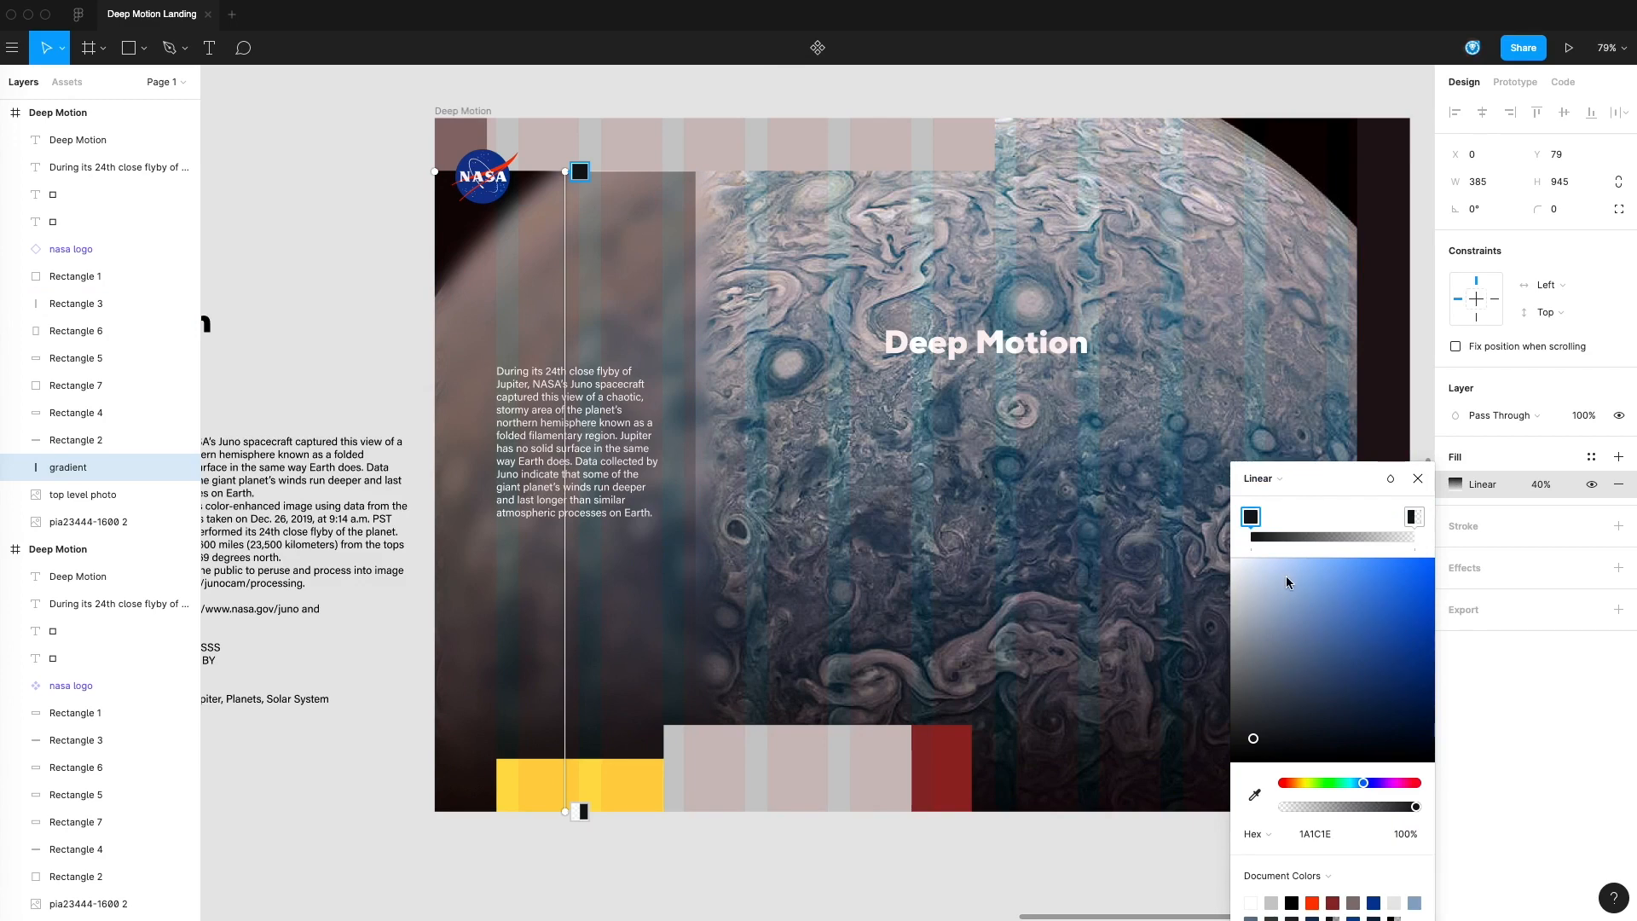
left_click(1416, 522)
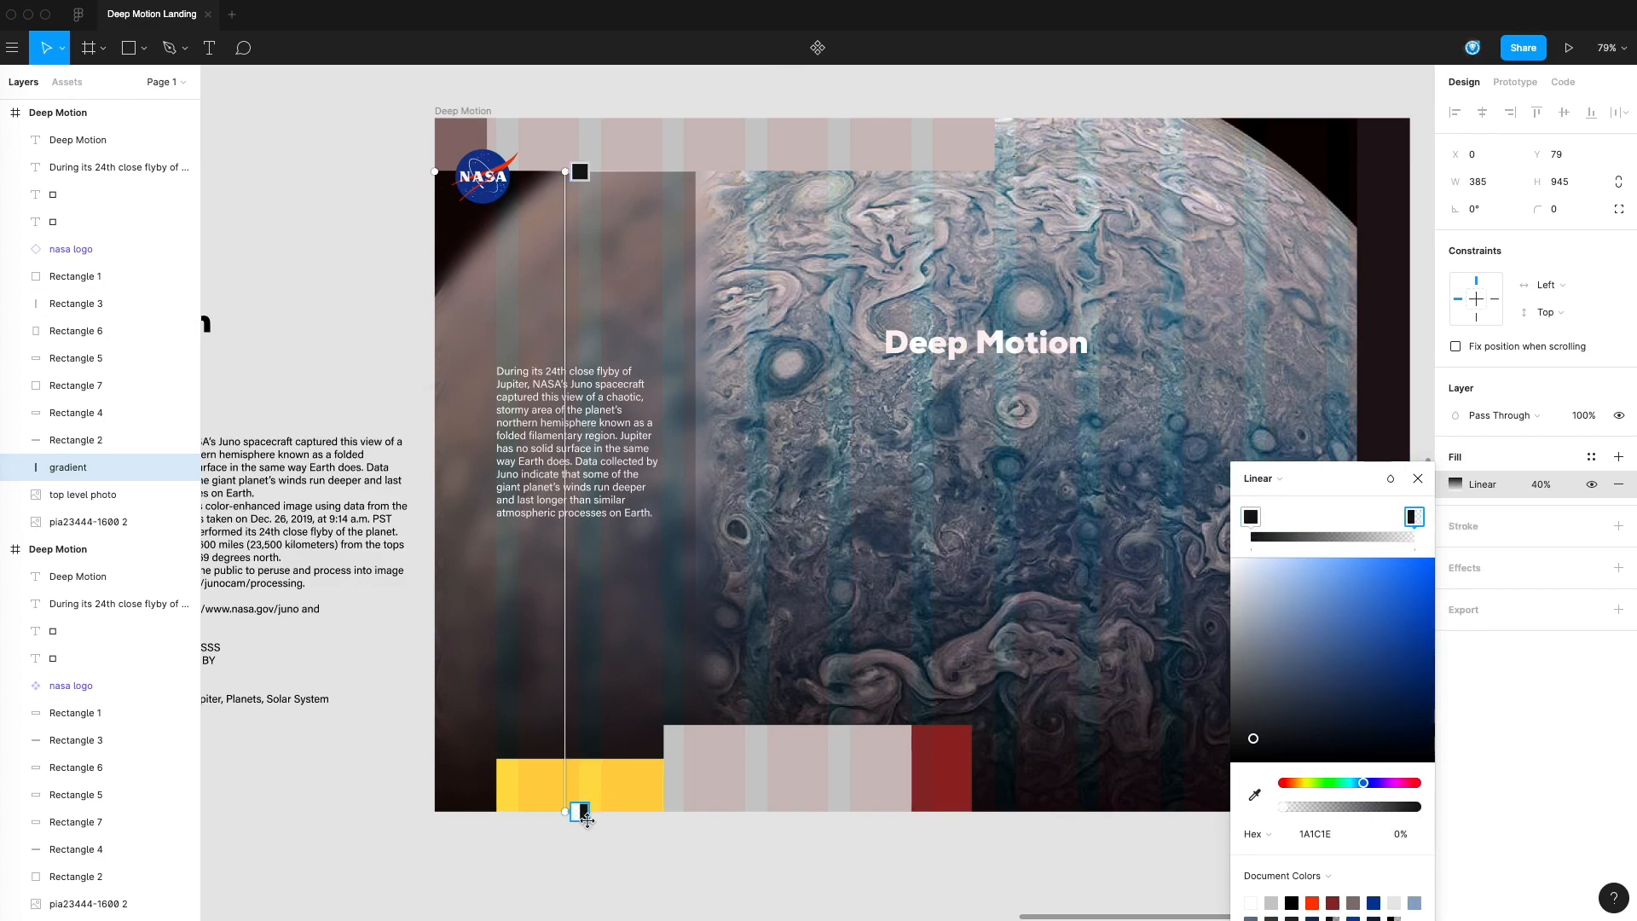
left_click(1251, 517)
left_click_drag(1262, 522, 1298, 522)
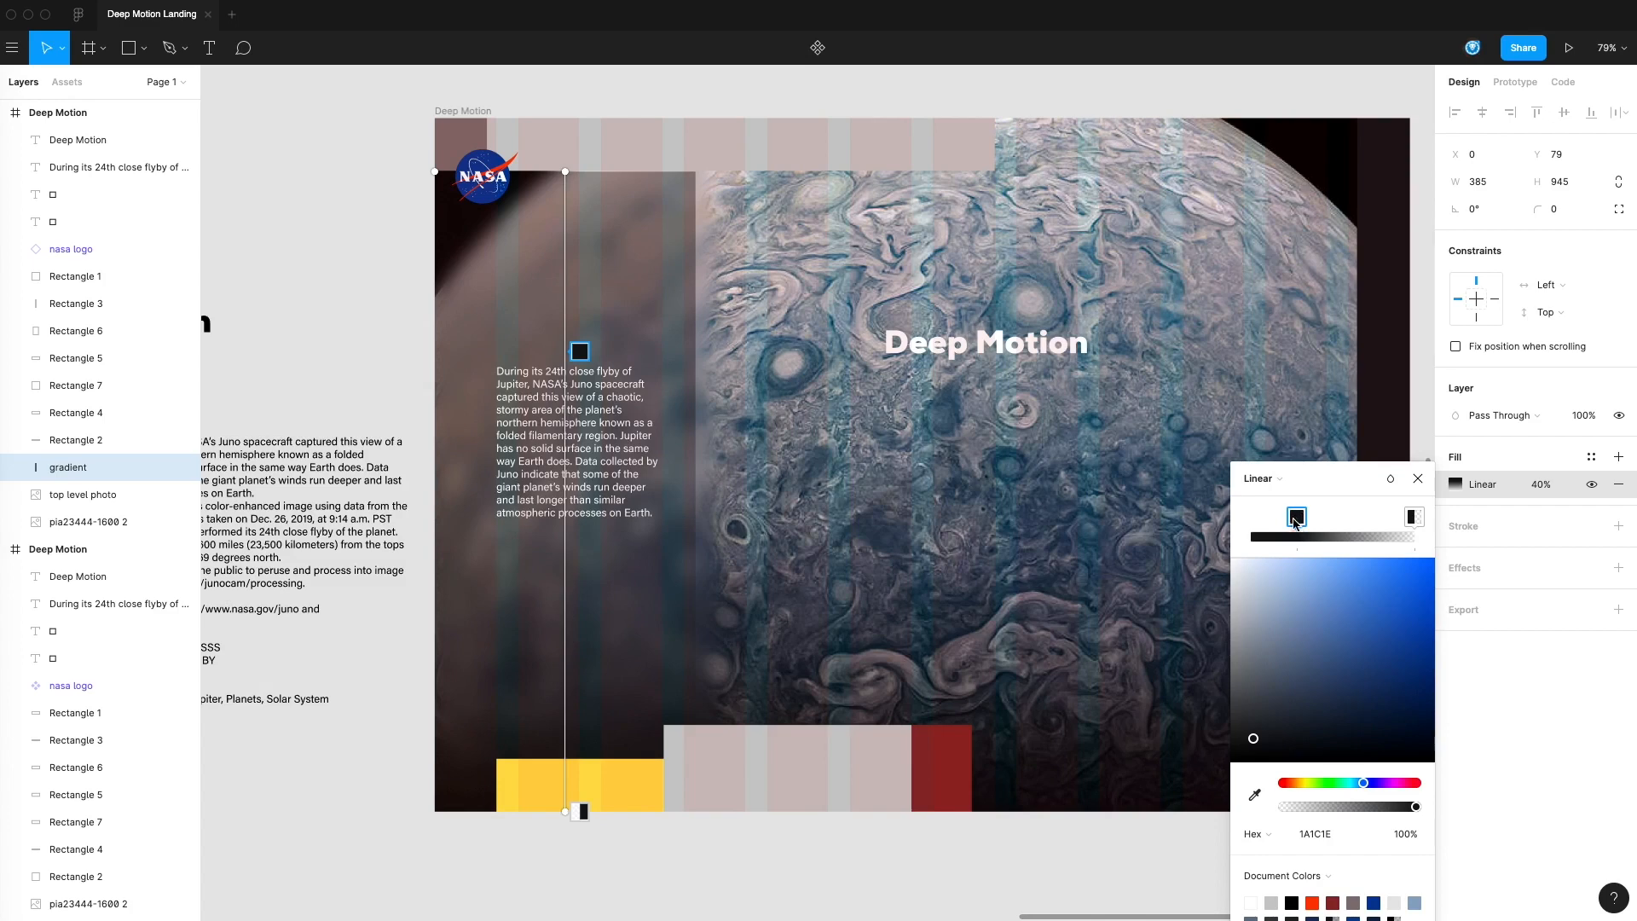
key("Escape")
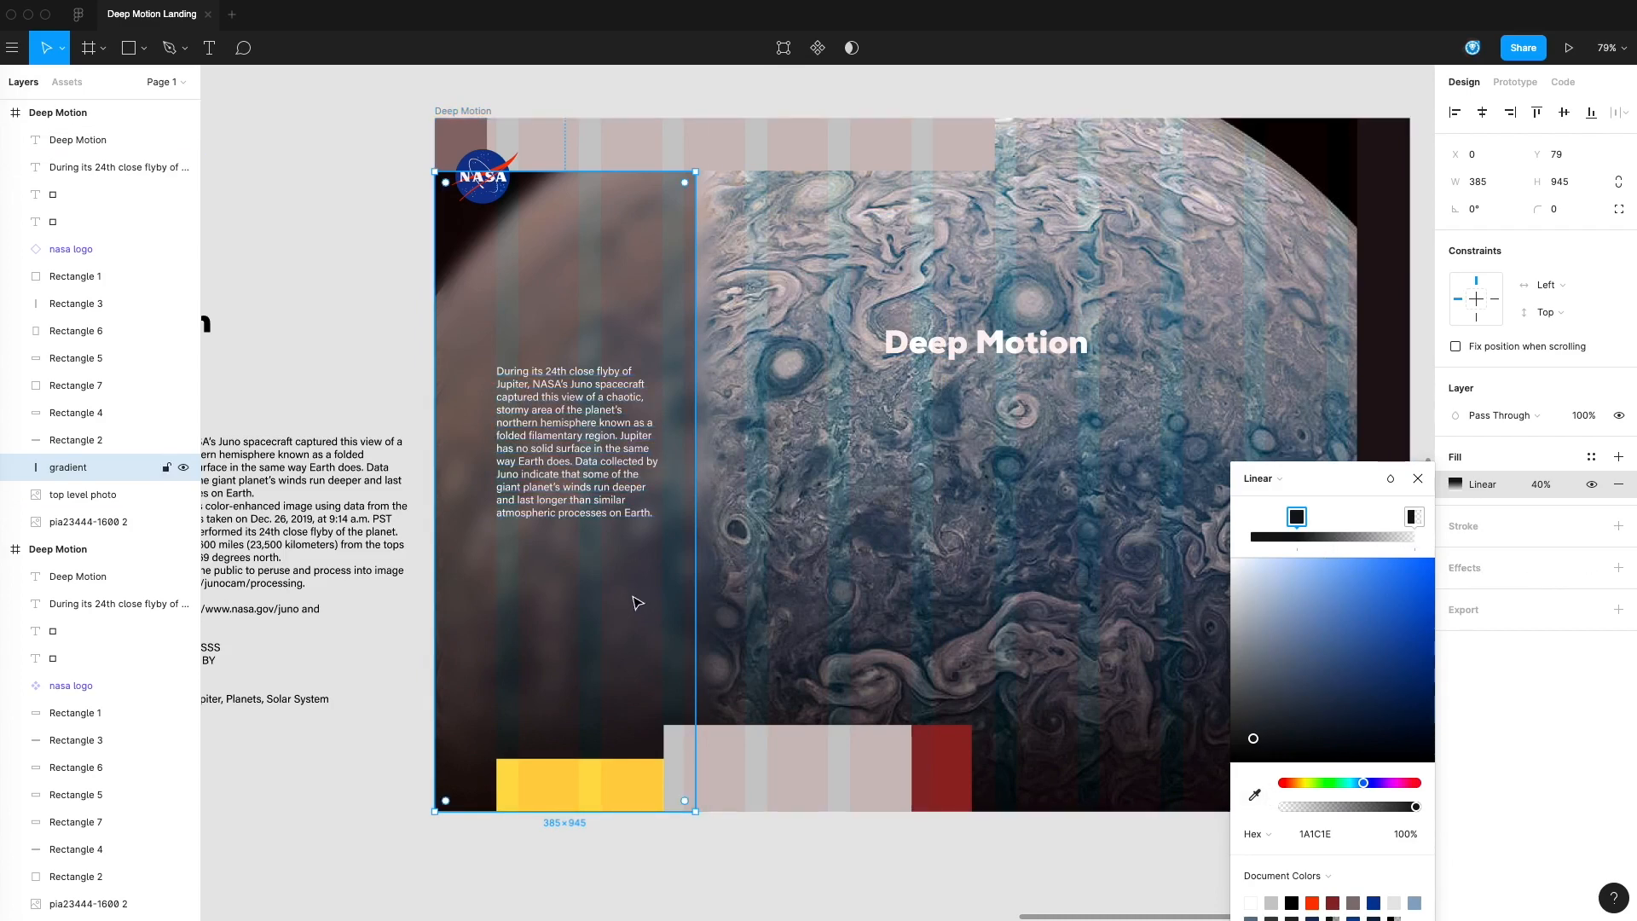
Move the gradient's transparent stop inward and shorten the gradient line so it ends just above the yellow bar
scroll(637, 597, "down", 1)
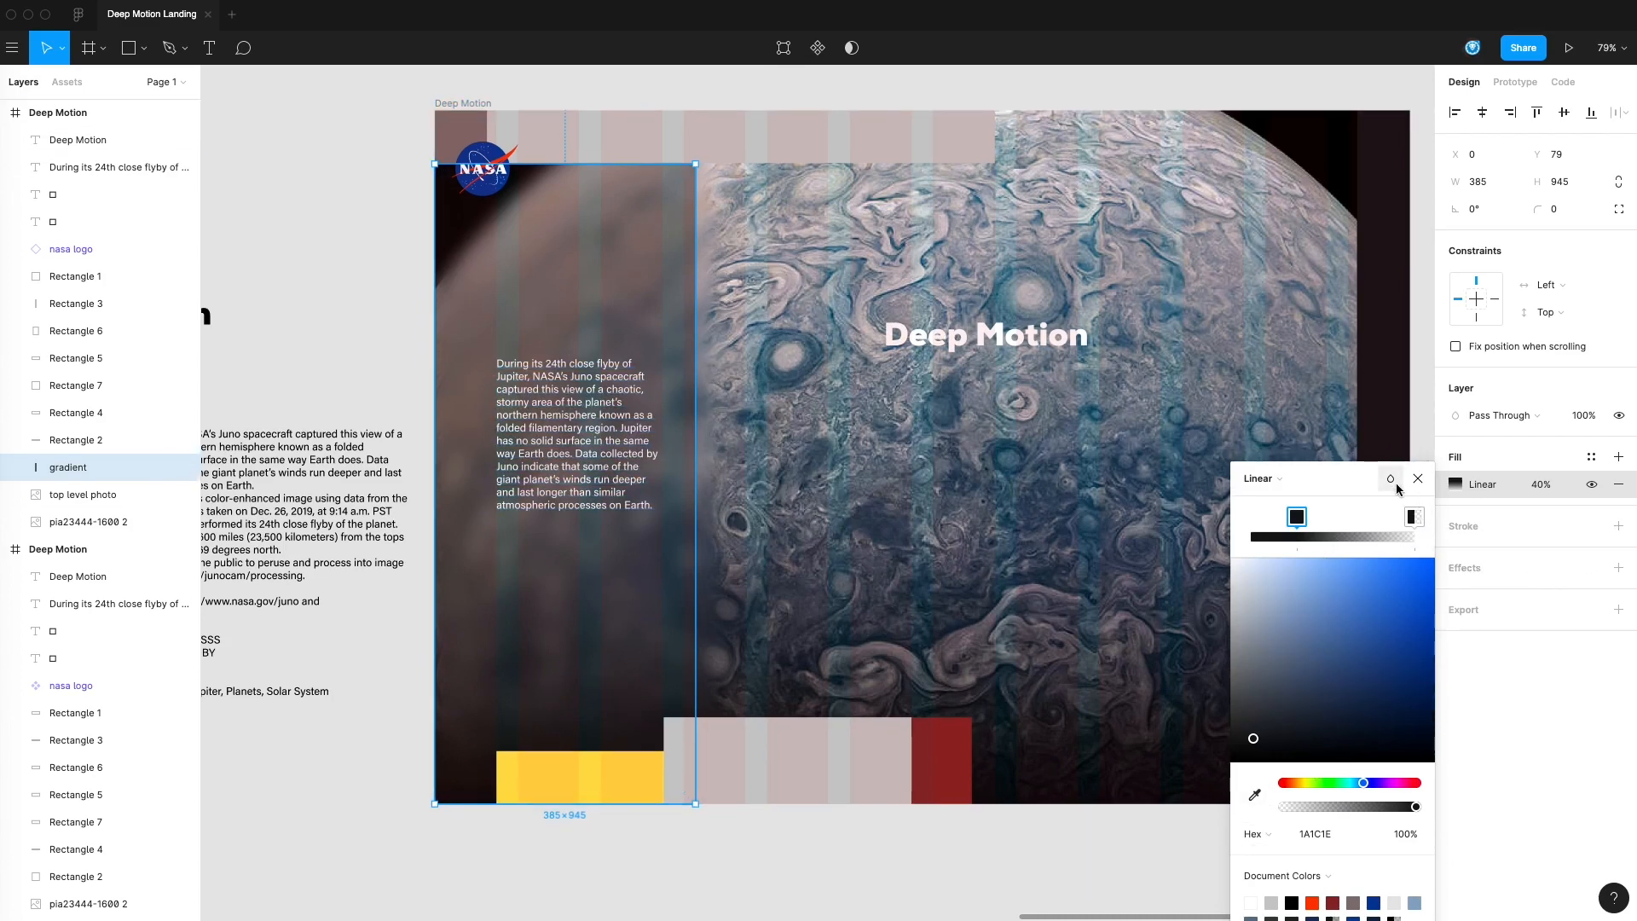
left_click(1266, 479)
left_click(1281, 482)
left_click(310, 342)
left_click(570, 279)
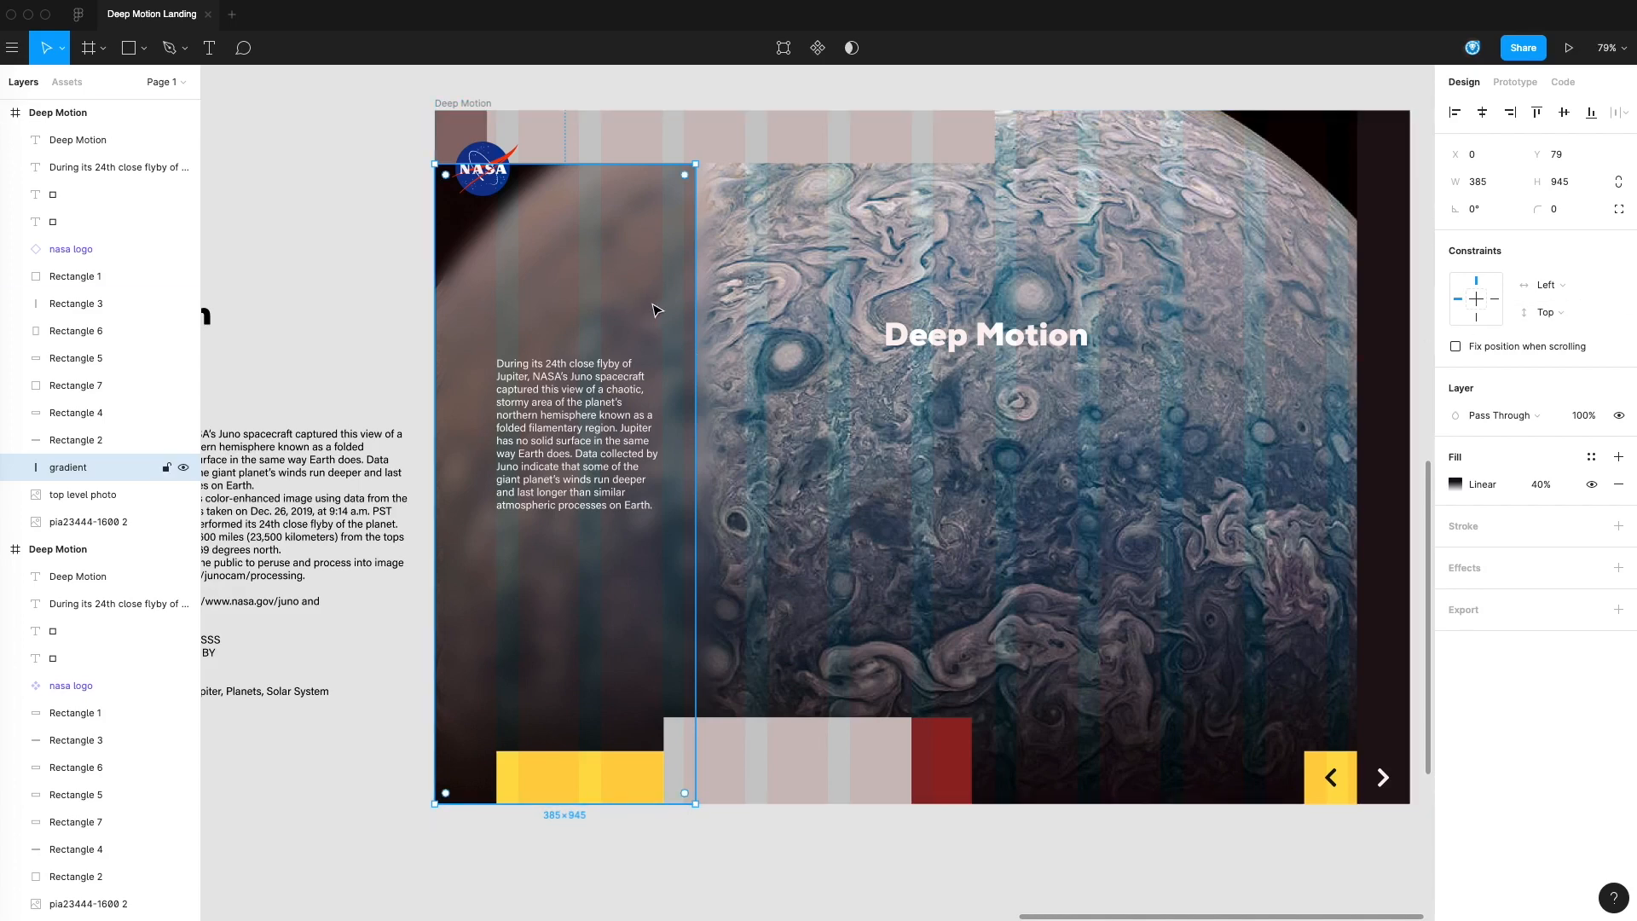
left_click(1457, 485)
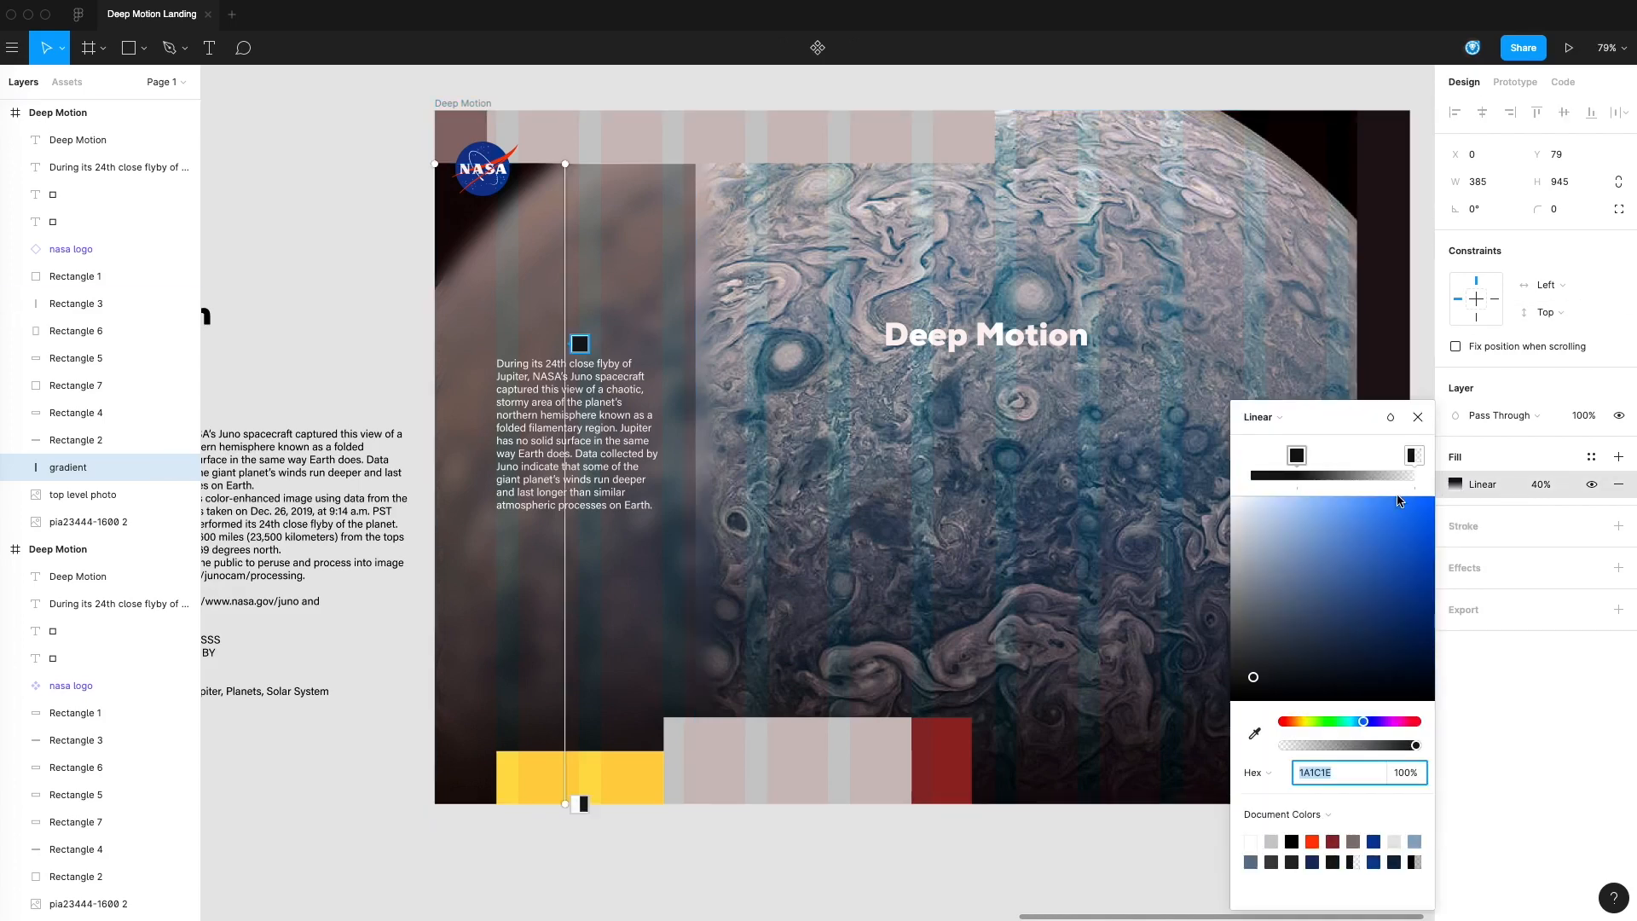
mouse_move(1411, 461)
left_mouse_down()
mouse_move(1367, 460)
mouse_move(1383, 461)
left_mouse_up()
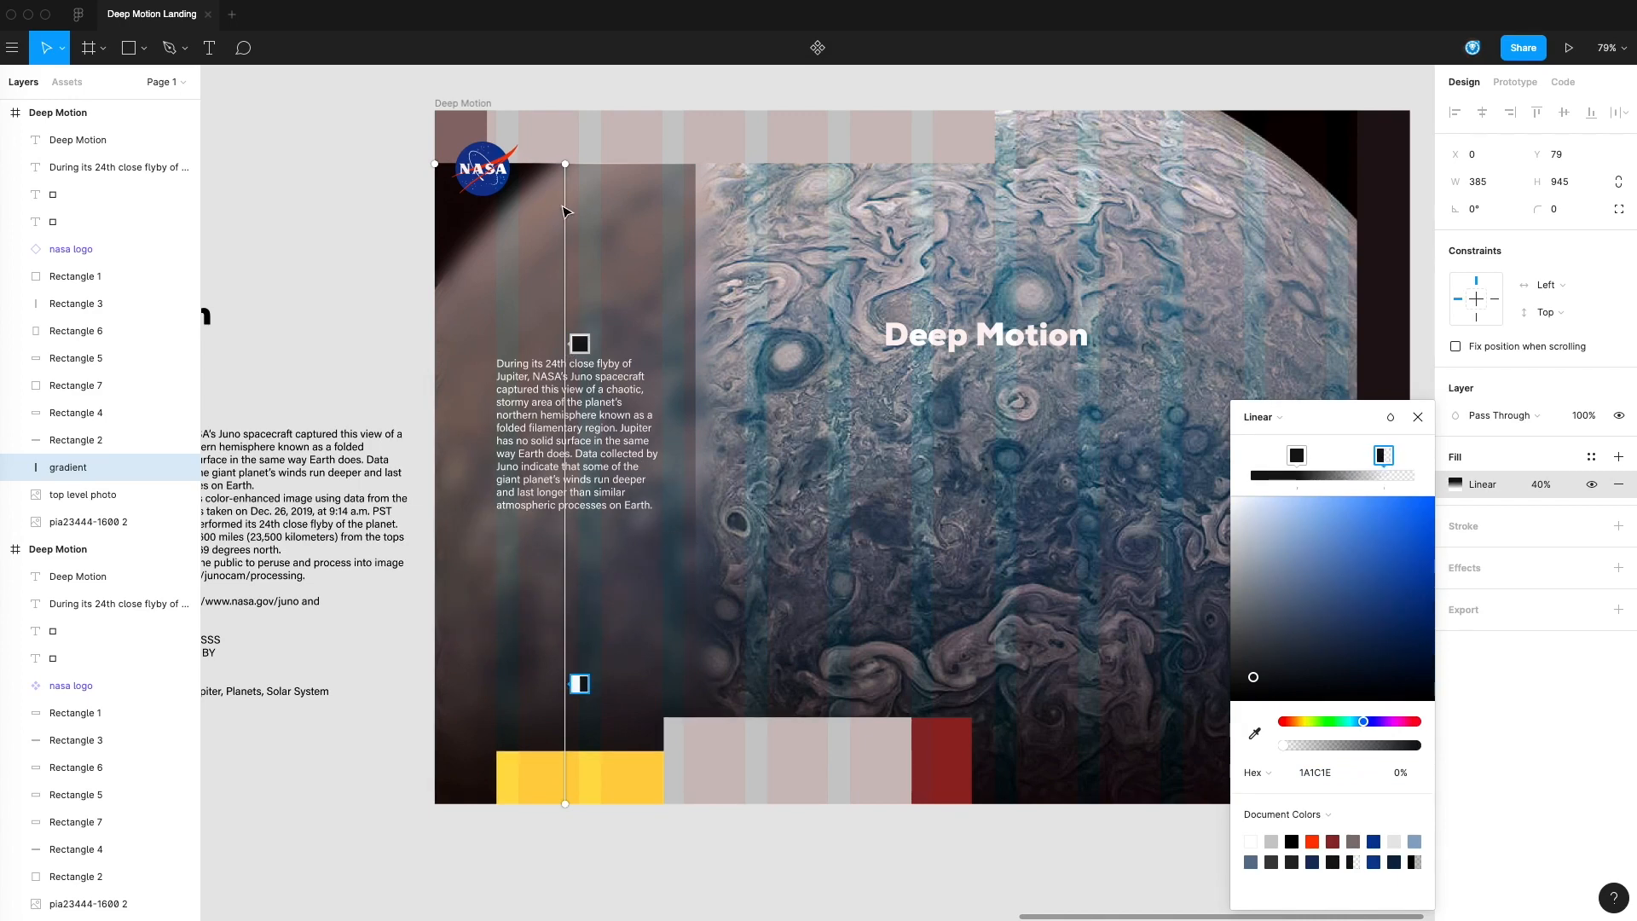
mouse_move(565, 164)
left_mouse_down()
mouse_move(589, 354)
mouse_move(639, 369)
mouse_move(471, 311)
mouse_move(728, 233)
mouse_move(568, 363)
mouse_move(661, 312)
mouse_move(662, 139)
mouse_move(576, 188)
mouse_move(570, 171)
left_mouse_up()
mouse_move(437, 174)
left_mouse_down()
mouse_move(446, 381)
mouse_move(588, 383)
mouse_move(483, 380)
left_mouse_up()
left_click_drag(566, 804, 566, 712)
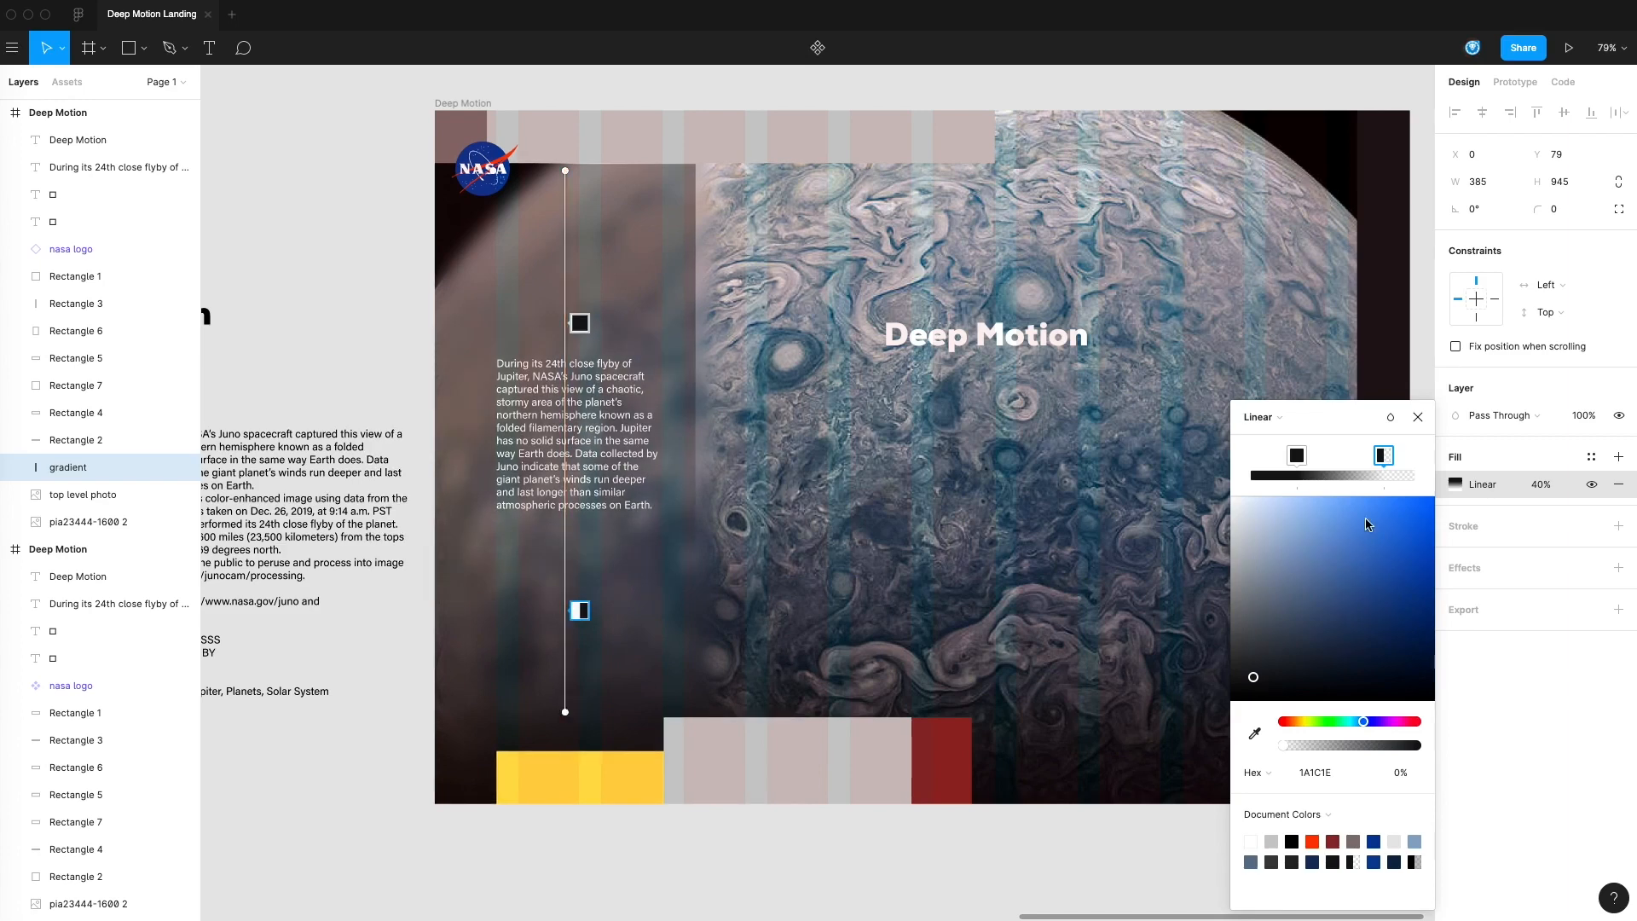
Set the gradient layer's linear fill opacity to 100%
left_click(1297, 456)
left_click(1544, 489)
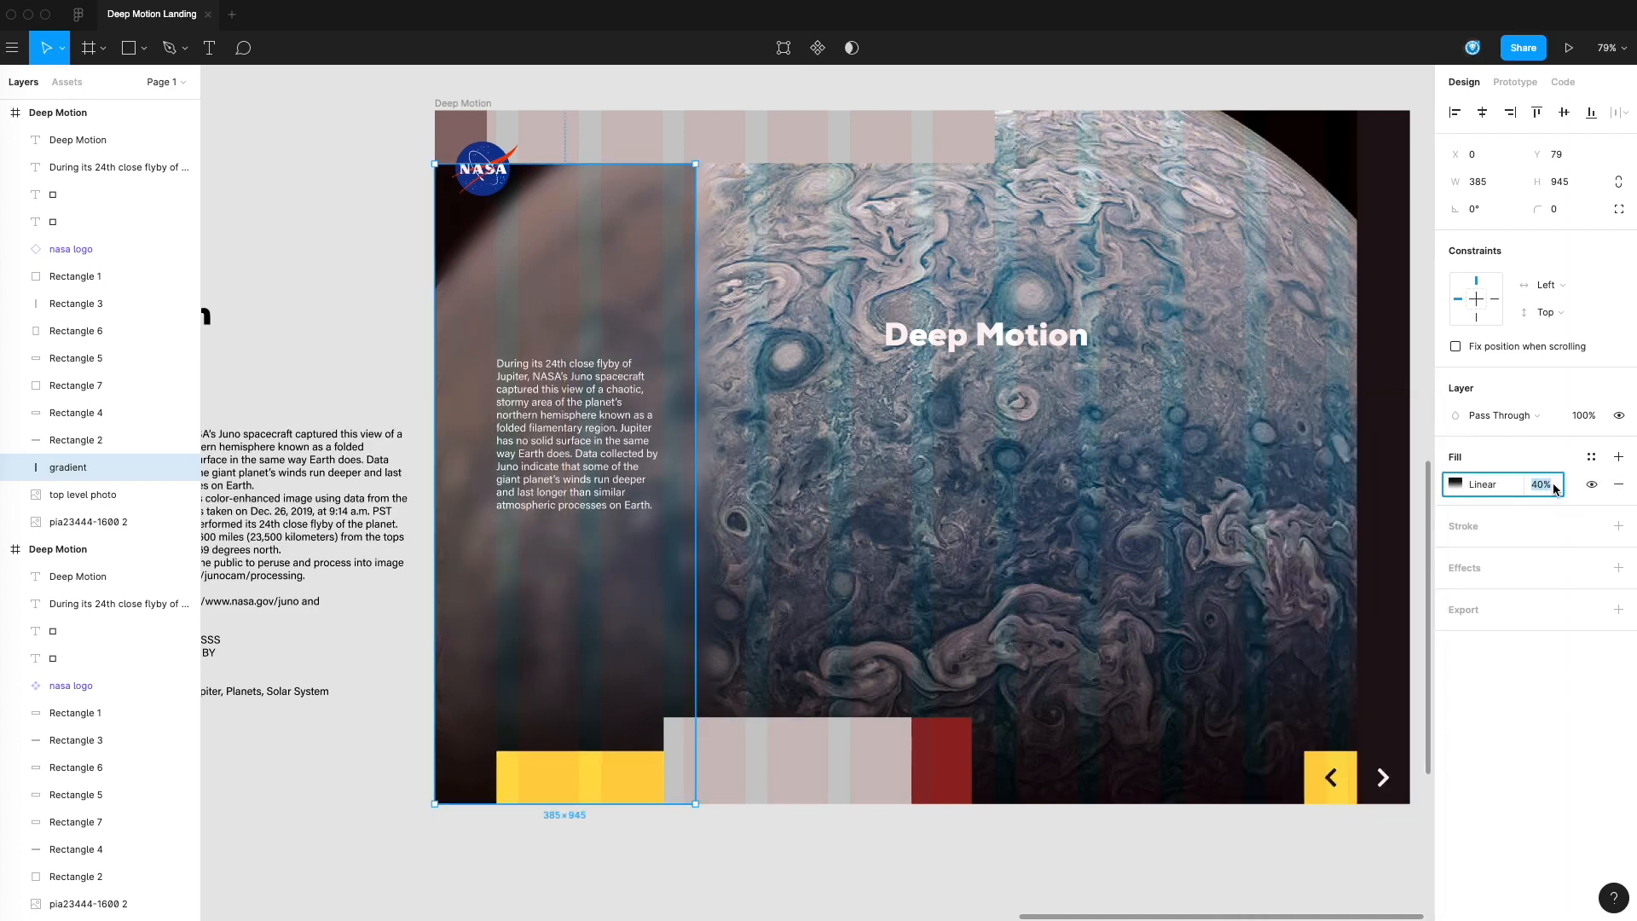
left_click(402, 307)
left_click(594, 318)
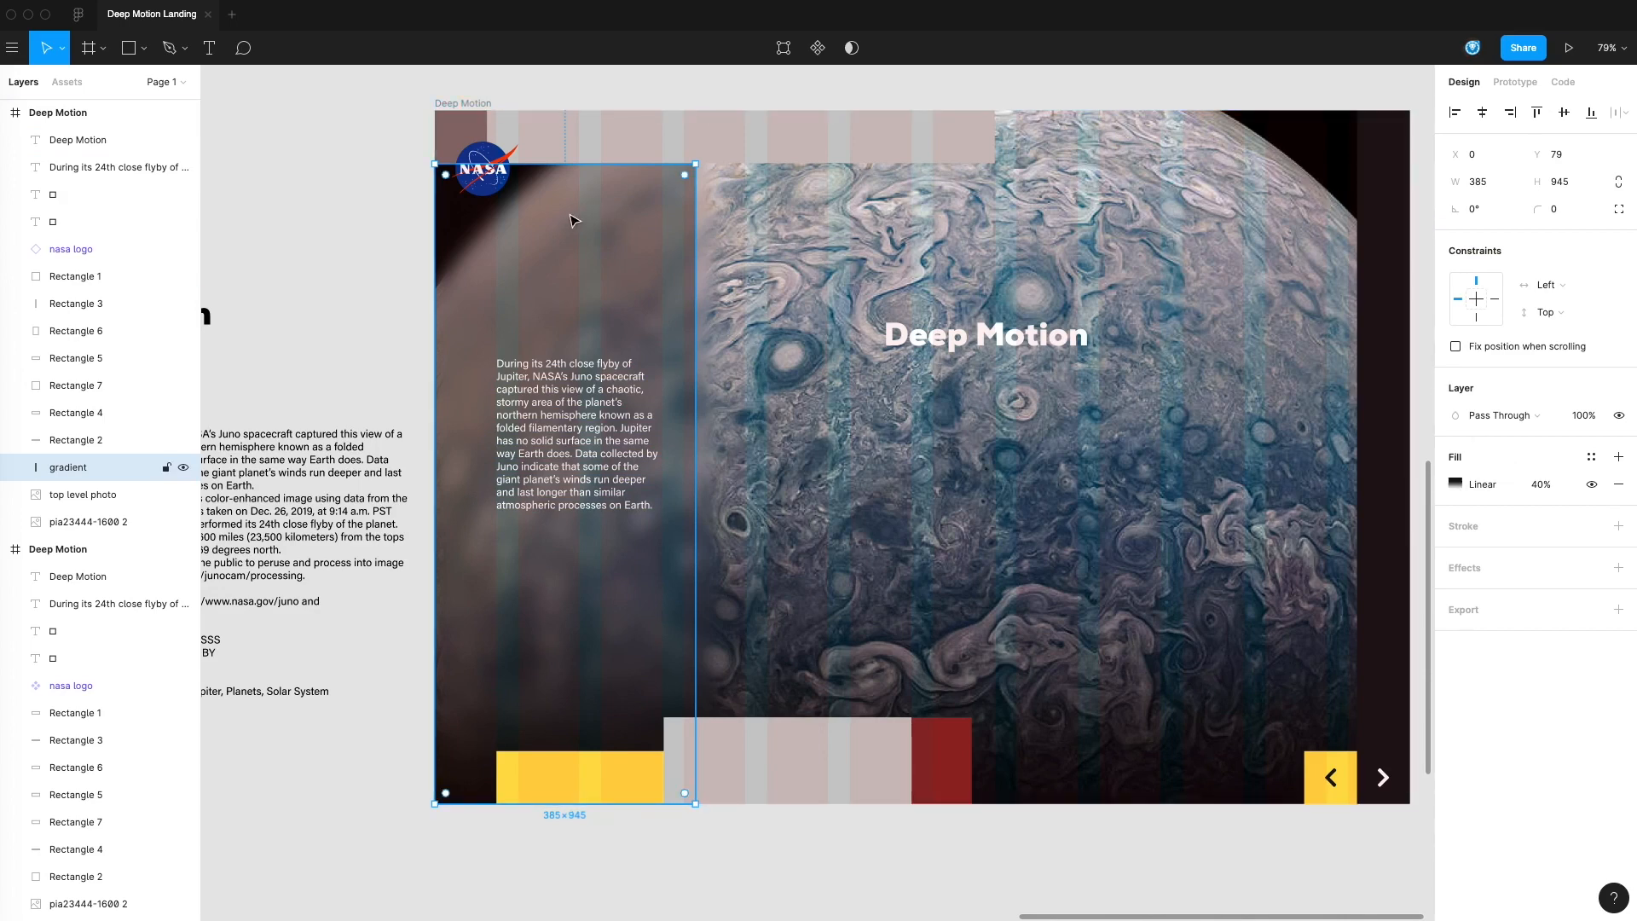
left_click(1540, 485)
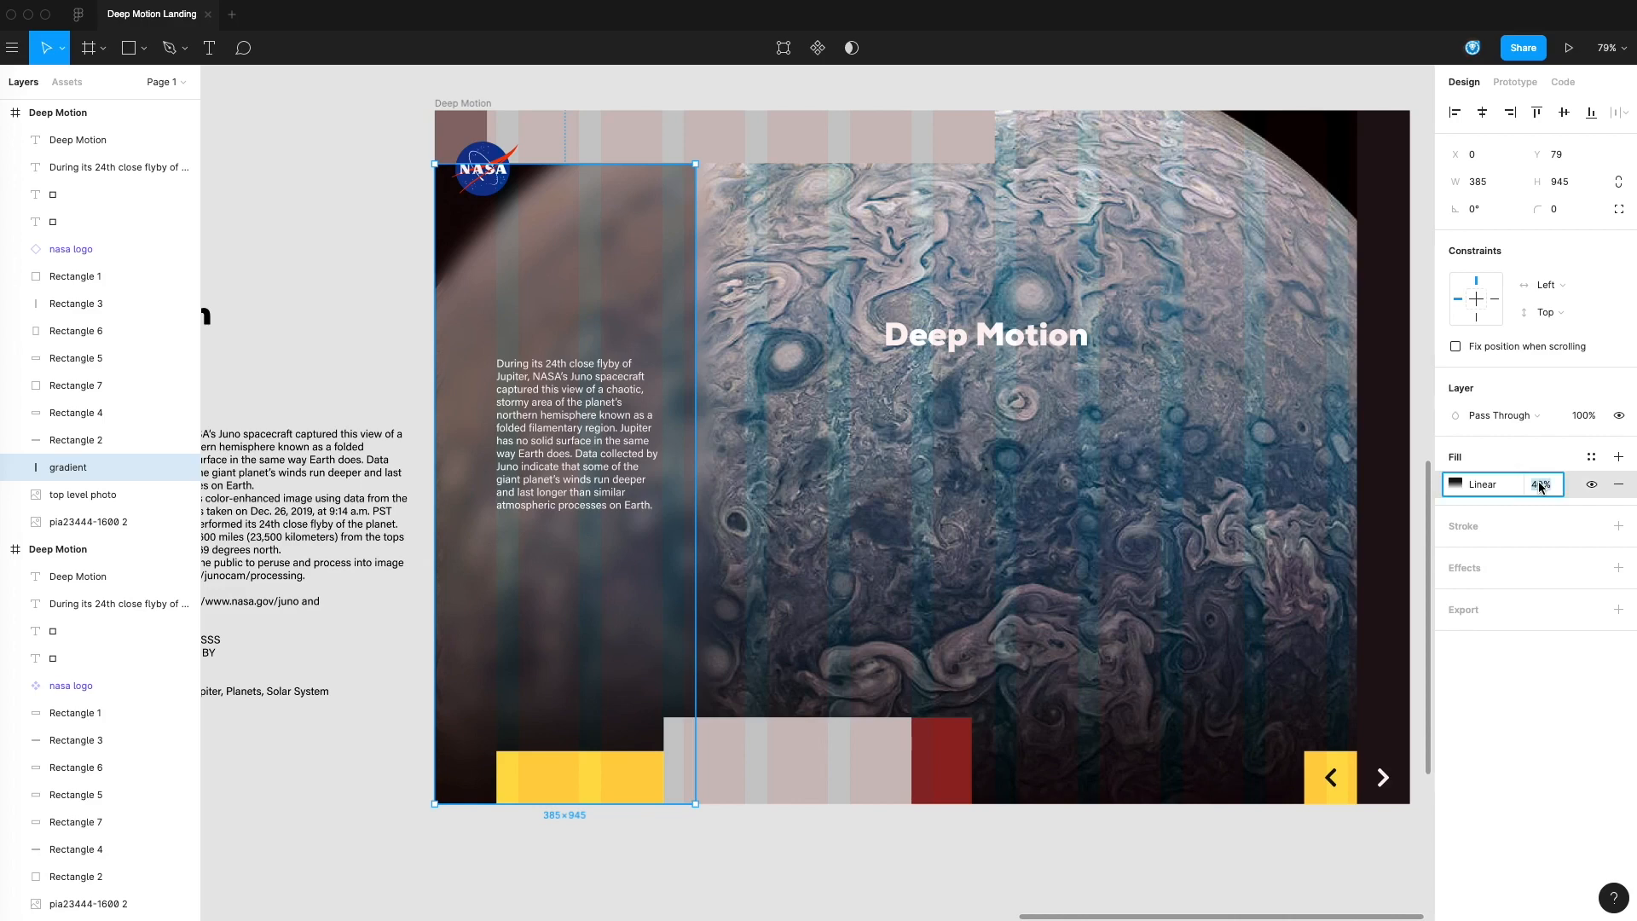
type("100")
key("Return")
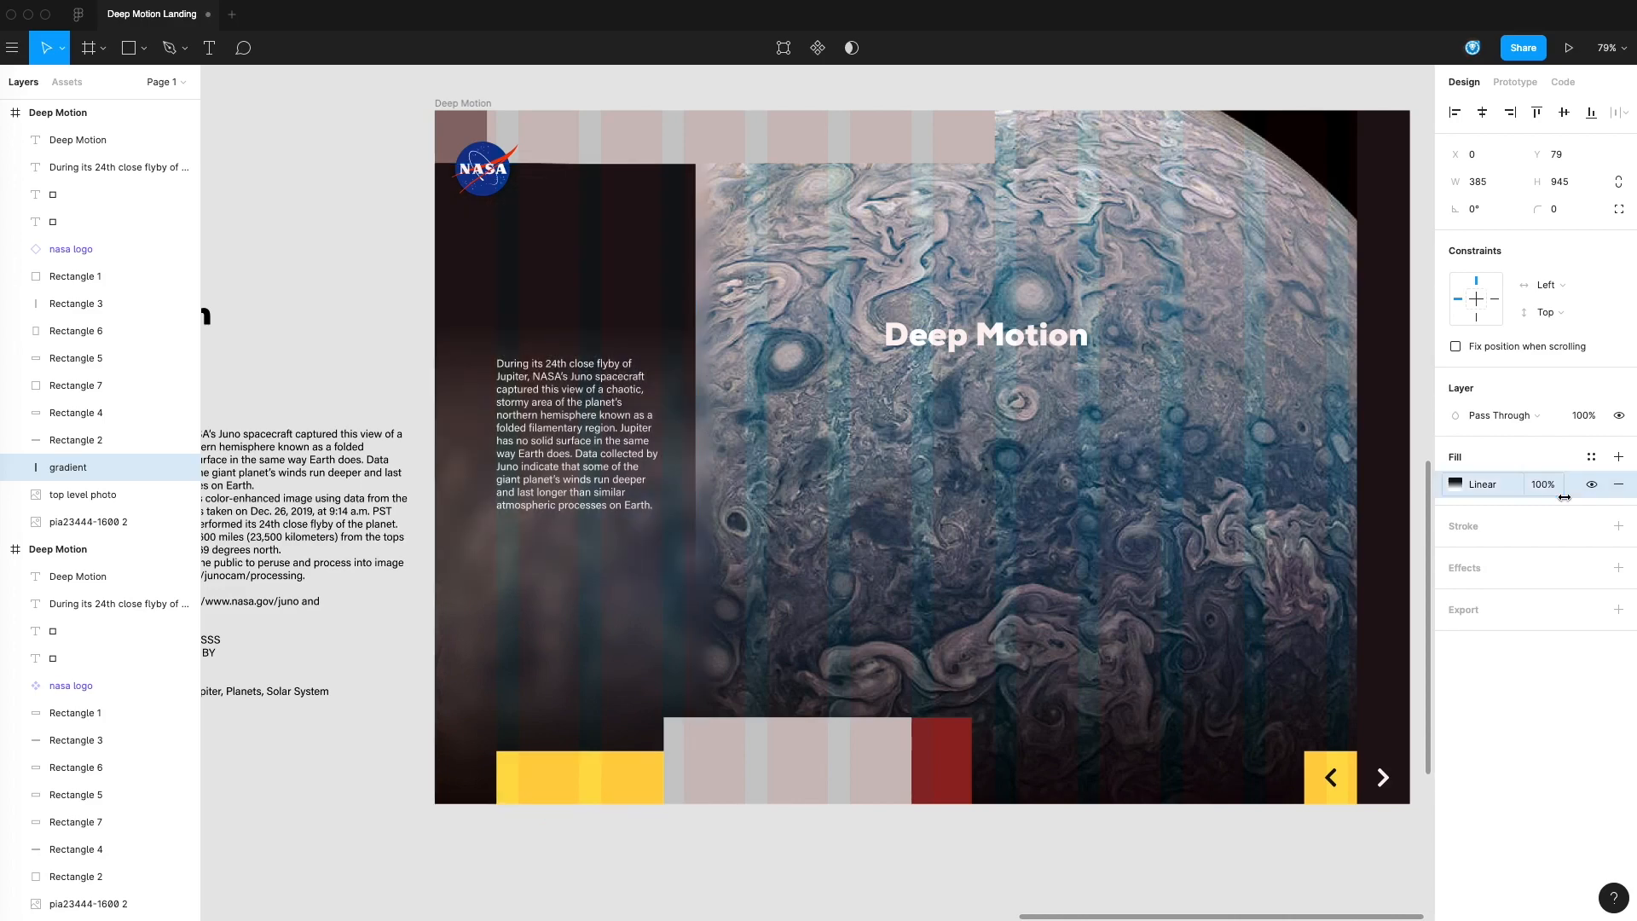
key("Escape")
Shift the gradient's dark stop slightly upward and set that stop's opacity to 90%
left_click(601, 288)
left_click(1456, 484)
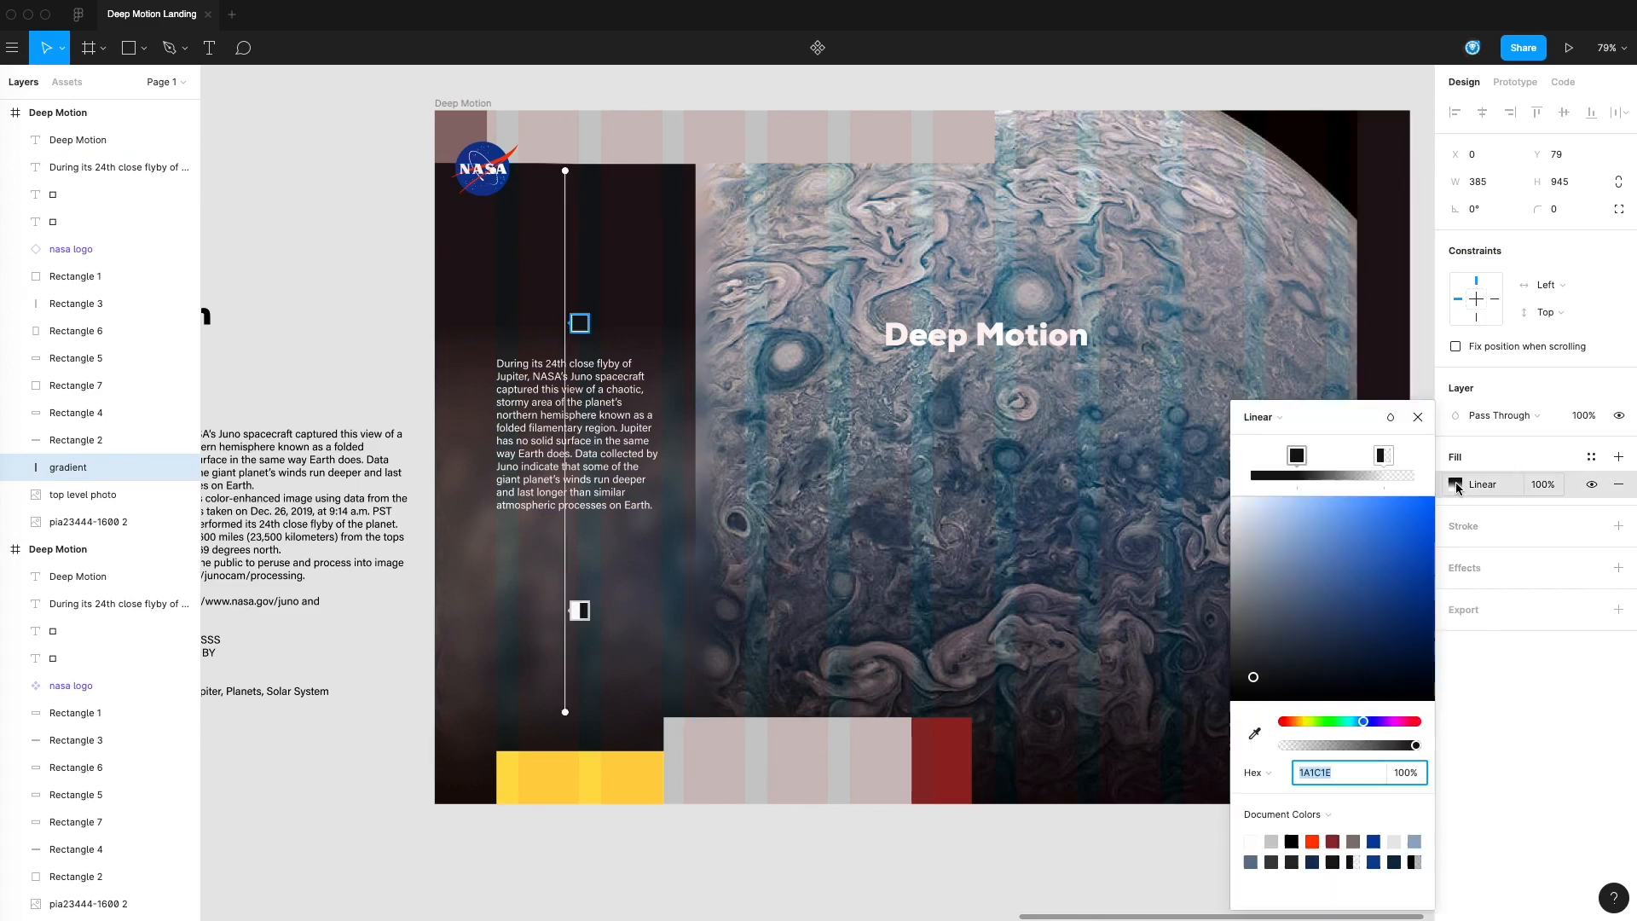
mouse_move(1297, 458)
left_mouse_down()
mouse_move(1253, 458)
mouse_move(1293, 458)
left_mouse_up()
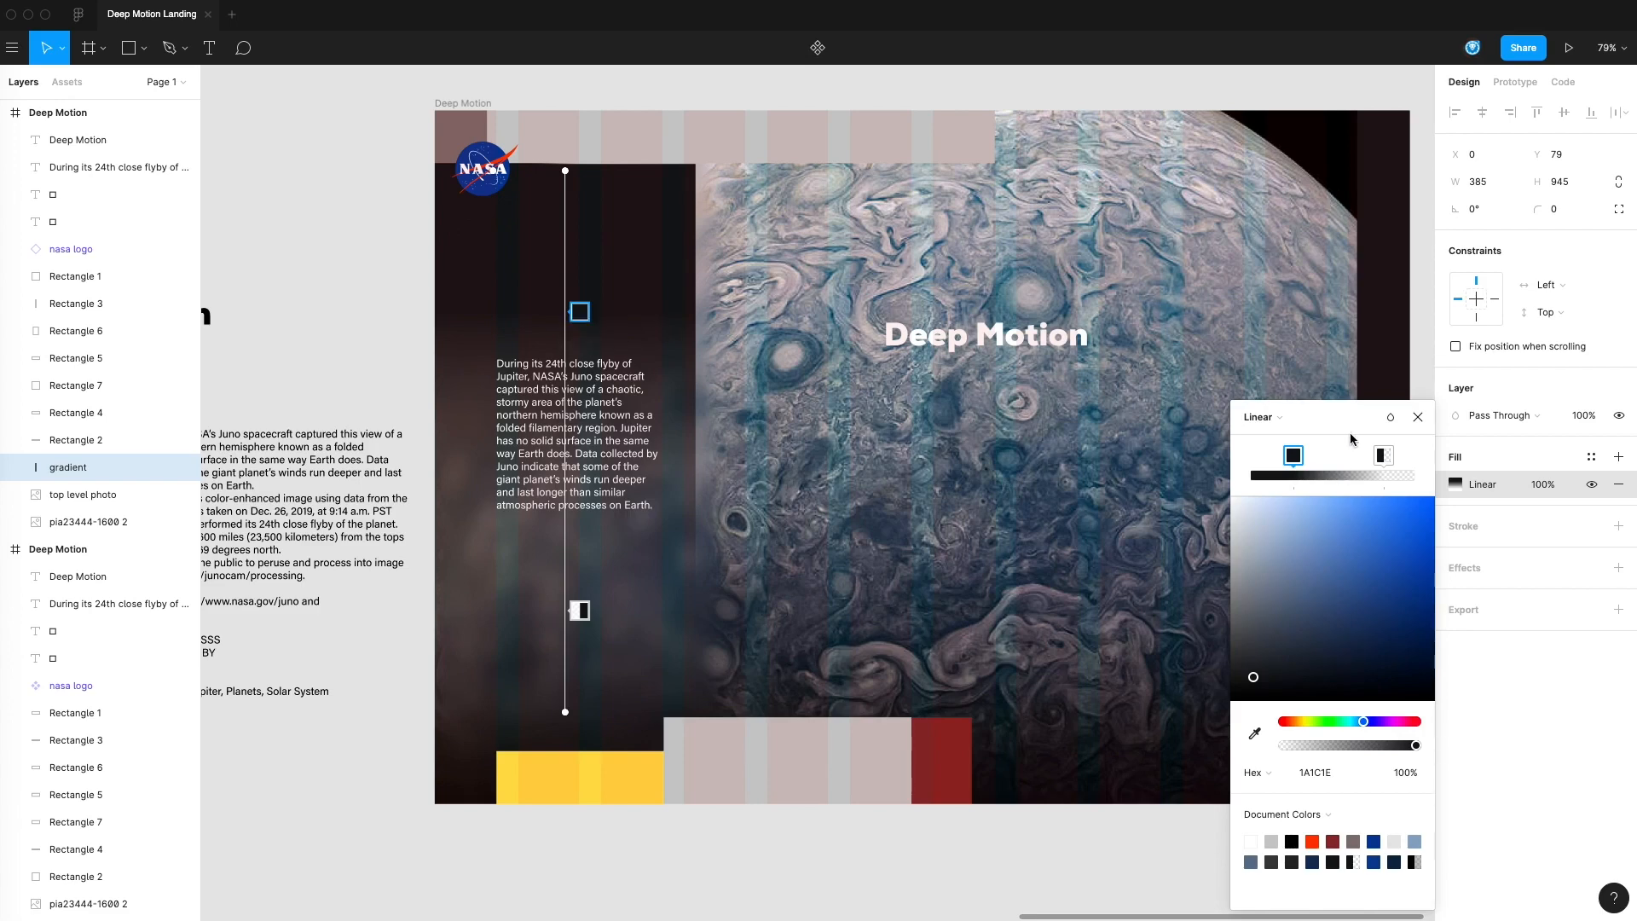
left_click(1406, 774)
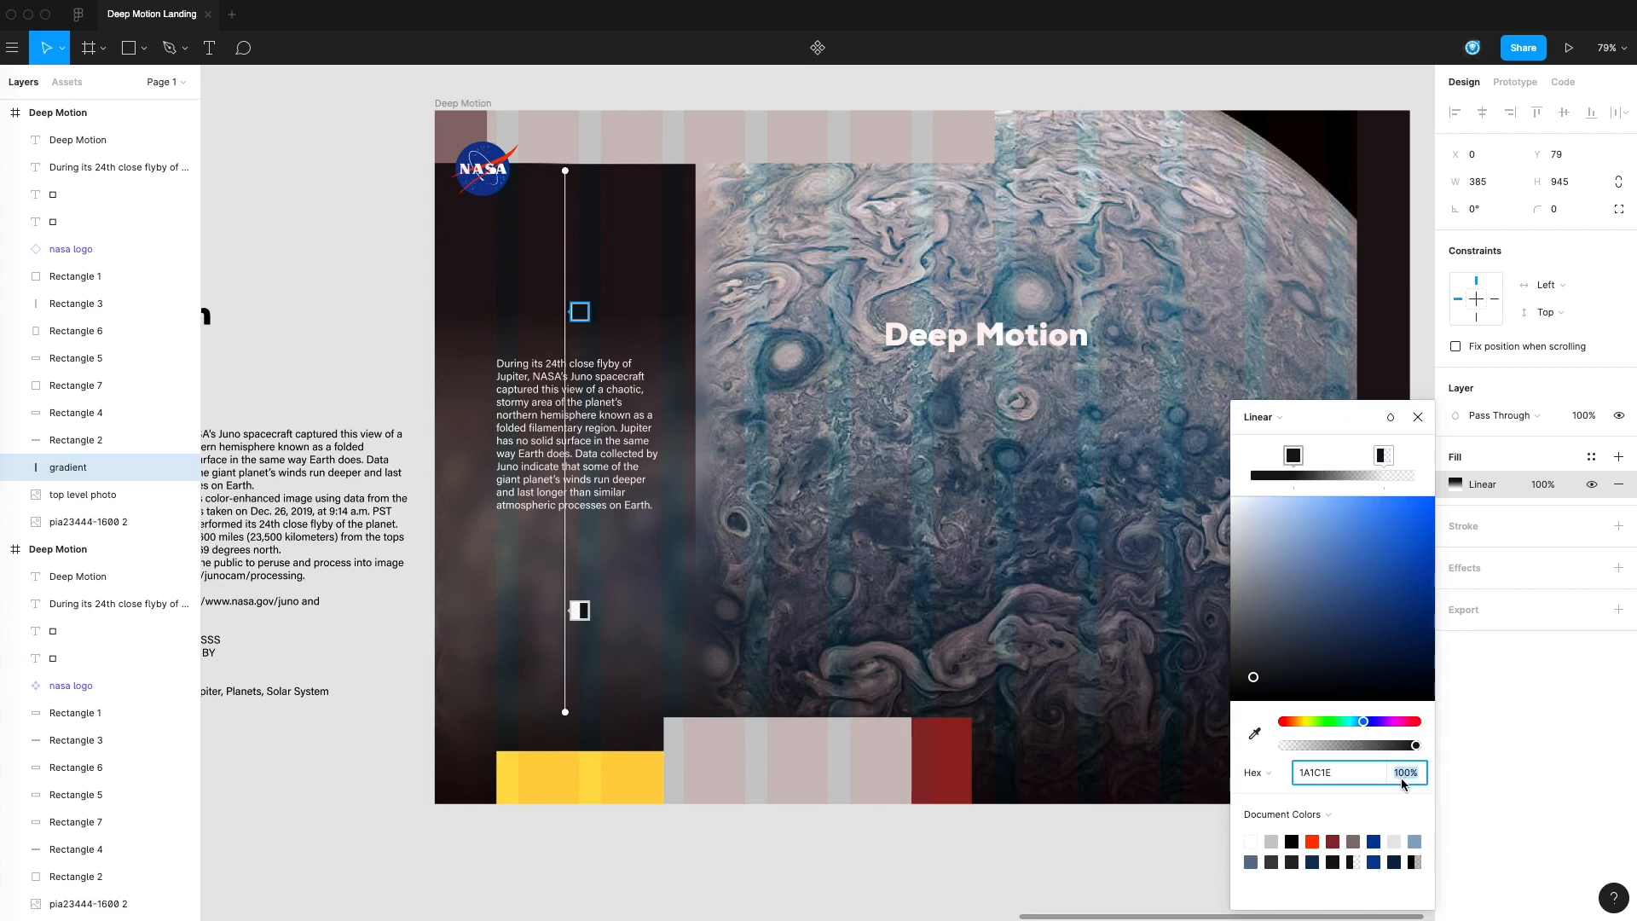
key("Return")
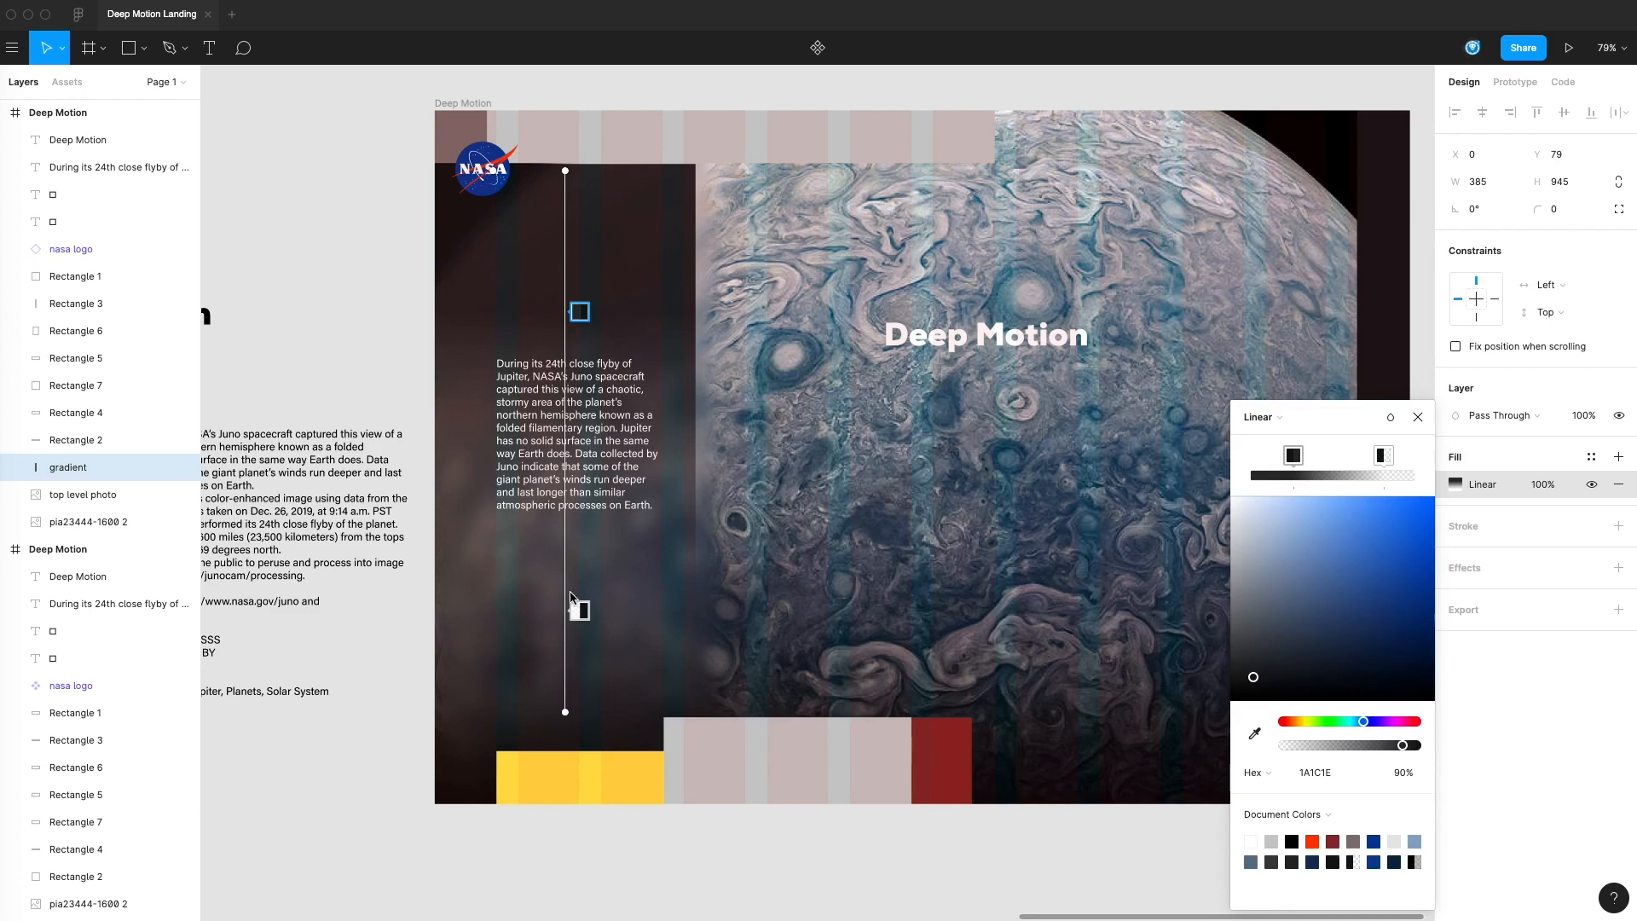
left_click(1418, 417)
Move the white body text block up slightly within the dark strip, to X 94 and Y 335
left_click(579, 436)
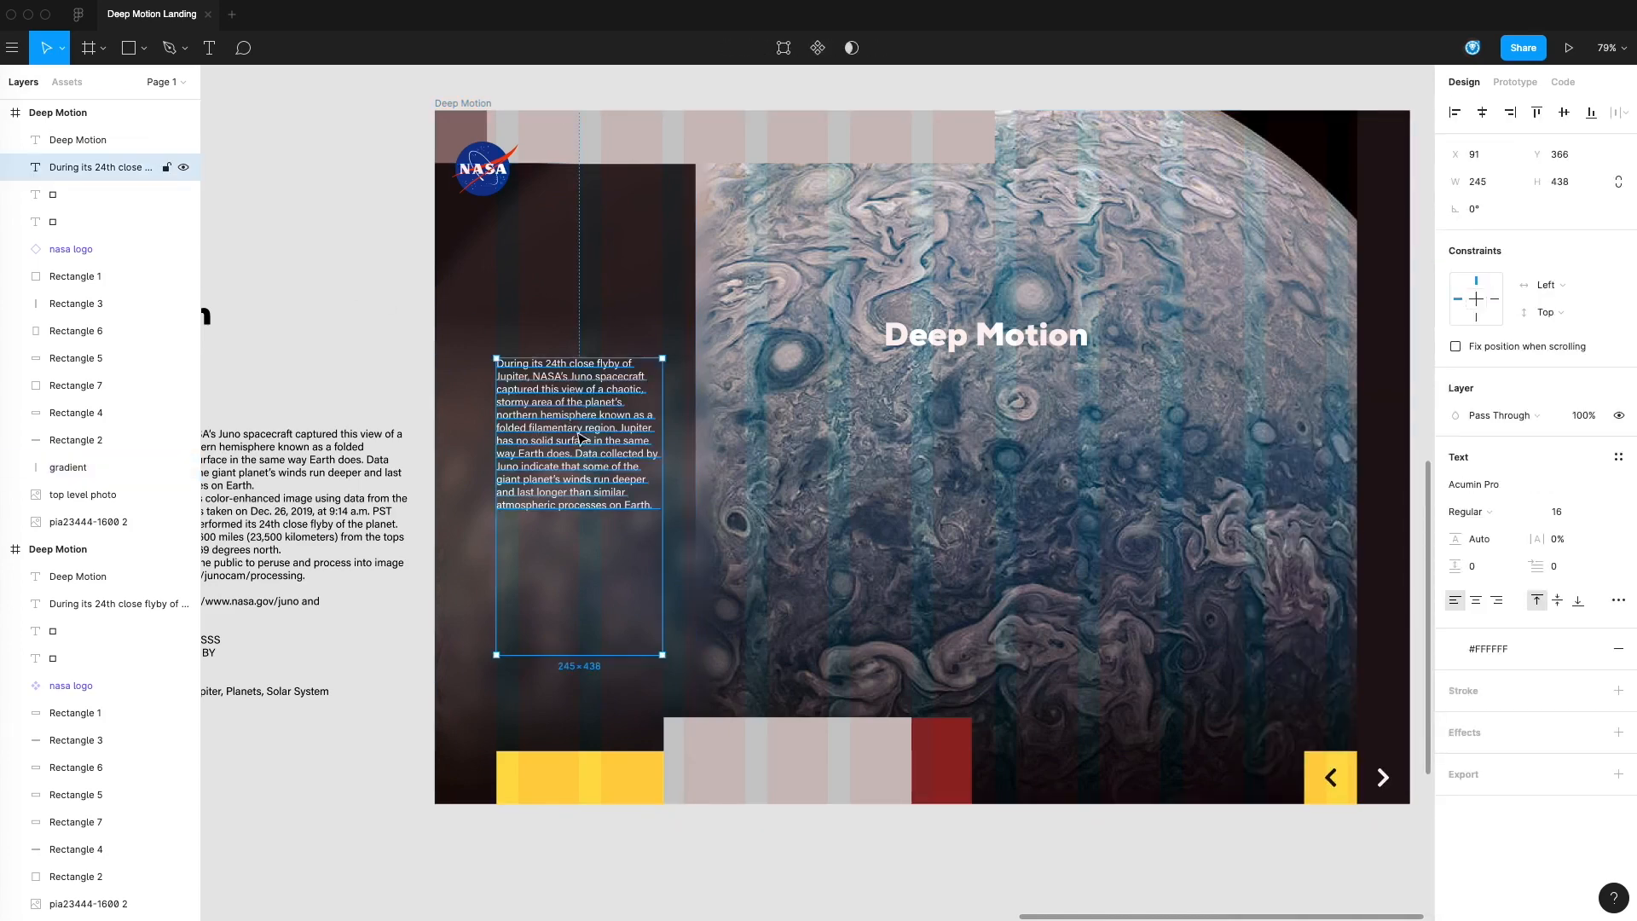
left_click(382, 326)
left_click_drag(666, 354, 789, 396)
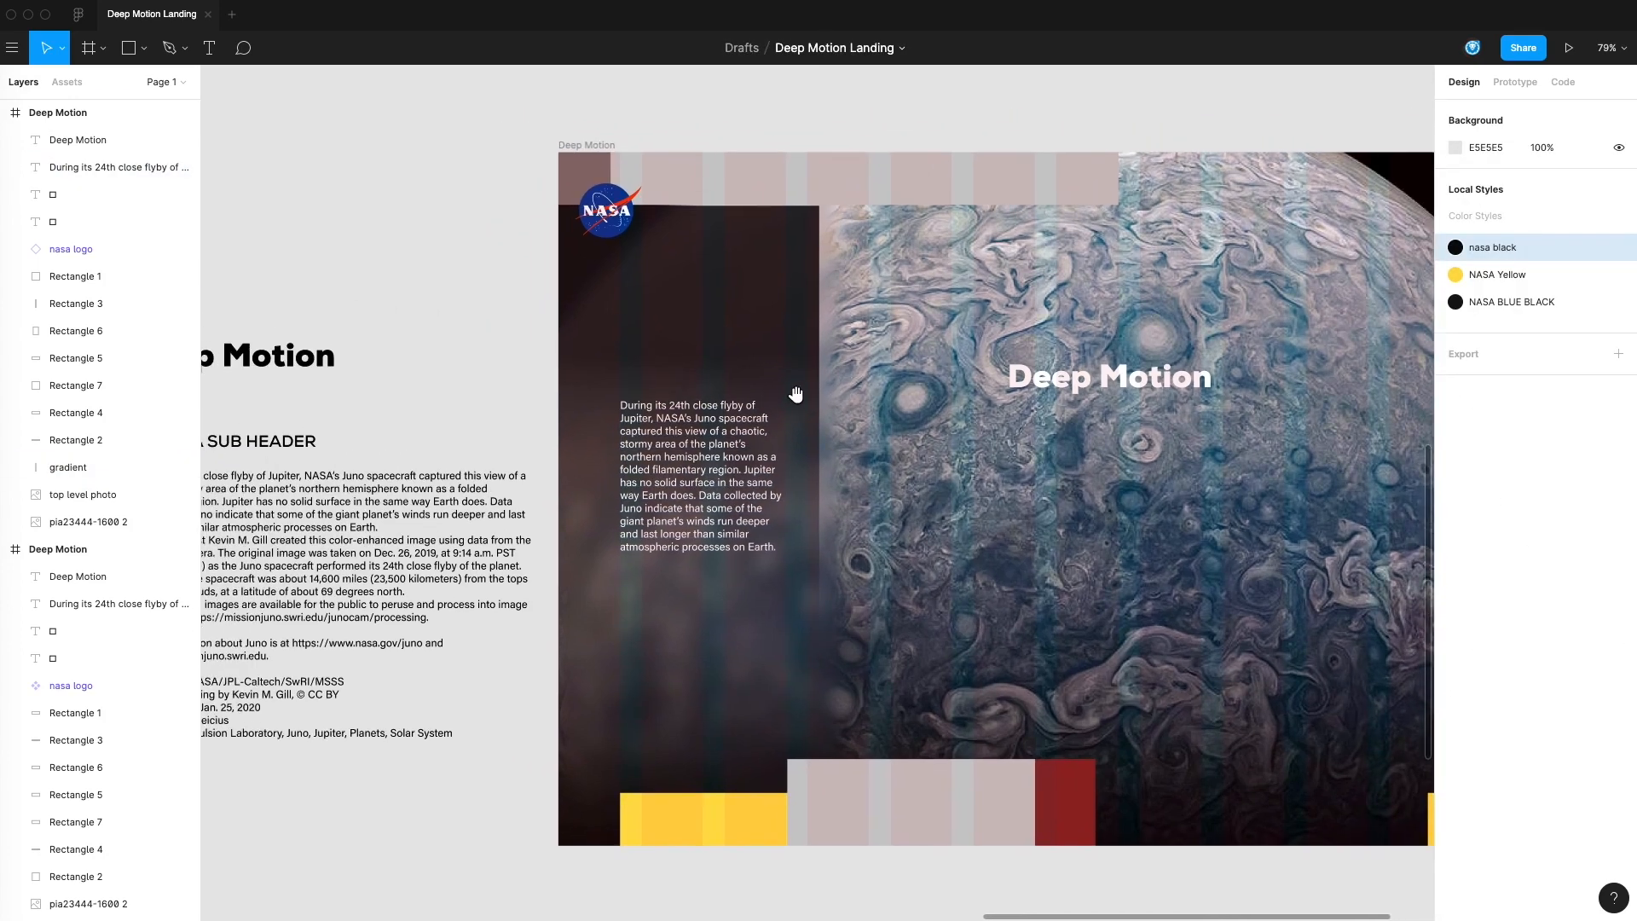
left_click(754, 426)
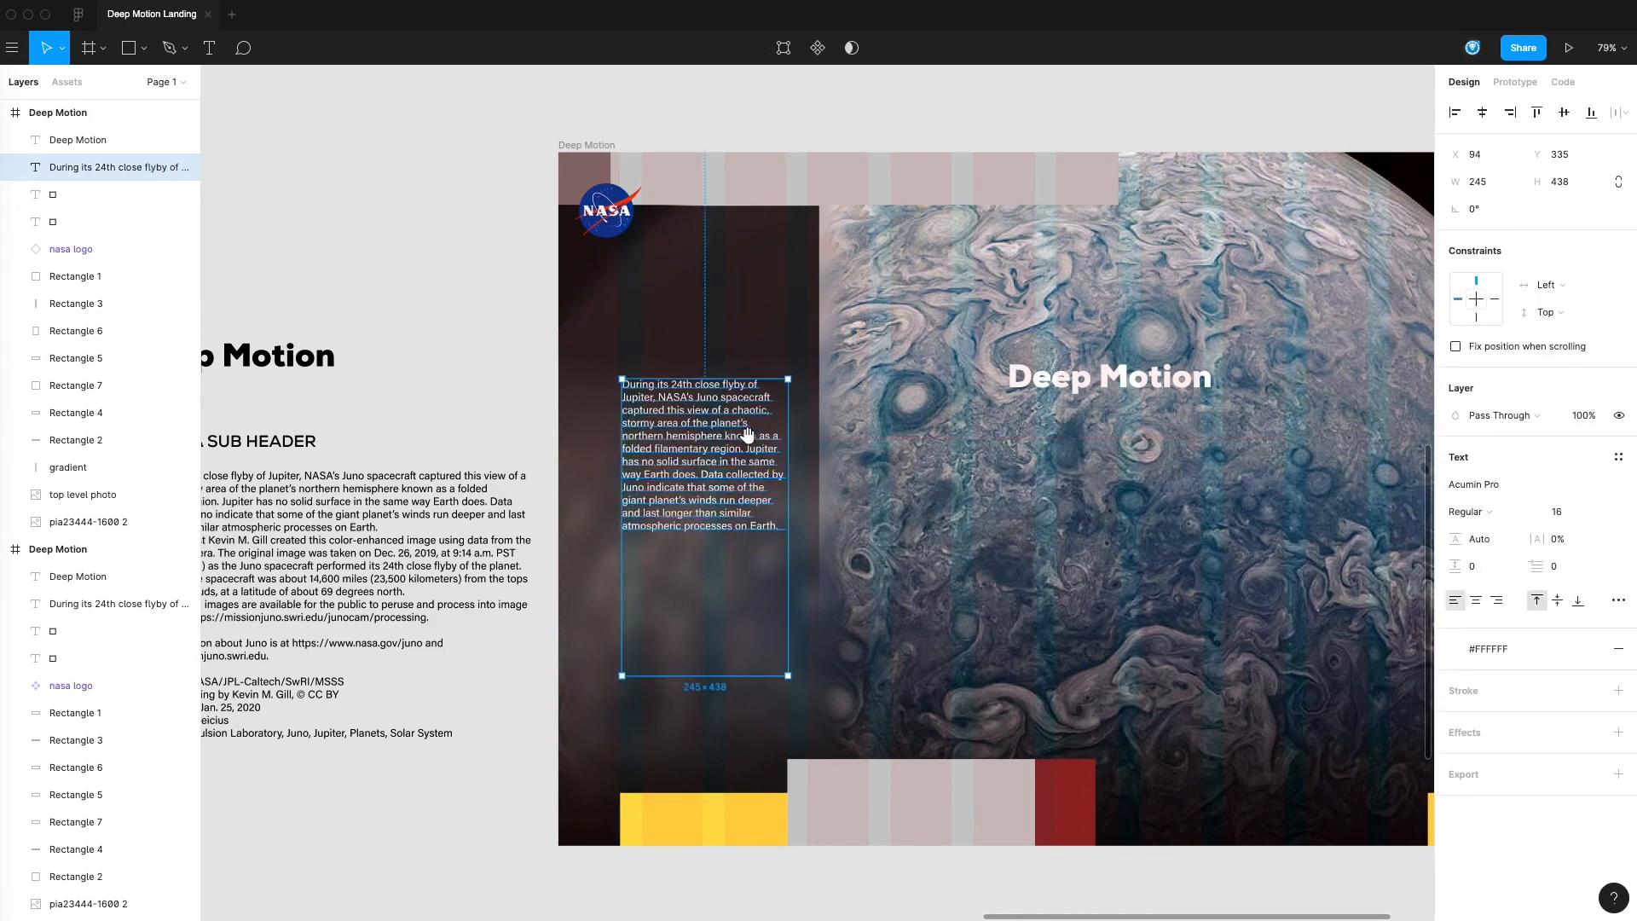
Fill the wide header bar along the frame's upper edge with sampled dark 1A1C1E and apply the NASA BLUE BLACK color style
scroll(887, 445, "right", 3)
scroll(887, 445, "right", 2)
left_click(869, 186)
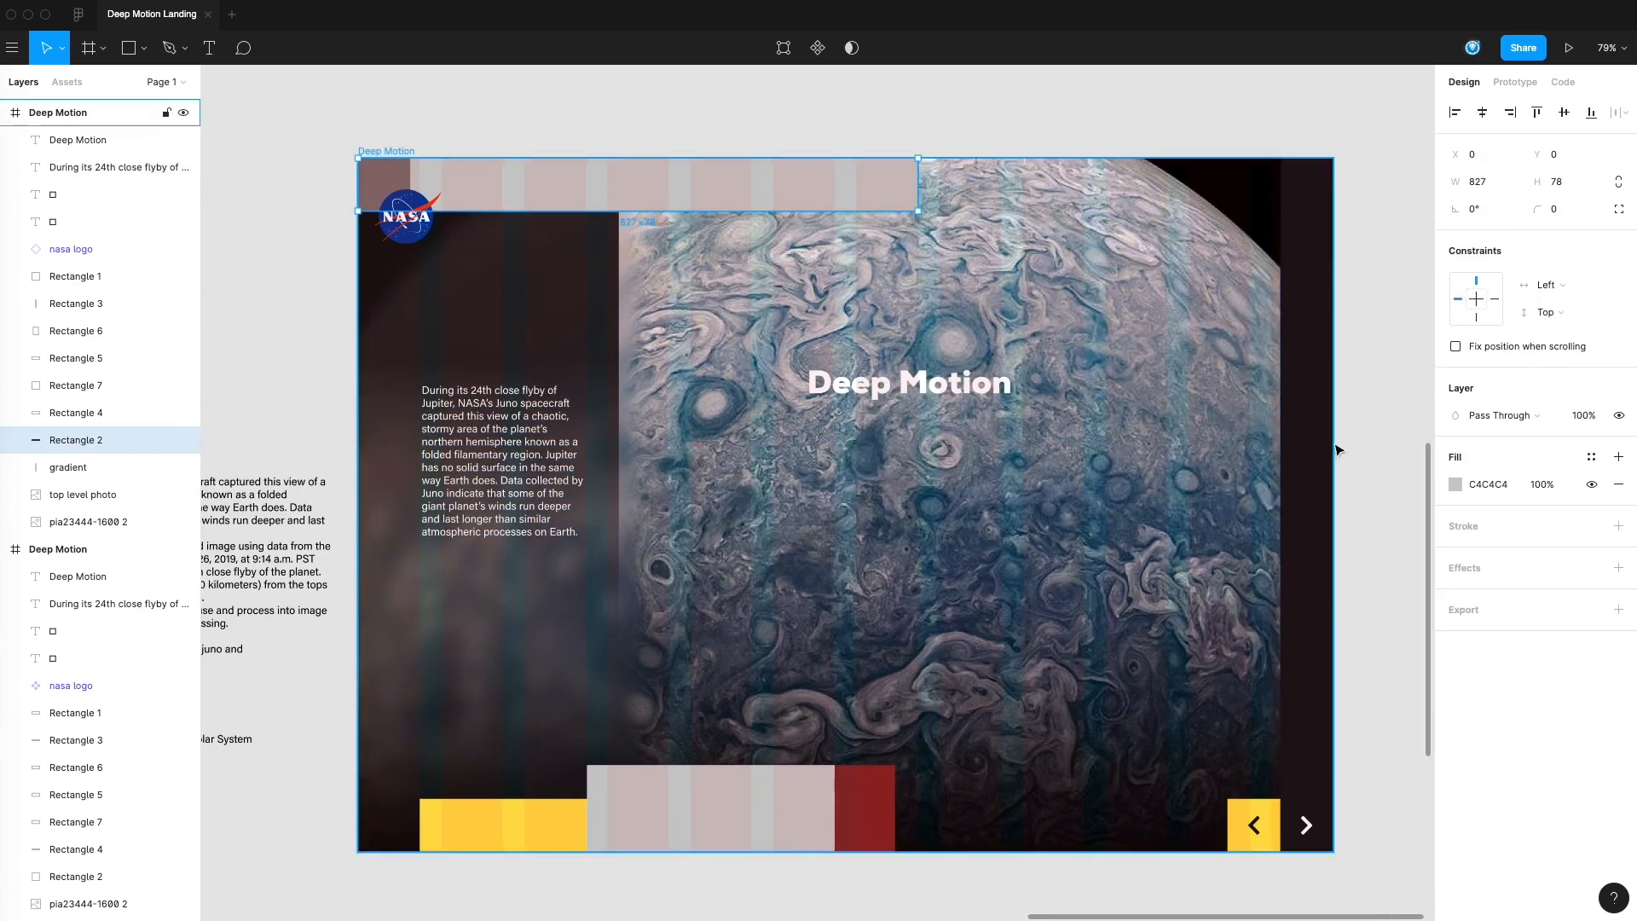
left_click(1455, 486)
left_click(1255, 734)
left_click(1322, 412)
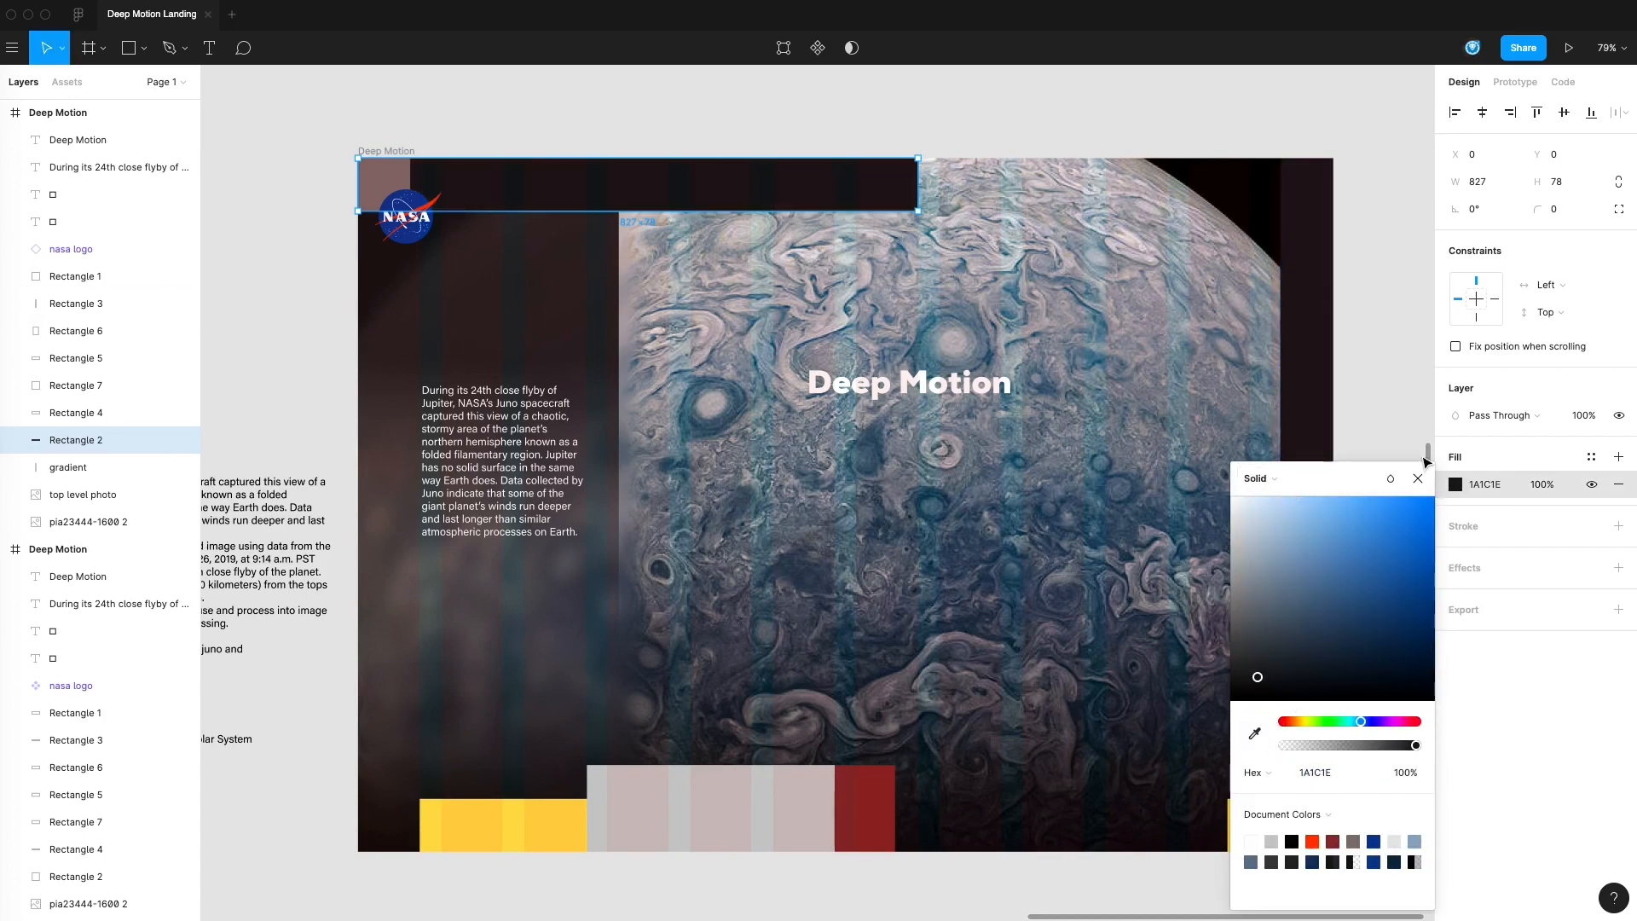
left_click(1393, 443)
left_click(885, 203)
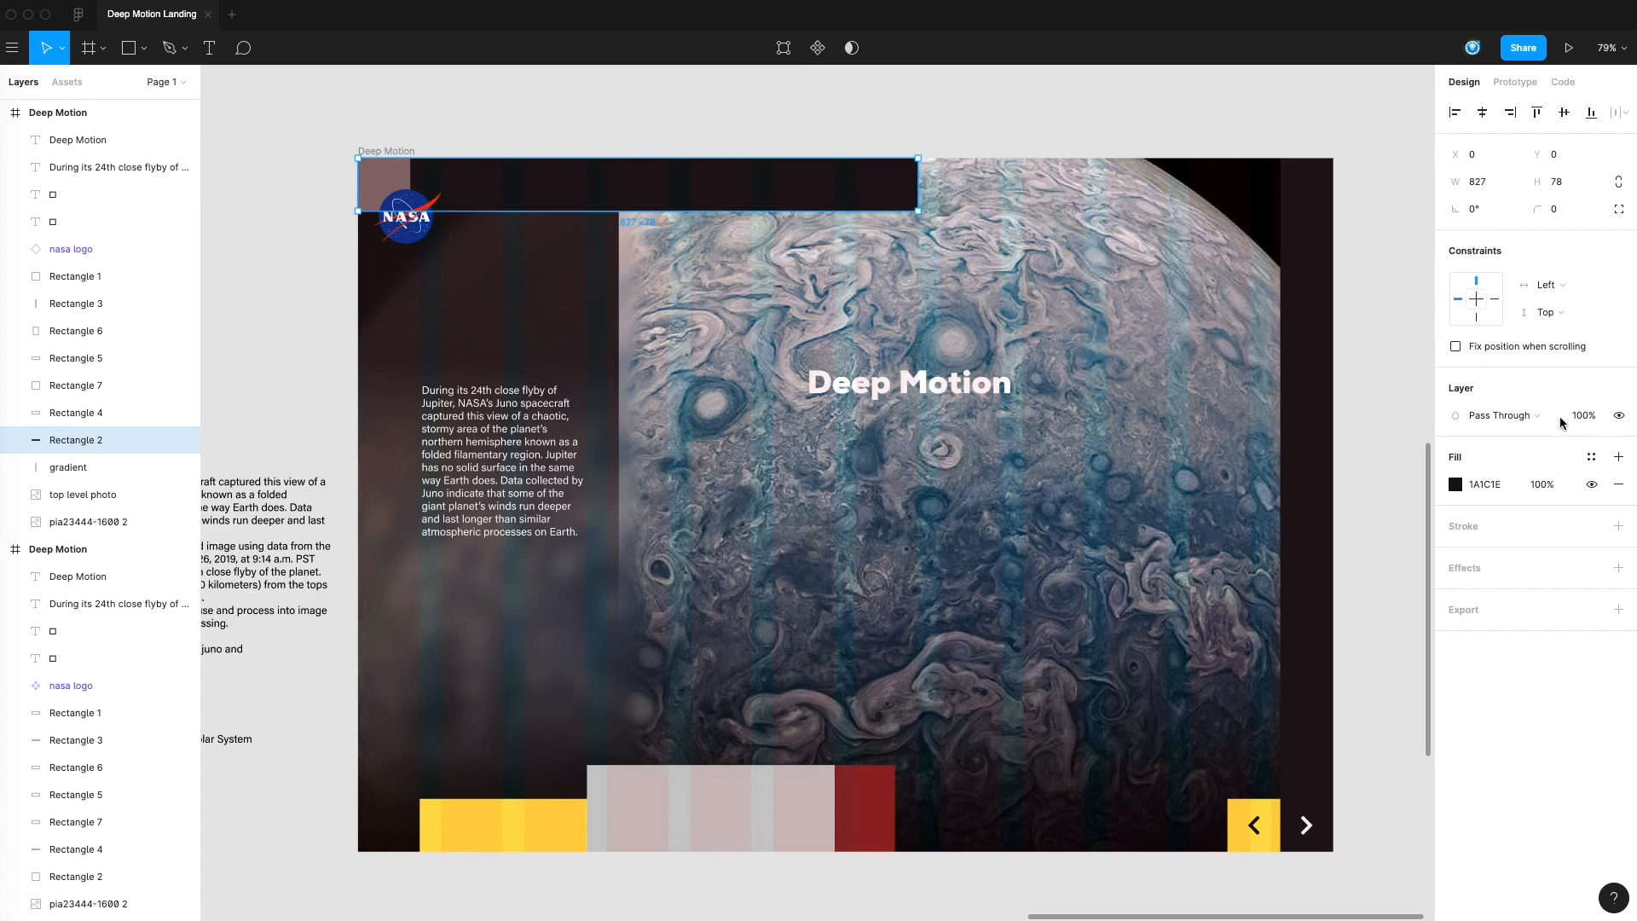
left_click(1592, 457)
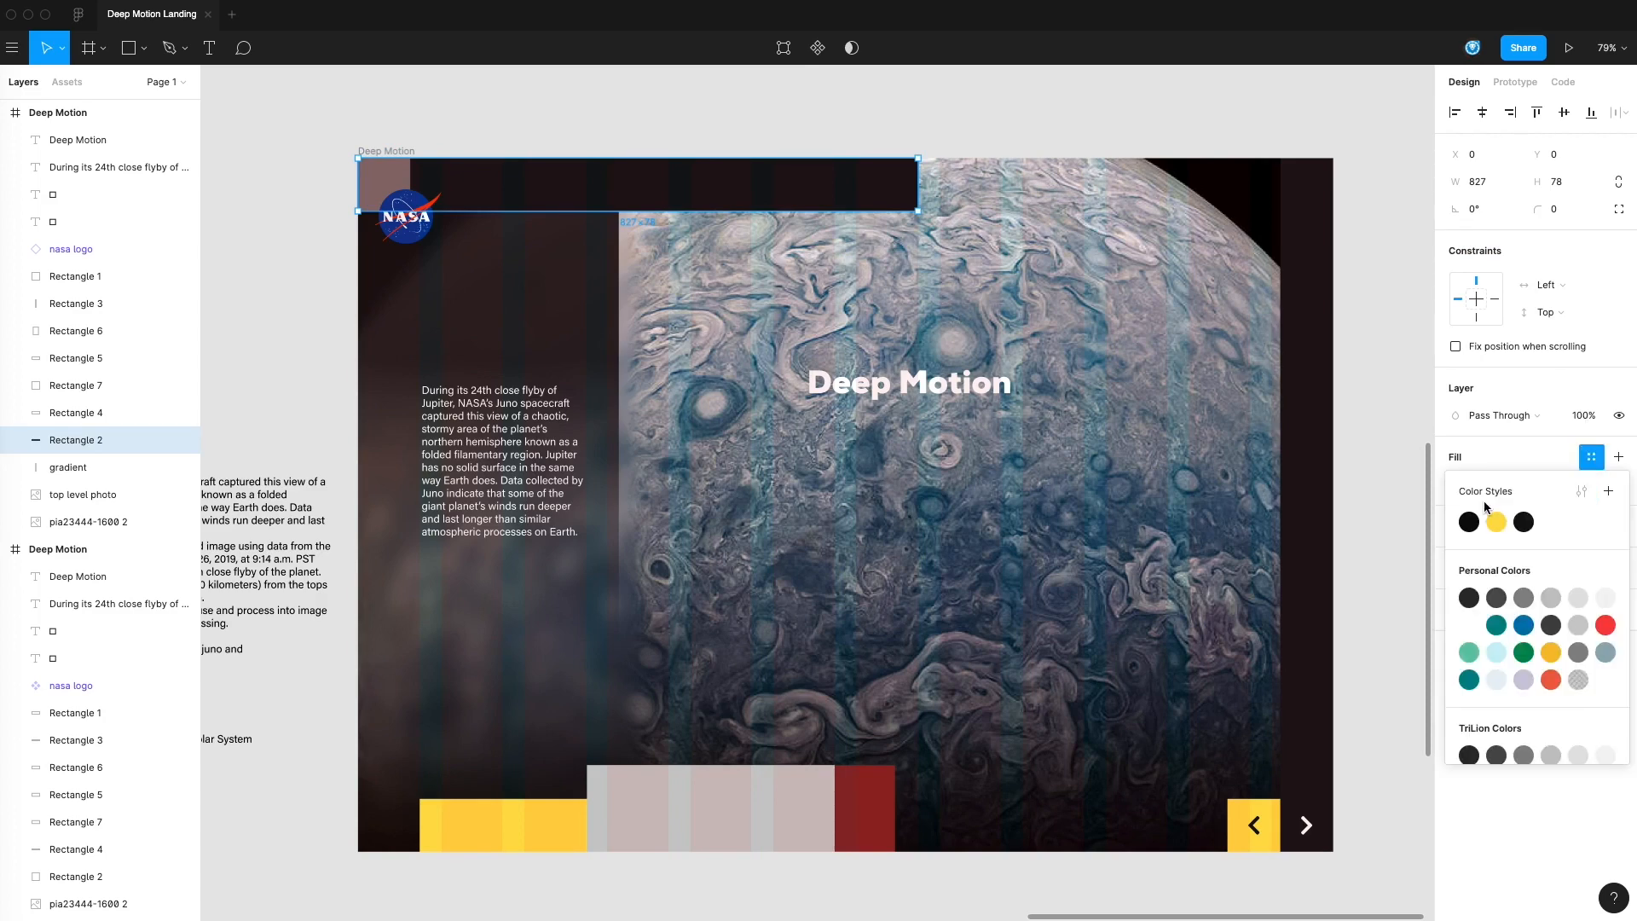
left_click(1524, 522)
left_click(851, 116)
Enlarge the NASA logo to 134 × 110 and place it at X 24, Y 16 over the header bar
left_click_drag(850, 117, 1033, 120)
left_click(718, 236)
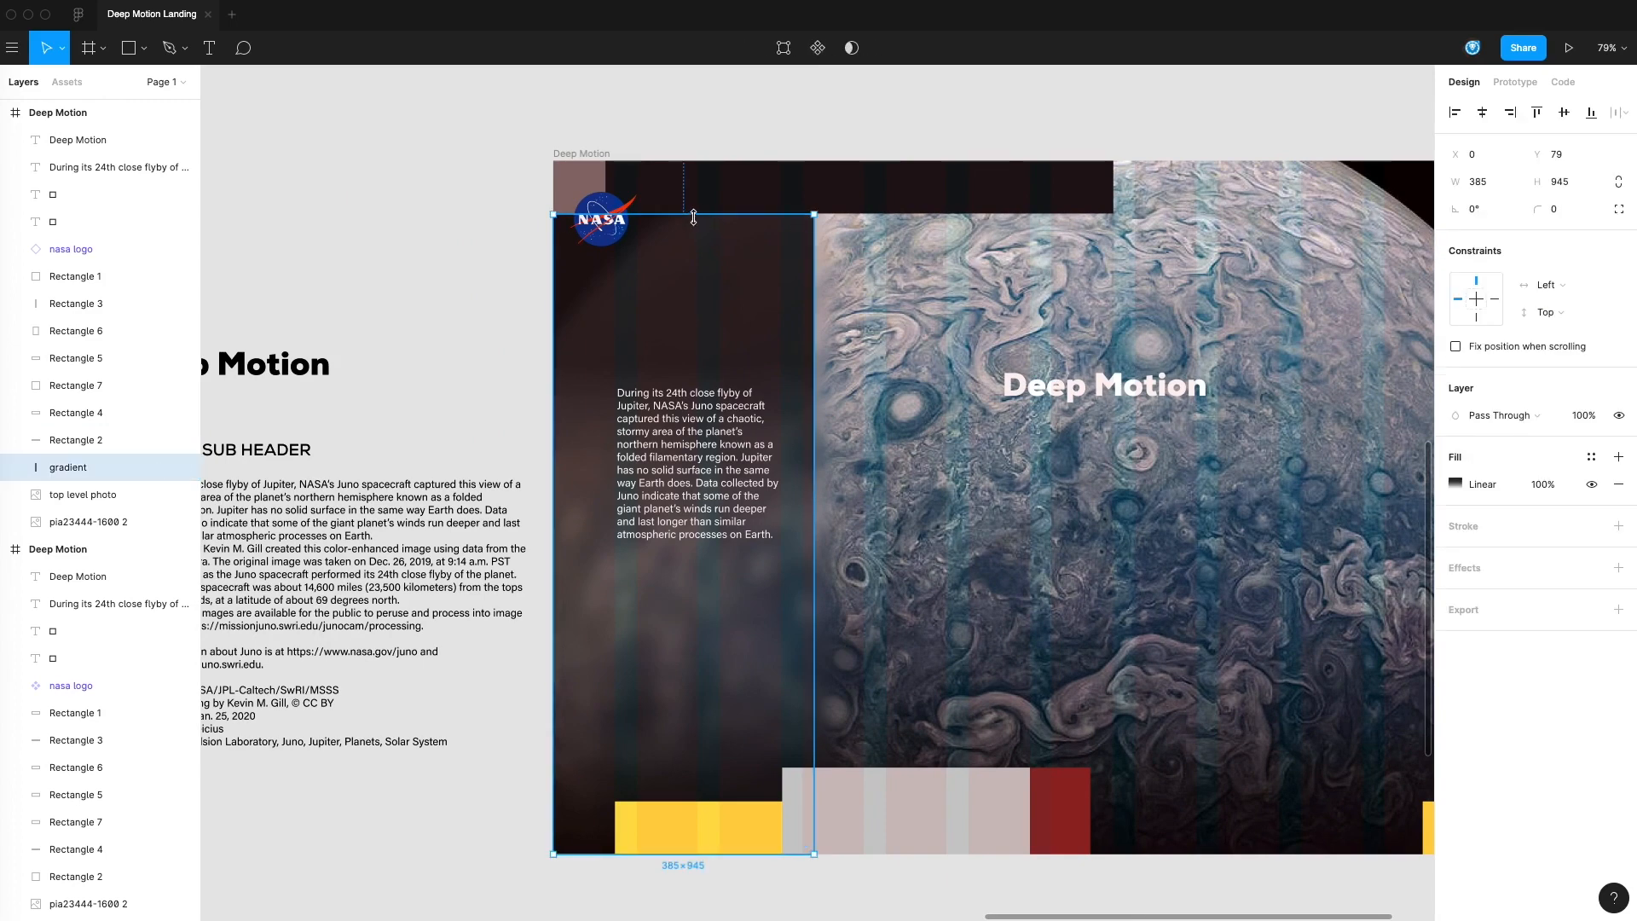
left_click(760, 146)
scroll(716, 281, "left", 3)
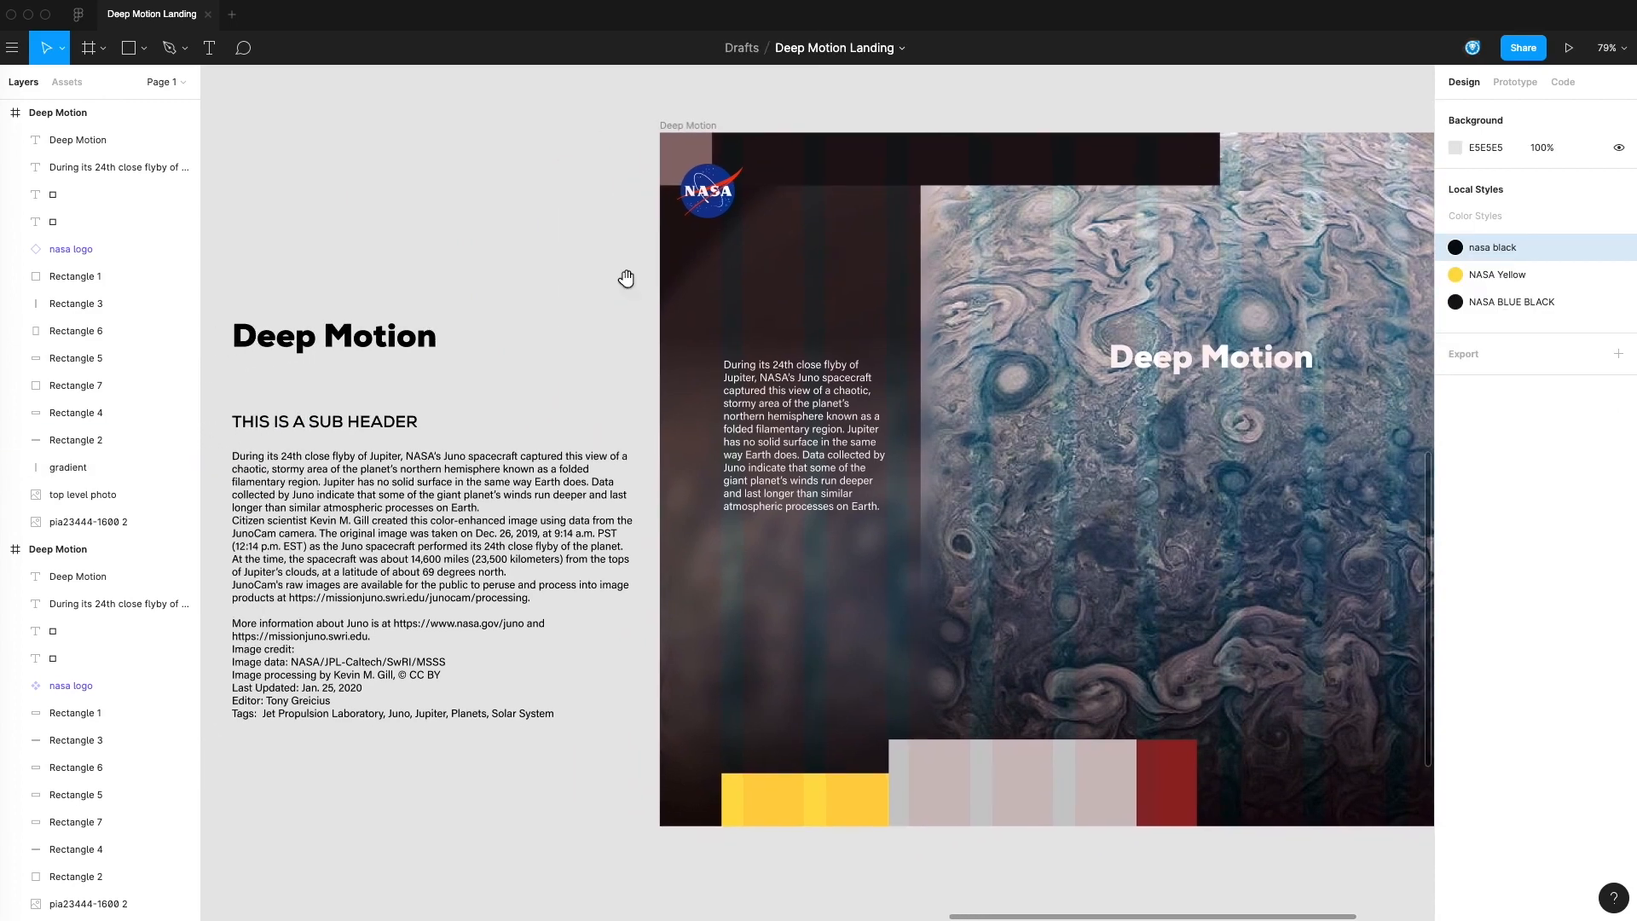
mouse_move(723, 193)
left_mouse_down()
mouse_move(710, 181)
mouse_move(768, 225)
mouse_move(735, 195)
left_mouse_up()
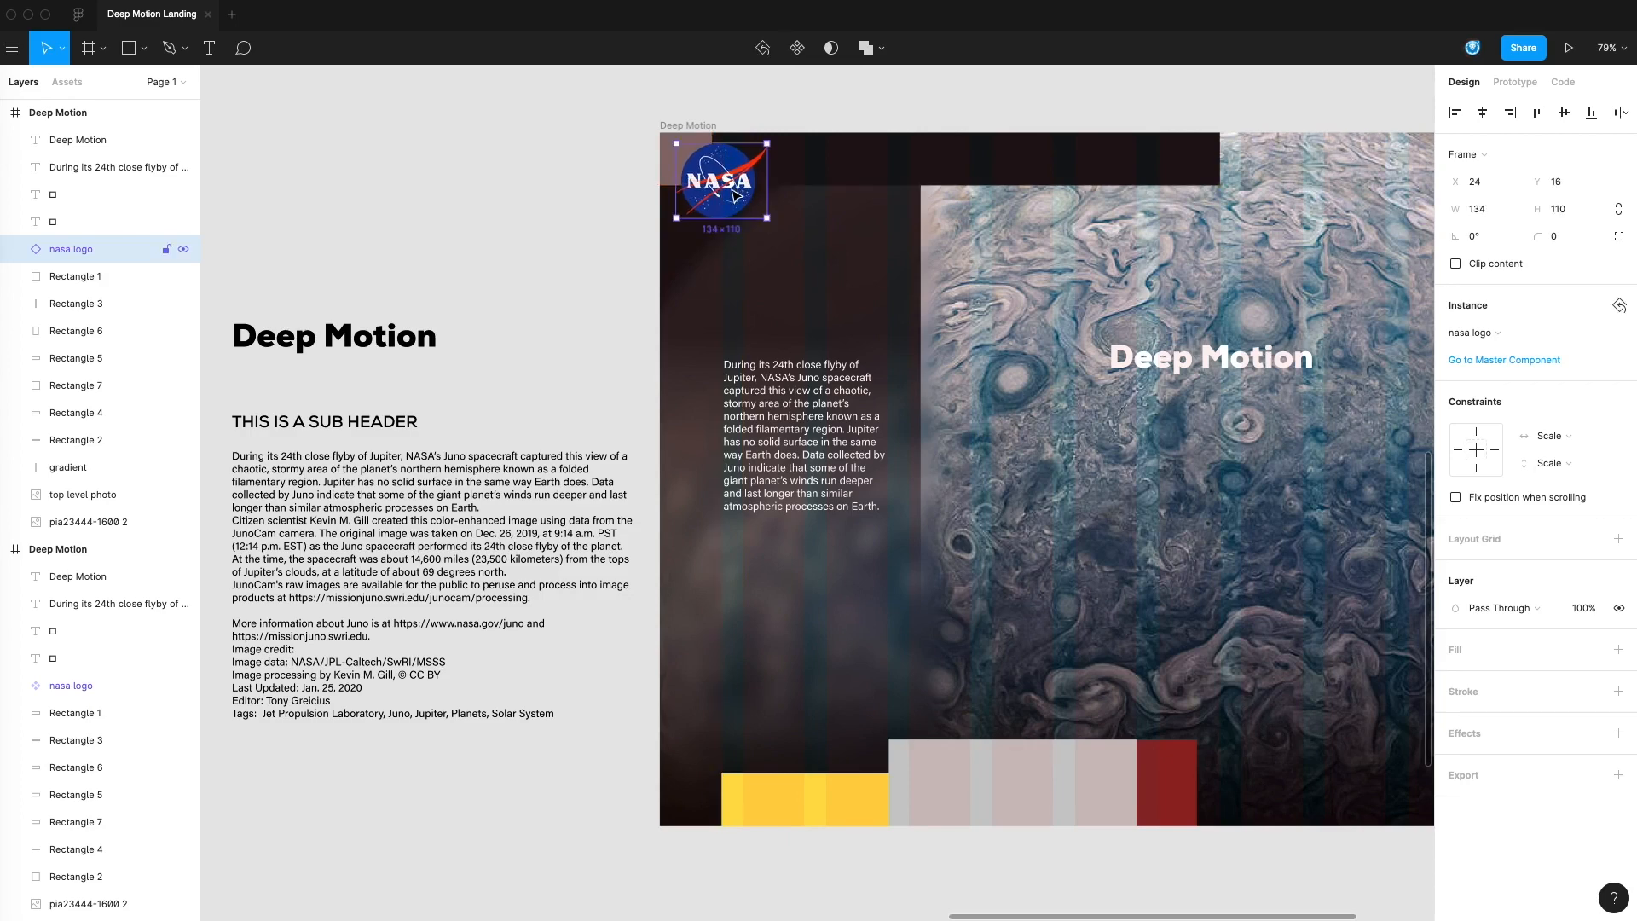
left_click(667, 166)
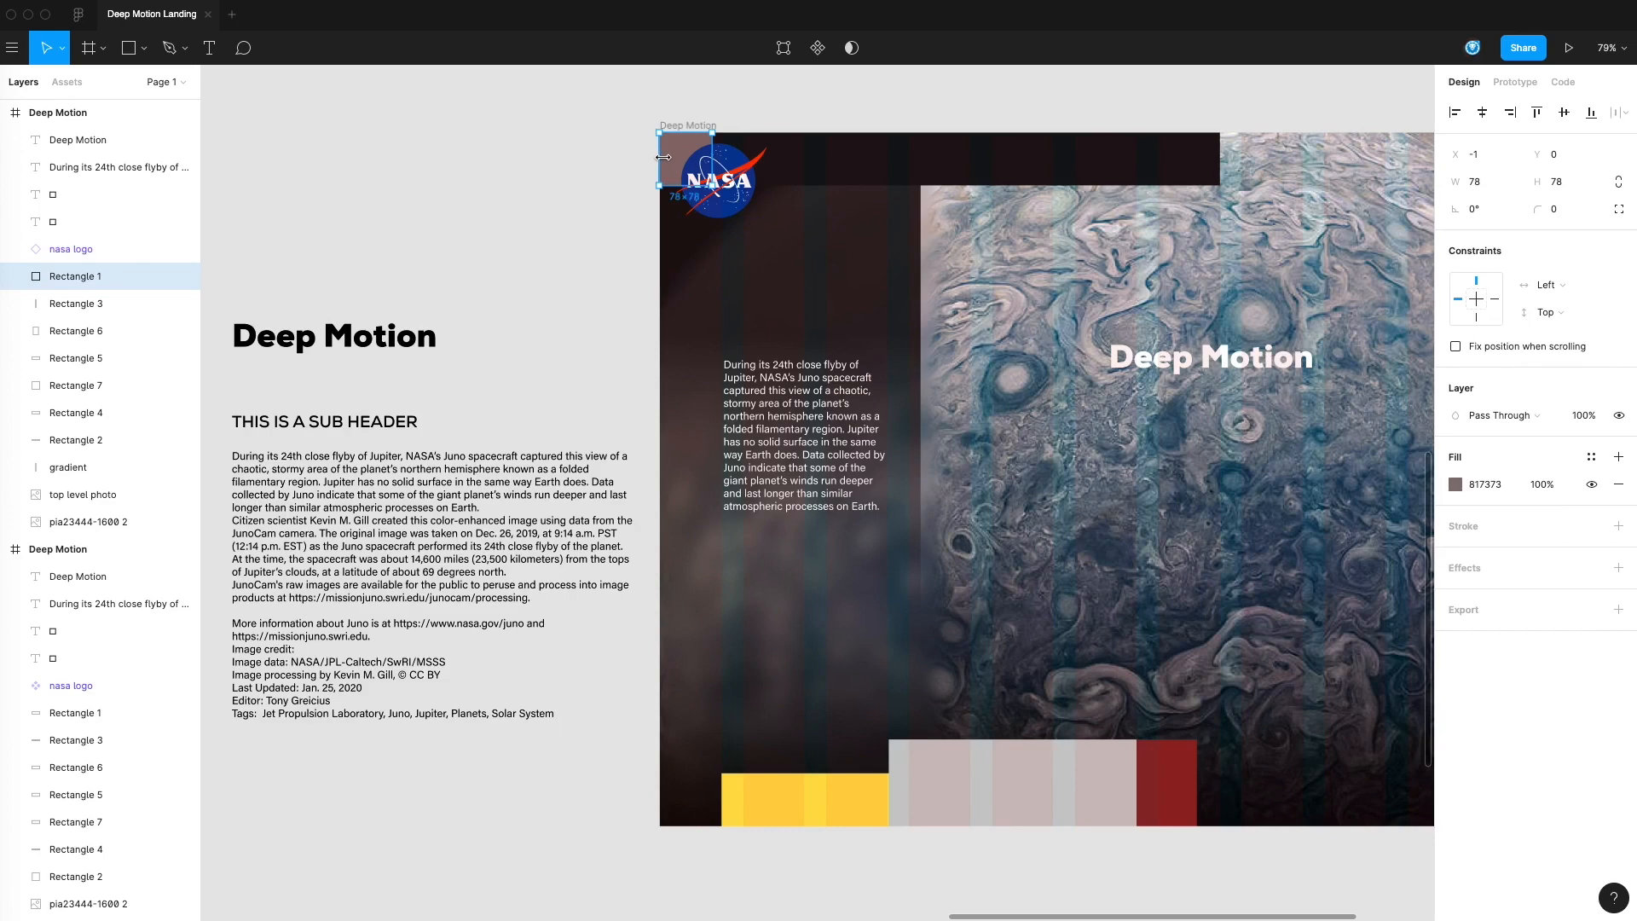
left_click(587, 294)
Delete the earlier Deep Motion frame with the unblurred photo and move the revised frame into its place beside the palette swatches
left_click_drag(565, 292, 1225, 273)
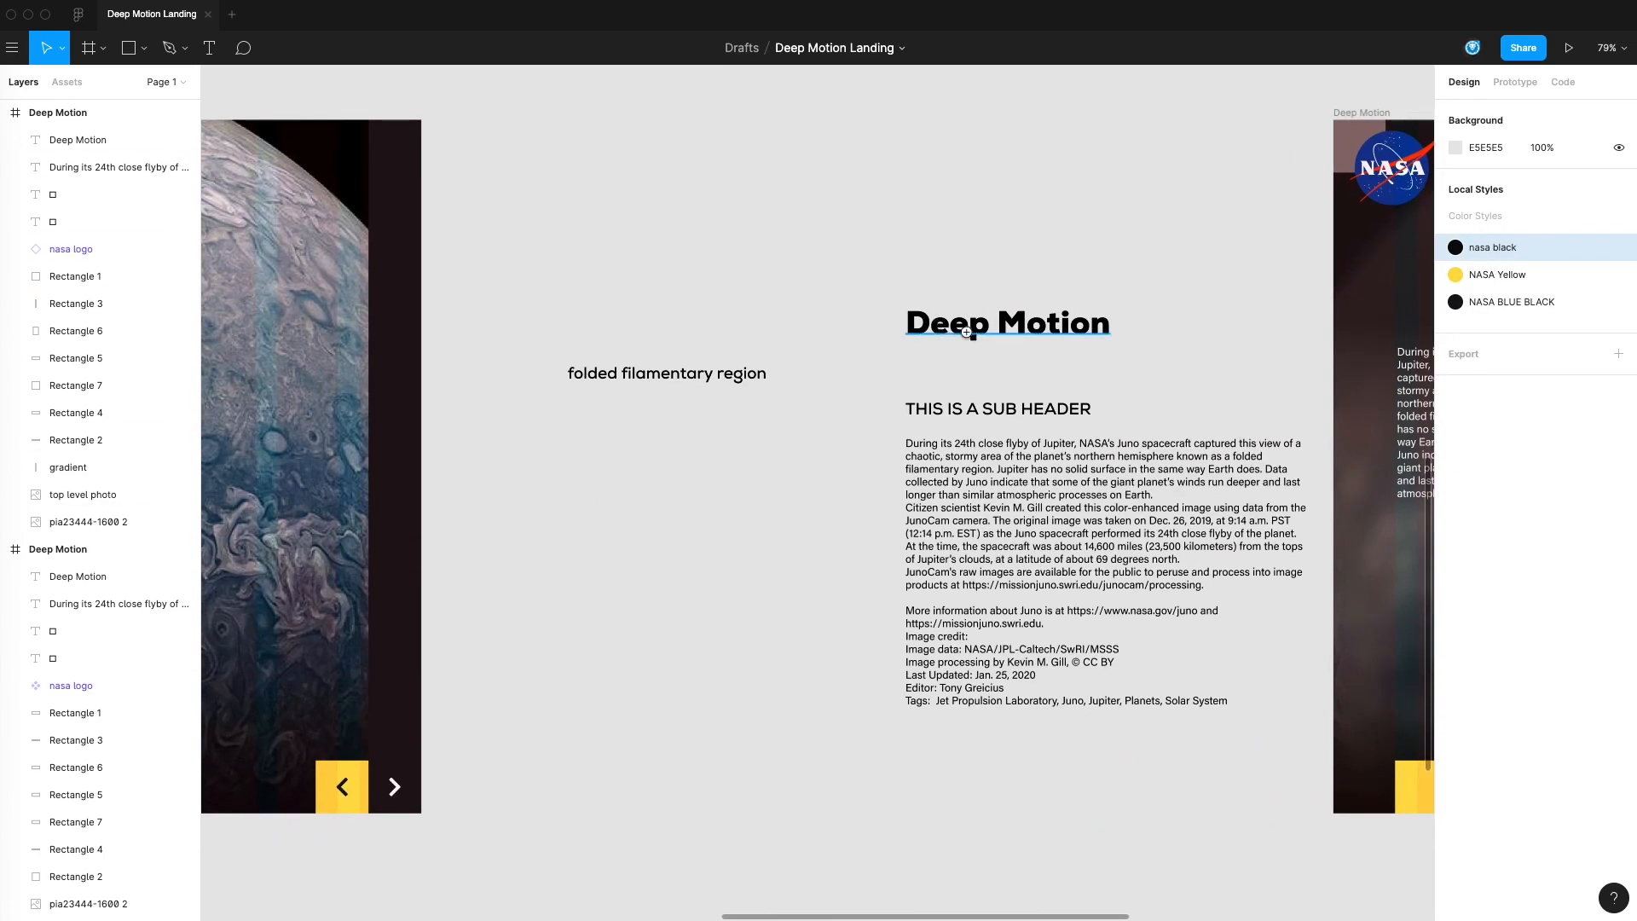
left_click(940, 330, "alt")
left_click(781, 351, "alt")
left_click_drag(824, 341, 842, 364)
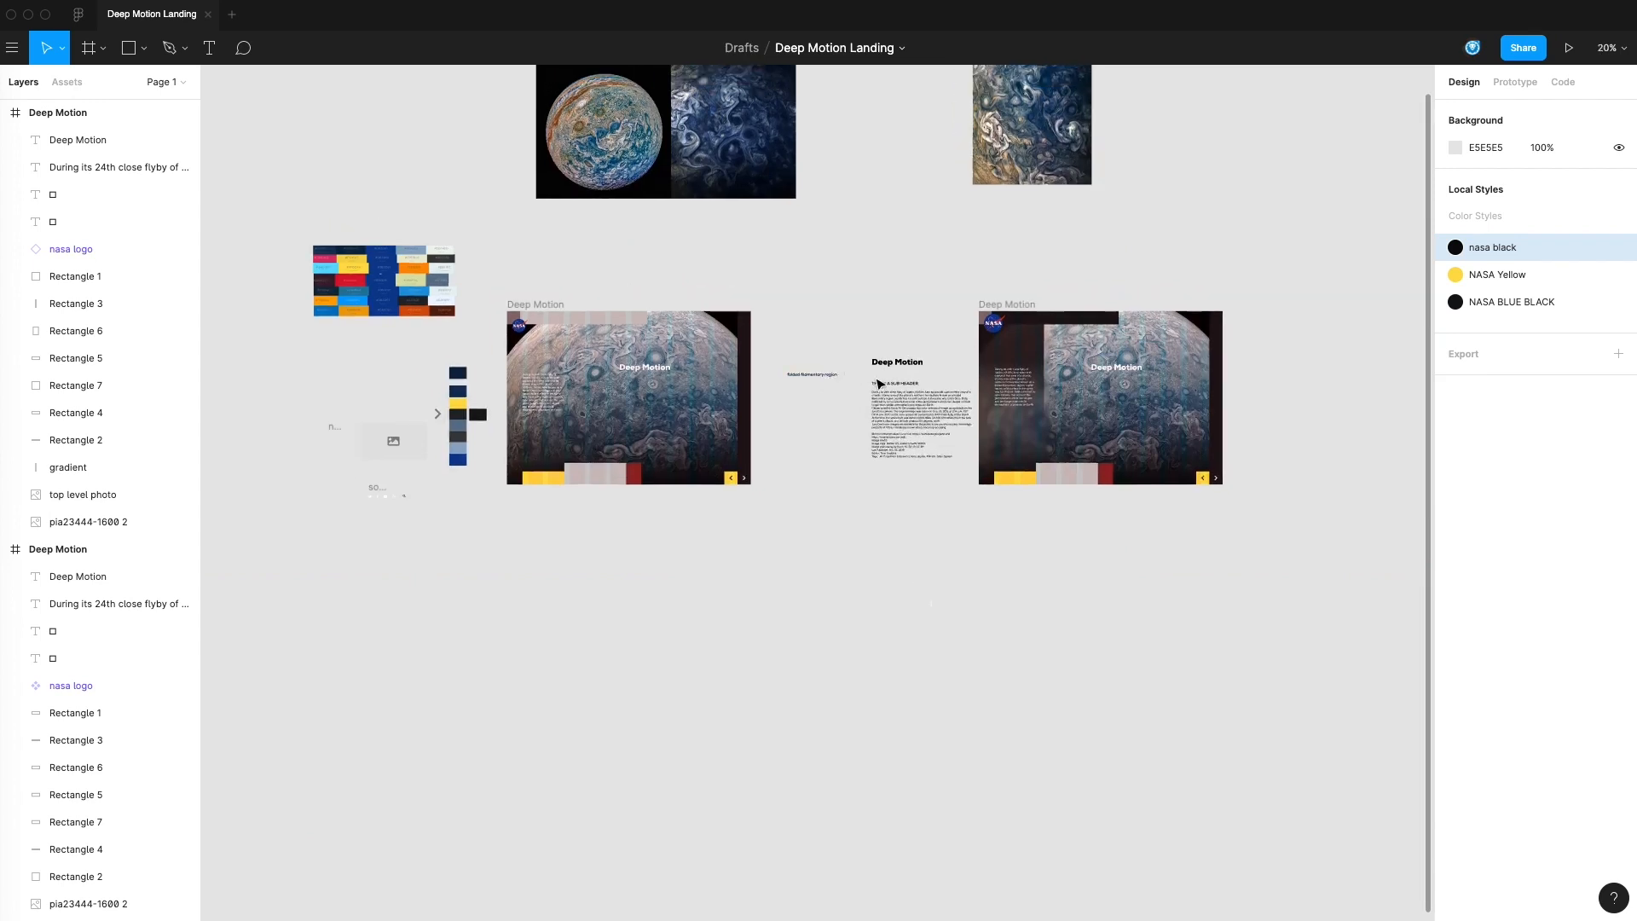
left_click(868, 328, "super")
left_click_drag(936, 336, 1097, 356)
left_click_drag(383, 316, 442, 347)
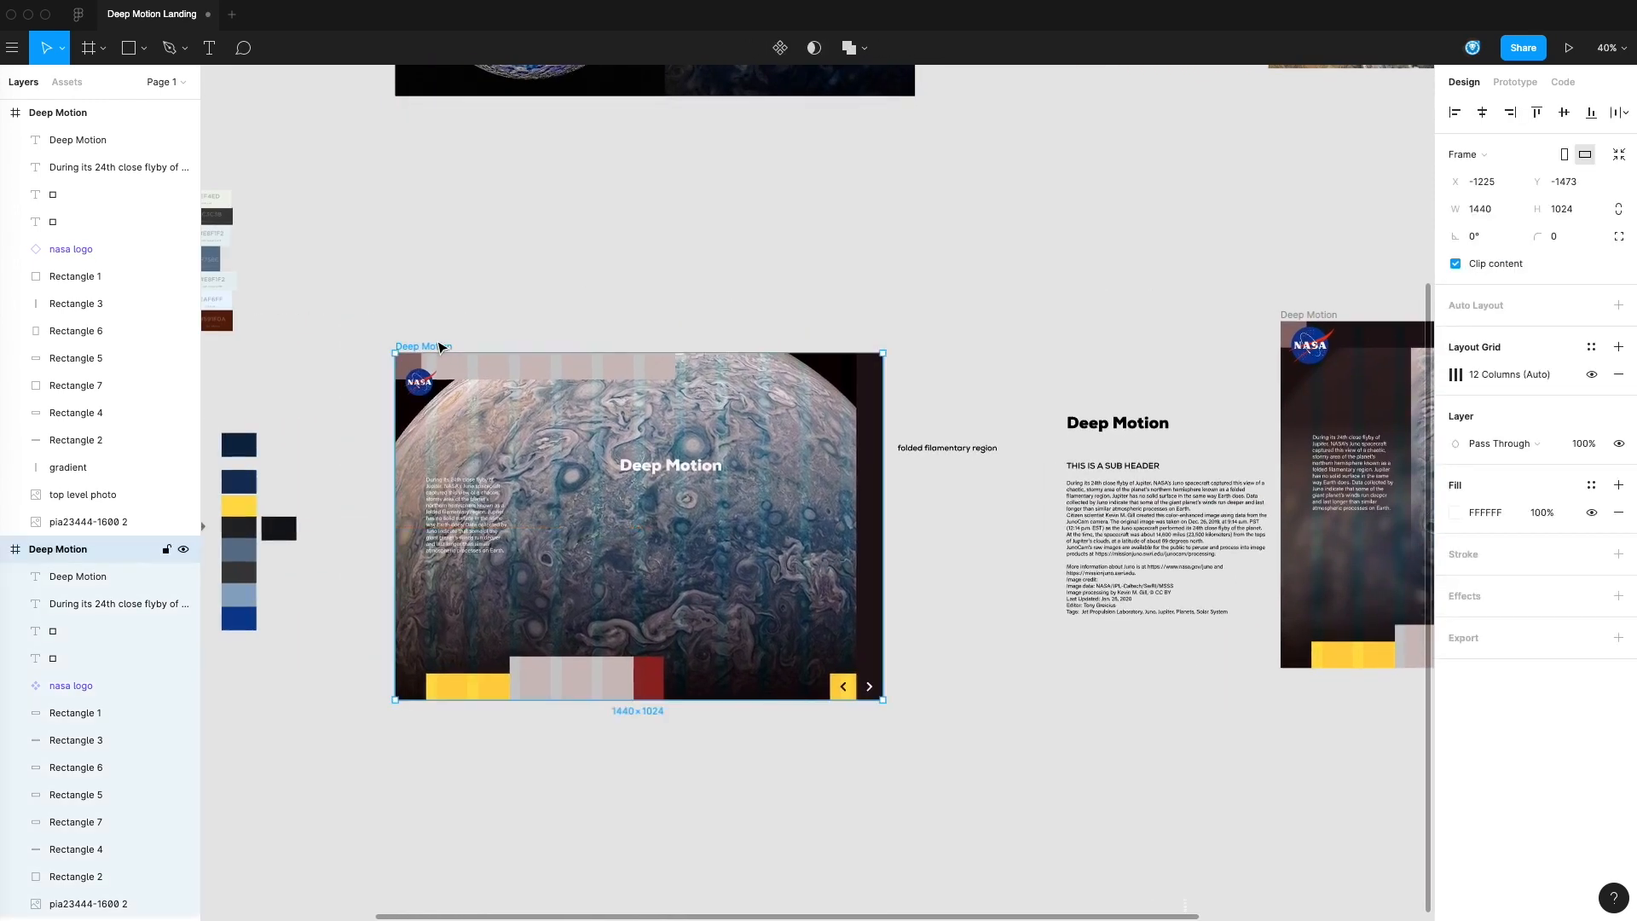
key("Delete")
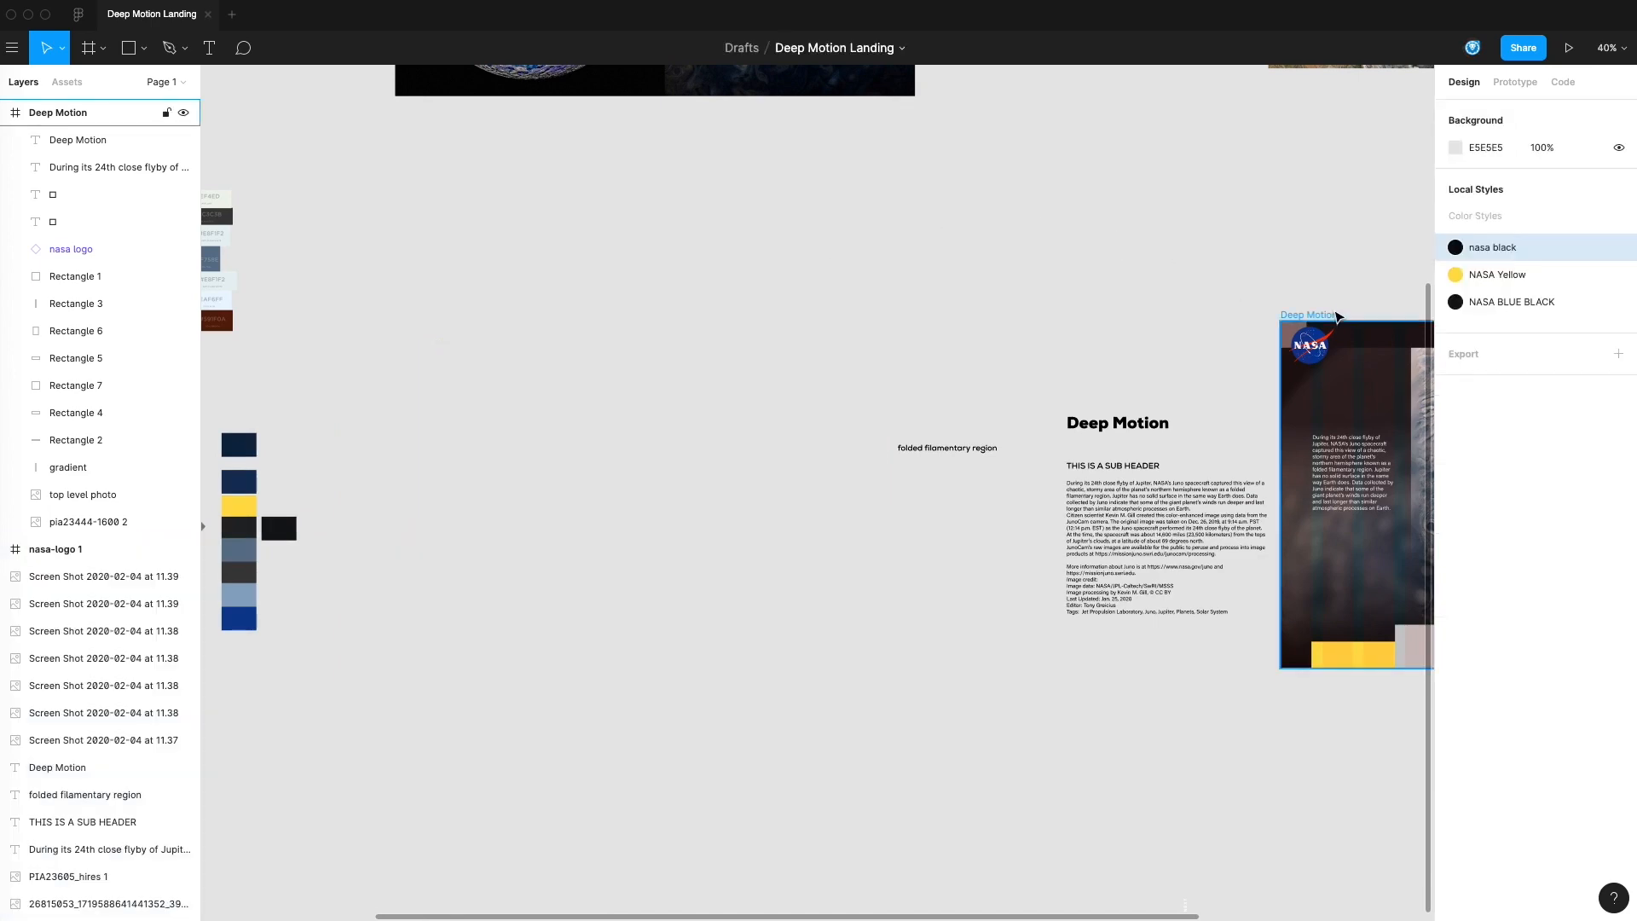
left_click_drag(1338, 317, 427, 316)
left_click(900, 429)
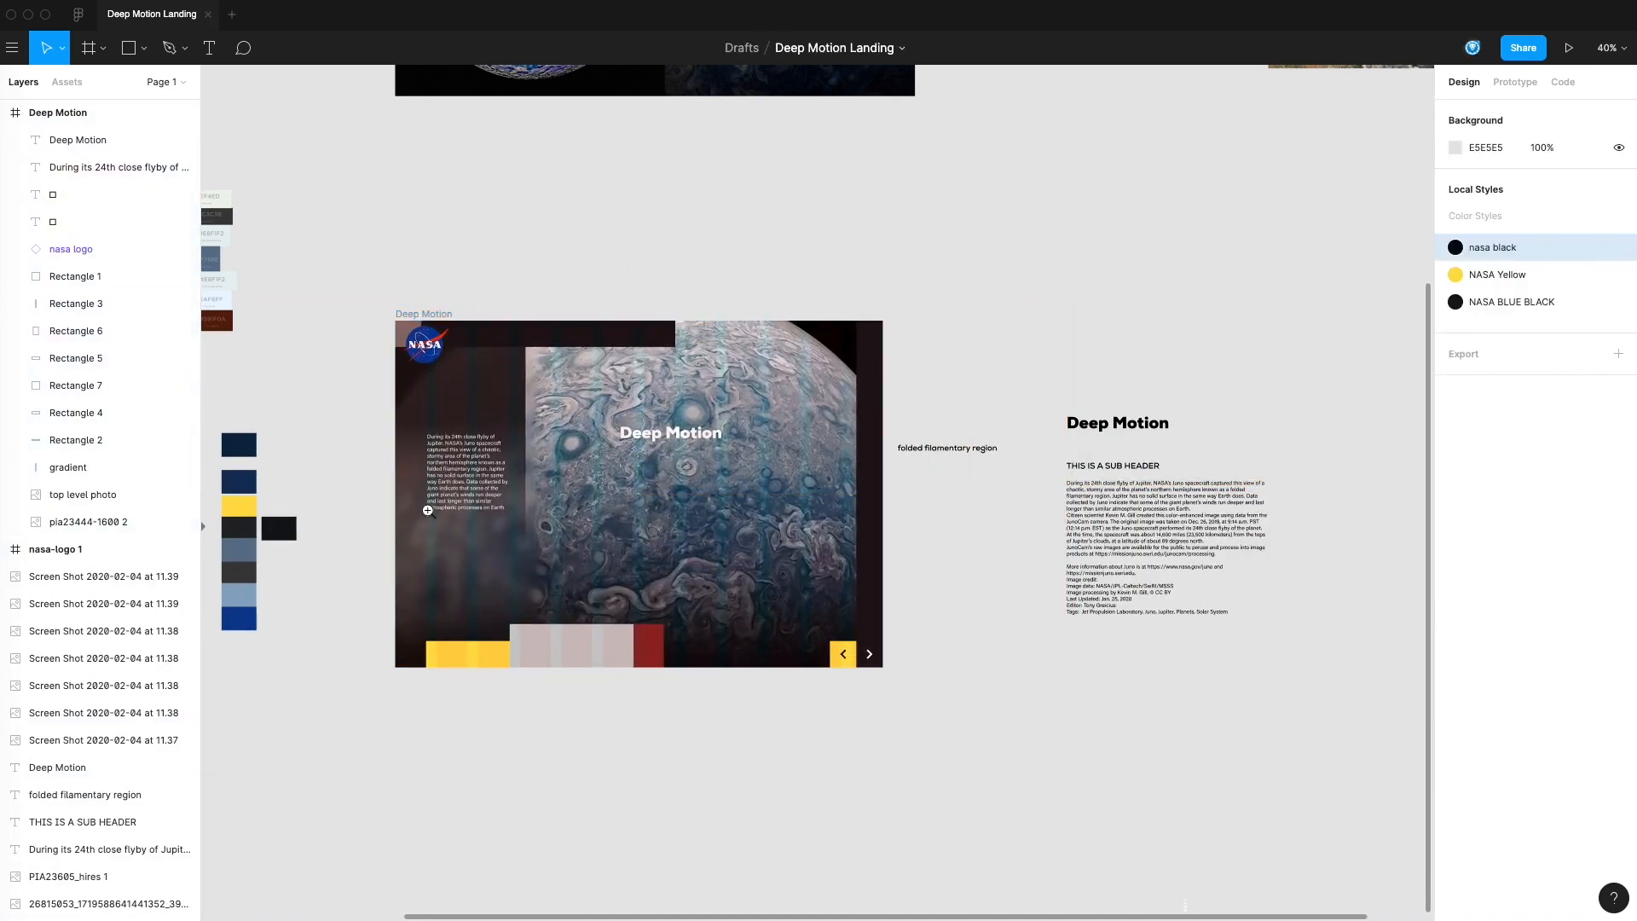
Recolor the small square behind the NASA logo with the dark charcoal sampled from the swatch below the yellow one
left_click(426, 508, "super")
scroll(497, 496, "left", 5)
left_click(475, 418)
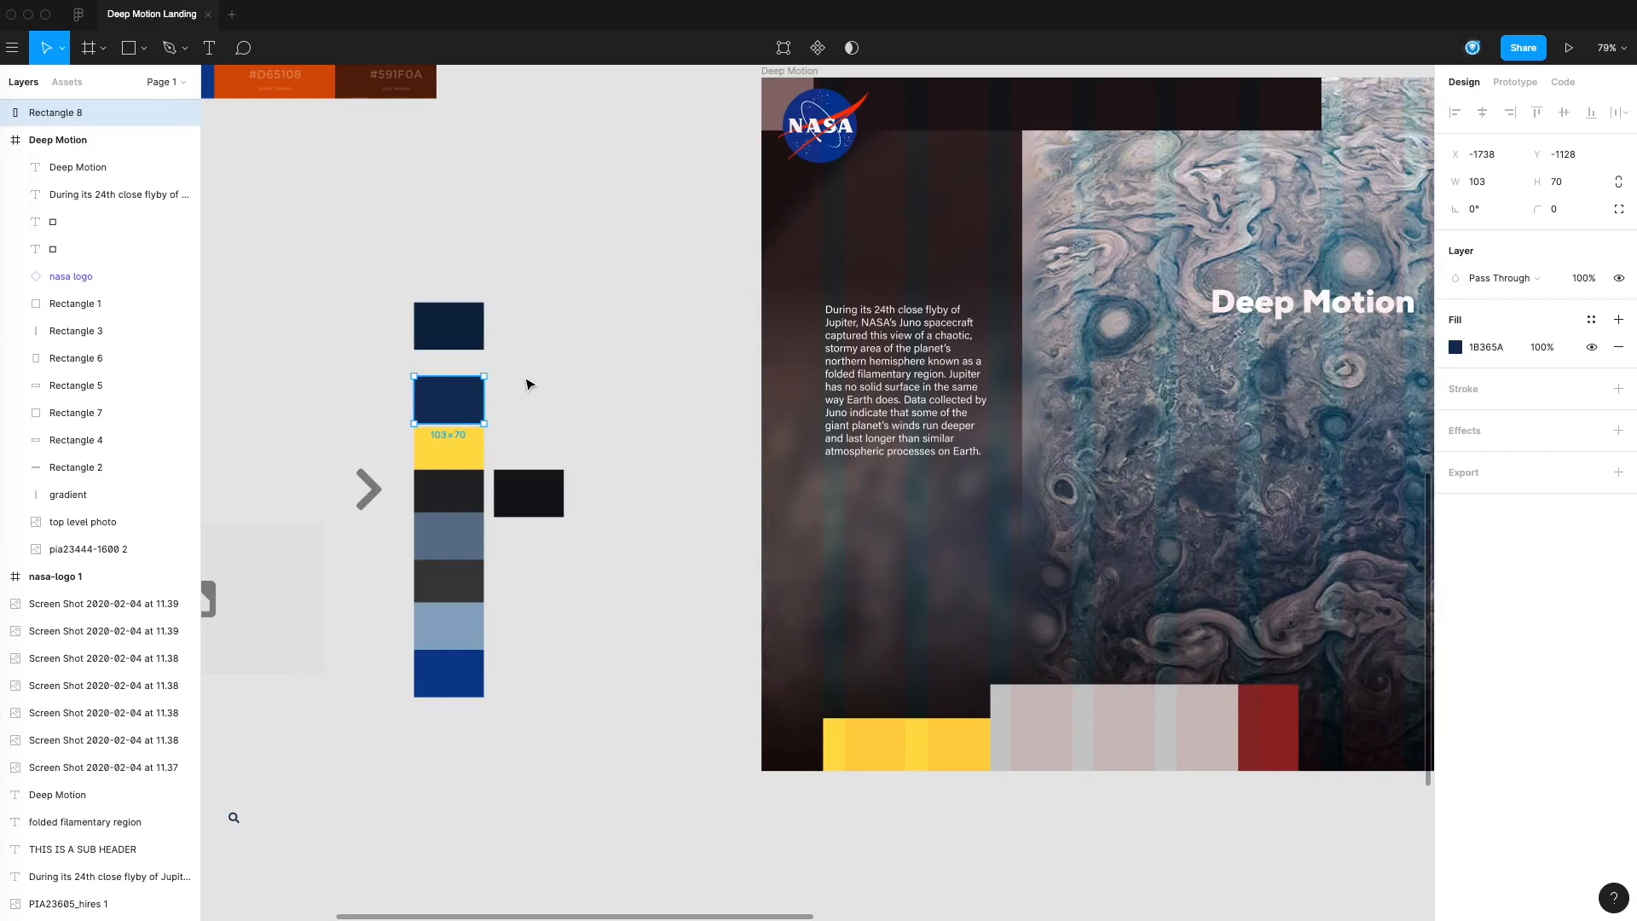
left_click(110, 304)
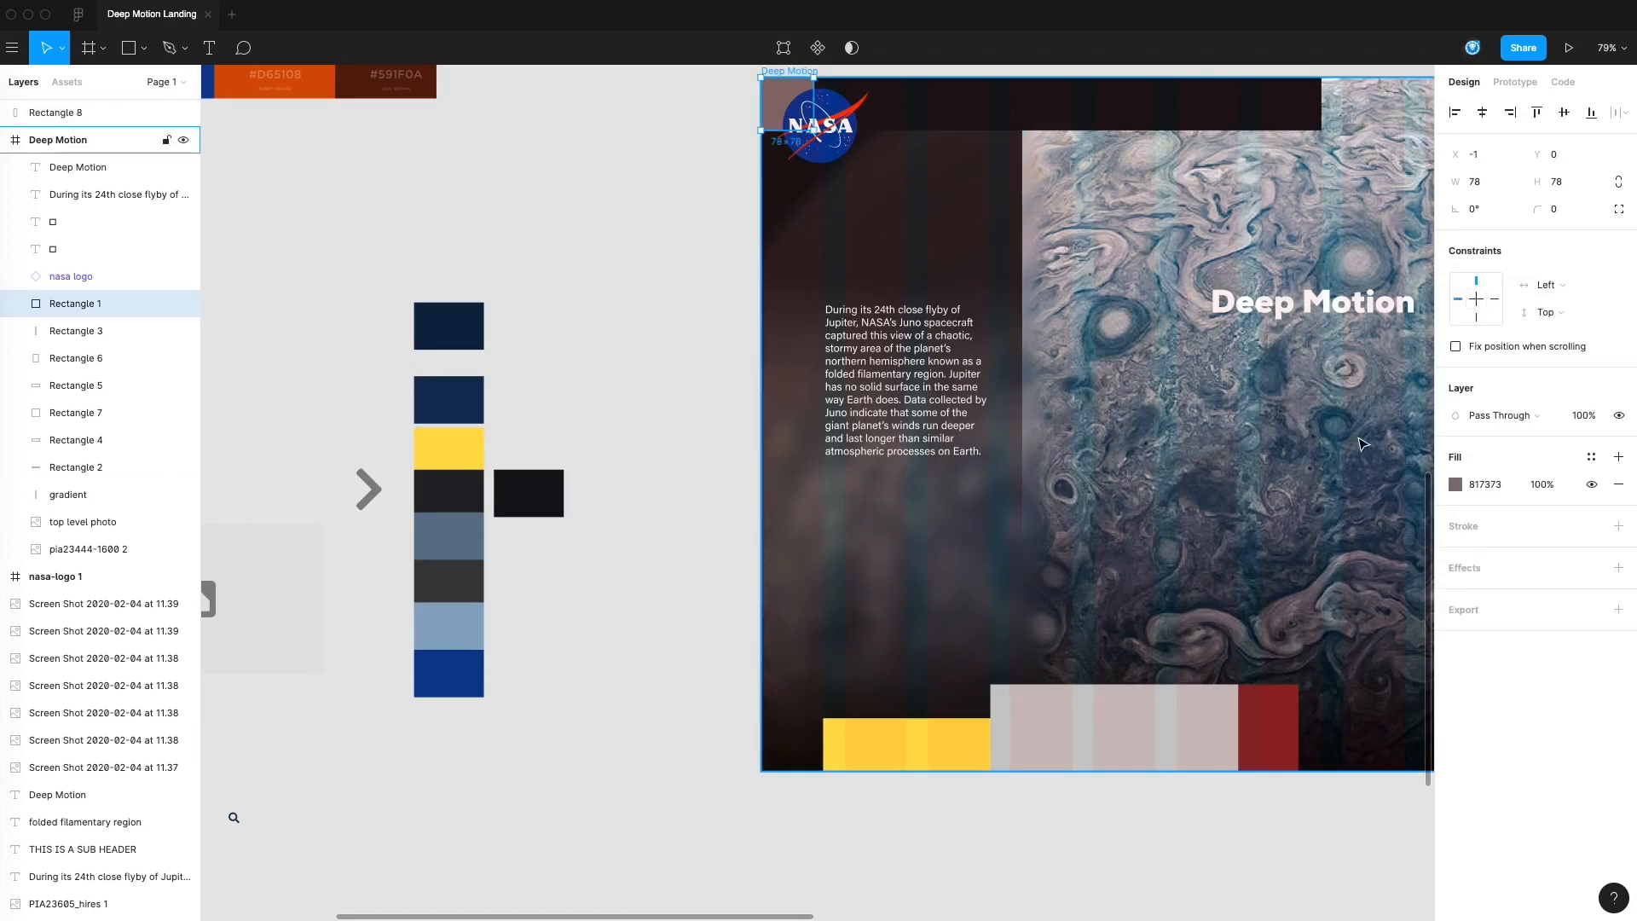
left_click(1456, 489)
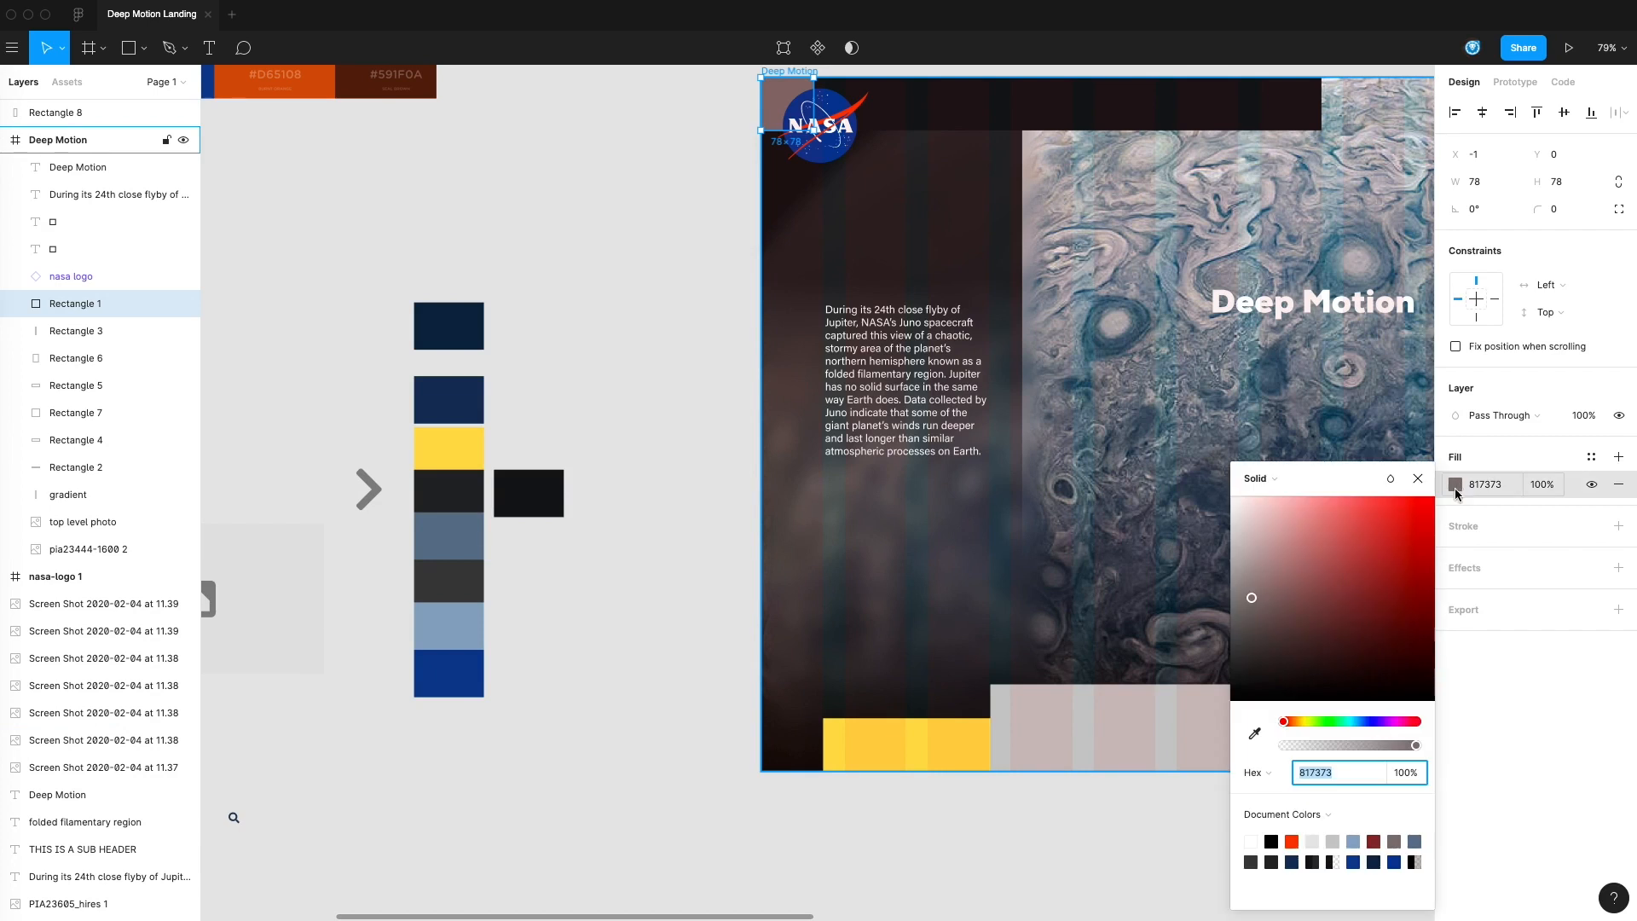
left_click(1255, 734)
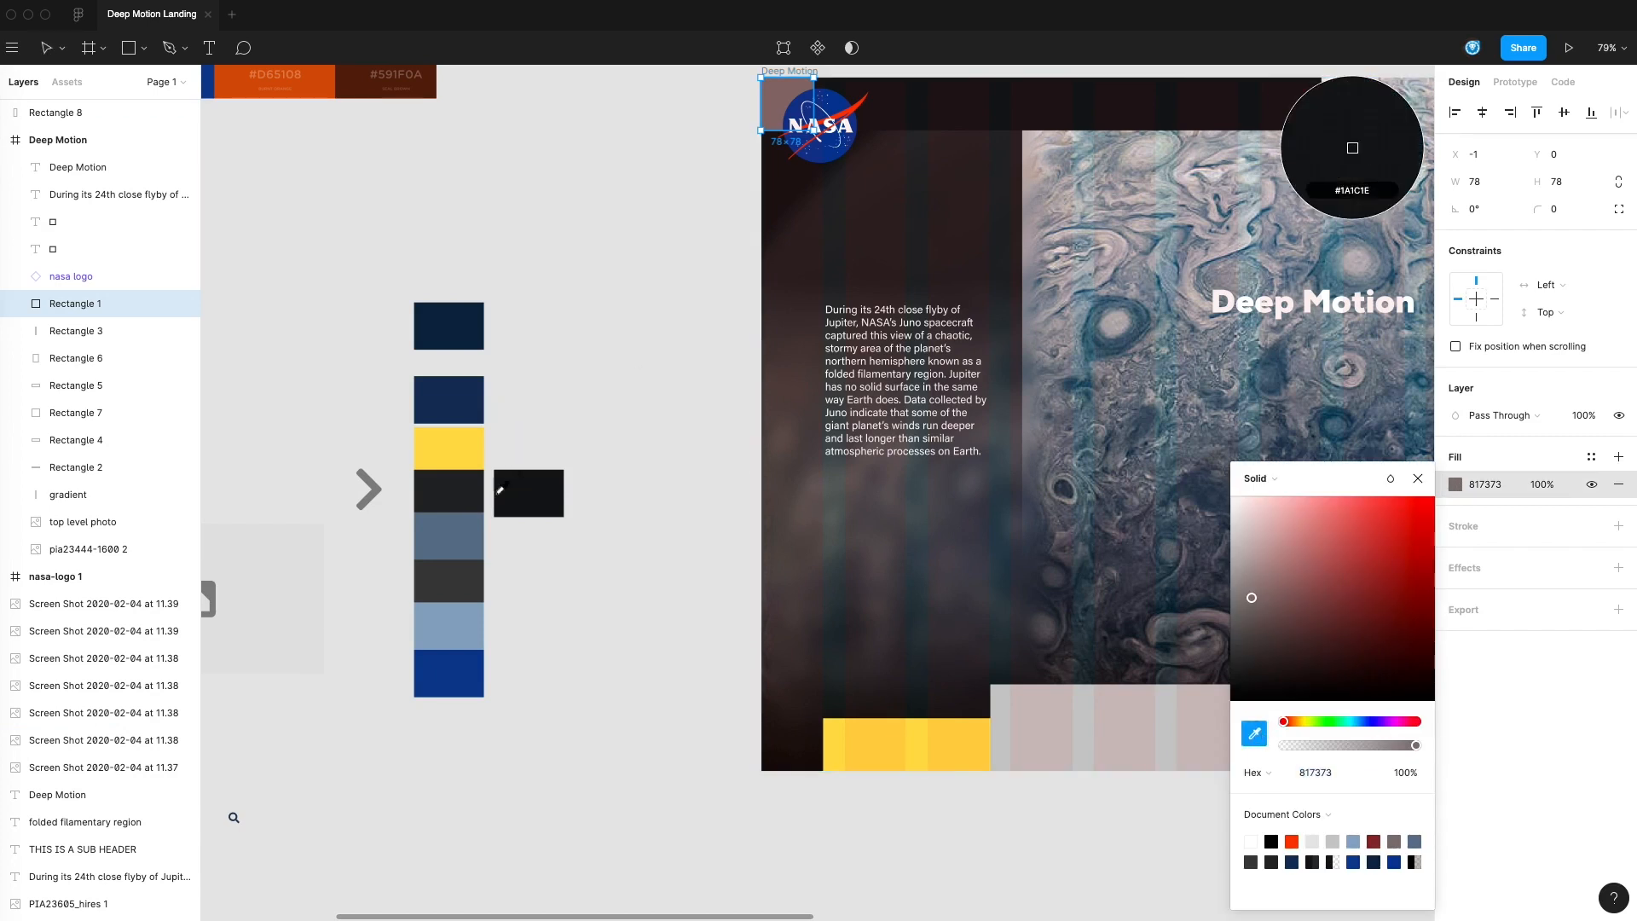
left_click(455, 492)
left_click(599, 307)
Hide the 12-column layout grid on the Deep Motion frame
left_click_drag(906, 215, 833, 256)
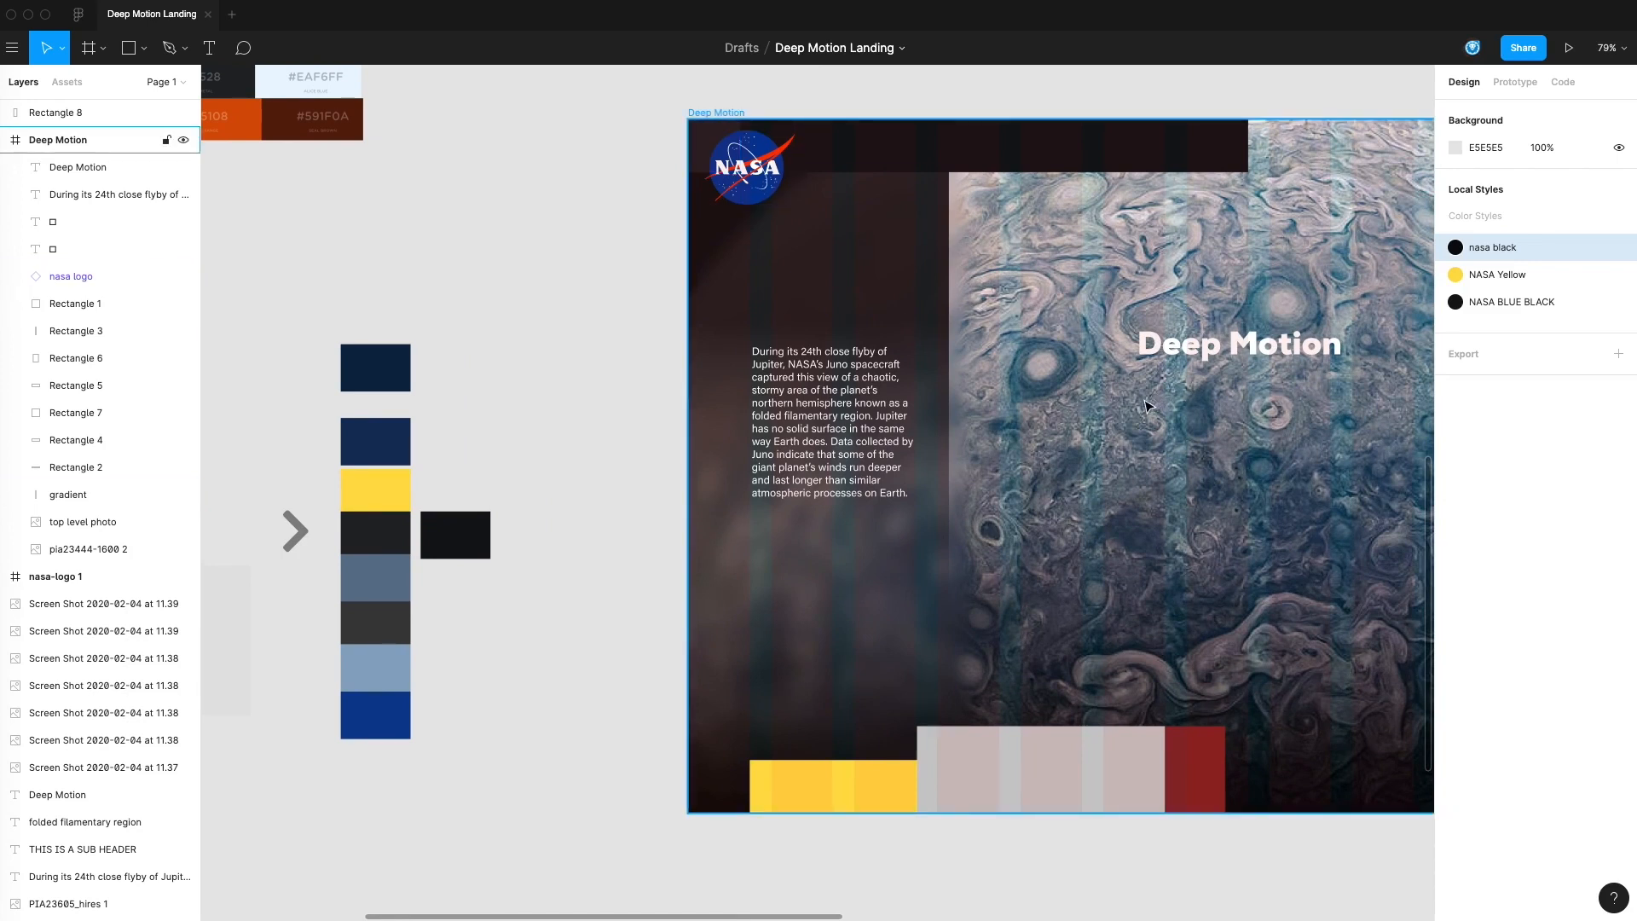
left_click_drag(1038, 755, 982, 738)
left_click_drag(1071, 488, 985, 496)
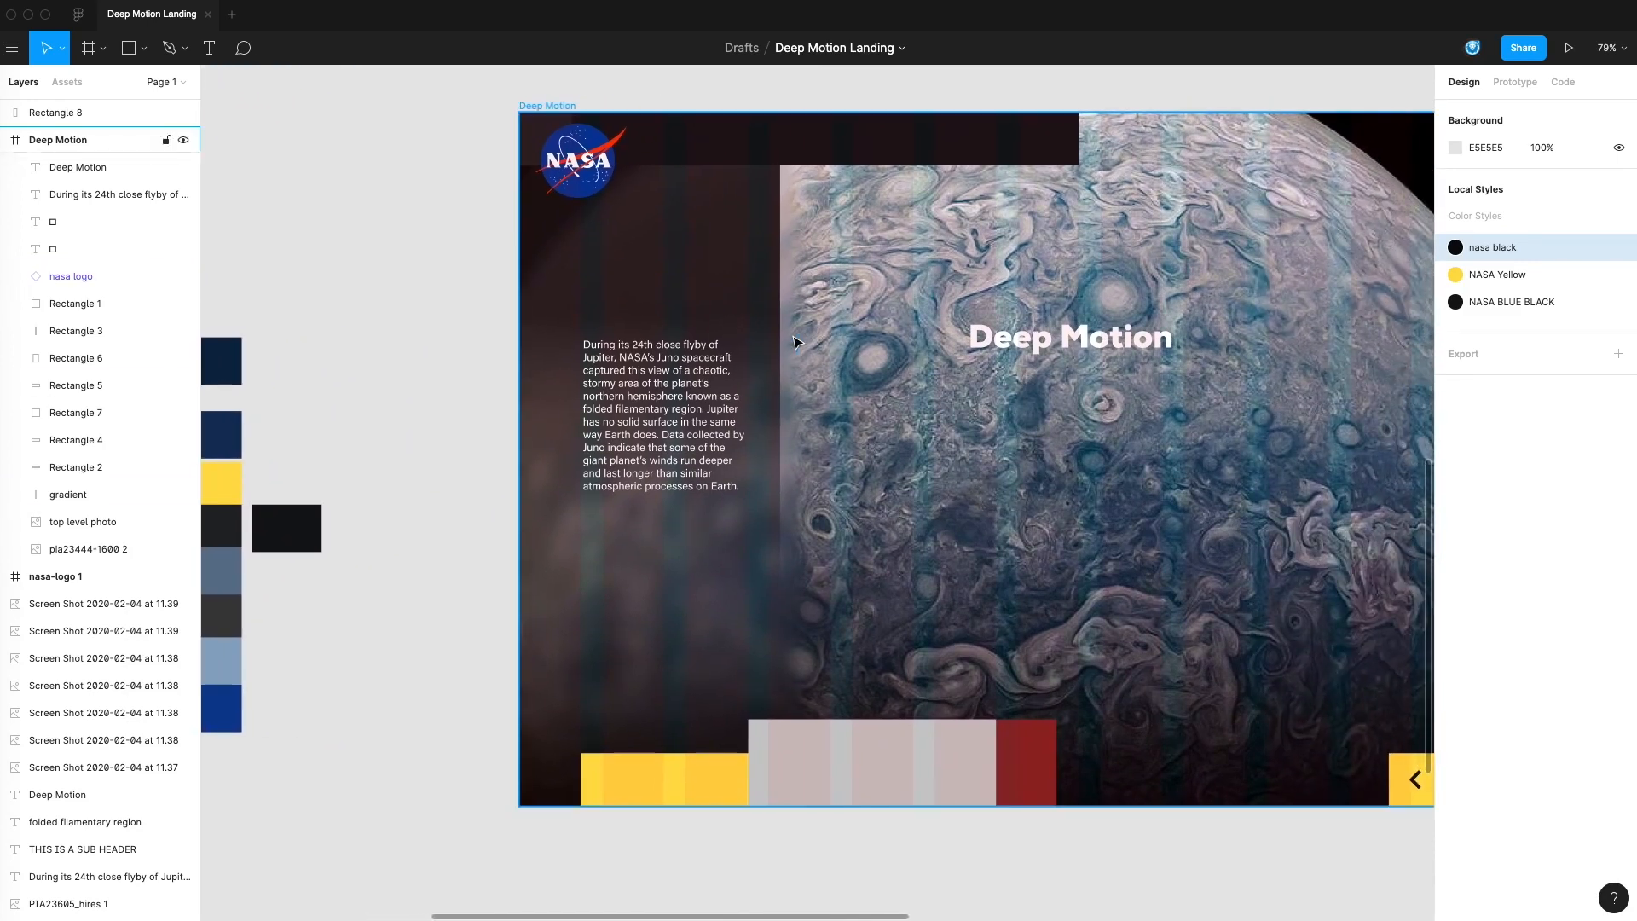
left_click(550, 105)
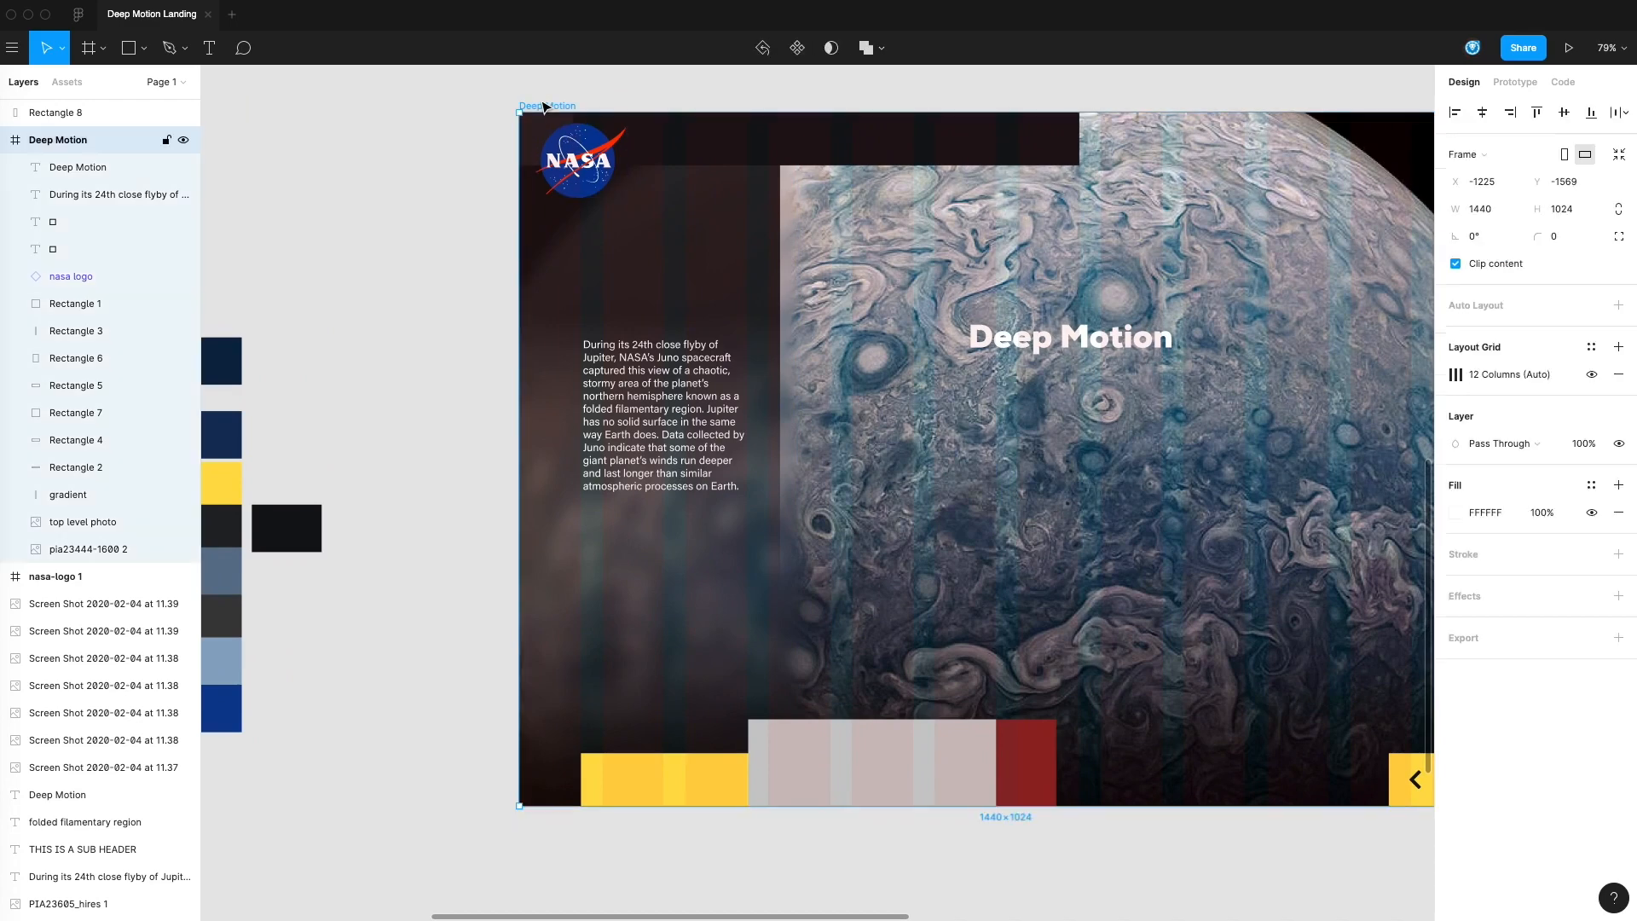
left_click(1457, 375)
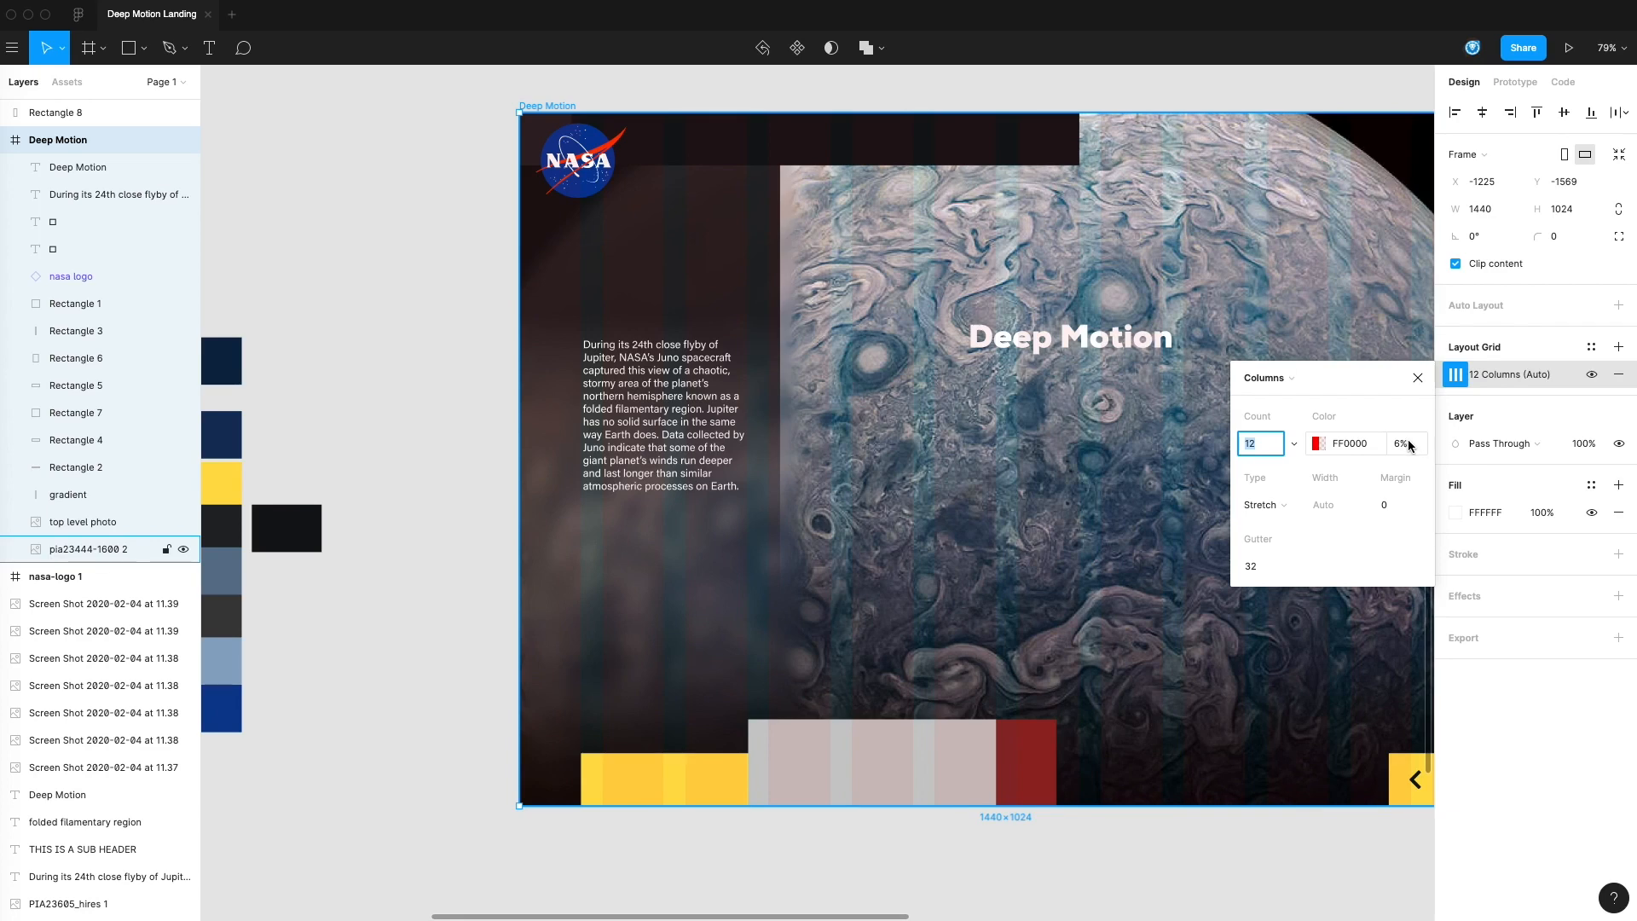
left_click(1419, 378)
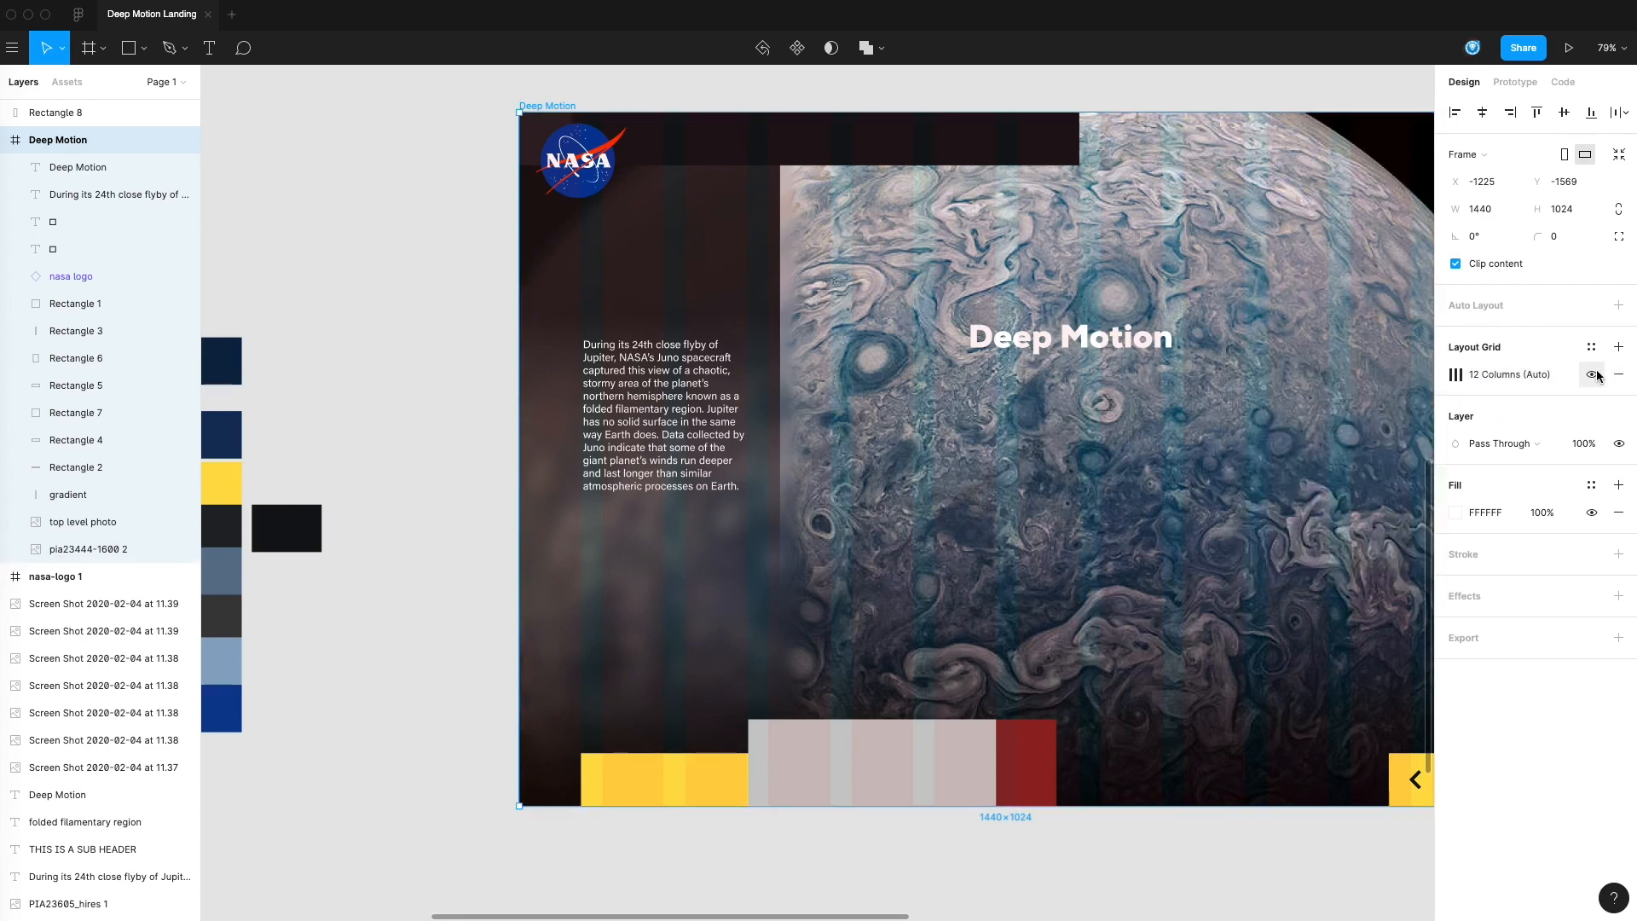
left_click(1598, 381)
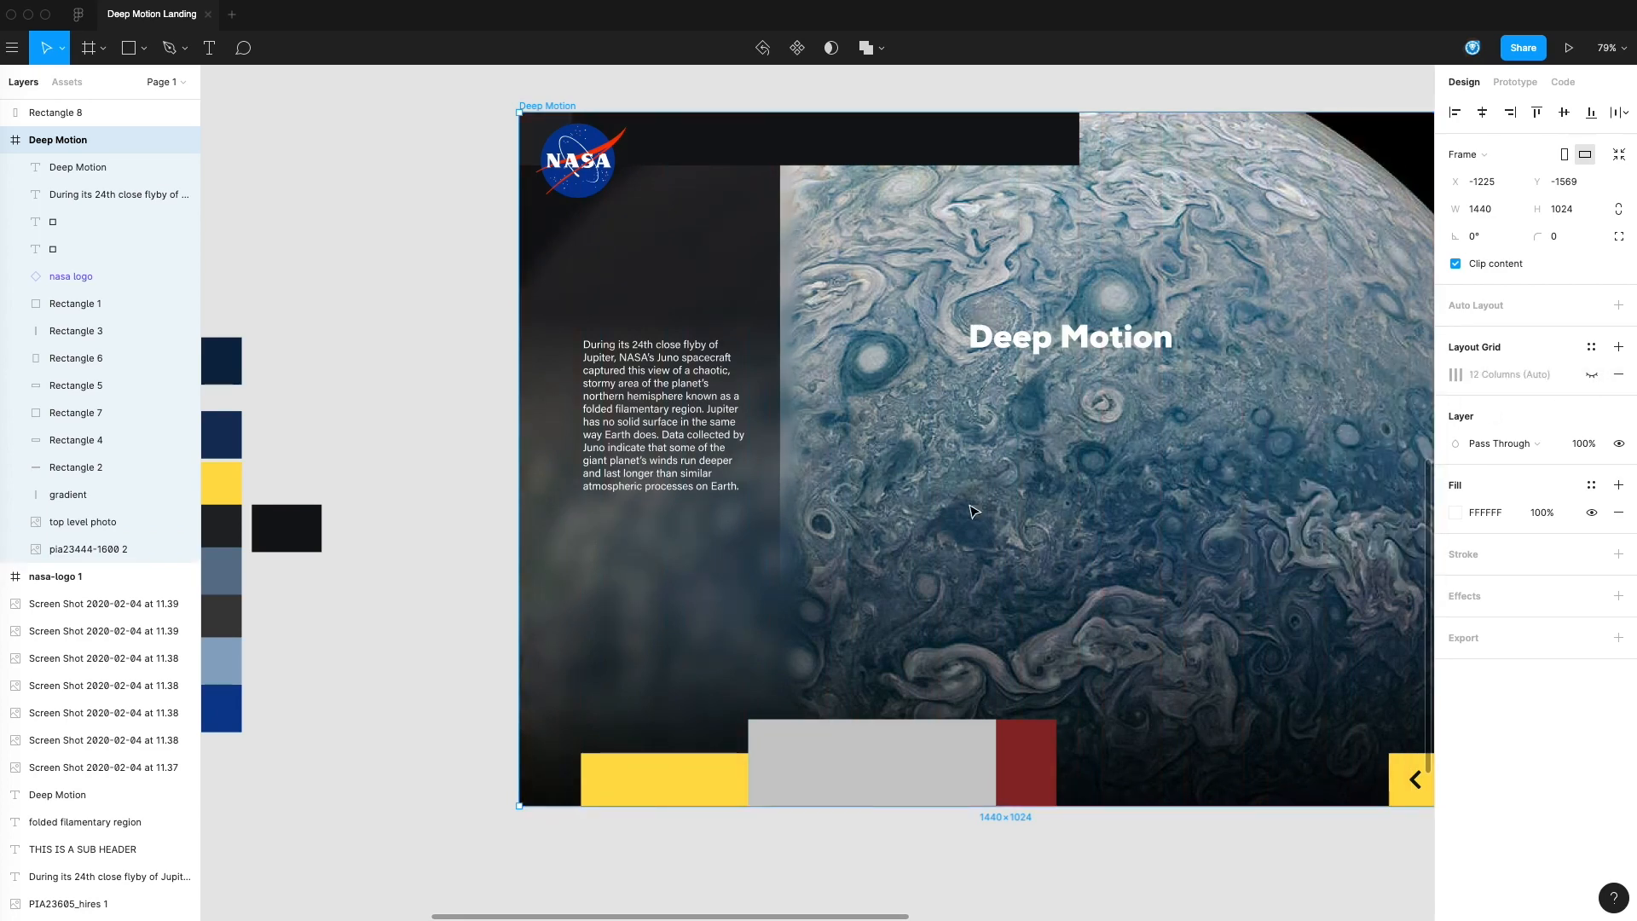
left_click(469, 412)
left_click_drag(468, 413, 482, 426)
Fill the grey rectangle between the yellow and red blocks with the sampled dark color 292B2E
left_click_drag(1016, 597, 1002, 555)
scroll(1015, 537, "up", 2)
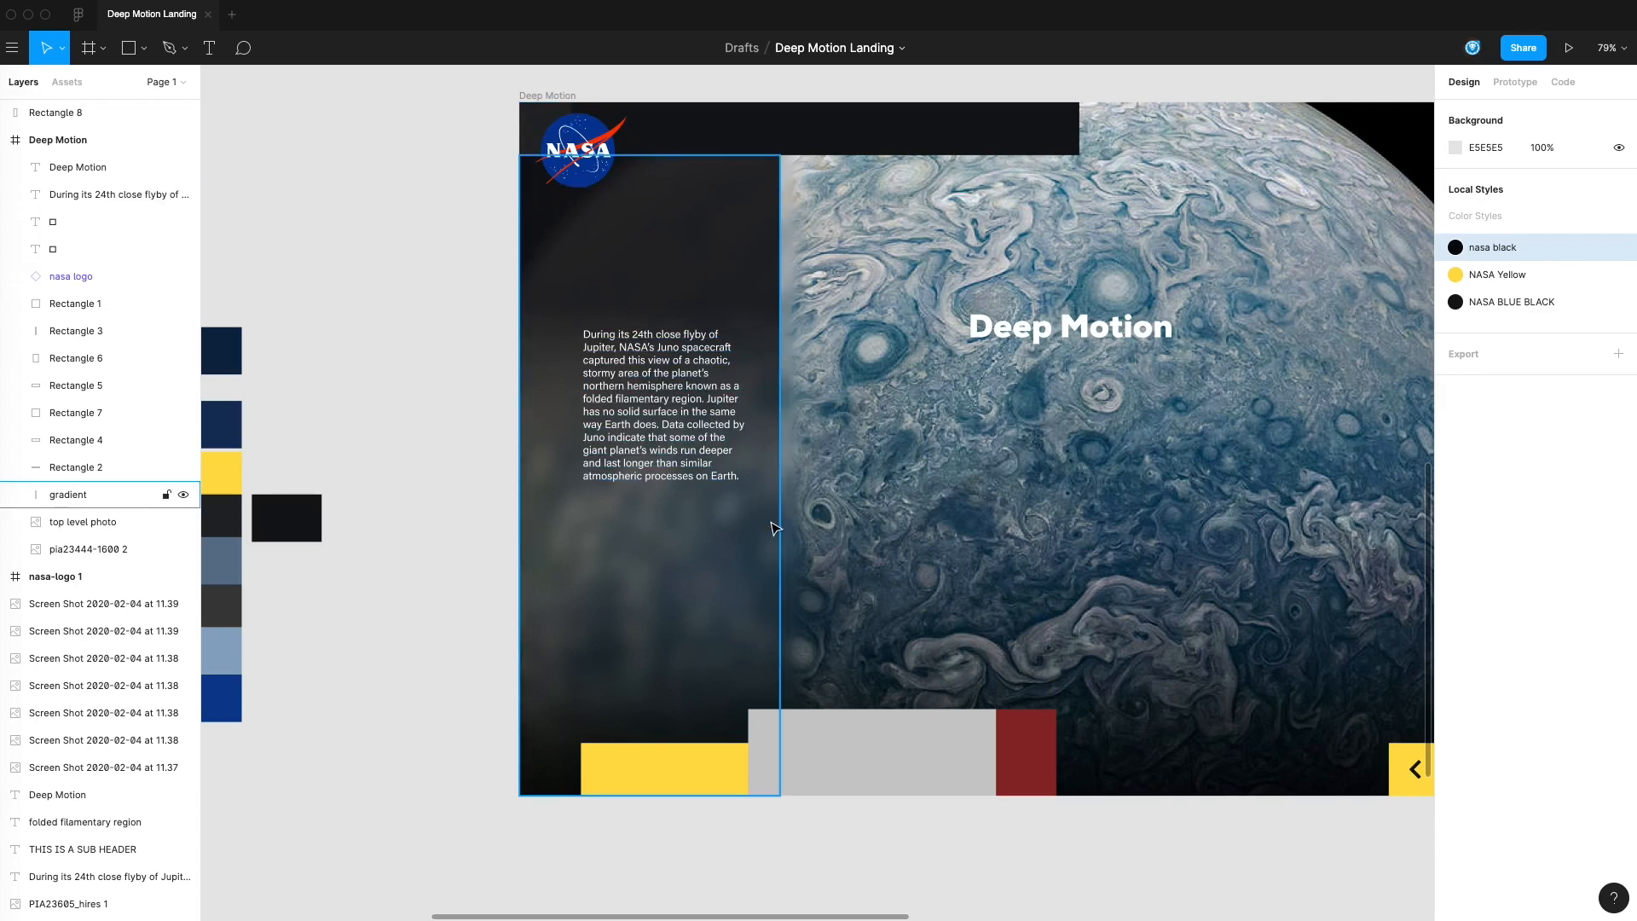
left_click(840, 740)
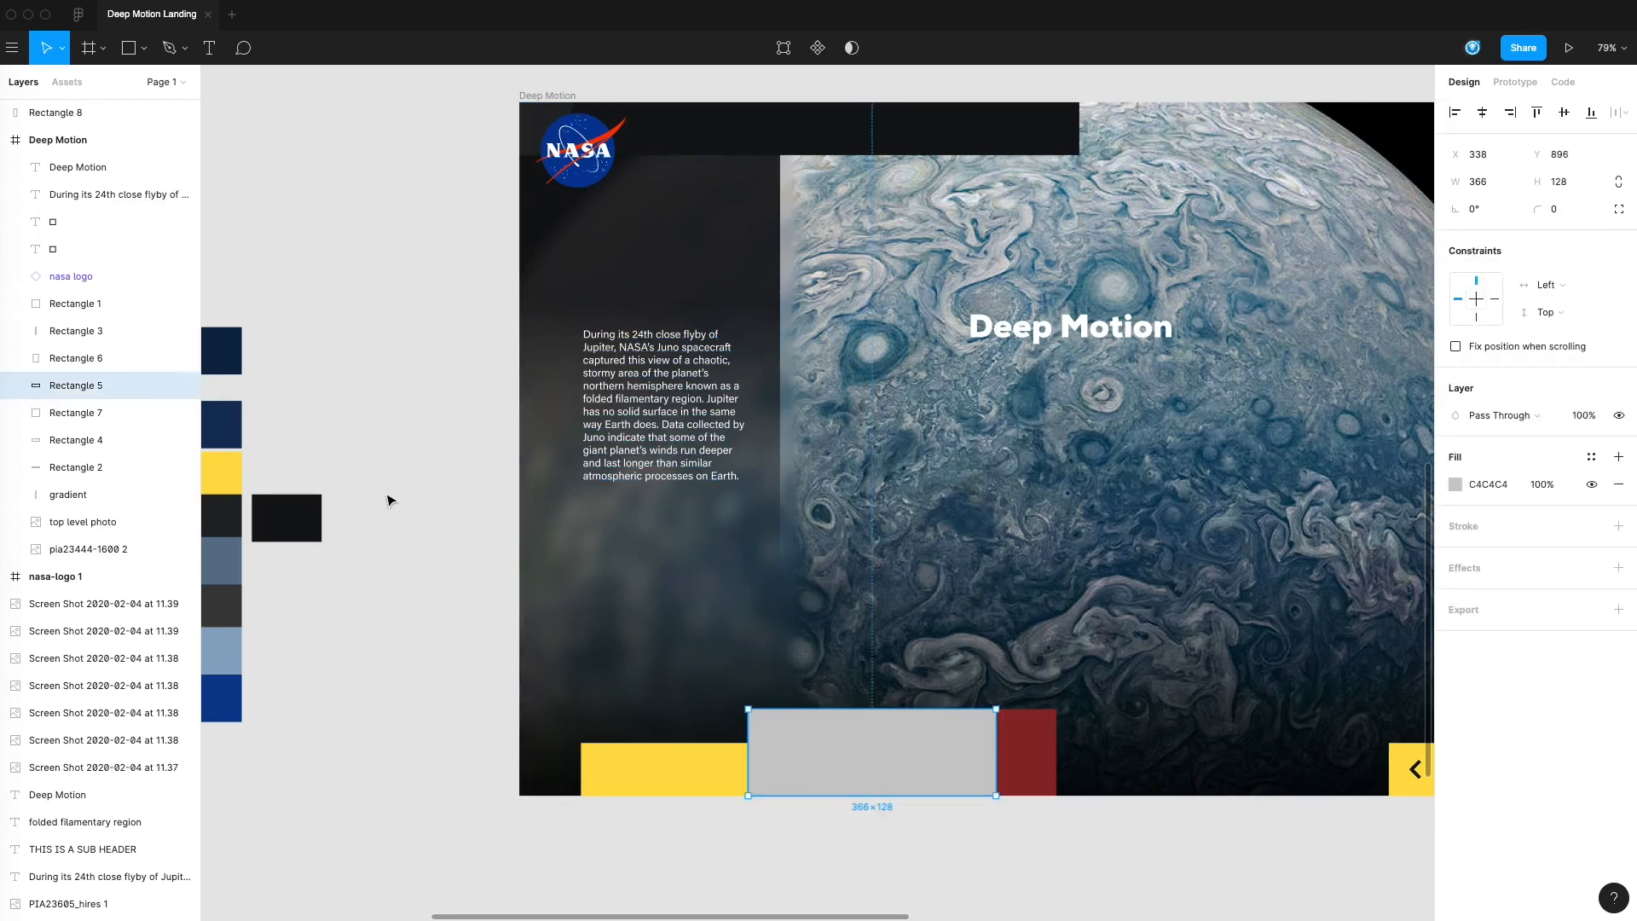
left_click(1456, 483)
left_click(1254, 734)
left_click(1352, 148)
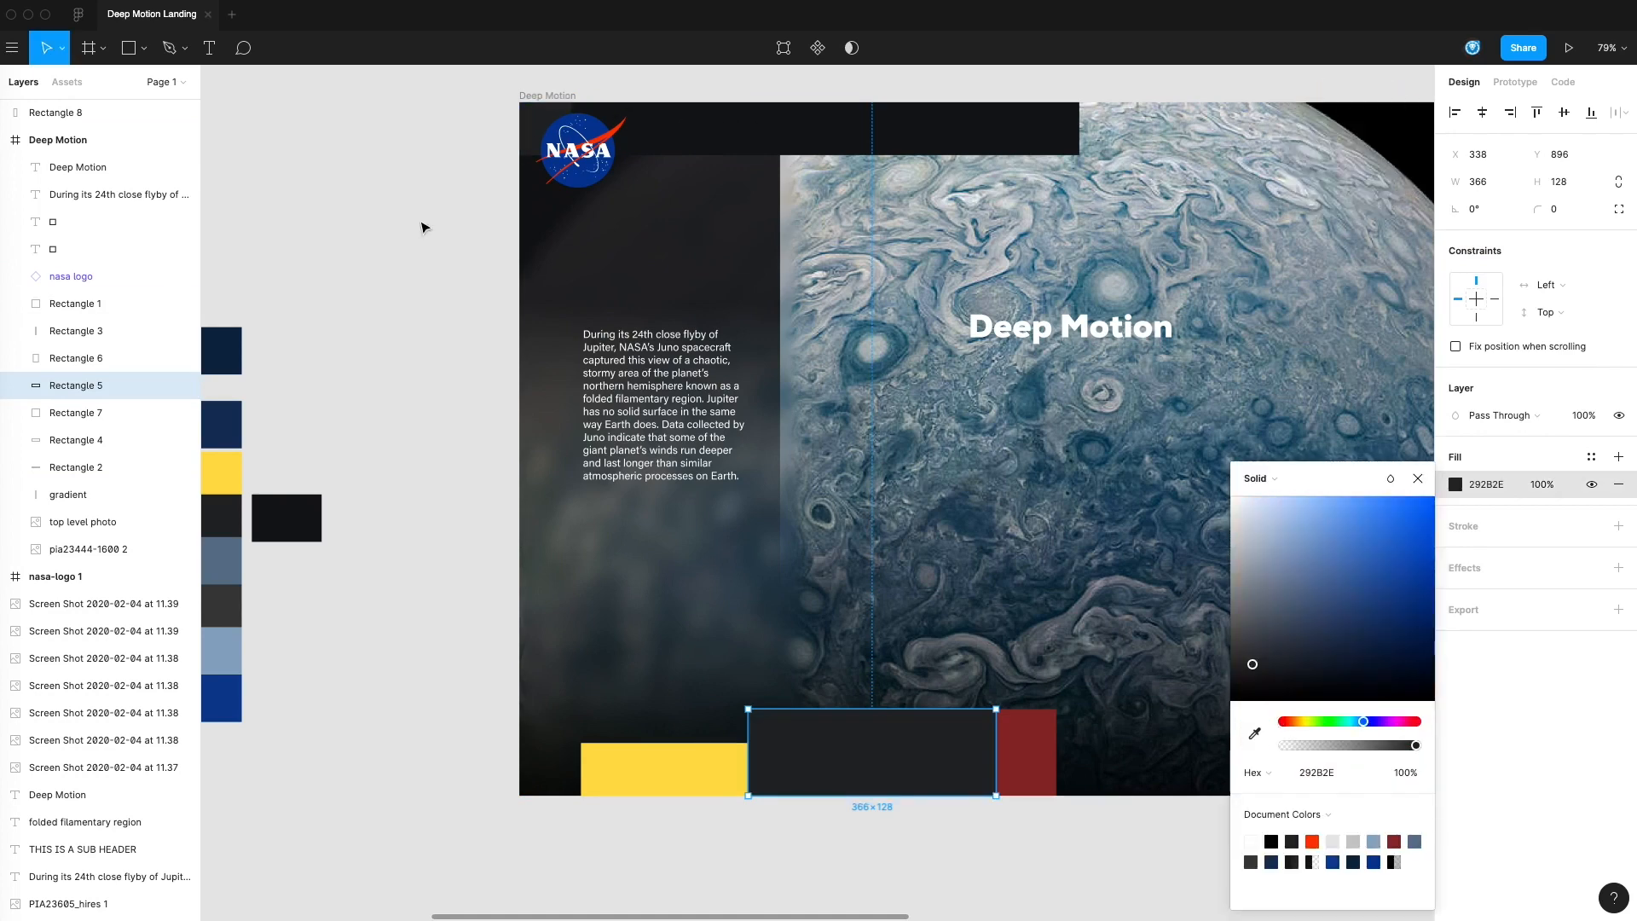
left_click(424, 227)
Add a text label reading MISSIONS in the dark header bar beside the NASA logo
left_click_drag(1056, 482, 940, 280)
scroll(940, 279, "up", 5)
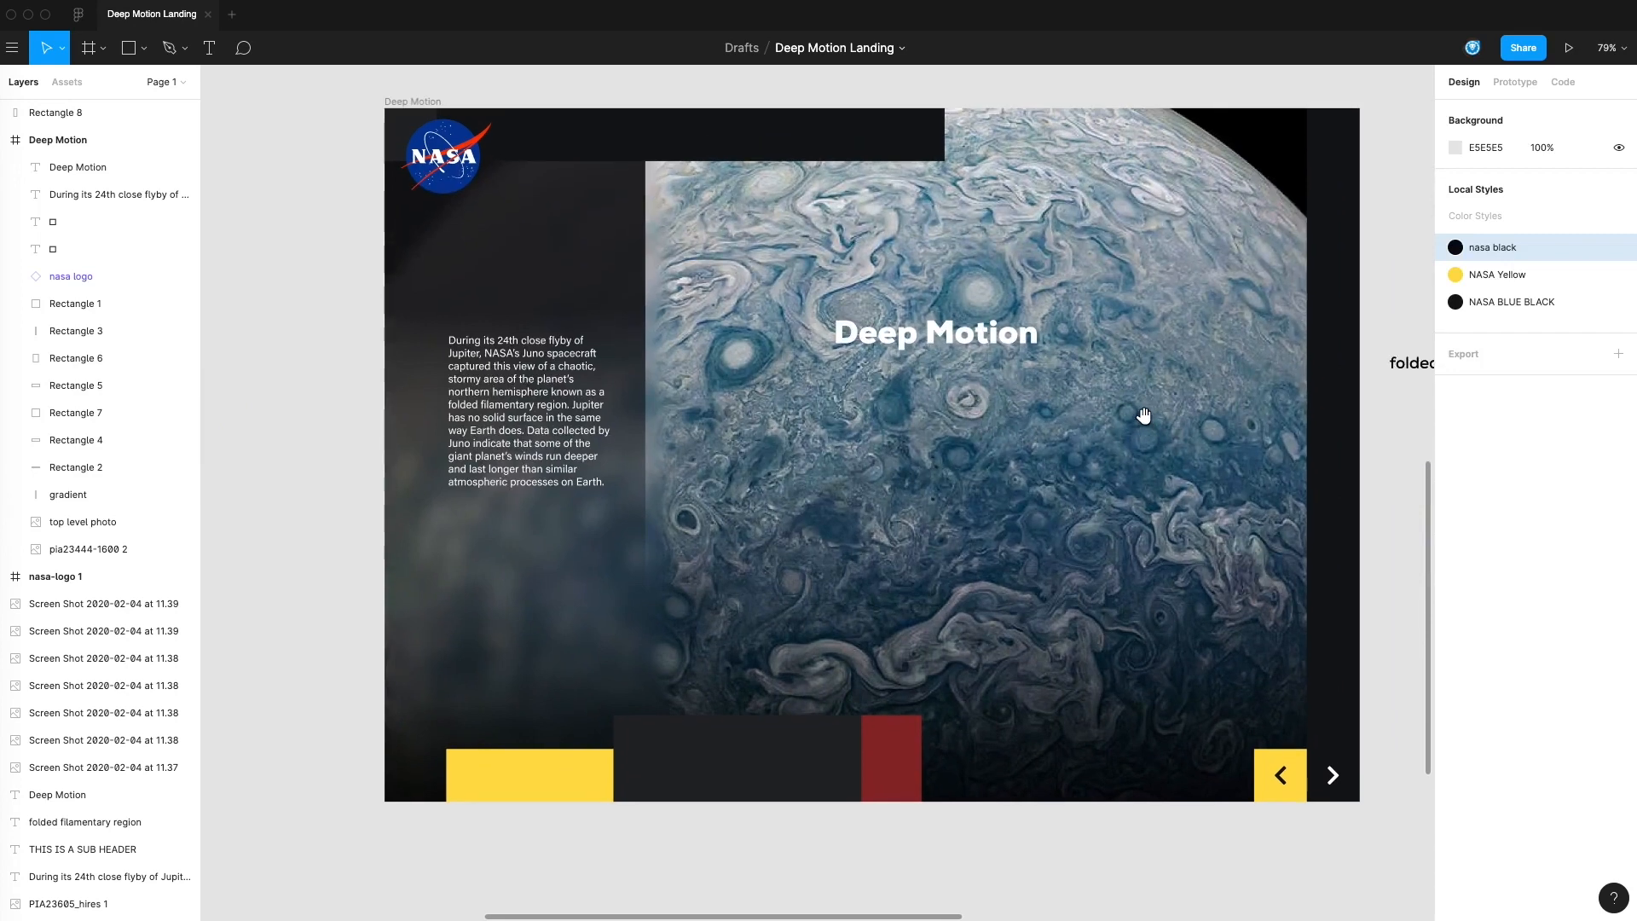
left_click_drag(1143, 415, 1149, 408)
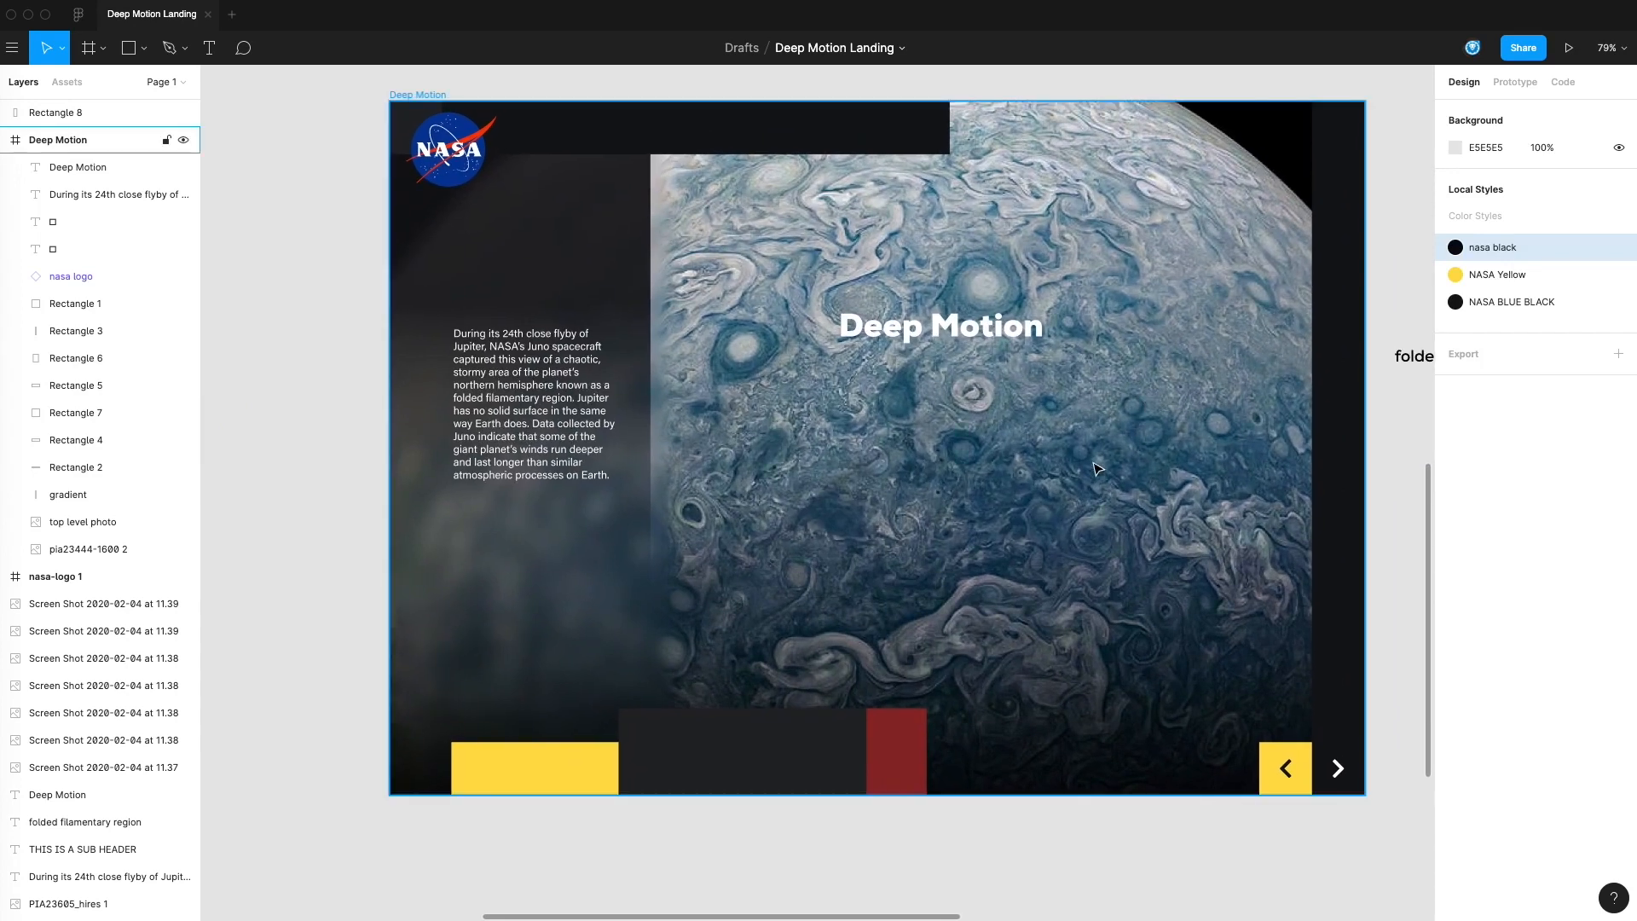
left_click(209, 48)
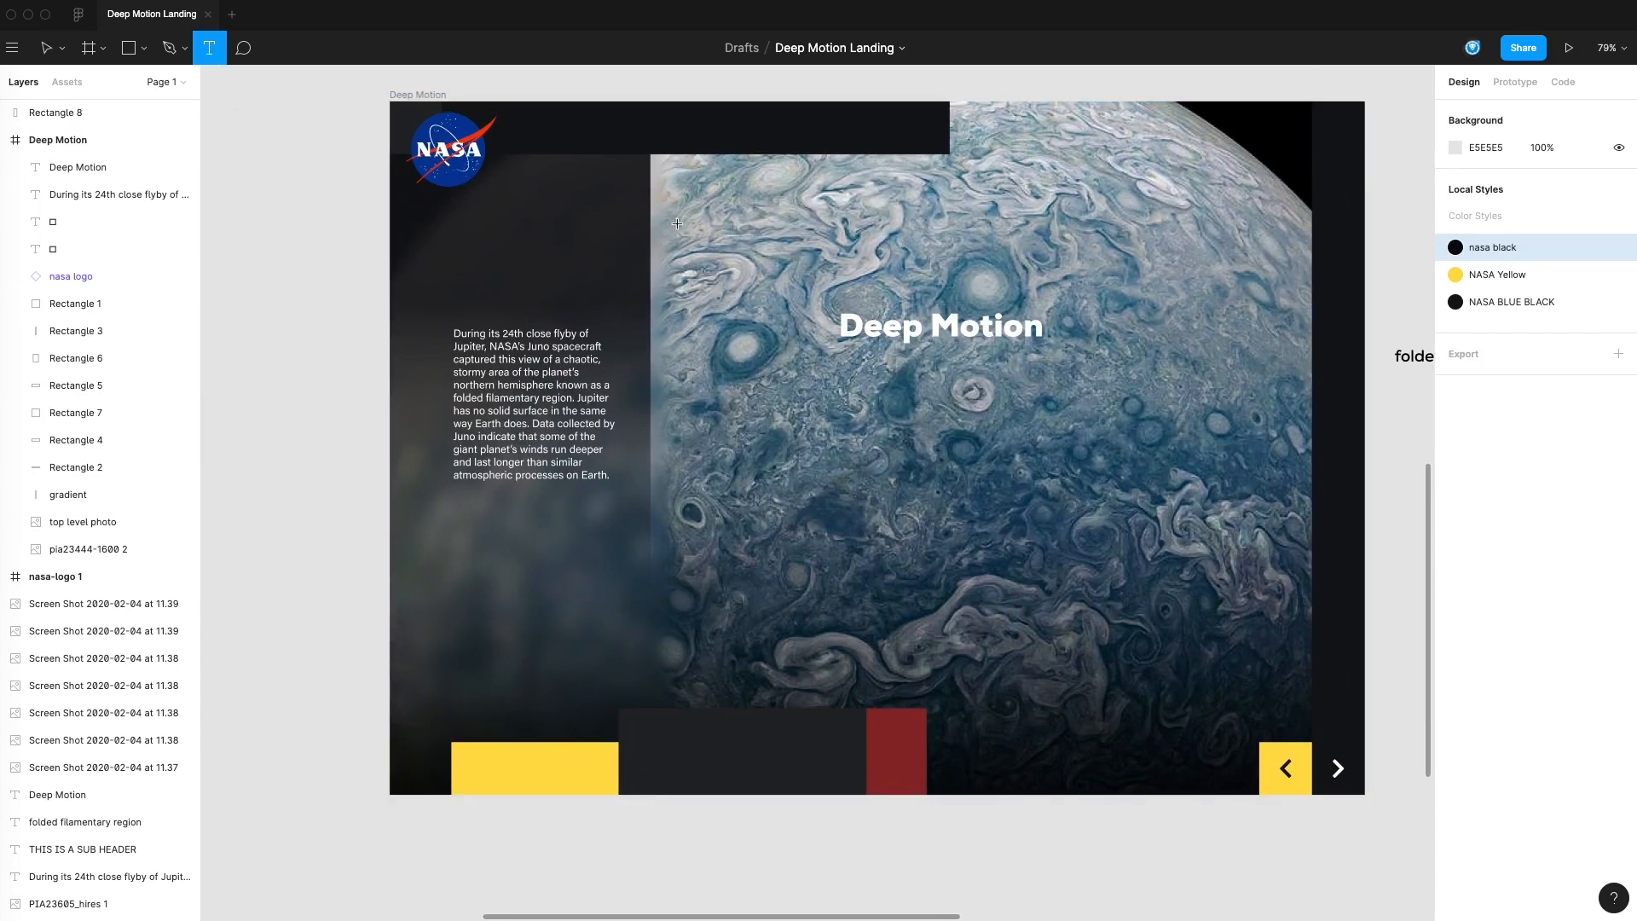
left_click(585, 136)
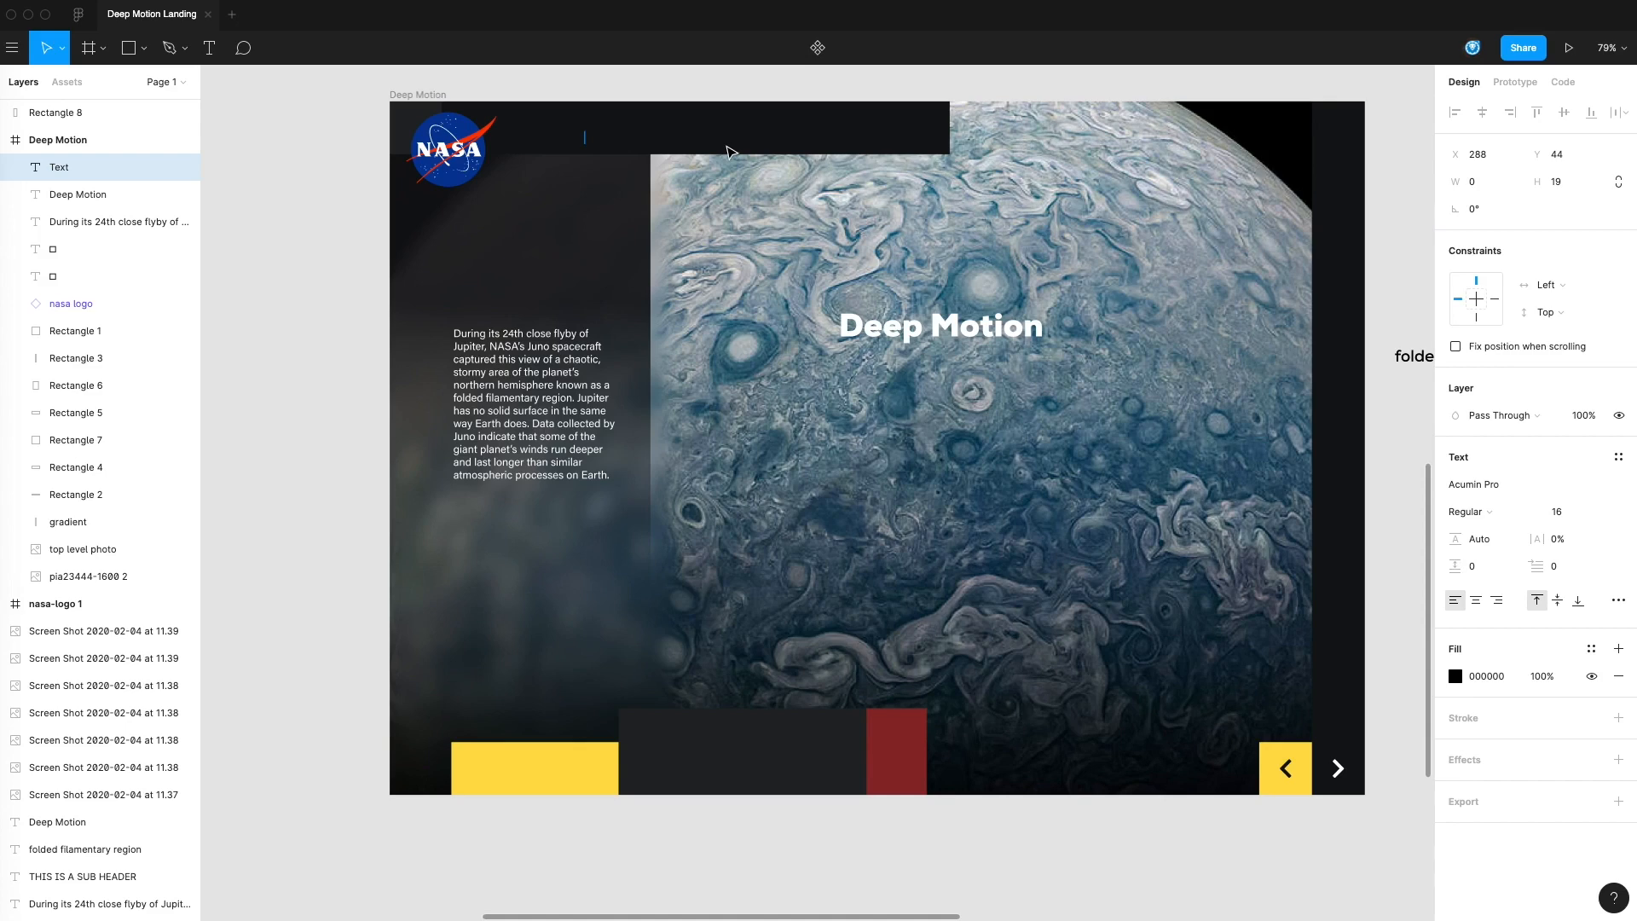
type("MISSIONS")
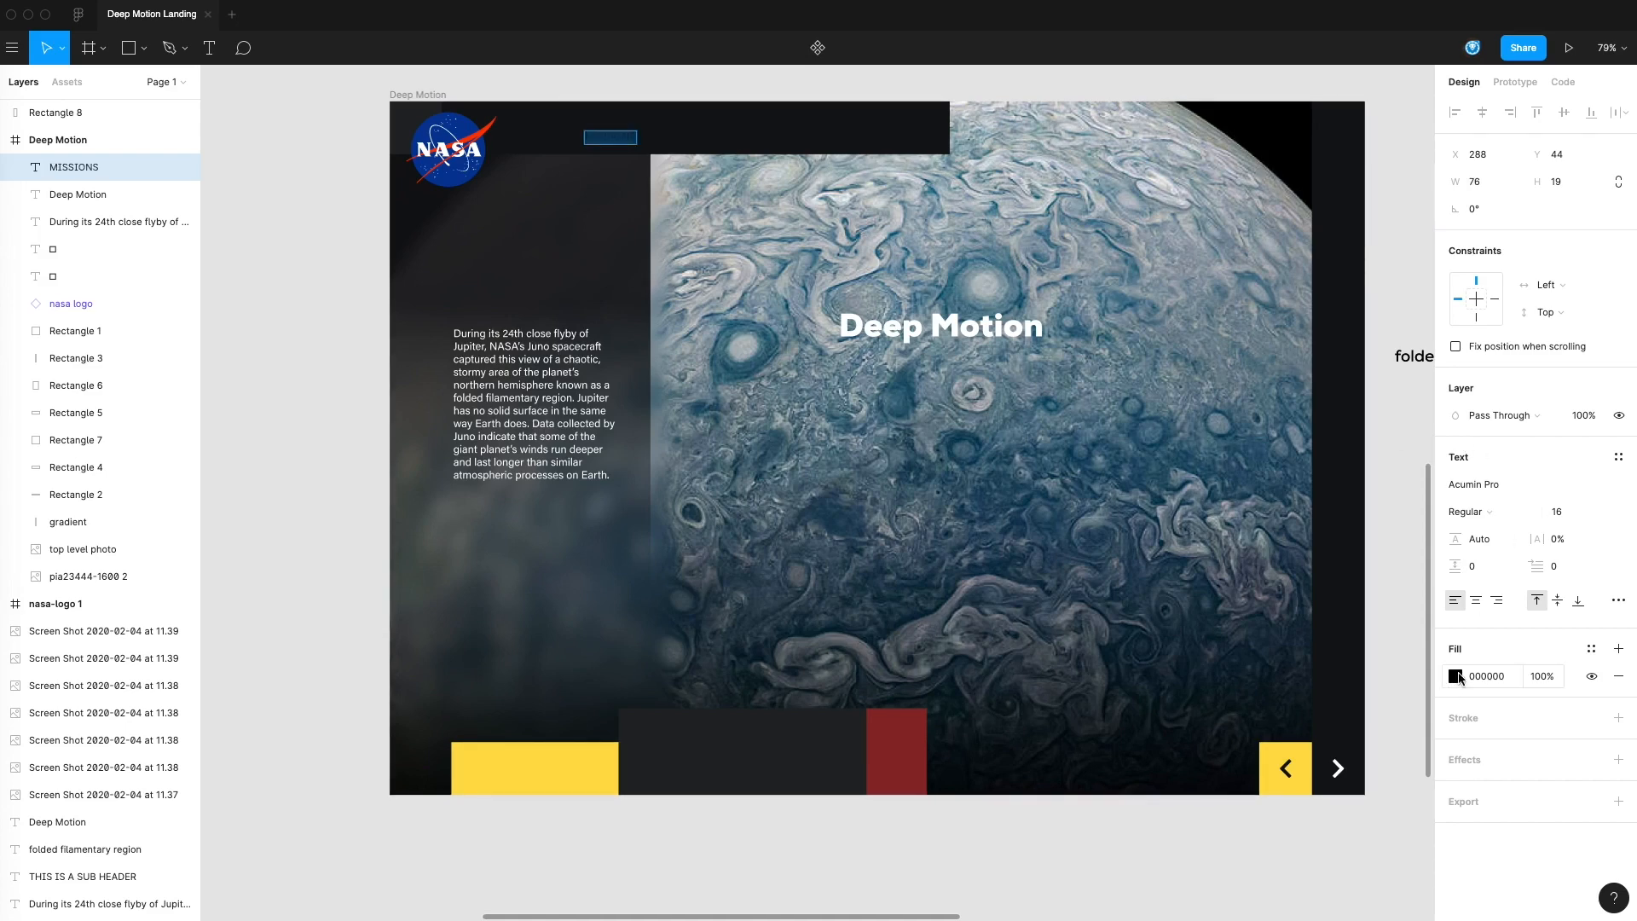
Apply the #FFFFFF color style to the MISSIONS label
left_click(1456, 677)
left_click(1418, 479)
left_click(1592, 649)
left_click(1470, 782)
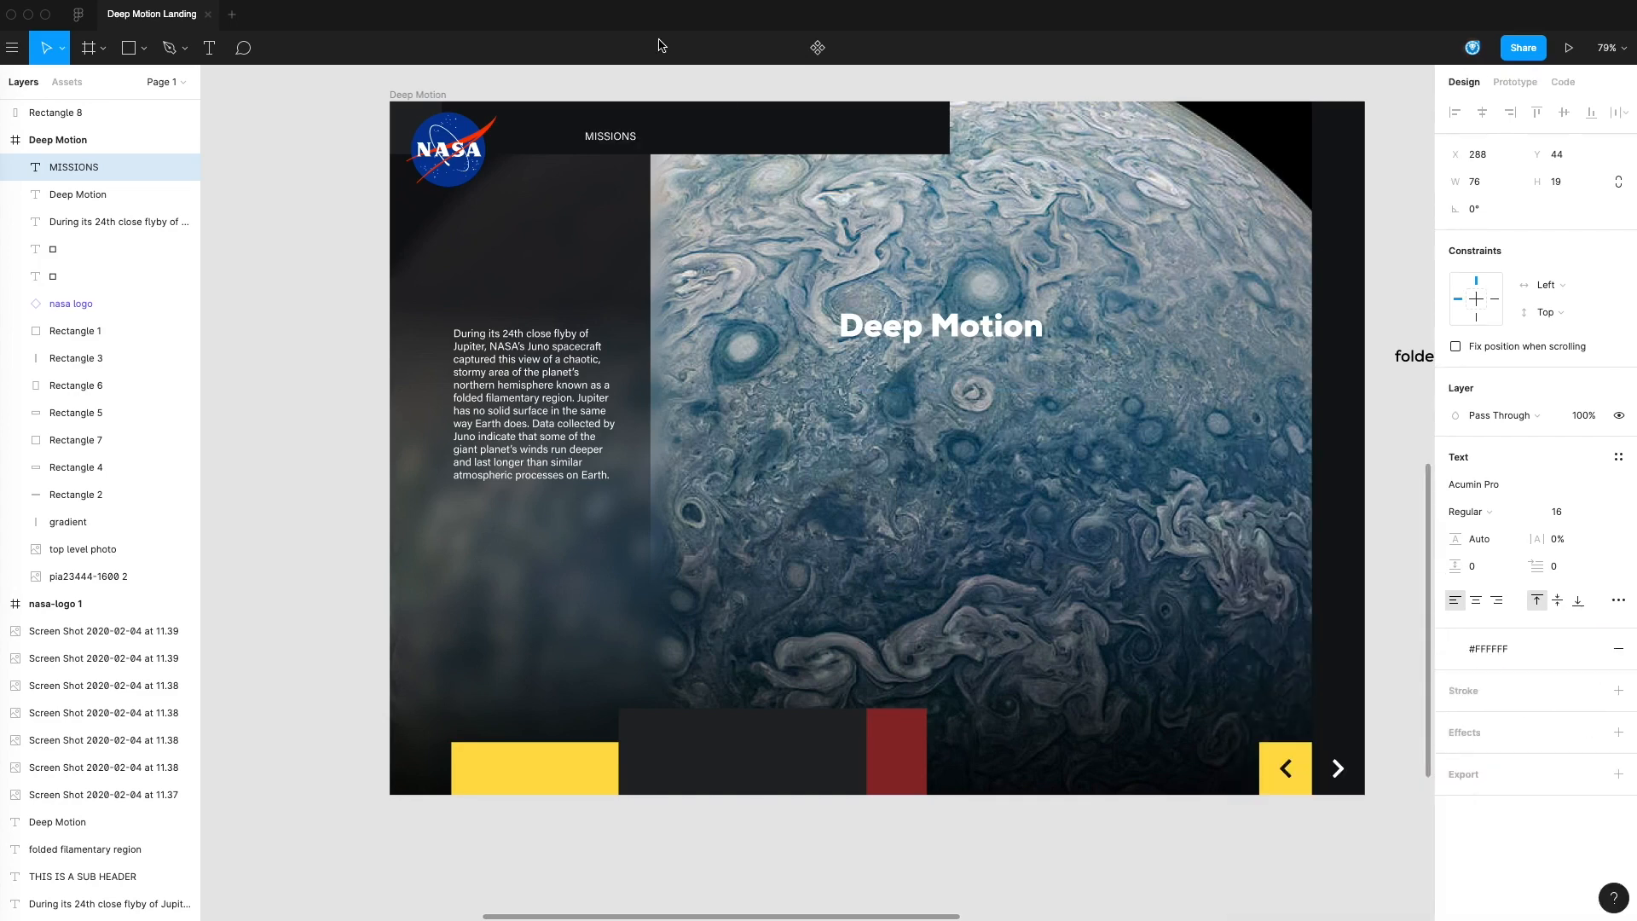
Change the font of the MISSIONS label in the header bar to Nexa Bold
double_click(628, 135)
left_click(1501, 482)
type("Nexa b")
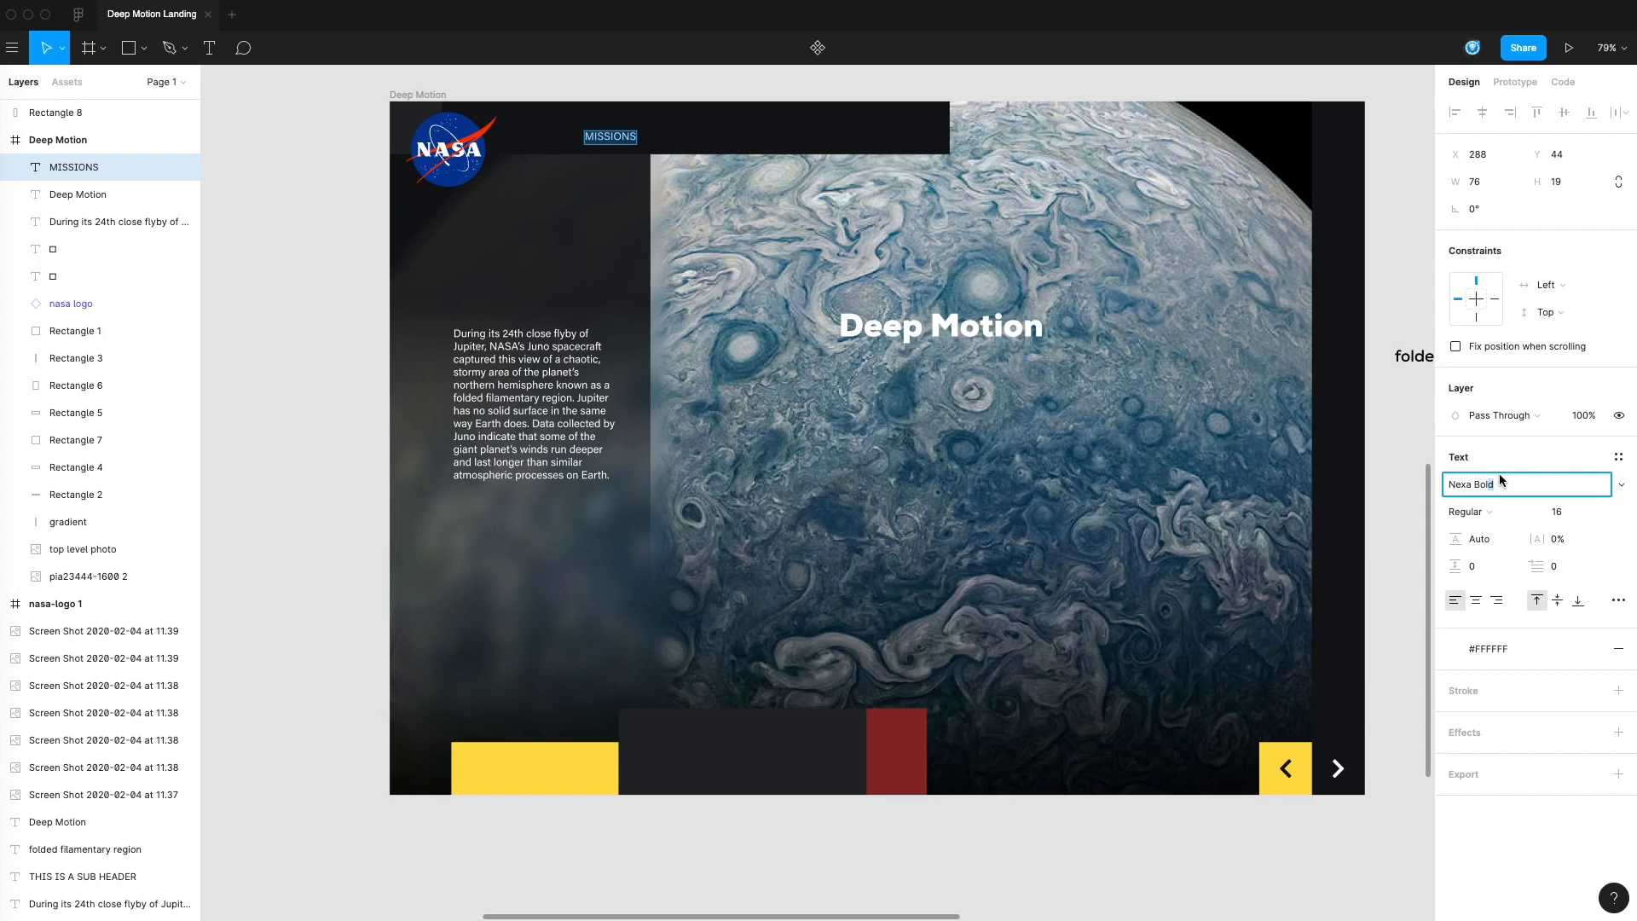
key("Return")
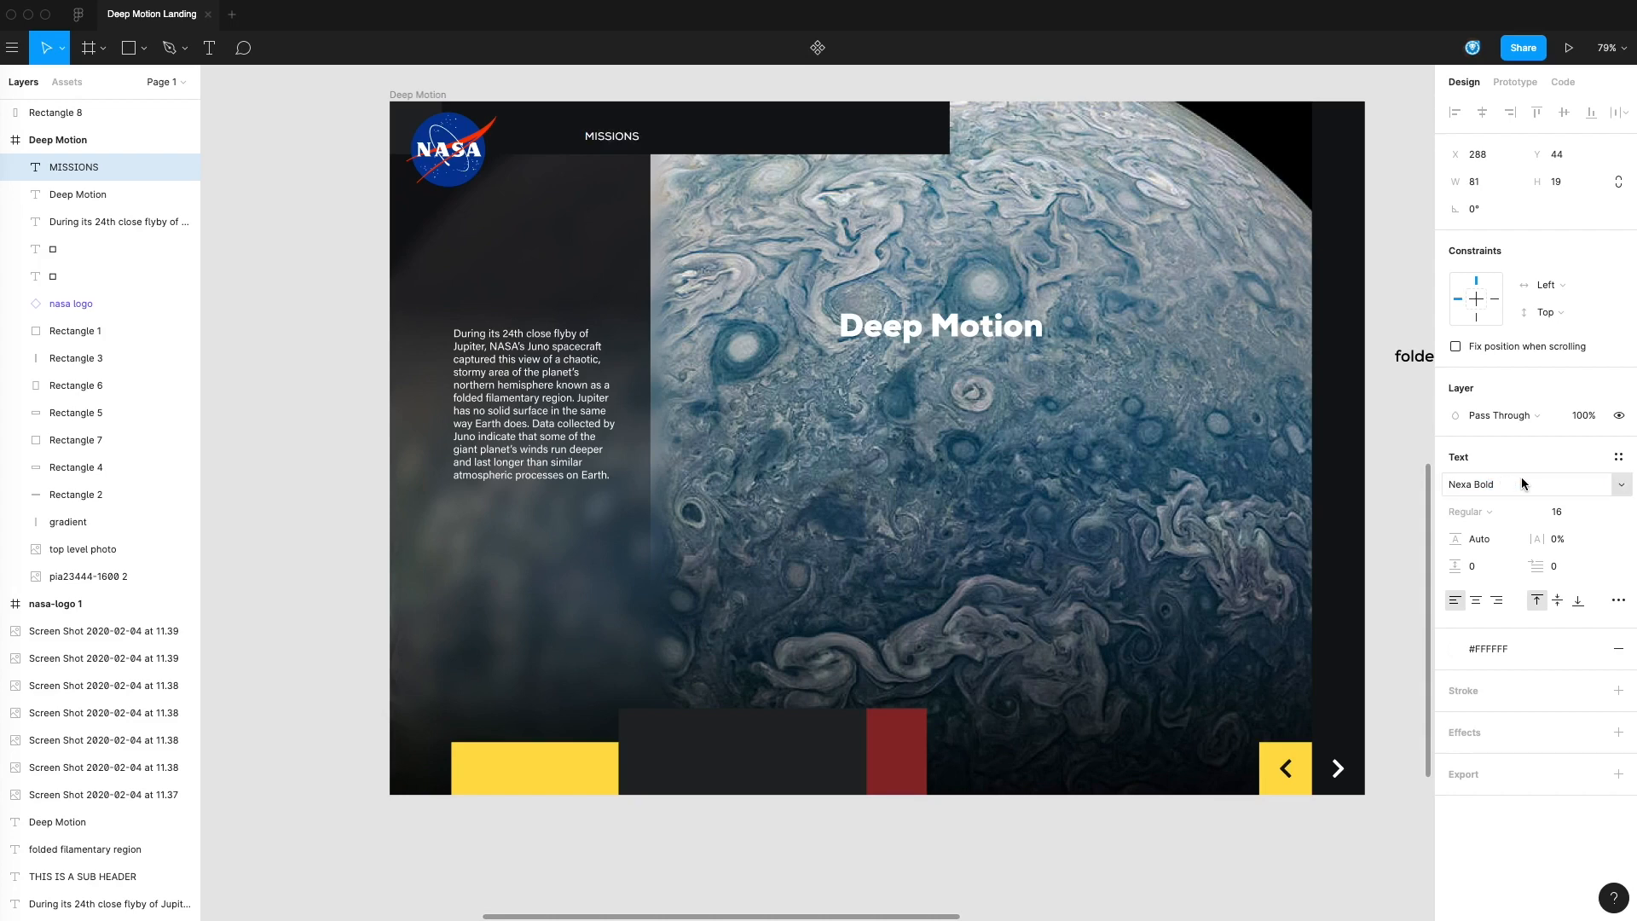
Move the MISSIONS label to about X 257, Y 32 in the header bar and center-align its text
double_click(632, 137)
key("Escape")
left_click_drag(618, 139, 597, 130)
left_click(1476, 600)
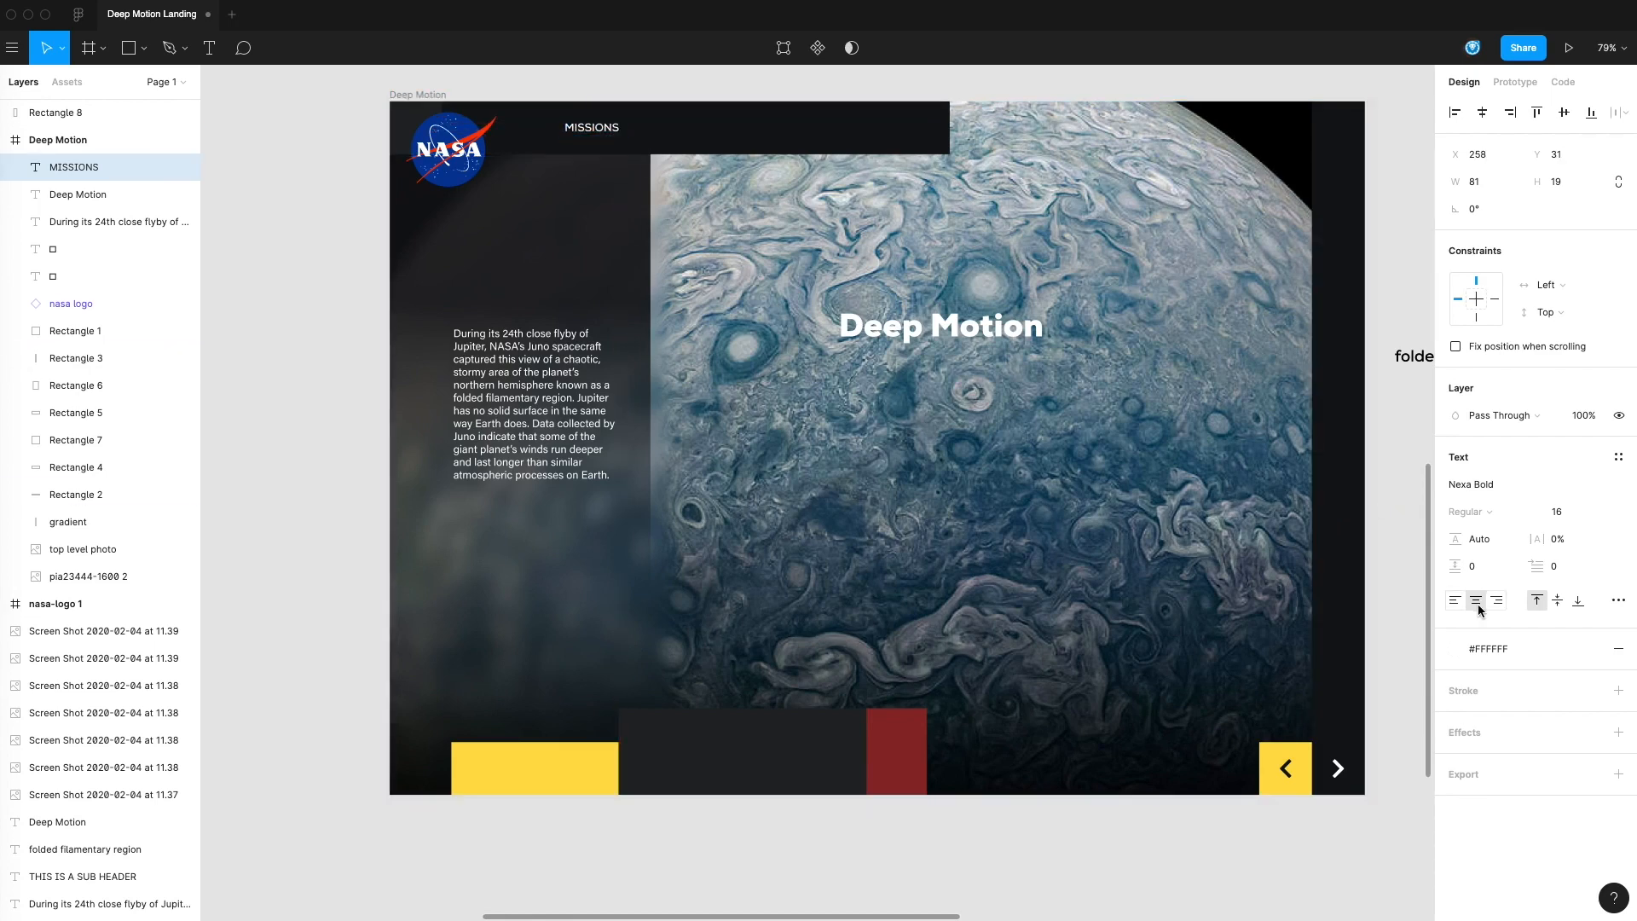
left_click(652, 83)
left_click_drag(596, 132, 594, 133)
left_click(621, 100)
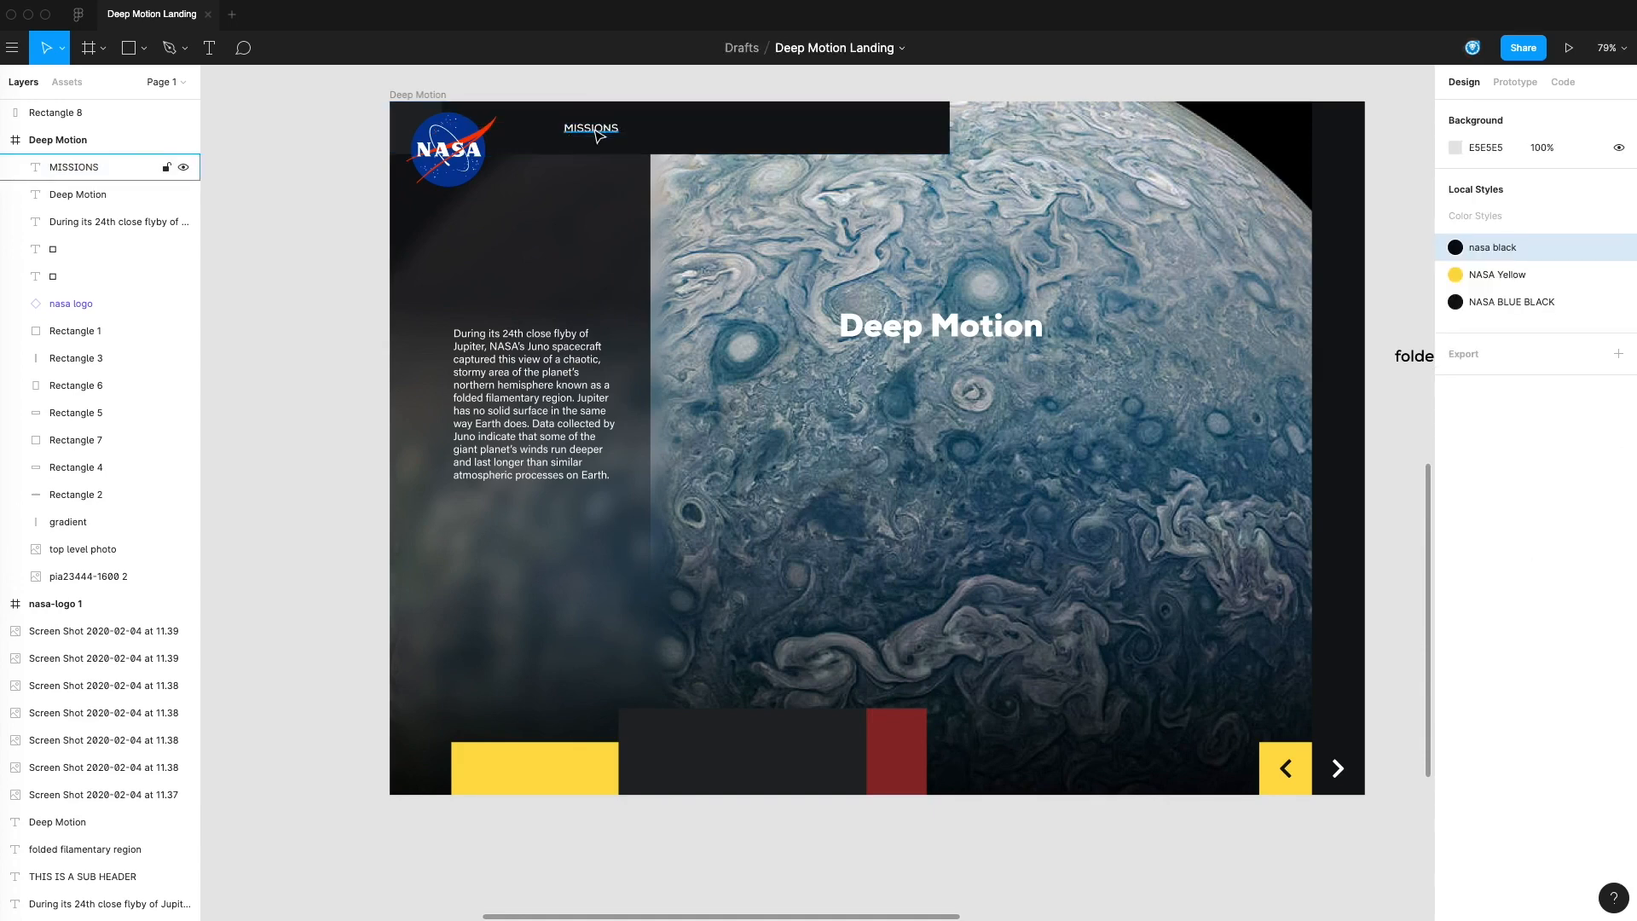
Set the letter spacing of the MISSIONS label to 5%
left_click(597, 134)
left_click(1559, 542)
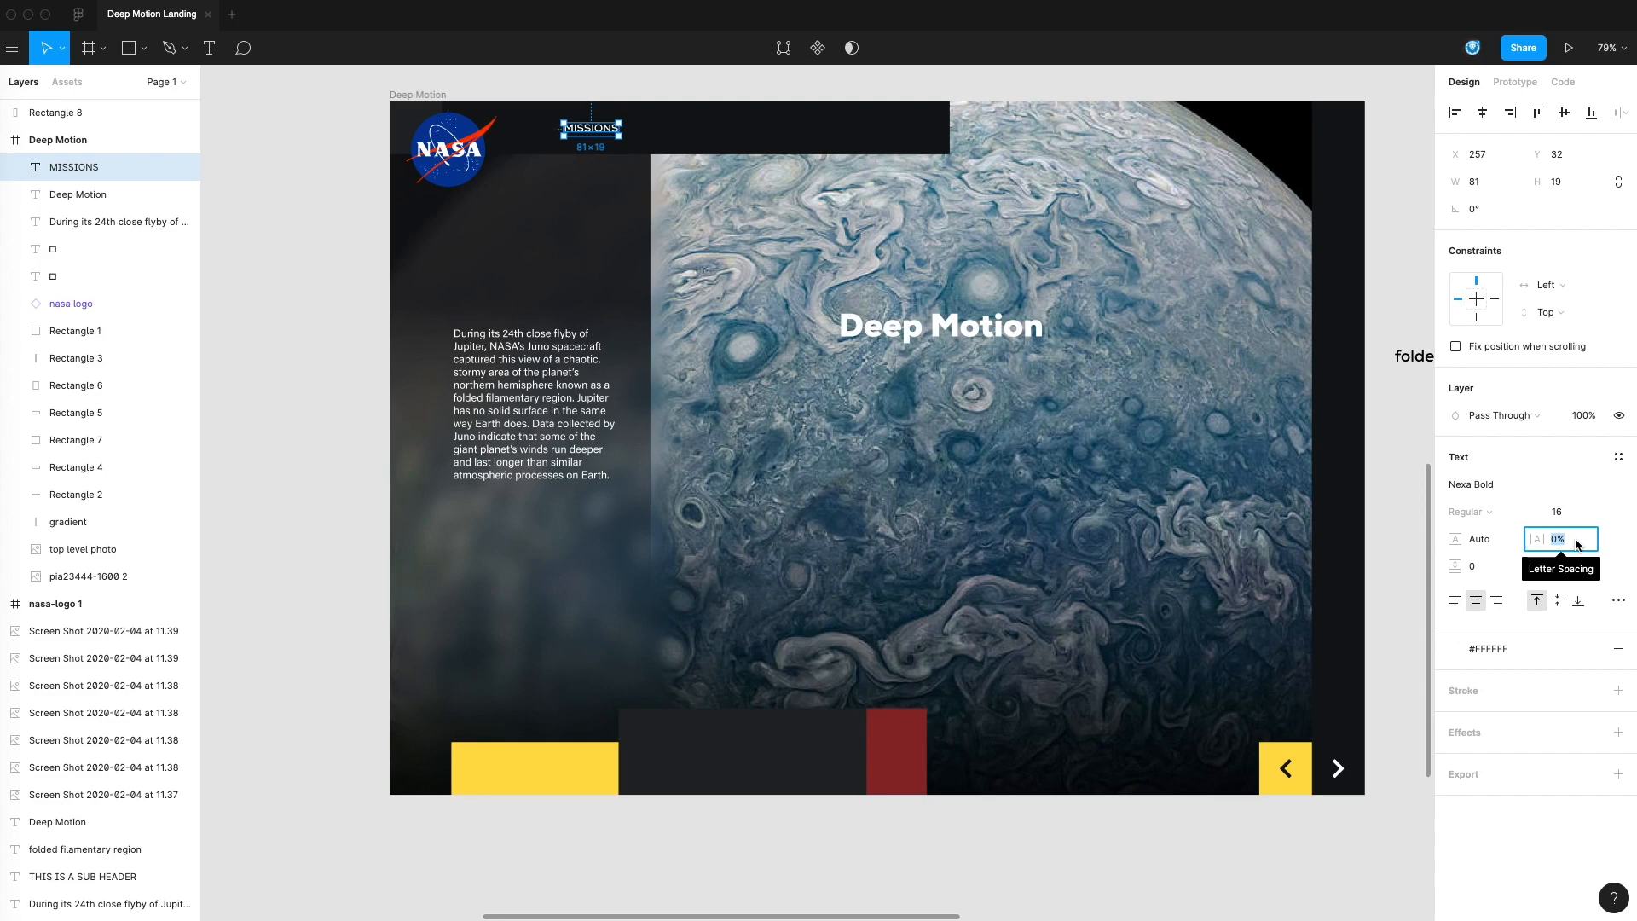
type("10")
key("Return")
key("Down")
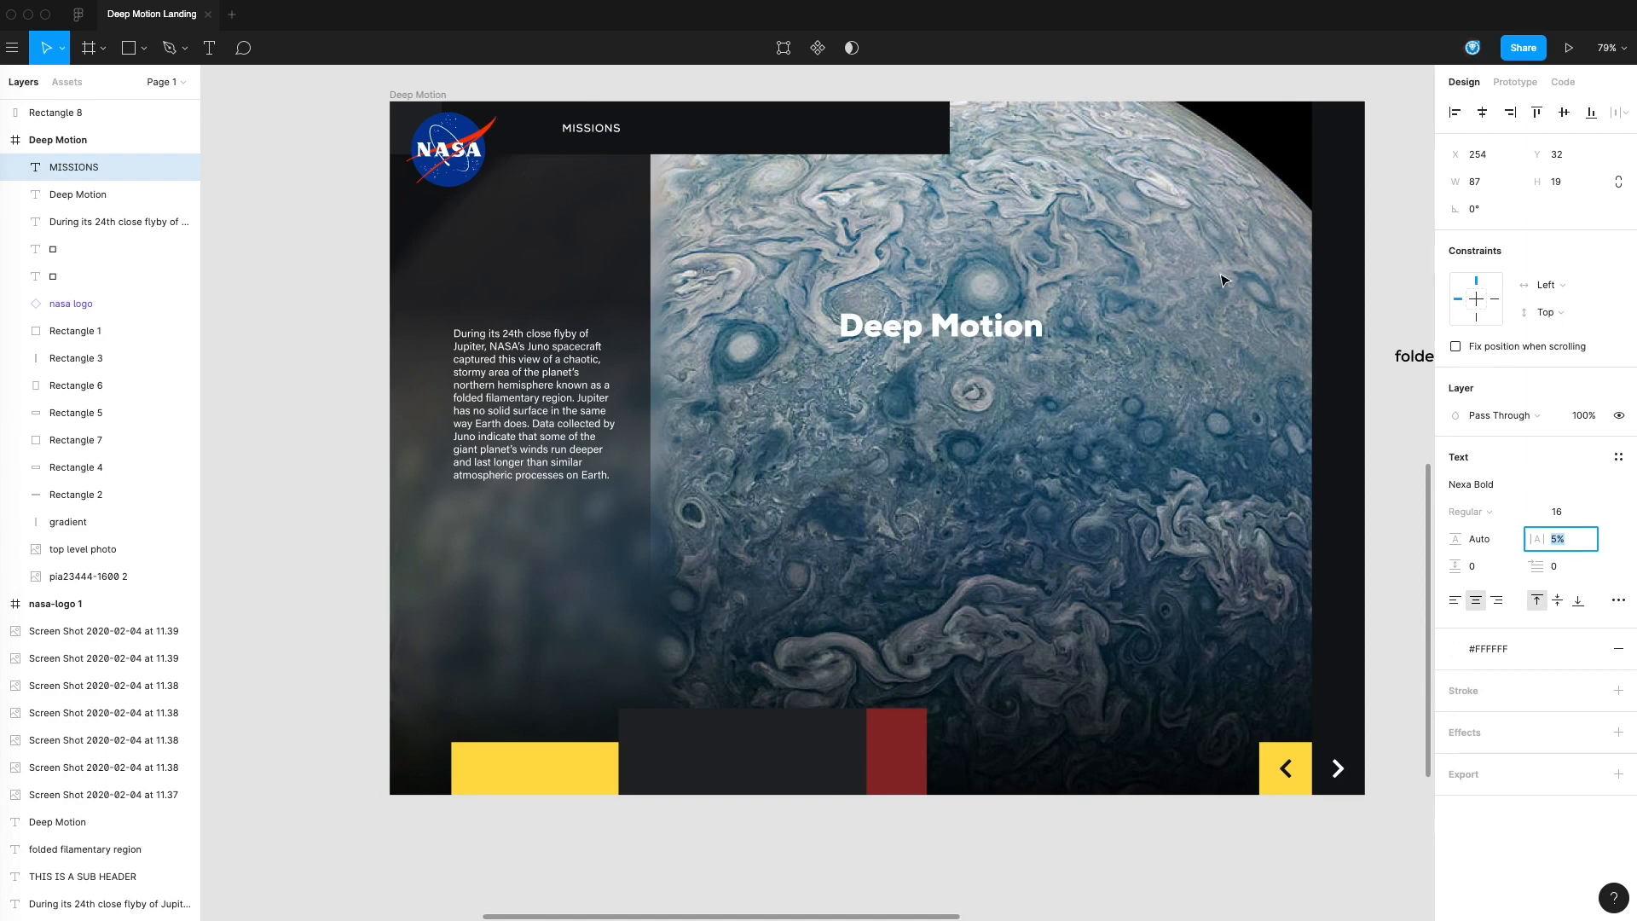
left_click(625, 83)
left_click_drag(594, 138, 696, 99)
left_click(642, 85)
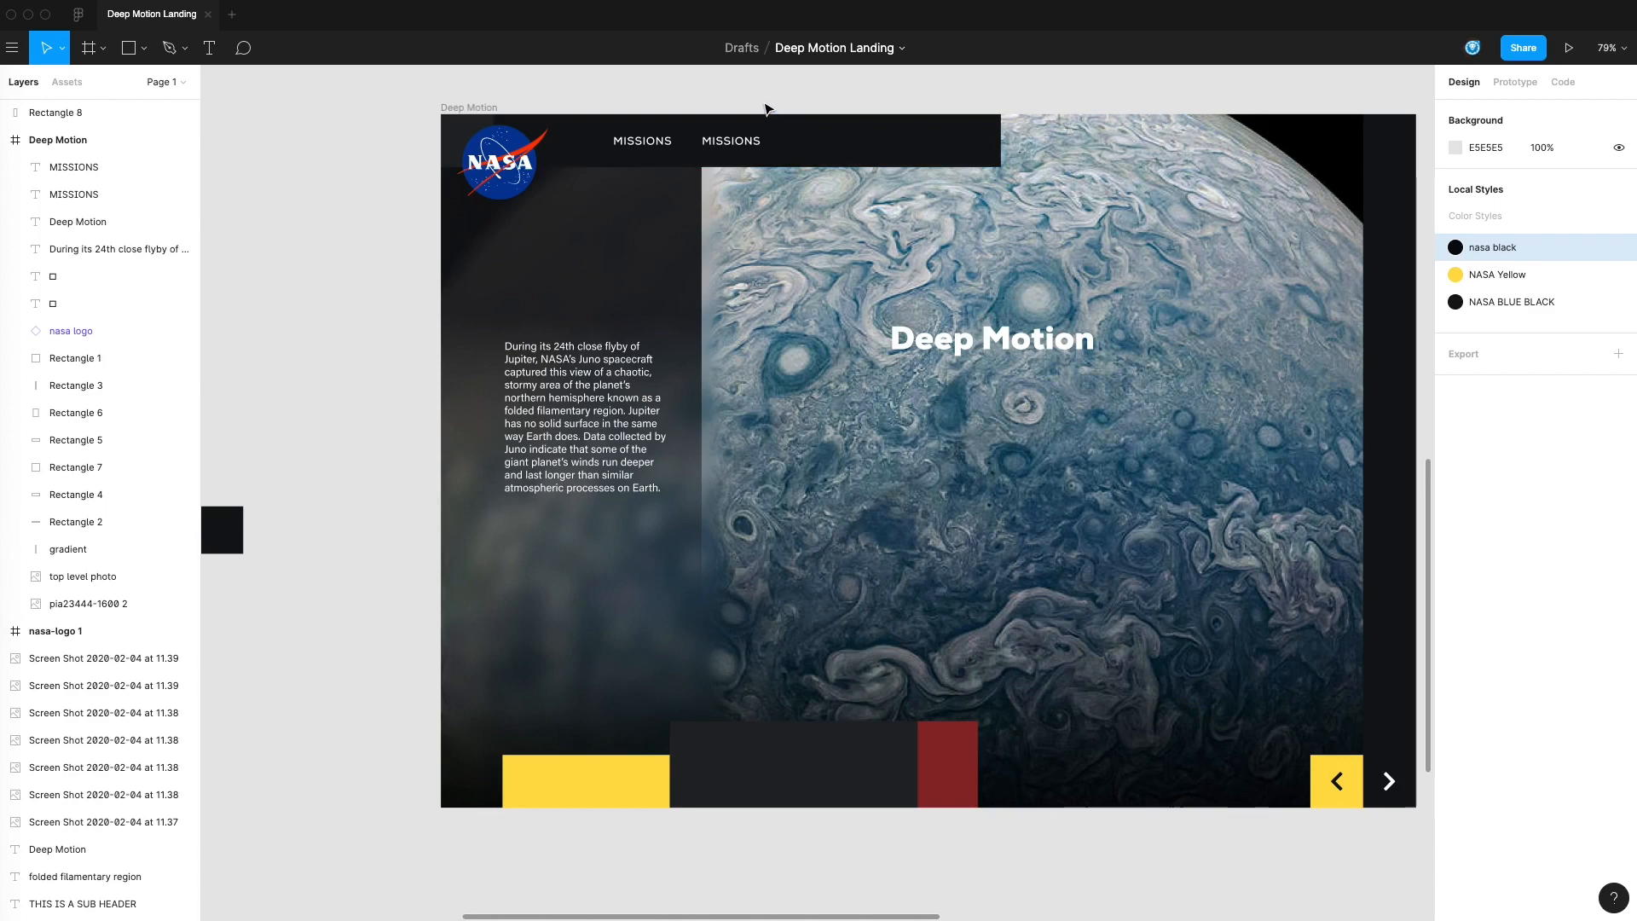
left_click(743, 147)
key("Delete")
Turn the MISSIONS label into a component and add horizontal auto layout to it
left_click(668, 145)
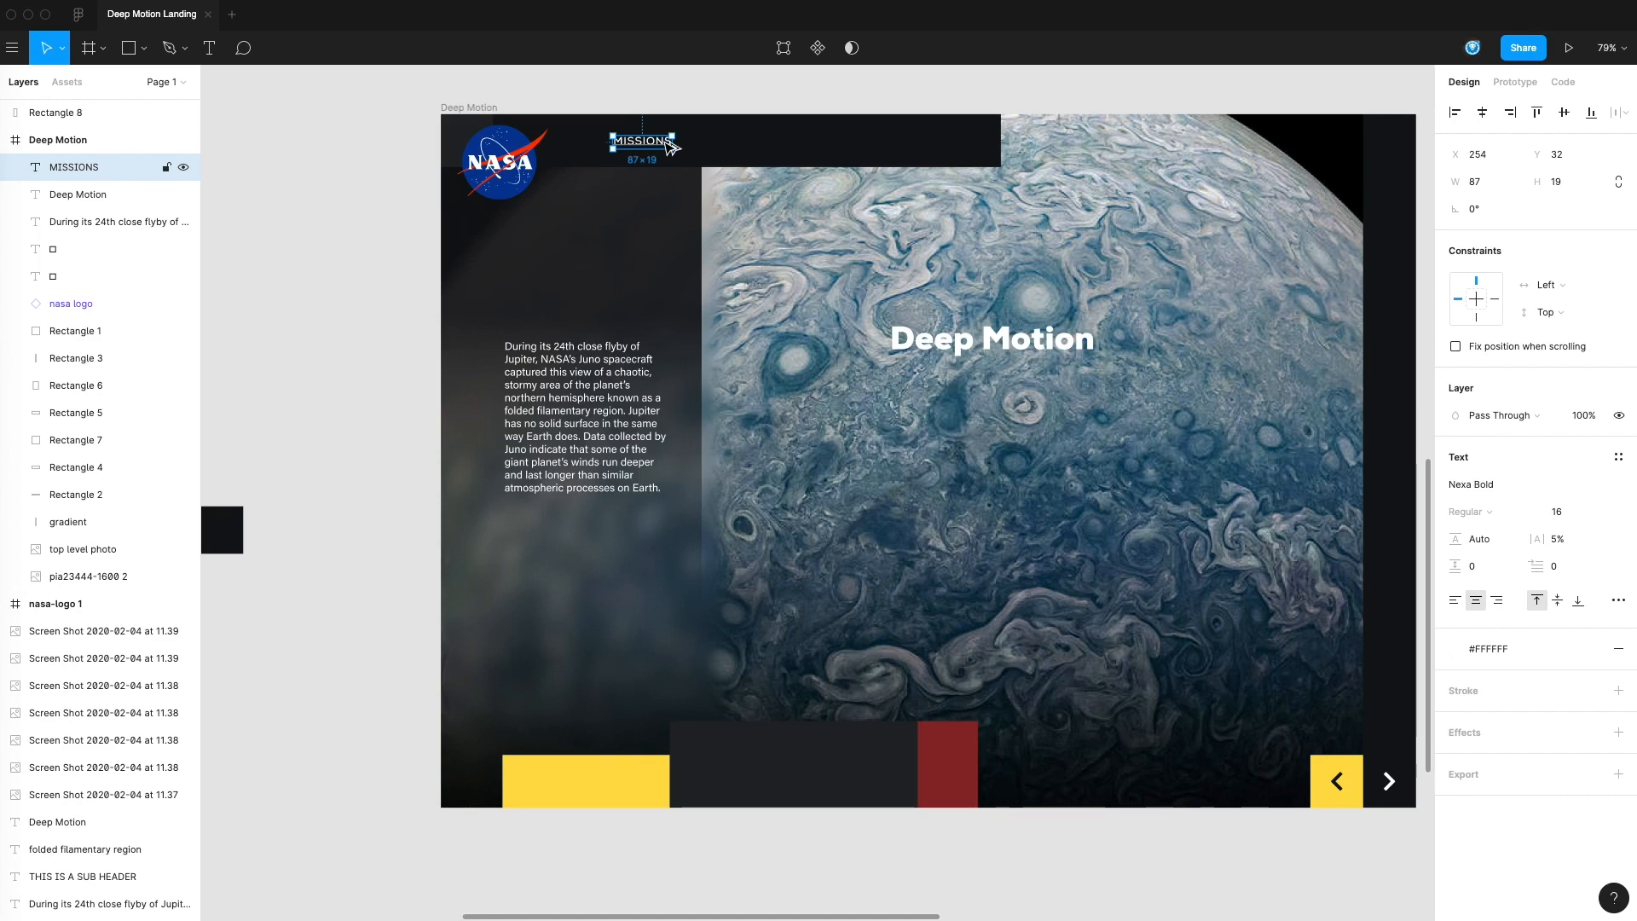
key("super+alt+k")
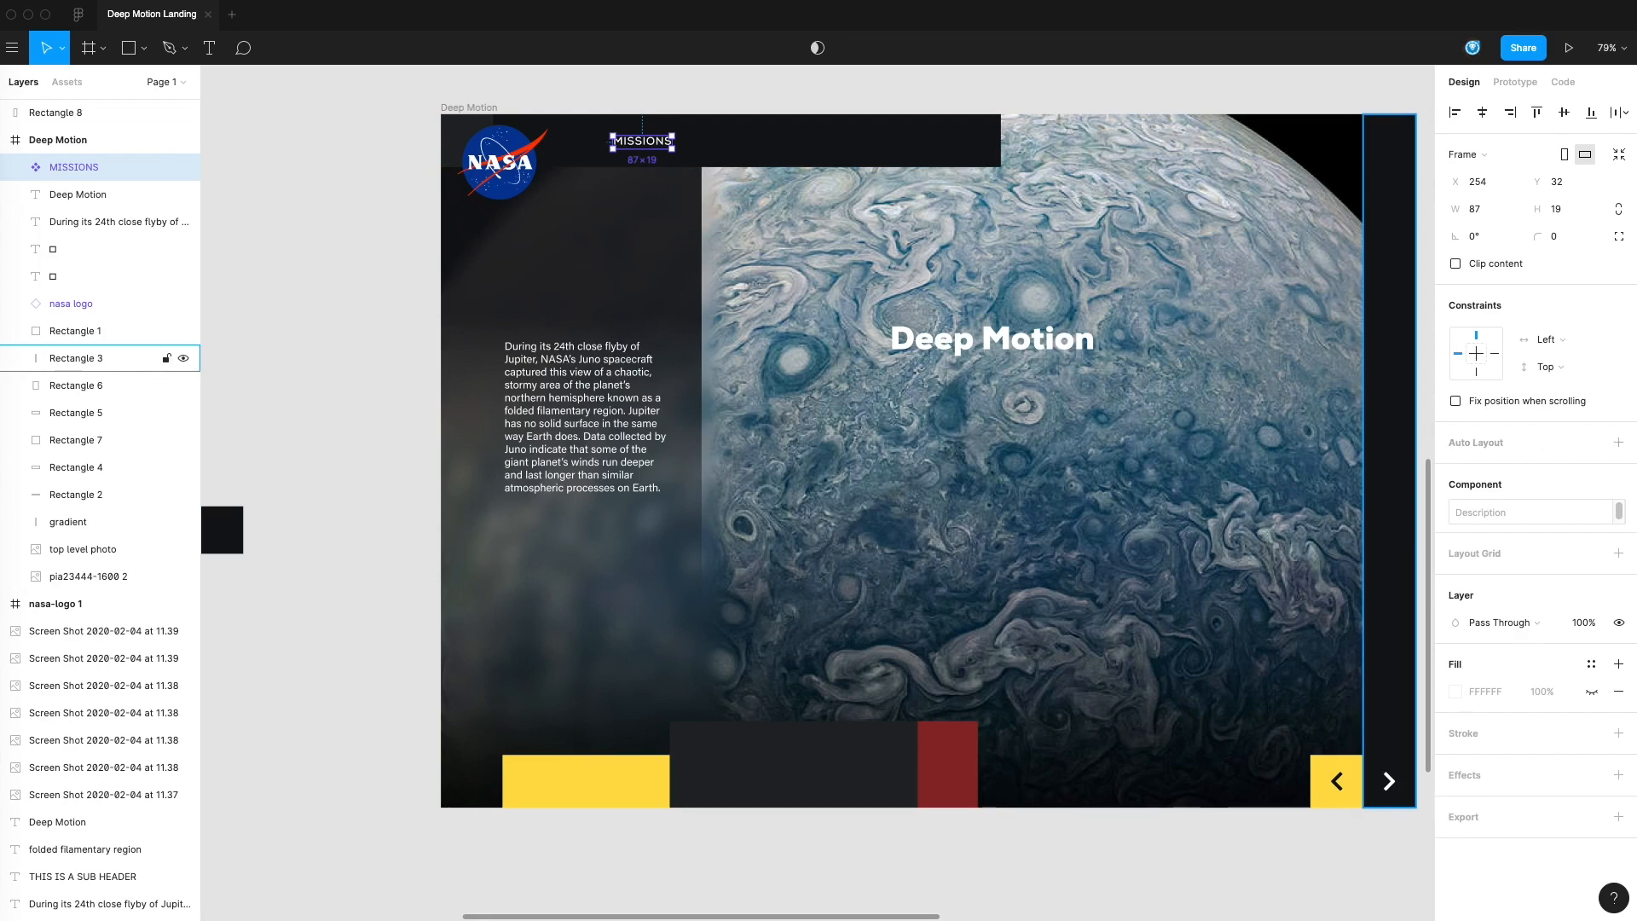
left_click(1618, 443)
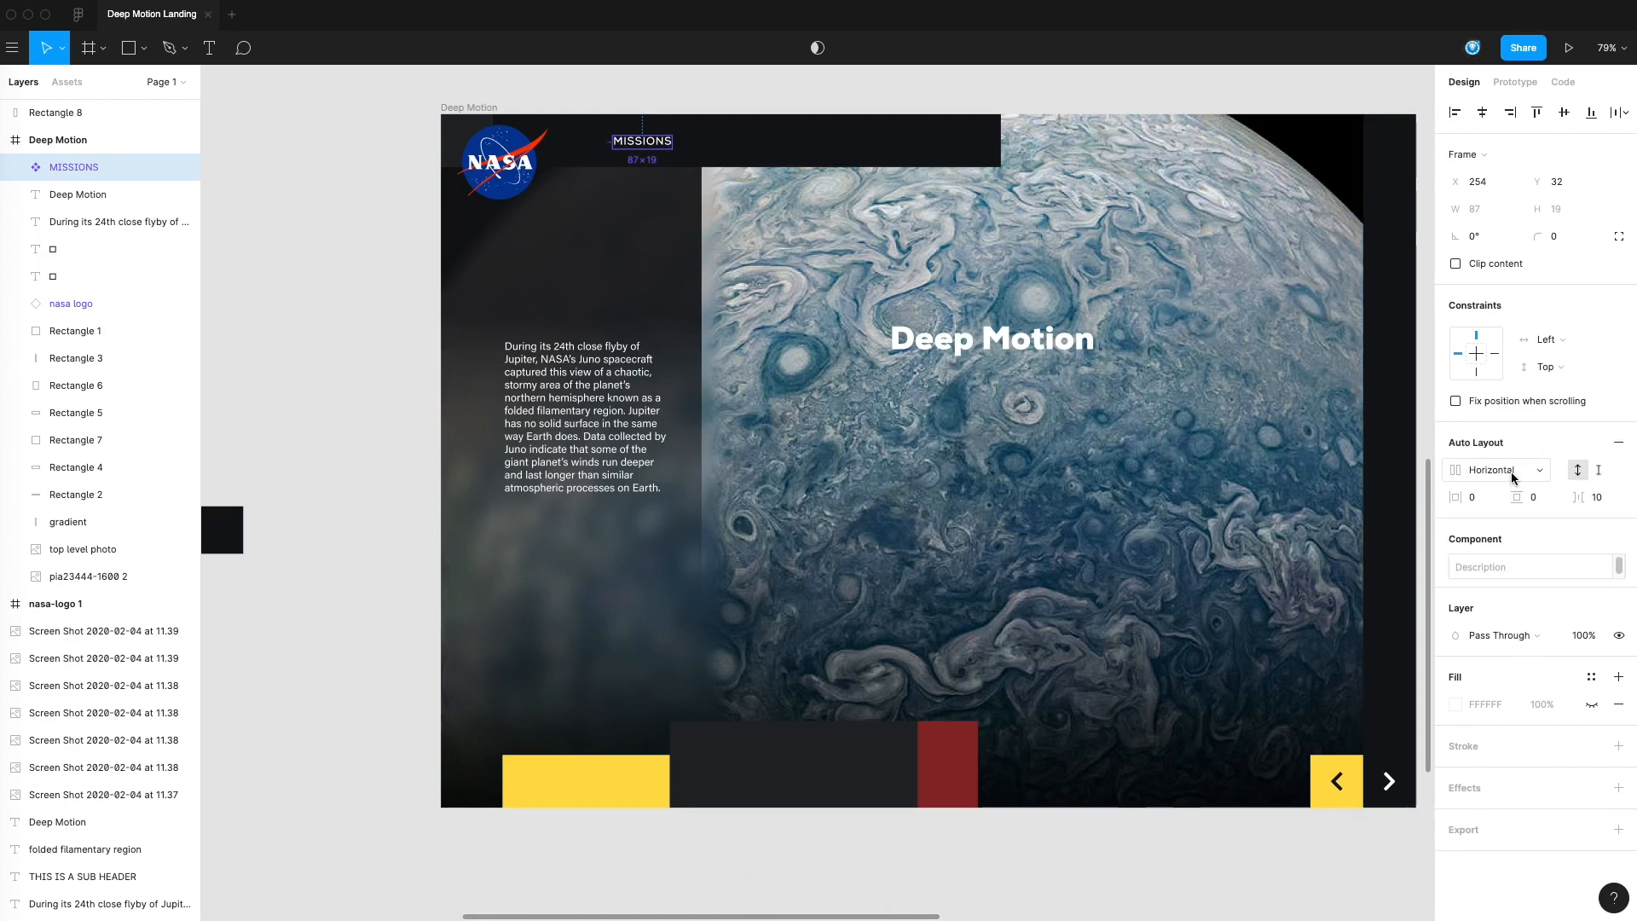
left_click(1488, 472)
left_click(1566, 450)
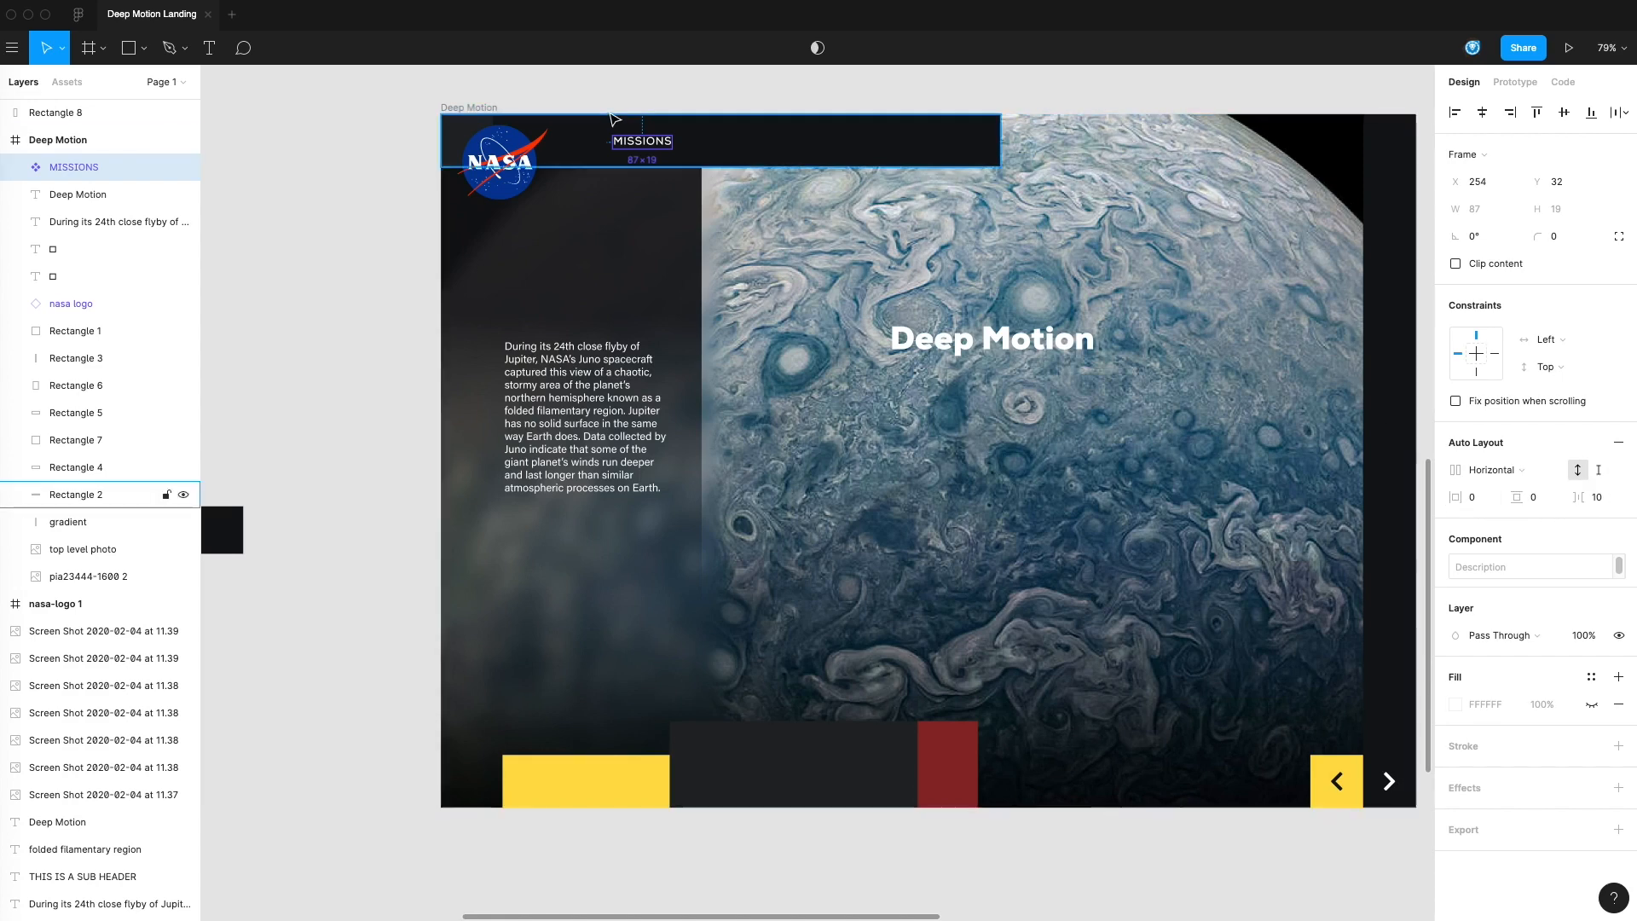
Replace the text inside the MISSIONS component with MENU ITEM
left_click(647, 111)
left_click(659, 146)
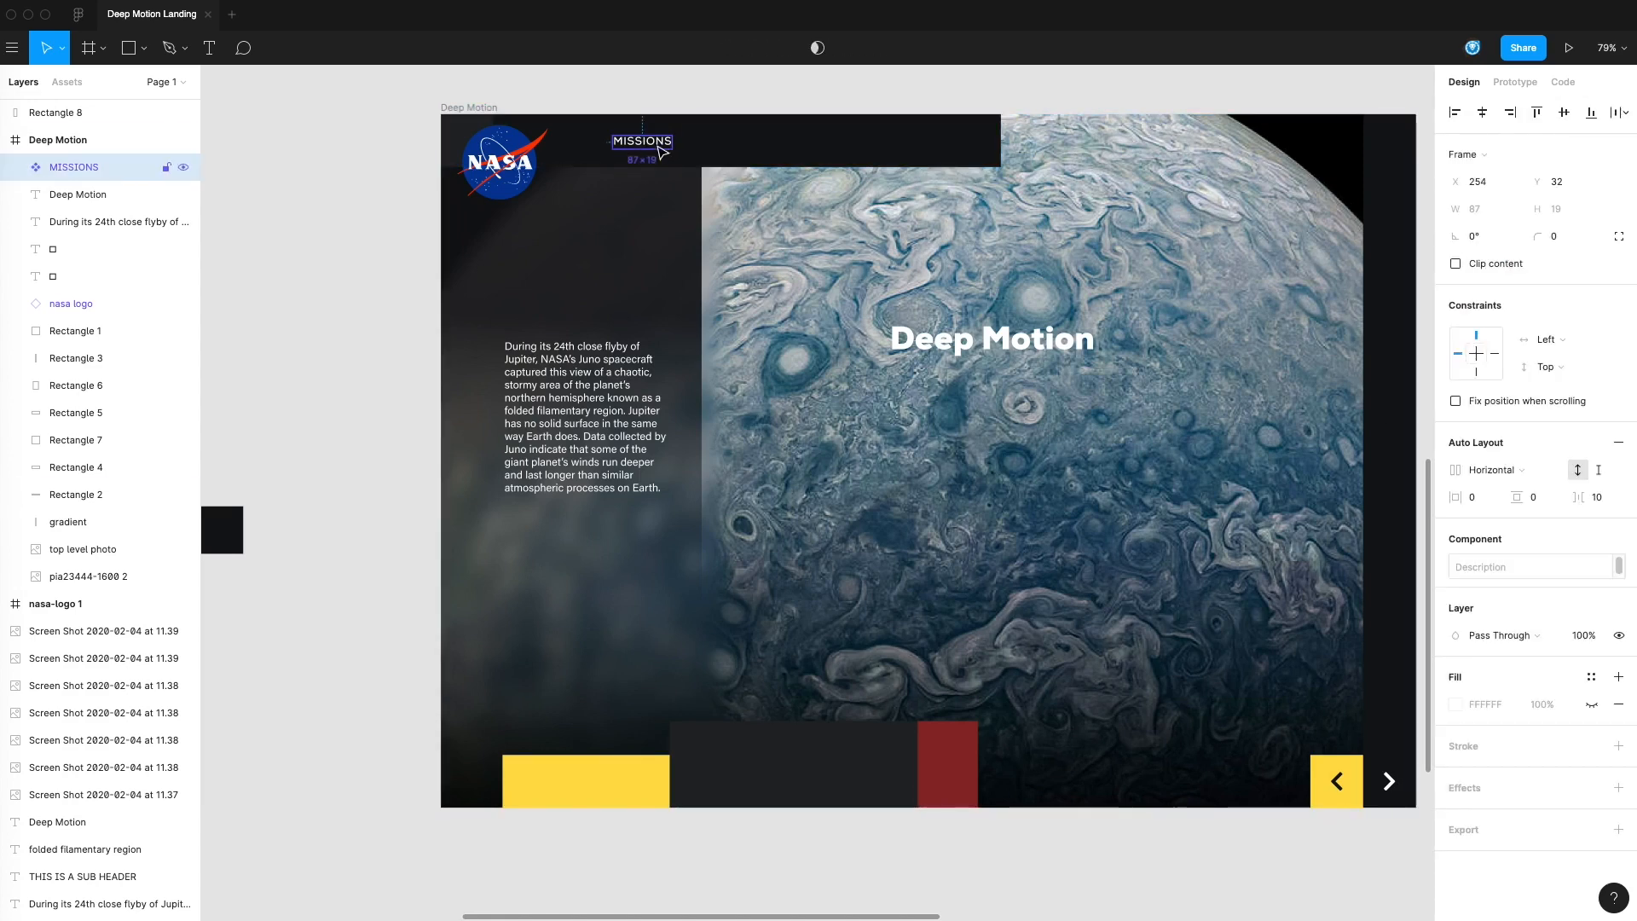
double_click(653, 147)
left_click(665, 100)
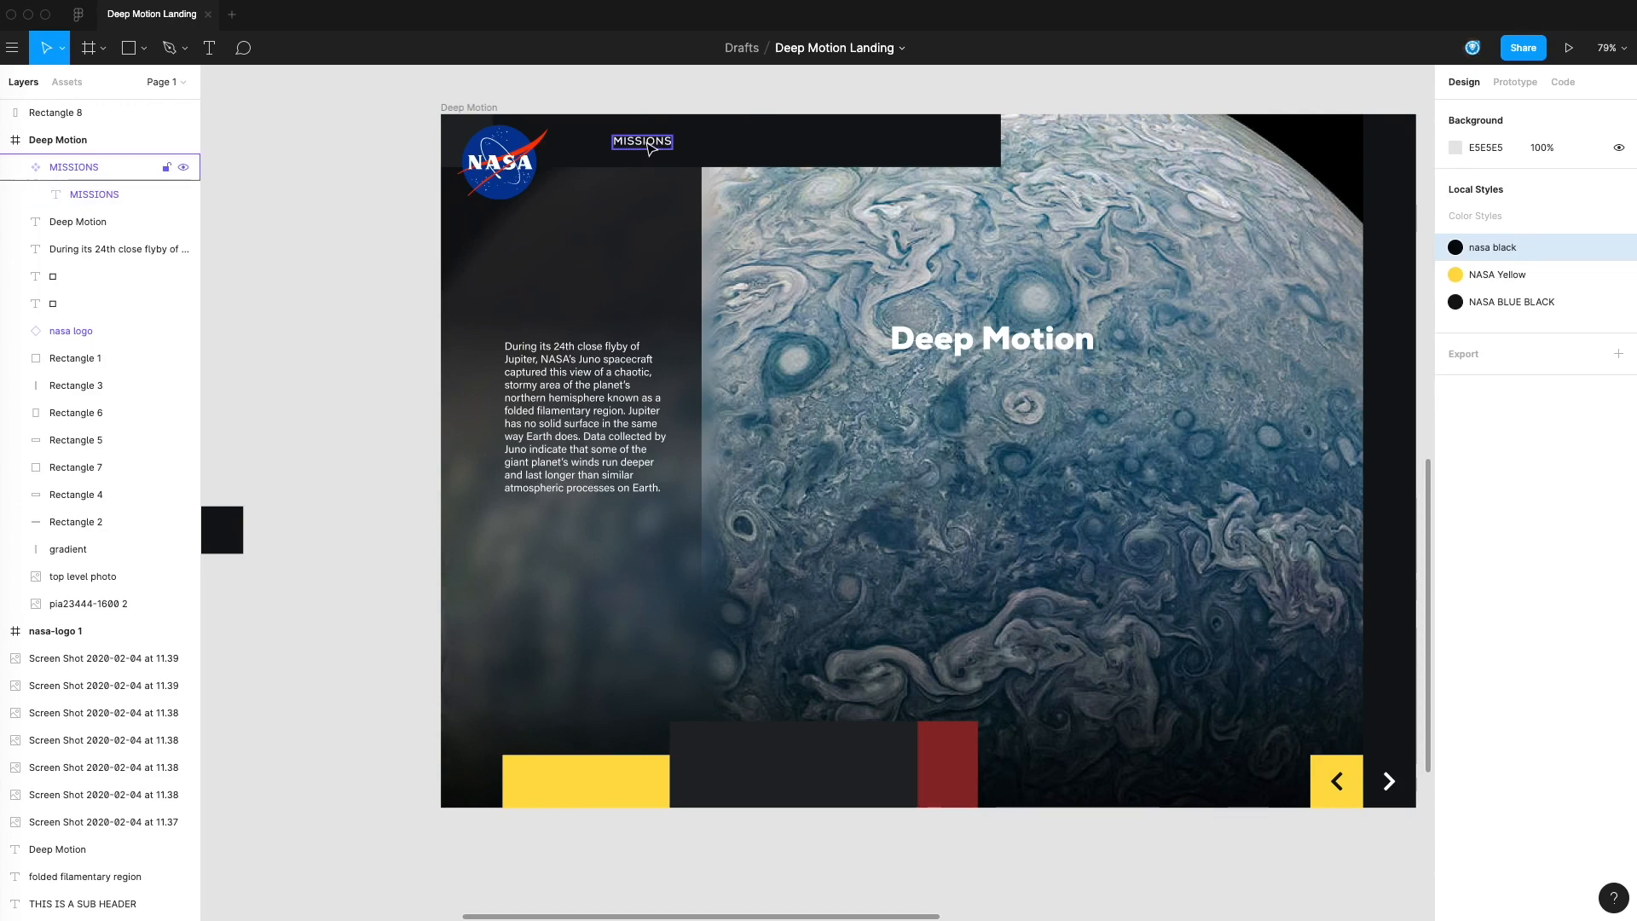
double_click(648, 143)
double_click(646, 142)
type("MENU")
key("BackSpace")
type("NU I")
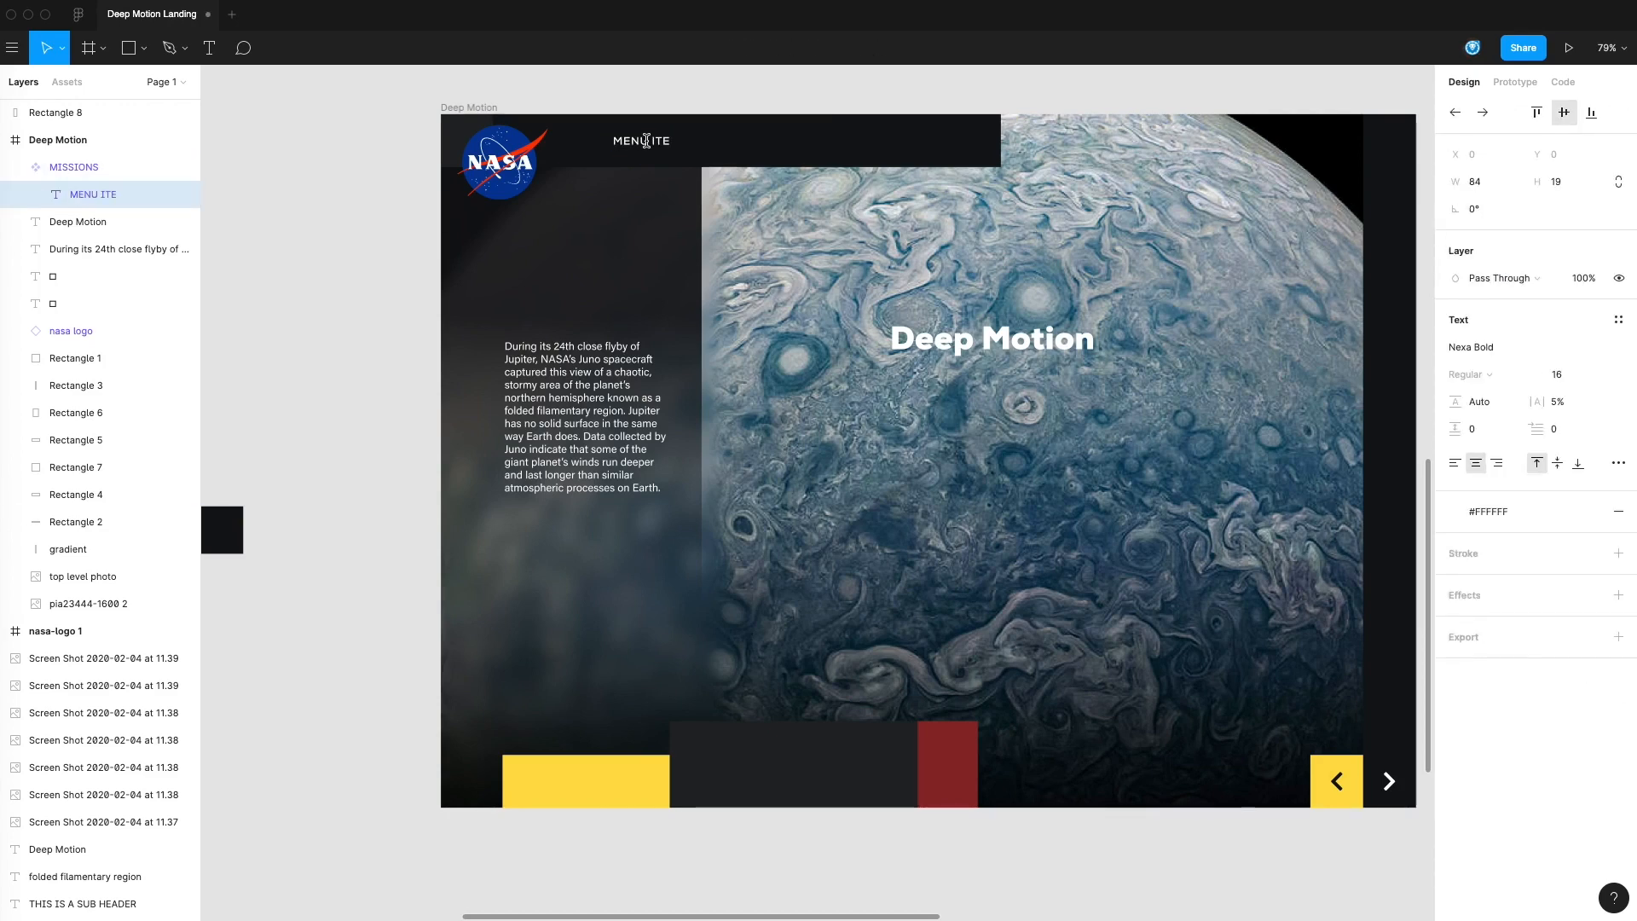
key("Escape")
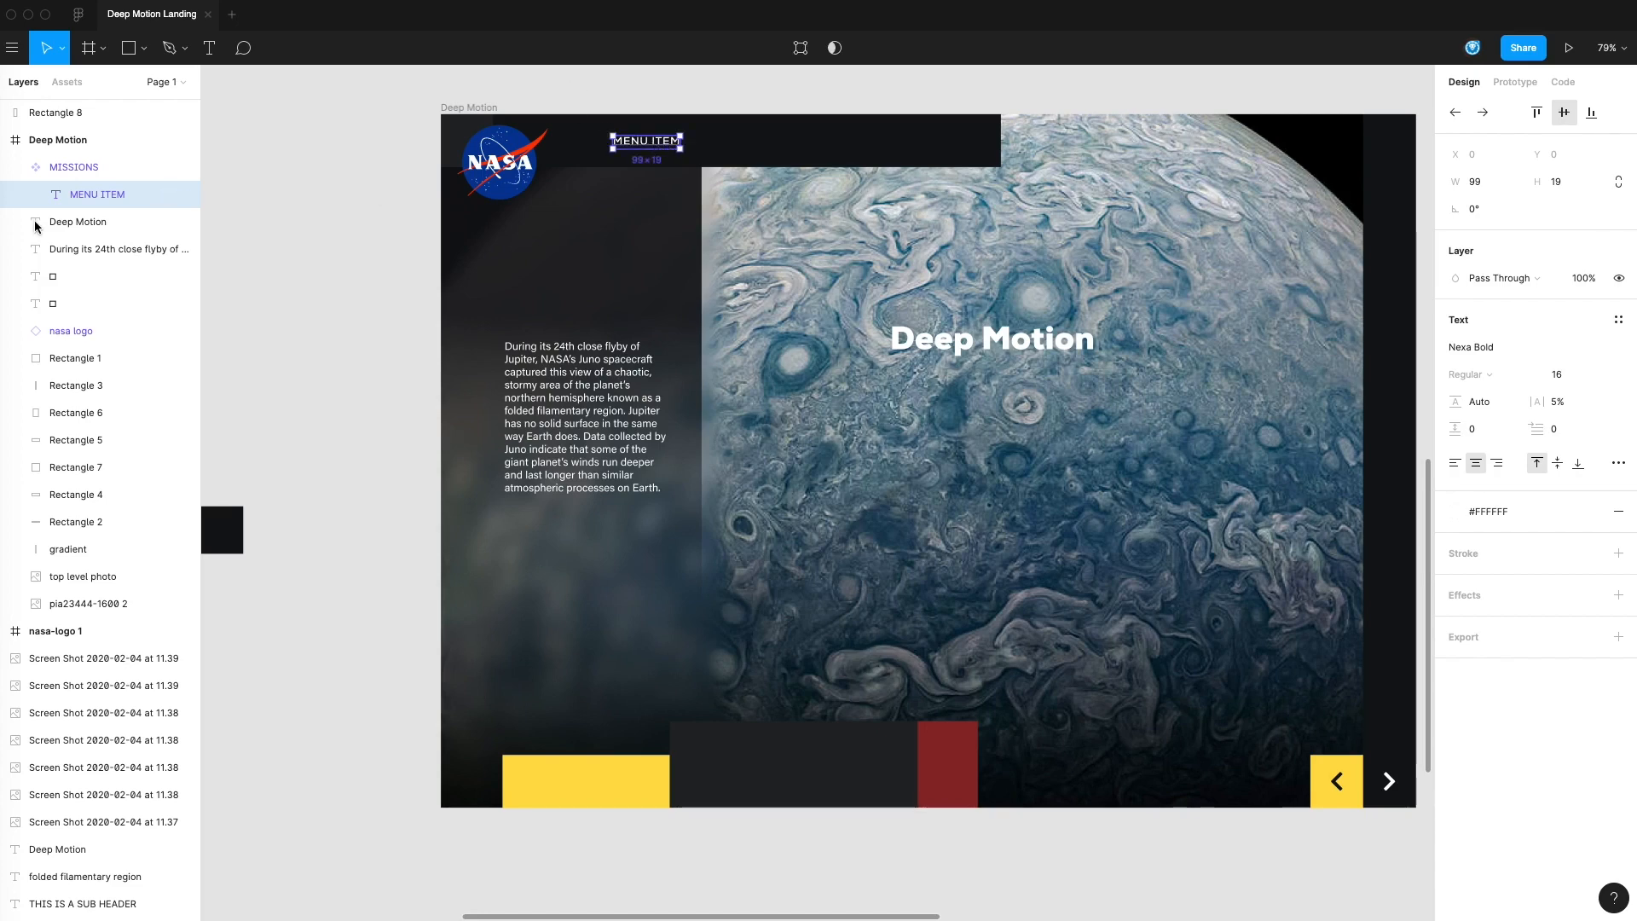
Duplicate the menu item component further along the header bar and change the copy's text to GALLERIES
left_click(263, 205)
left_click_drag(651, 145, 768, 152)
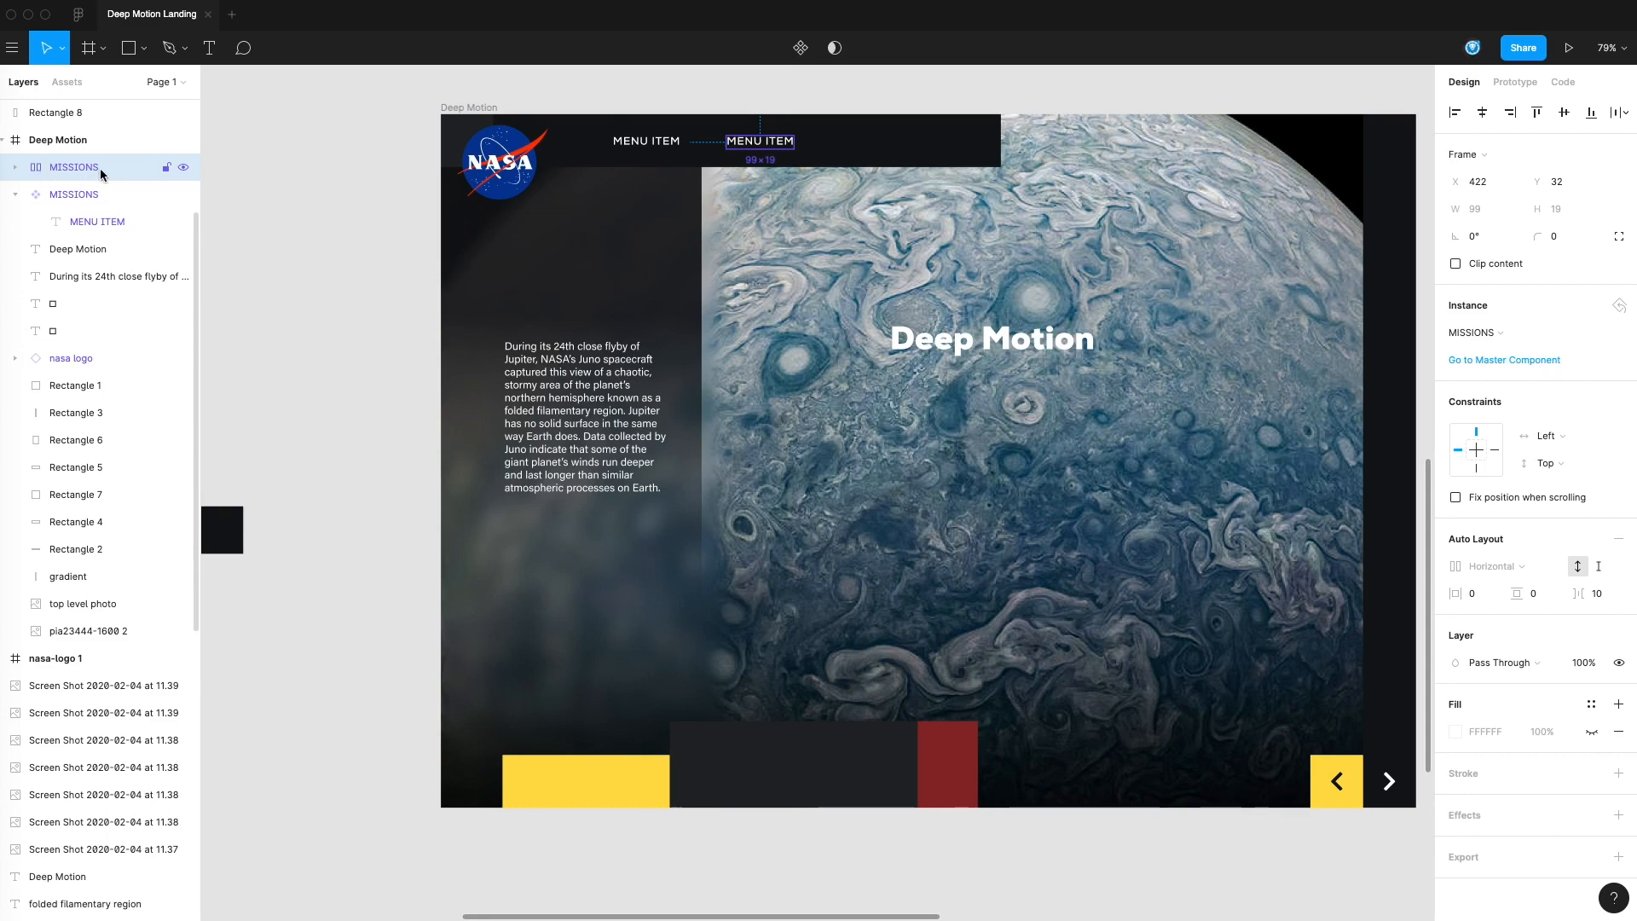
double_click(774, 145)
double_click(743, 141)
type("GALLERIES")
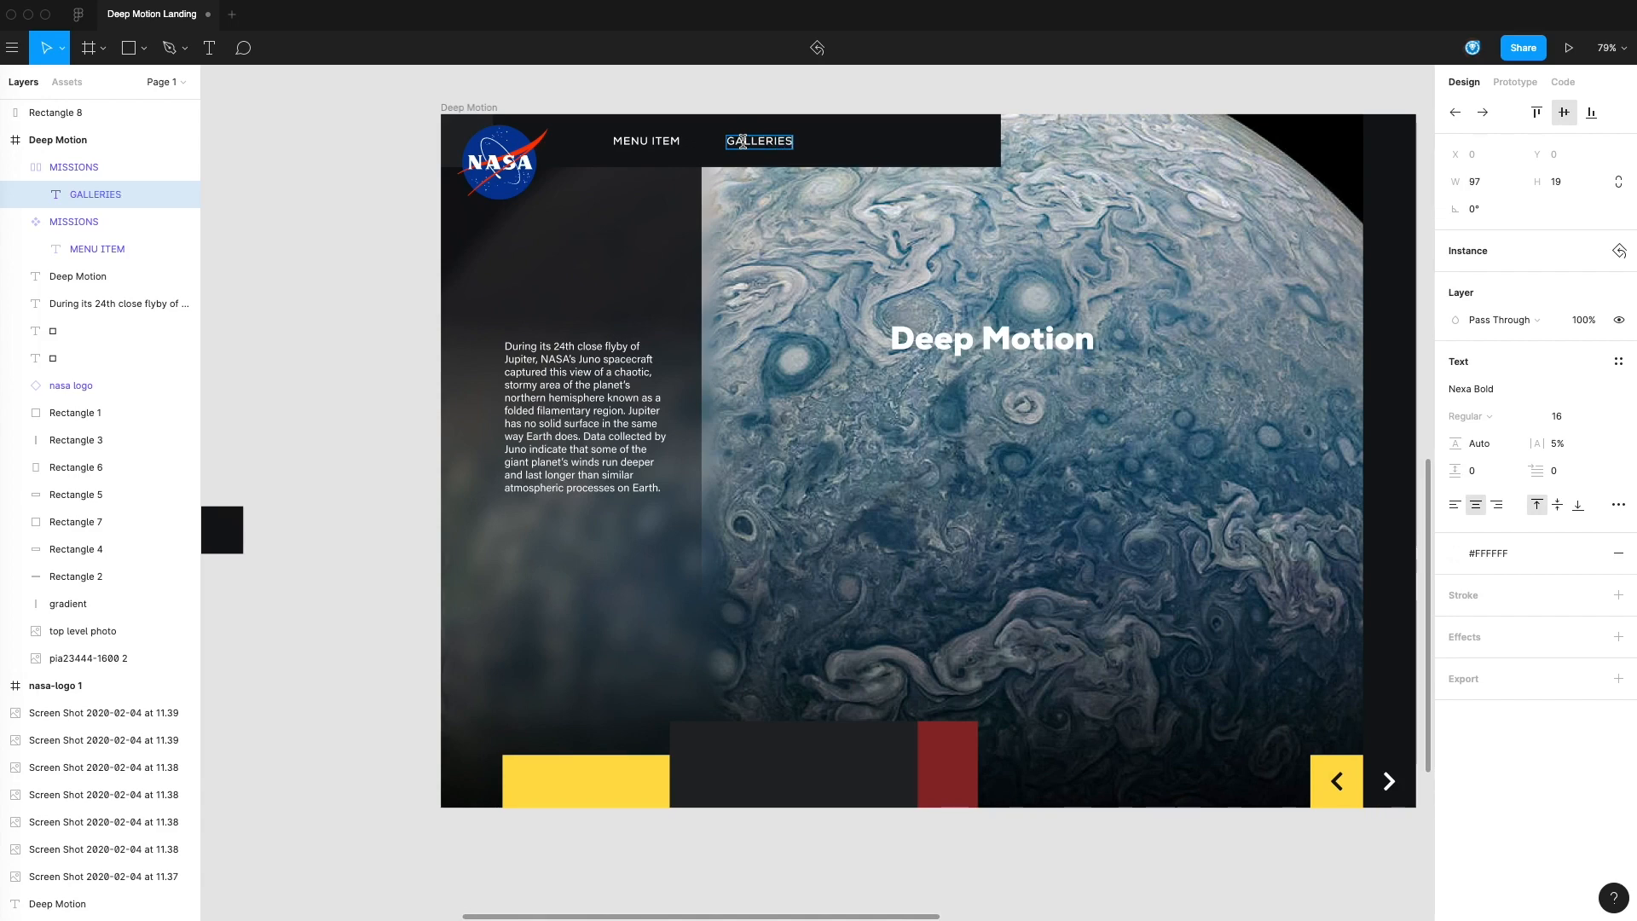
Change the font of the MENU ITEM text in the master component to Arial Bold
left_click(630, 145)
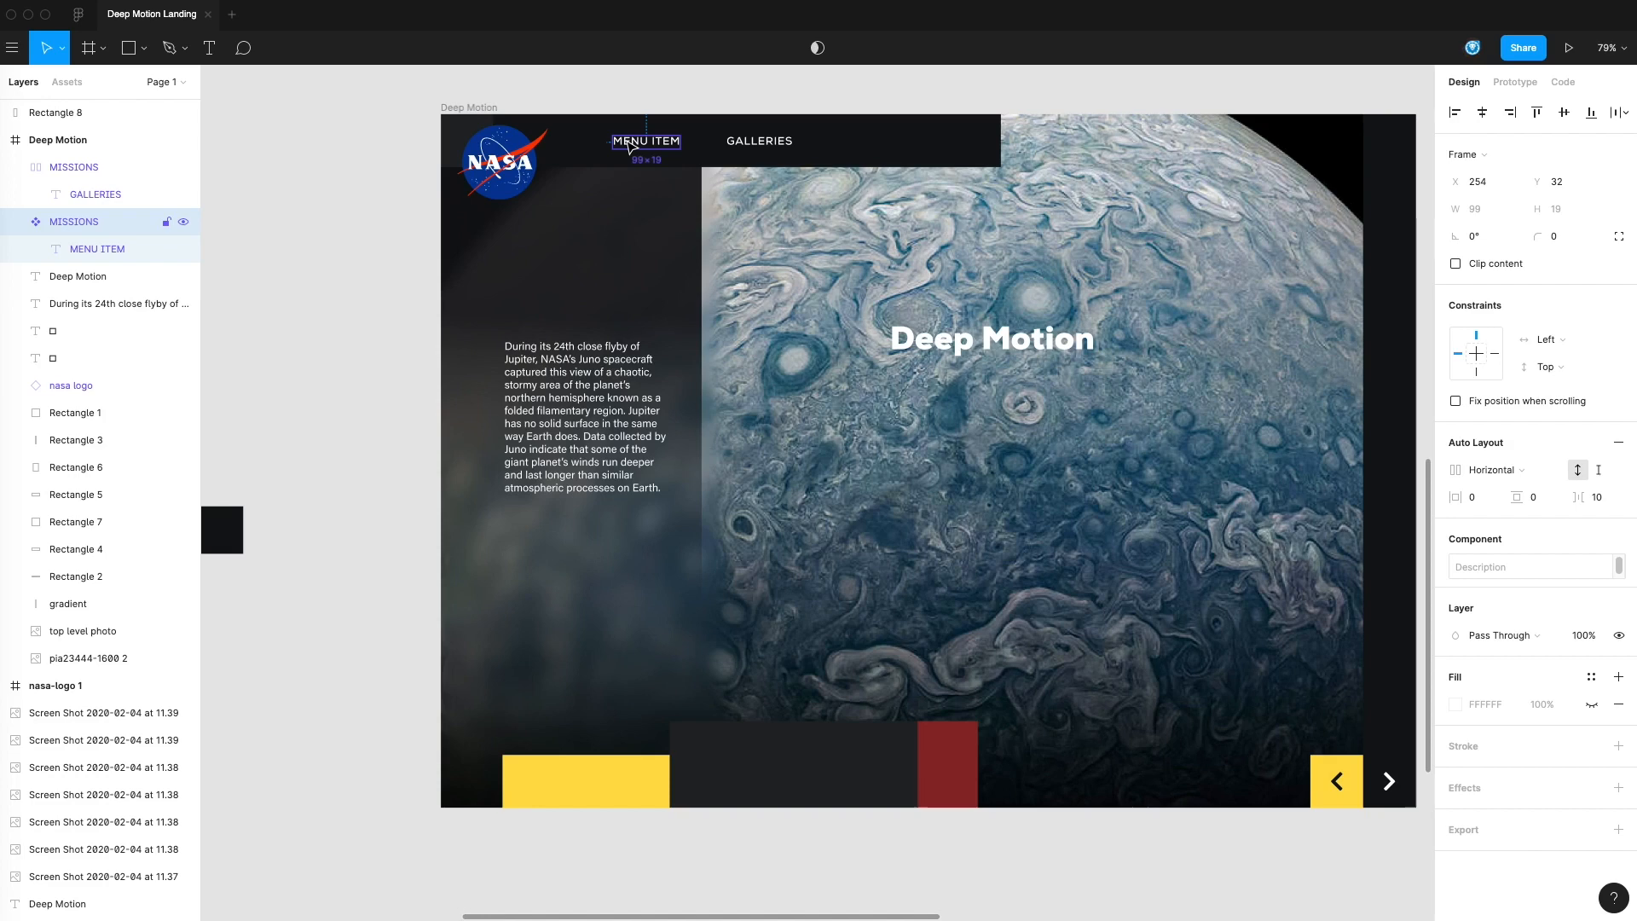
left_click(82, 248)
left_click(1487, 350)
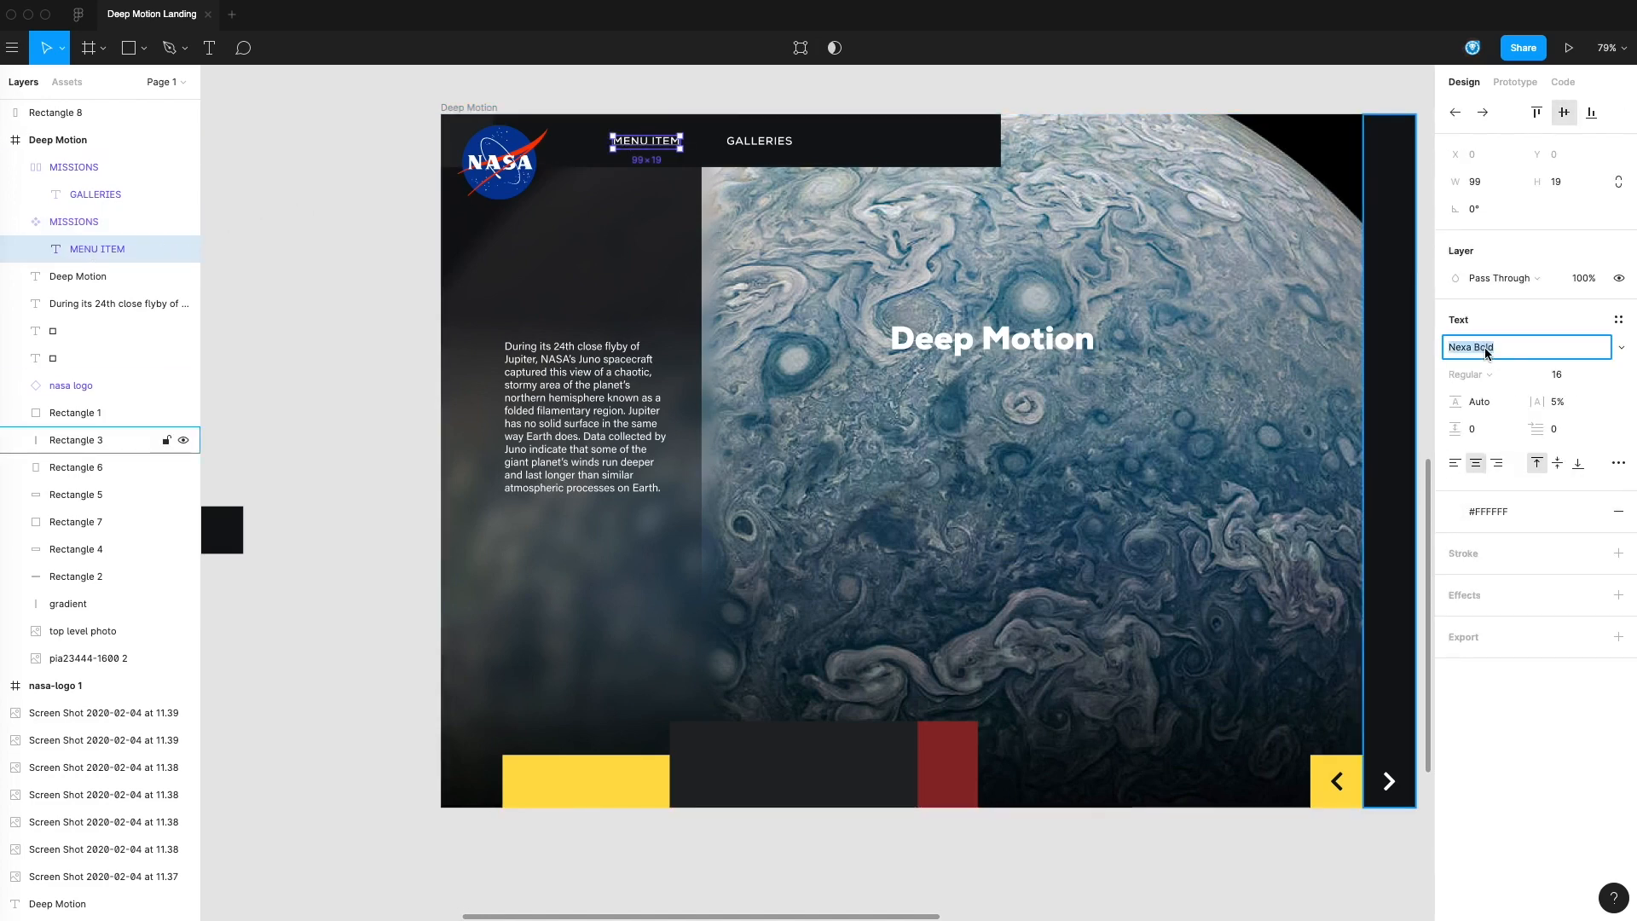
type("al")
key("Return")
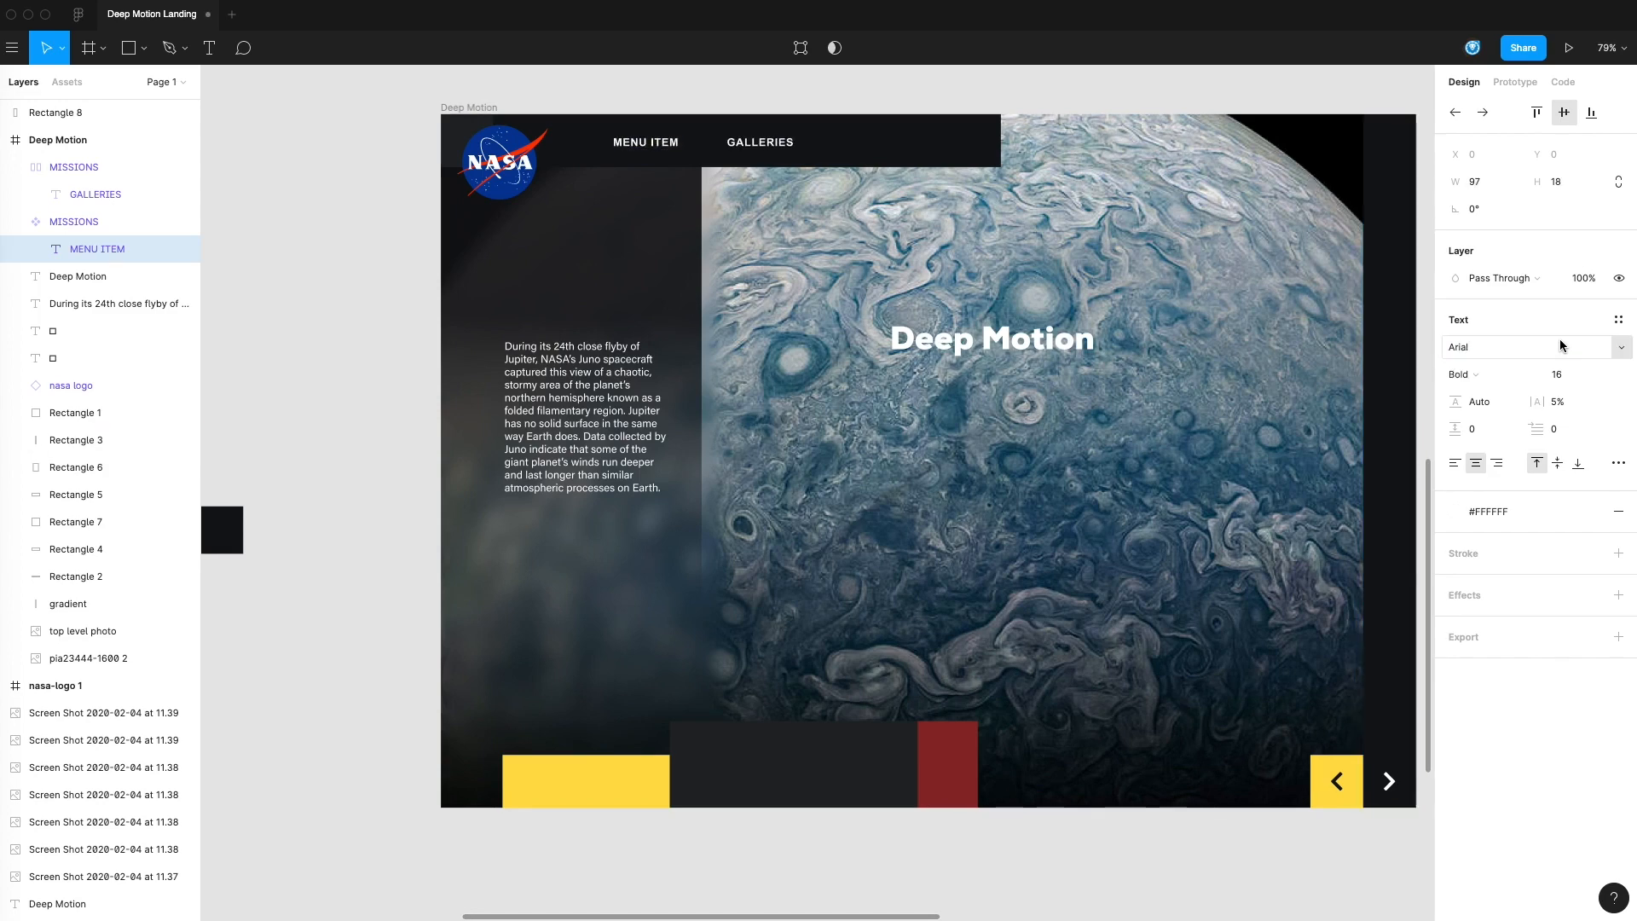
left_click(394, 214)
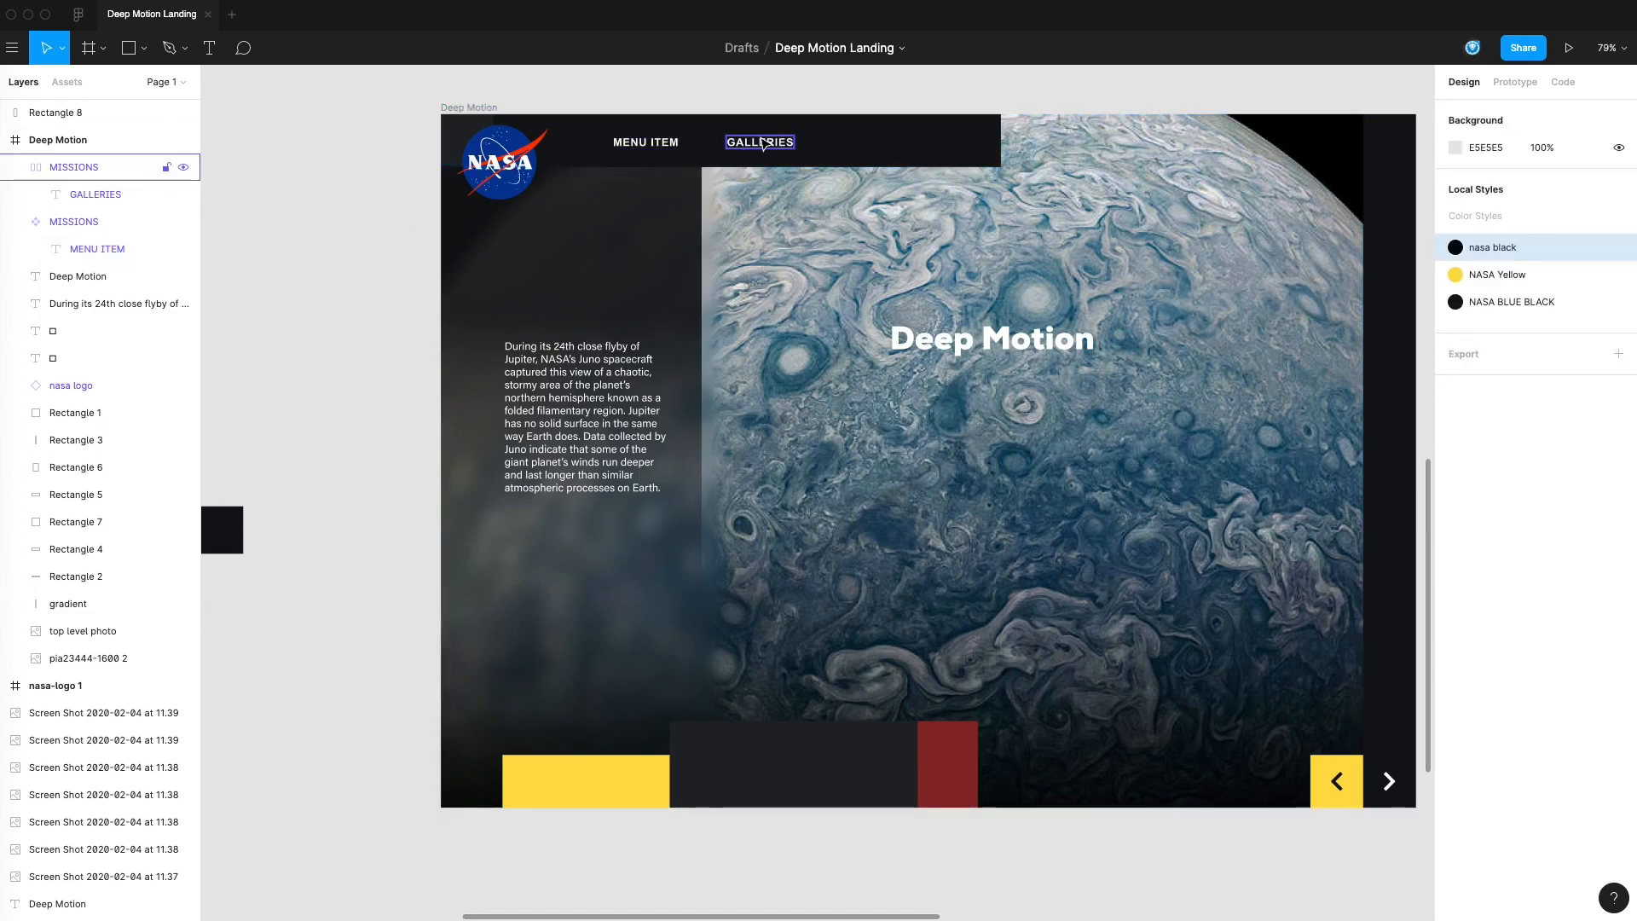
Replace the MENU ITEM text in the master component with MISSIONS
left_click(646, 147)
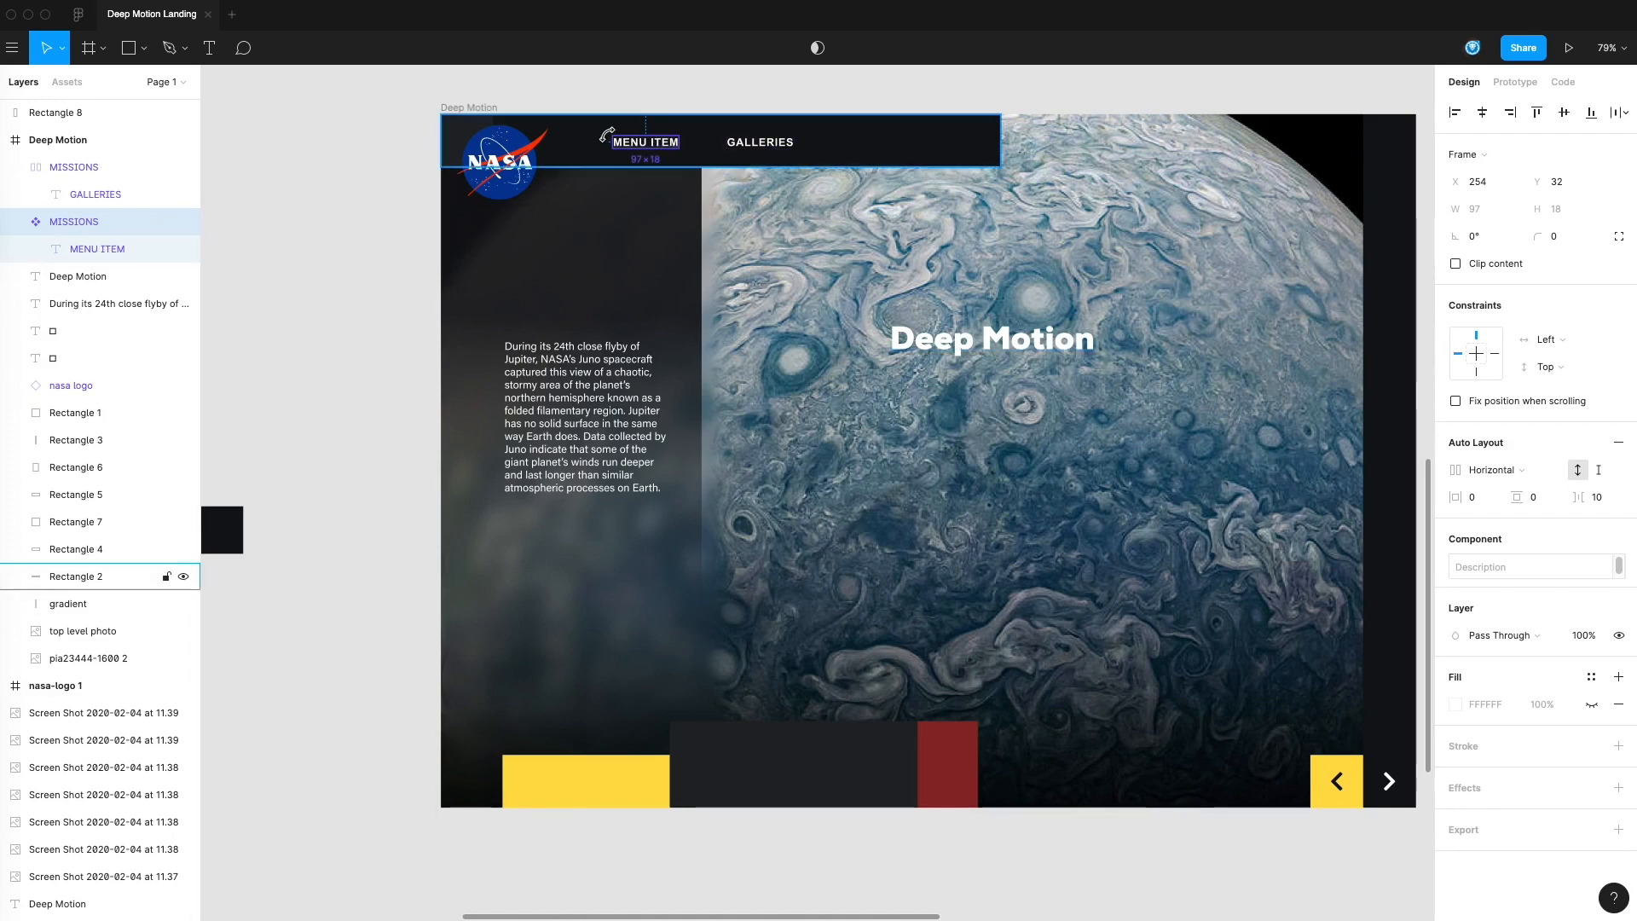
double_click(645, 147)
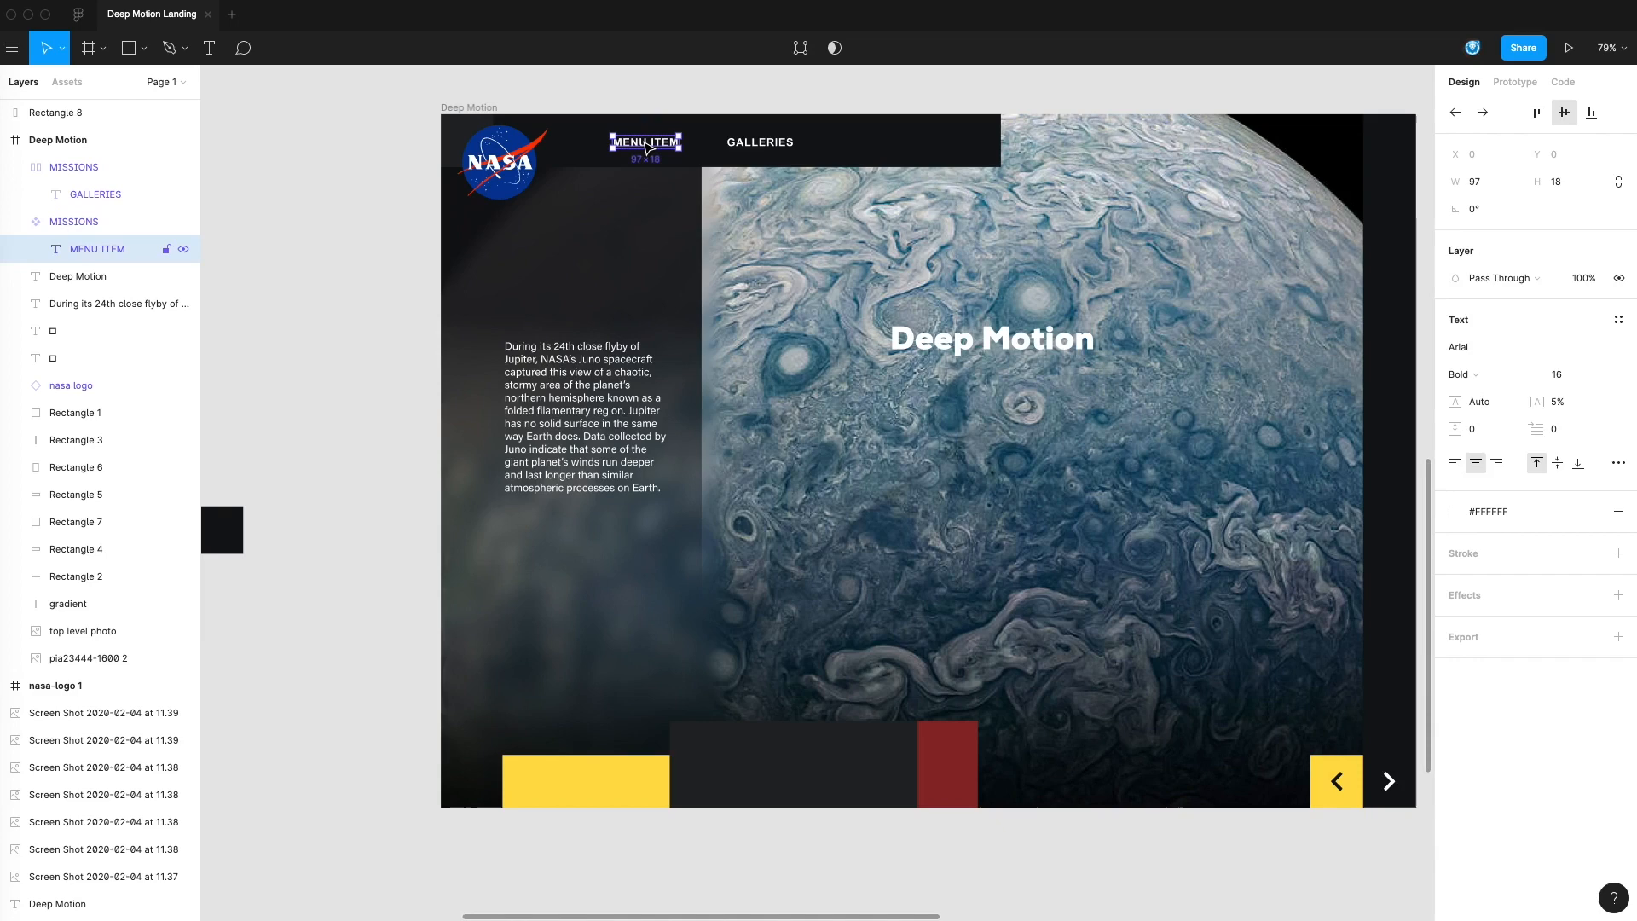
double_click(642, 139)
type("MISSIONS")
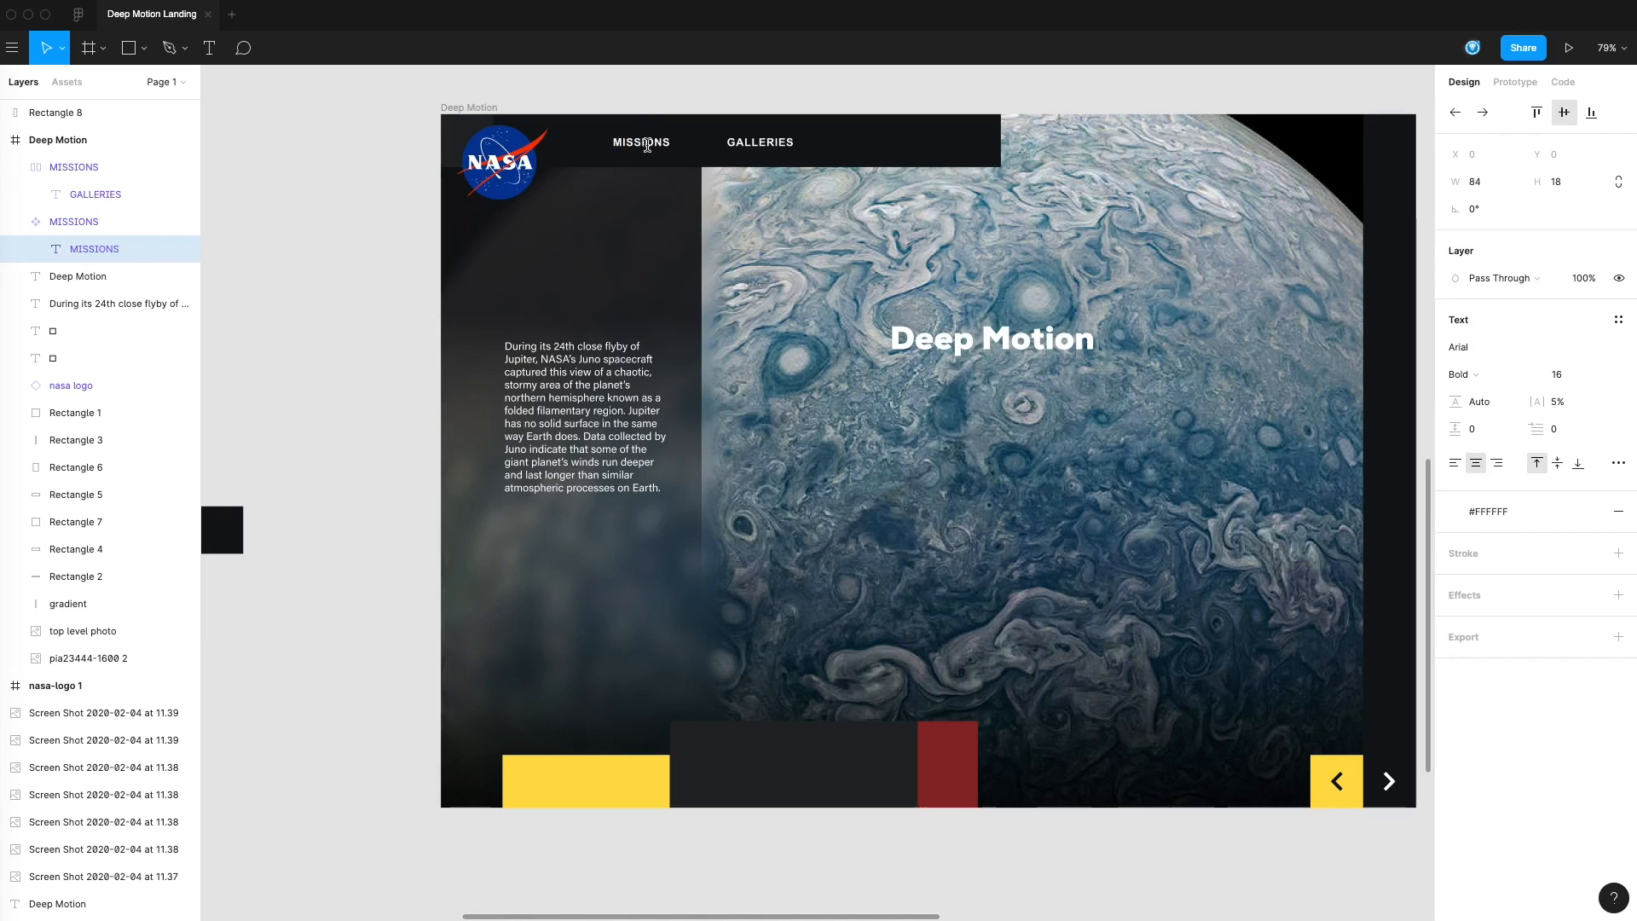
double_click(648, 144)
key("BackSpace")
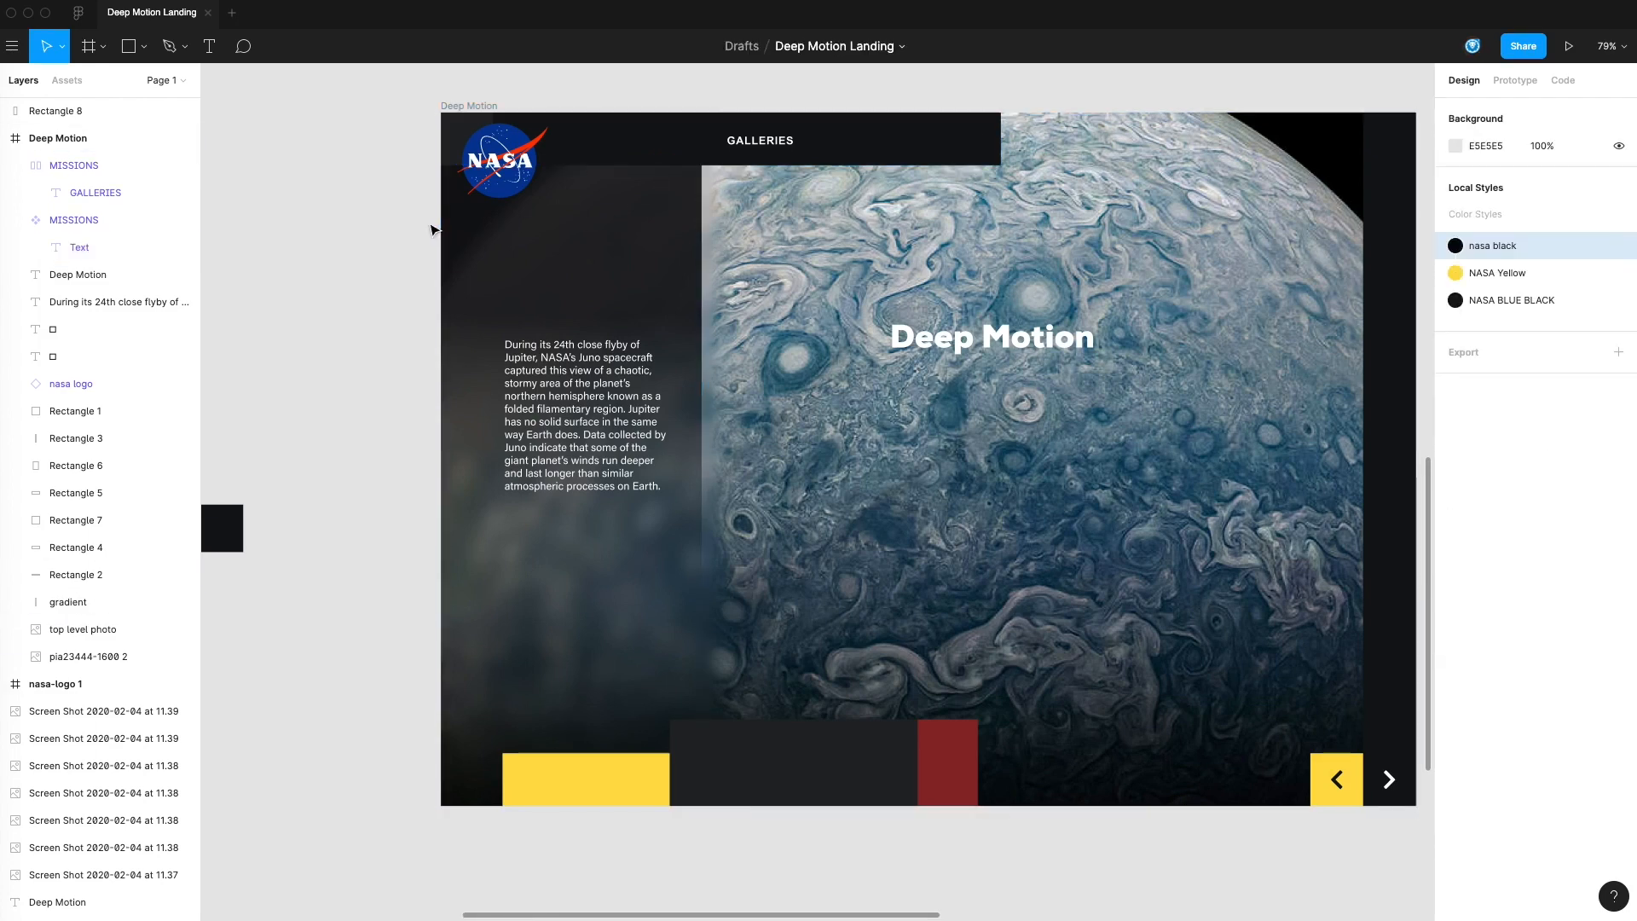
key("ctrl+z")
key("Escape")
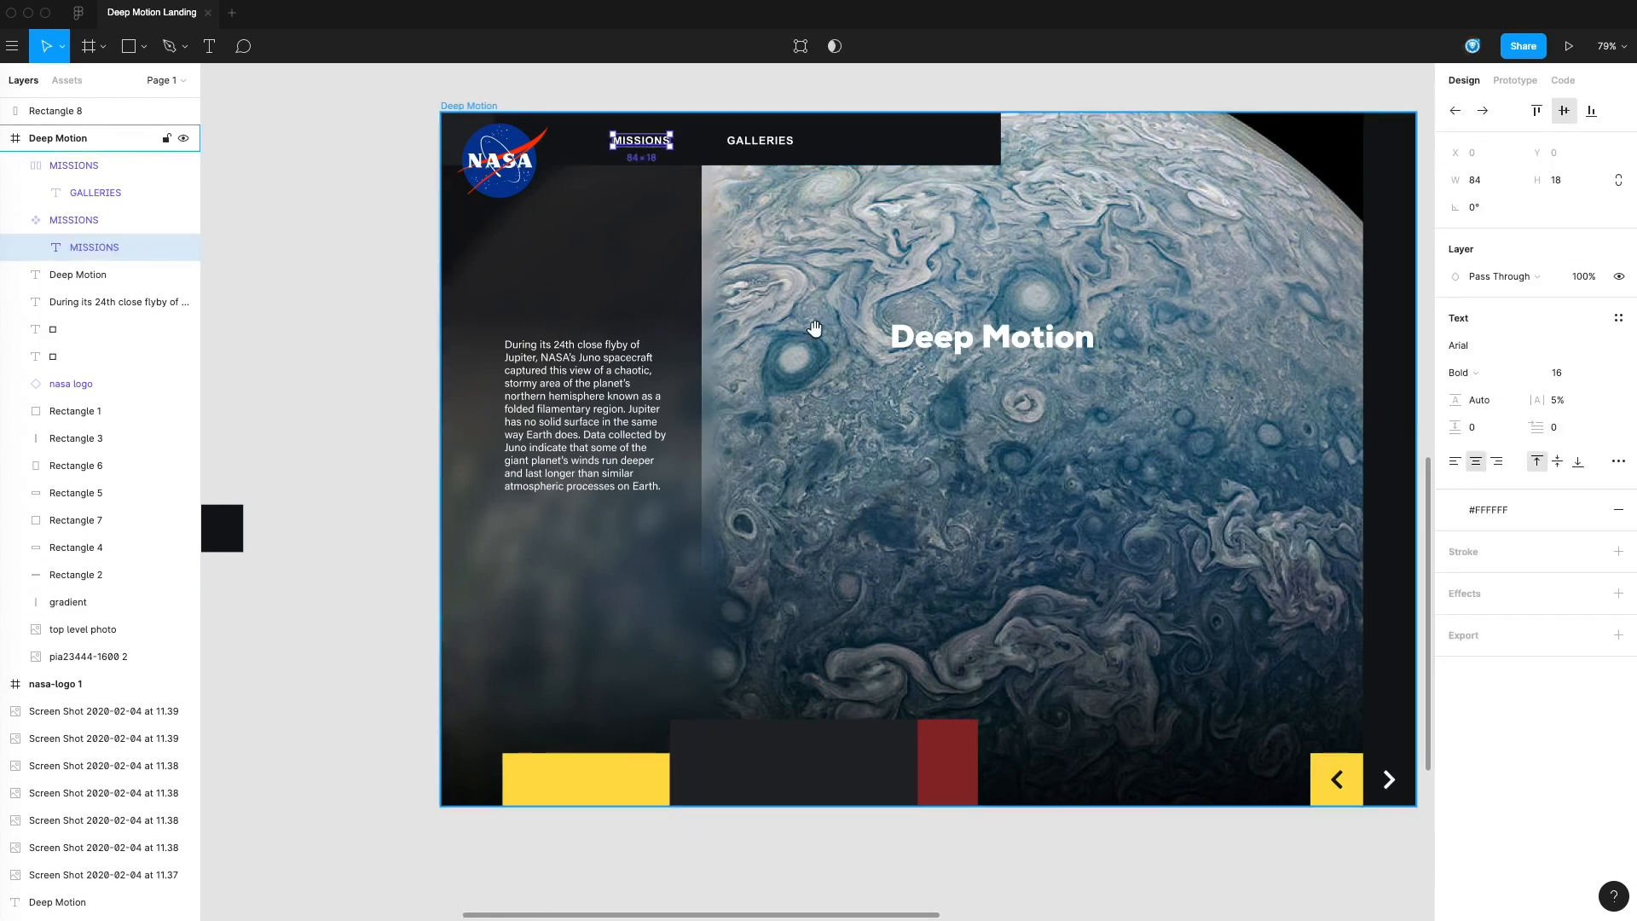
Set the font of the MISSIONS text in the master component to Nexa Bold
scroll(811, 336, "up", 1)
double_click(632, 172)
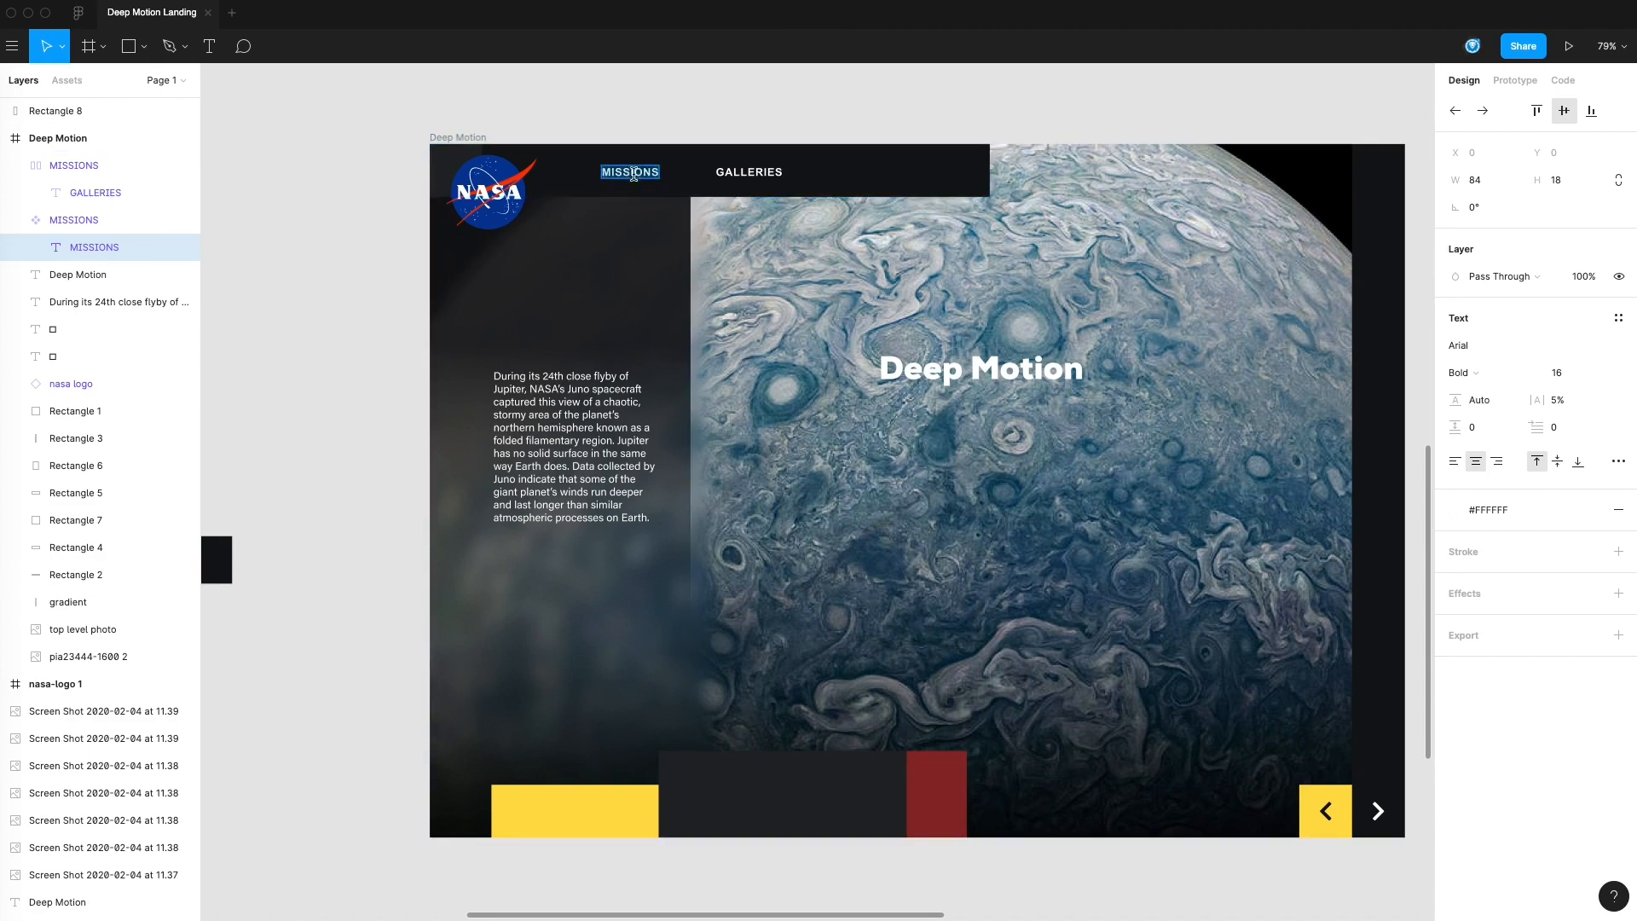
left_click(81, 222)
left_click(81, 247)
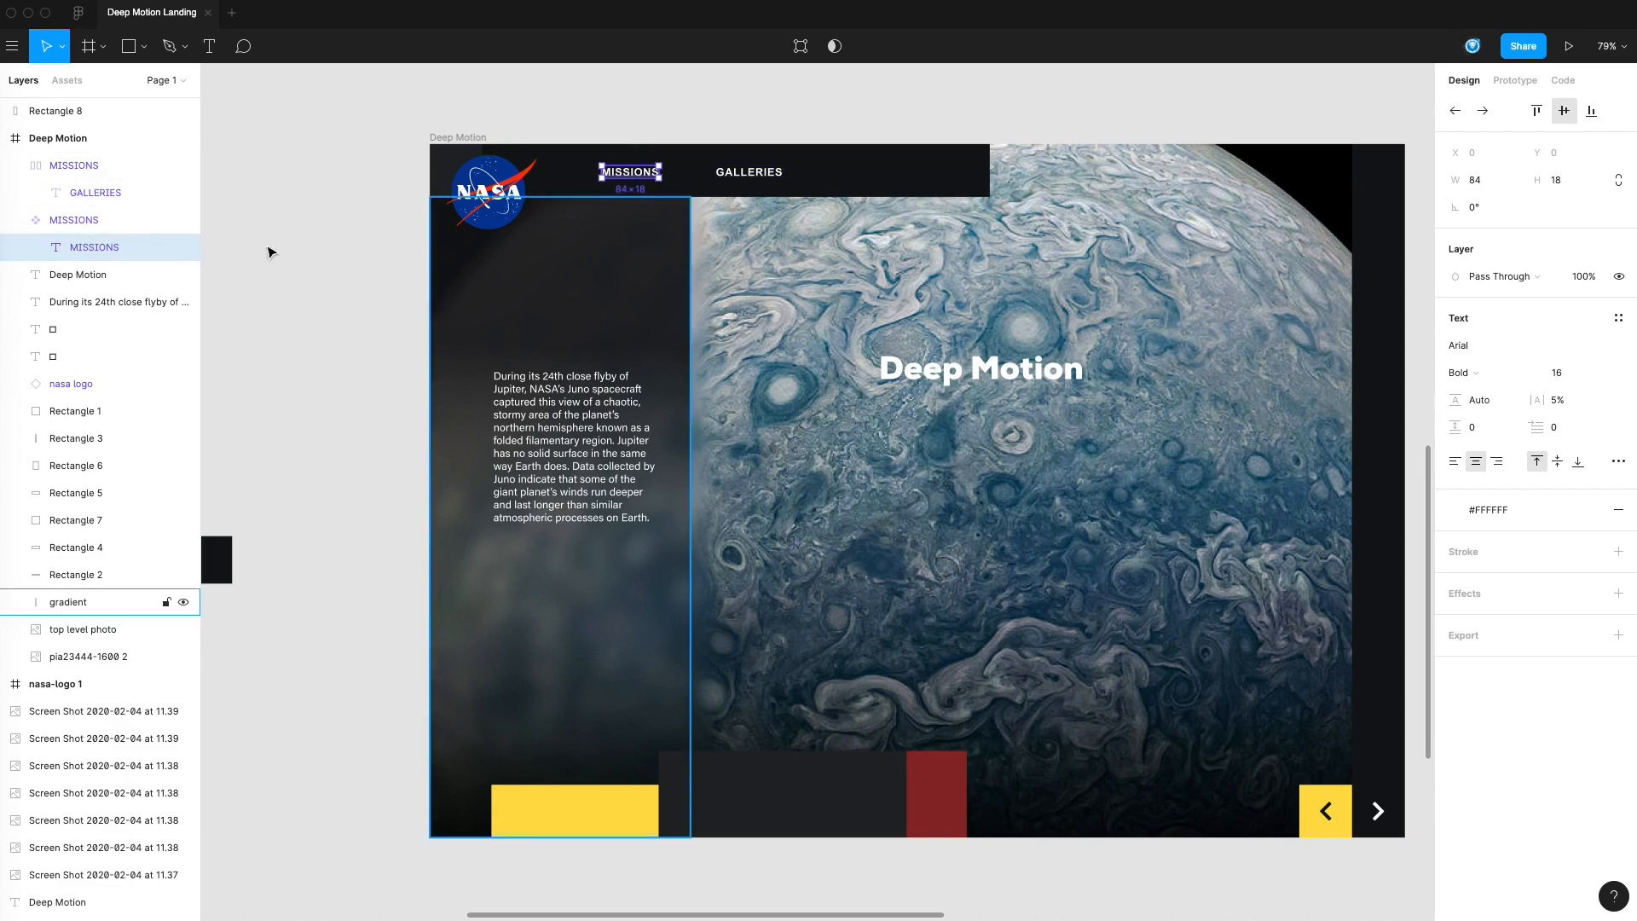
left_click(1460, 351)
type("Nex")
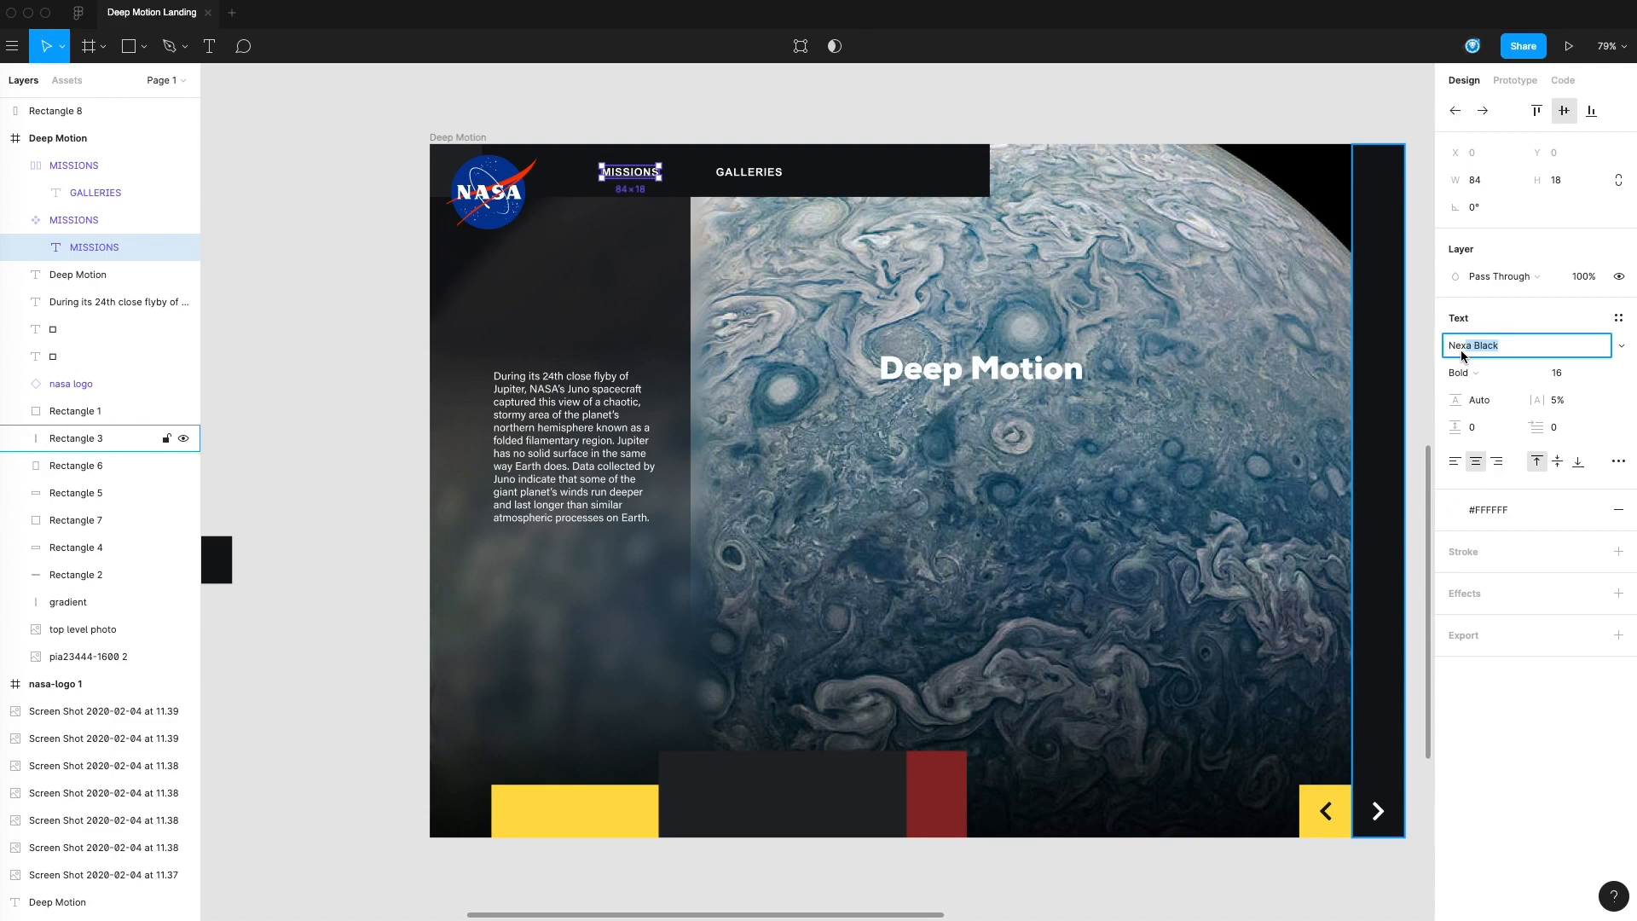
type("a Bold")
key("Return")
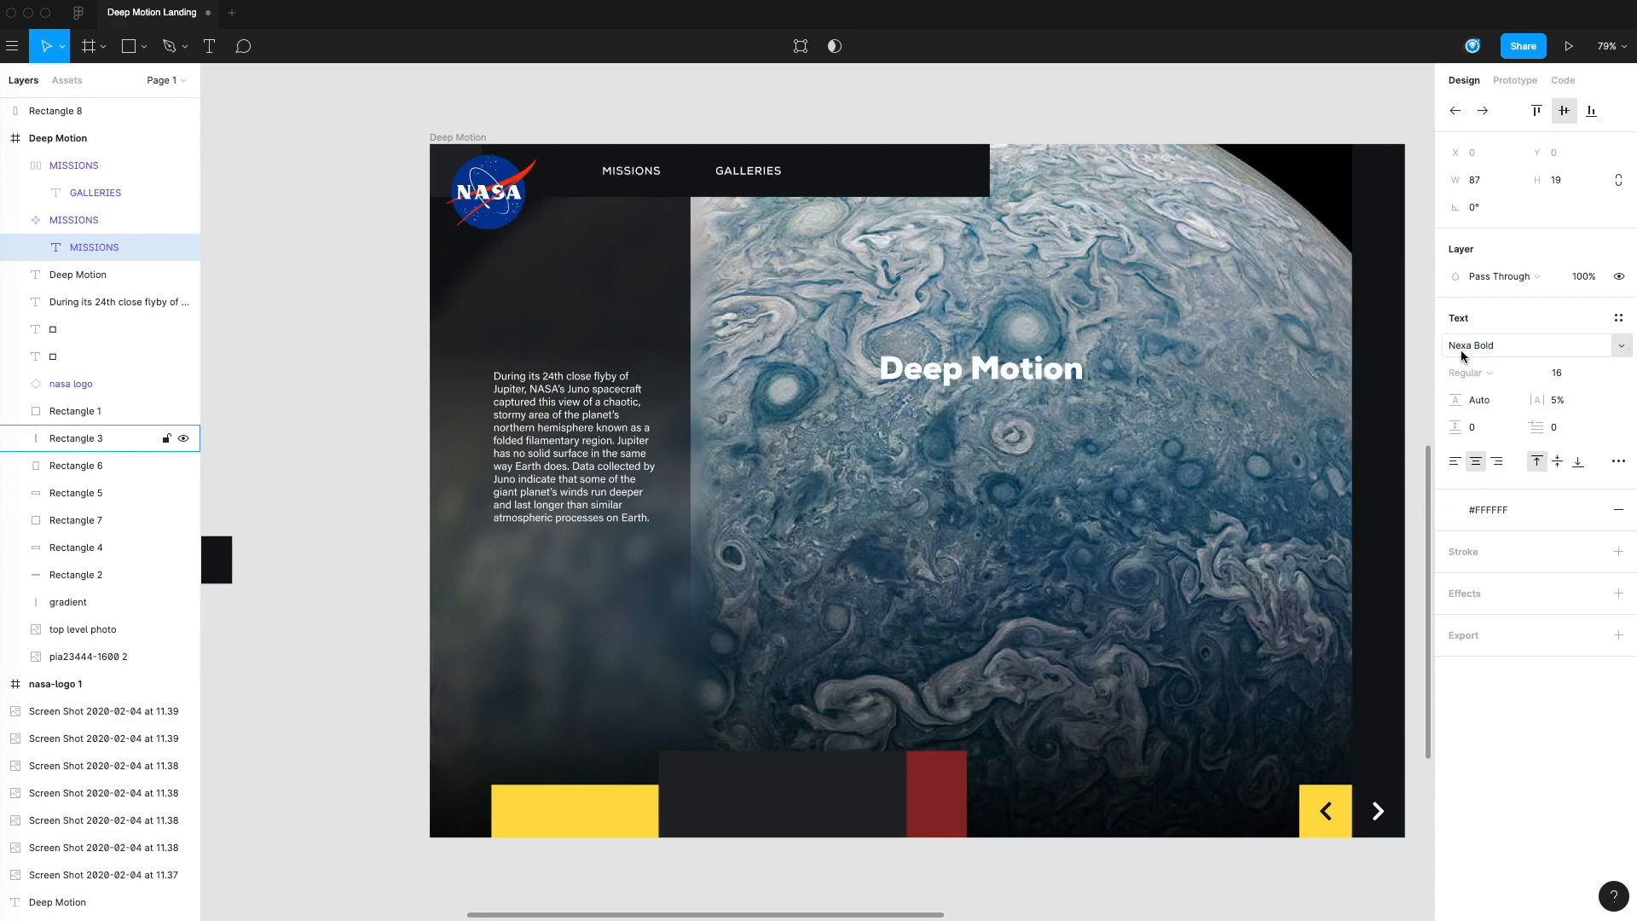
left_click(284, 288)
Move GALLERIES closer to MISSIONS, duplicate it beside itself in the header, and change the copy's text to downloads
left_click_drag(771, 170, 830, 181)
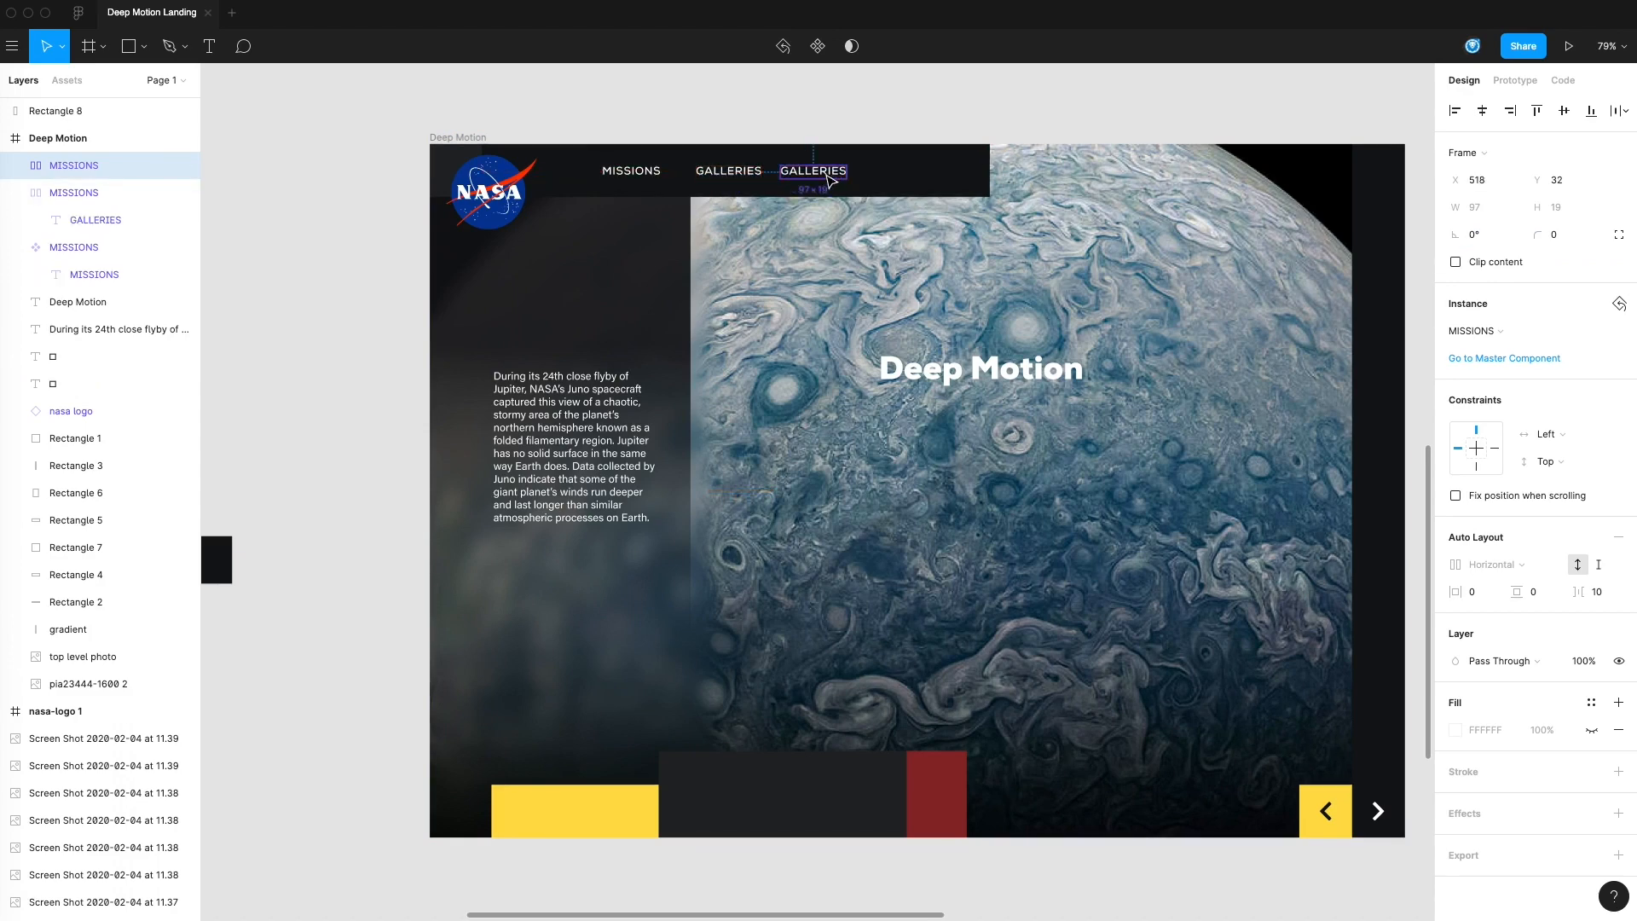
double_click(830, 181)
double_click(831, 172)
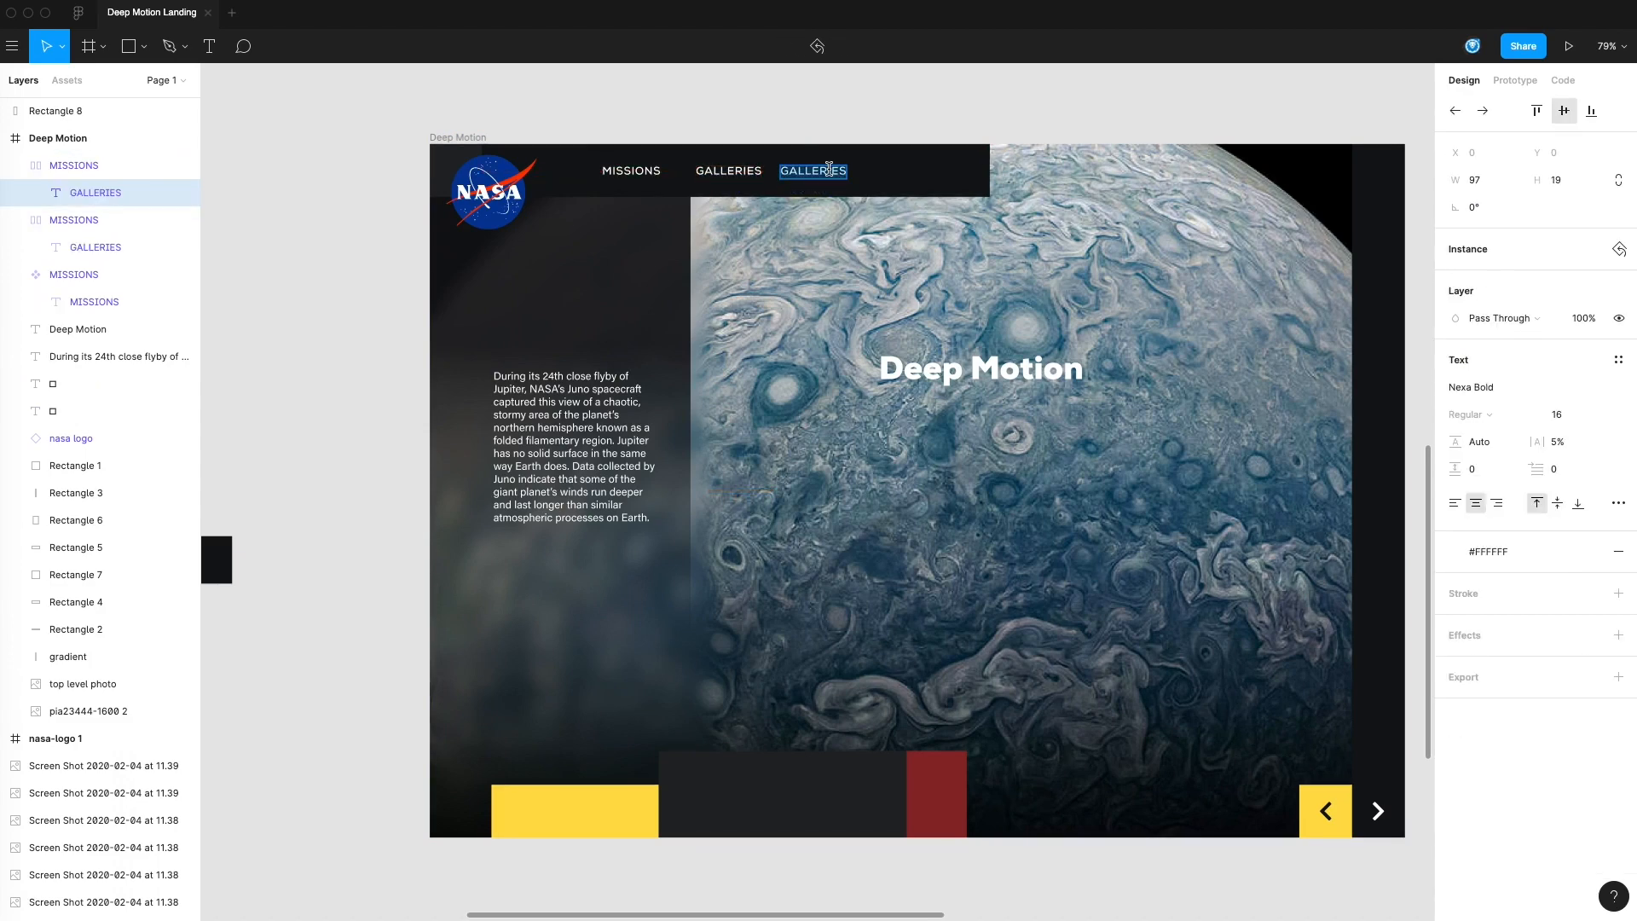
type("downloads")
key("Escape")
left_click(825, 126)
Duplicate the downloads menu item near the end of the header bar and change the copy's text to ABOUT
left_click_drag(827, 176, 925, 179)
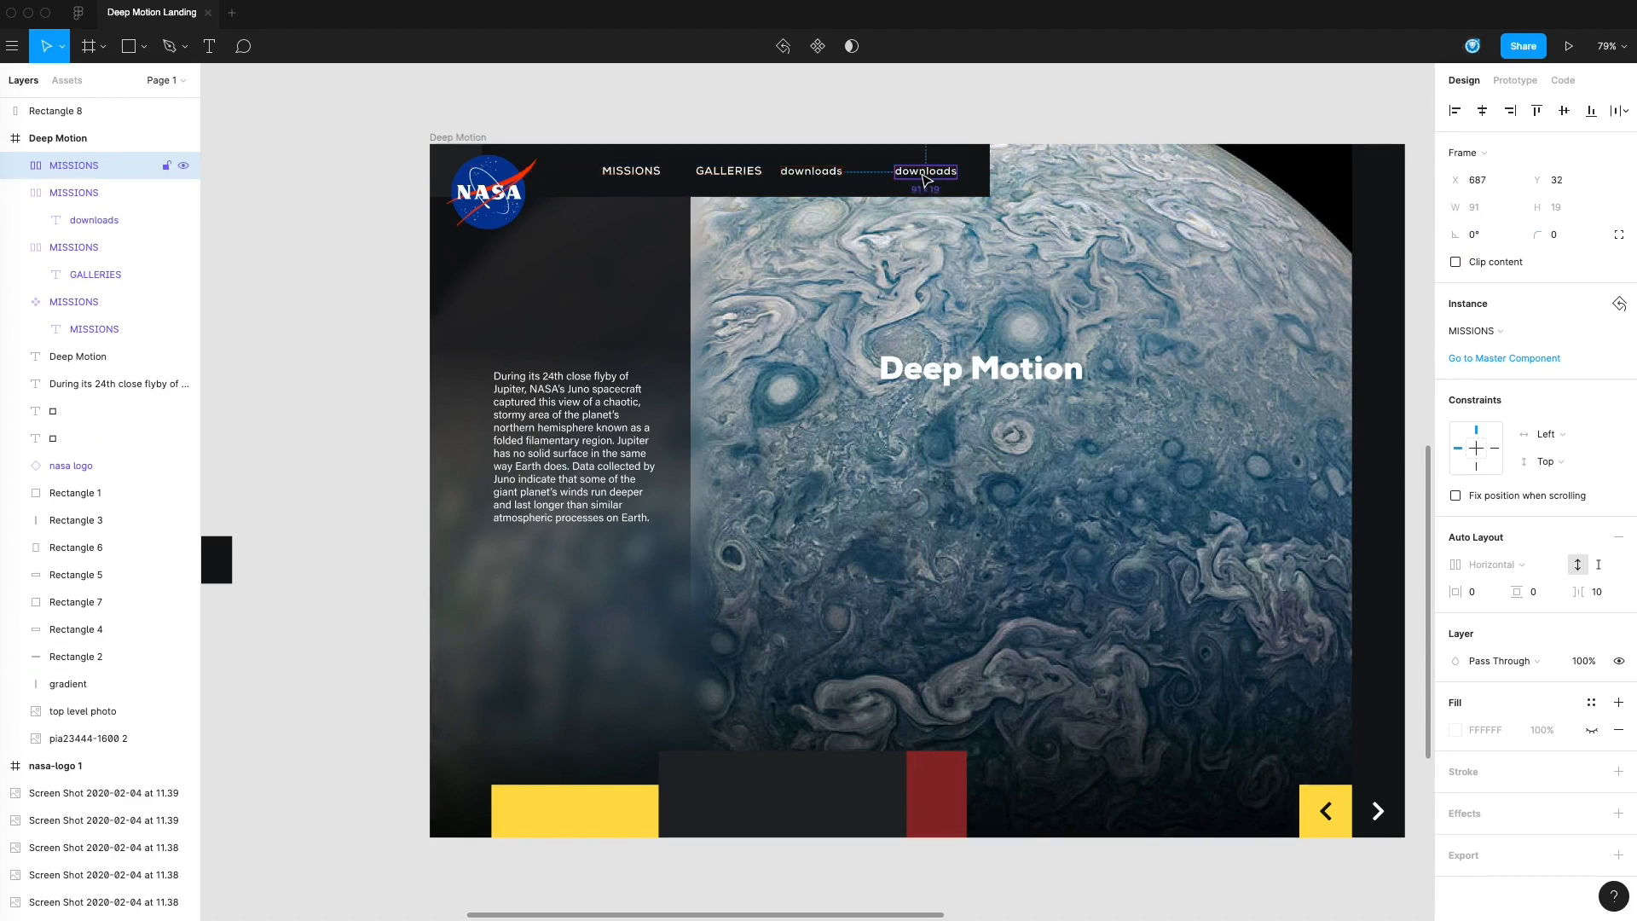
double_click(927, 178)
type("ABOUT")
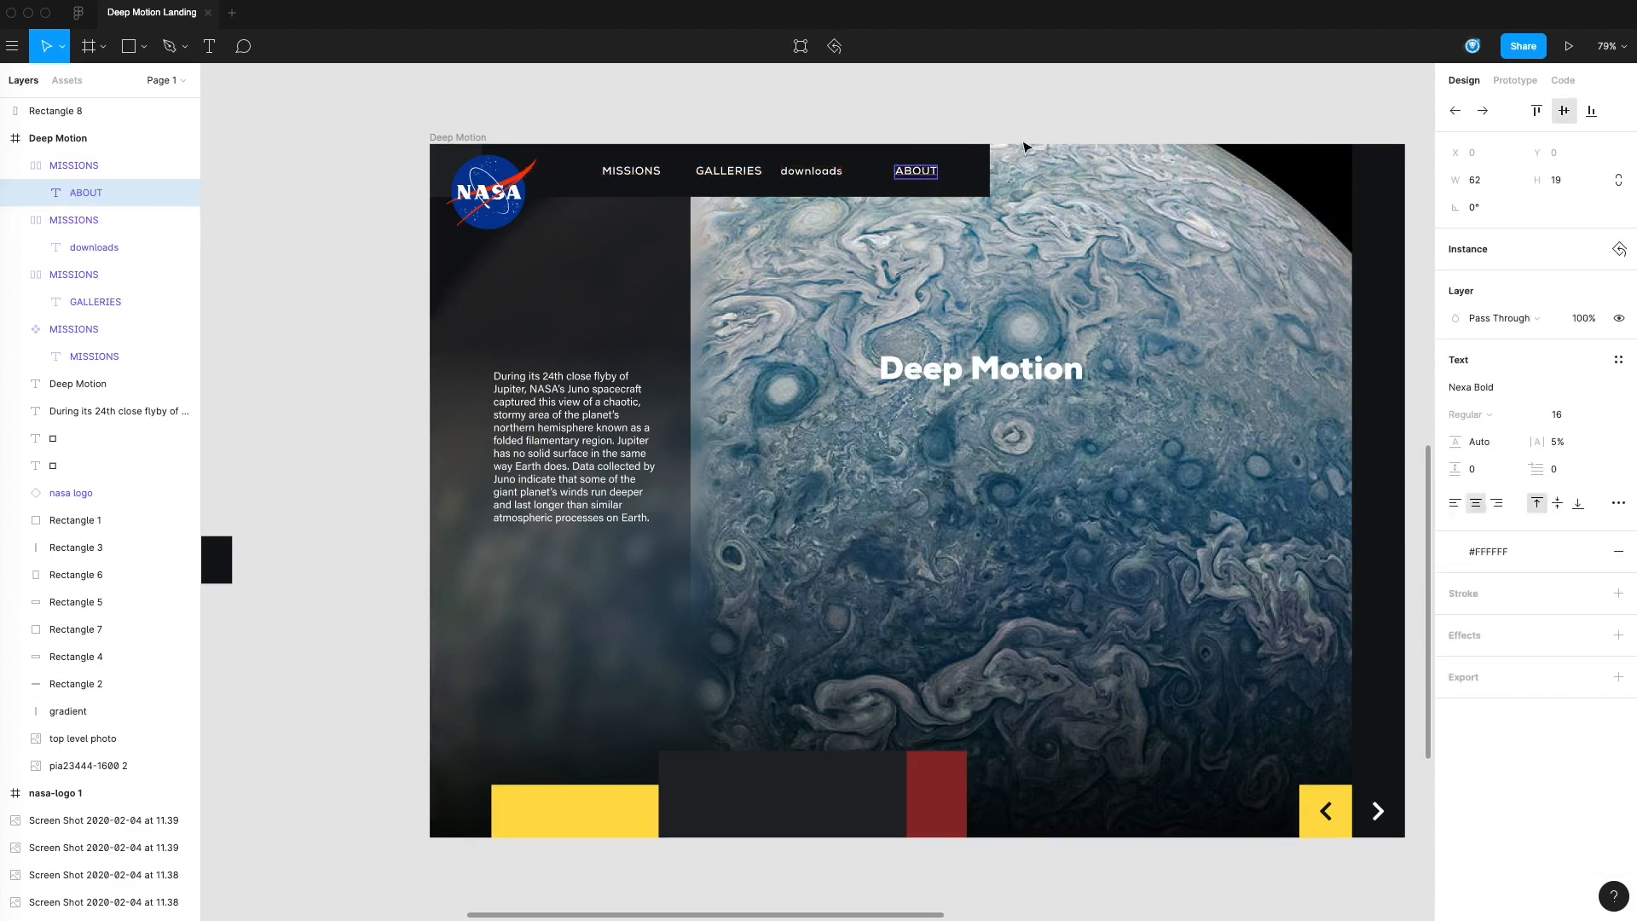
left_click(1017, 138)
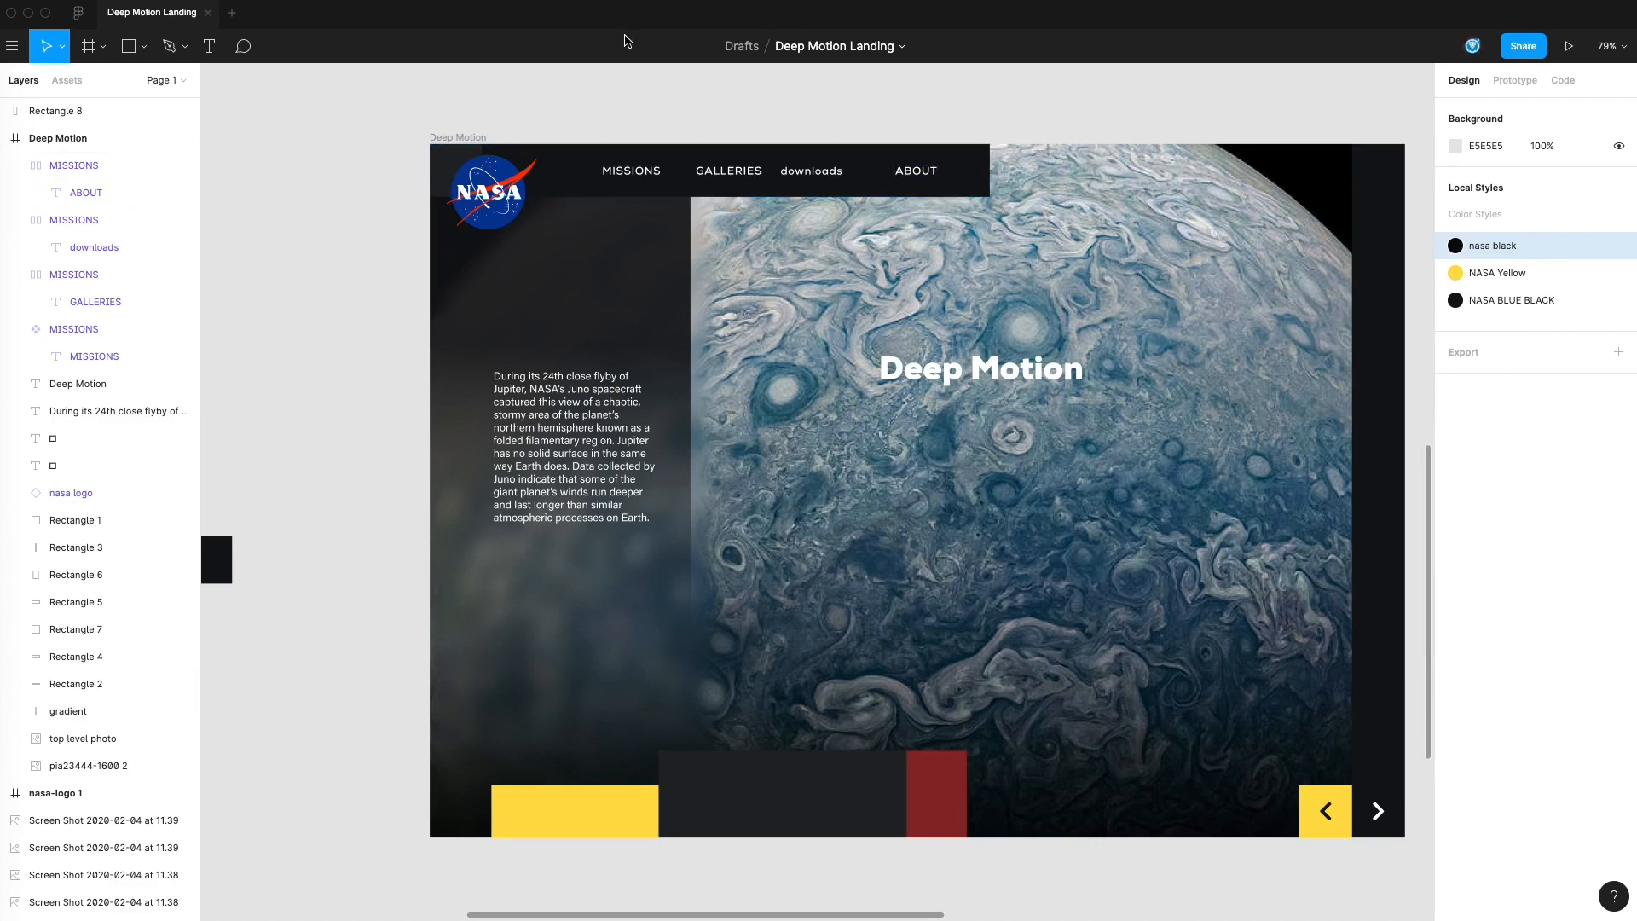
Move the Search icon from beside the social icons into the header bar, just after the ABOUT menu item
scroll(985, 183, "left", 10)
scroll(905, 527, "down", 2)
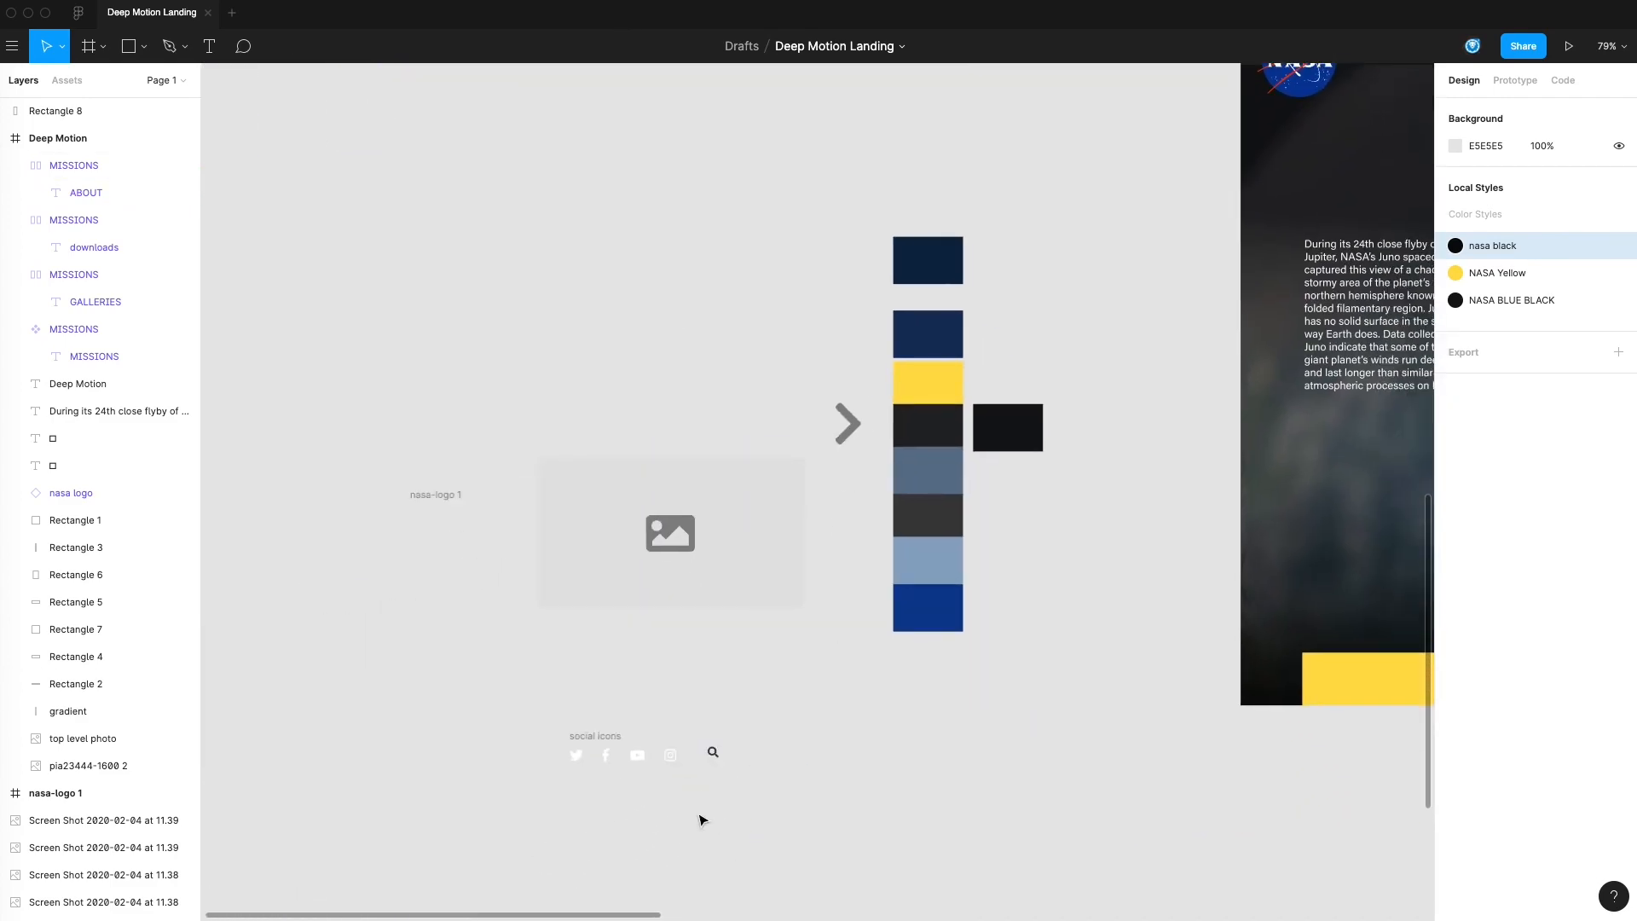
left_click_drag(721, 762, 1156, 434)
scroll(1162, 486, "right", 3)
scroll(1110, 507, "up", 2)
scroll(1077, 556, "right", 1)
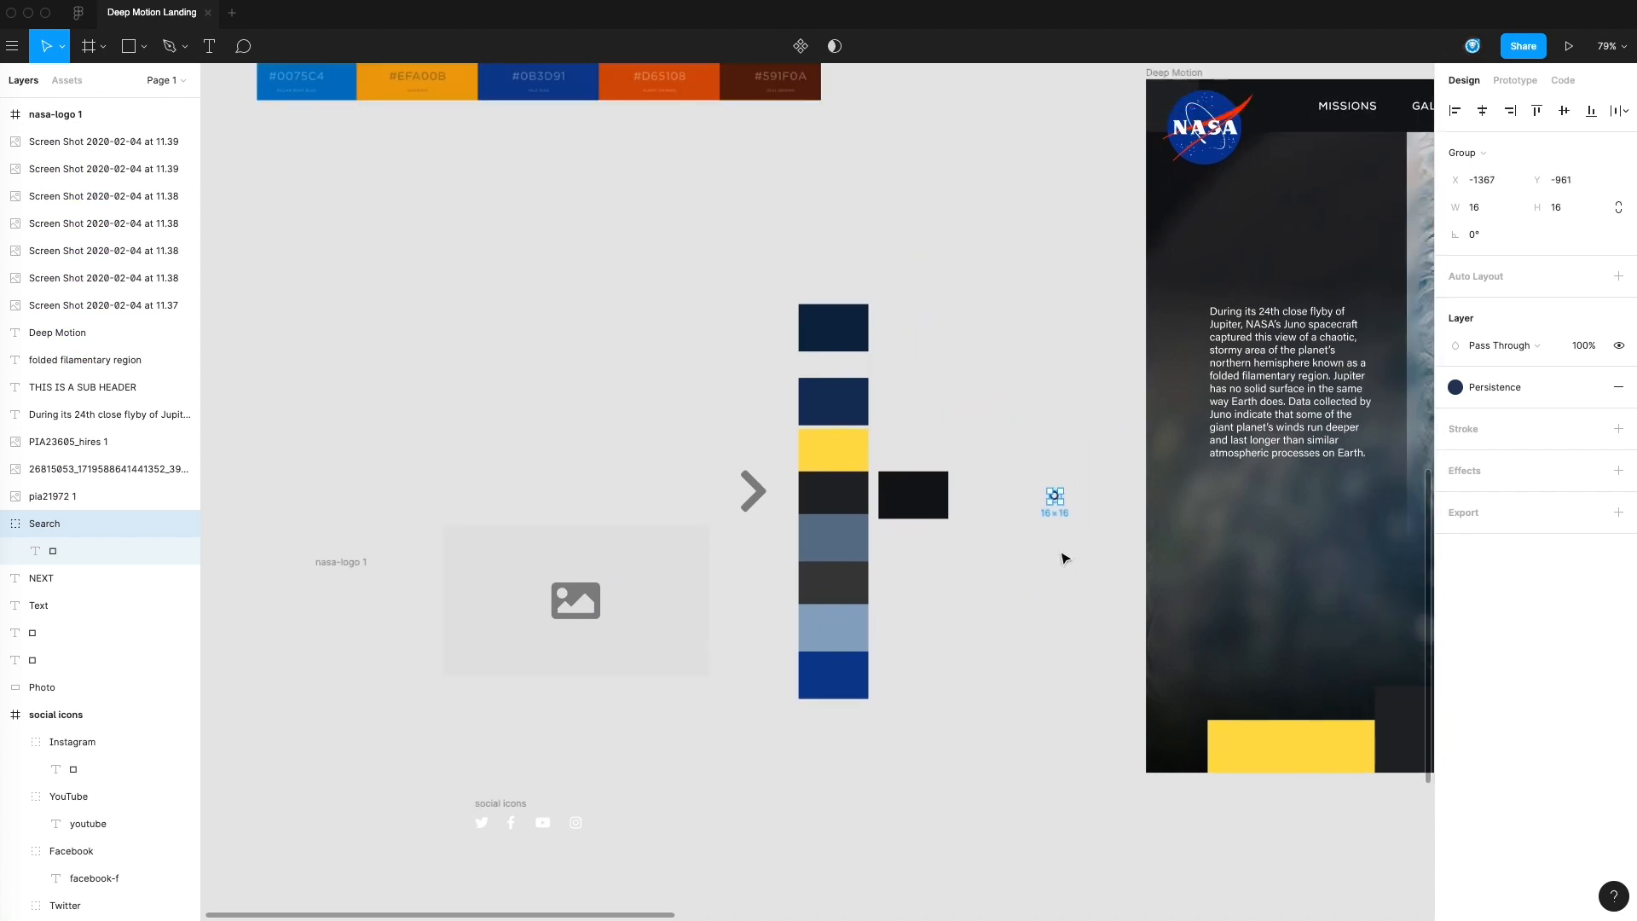
left_click(1082, 461)
scroll(1023, 512, "right", 5)
scroll(1023, 512, "up", 2)
left_click_drag(570, 680, 1192, 296)
Change the Search icon's fill in the header from the Persistence color style to white, #FFFFFF
left_click(1507, 524)
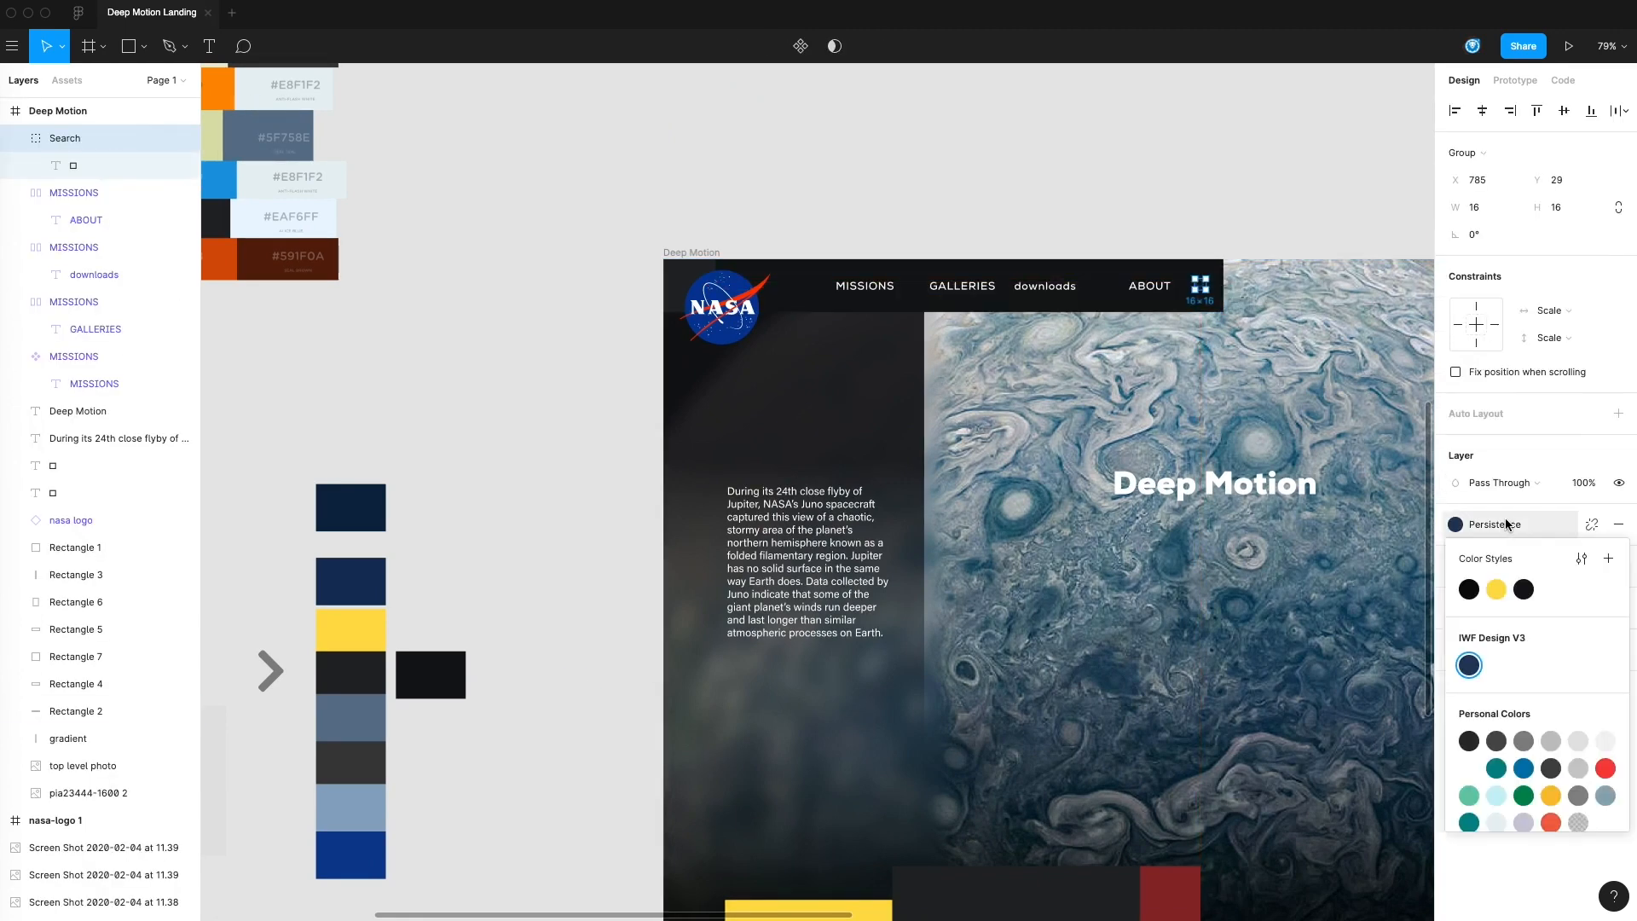
left_click(1474, 767)
left_click(1279, 207)
left_click_drag(1223, 204, 1237, 95)
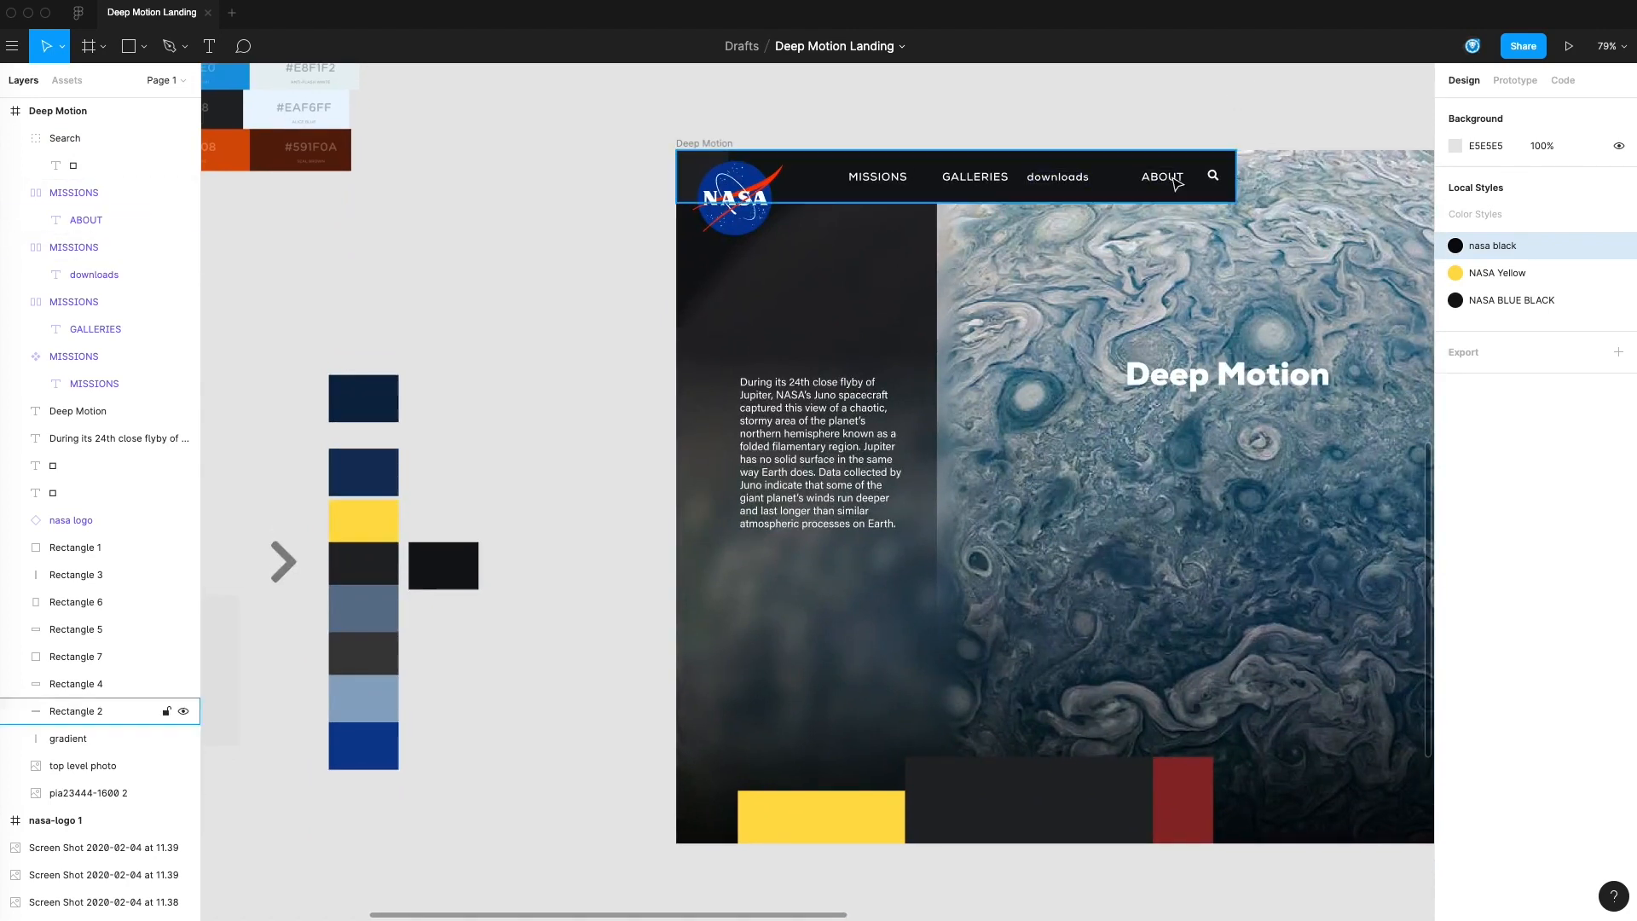
Retype the ABOUT menu item's text in lowercase as about
left_click(1163, 182)
double_click(1163, 183)
double_click(1161, 179)
type("about")
left_click(1154, 125)
left_click_drag(1126, 124, 965, 175)
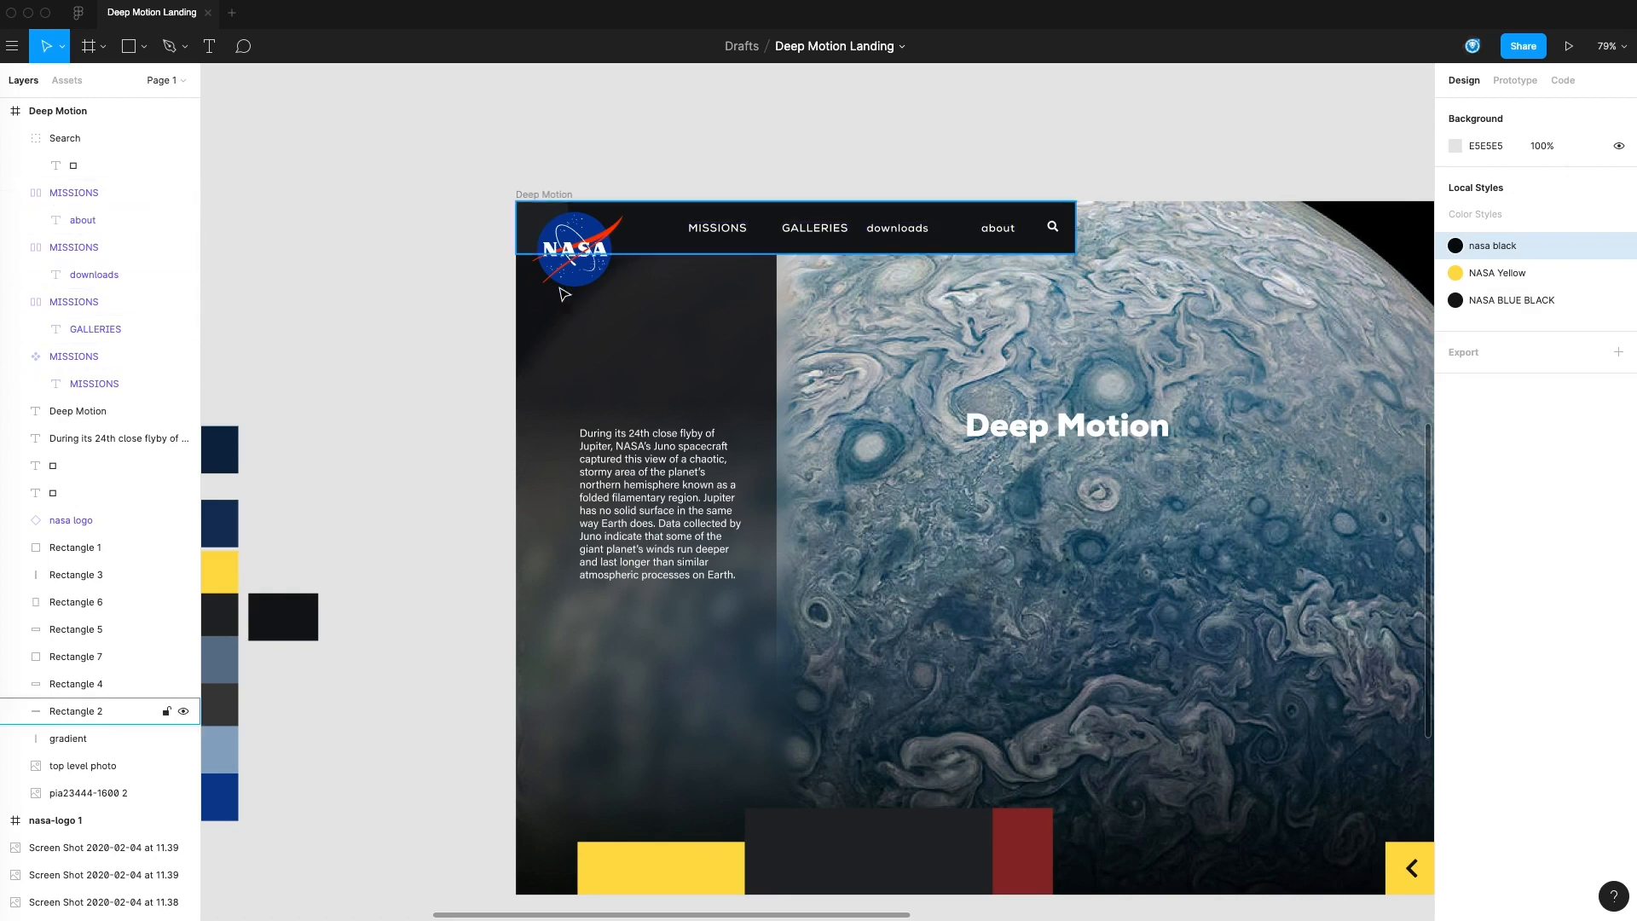
Set the letter case of the MISSIONS text in the master component to Uppercase in the type details
left_click(81, 385)
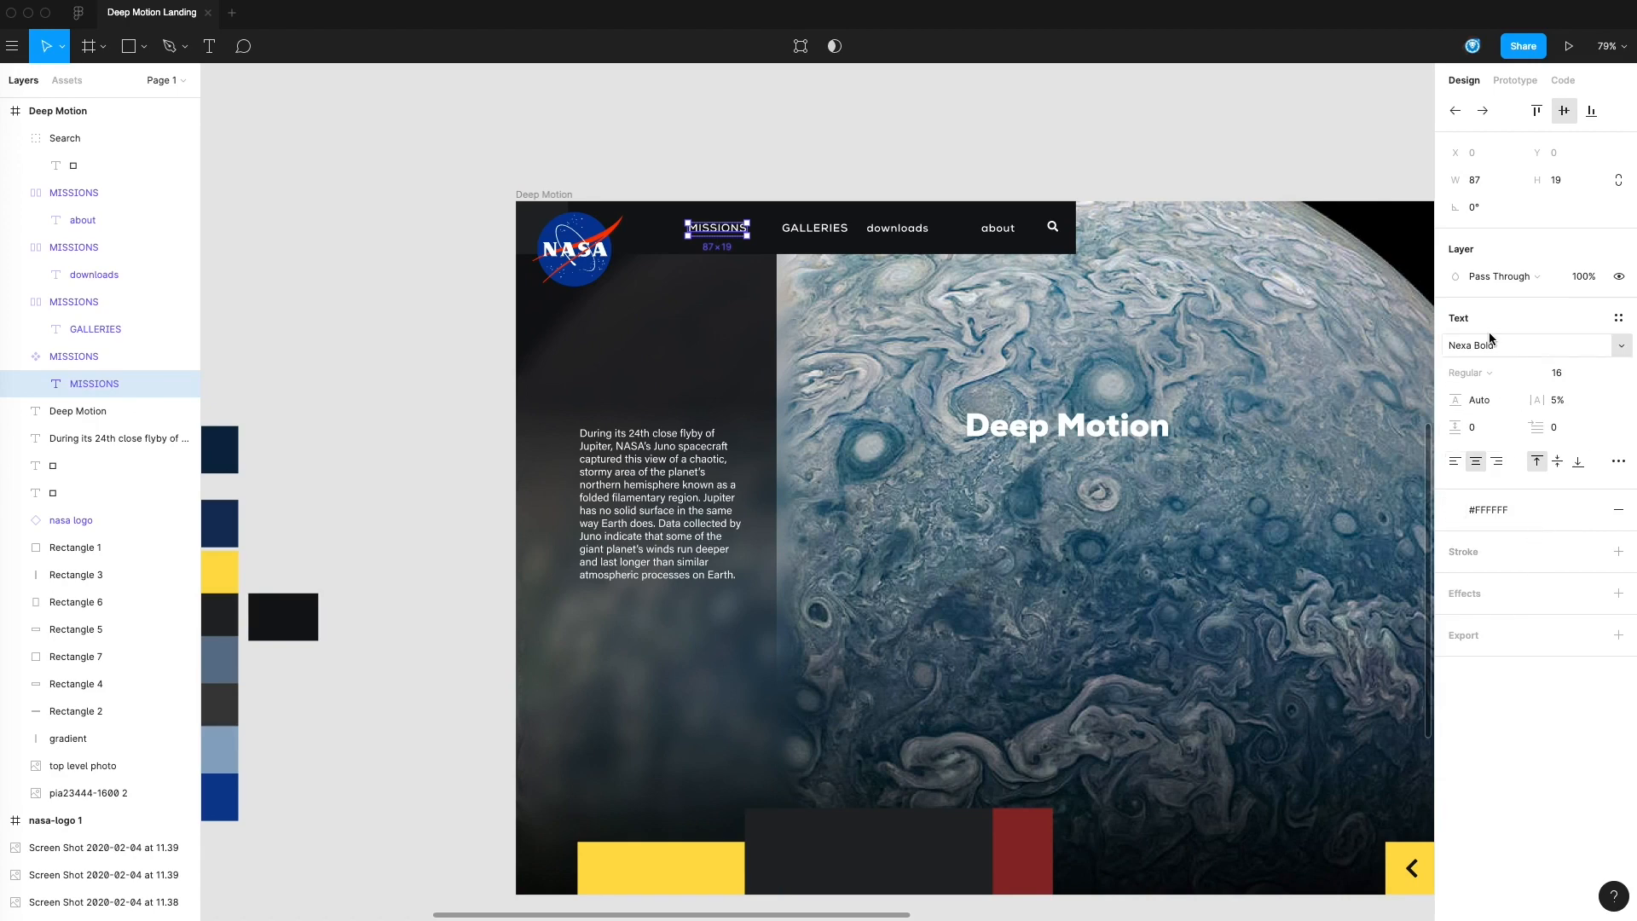
left_click(1619, 465)
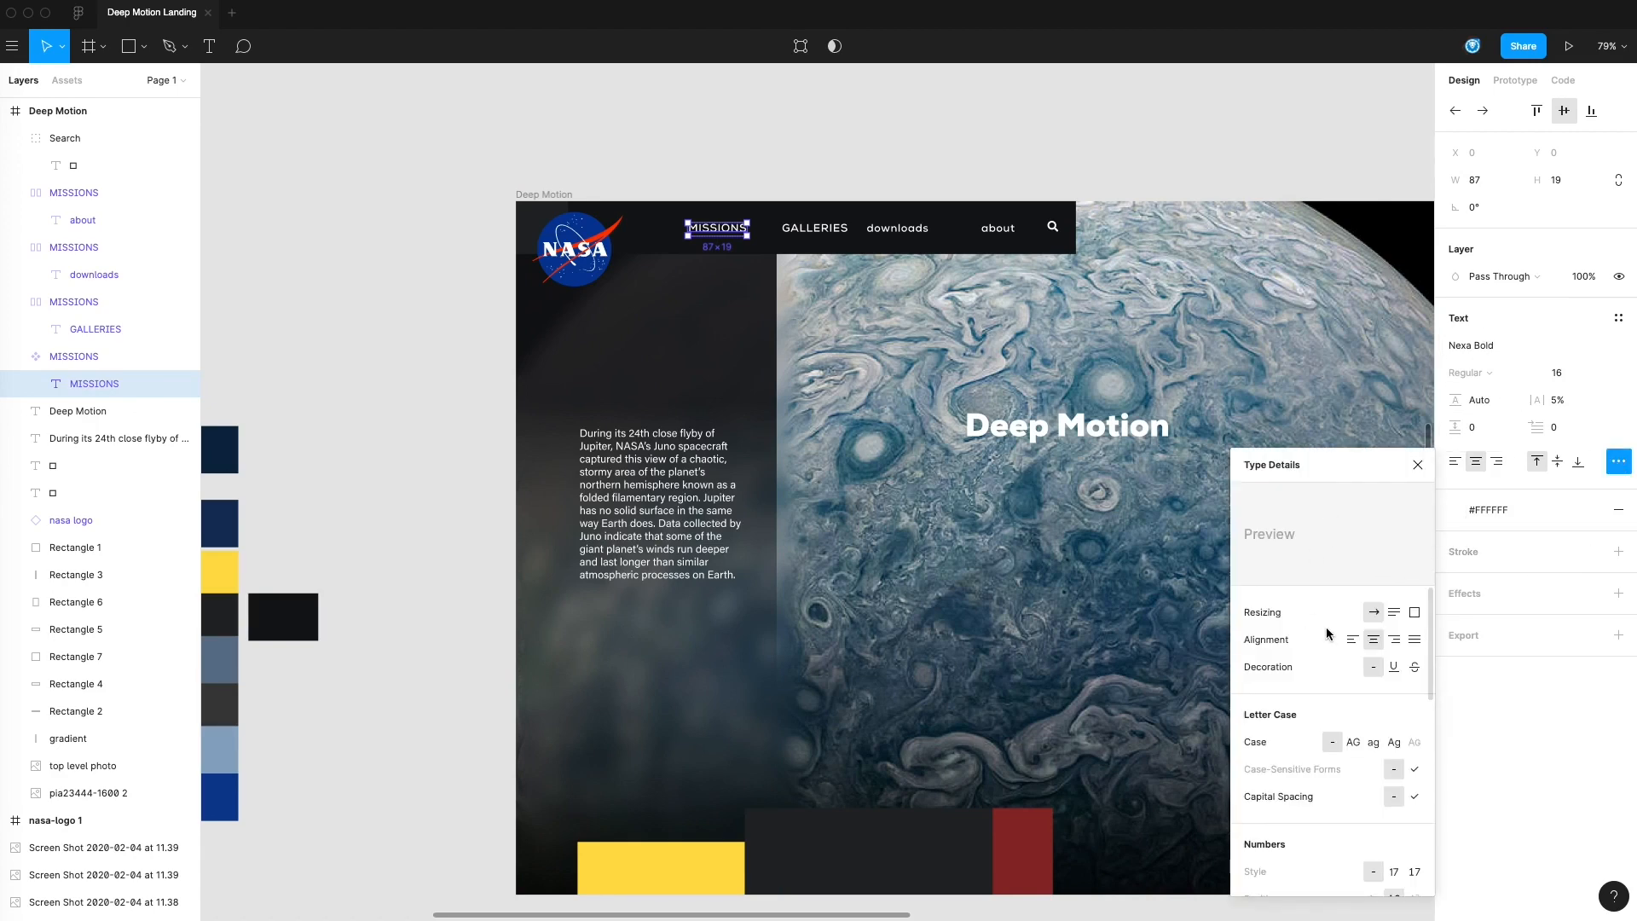
scroll(1337, 618, "down", 2)
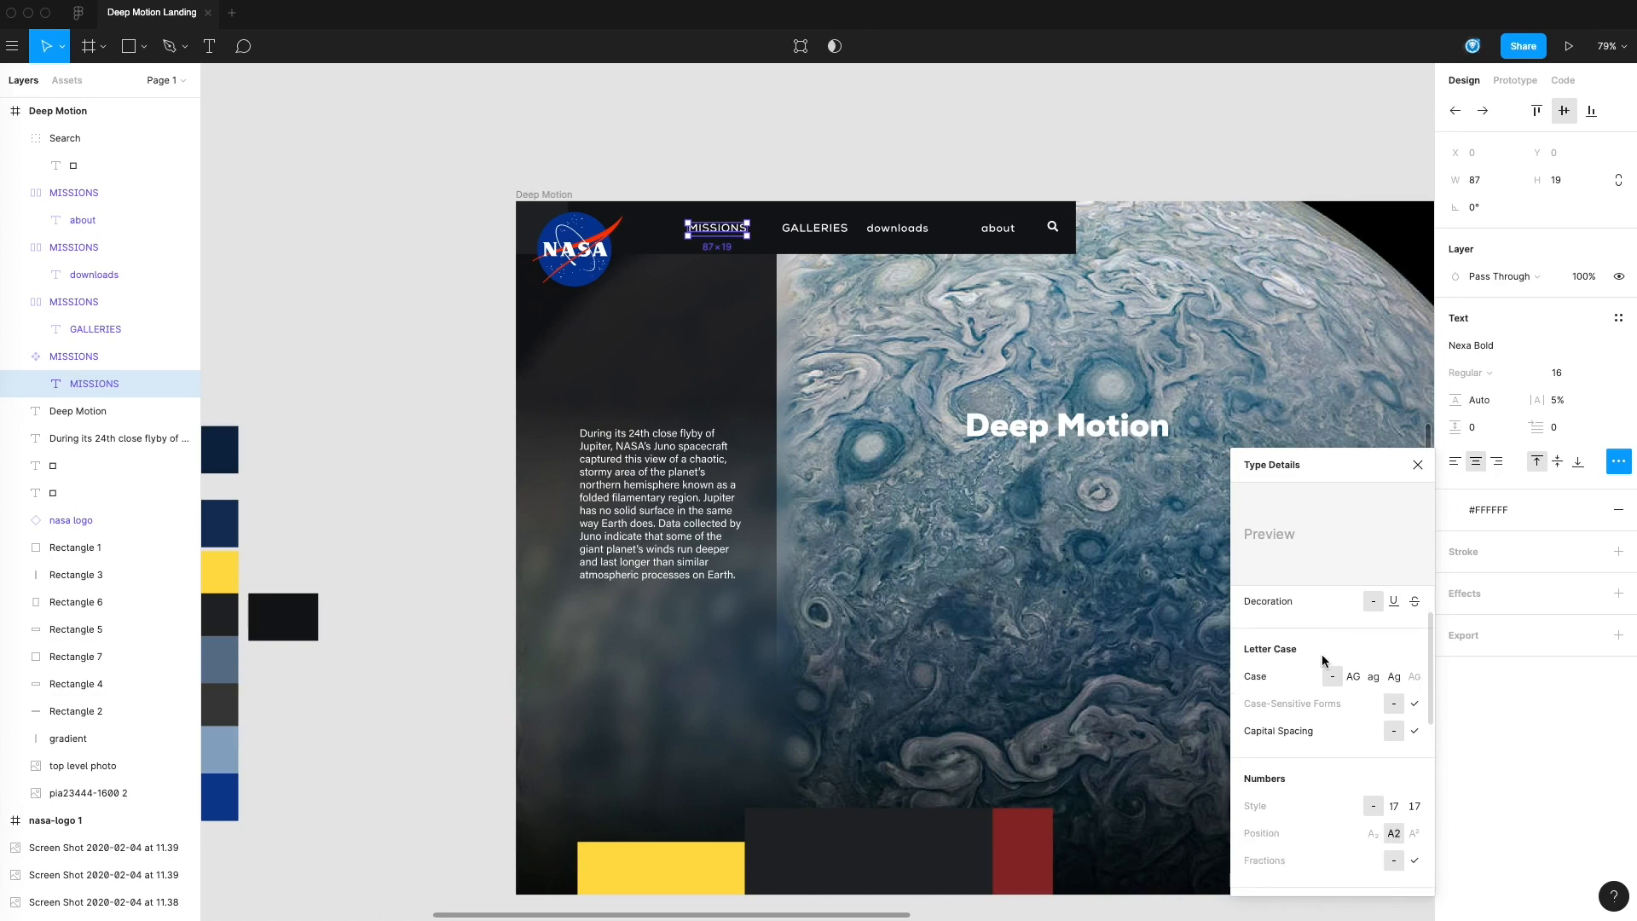
scroll(1325, 658, "up", 2)
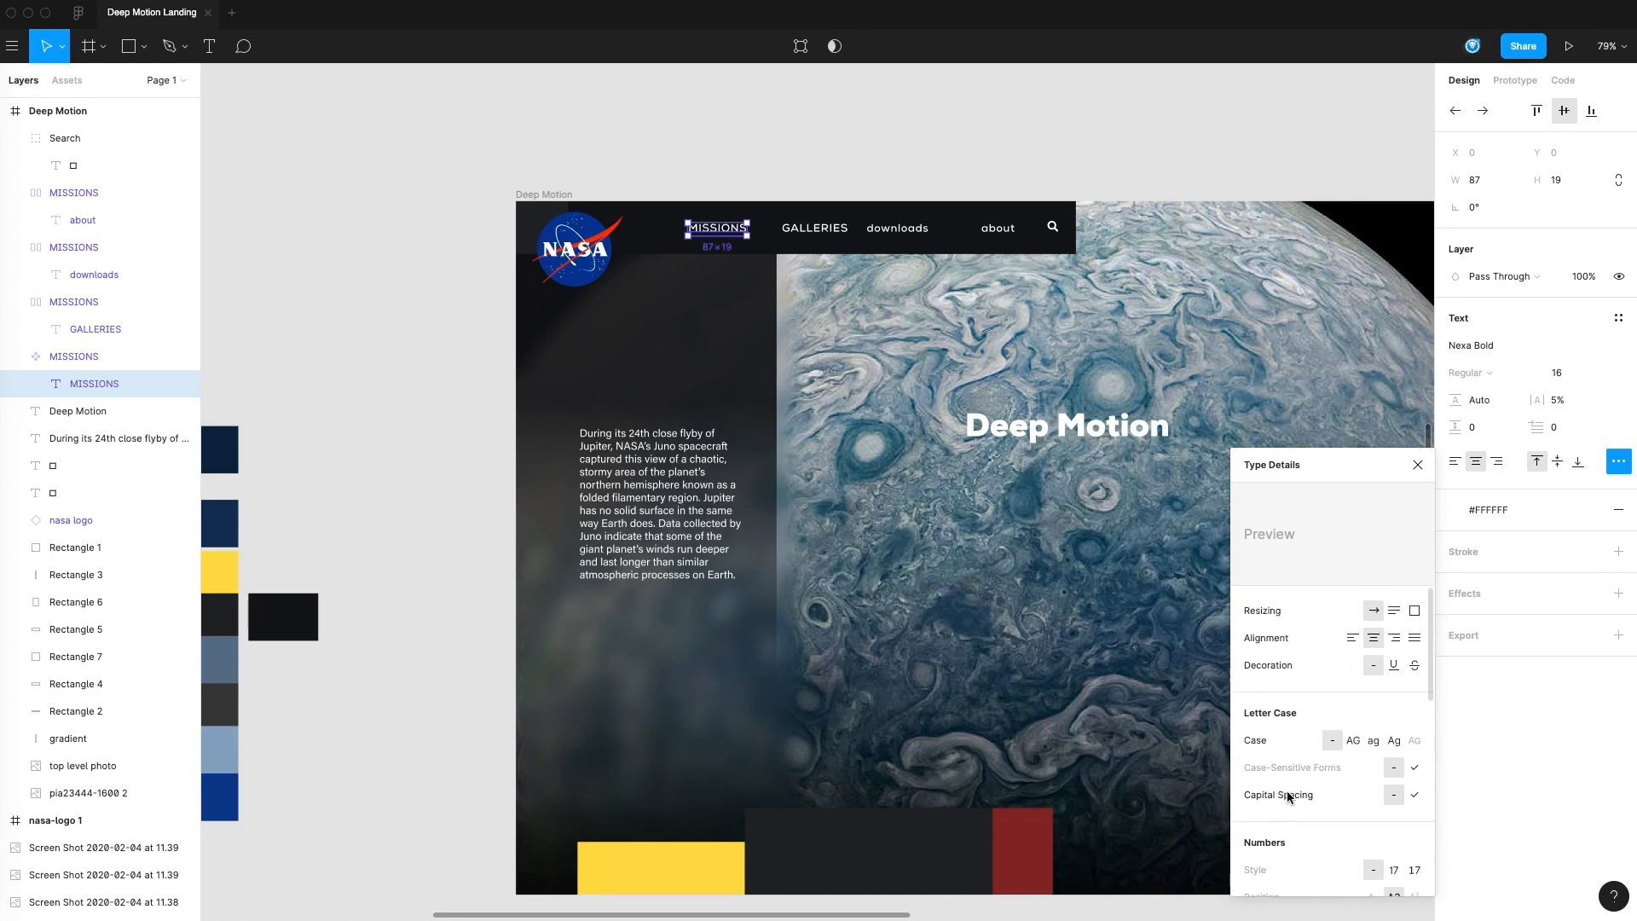
scroll(1317, 729, "down", 12)
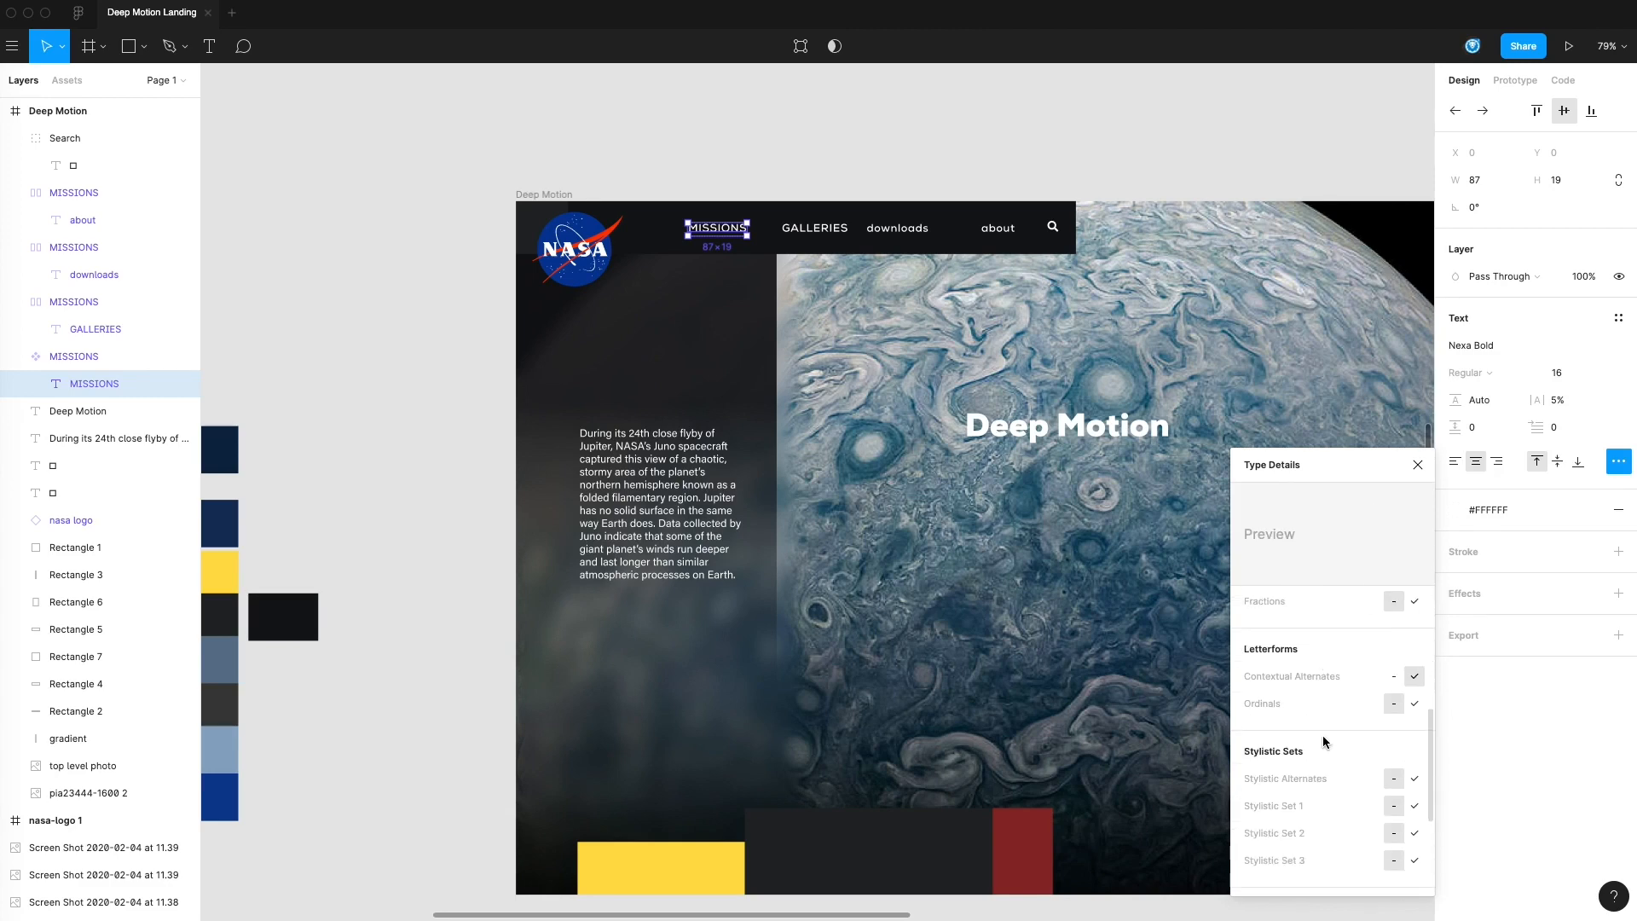
scroll(1323, 738, "up", 12)
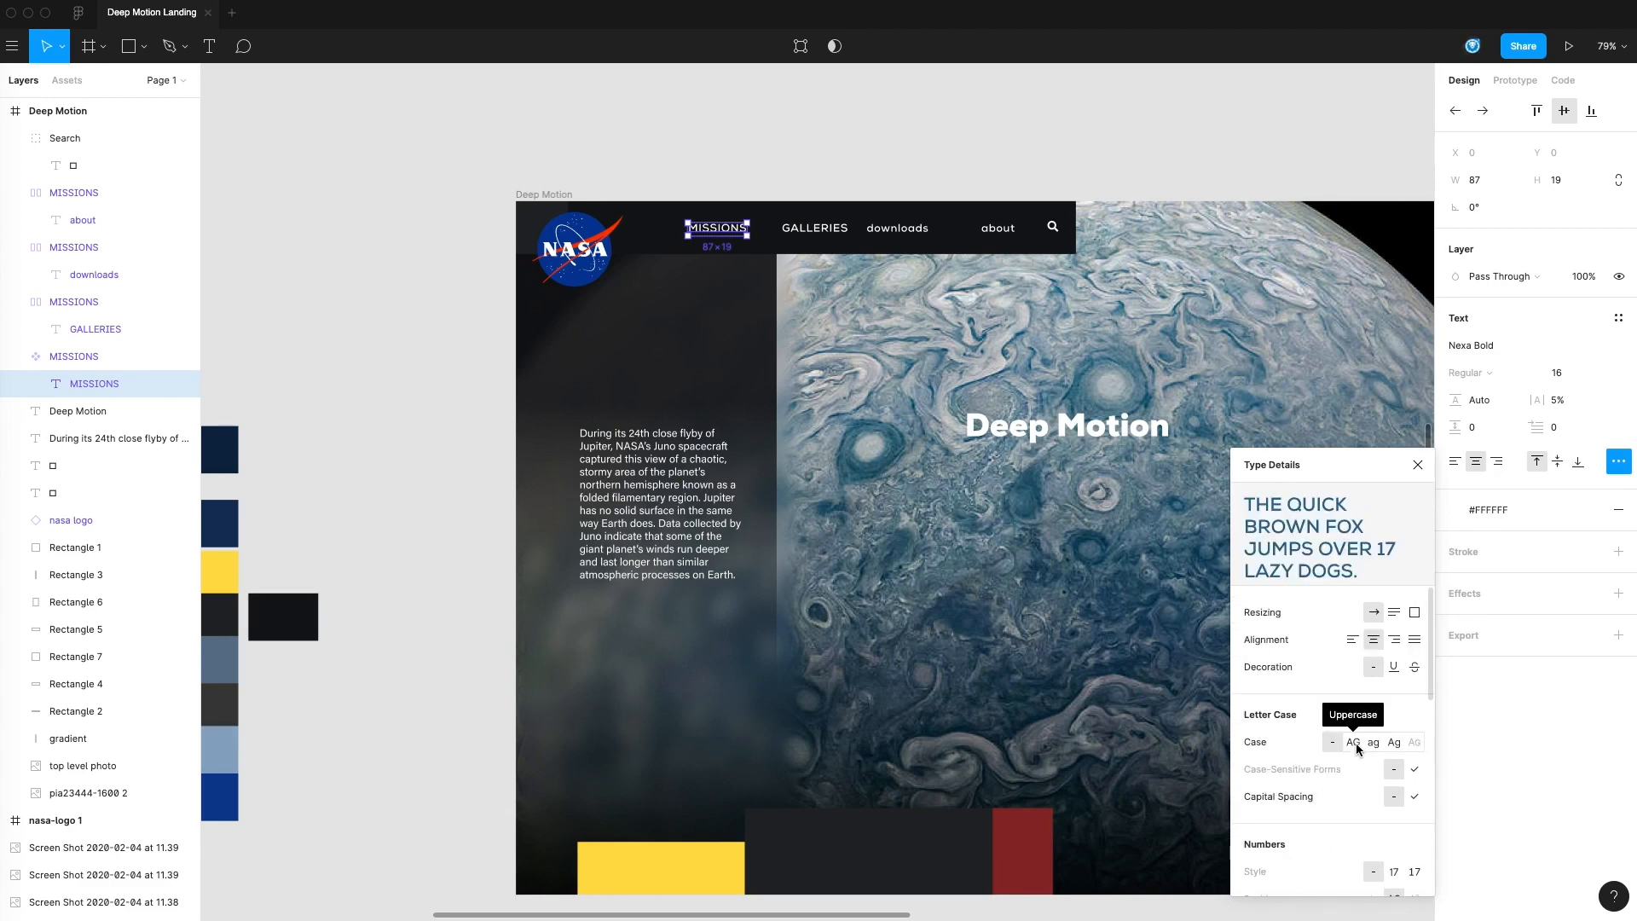
left_click(1355, 742)
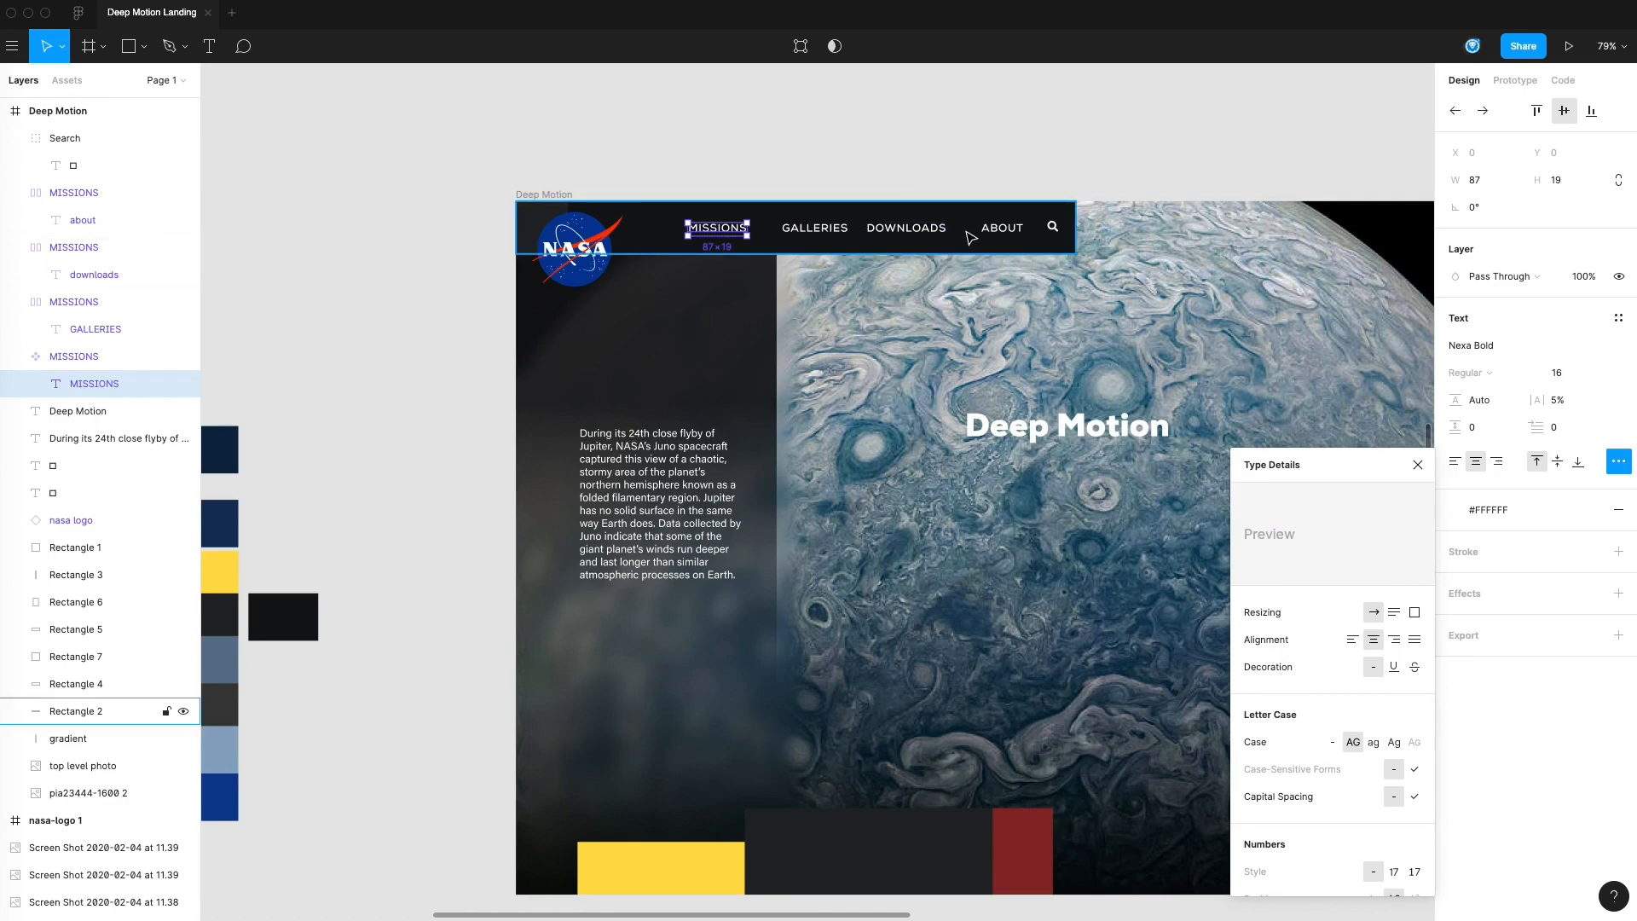
left_click(1373, 742)
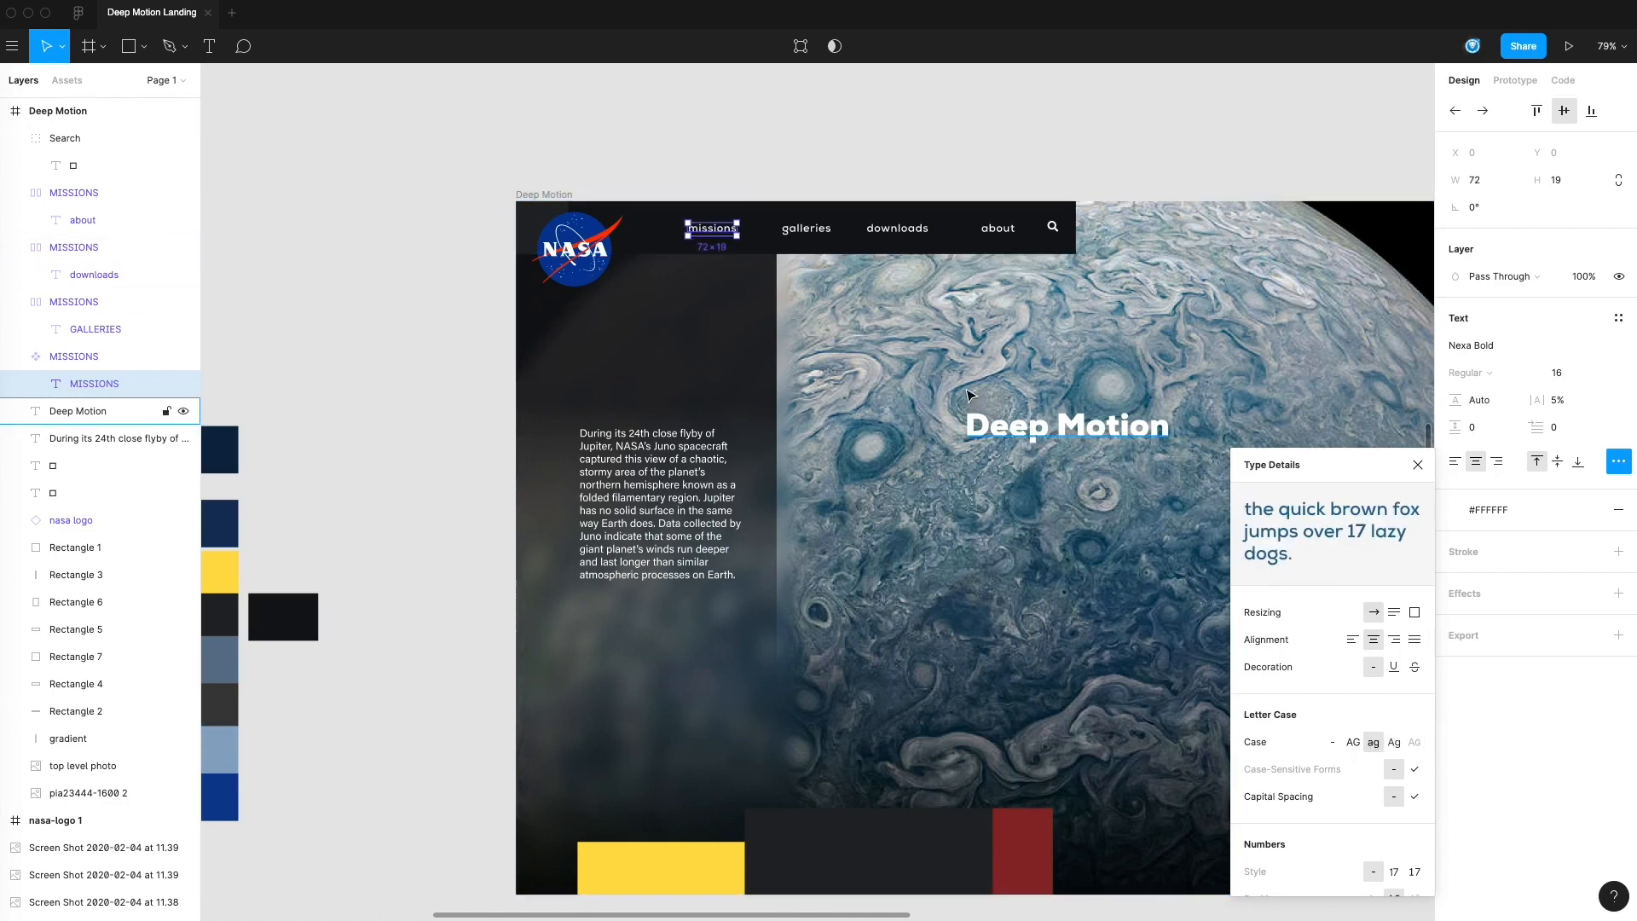
left_click(1354, 742)
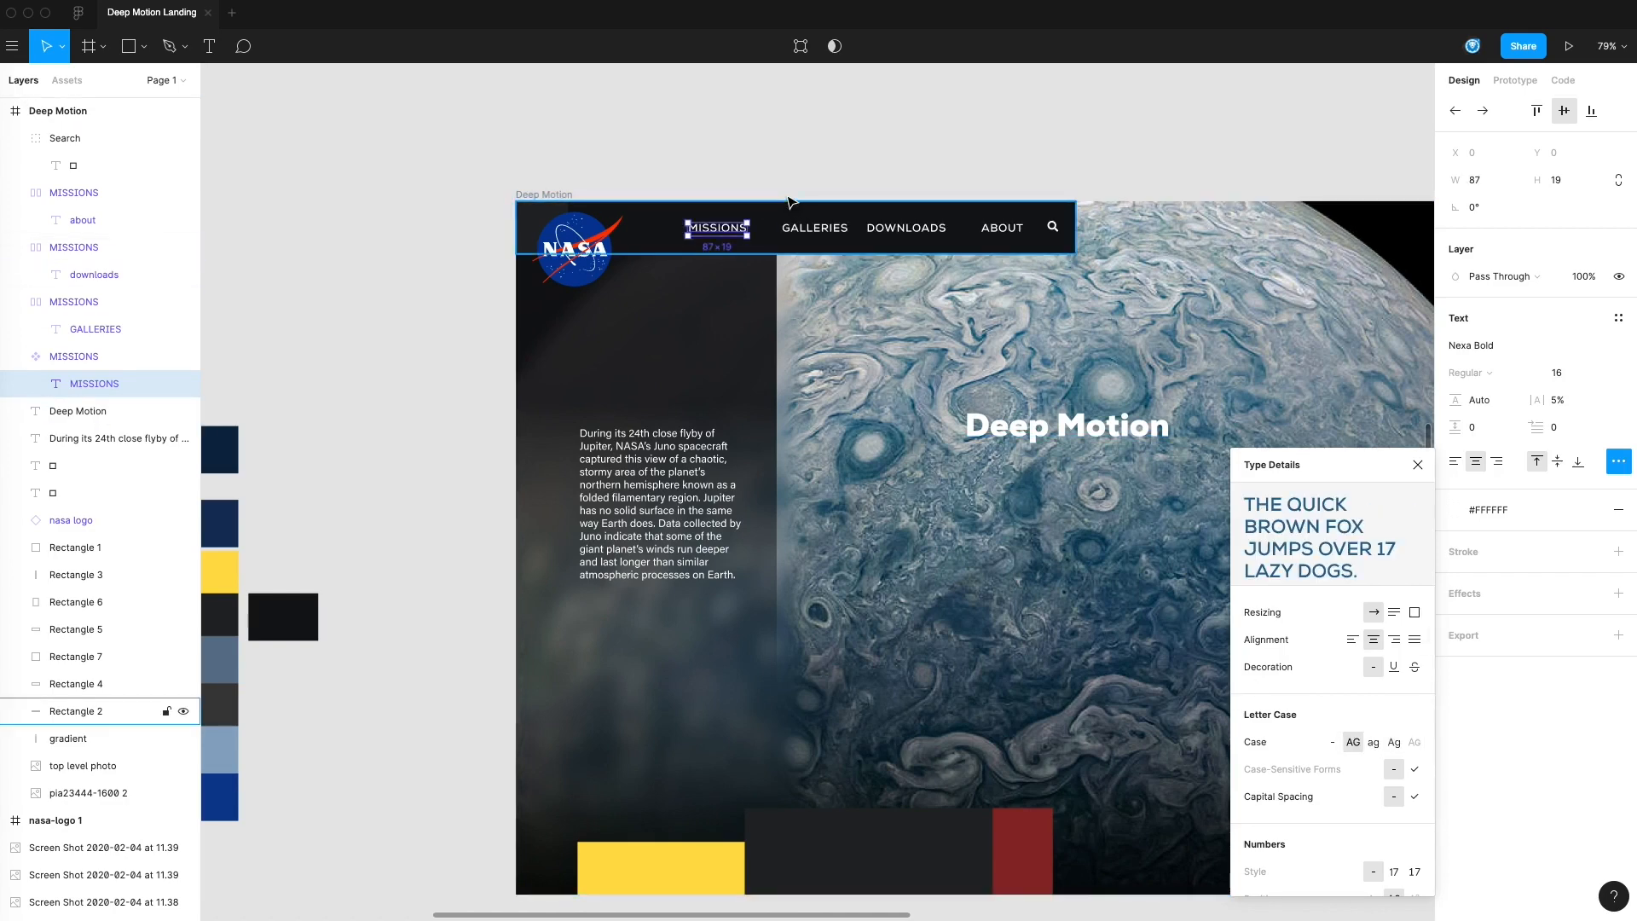
left_click(866, 146)
mouse_move(867, 146)
left_mouse_down()
mouse_move(943, 150)
mouse_move(867, 120)
left_mouse_up()
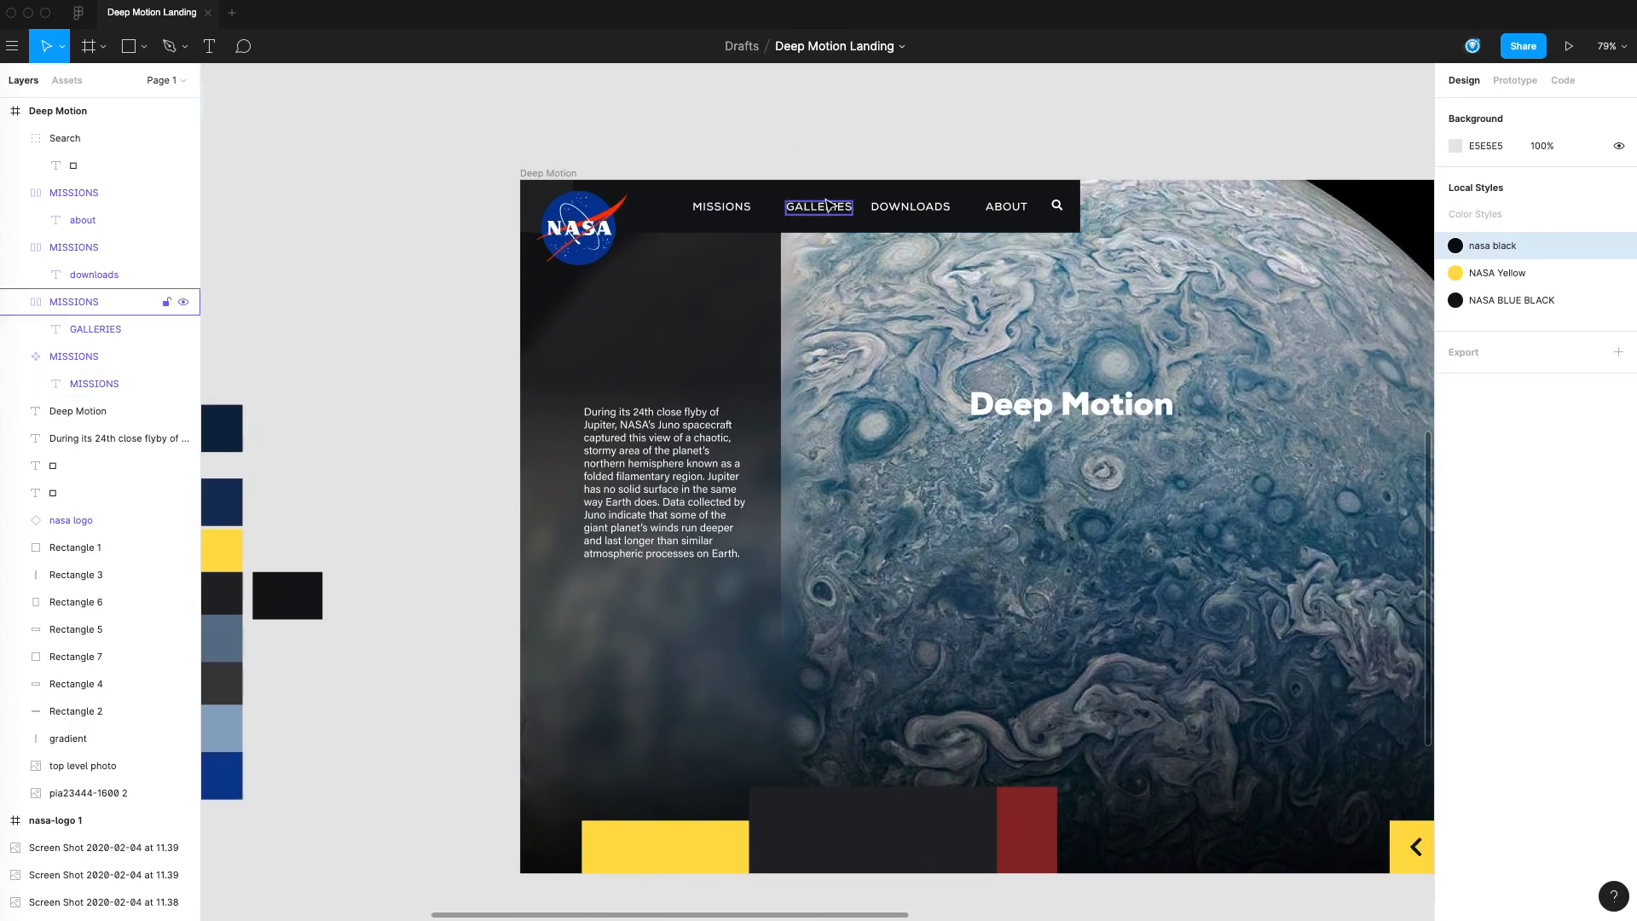
Align the four header menu items and the search icon with each other along their vertical centers
scroll(1074, 181, "up", 1)
scroll(1074, 181, "right", 1)
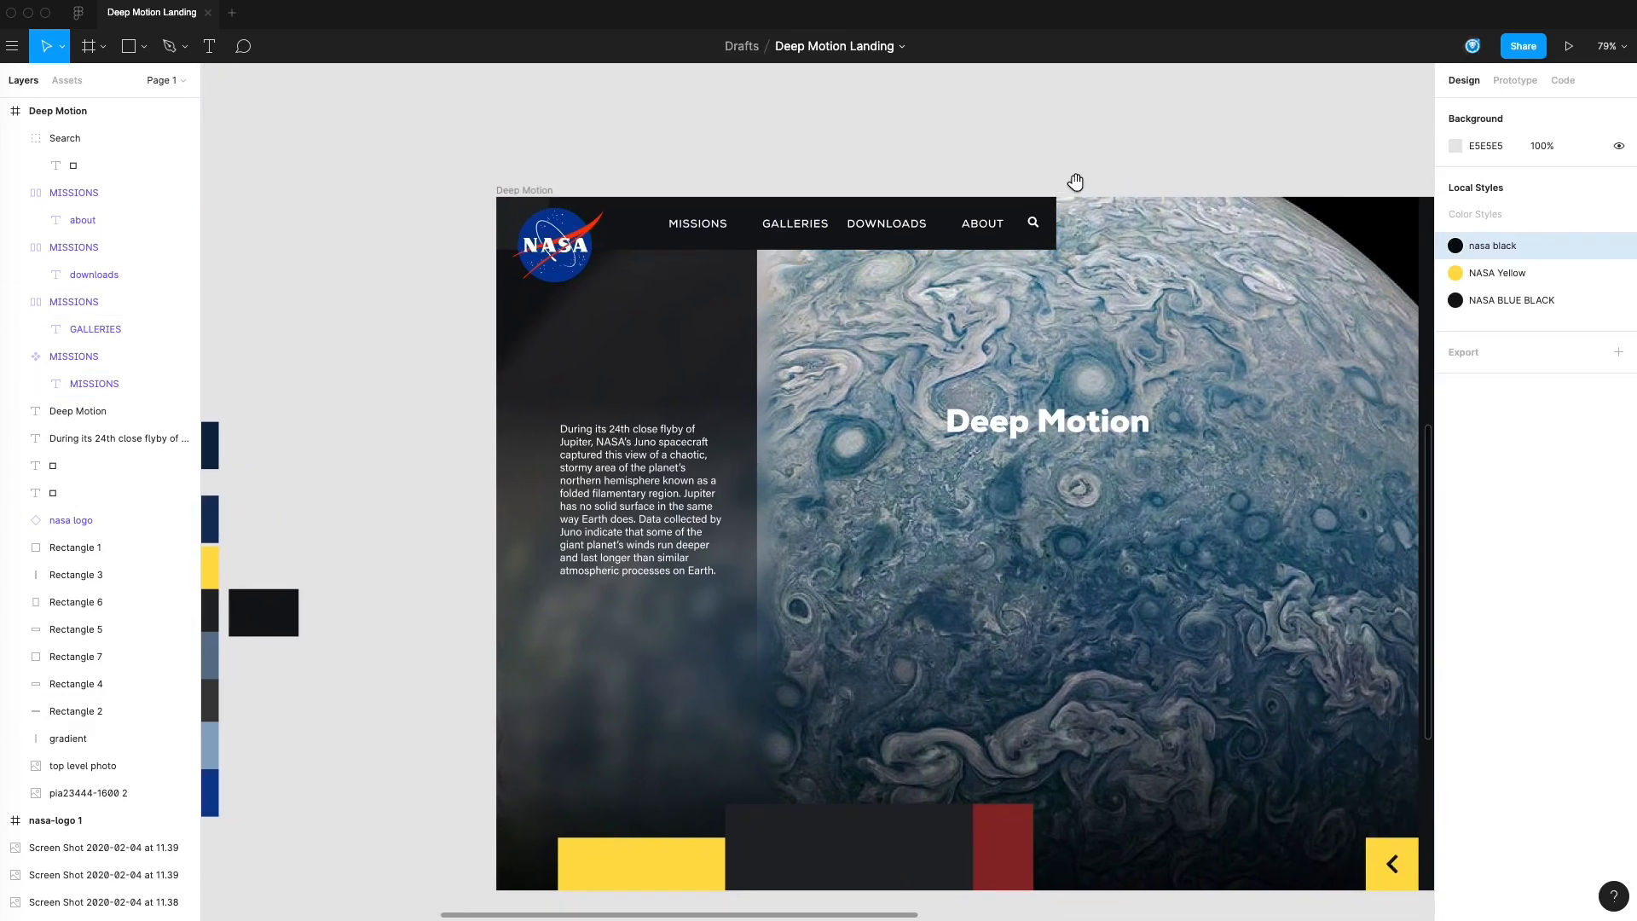
left_click(1035, 225)
left_click(982, 224, "shift")
left_click(814, 226, "shift")
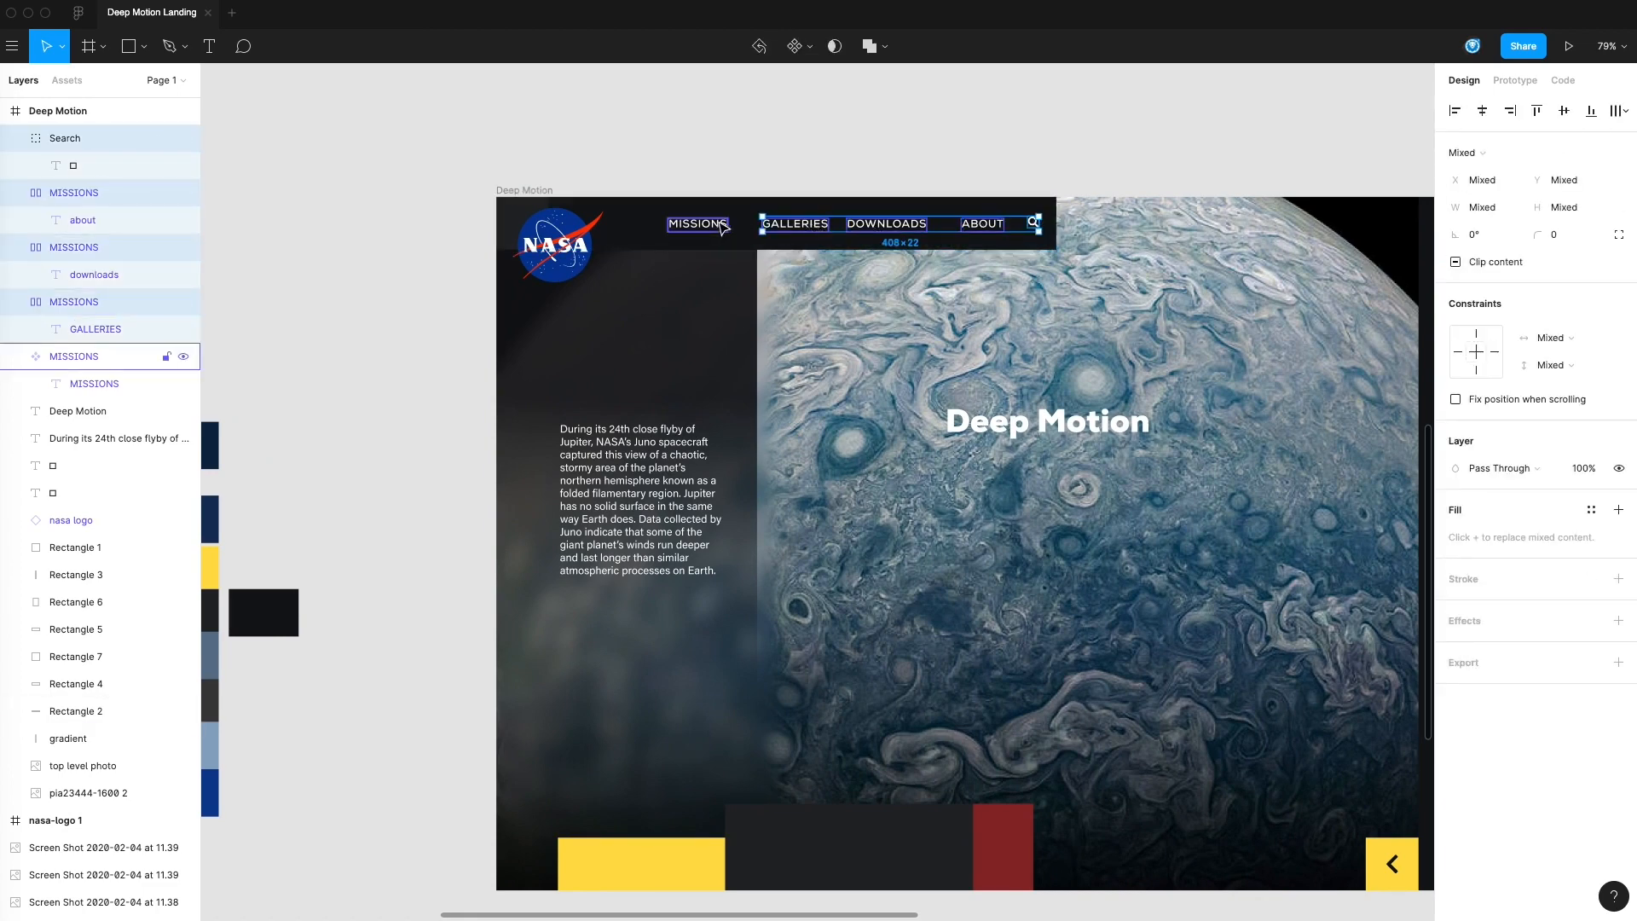
left_click(698, 224, "shift")
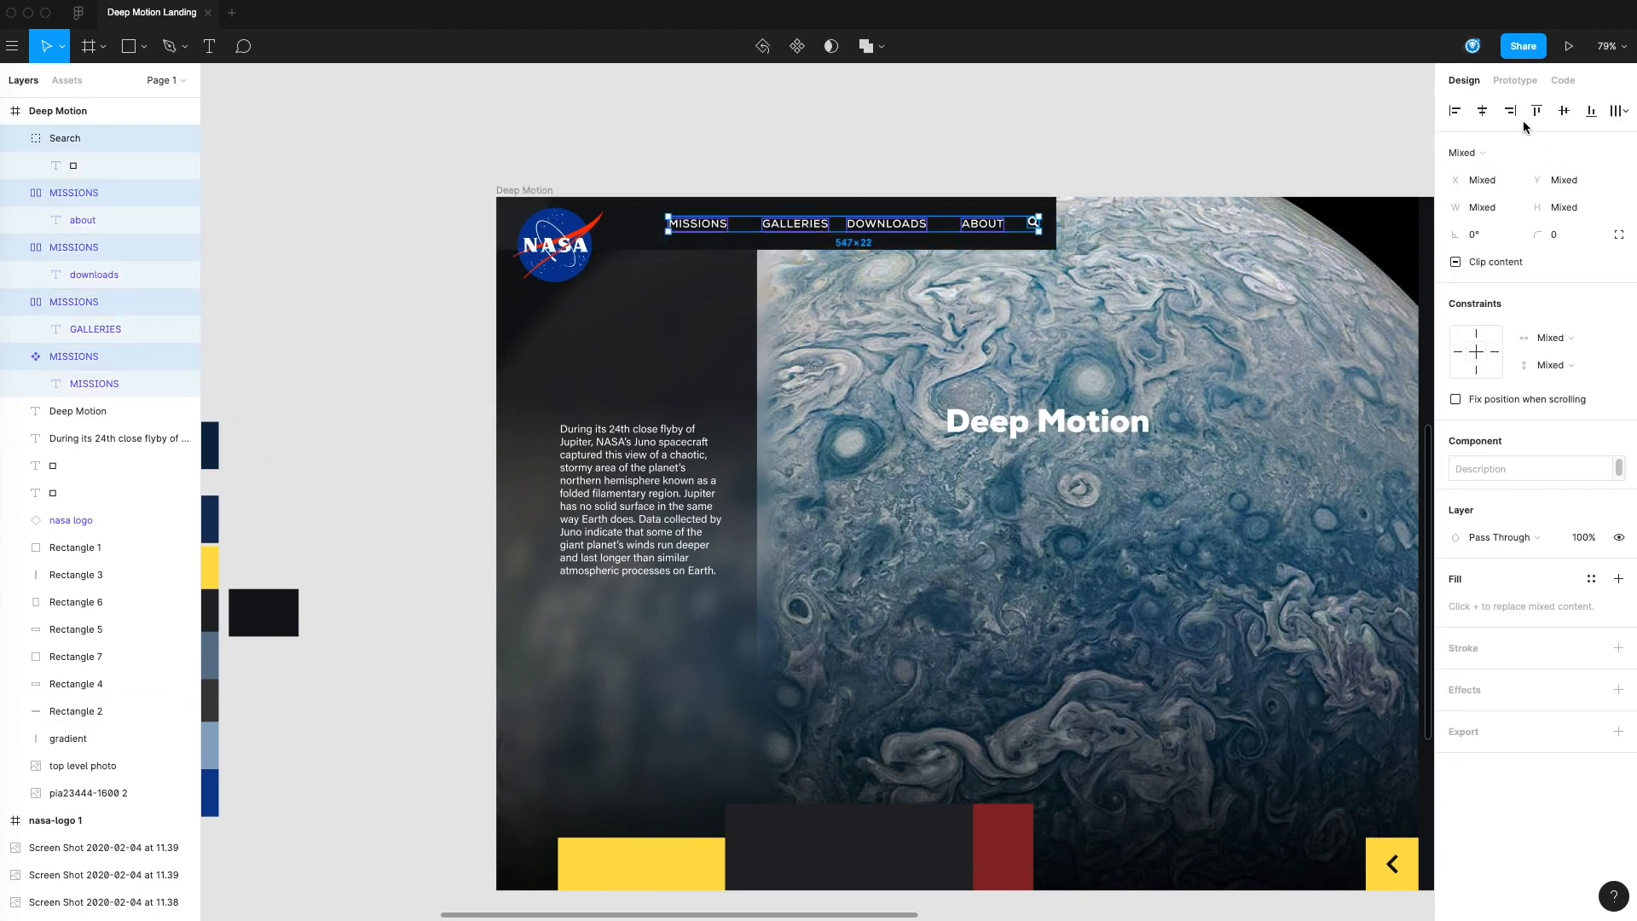
left_click(1564, 111)
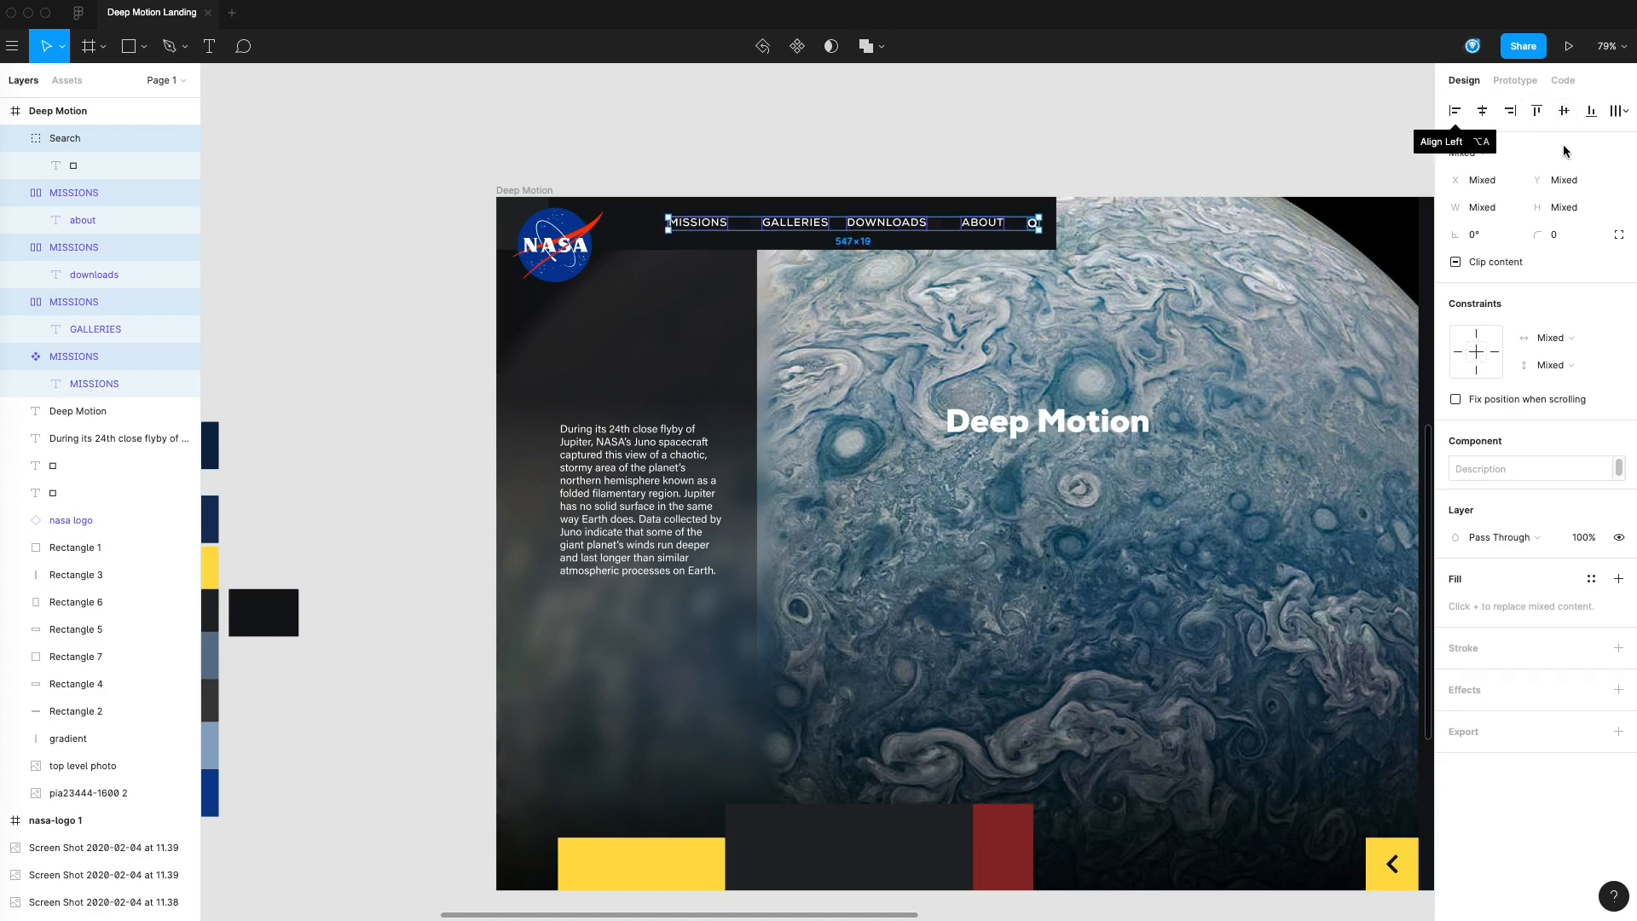
Tidy up the spacing of the selected menu items and search icon, and shift them toward the logo so they fit within the header bar
left_click(1616, 112)
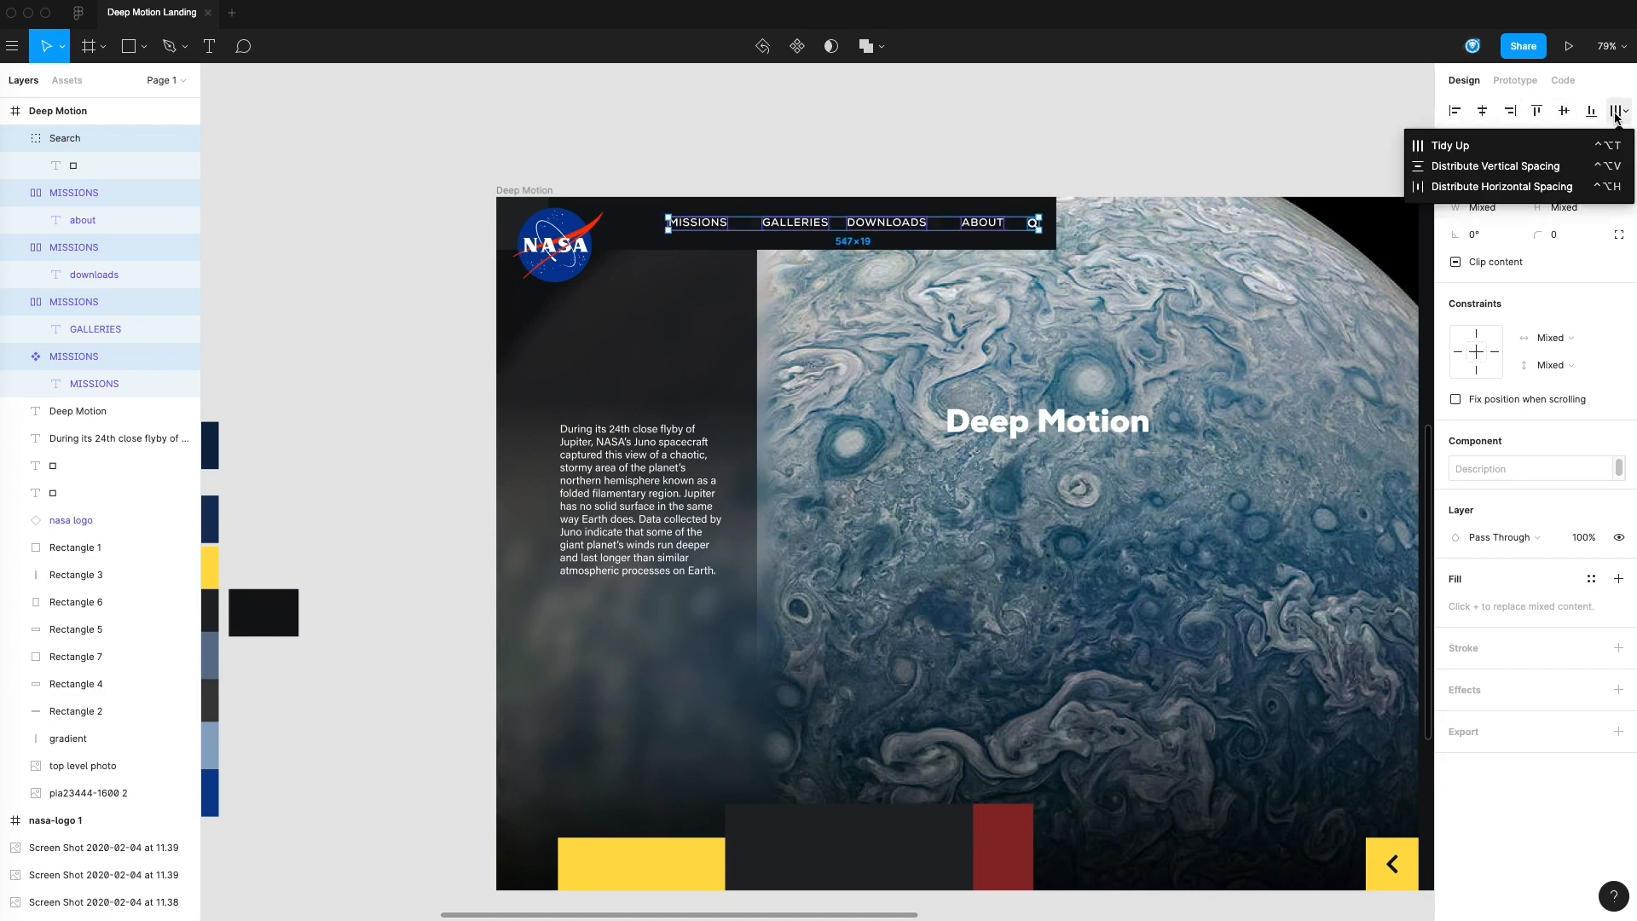
left_click(1441, 140)
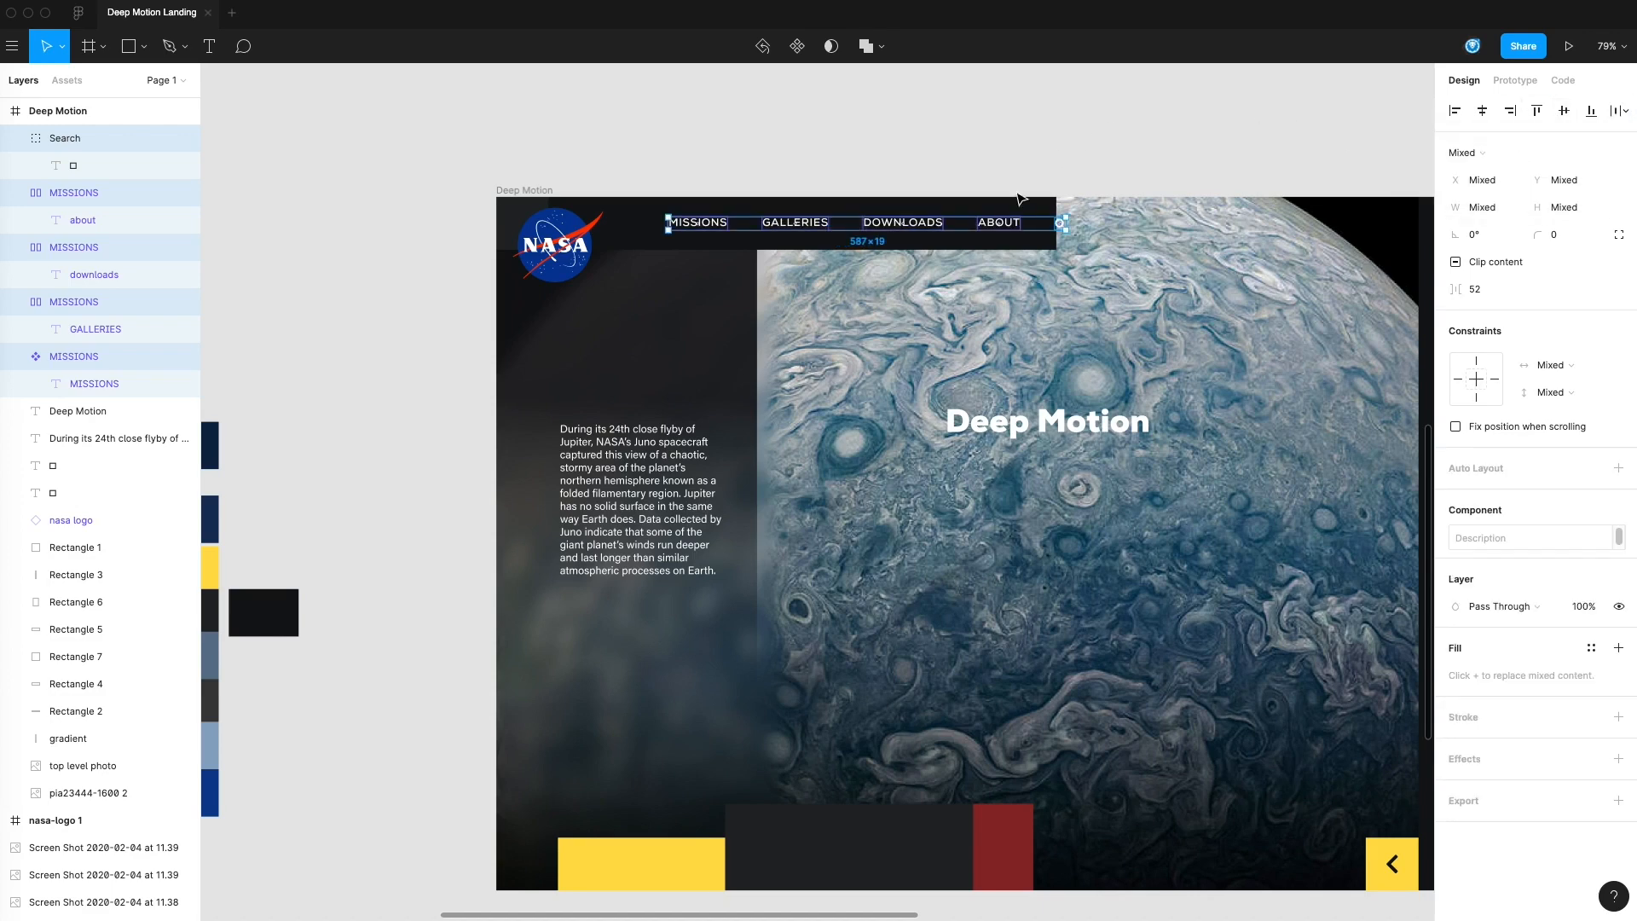
left_click_drag(1009, 232, 983, 233)
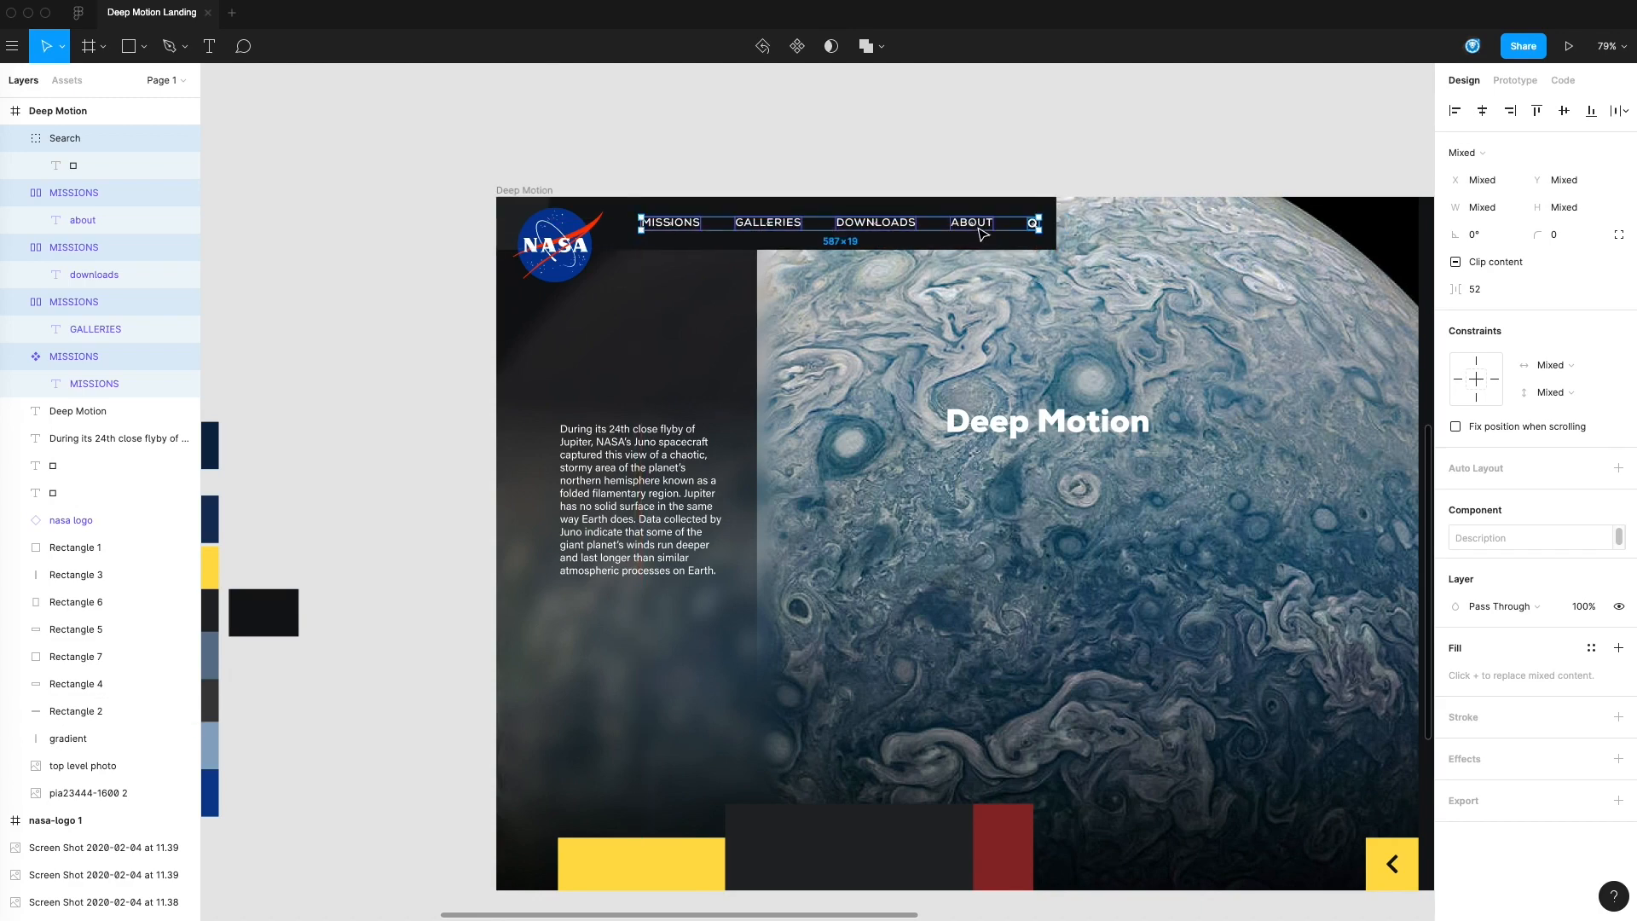
left_click(990, 165)
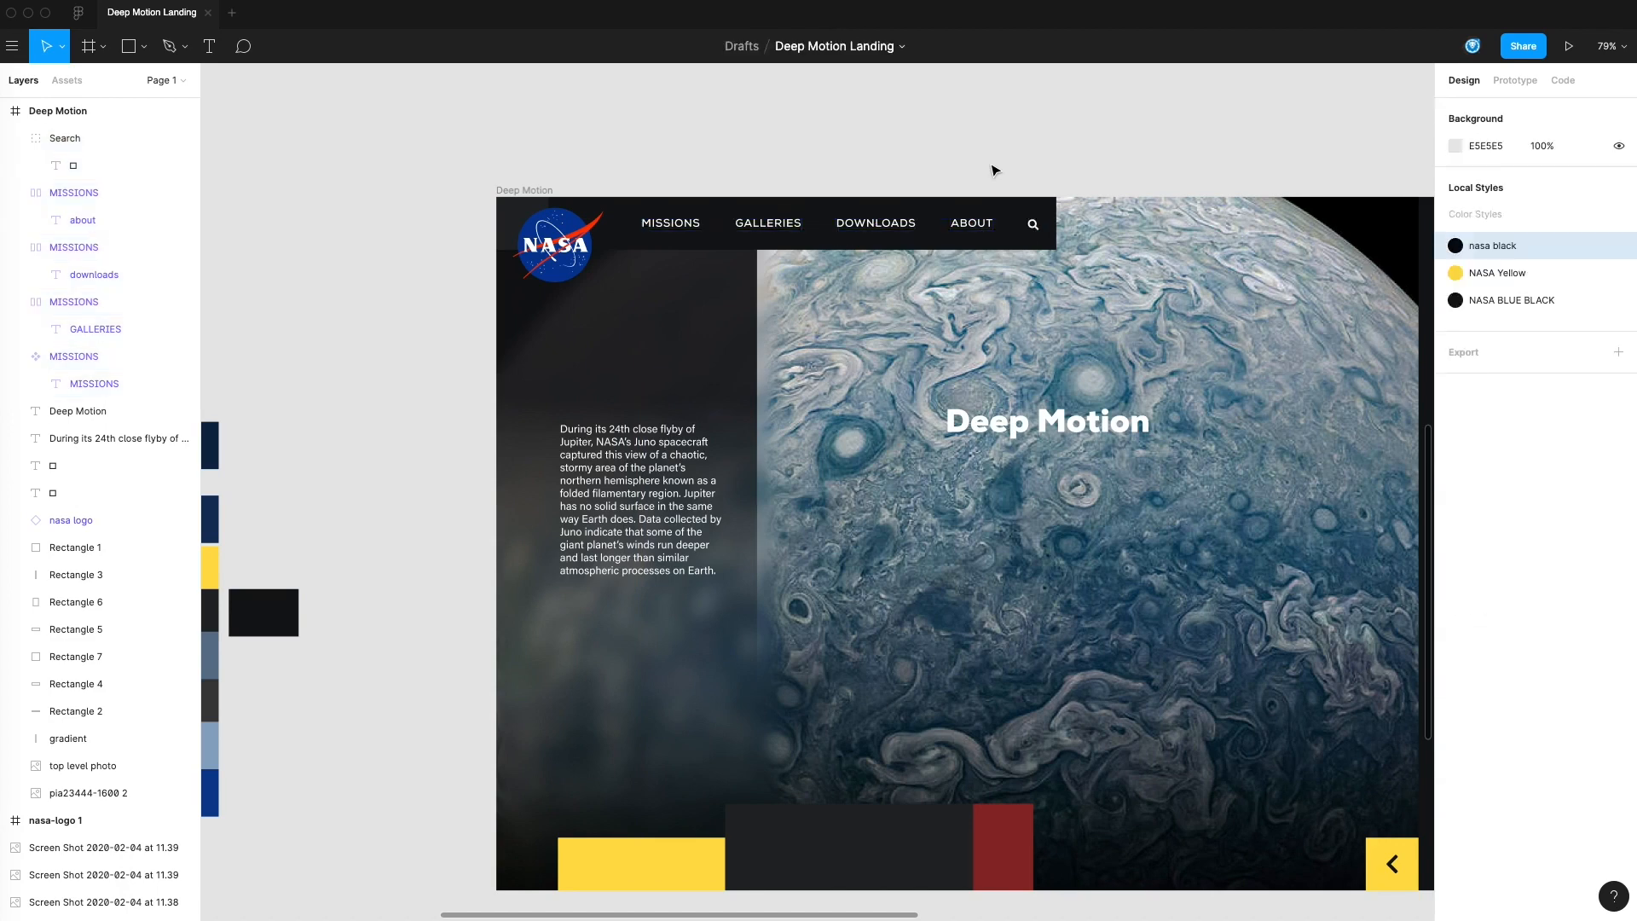
Line up the search icon with the menu items in the header bar
left_click(1036, 226)
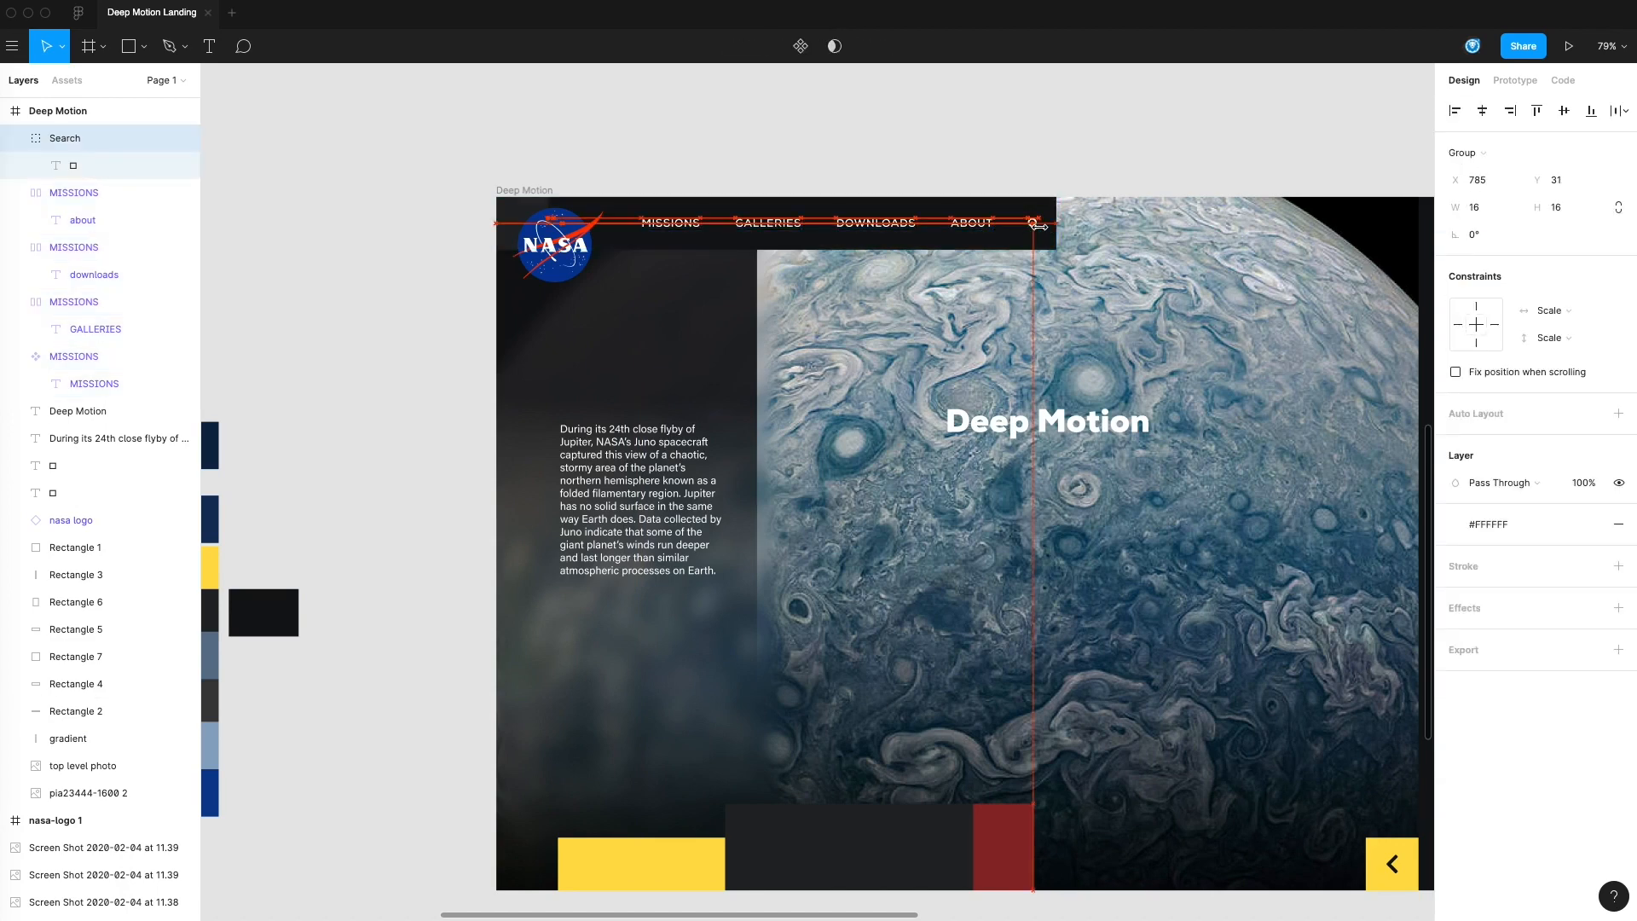
left_click(1114, 154)
left_click_drag(1115, 153, 1079, 126)
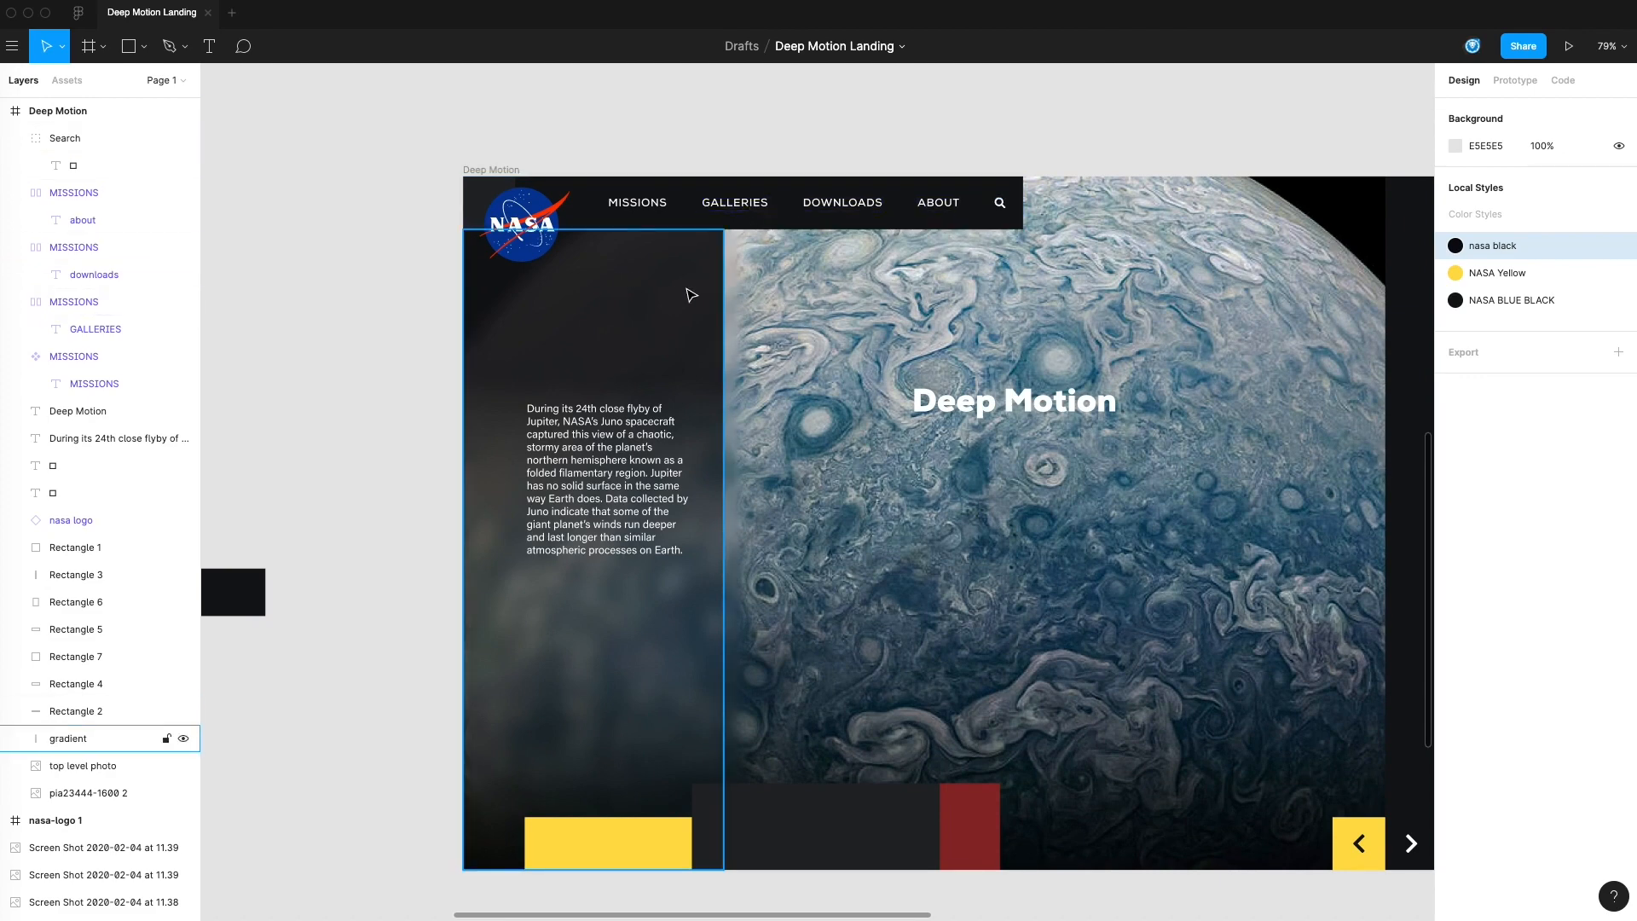
left_click(648, 206)
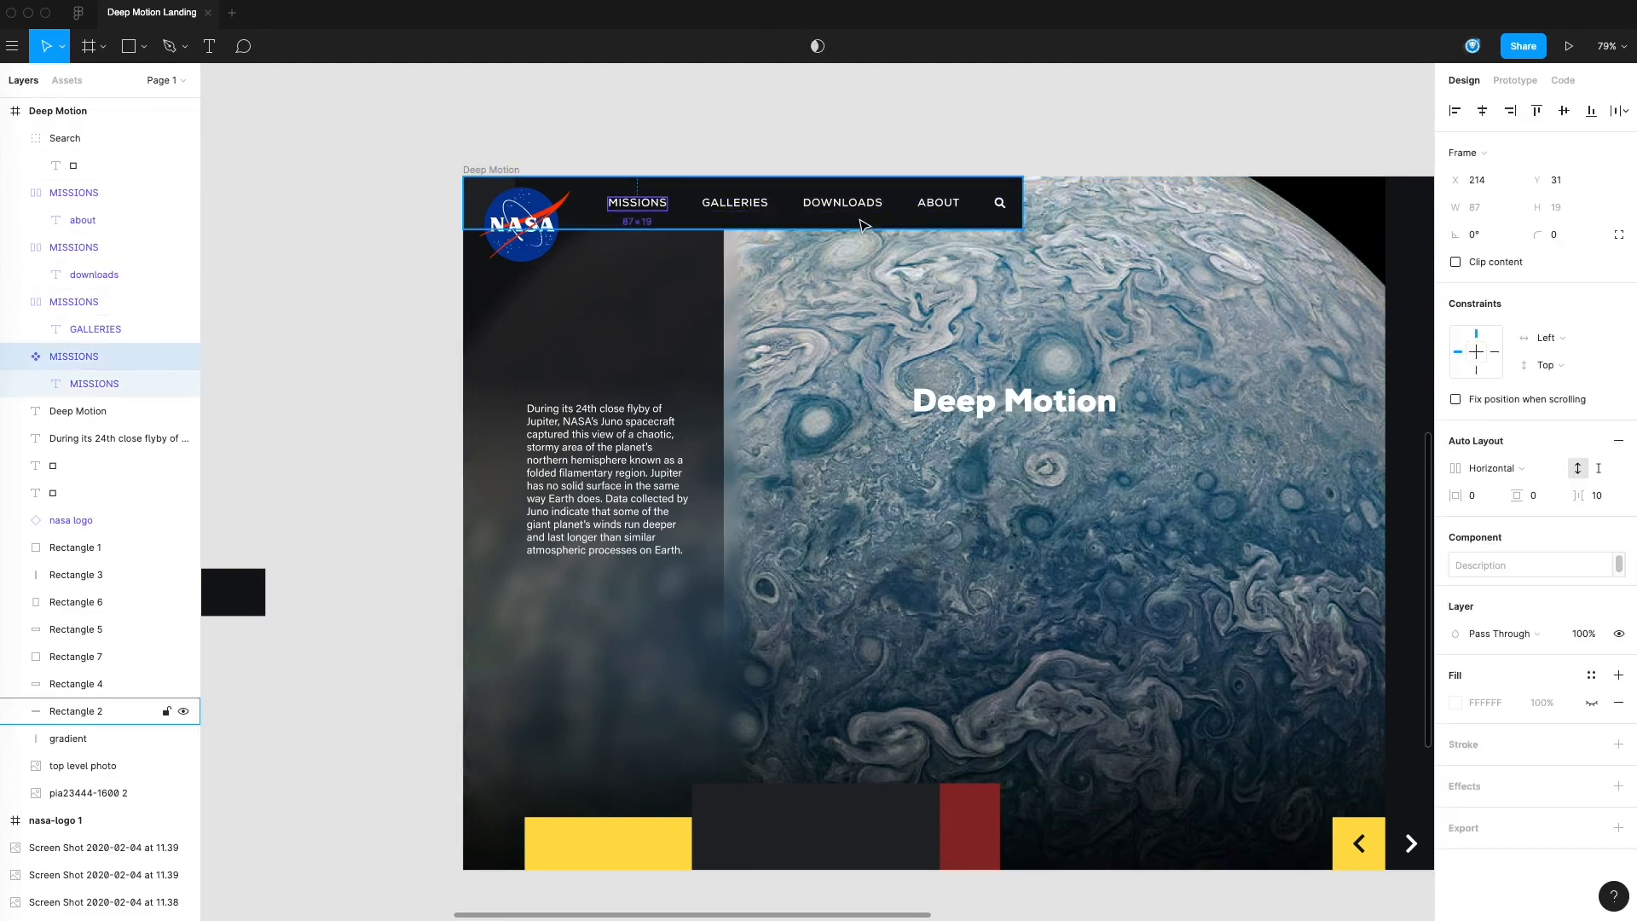
left_click(845, 204, "shift")
left_click(951, 207, "shift")
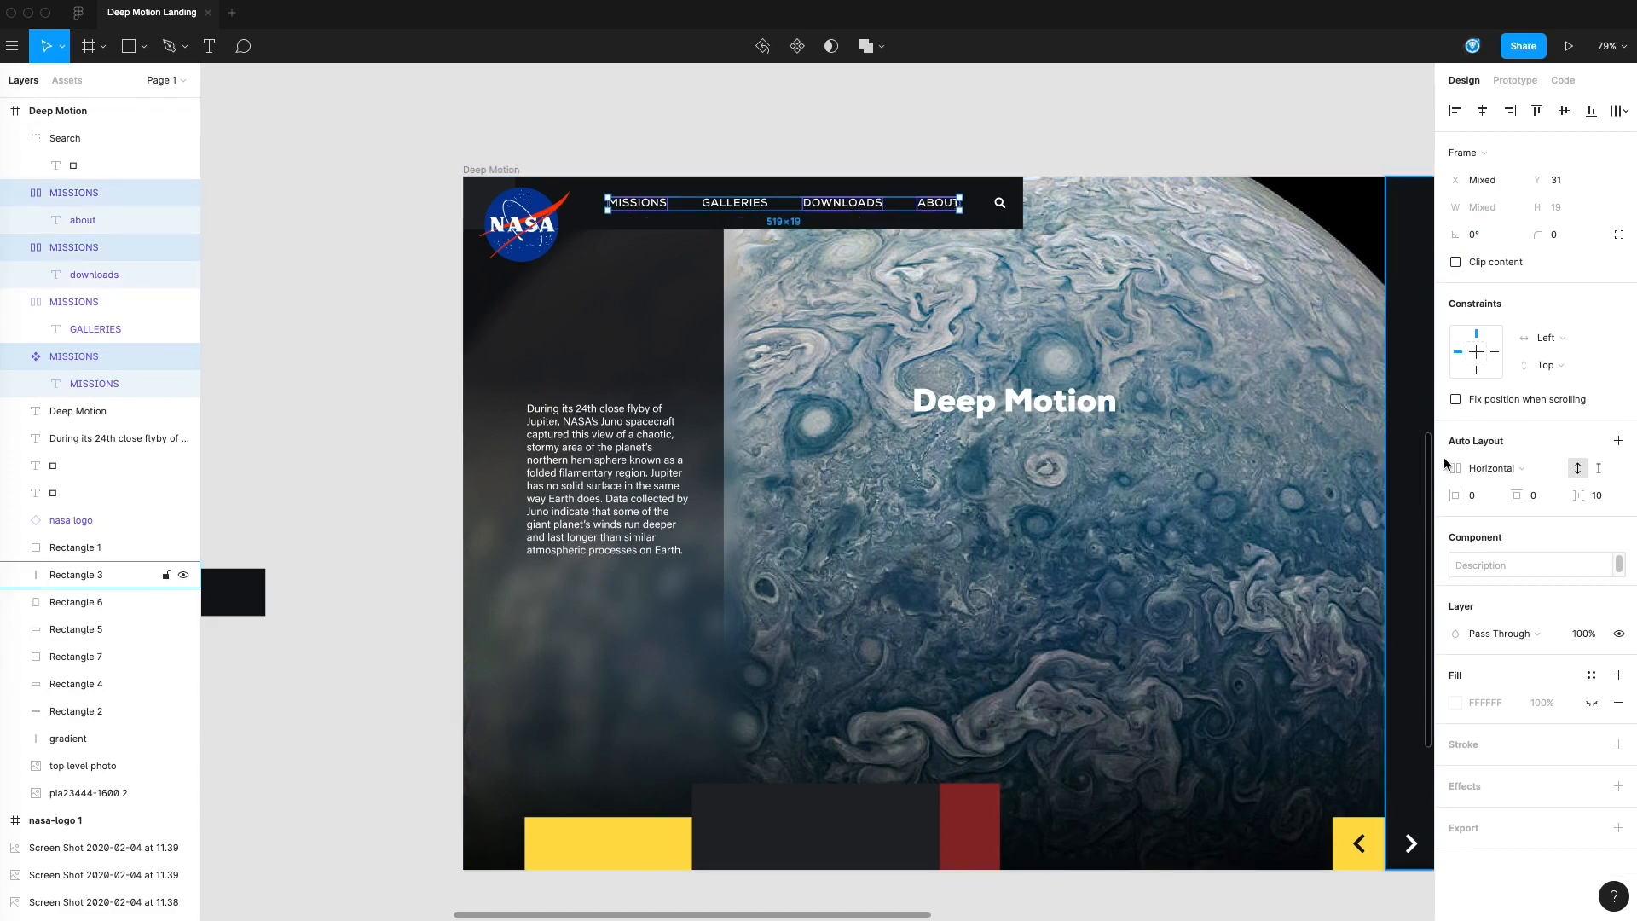
left_click(1593, 677)
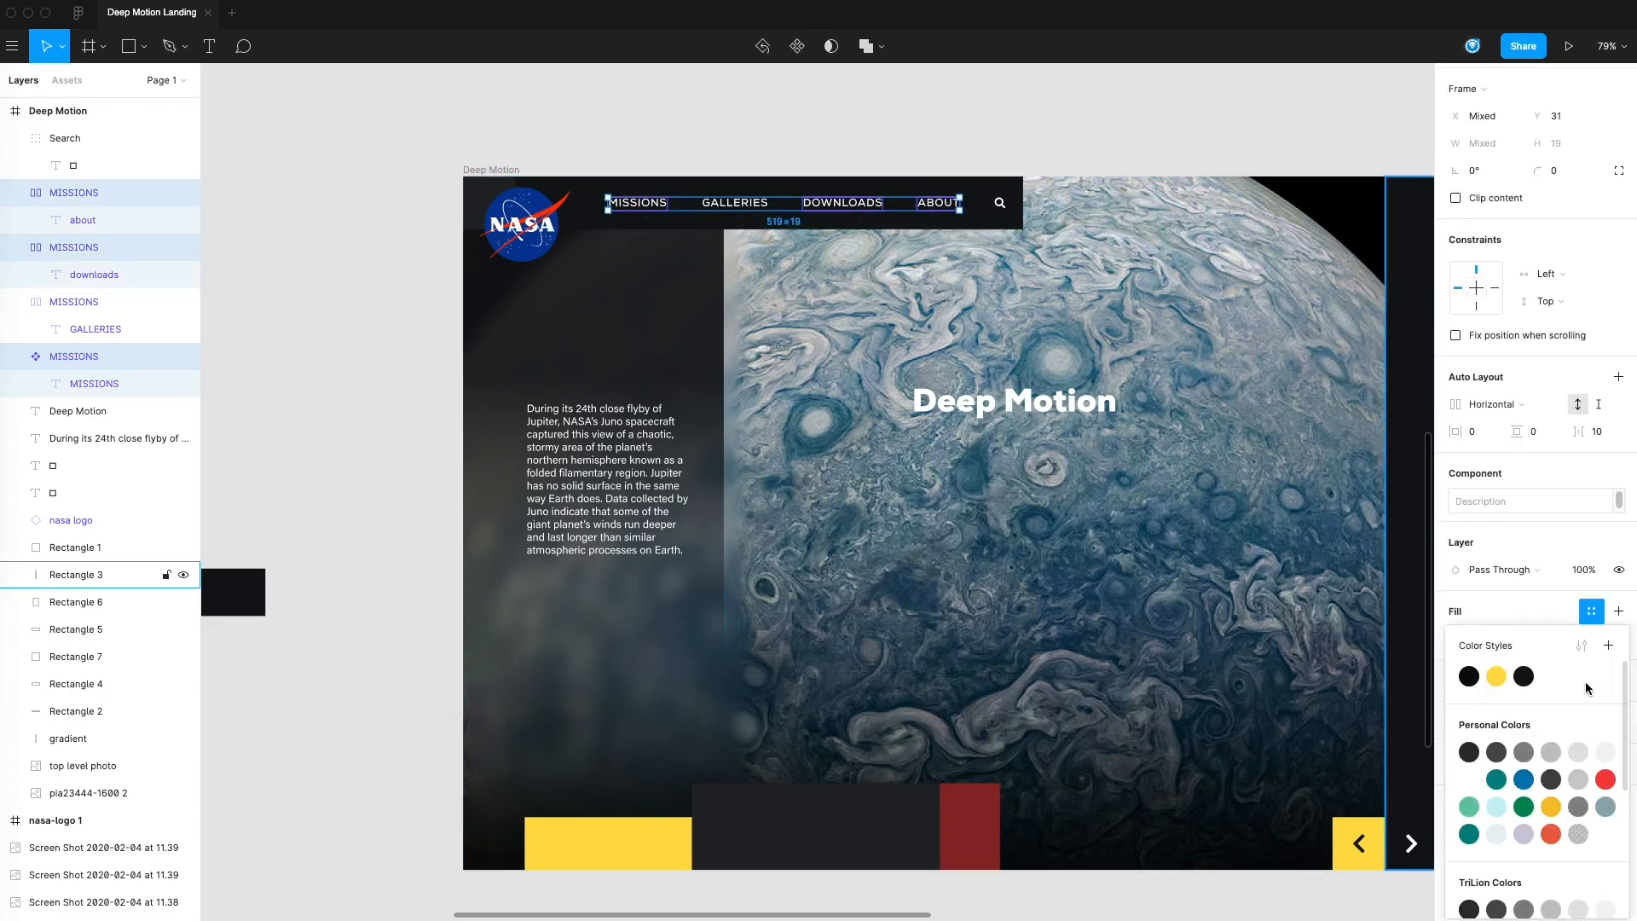
left_click(382, 307)
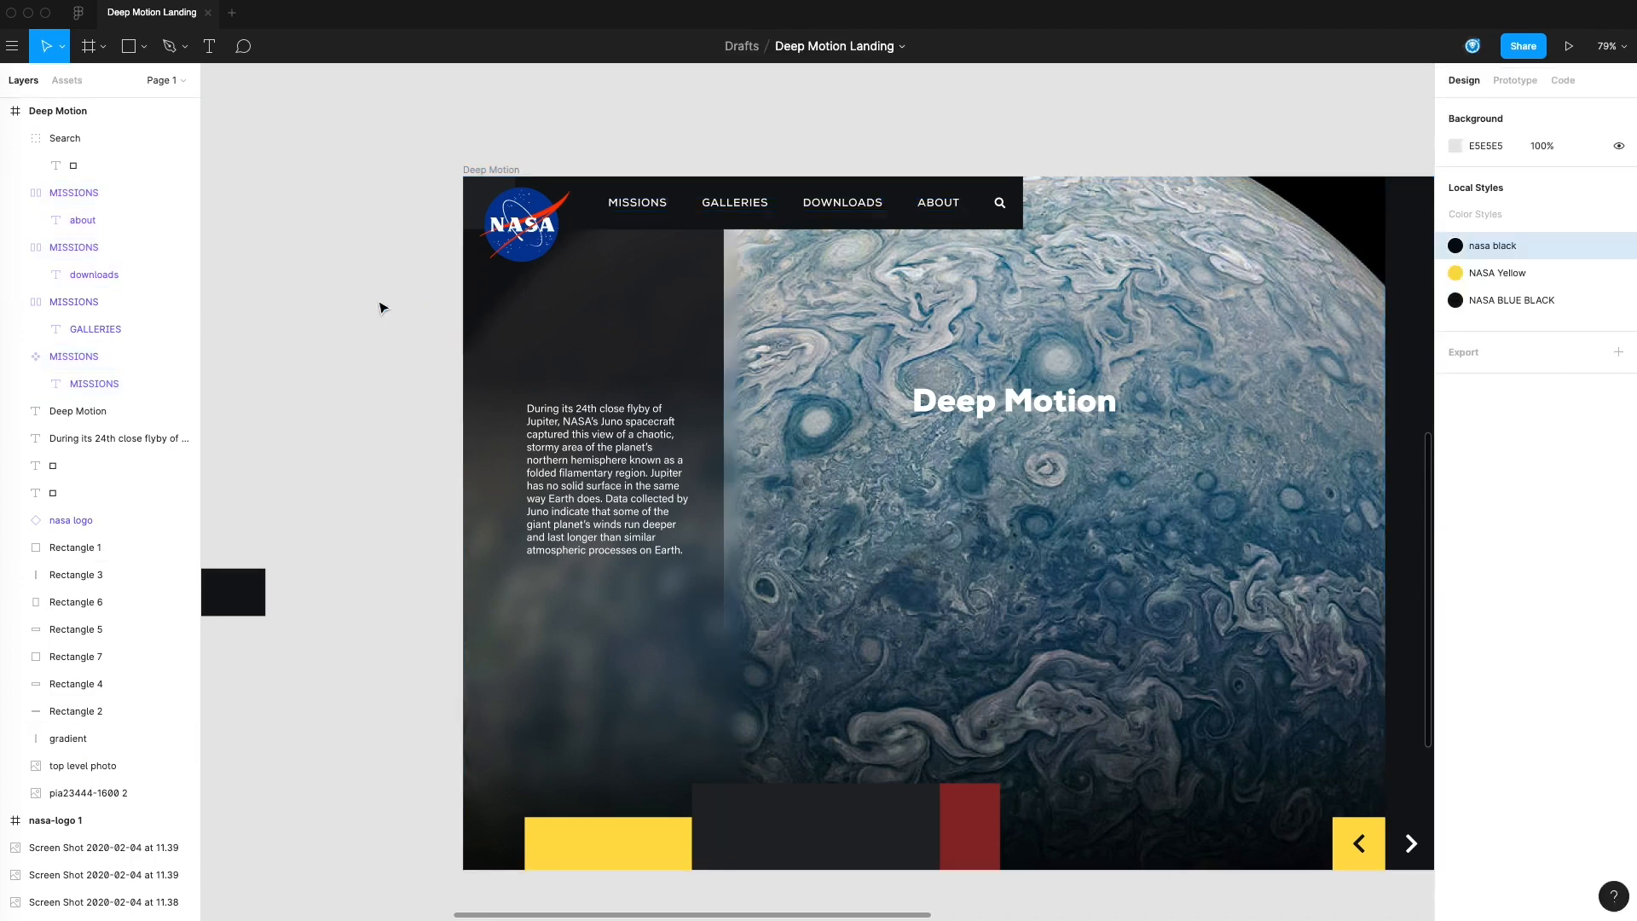
Duplicate the uppermost dark navy swatch beside itself and fill the copy with E6F0F1, sampled from the #E8F1F2 palette color
left_click_drag(353, 349, 828, 279)
left_click_drag(728, 259, 910, 519)
scroll(778, 290, "down", 2)
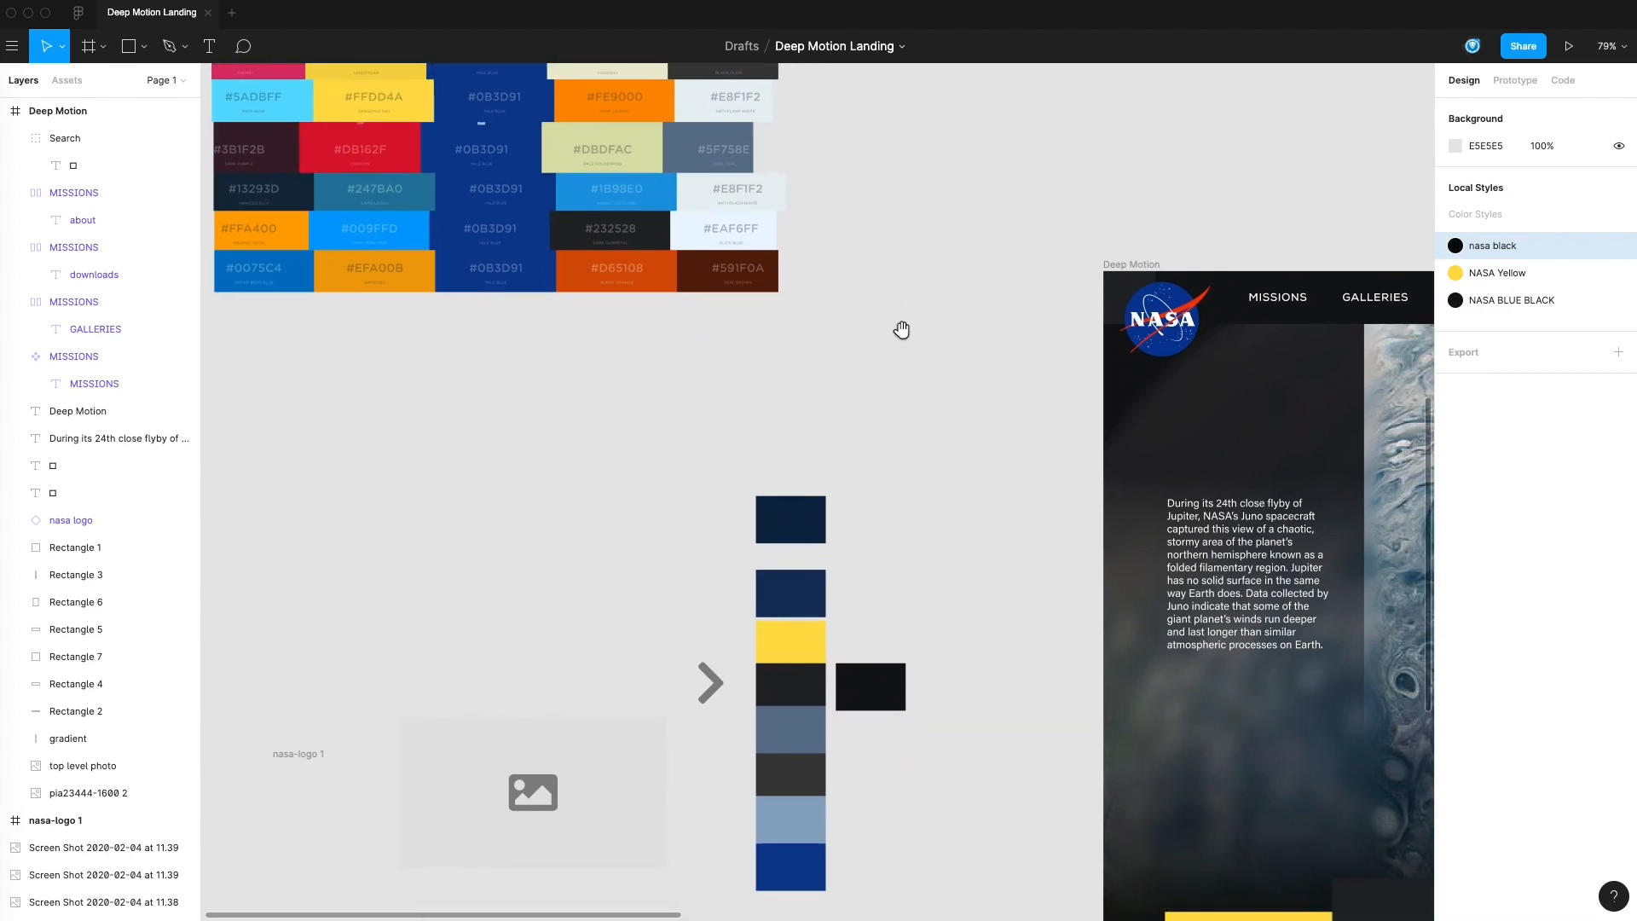
left_click_drag(793, 513, 908, 513, "alt")
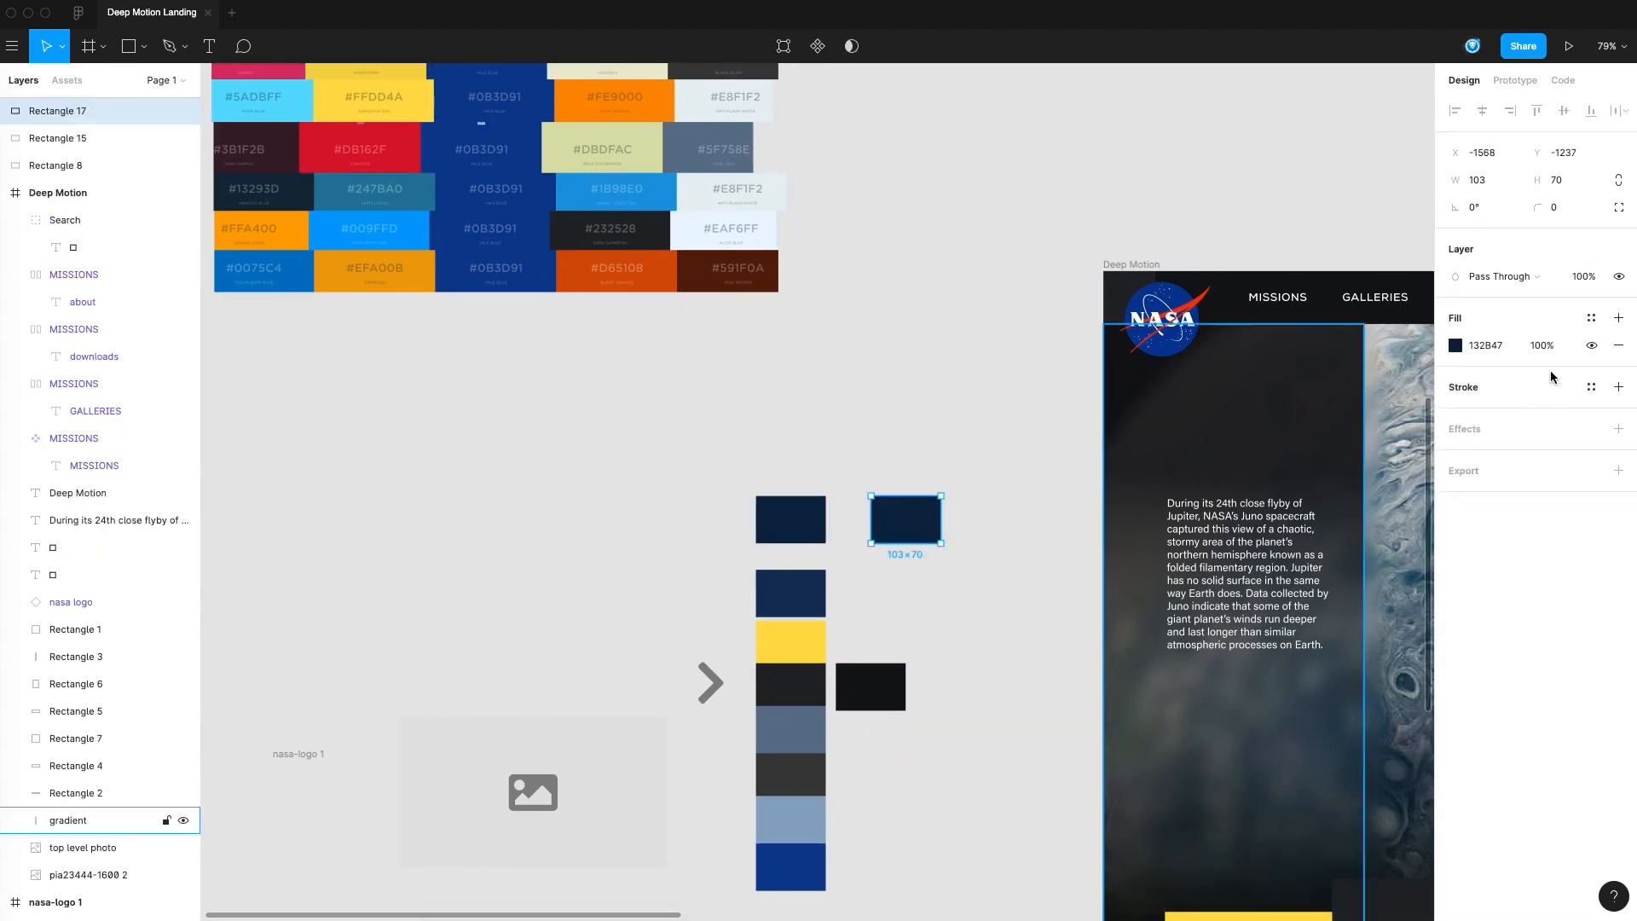
left_click(1456, 346)
left_click(1252, 606)
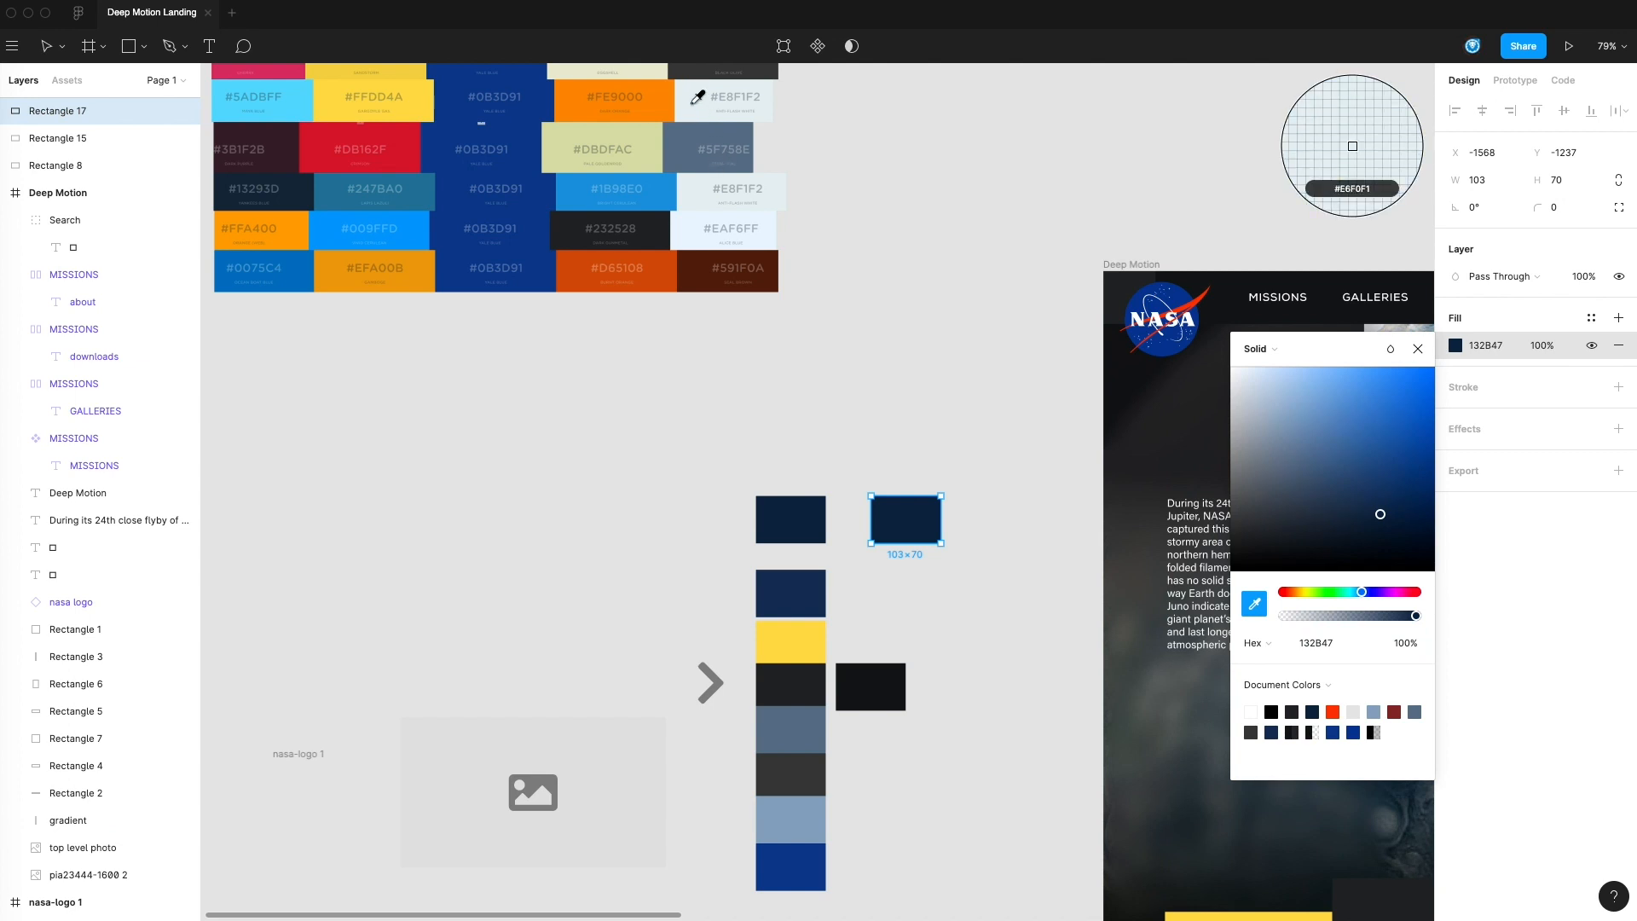
left_click(697, 99)
left_click(870, 424)
Duplicate the pale E6F0F1 swatch above itself and darken the copy's fill to D1DBDC
left_click(903, 515)
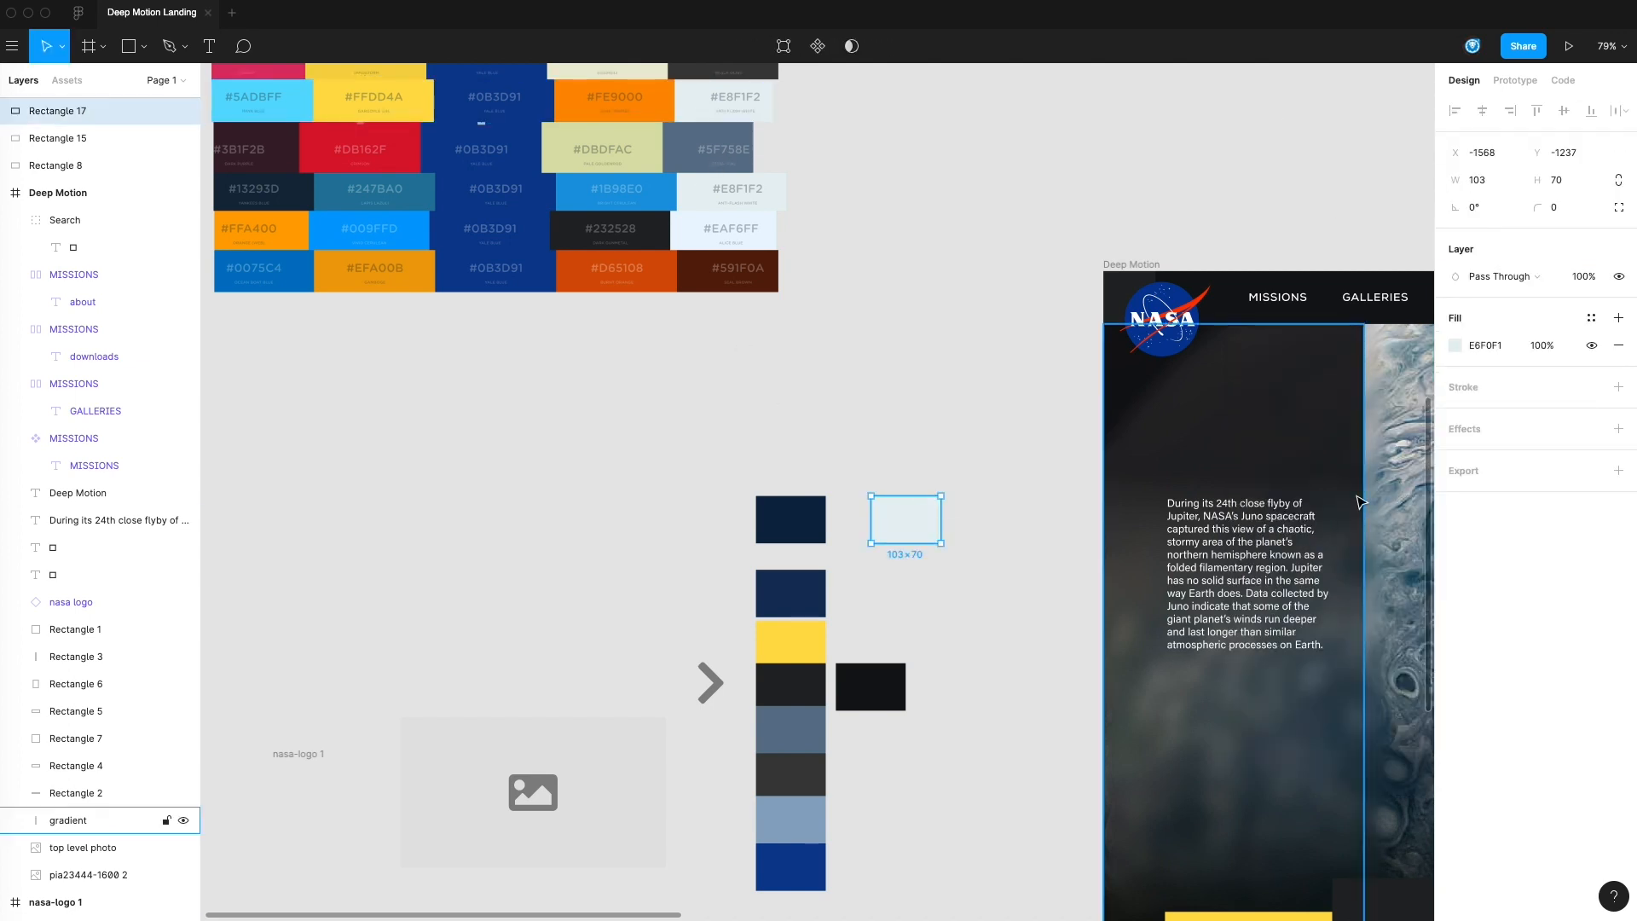
left_click(1455, 348)
left_click(961, 428)
left_click_drag(932, 516, 933, 460)
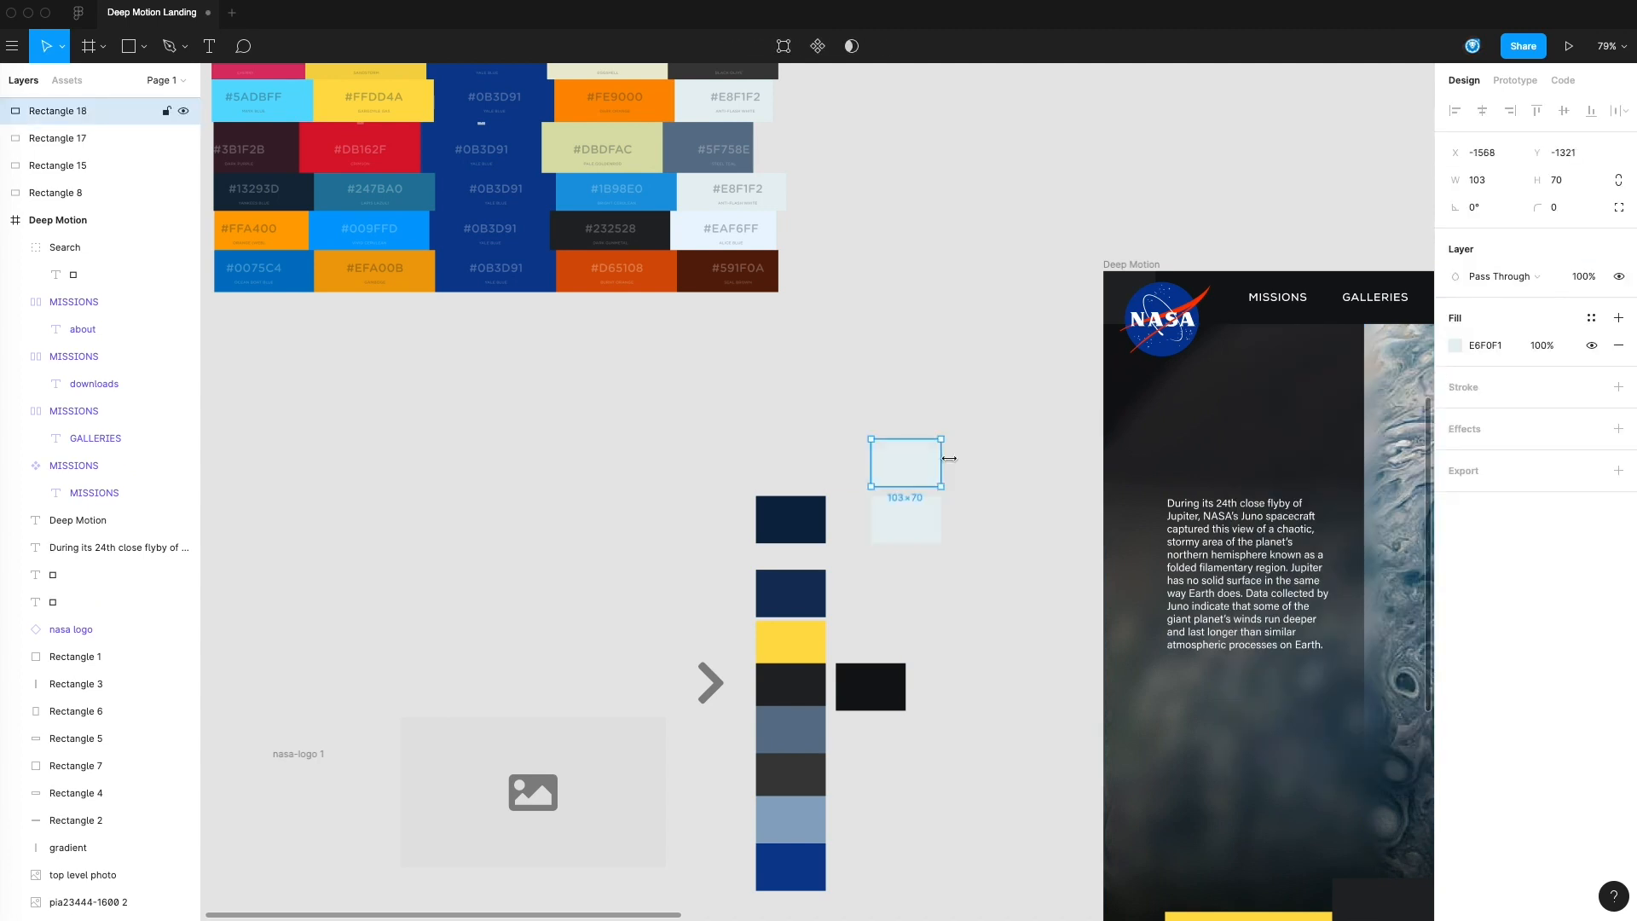
left_click(1460, 348)
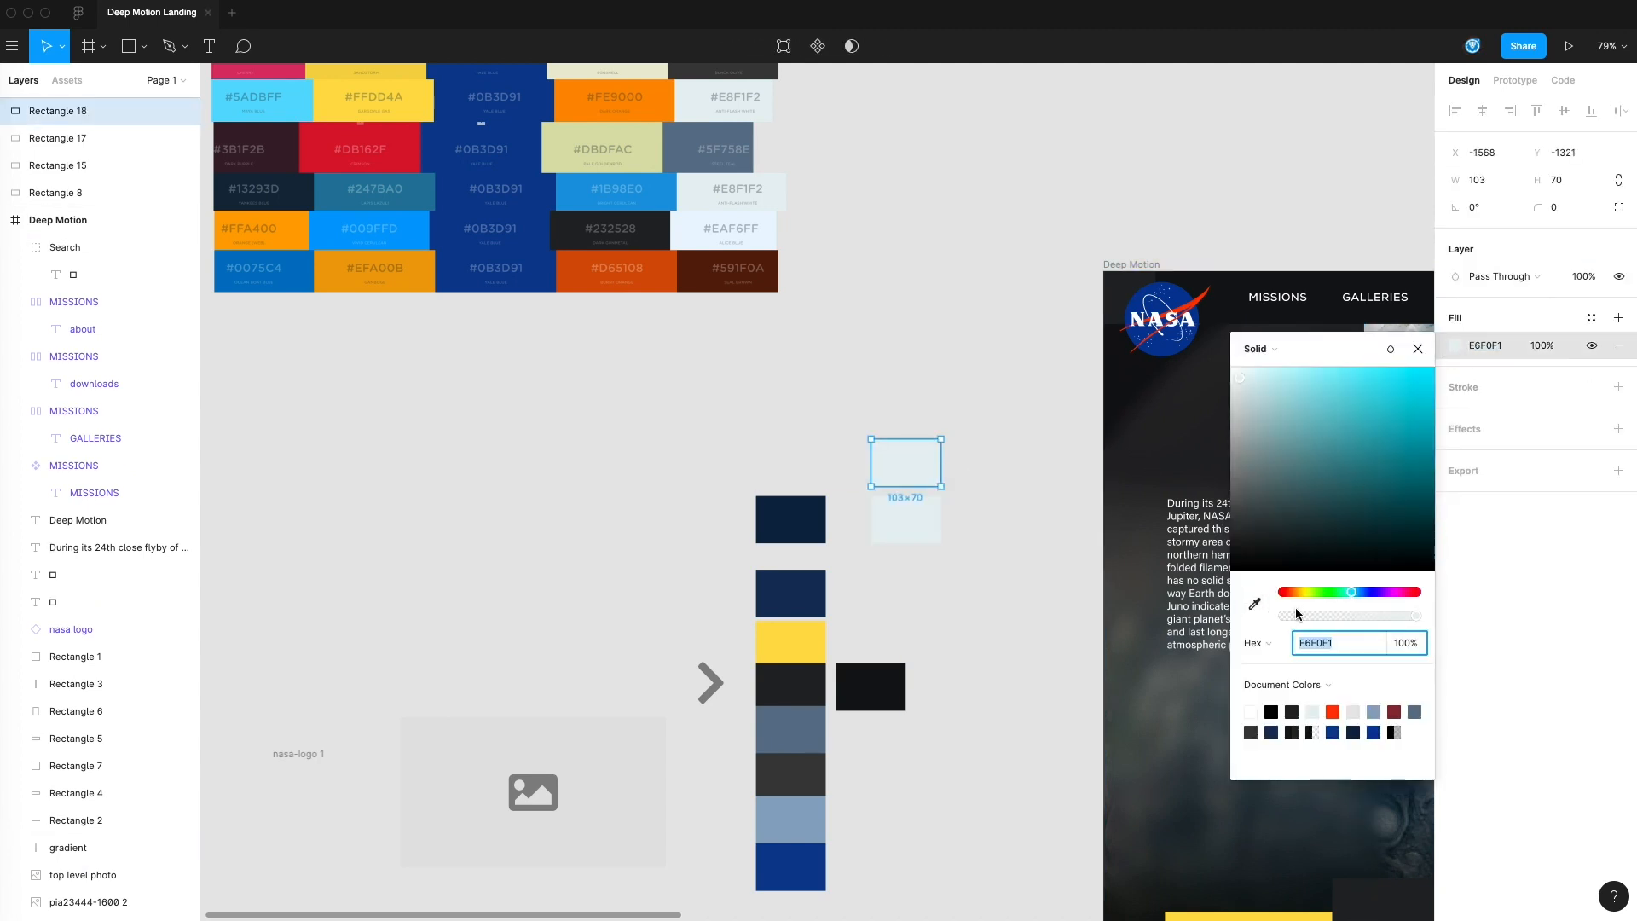
left_click_drag(1240, 377, 1240, 398)
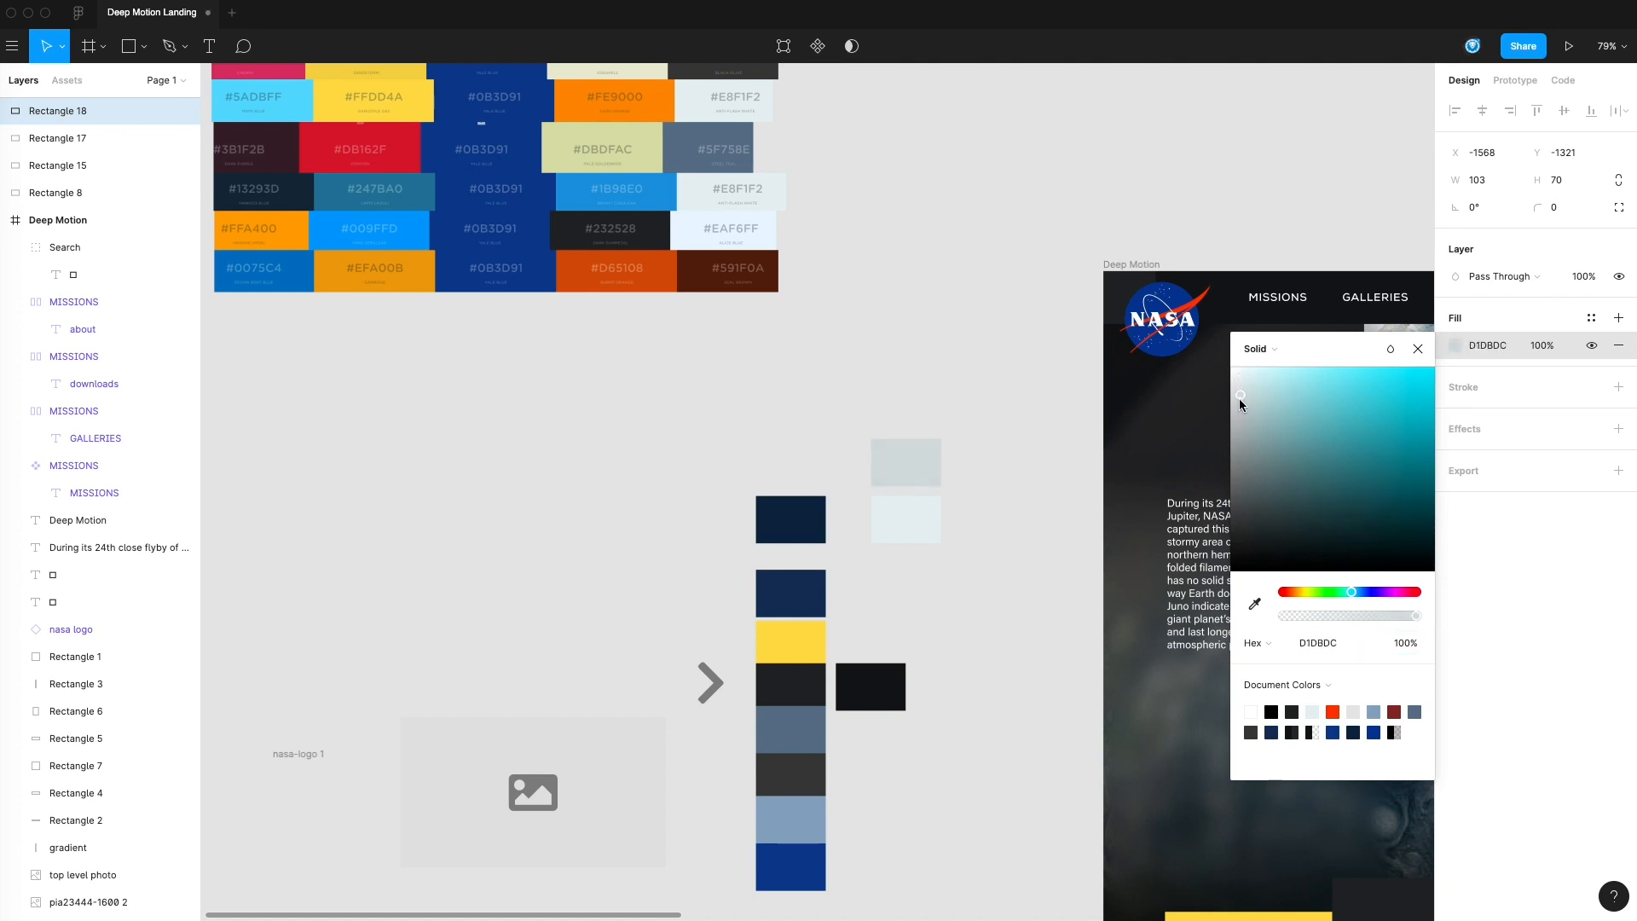
left_click(991, 416)
Save the darker pale grey swatch's fill as a color style named NASA GREY 1
scroll(992, 416, "right", 2)
left_click(851, 437)
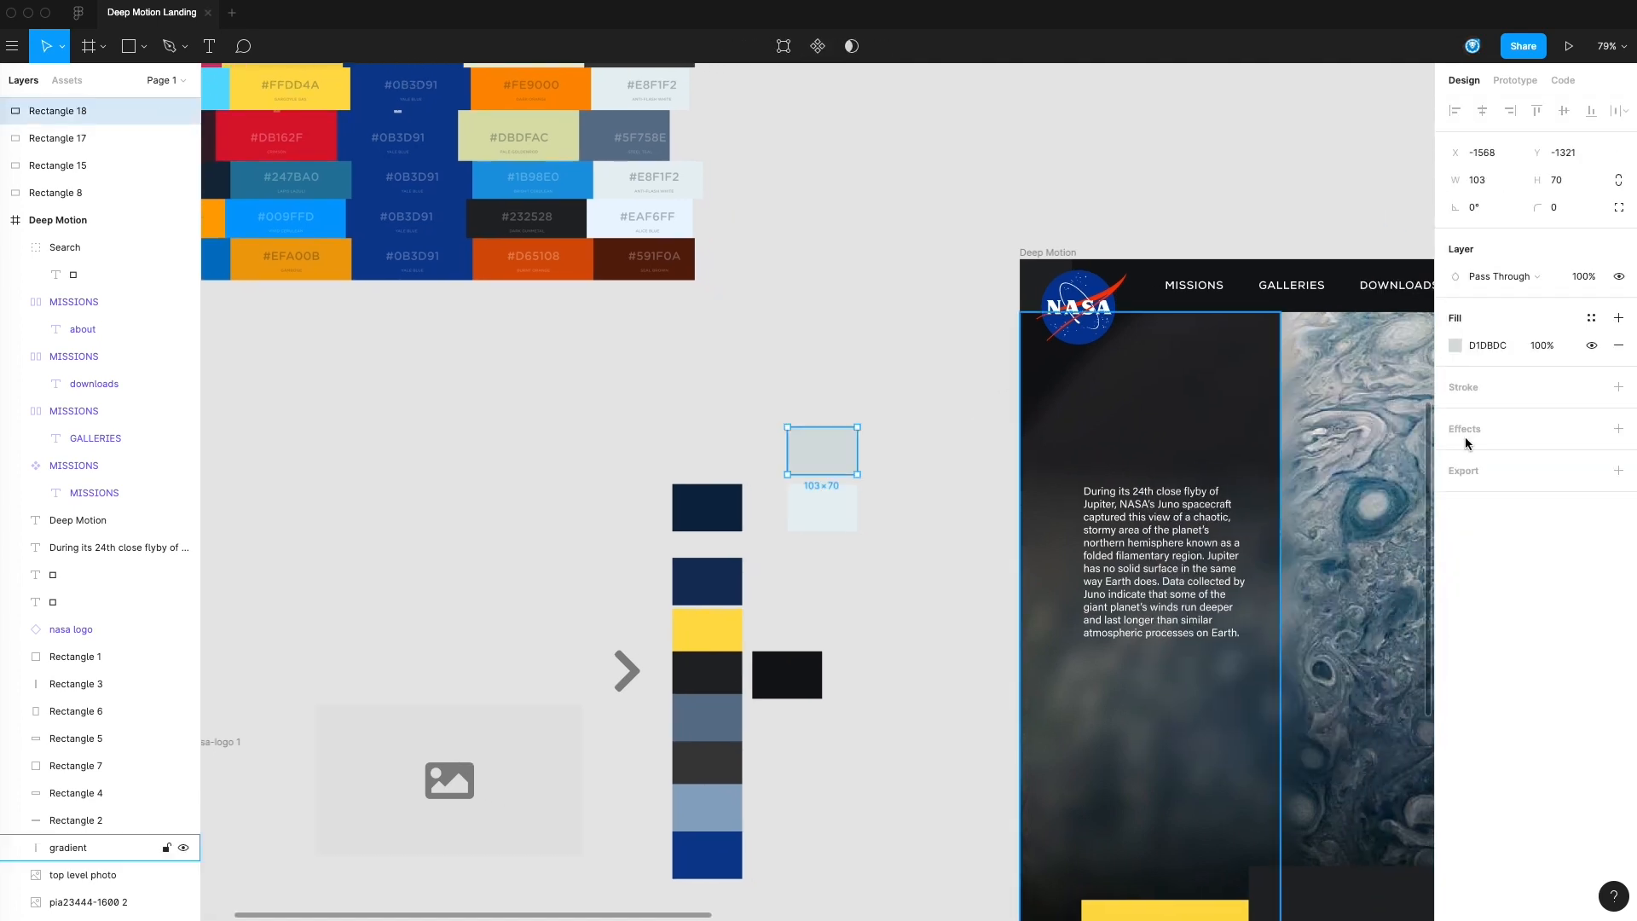
left_click(1592, 322)
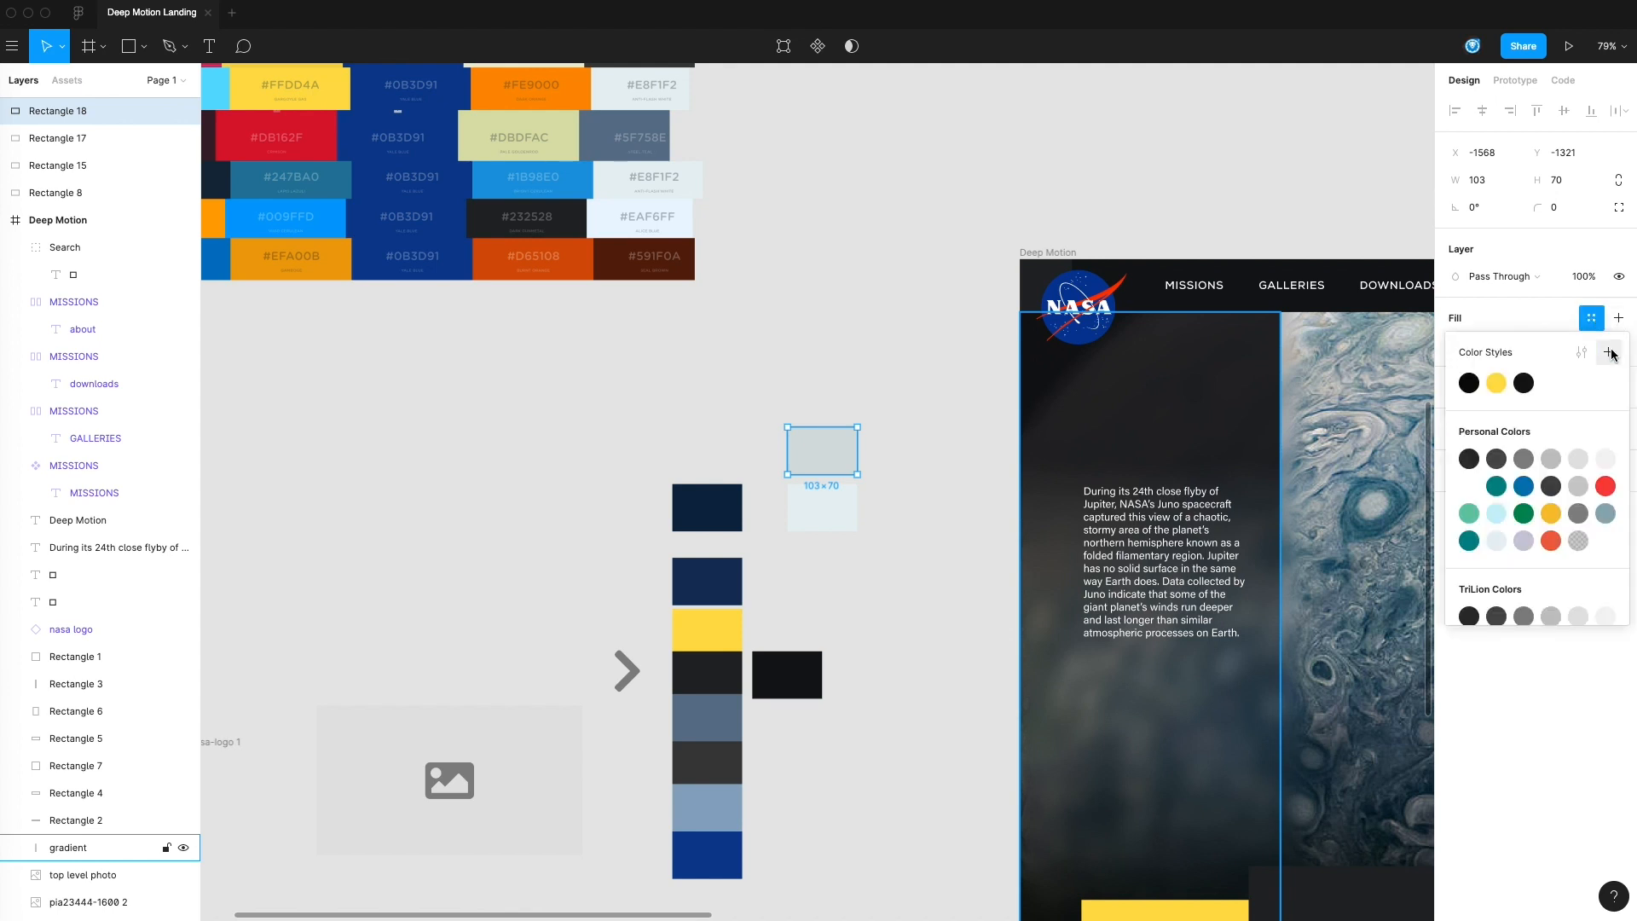
left_click(1608, 352)
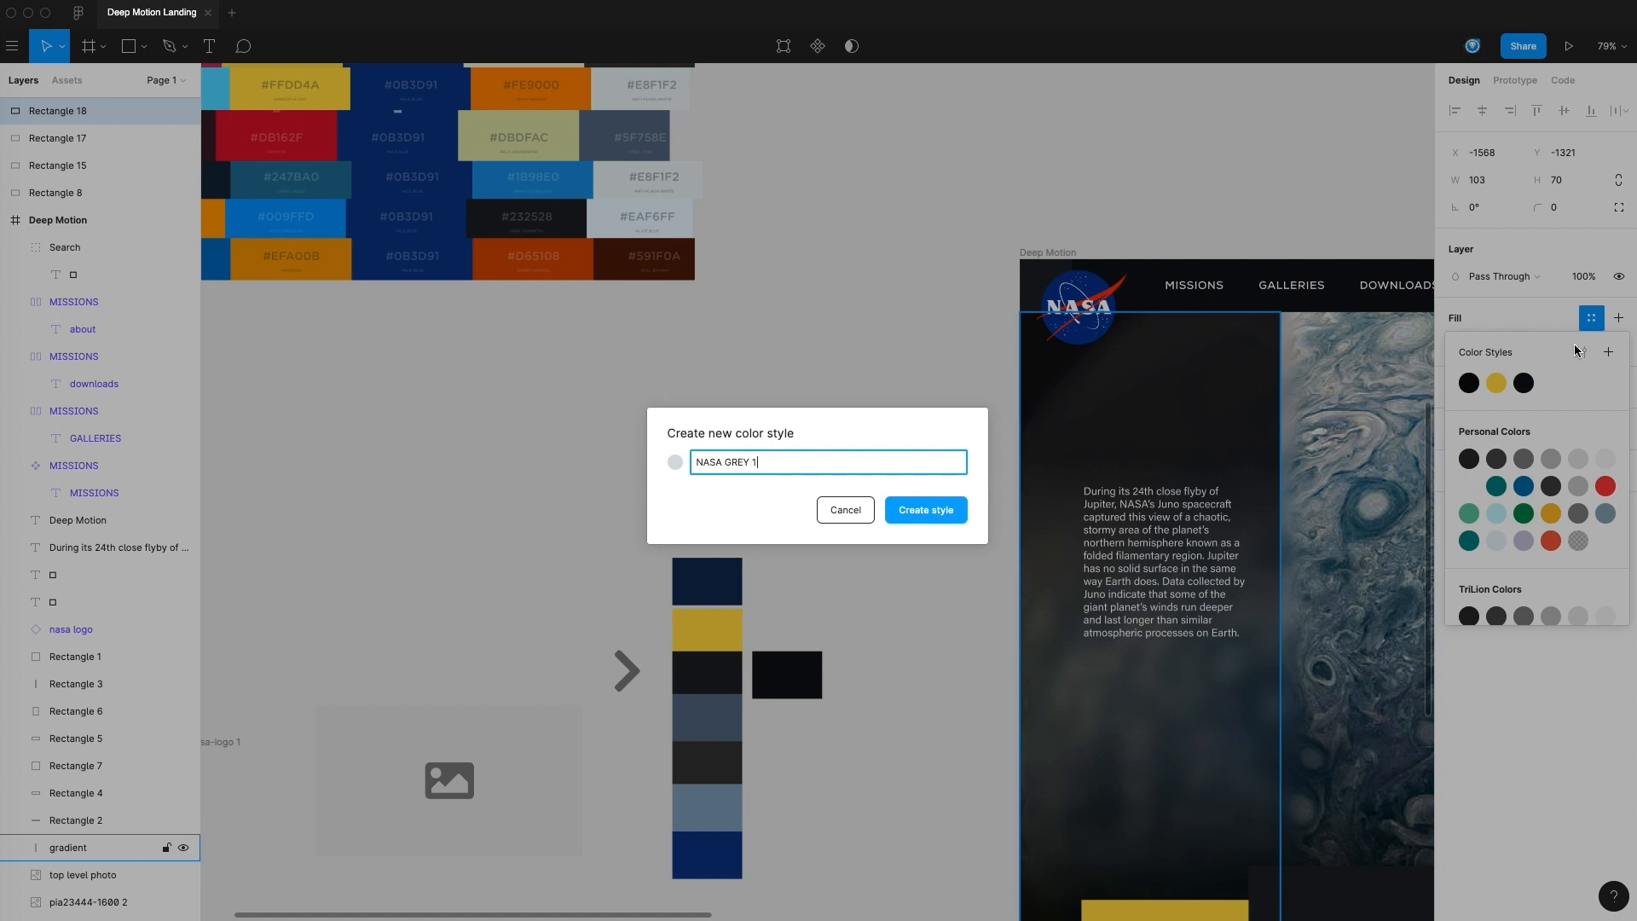
left_click(926, 510)
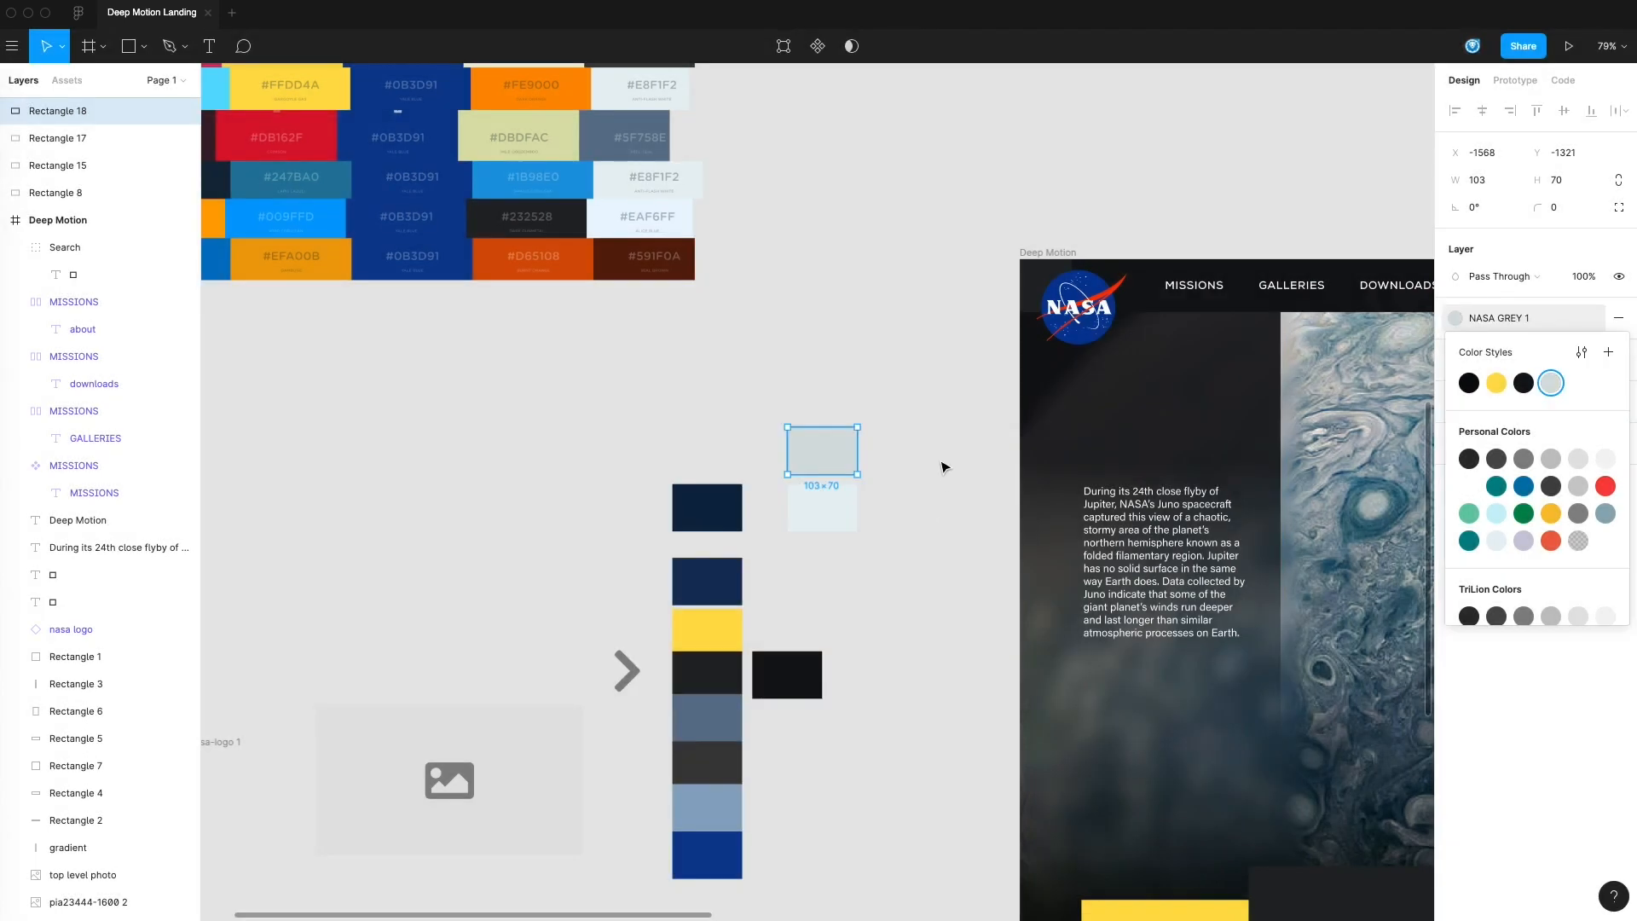
left_click(942, 467)
Try to apply the NASA GREY 1 color style to the header menu item frames
scroll(942, 467, "right", 5)
left_click(972, 244)
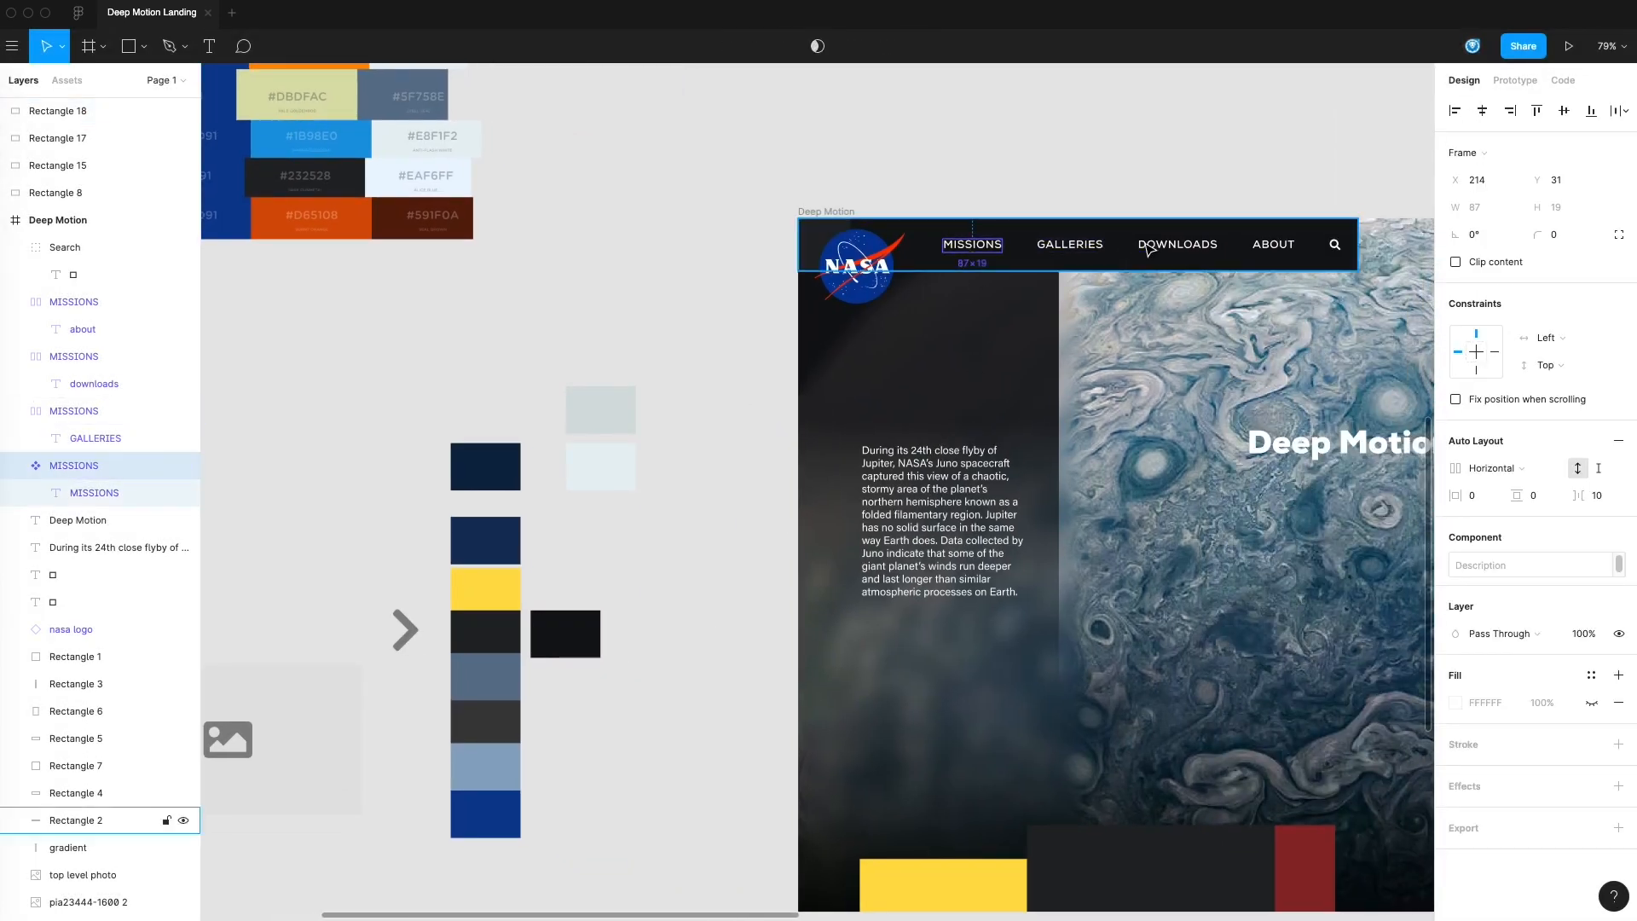
left_click(1174, 248, "shift")
left_click(1250, 249, "shift")
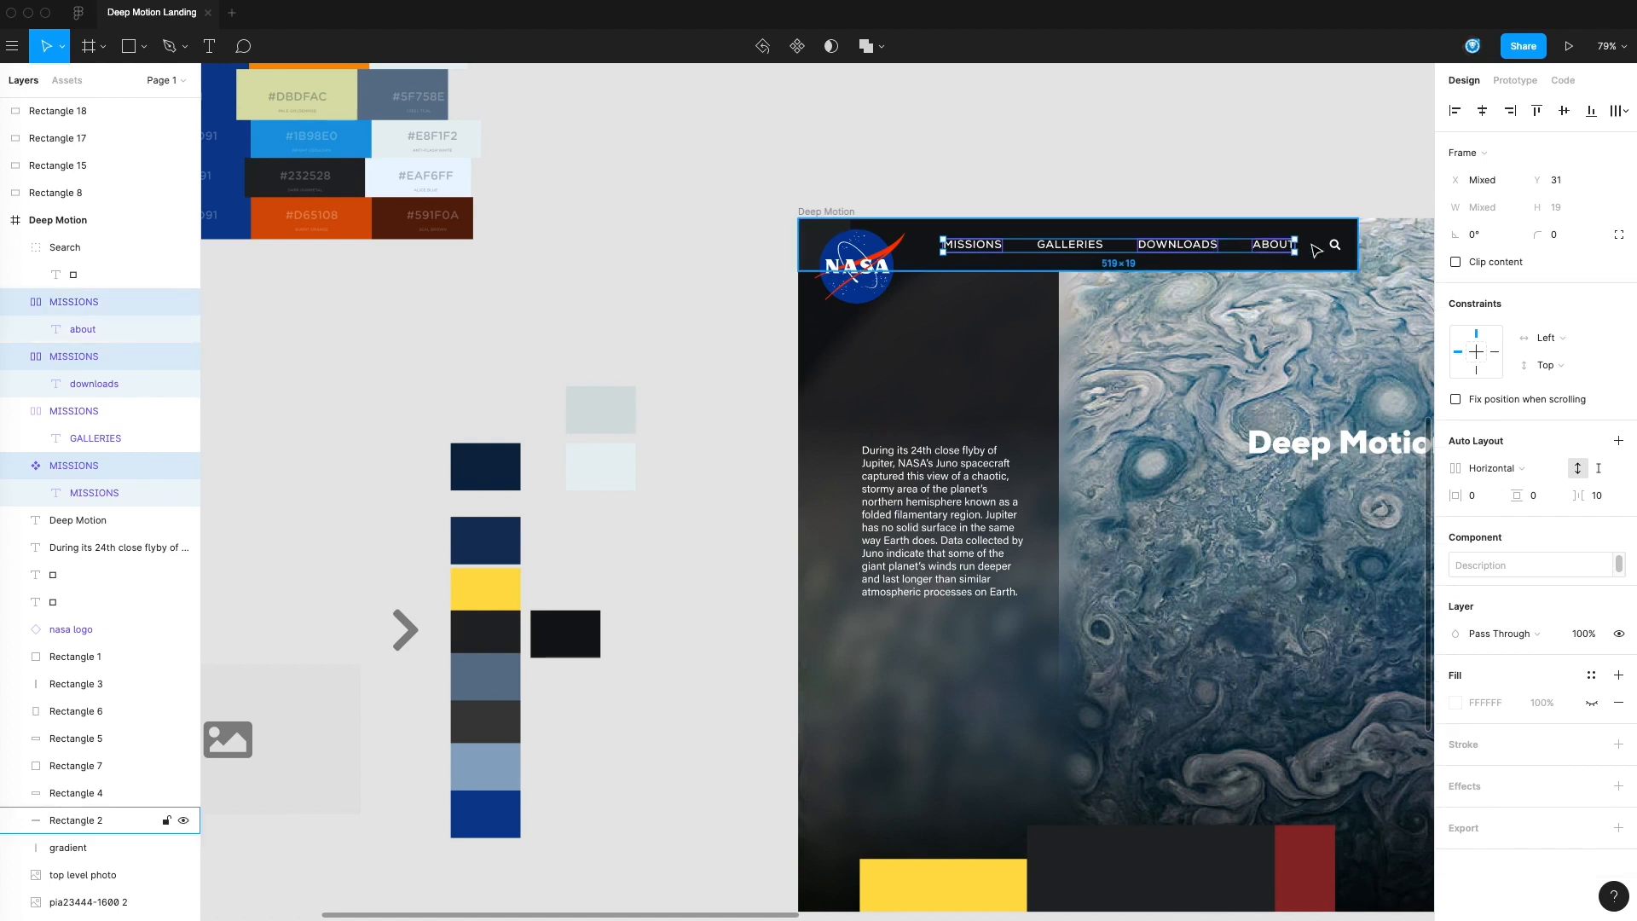
left_click(1591, 676)
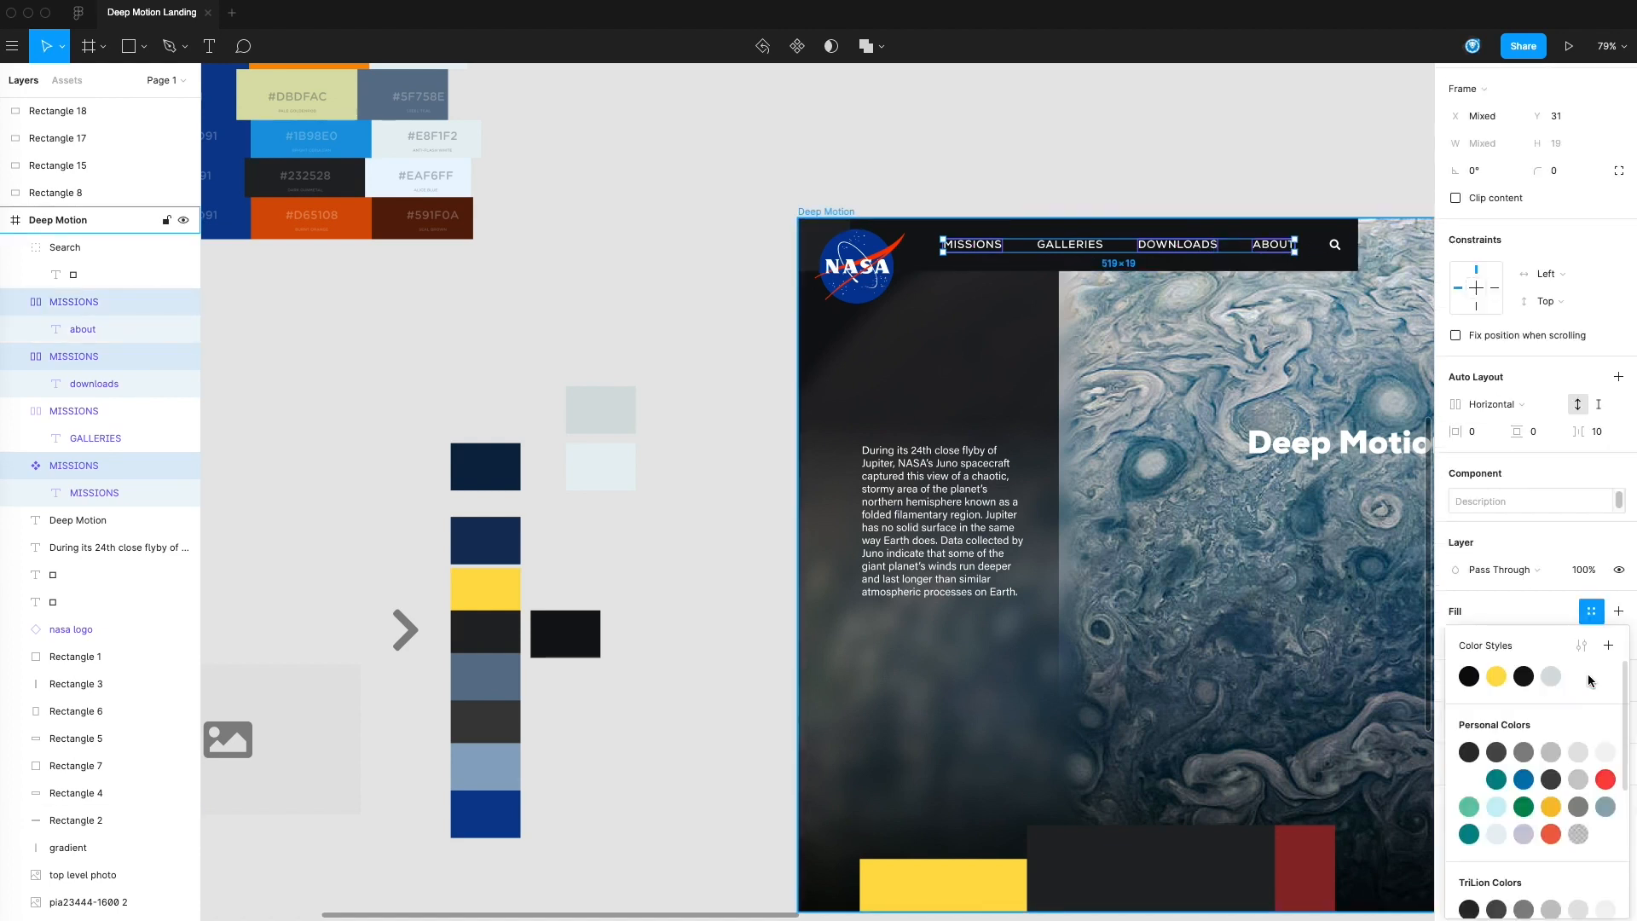
left_click(1548, 676)
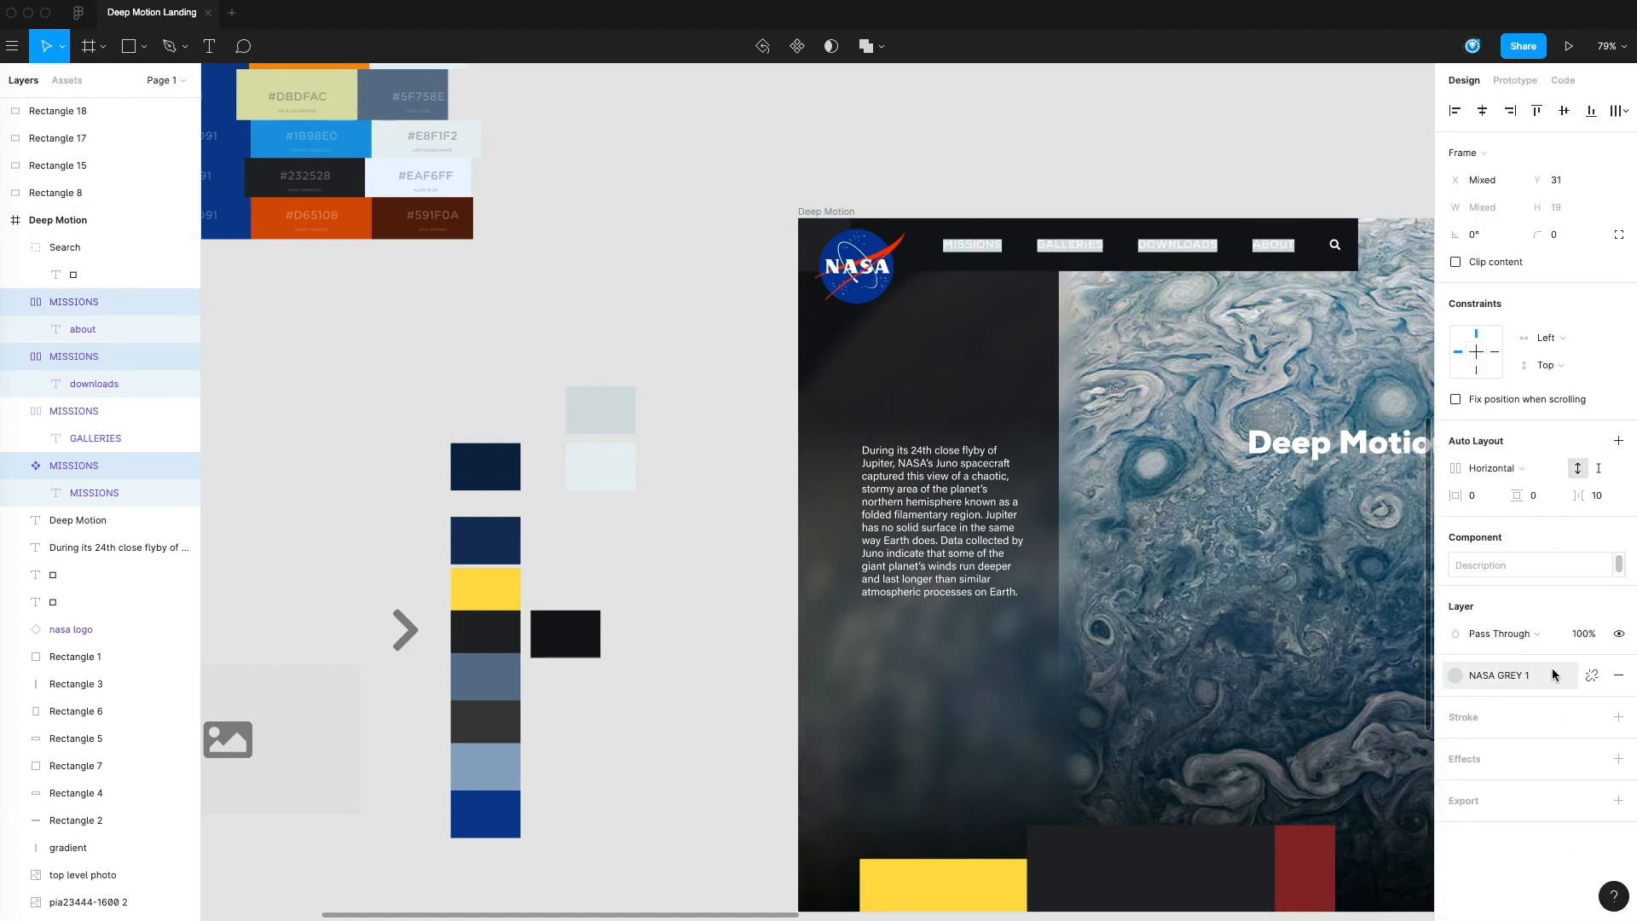
left_click(1119, 171)
Apply the NASA GREY 1 color style to the text layer inside the main MISSIONS menu component
left_click(989, 247)
double_click(982, 245)
double_click(982, 244)
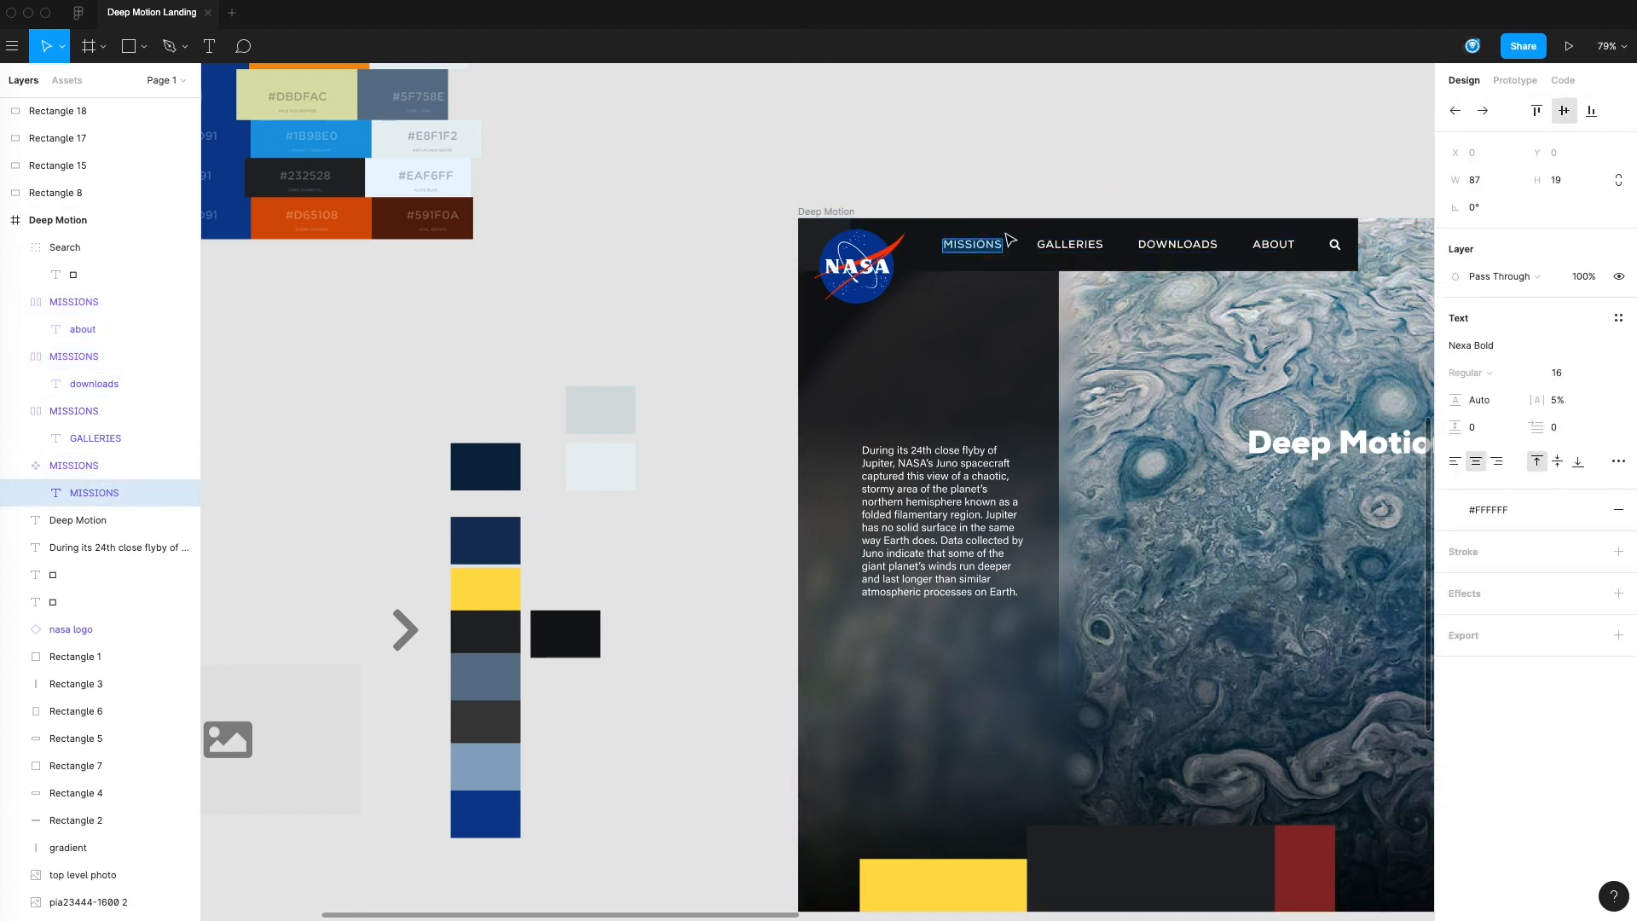
key("Escape")
left_click(657, 270)
left_click(141, 492)
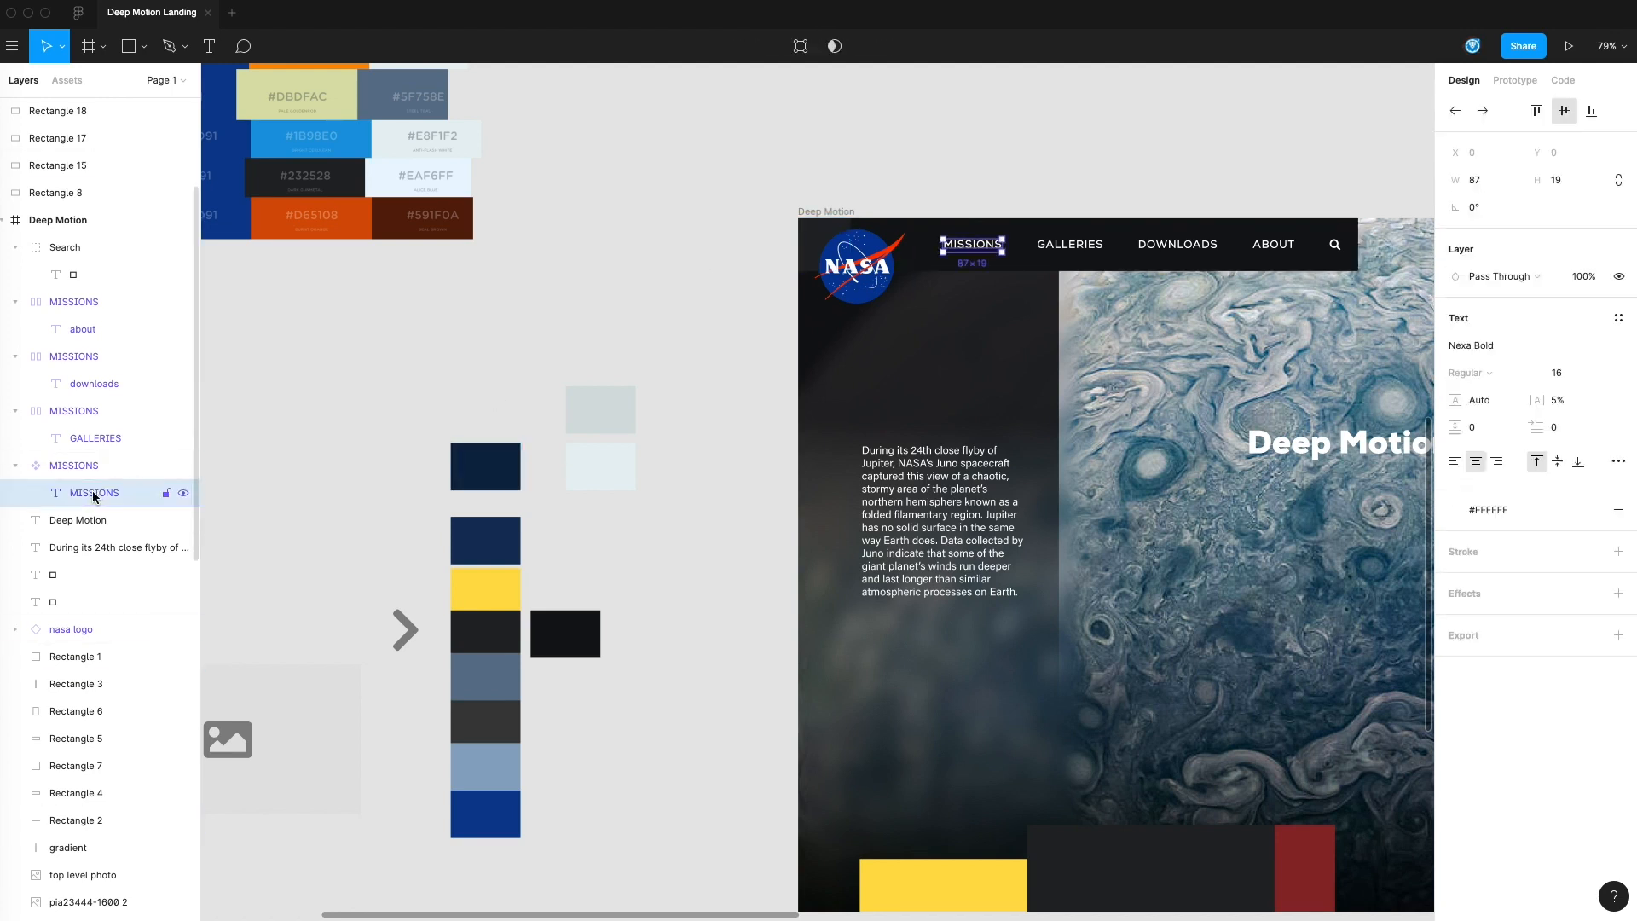
left_click(1497, 511)
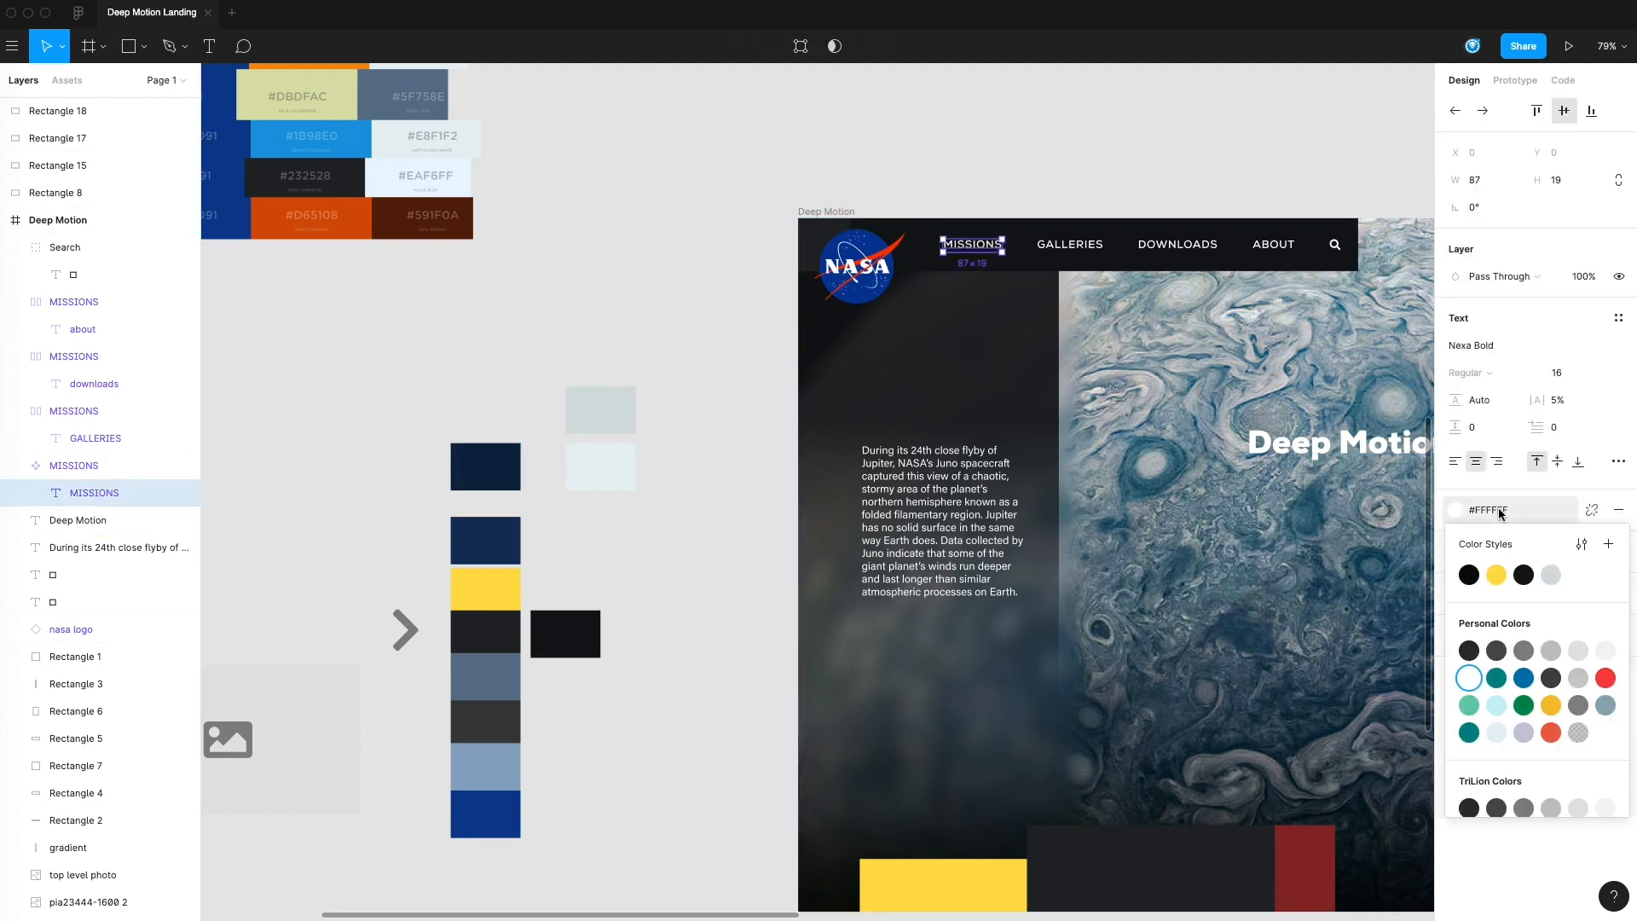
key("Escape")
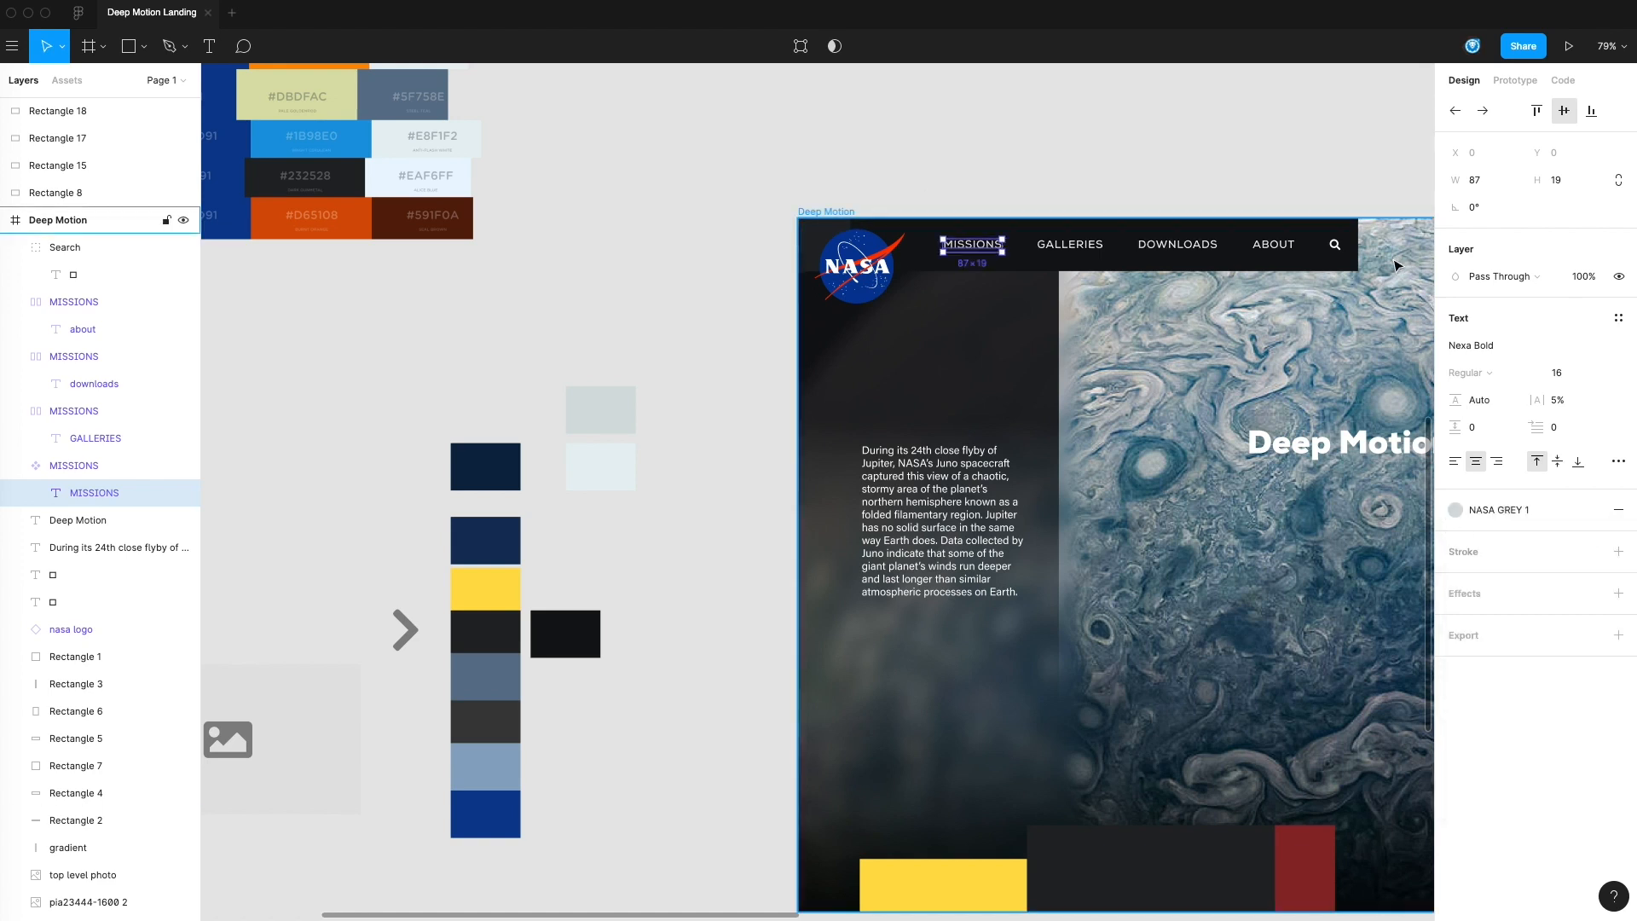
Recolor the GALLERIES menu label white so it stands out from the other menu items
left_click(1064, 249)
double_click(1064, 249)
double_click(1057, 242)
left_click(1498, 551)
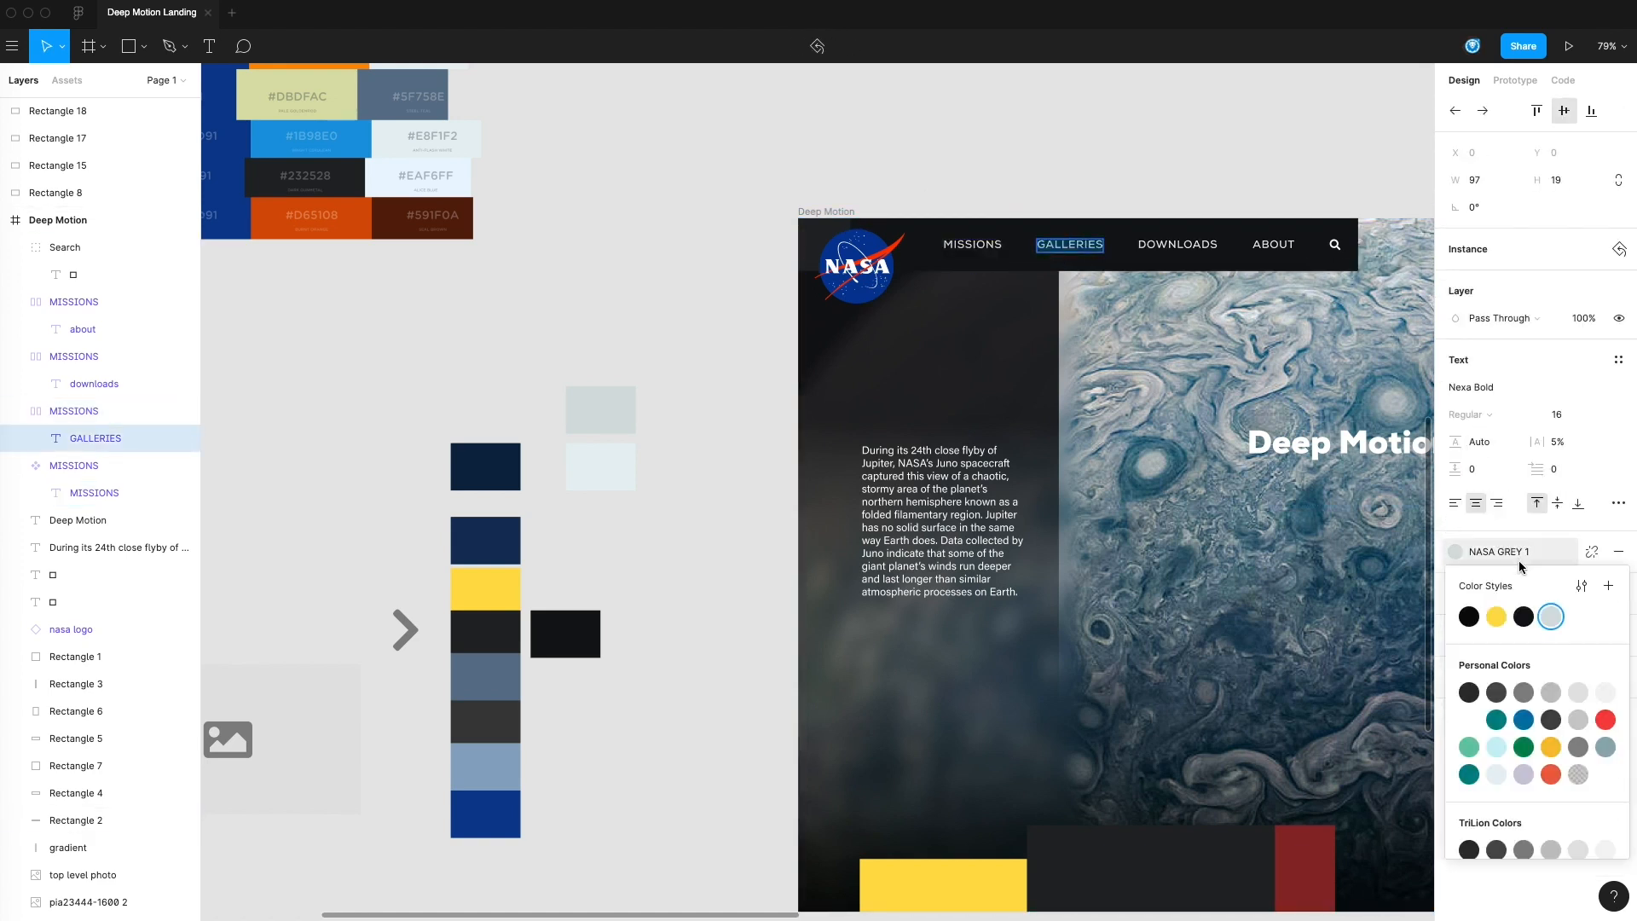
key("Escape")
left_click(1140, 171)
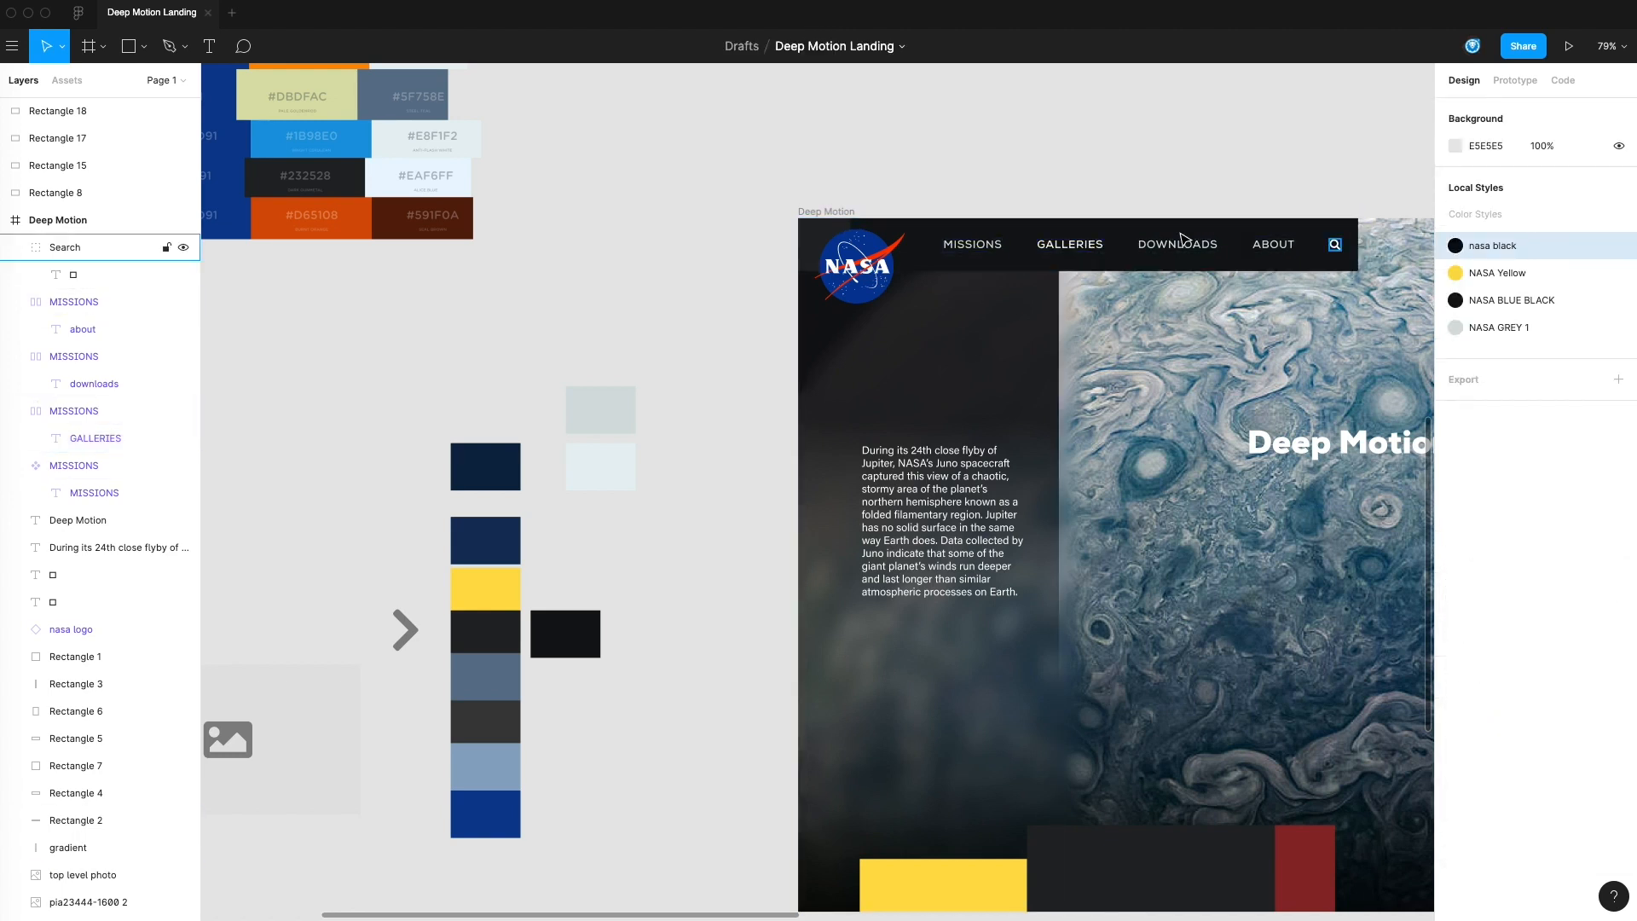
Draw a small rectangle on the header's upper edge above GALLERIES and resize it to 32 × 4
left_click_drag(1126, 275, 1010, 286)
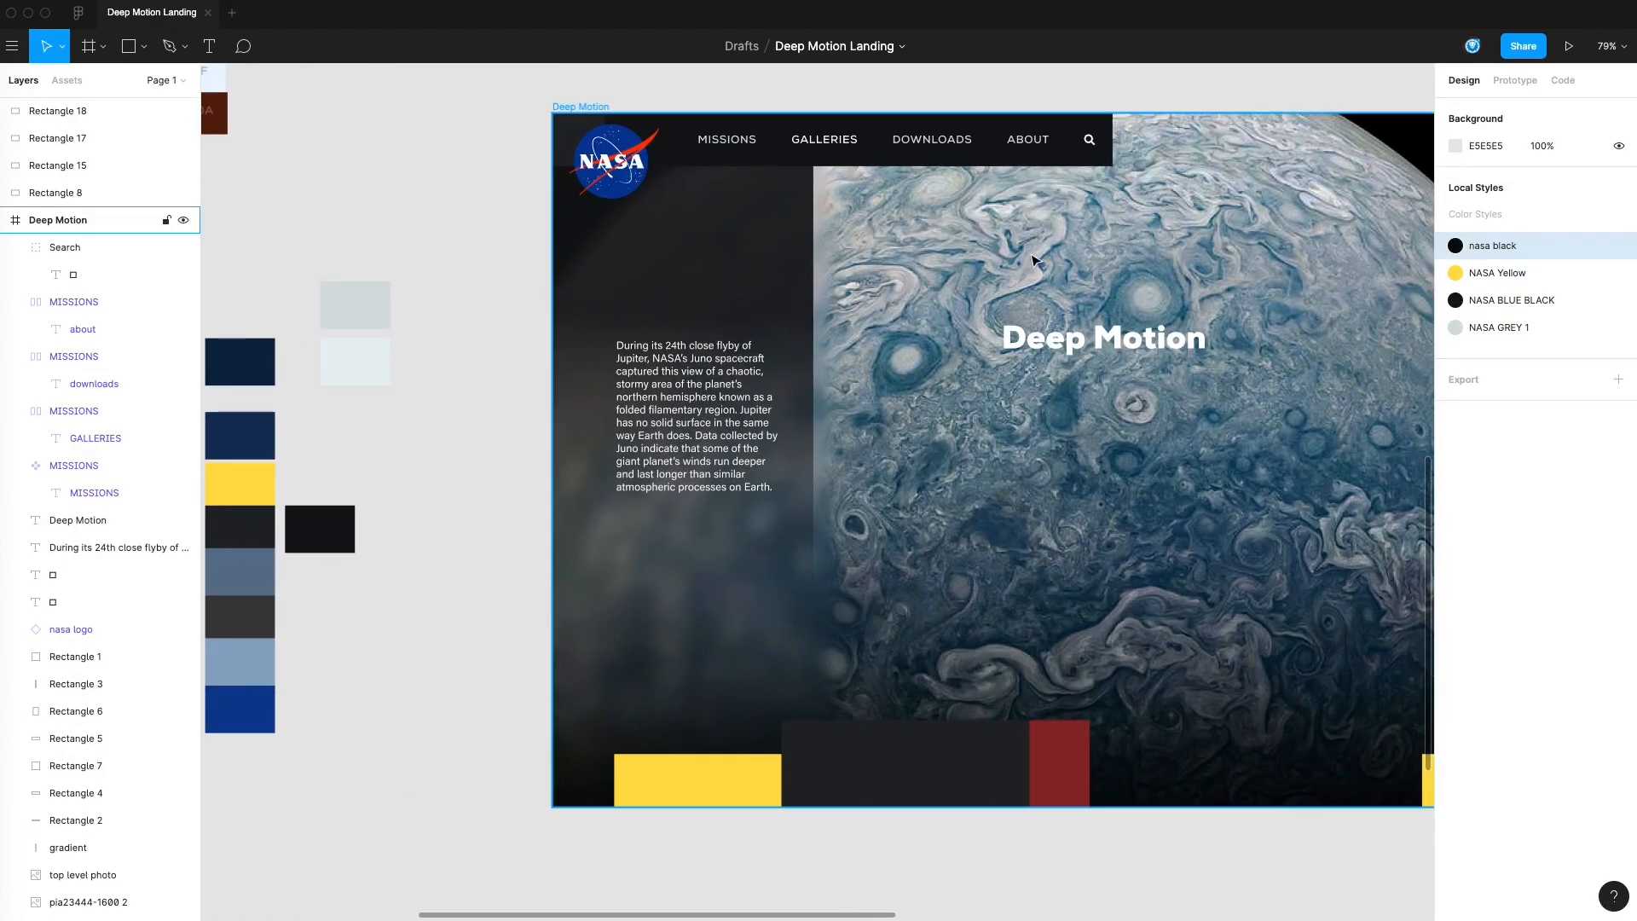
left_click(145, 46)
left_click_drag(800, 114, 859, 123)
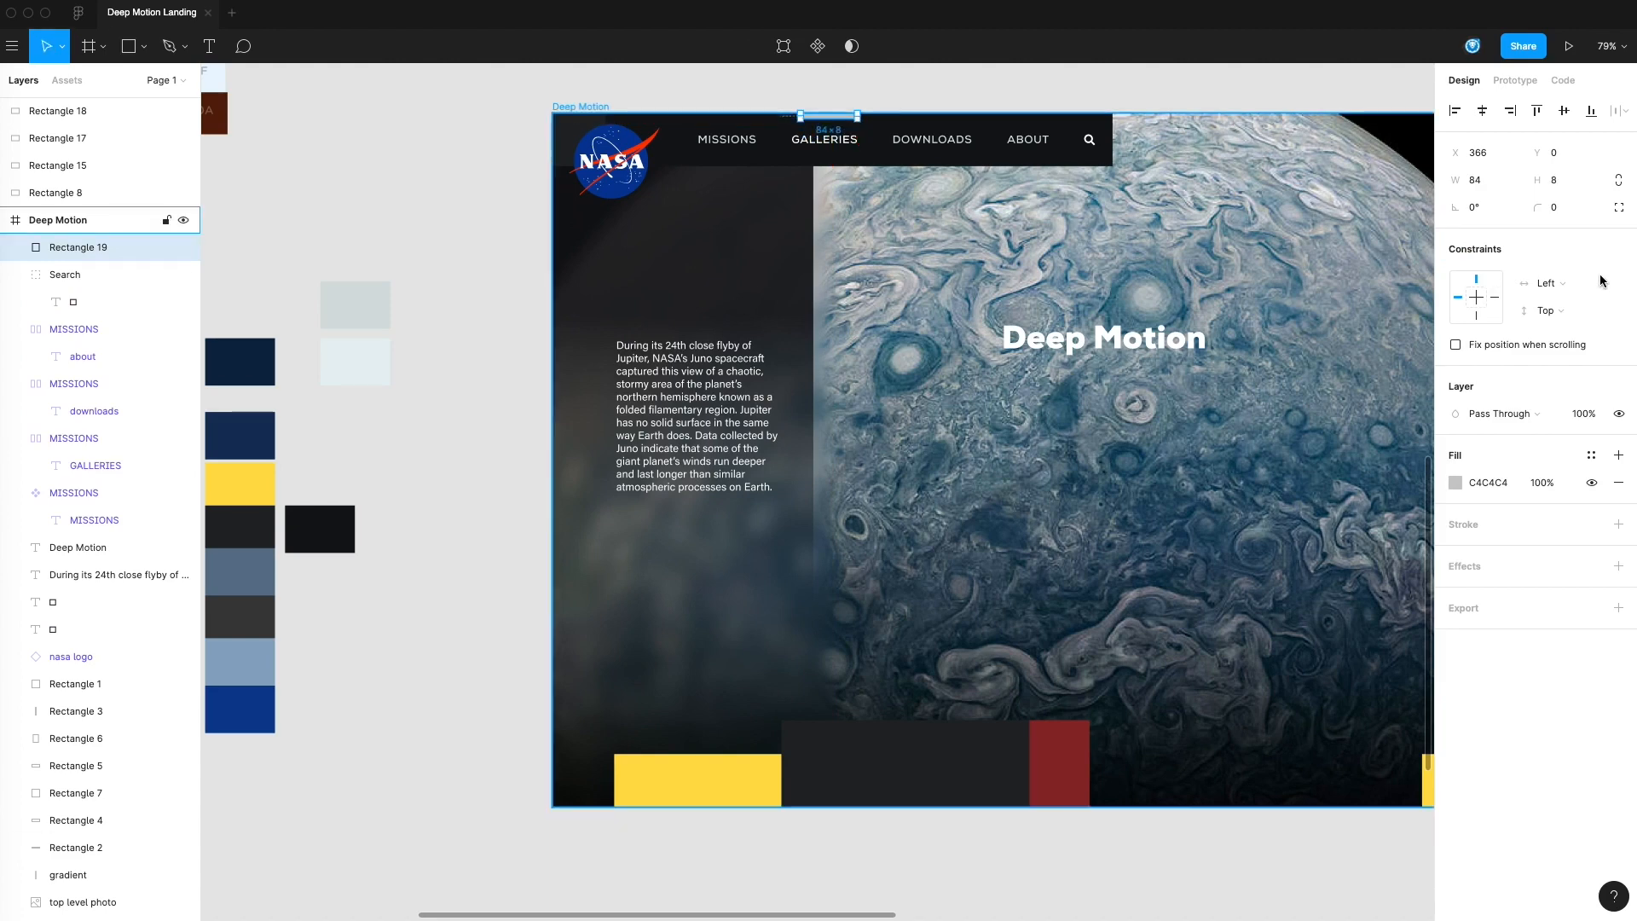
left_click(1565, 181)
key("Return")
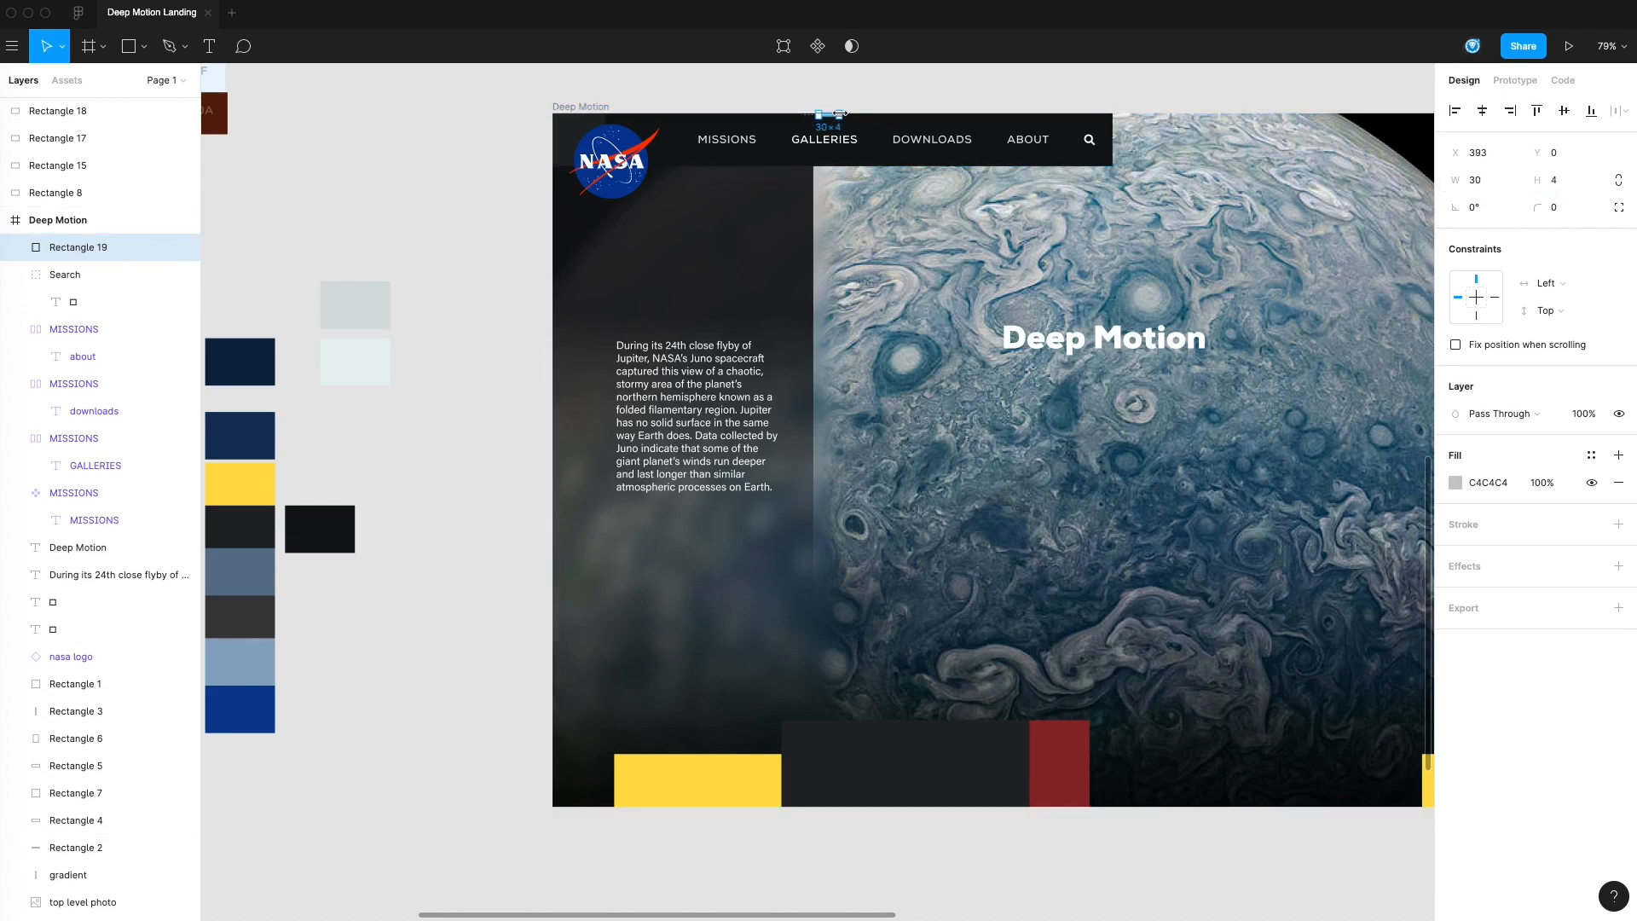
Apply the NASA Yellow color style to the small marker rectangle above GALLERIES
left_click(1164, 102)
left_click(840, 116)
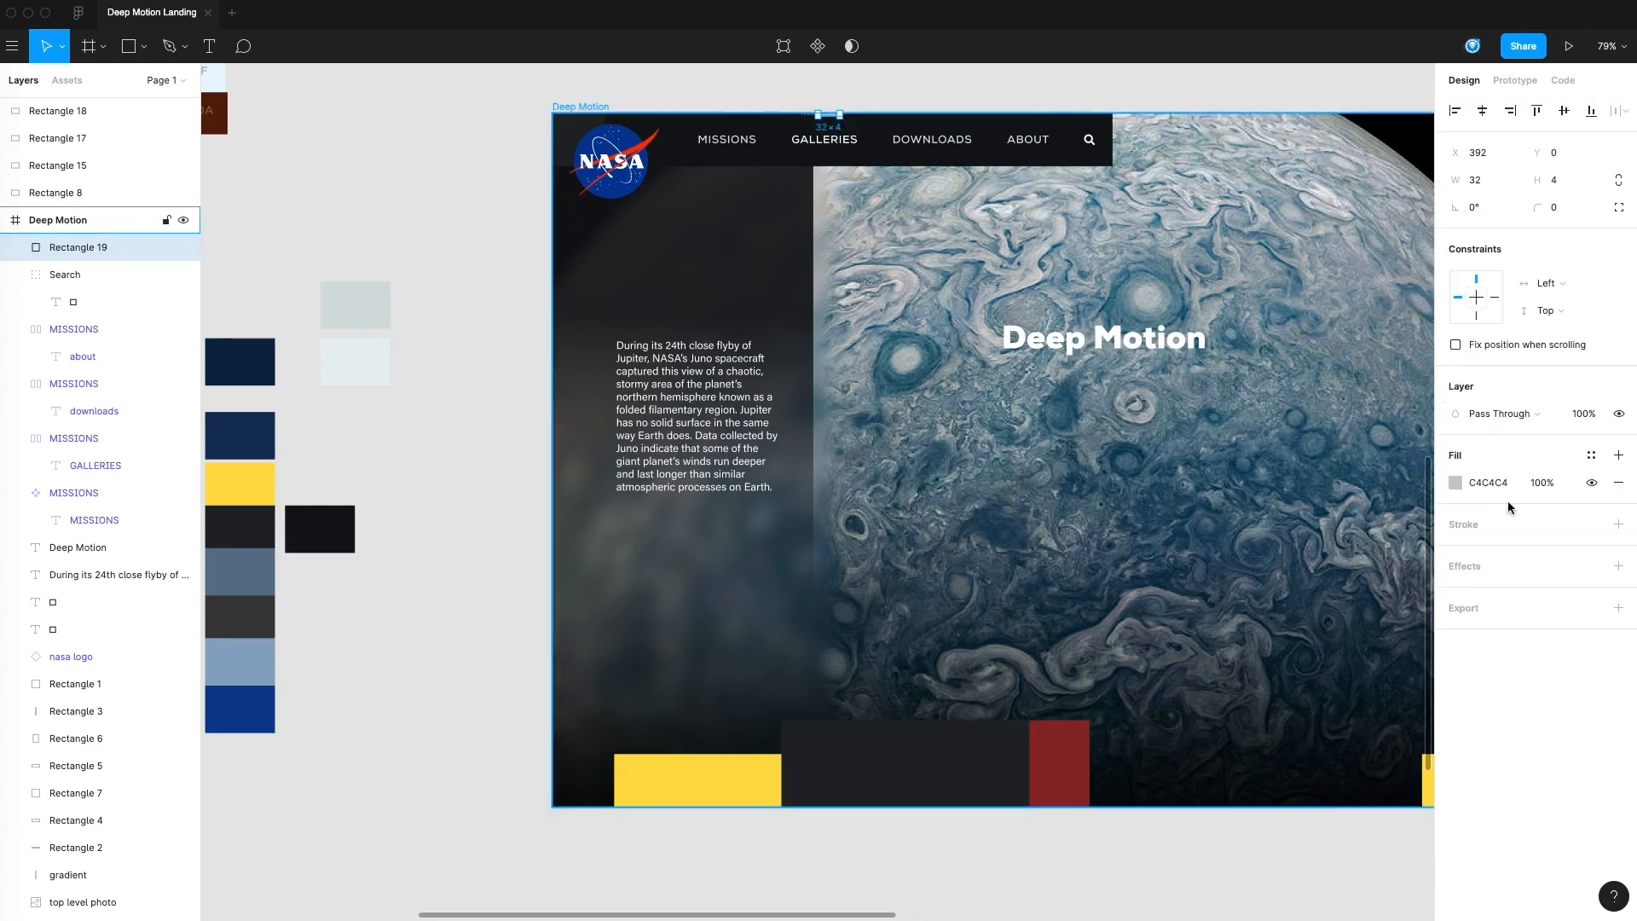
left_click(1591, 454)
left_click(1497, 520)
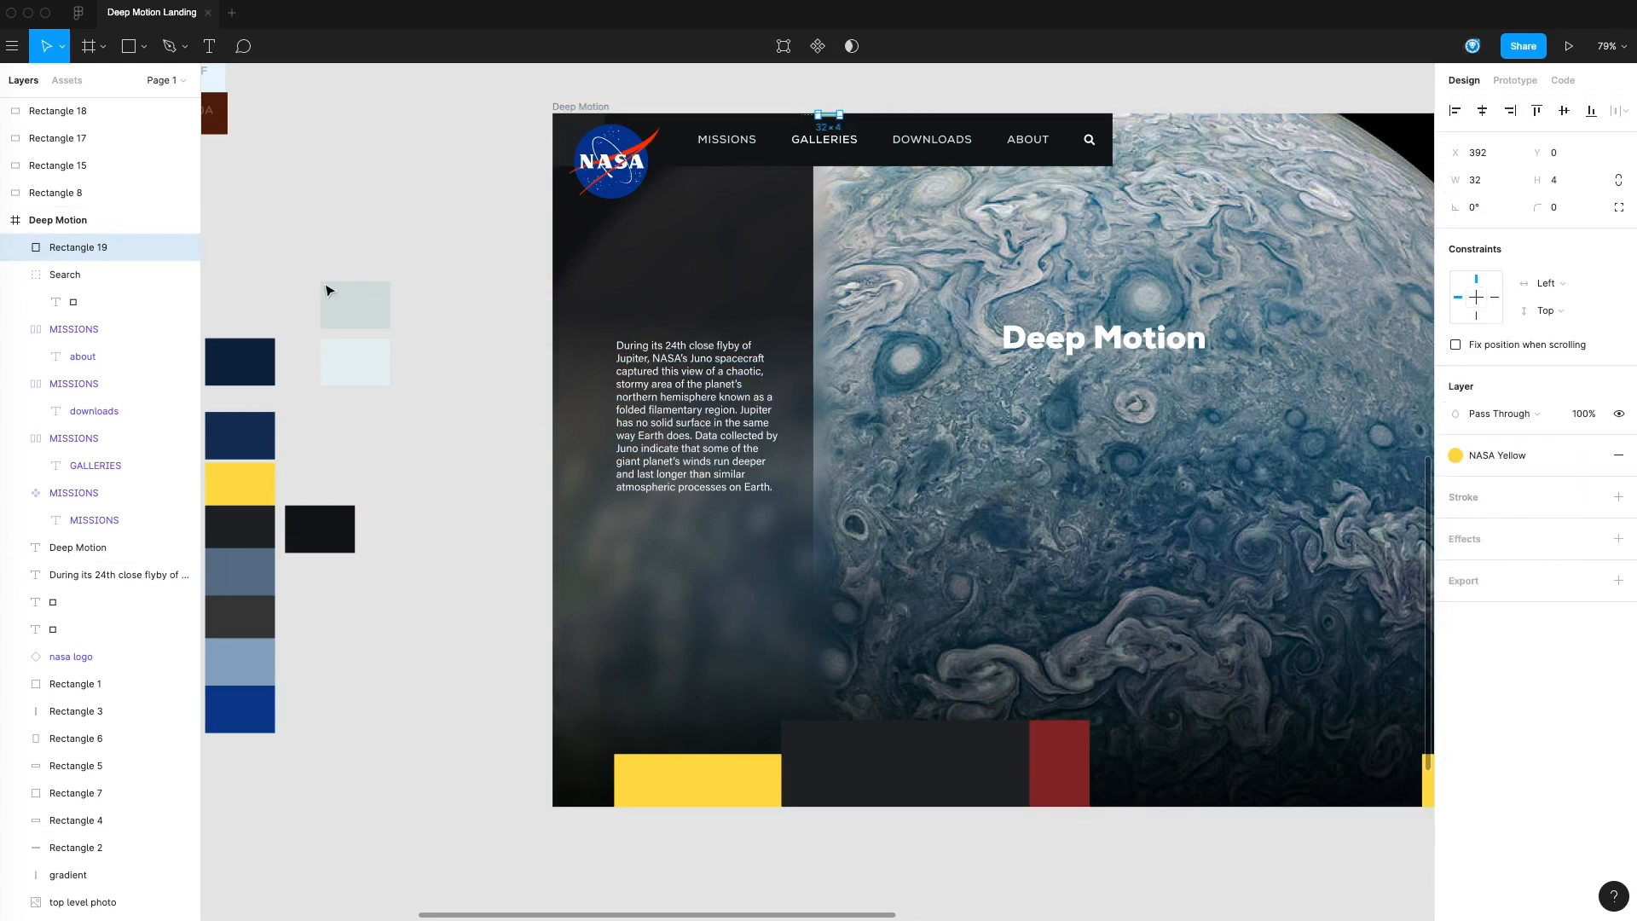
left_click(286, 261)
Move the loose "folded filamentary region" text from beside the frame to above the body paragraph
left_click_drag(386, 331, 433, 325)
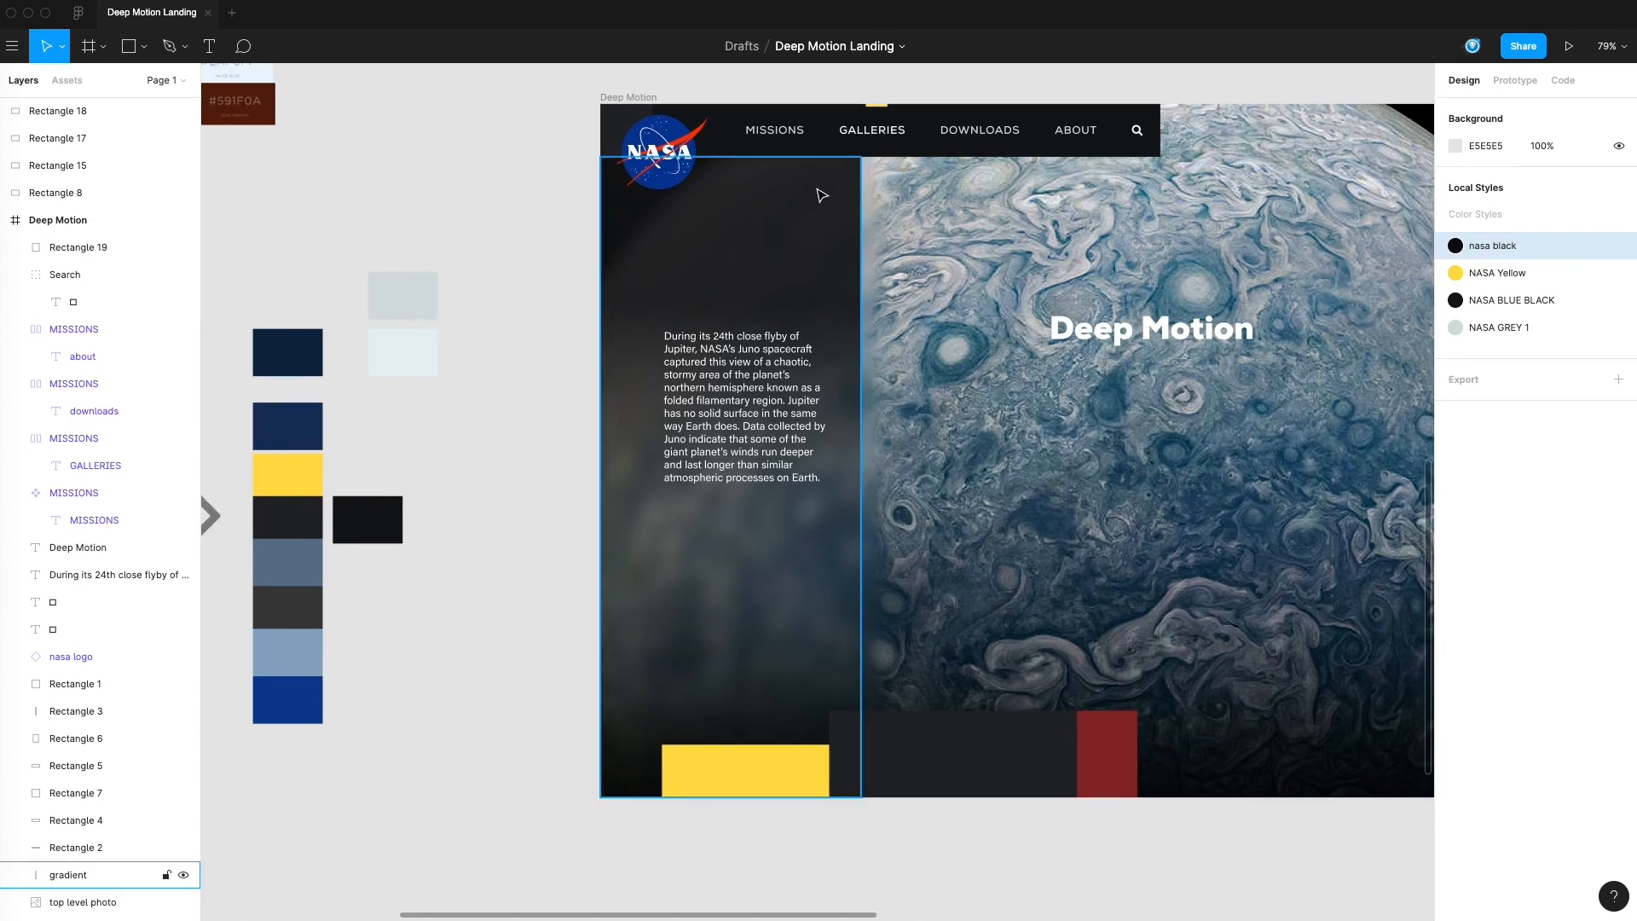
left_click_drag(1144, 518, 969, 536)
left_click_drag(1204, 571, 1192, 522)
scroll(1204, 807, "right", 3)
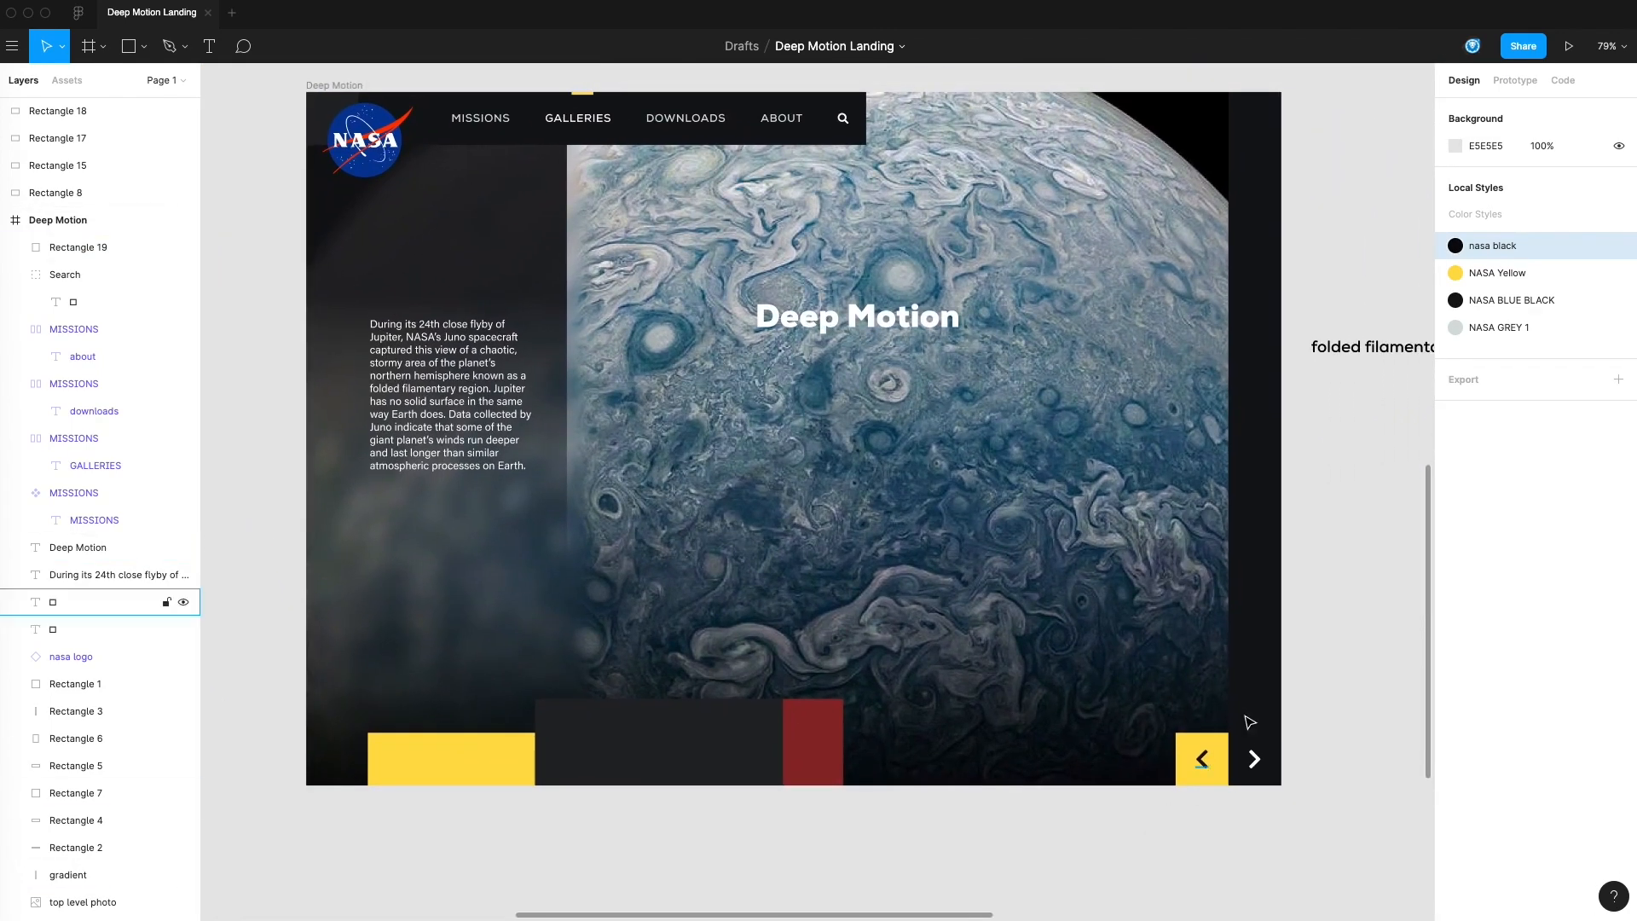
left_click_drag(1313, 610, 1261, 610)
left_click(128, 575)
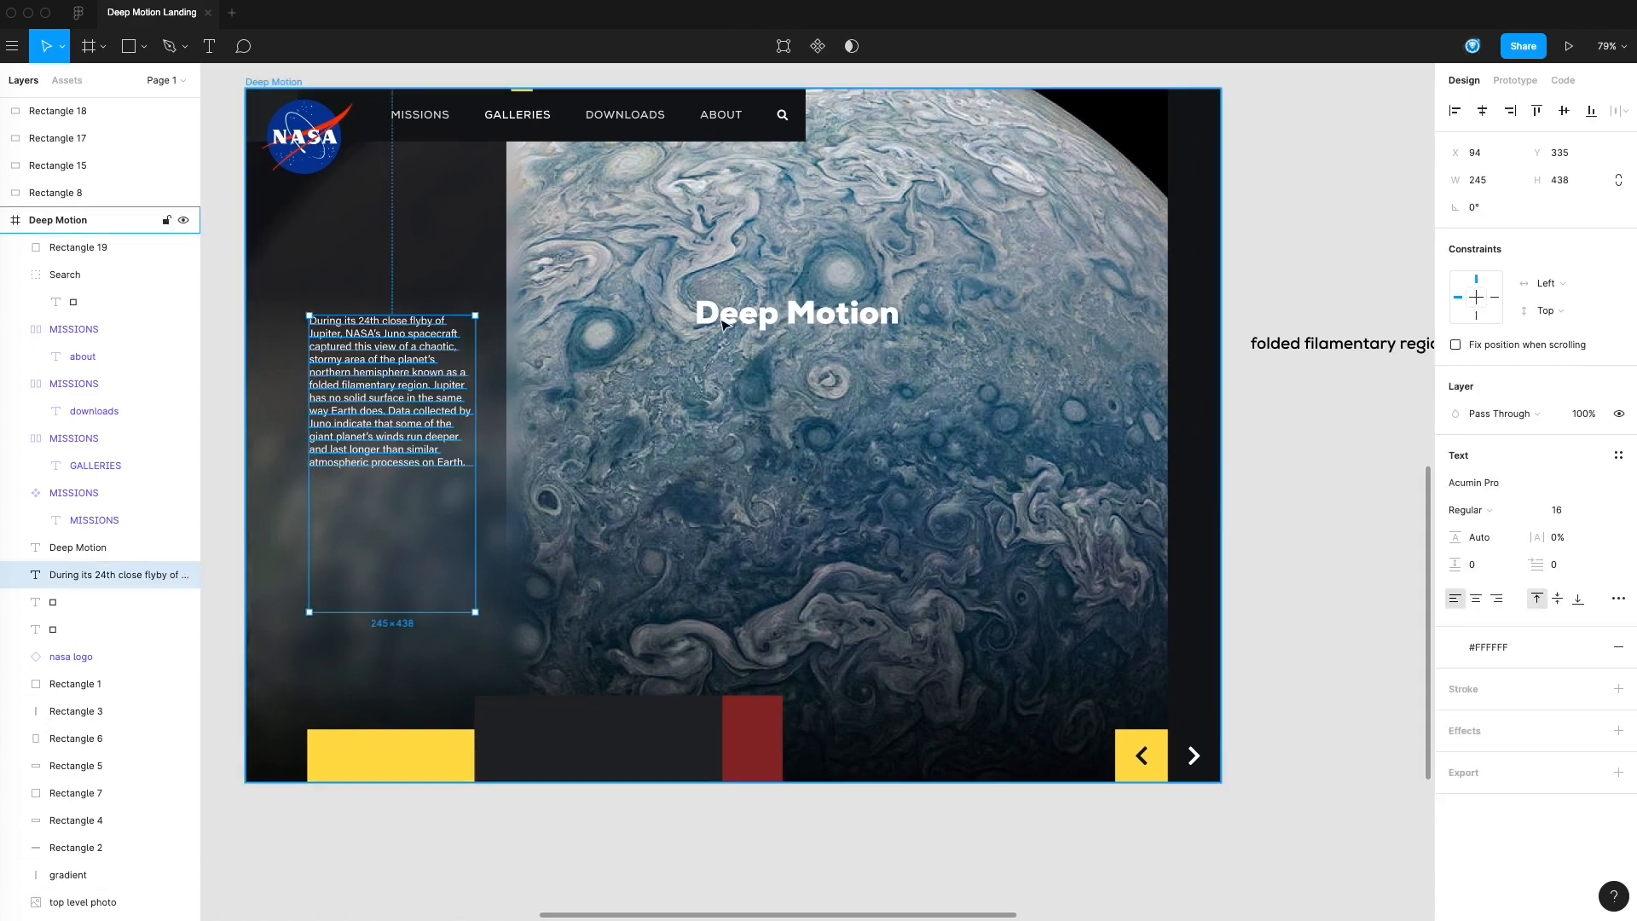
scroll(1279, 392, "up", 2)
left_click_drag(1339, 392, 388, 329)
scroll(388, 329, "left", 5)
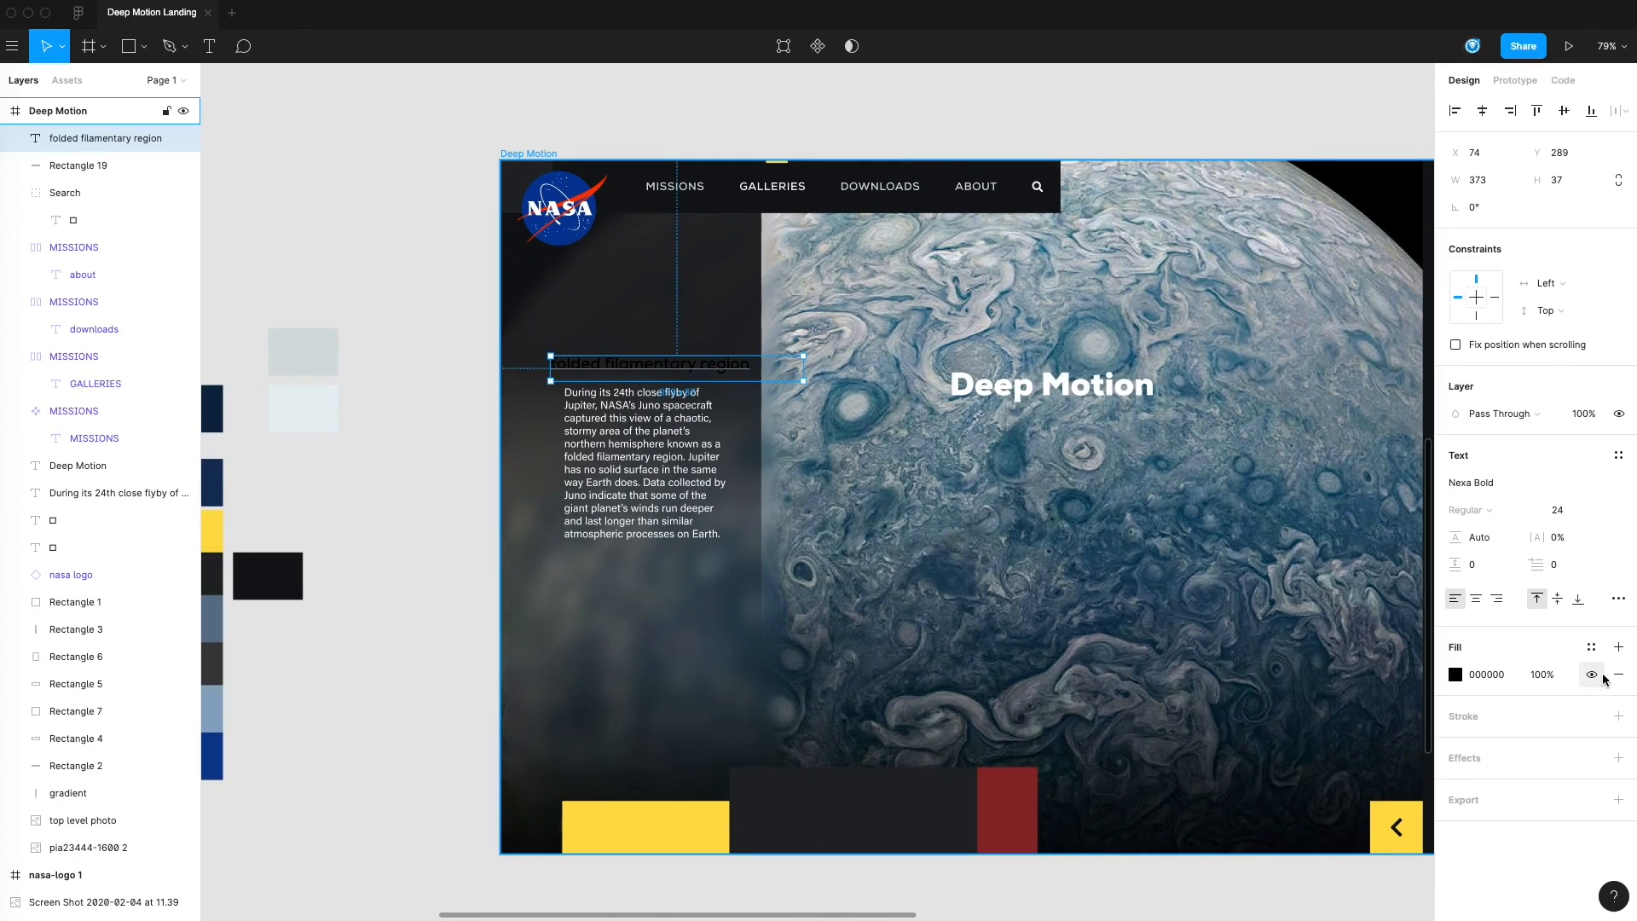
Apply the #FFFFFF color style to the "folded filamentary region" heading and set its letter case to uppercase
left_click(1592, 647)
left_click(1477, 778)
left_click(450, 368)
left_click(647, 365)
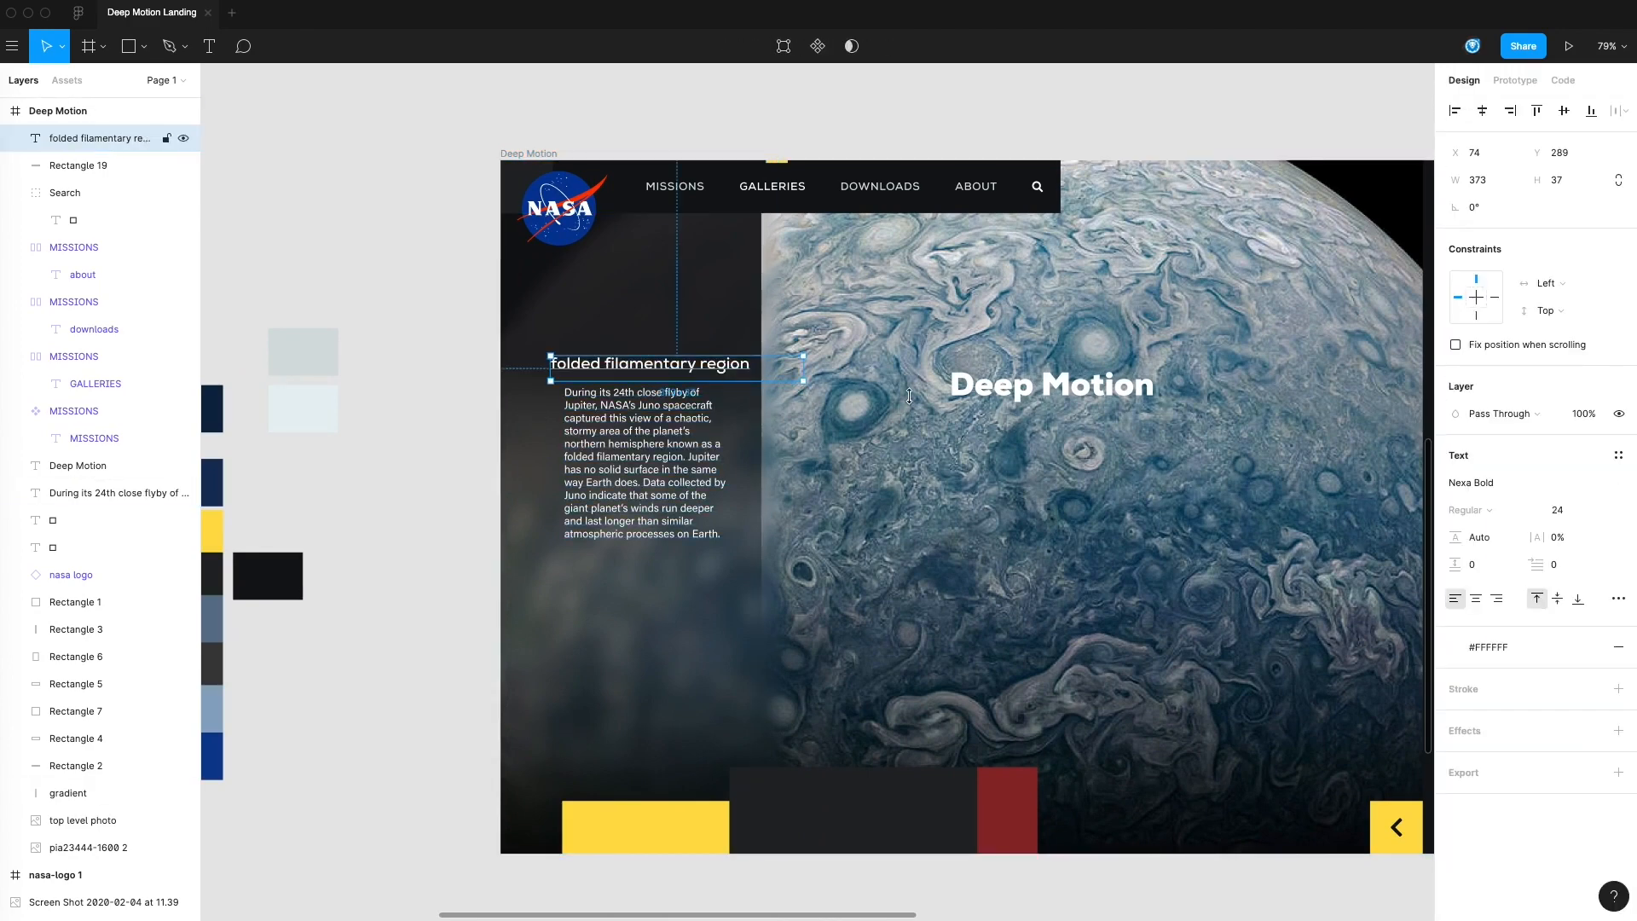
left_click(1617, 598)
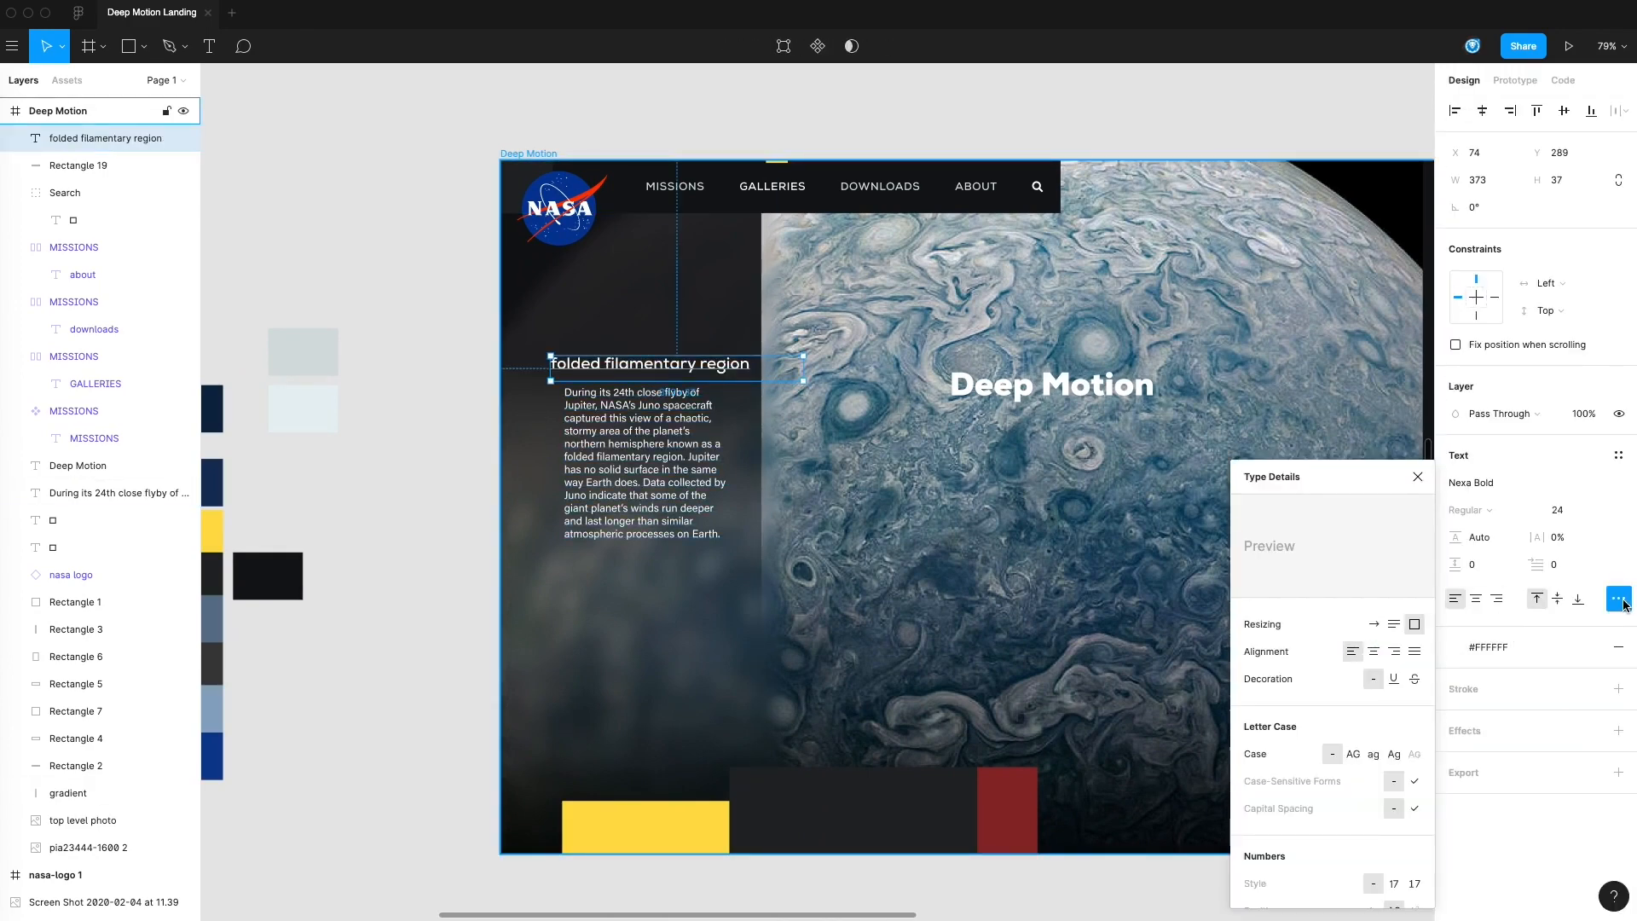
left_click(1359, 754)
key("Escape")
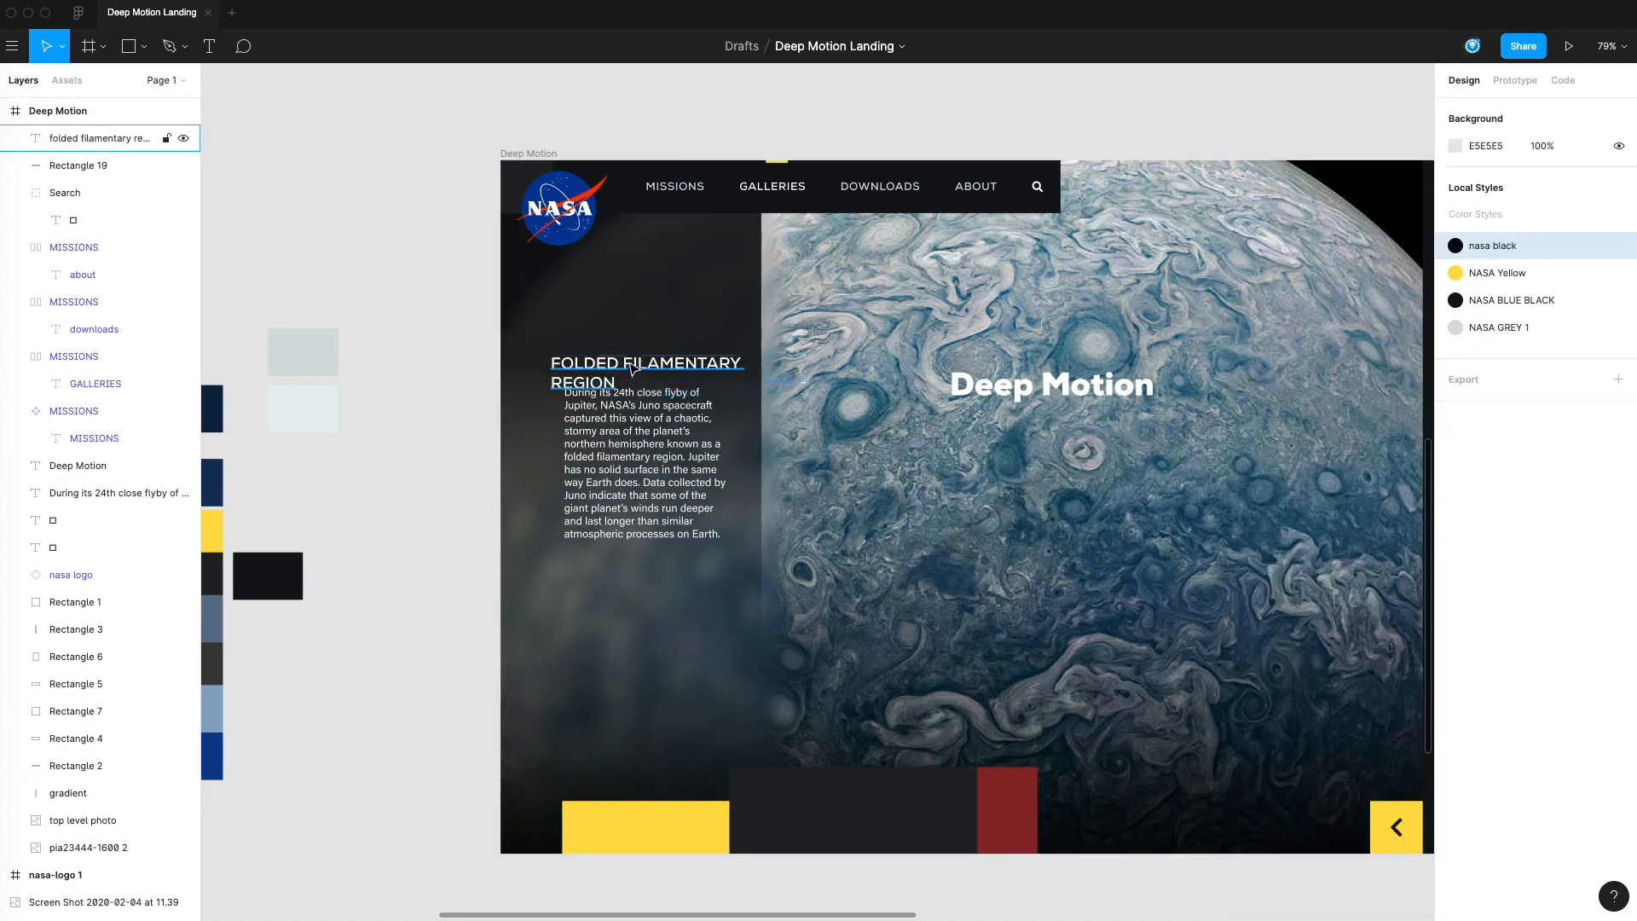
Reposition the heading above the body paragraph and set its font size to 18
left_click_drag(633, 370, 636, 358)
left_click(1580, 513)
type("18")
key("Return")
left_click(376, 457)
Narrow the heading's text box so it wraps onto two lines, and line it up with the paragraph's left edge
left_click(664, 359)
left_click_drag(809, 371, 678, 378)
left_click(459, 375)
left_click_drag(470, 386, 616, 323)
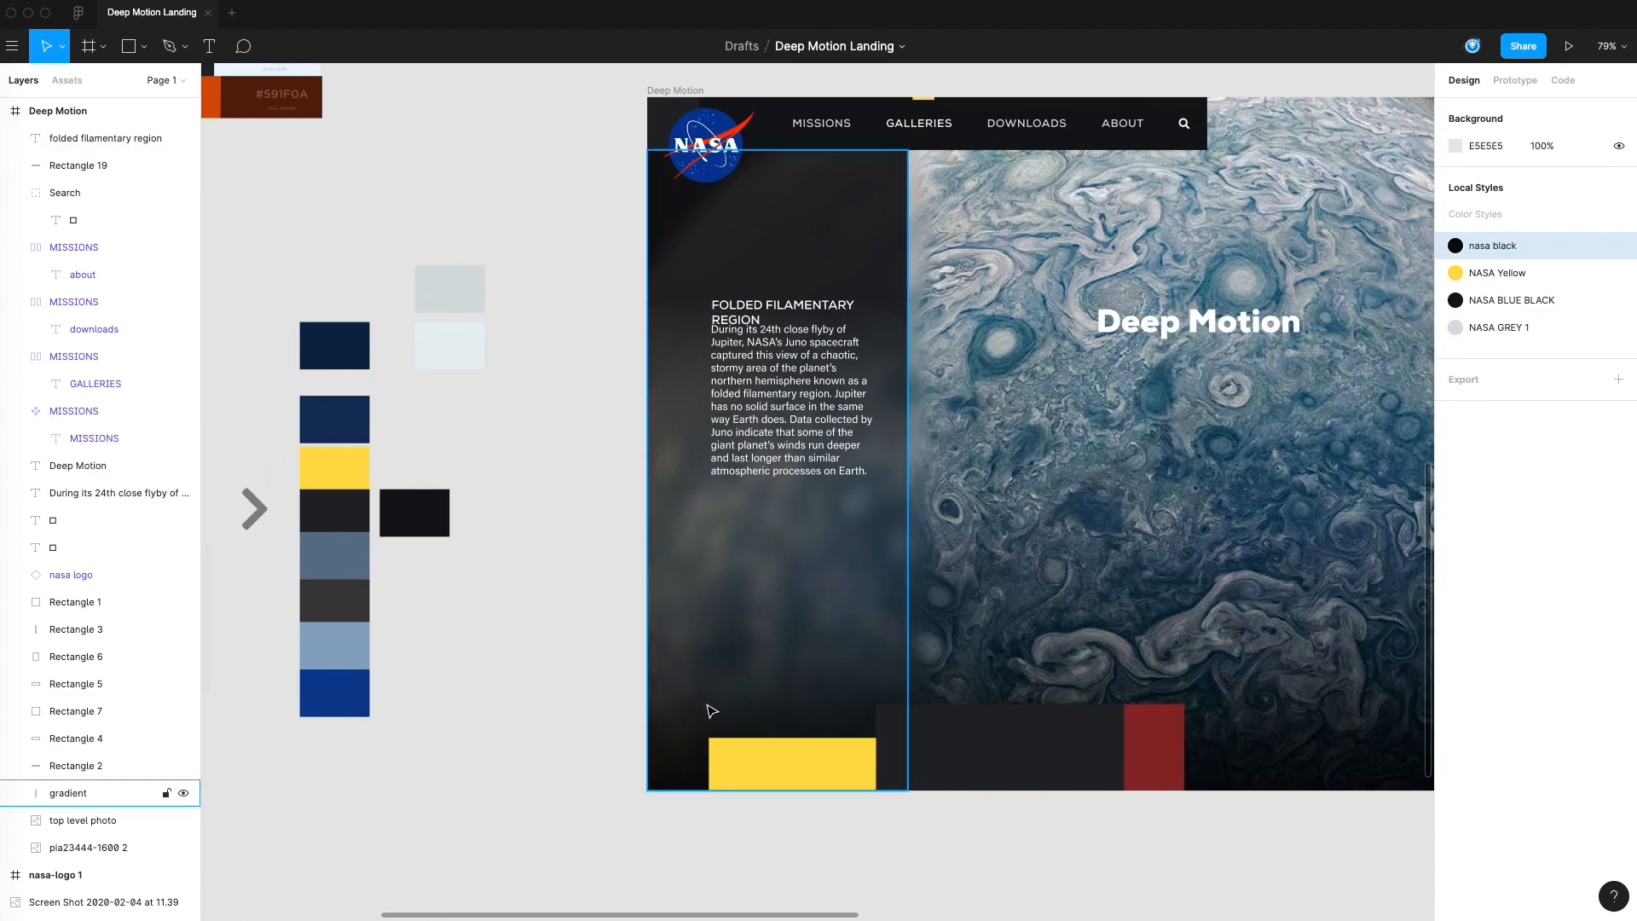
Move the body paragraph down to X 91, Y 373 to leave a gap below the heading
mouse_move(747, 450)
left_mouse_down()
mouse_move(744, 710)
mouse_move(752, 481)
left_mouse_up()
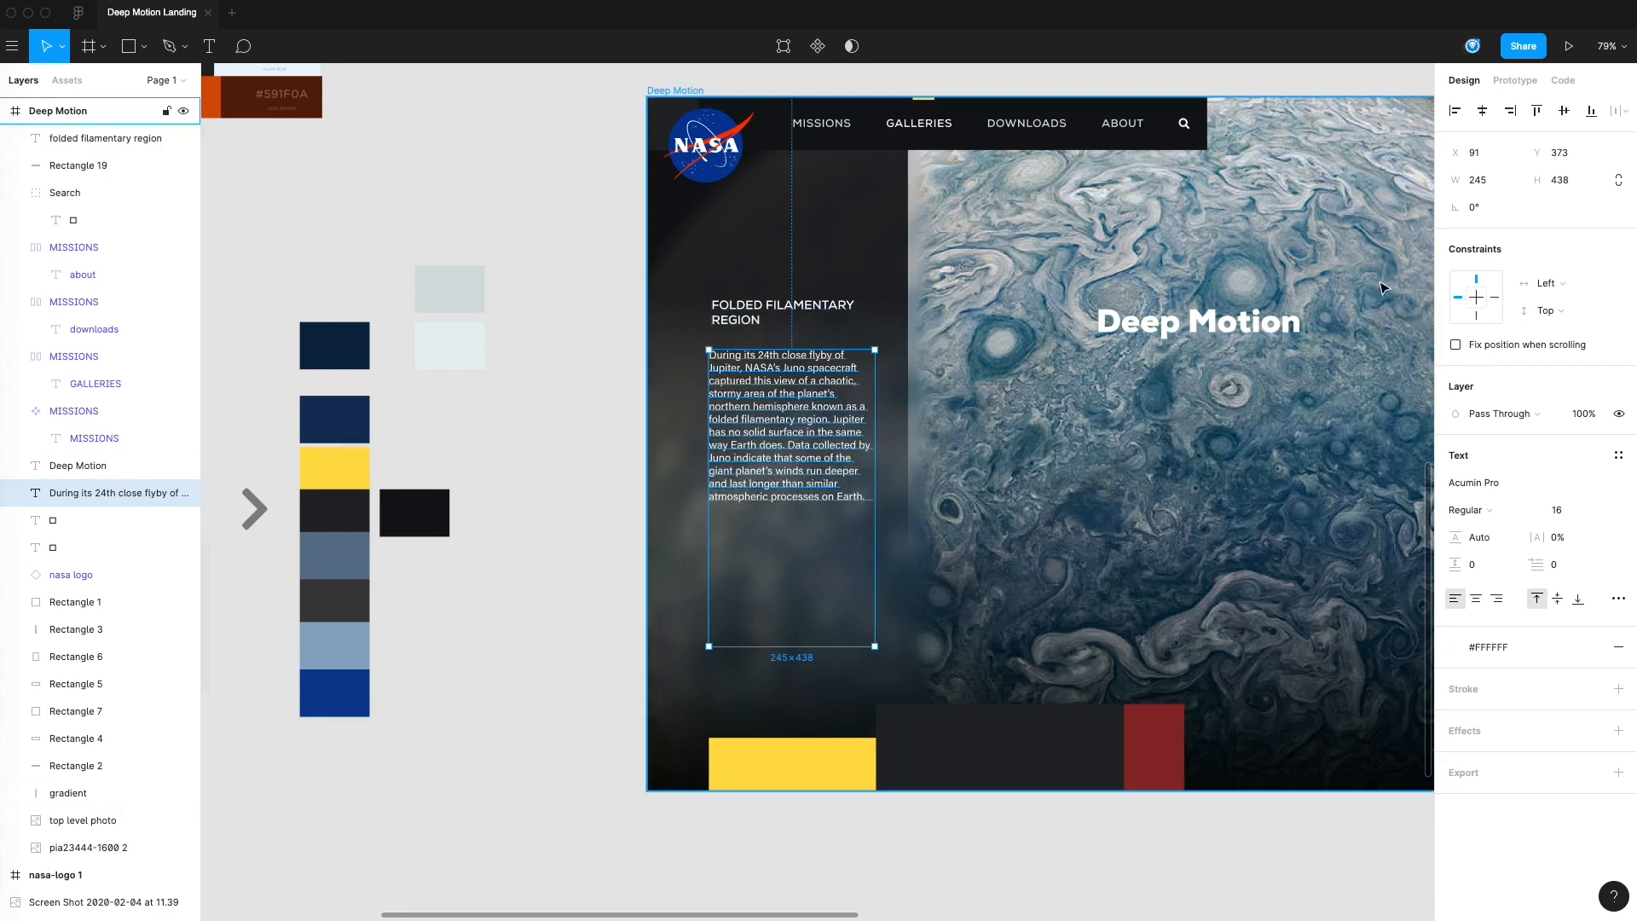
left_click(555, 274)
left_click_drag(780, 402, 556, 428)
left_click_drag(828, 528, 1012, 445)
Set the body paragraph's line height to 24
left_click(715, 382)
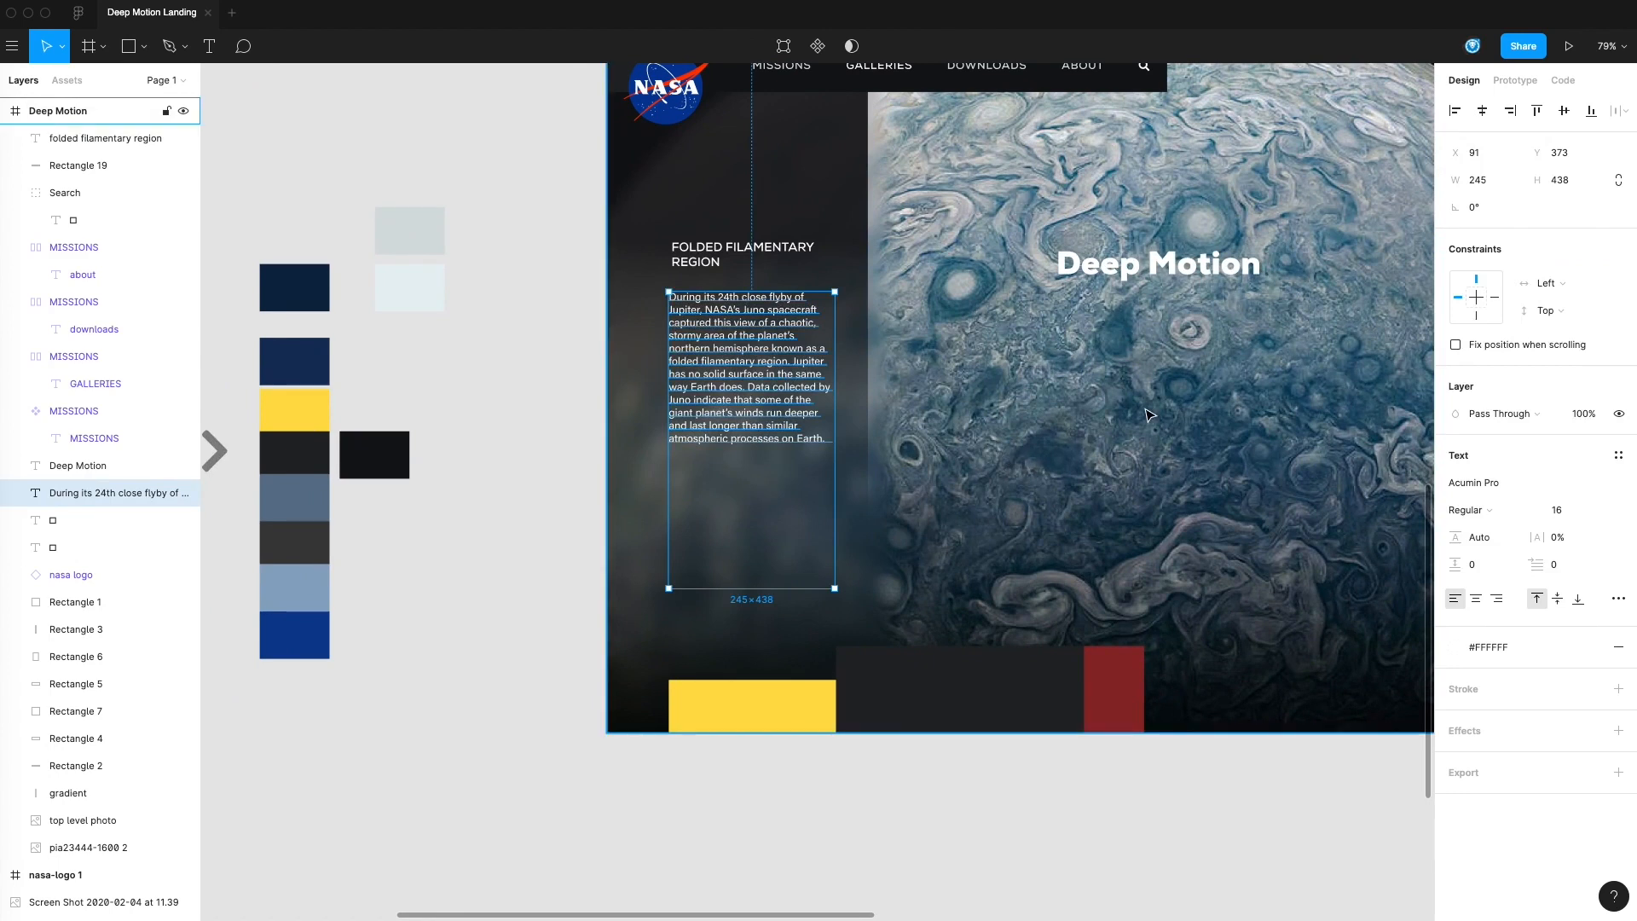
left_click(1619, 598)
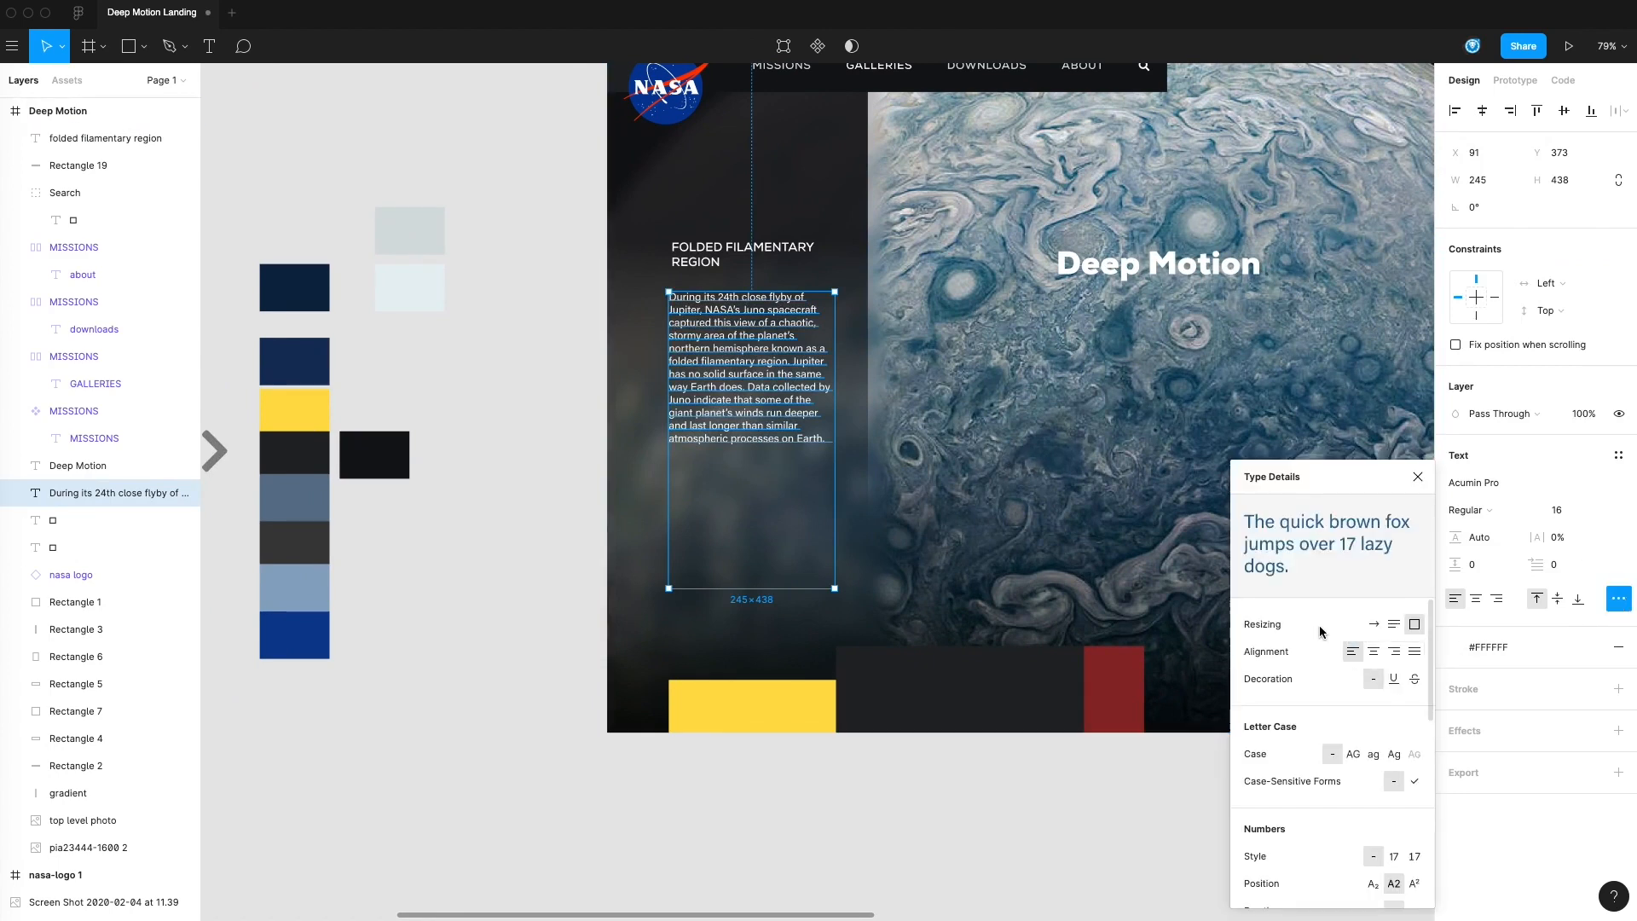
left_click(1565, 539)
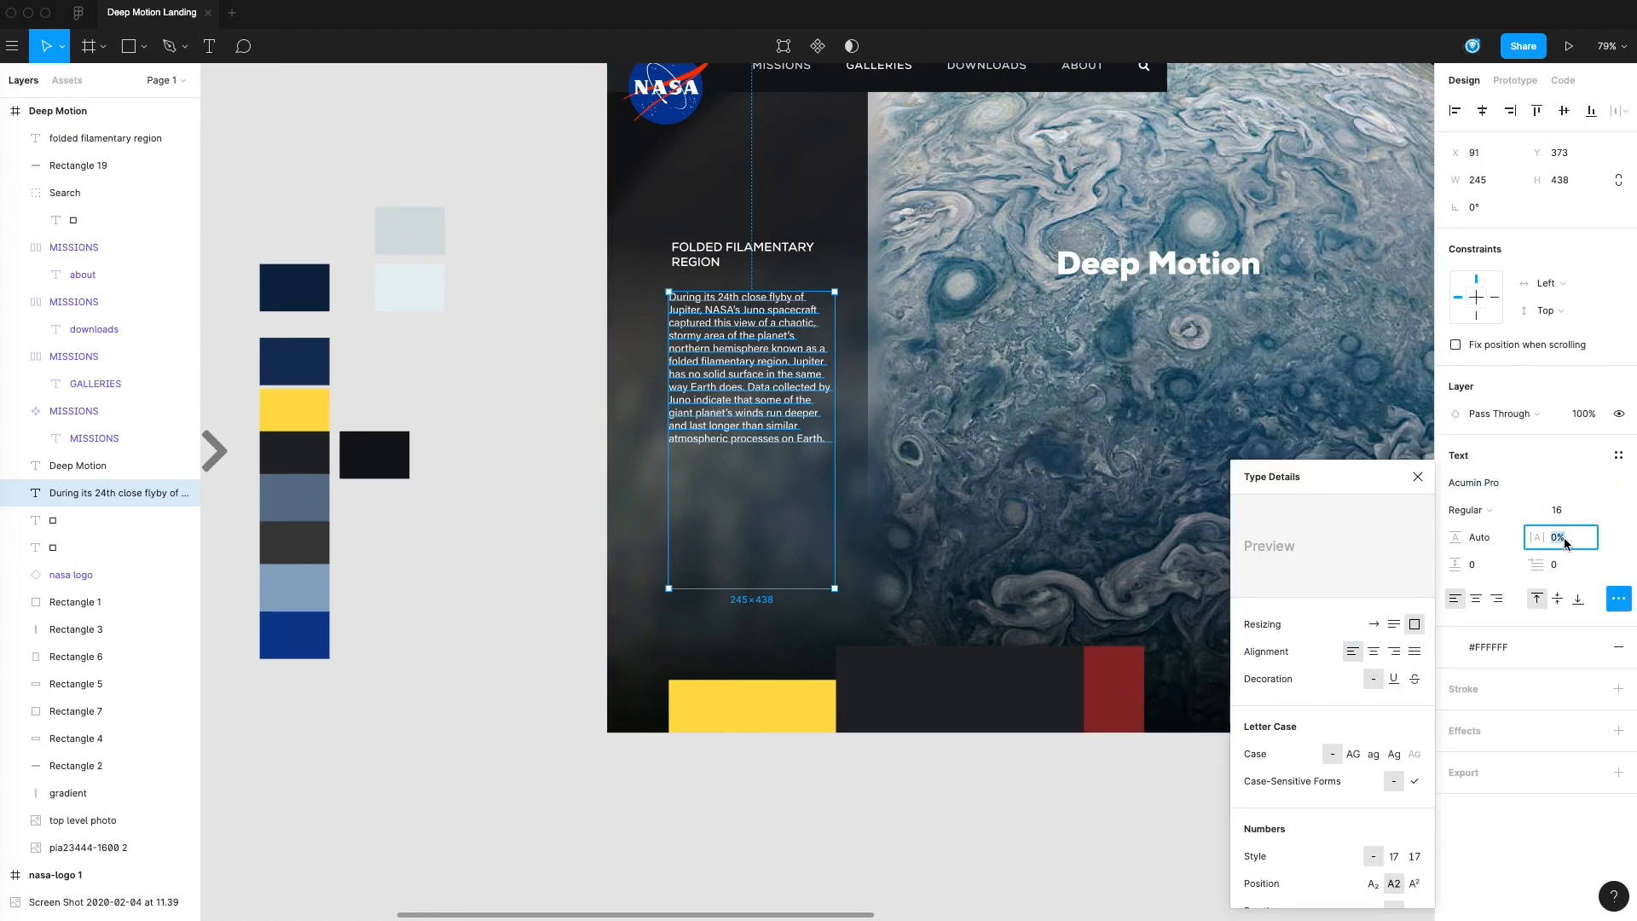
left_click(1499, 546)
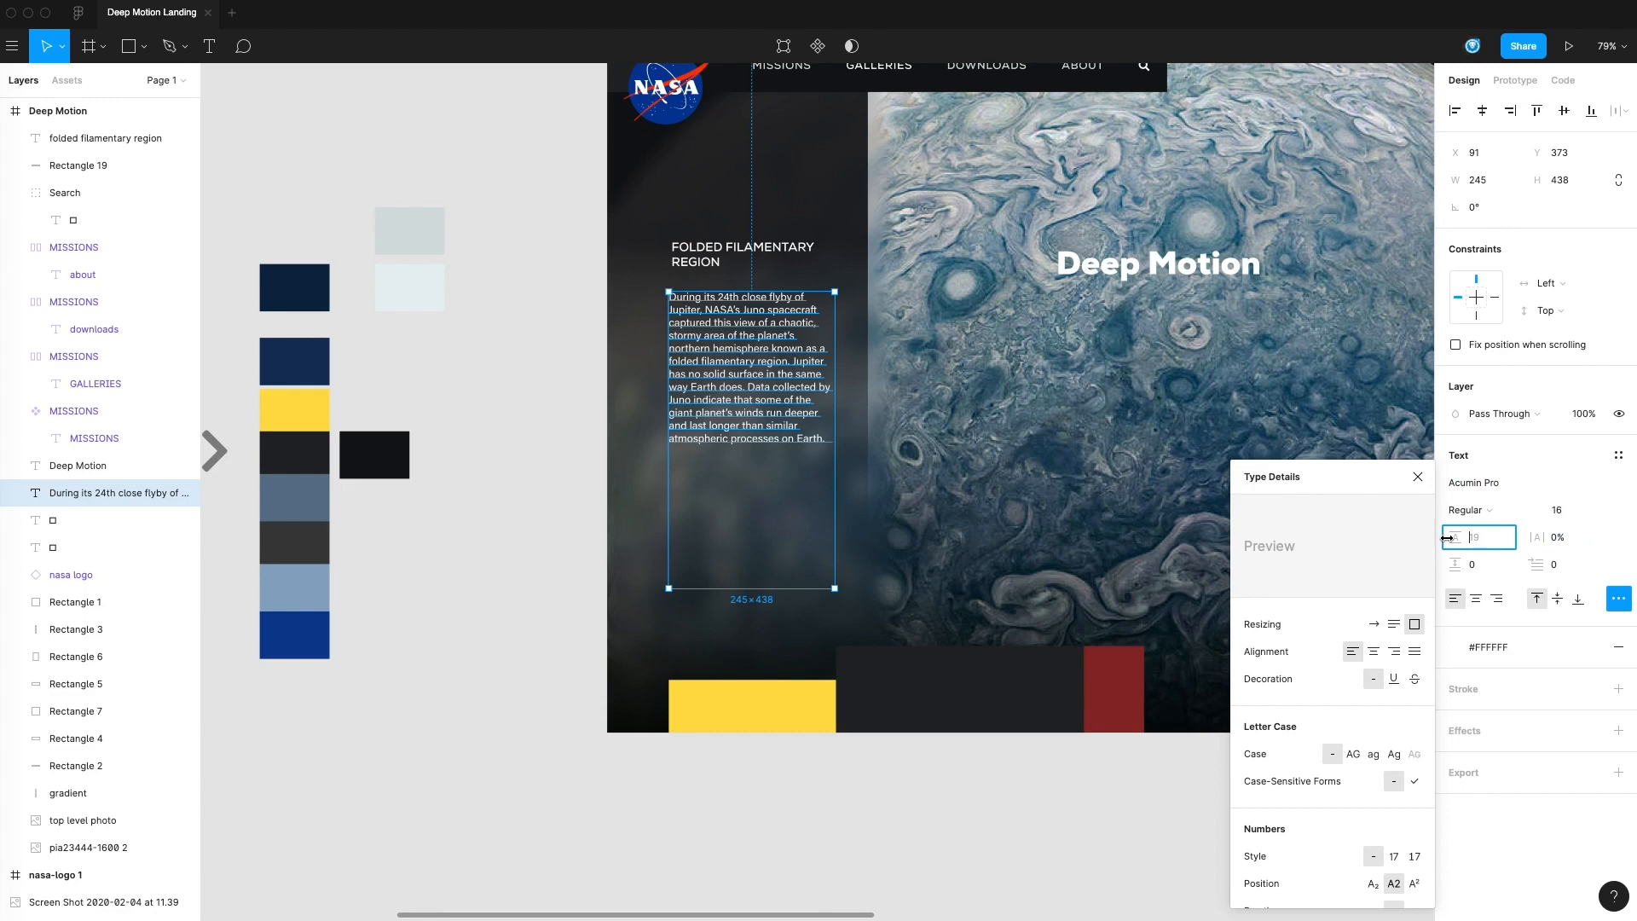
left_click(1420, 479)
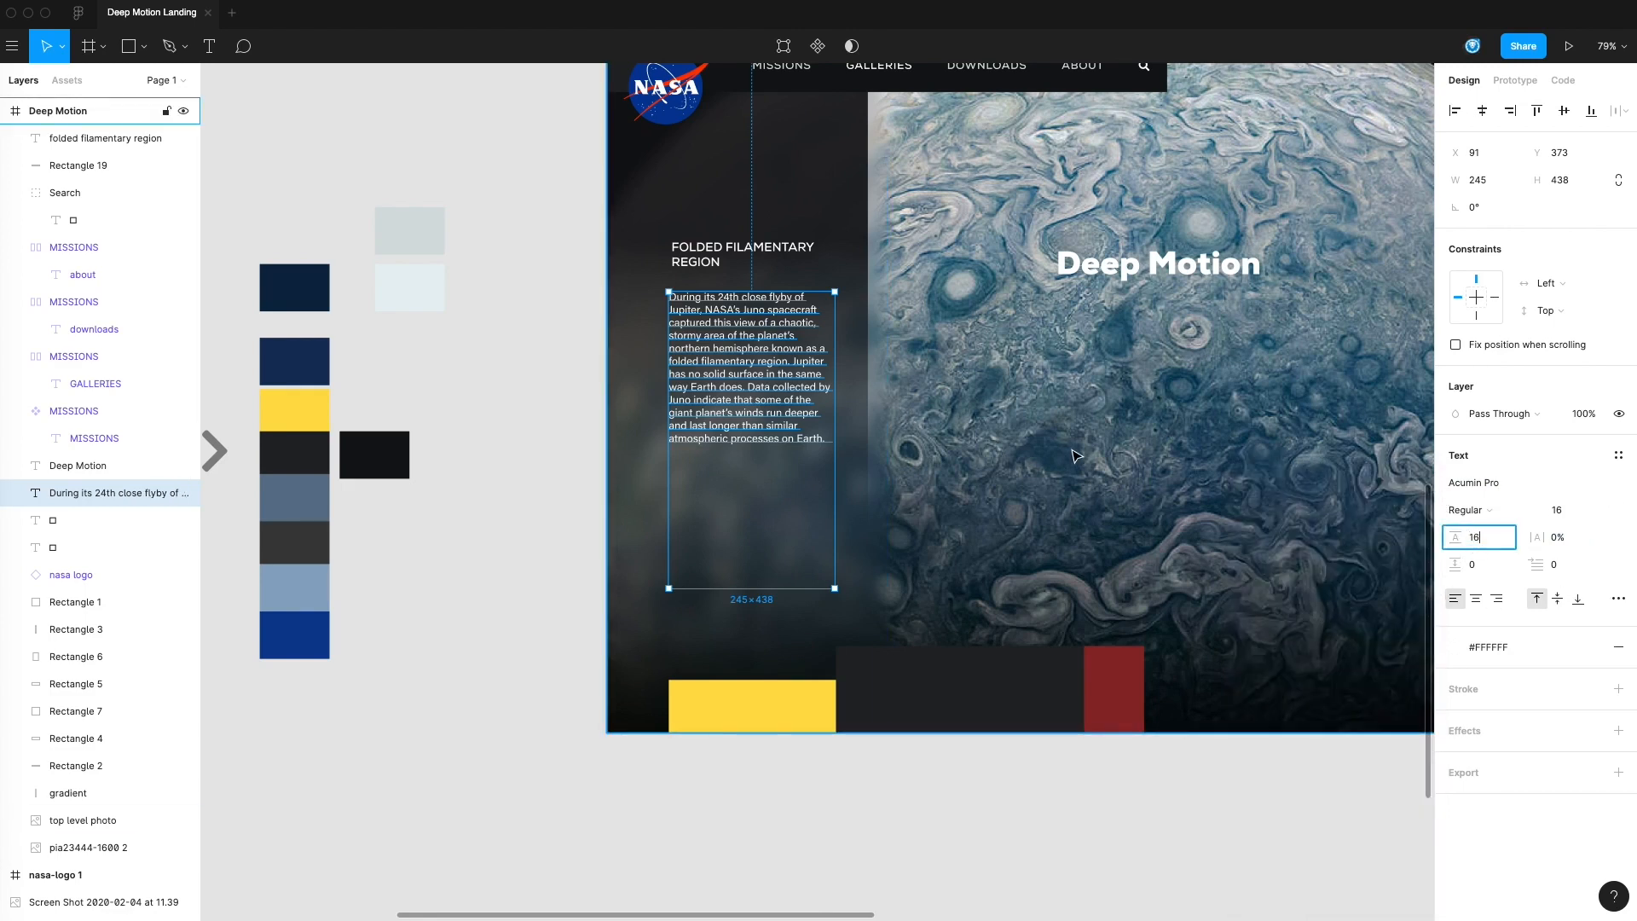
key("Return")
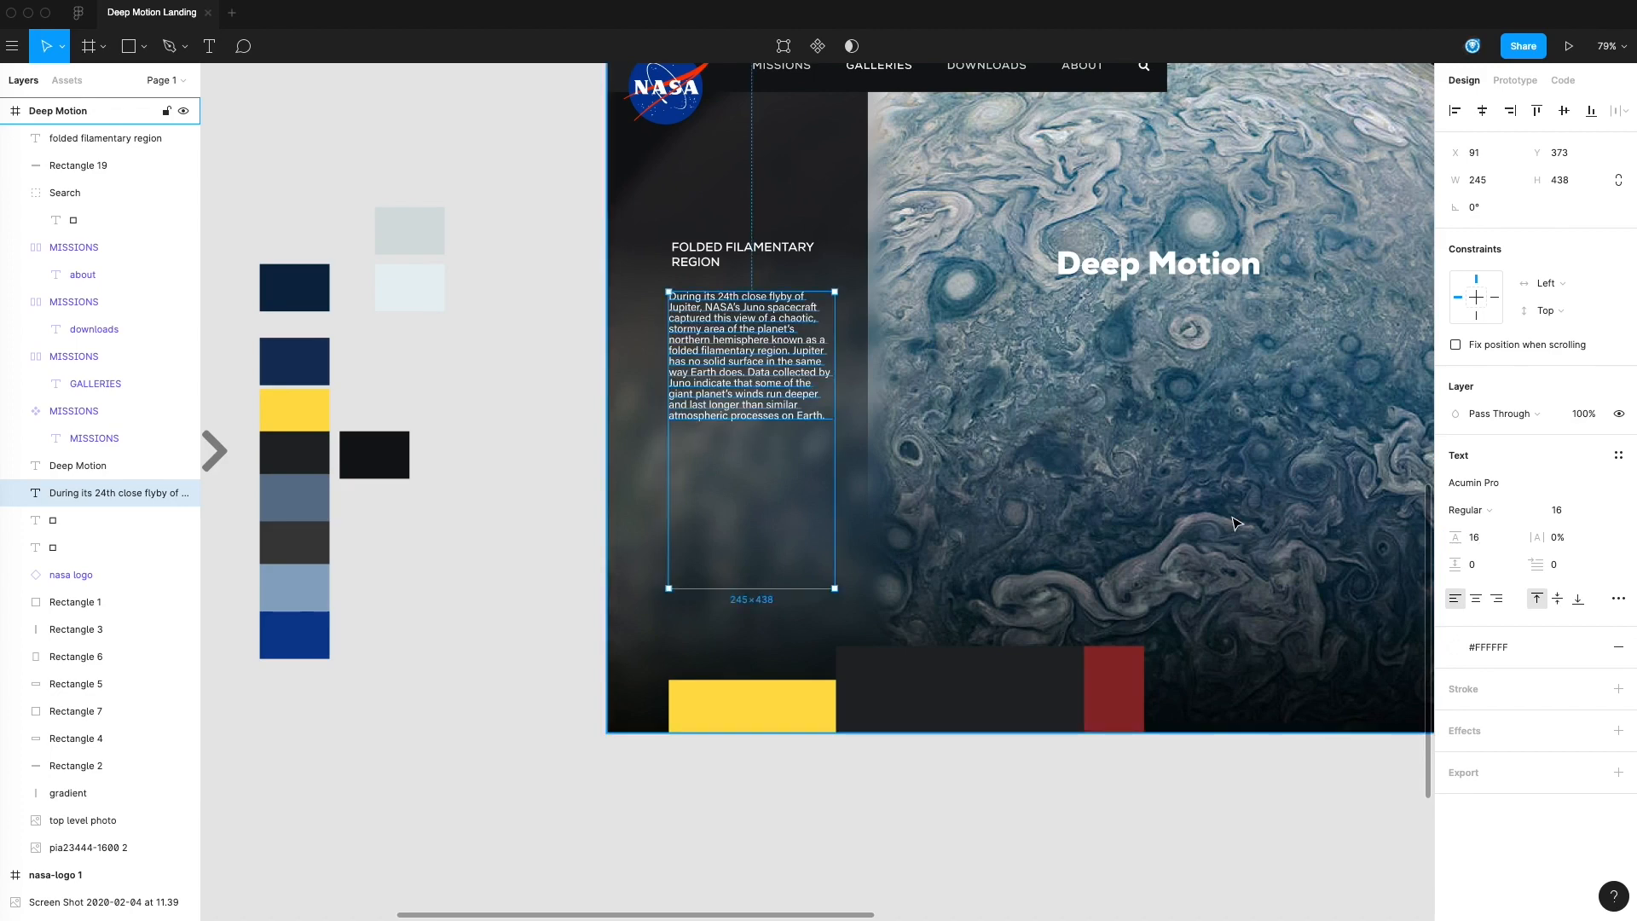
key("Up")
key("Up")
key("Up")
key("Up")
key("Up")
key("Up")
key("Up")
key("Up")
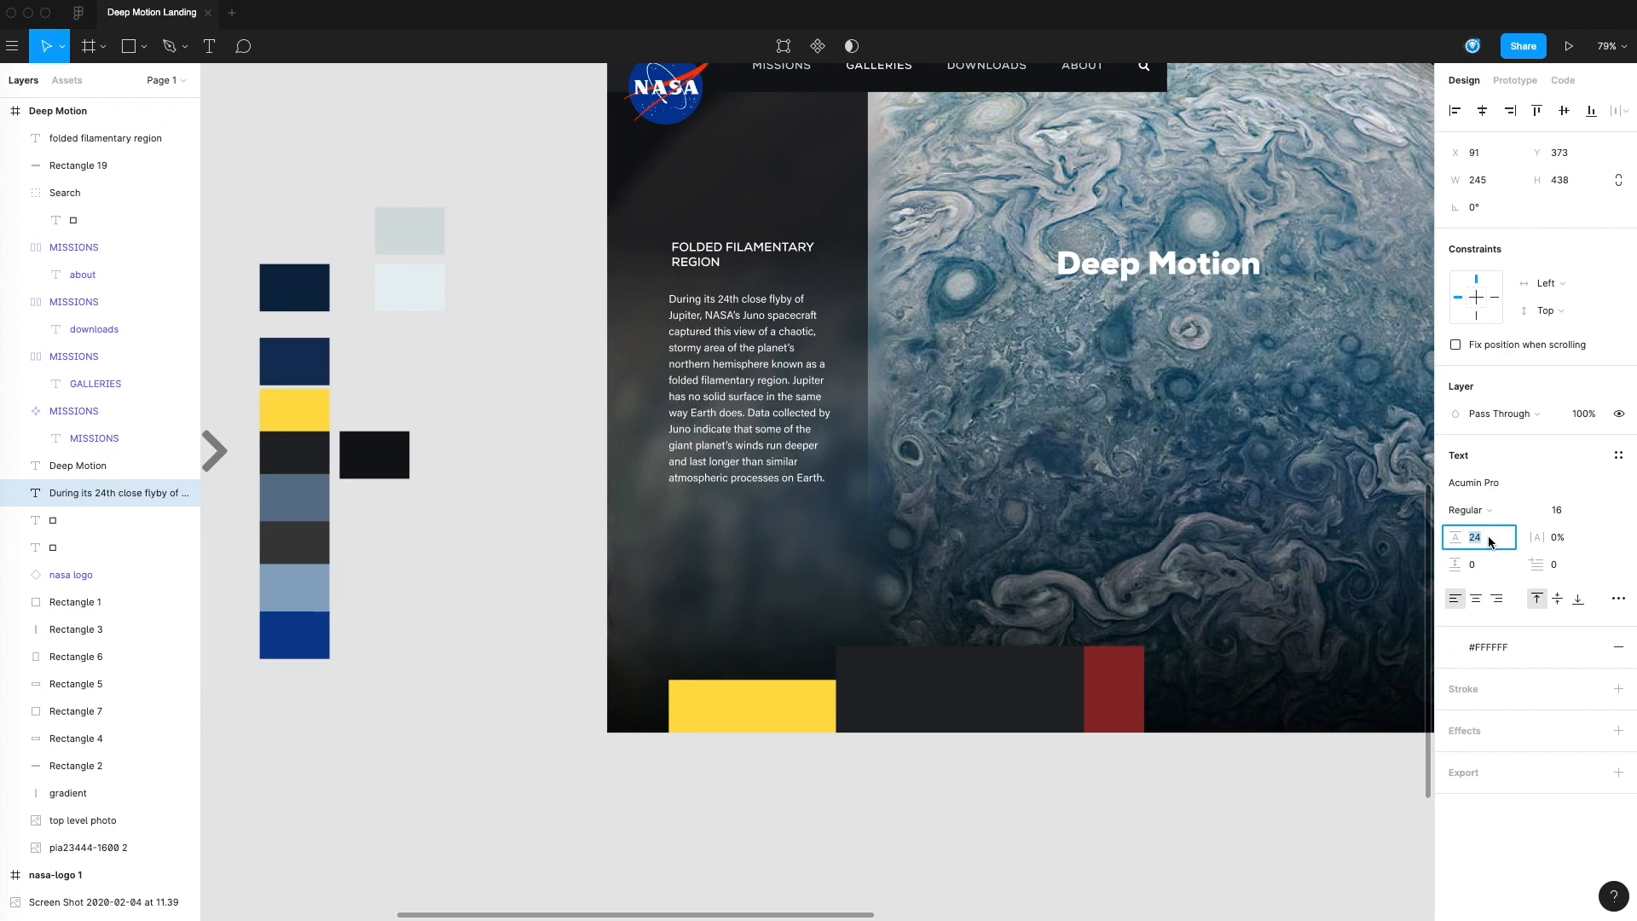
left_click(474, 410)
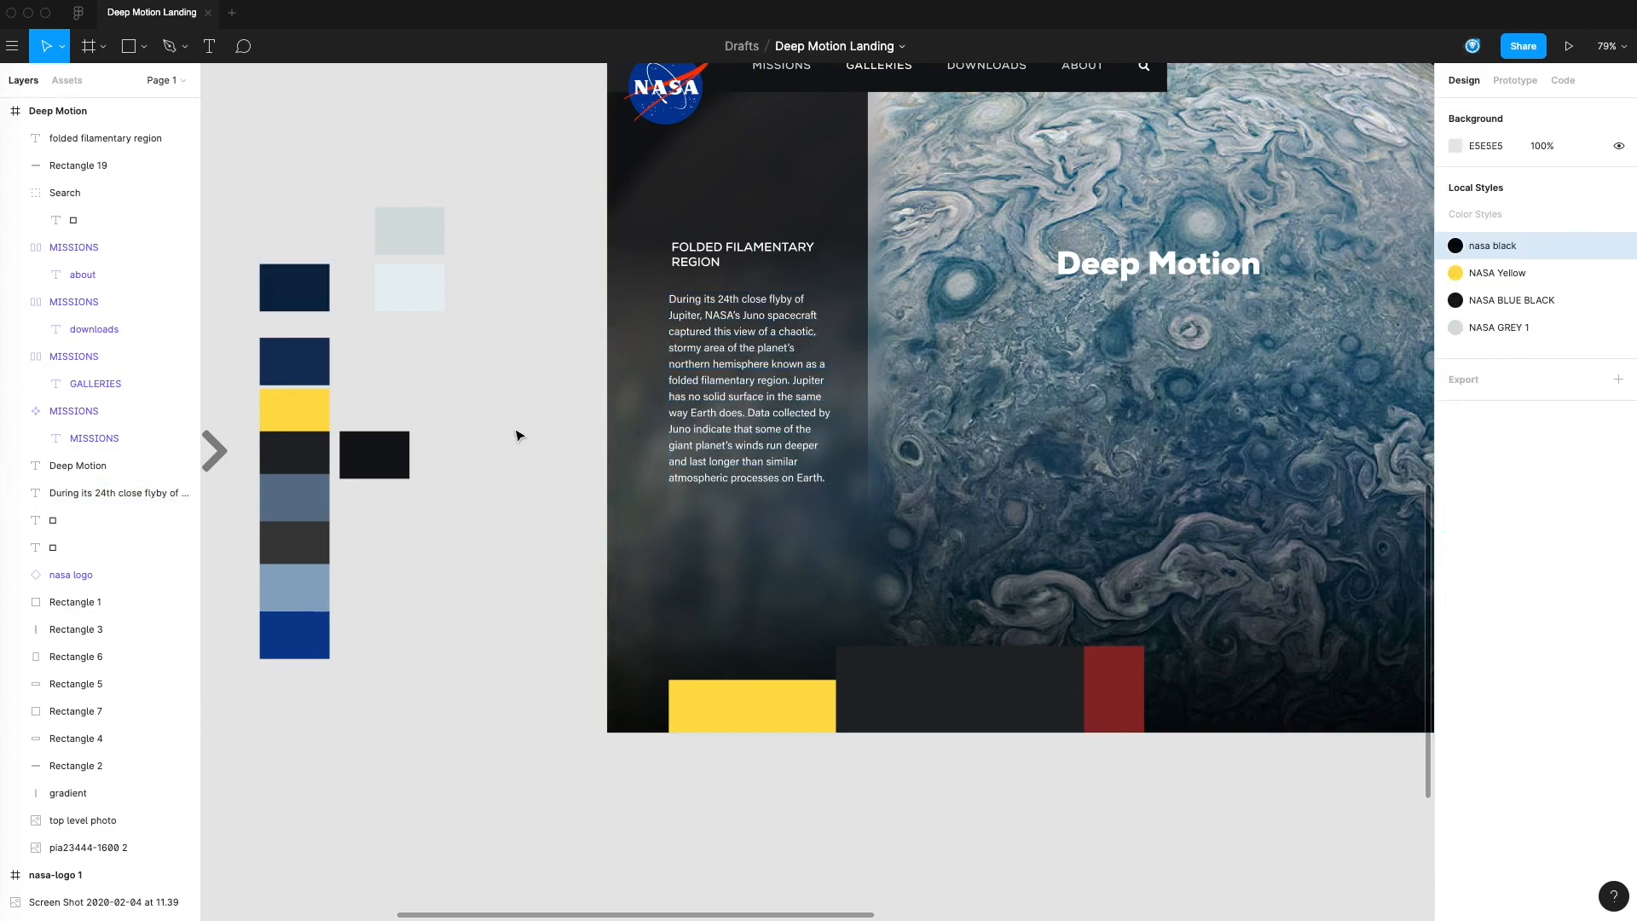
Move the body paragraph slightly up under the heading and line up its left edge with the heading
left_click(723, 385)
left_click(559, 361)
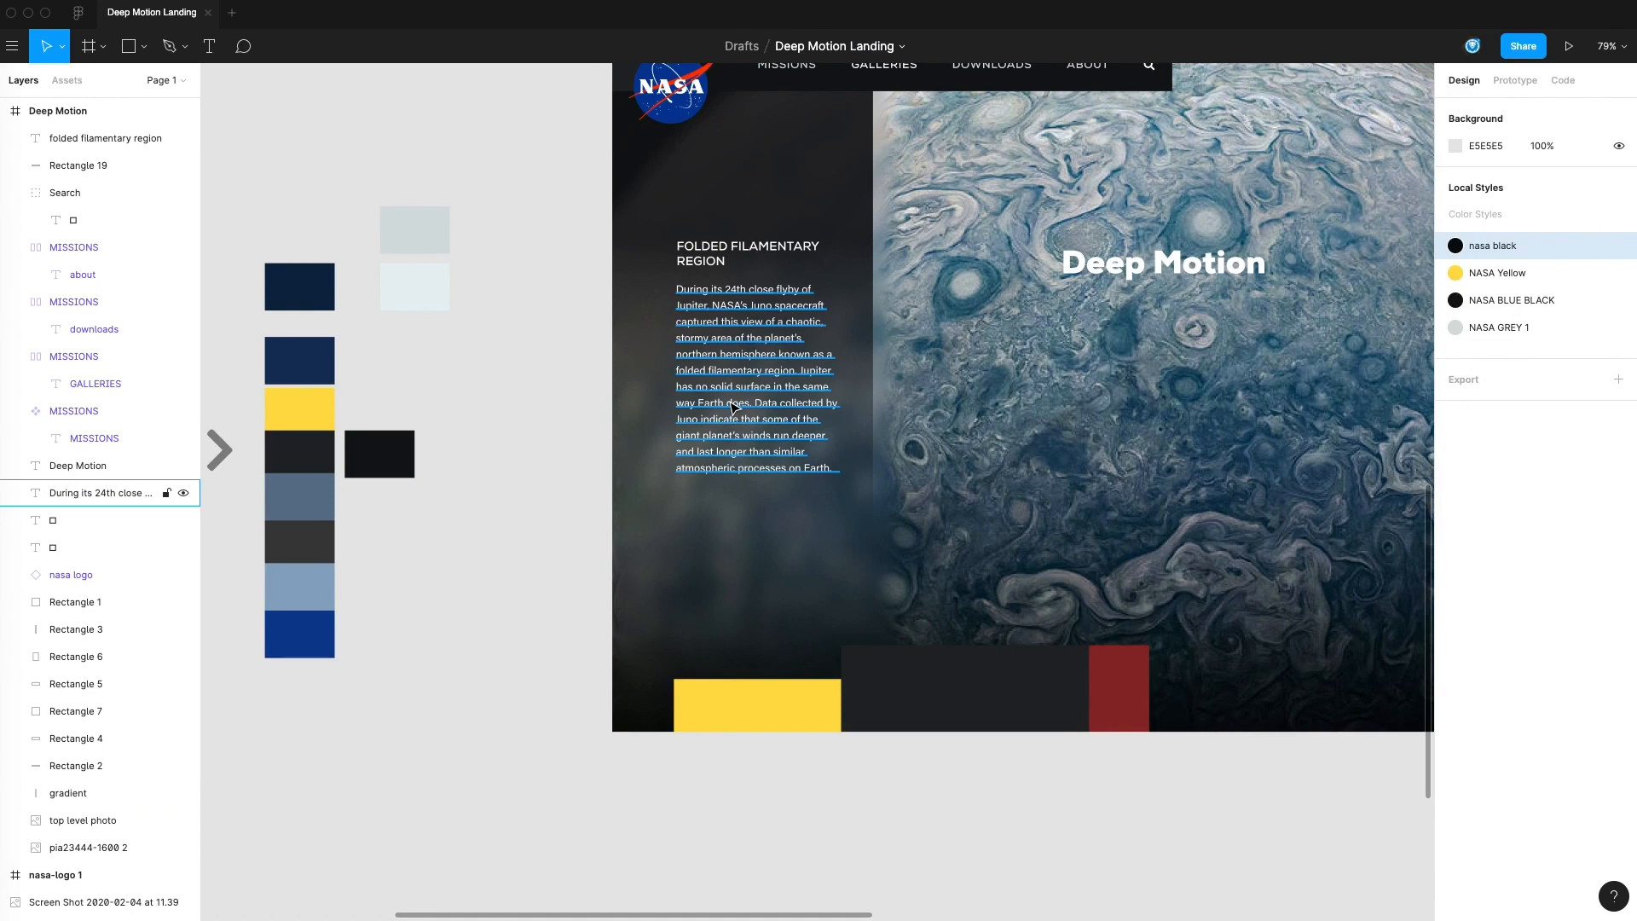
left_click(733, 408)
key("Escape")
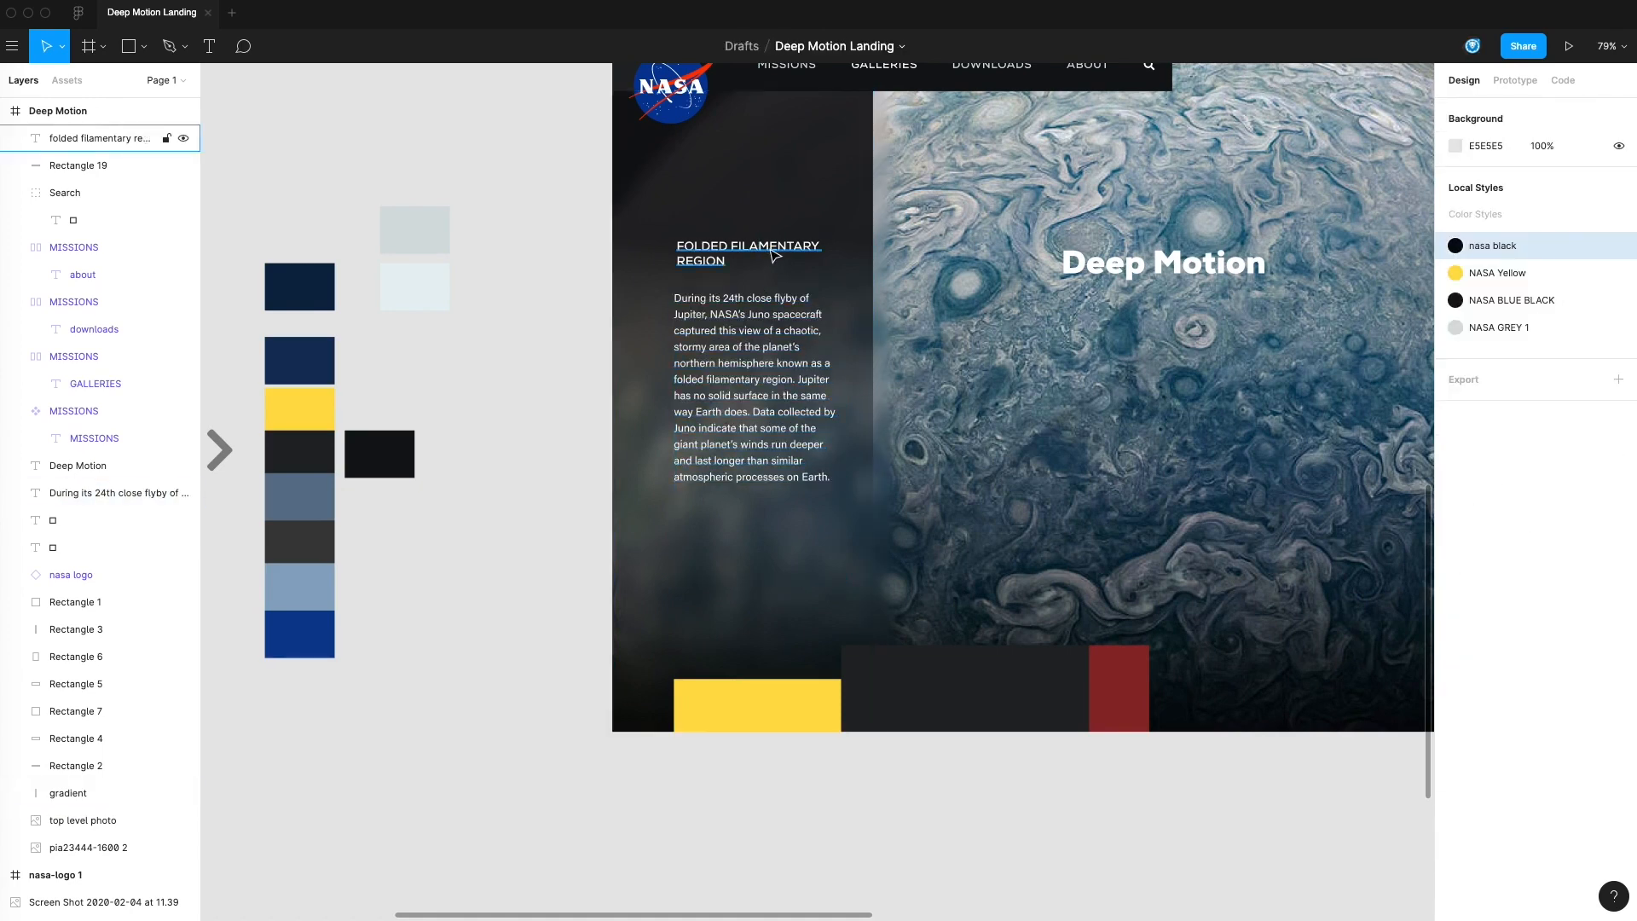
left_click_drag(771, 251, 769, 258)
left_click(573, 260)
Draw a thin rectangle about 38 wide near the upper end of the dark vertical bar along the page's right edge
left_click_drag(827, 328, 924, 421)
left_click_drag(1184, 550, 862, 524)
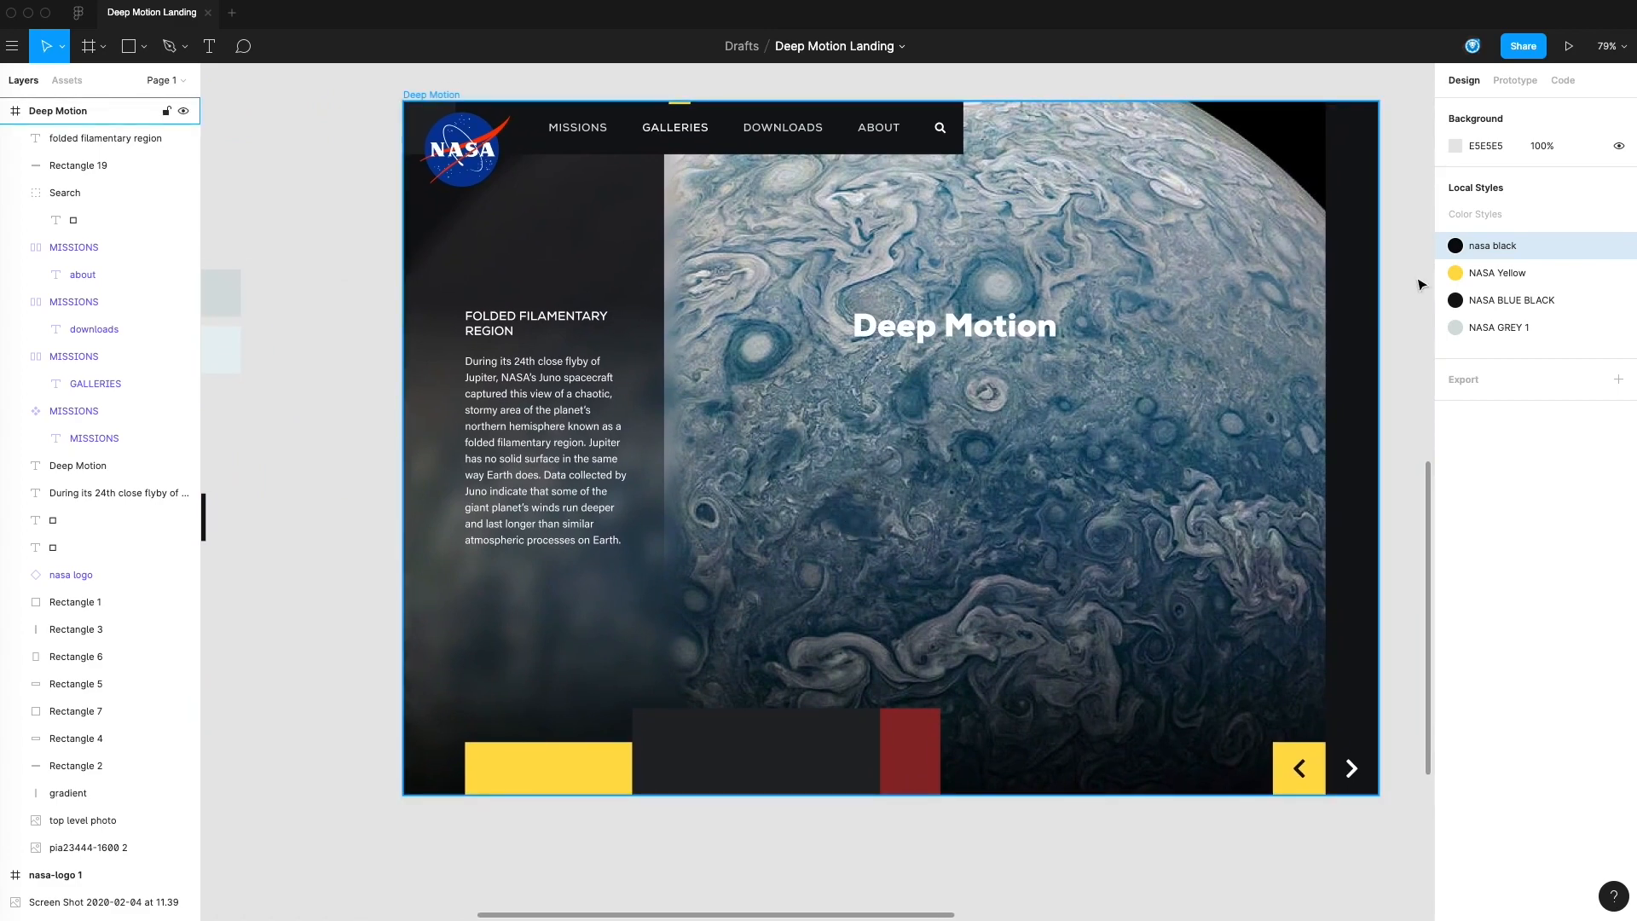
scroll(1242, 242, "up", 2)
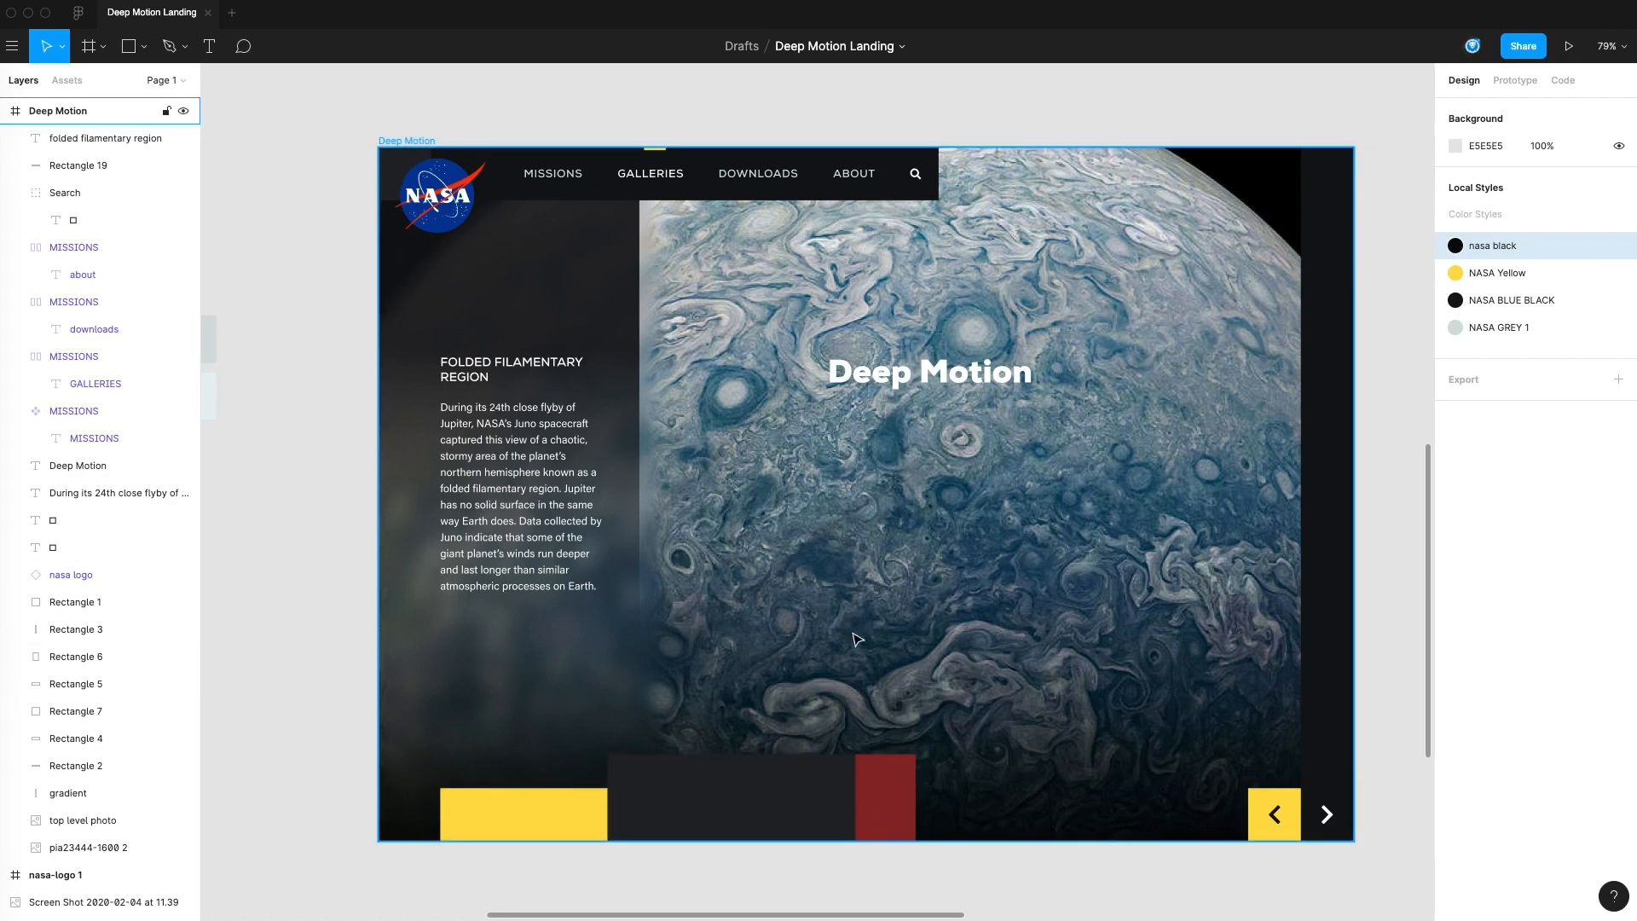
scroll(925, 597, "up", 3)
scroll(926, 597, "right", 2)
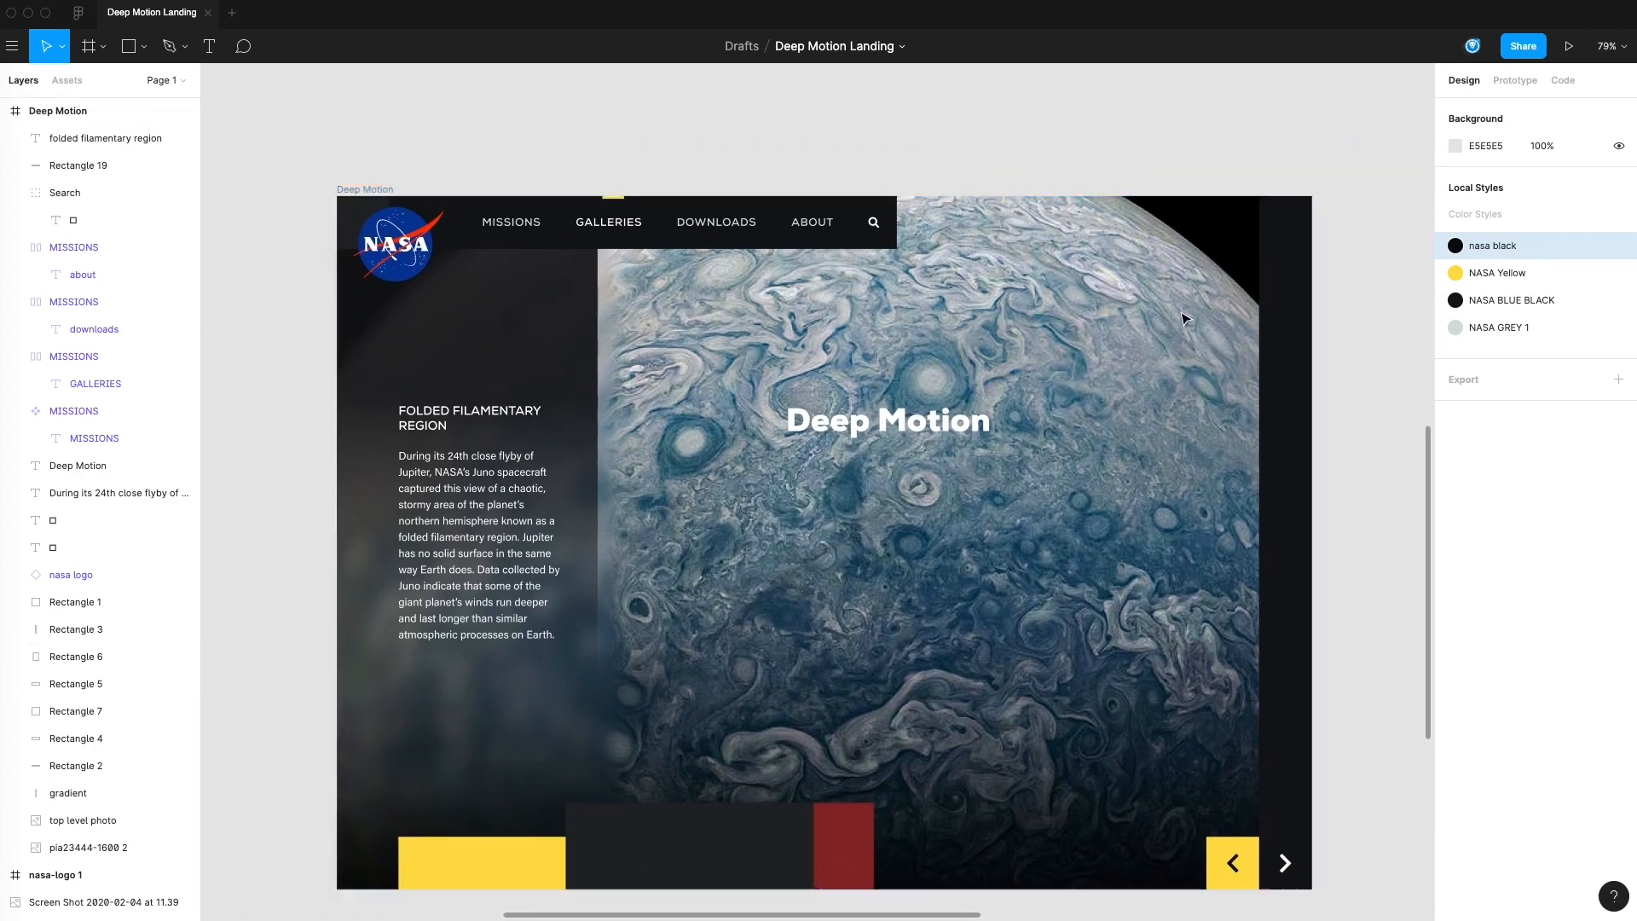
left_click(1271, 236)
left_click(1333, 228)
left_click(1287, 262)
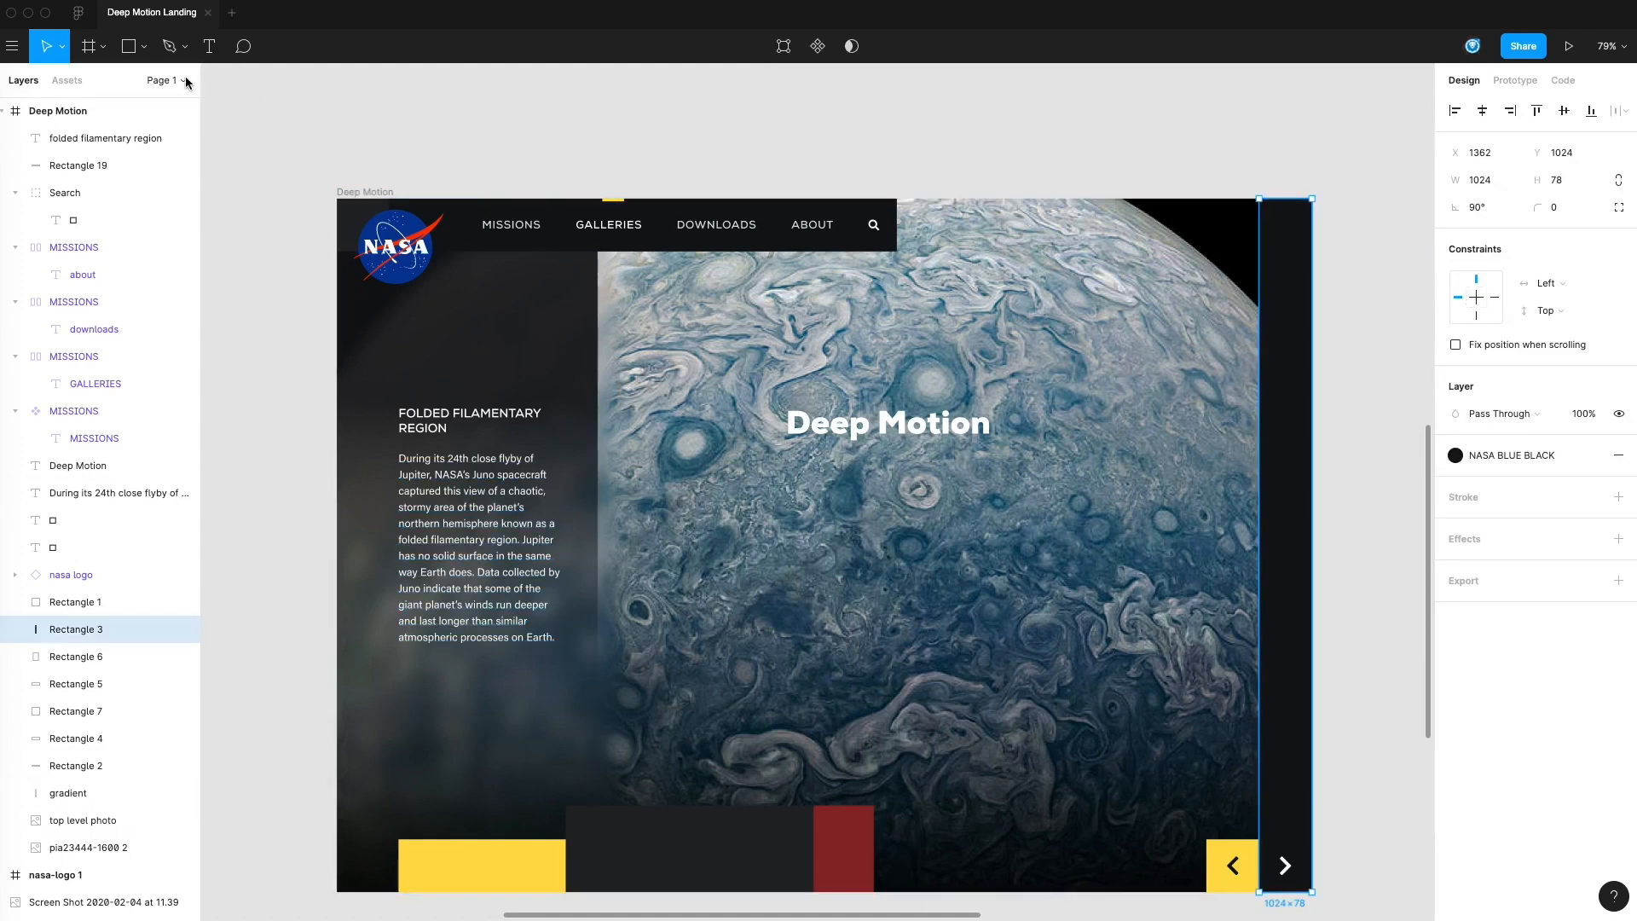
left_click(117, 50)
scroll(1257, 235, "up", 5)
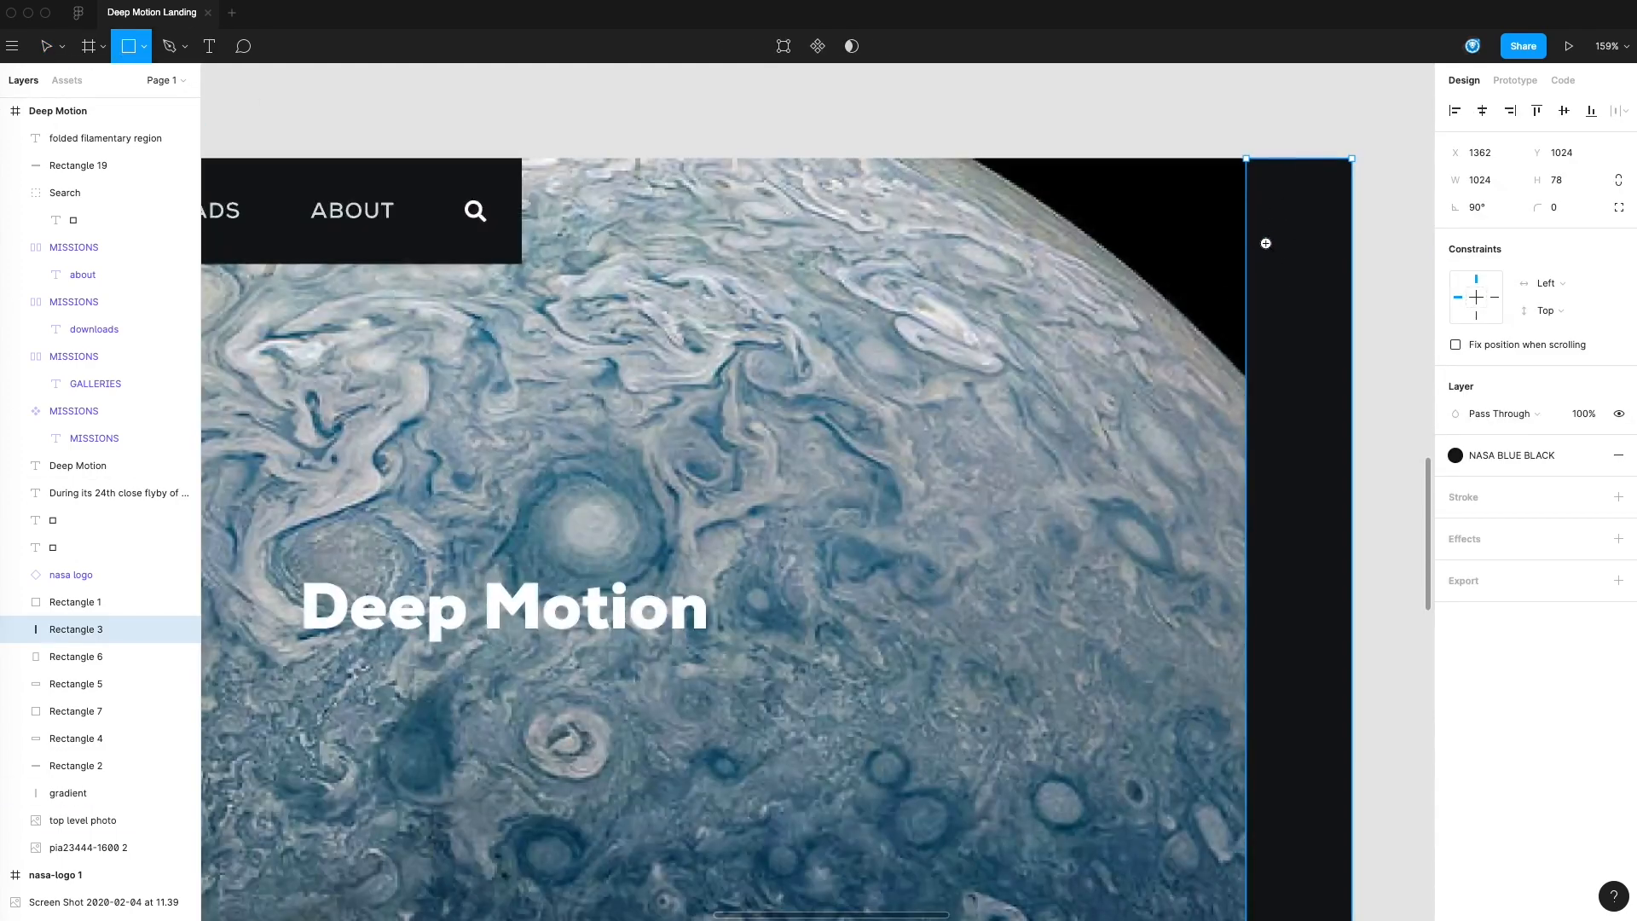
scroll(1323, 270, "right", 5)
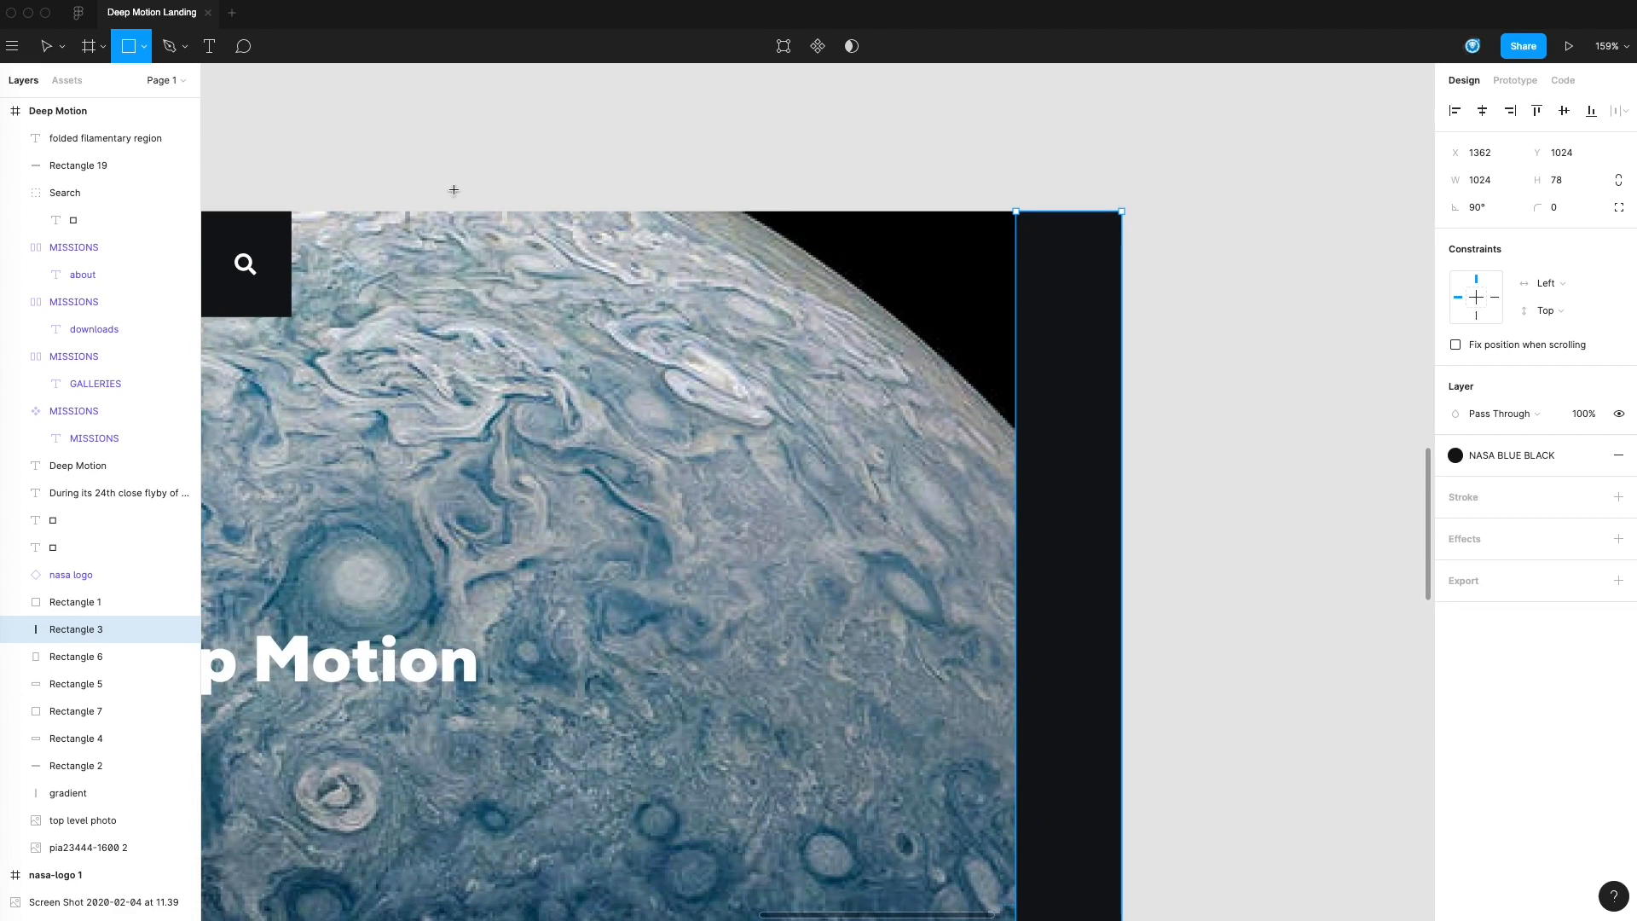
left_click_drag(1045, 227, 1097, 232)
Set the new rectangle's height to 4 and its width to 32
left_click(1548, 180)
type("4")
key("Return")
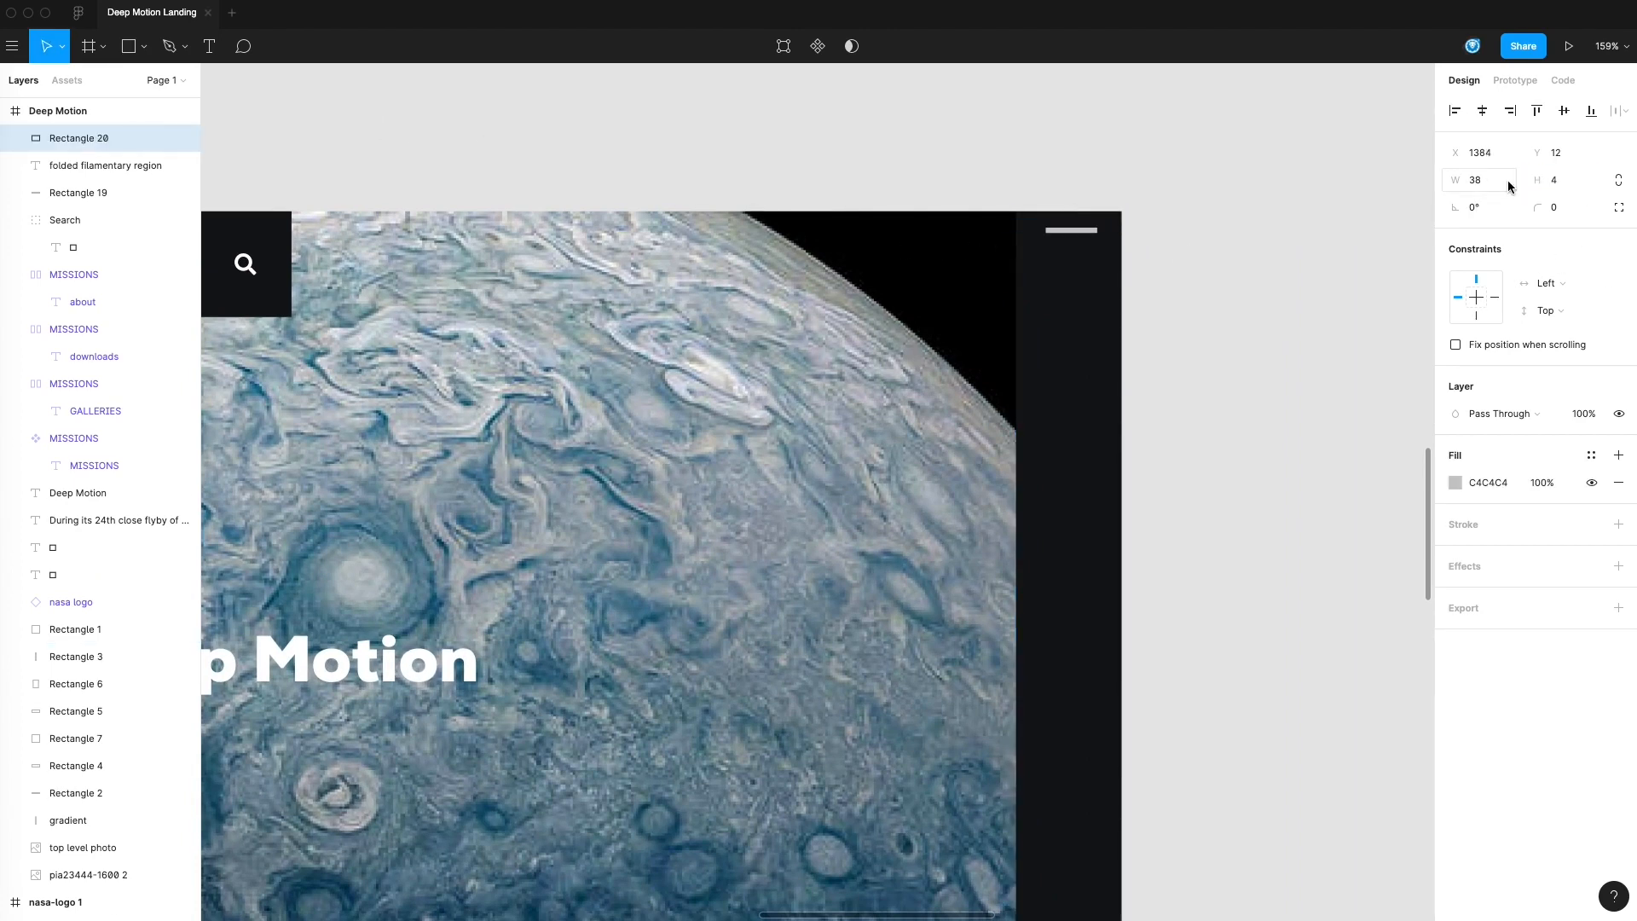
left_click(1463, 175)
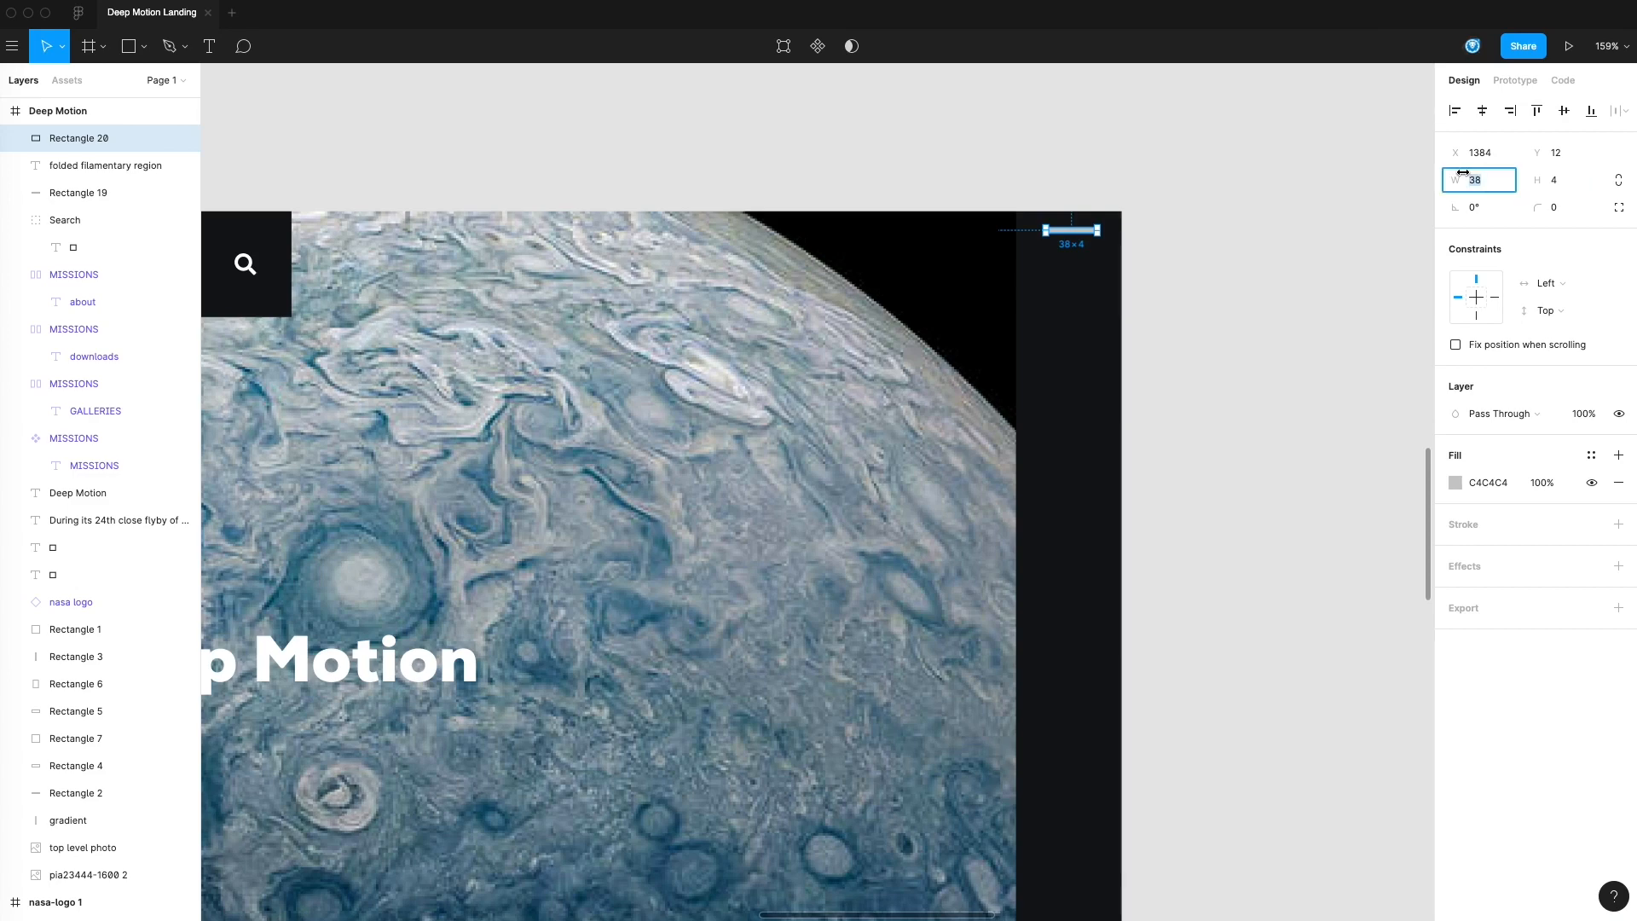
key("Return")
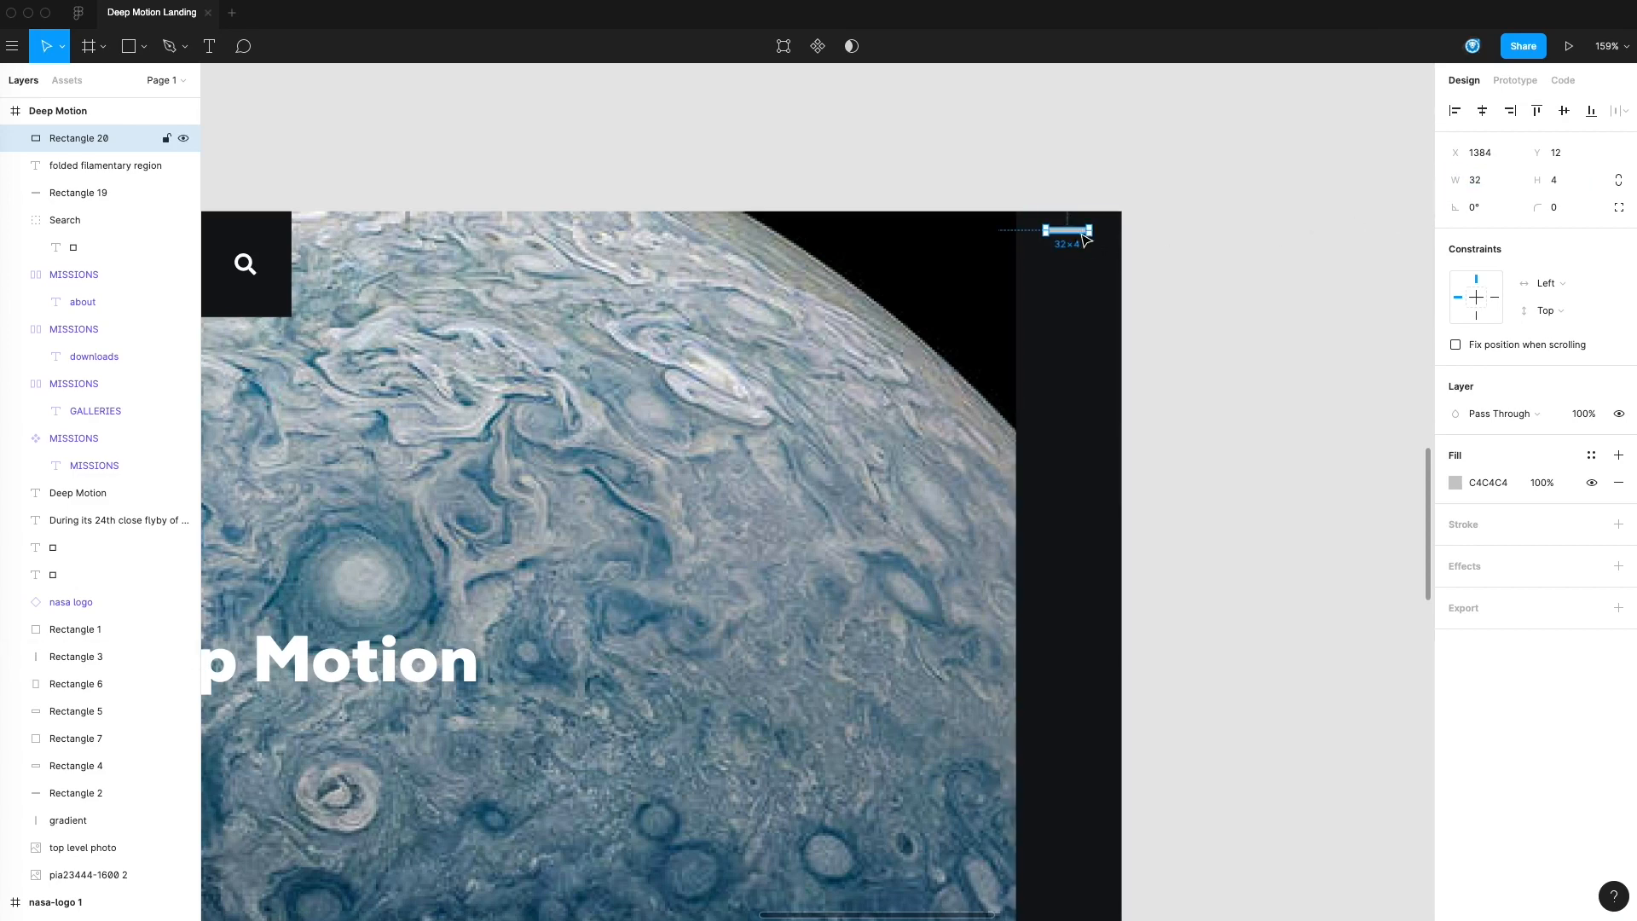
Apply the #FFFFFF color style to the small rectangle and move it to X 1385, Y 31
left_click(1592, 454)
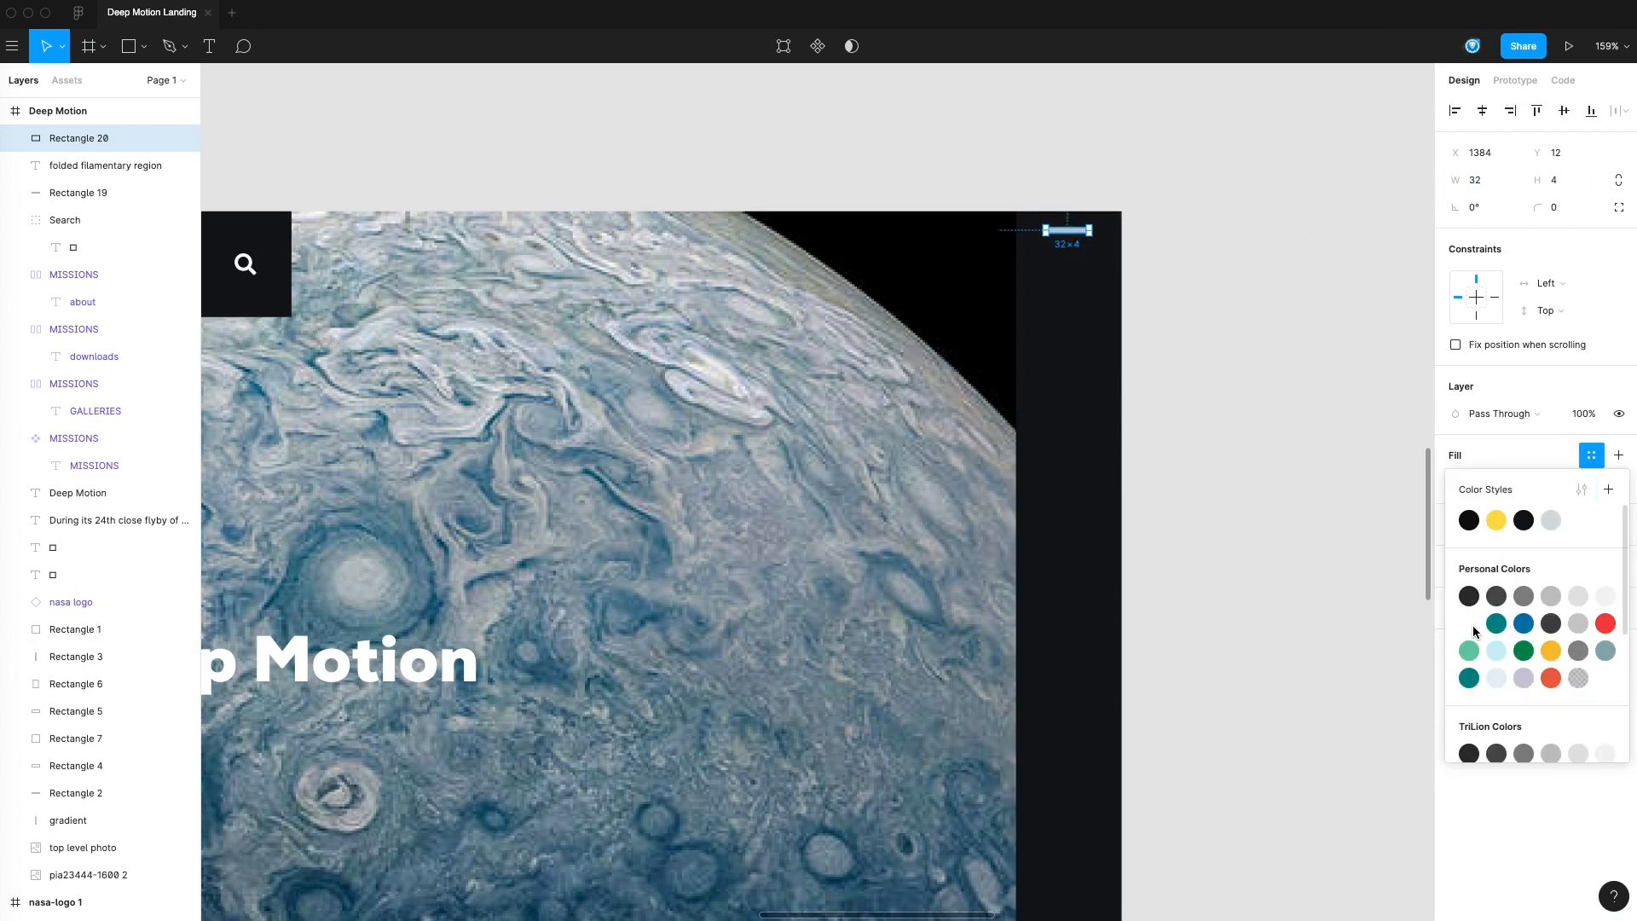
left_click(1320, 460)
left_click_drag(1068, 231, 1073, 290)
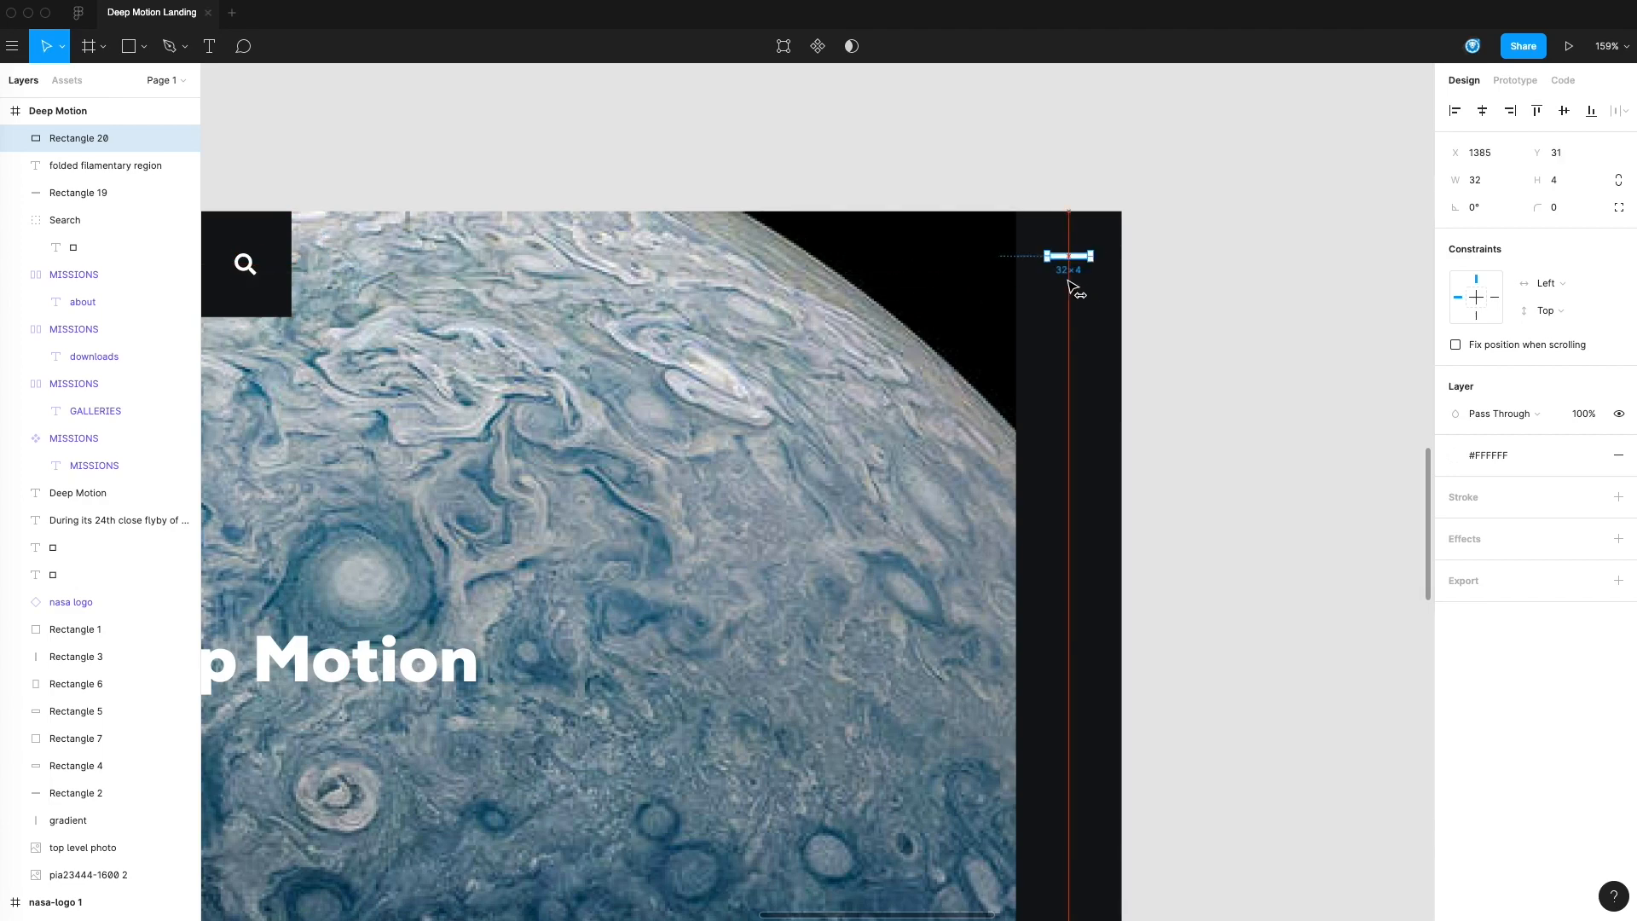
left_click(1144, 278)
Duplicate the white bar directly below the original at Y 40 to form a two-line menu icon
left_click(1069, 256)
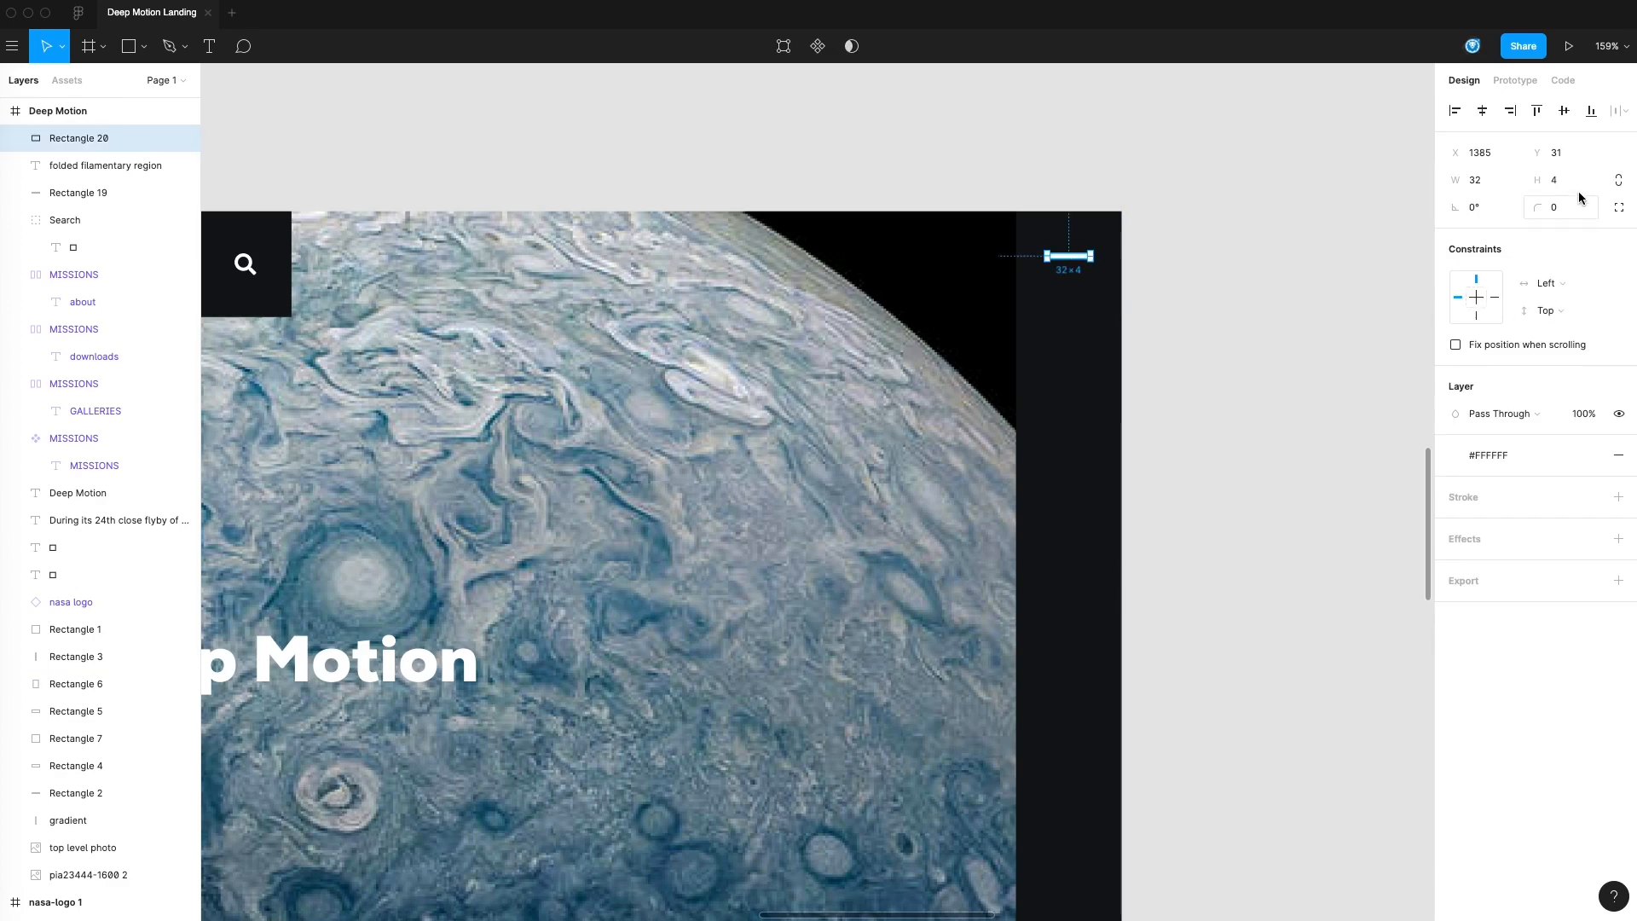
left_click_drag(1075, 257, 1090, 284)
key("Escape")
left_click(1145, 304)
left_click(1077, 278)
key("Delete")
left_click(1089, 270)
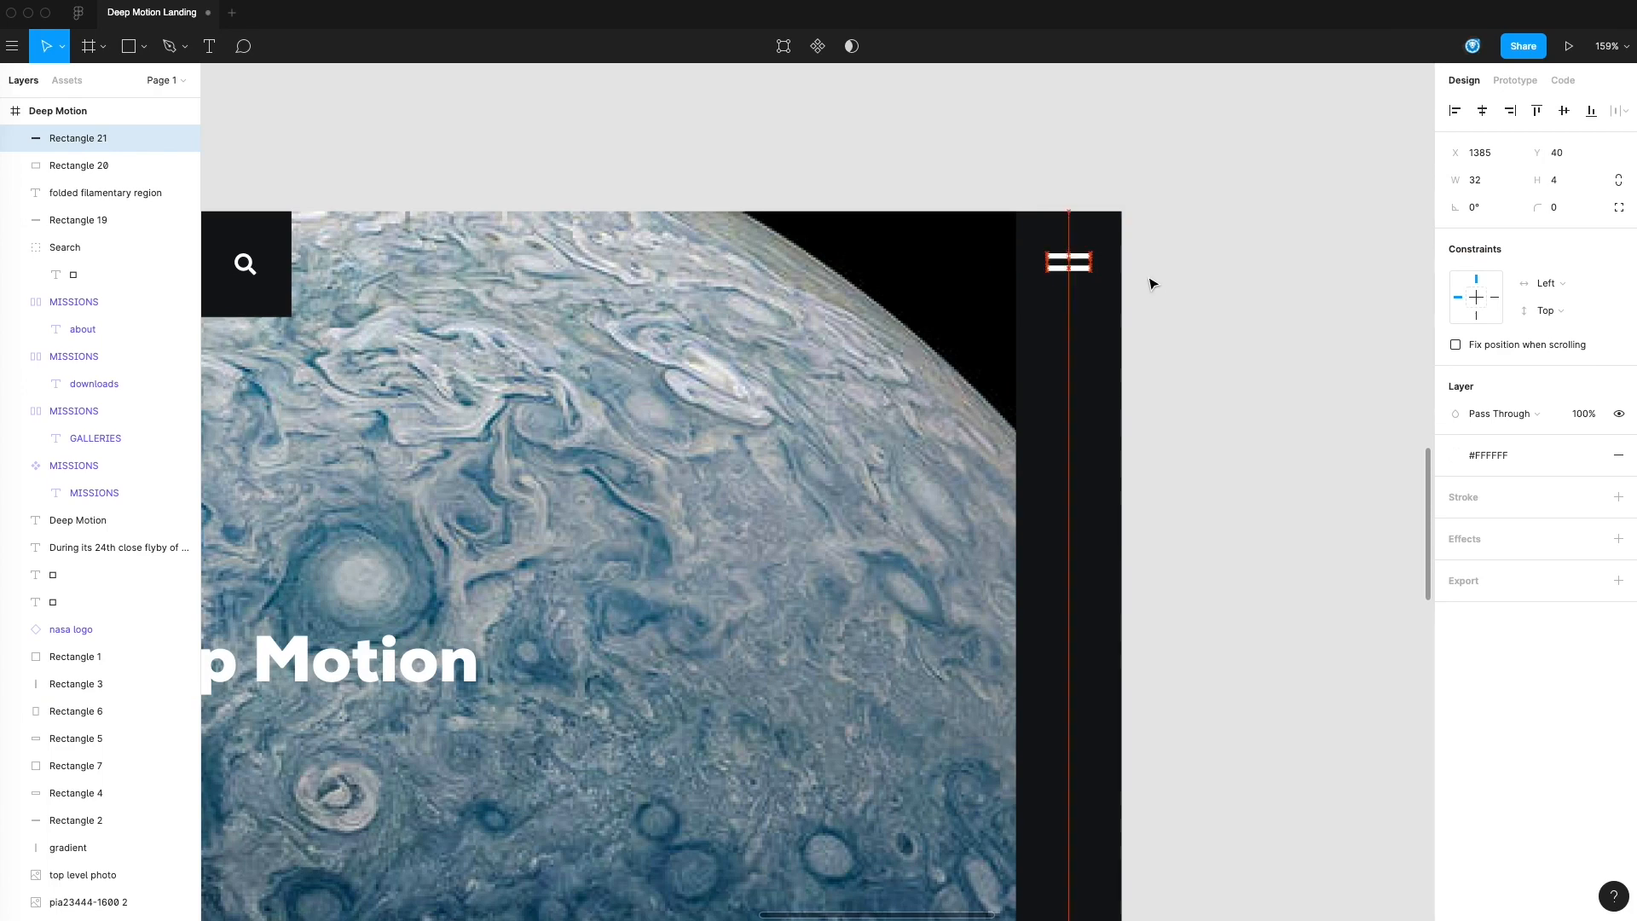
left_click(1220, 297)
left_click(1081, 271)
left_click(1339, 388)
Set the height of both menu icon bars to 3
key("z")
left_click(908, 408, "alt")
left_click_drag(803, 481, 1060, 312)
left_click_drag(1309, 272, 1311, 289)
left_click(1265, 178)
left_click(1556, 187)
type("3")
key("Return")
left_click(1285, 169)
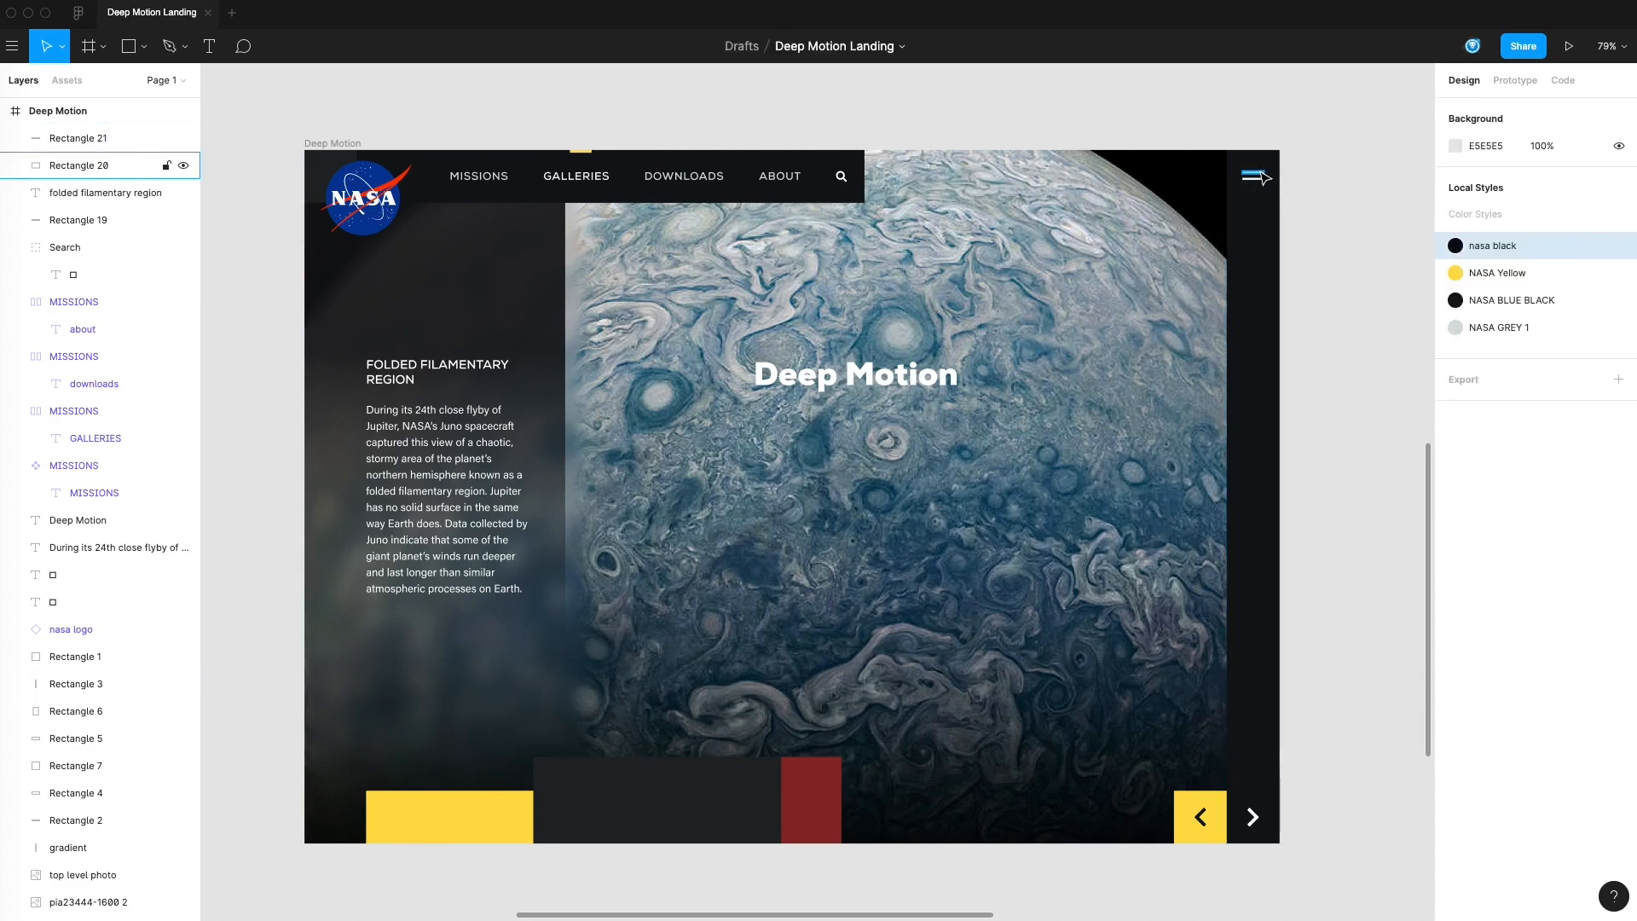
left_click(1253, 171)
left_click(1544, 174)
type("3")
key("Return")
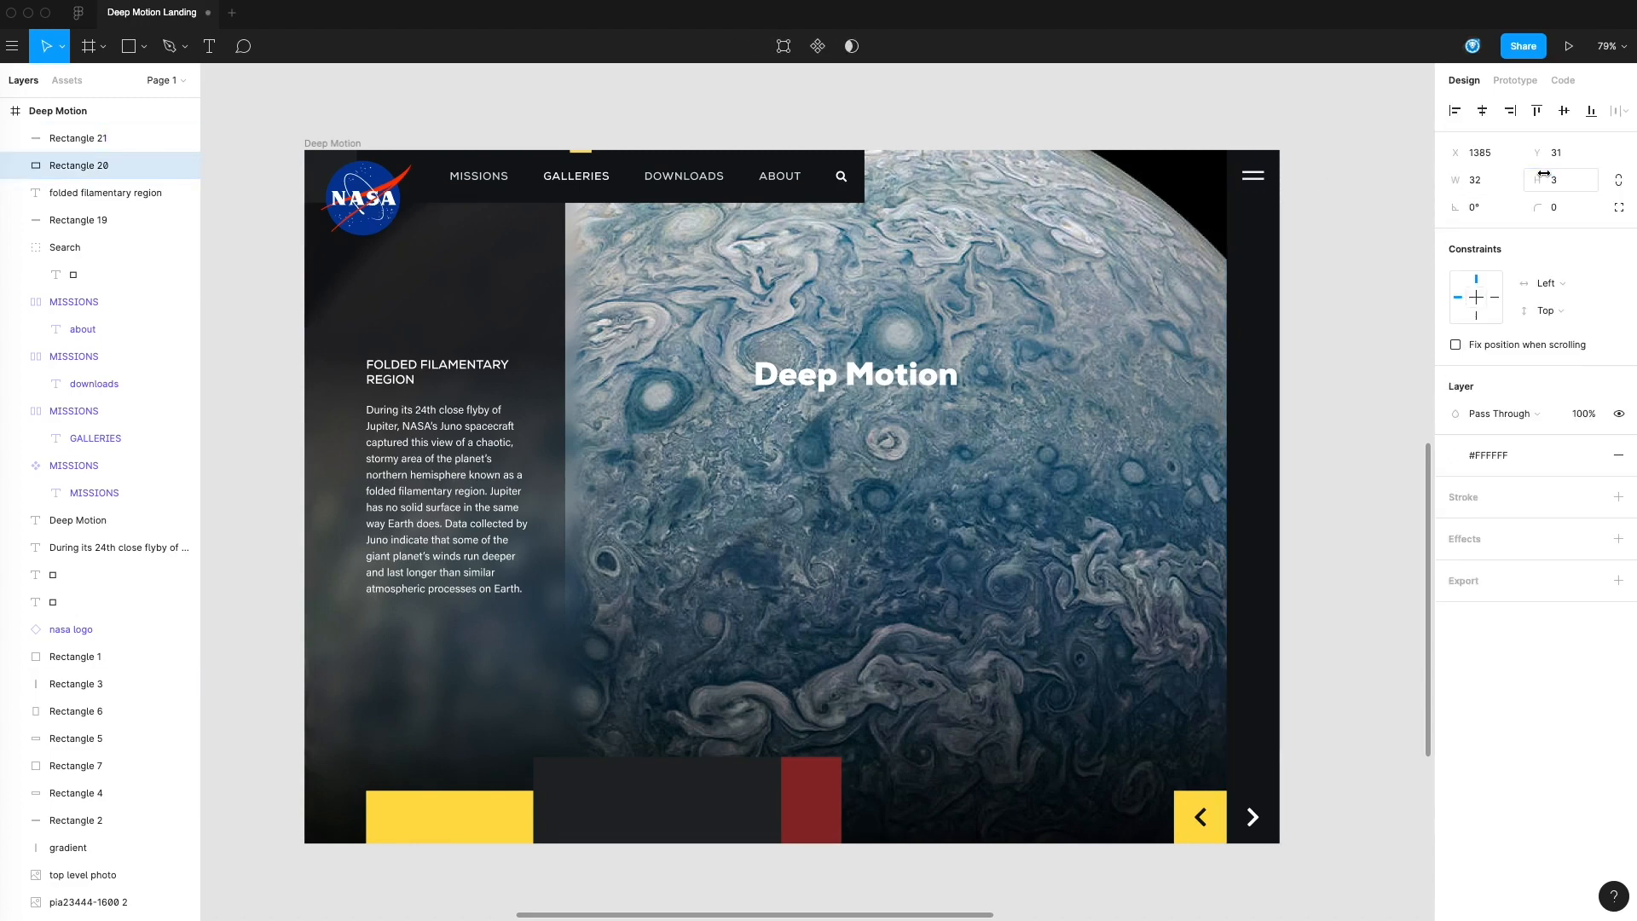
left_click(1346, 296)
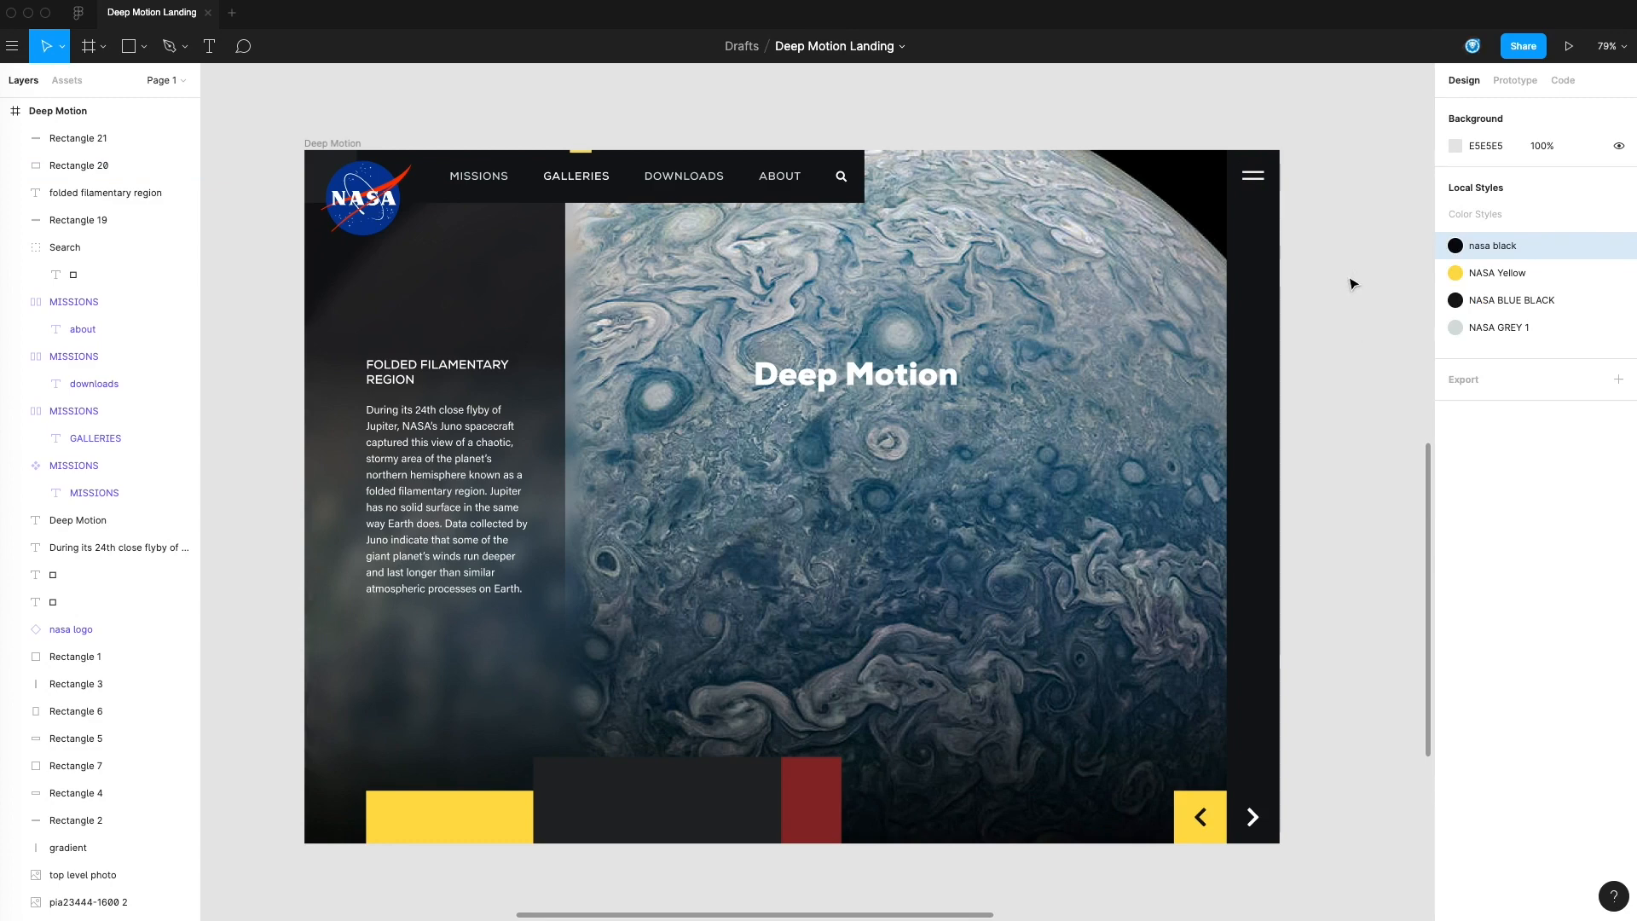
Examine the social icons and color swatches placed beside the landing page
scroll(1339, 273, "down", 3)
scroll(1331, 309, "right", 1)
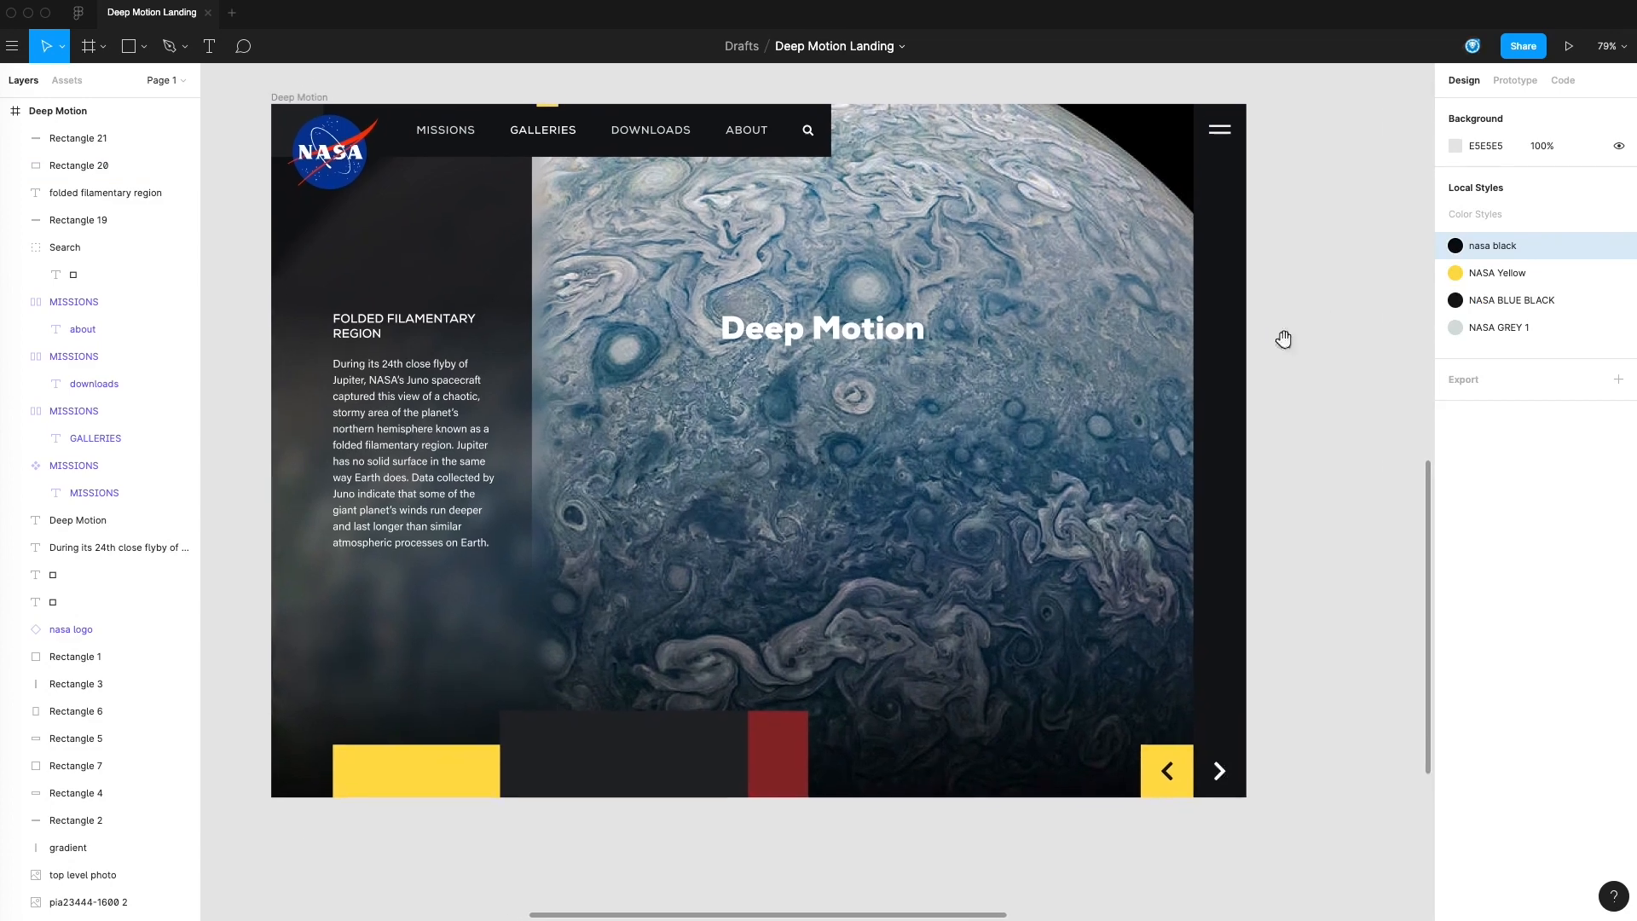
scroll(1287, 337, "left", 5)
left_click_drag(1062, 585, 1326, 533)
left_click_drag(562, 503, 616, 445)
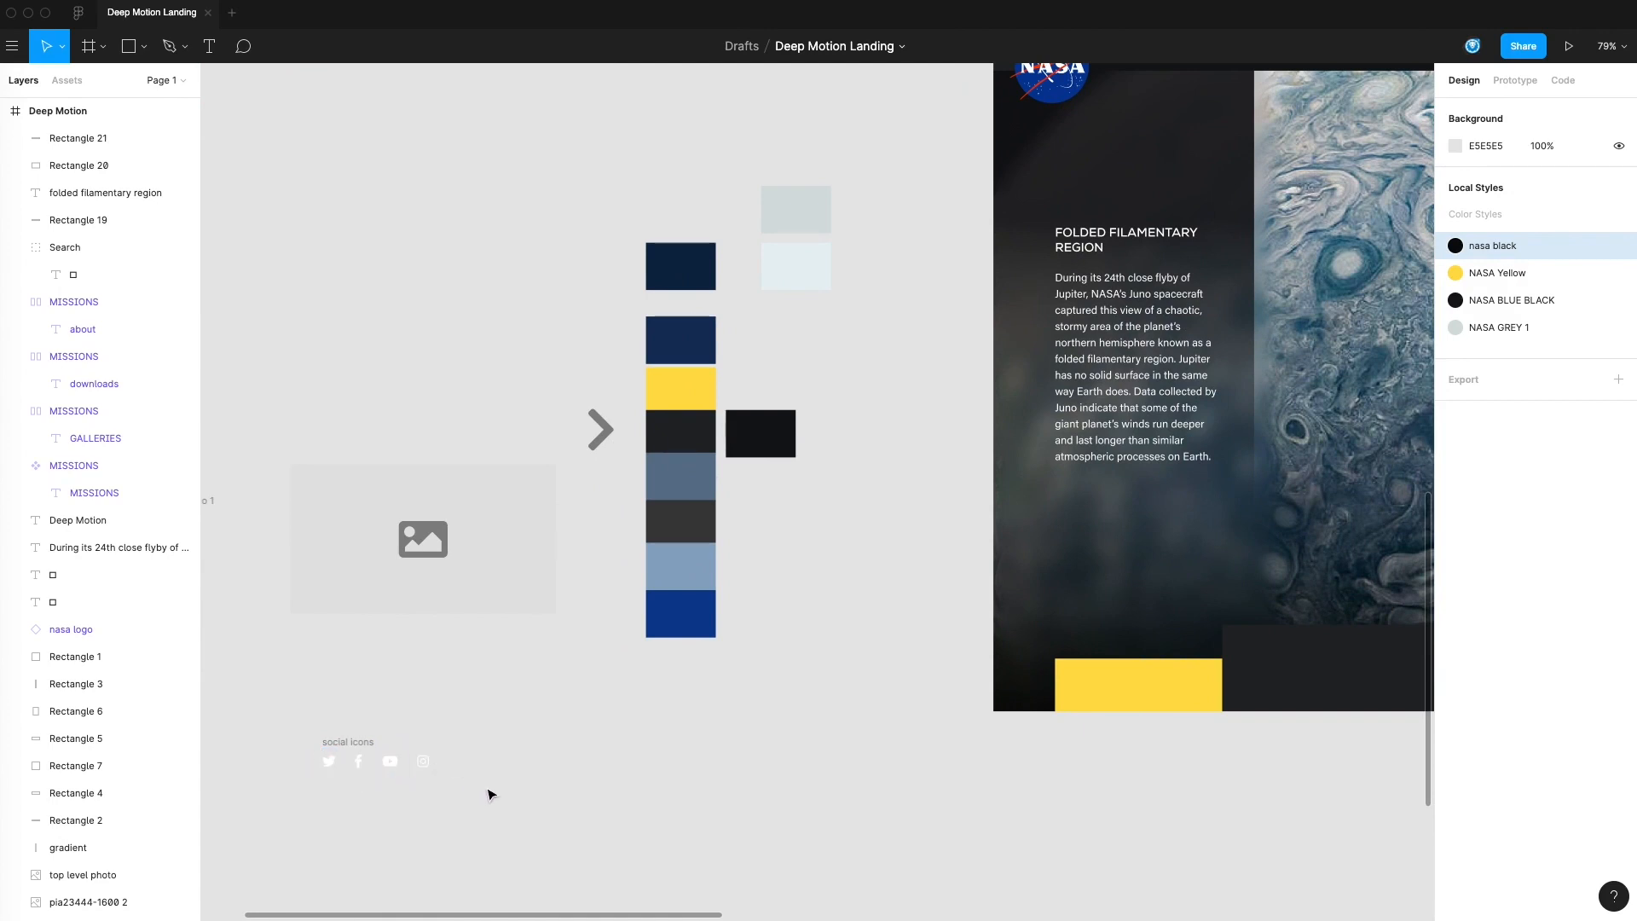
left_click_drag(997, 758, 519, 709)
left_click_drag(1106, 687, 746, 709)
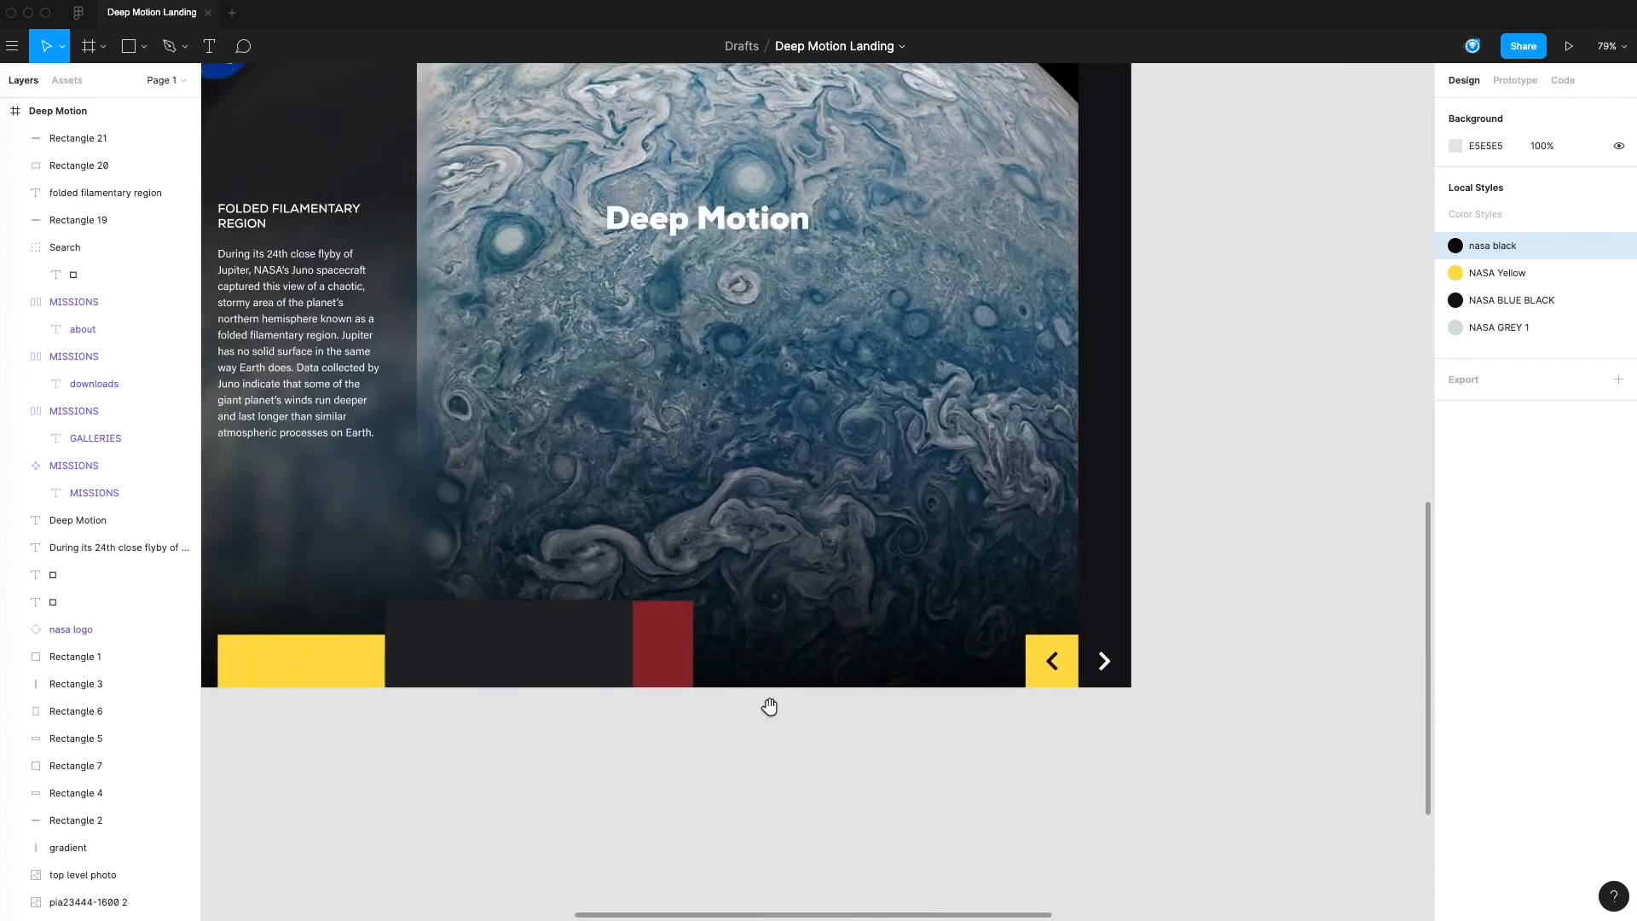
Duplicate the heading onto the dark vertical bar, change its text to TW, center-align it, and narrow its text box
left_click_drag(307, 214, 1105, 398)
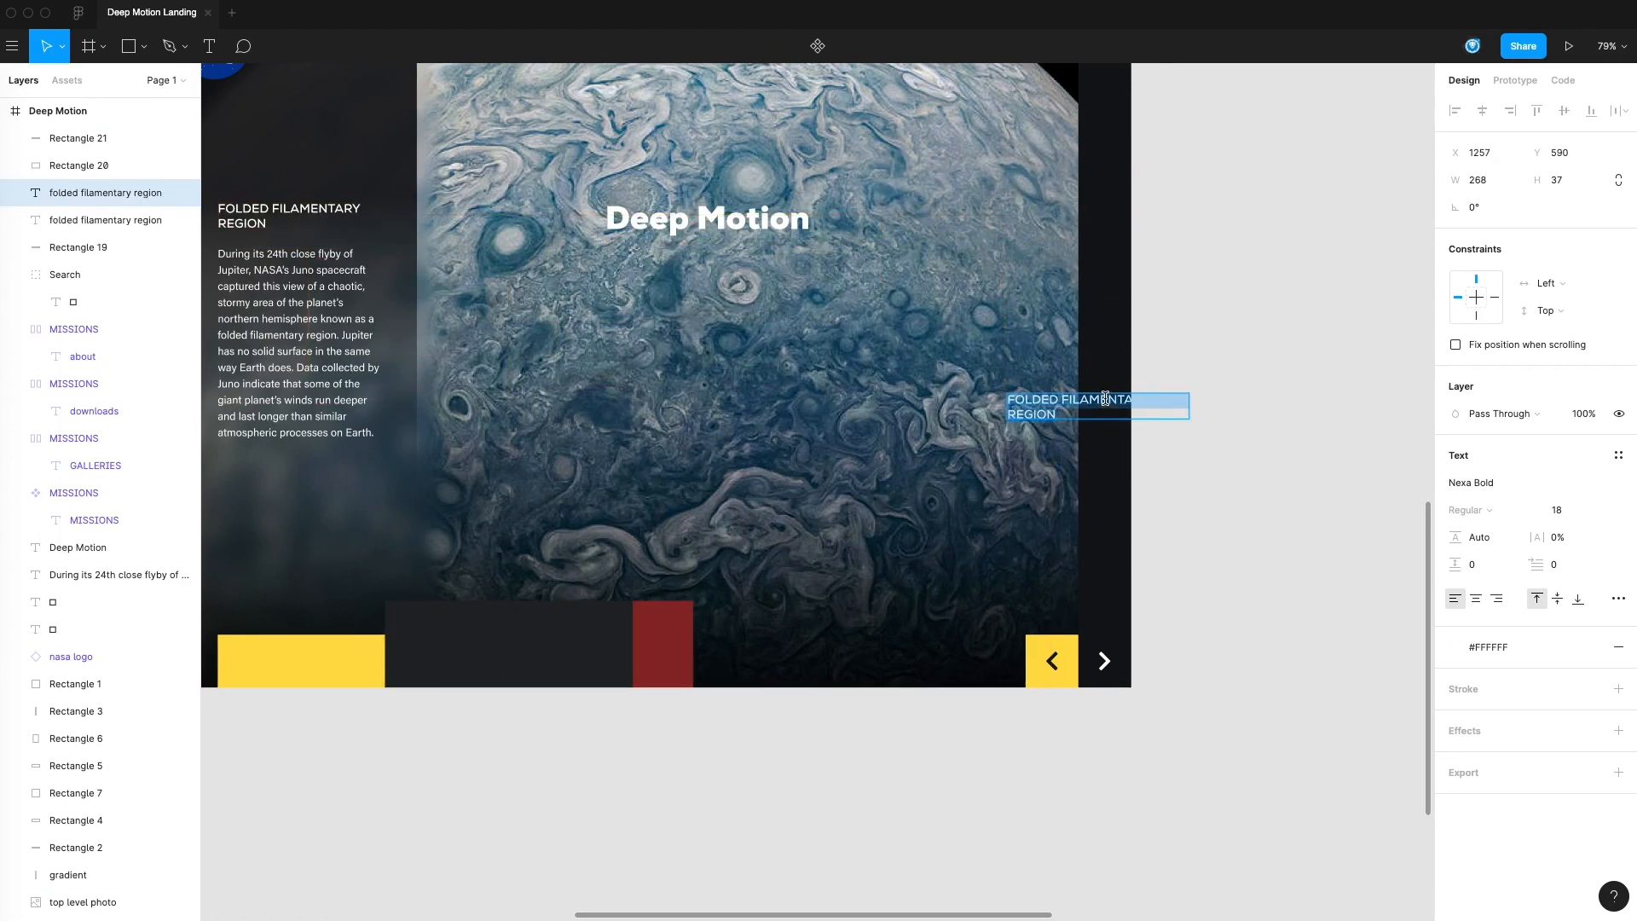
type("TW")
key("Escape")
left_click(1478, 600)
double_click(1190, 403)
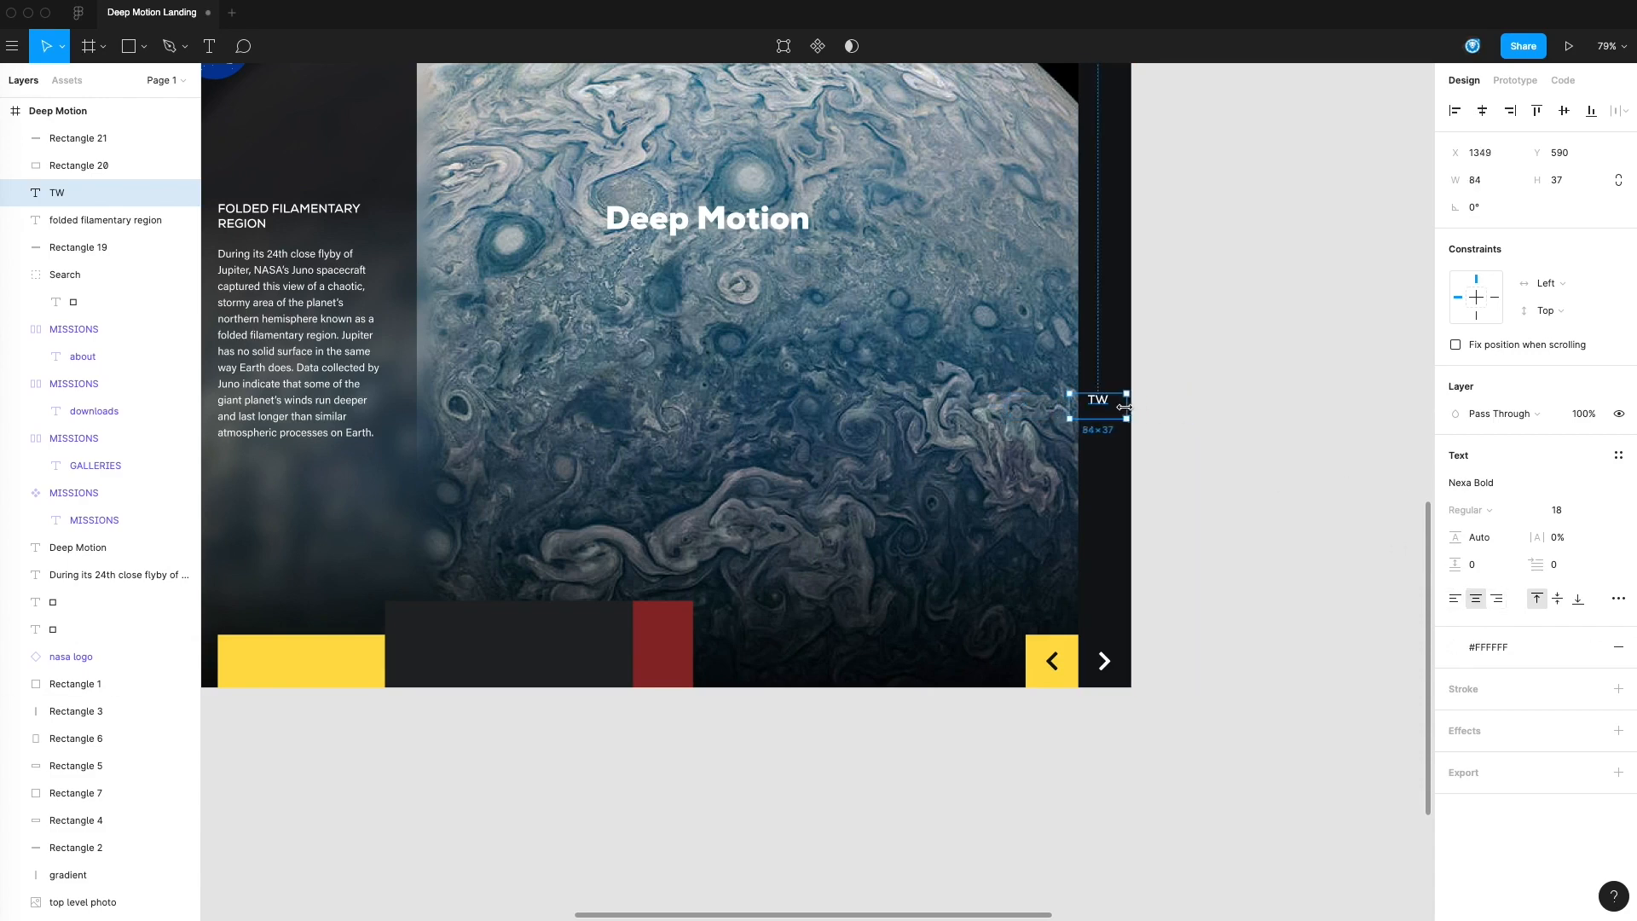
left_click(1107, 405)
Duplicate the TW label twice, stacking the copies above it, and change their text to IN and FB
left_click_drag(1107, 402, 1108, 495)
double_click(1108, 496)
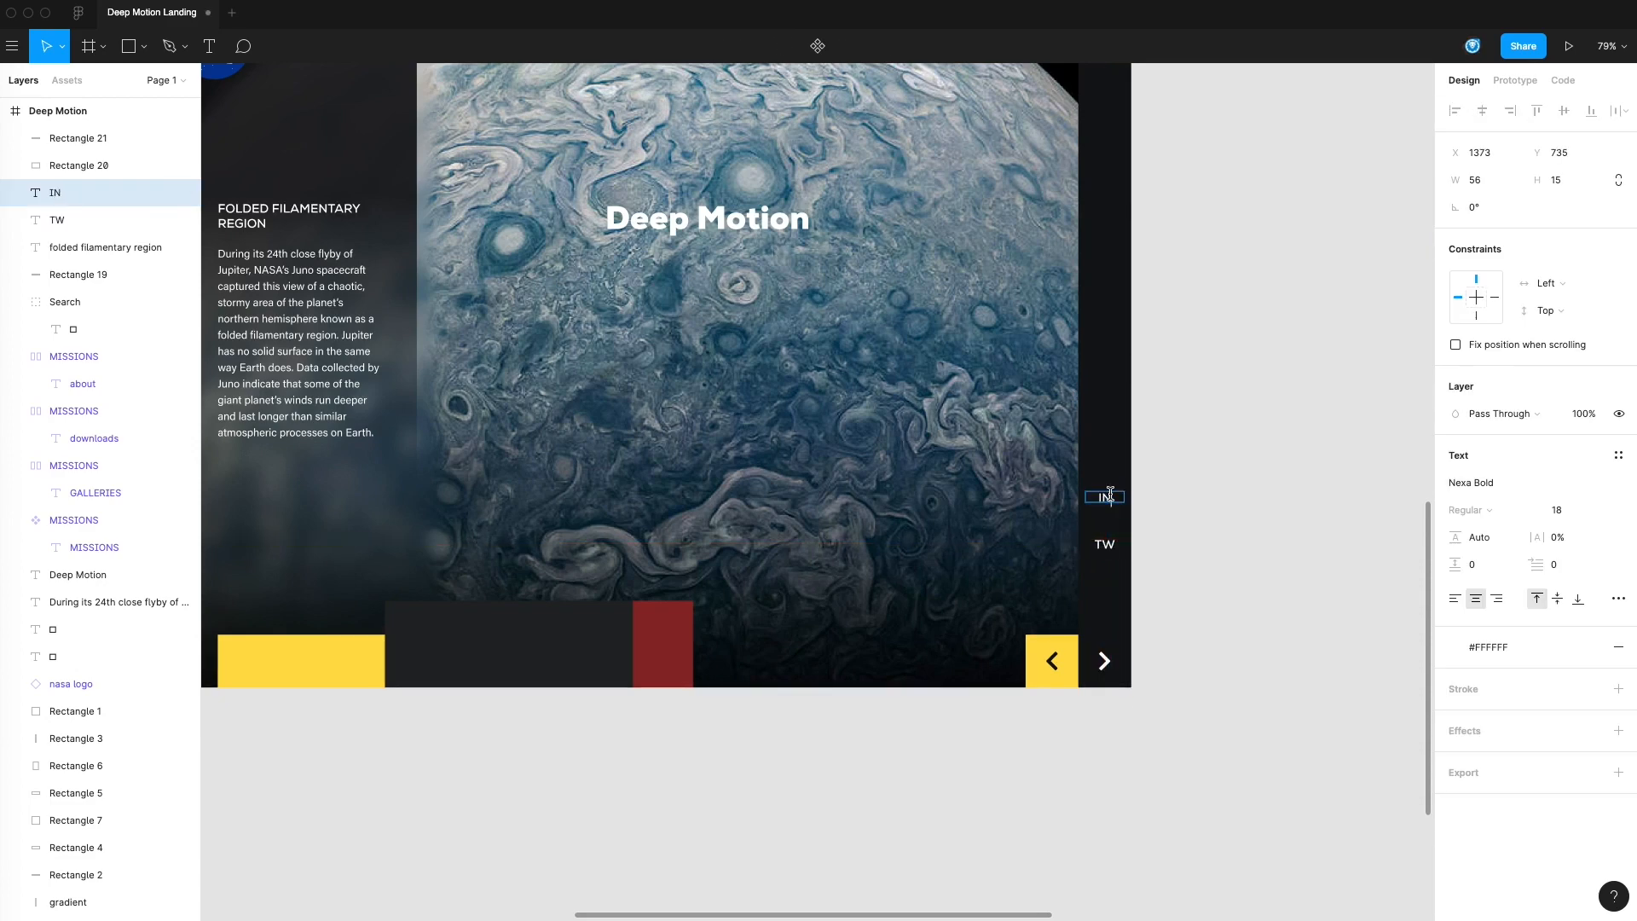
left_click_drag(1104, 496, 1107, 453)
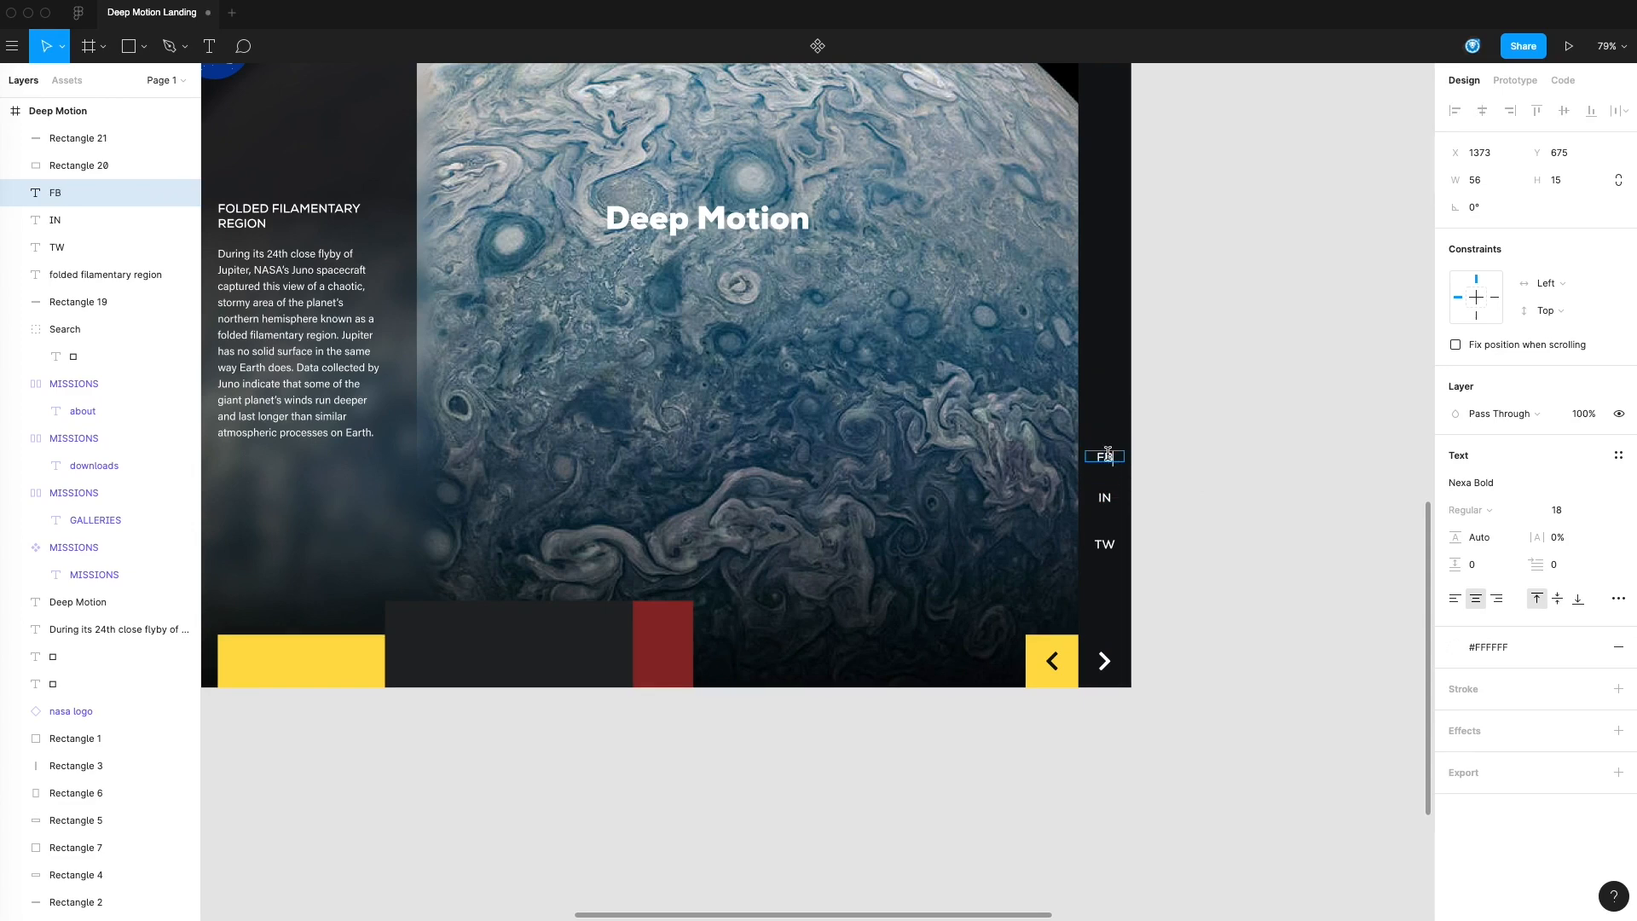
left_click(1181, 447)
left_click_drag(1161, 489, 1162, 501)
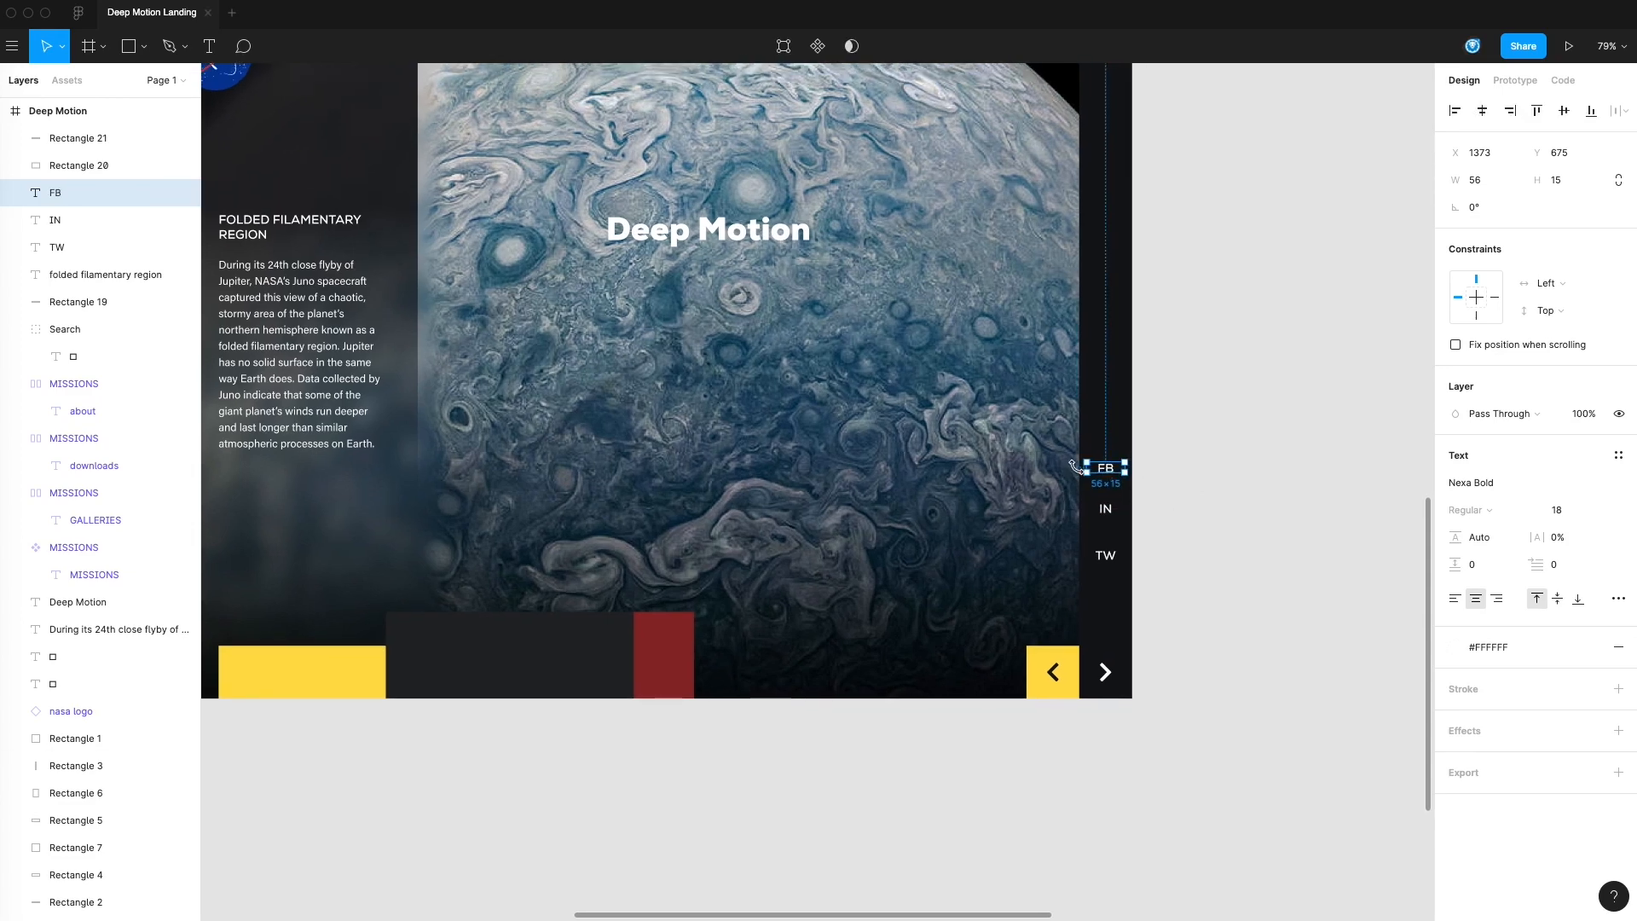
left_click(1177, 486)
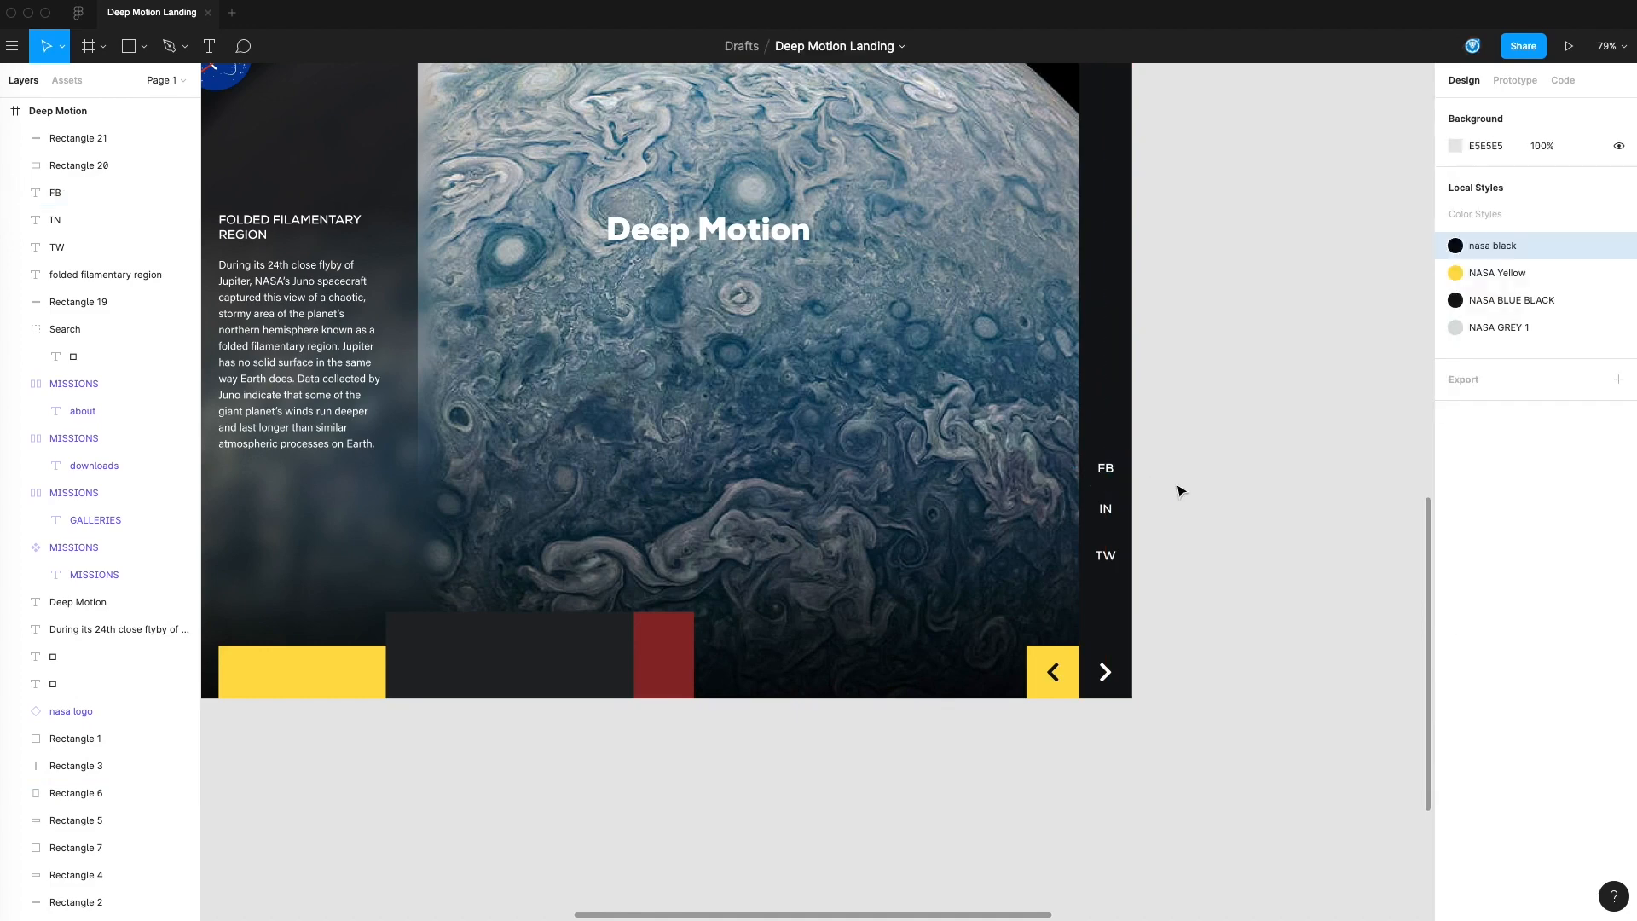
left_click(1116, 512)
key("Escape")
left_click(1116, 559)
left_click(1188, 563)
left_click_drag(1211, 562, 1215, 614)
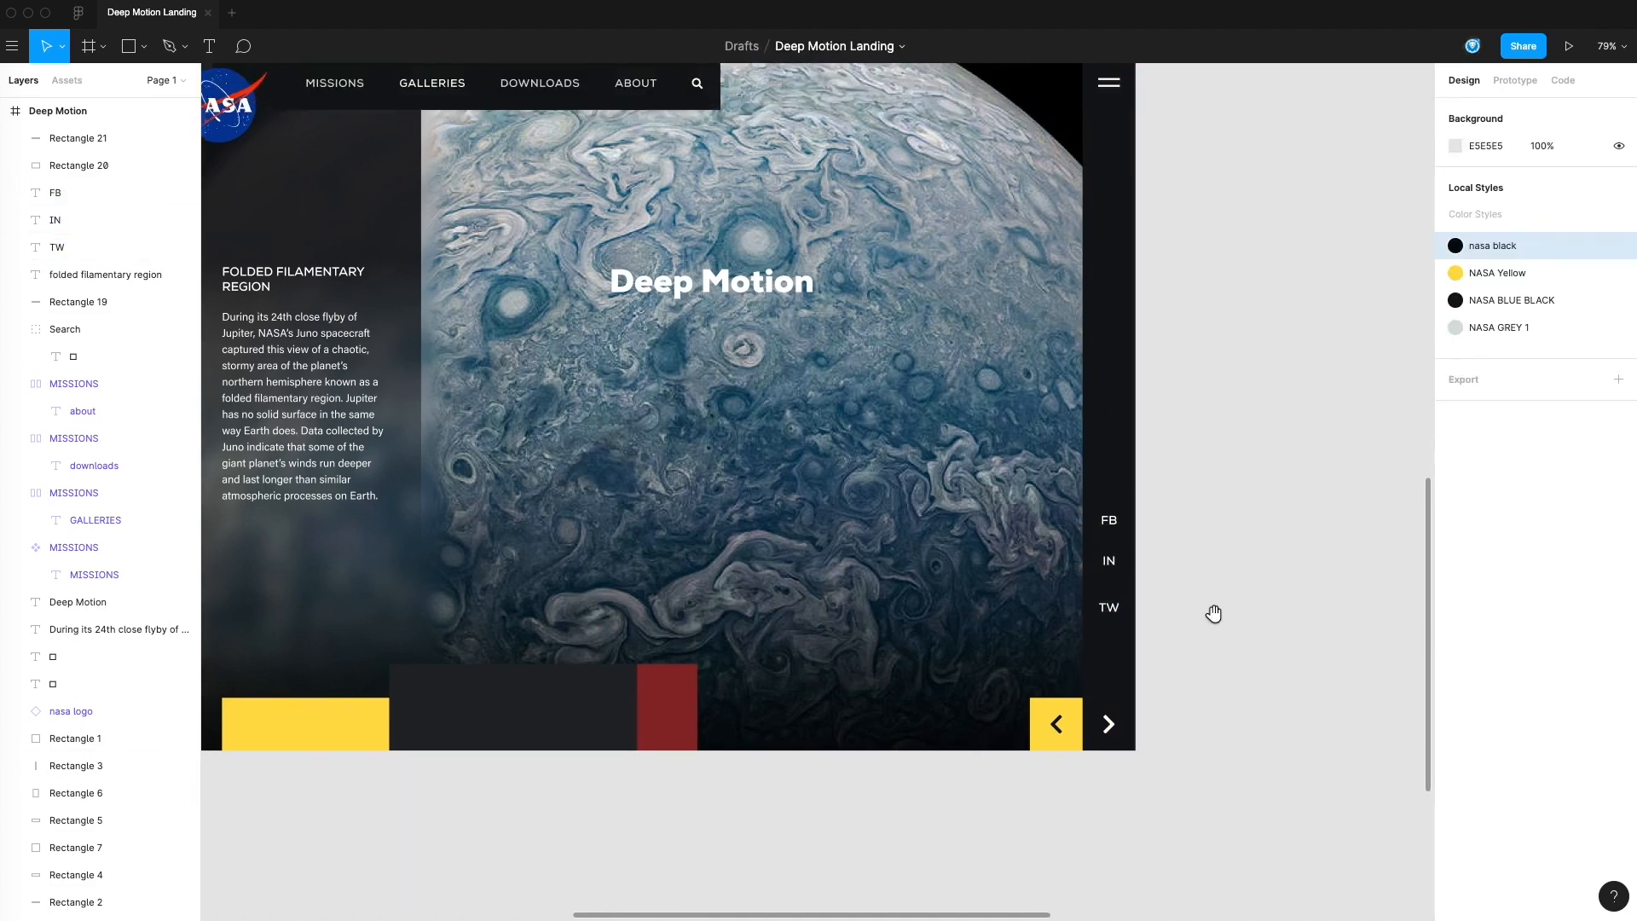
Rotate the TW, IN and FB labels 90 degrees so they read vertically along the dark side bar
left_click(1110, 607)
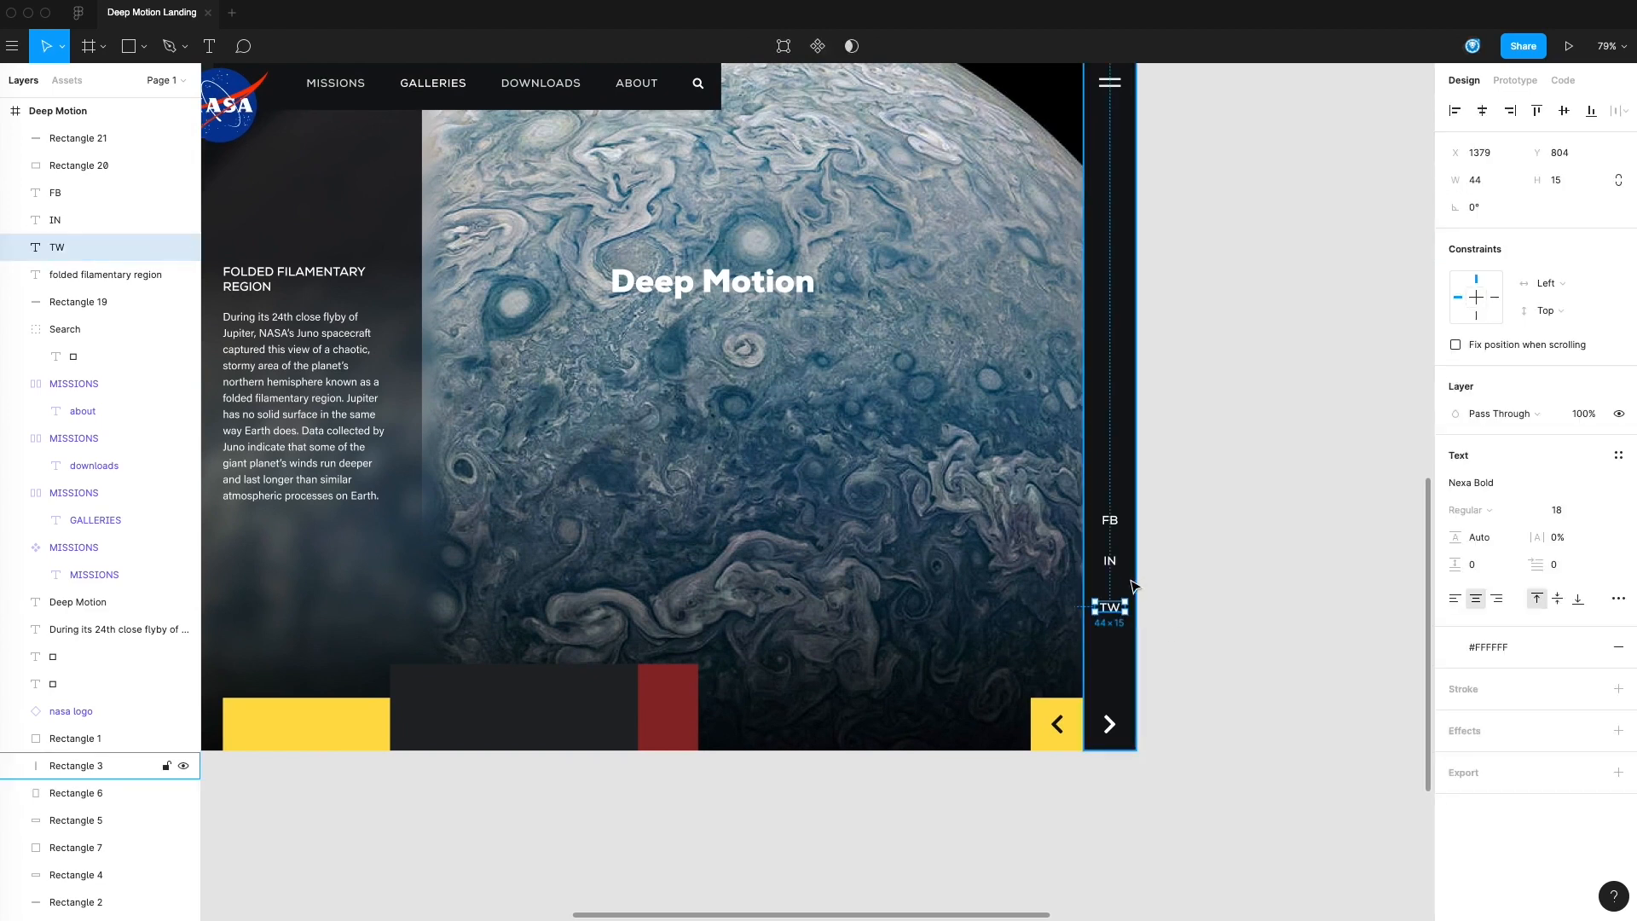
left_click_drag(1132, 588, 1086, 492)
left_click(1150, 588)
left_click(1110, 561)
left_click(1143, 522)
left_click(1115, 521)
left_click(1260, 541)
left_click_drag(1220, 586, 1286, 587)
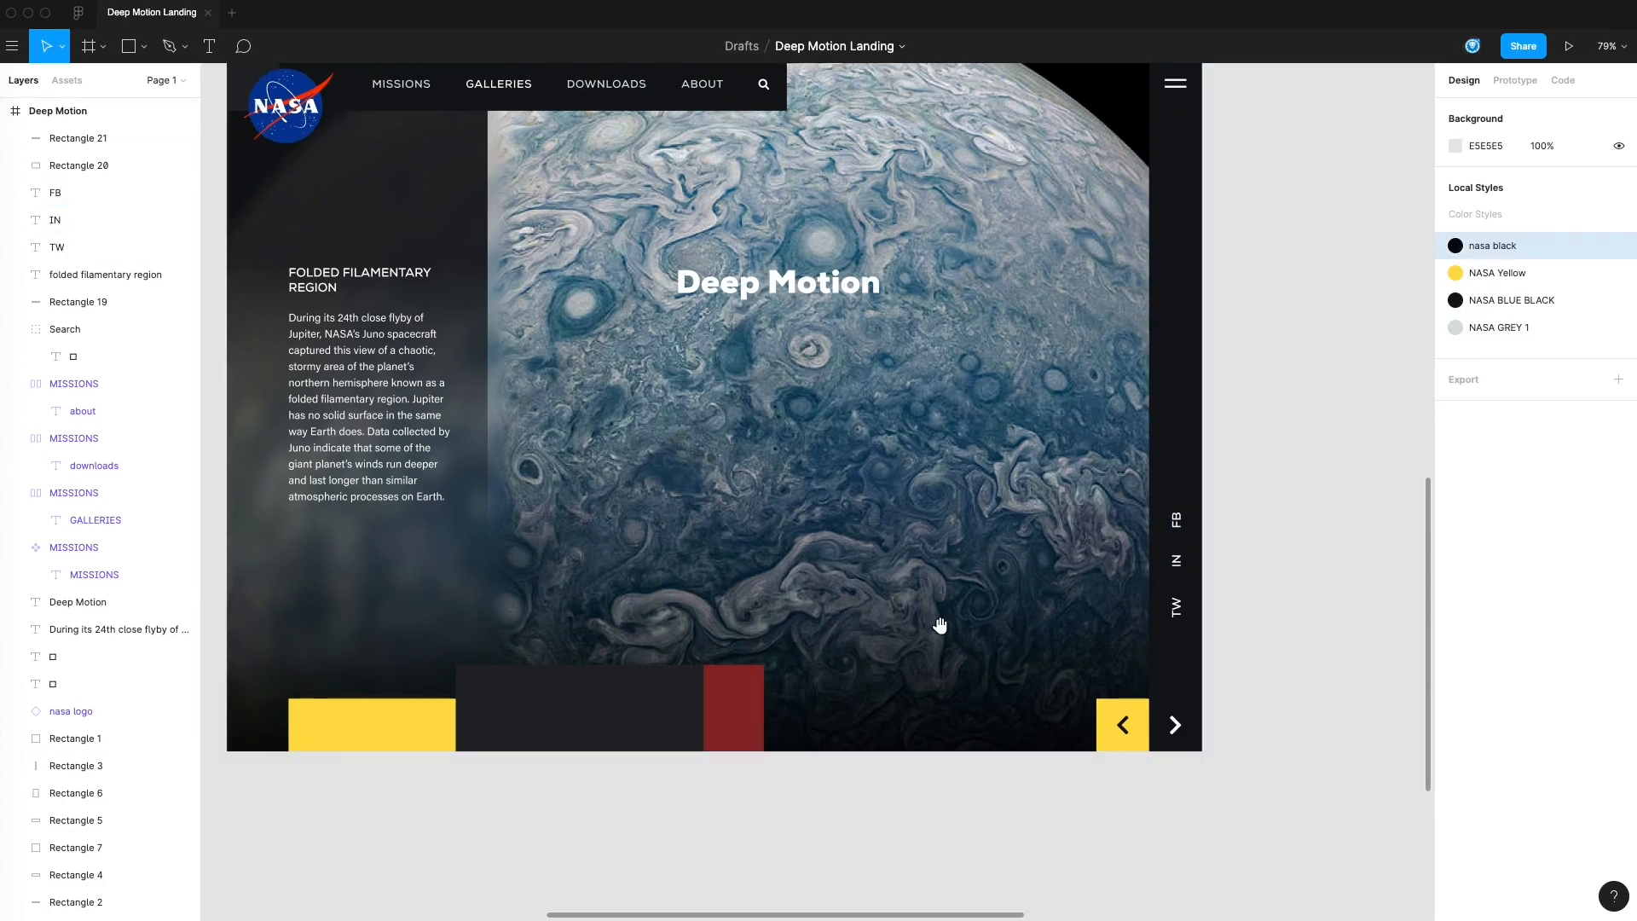
left_click_drag(1247, 516, 1307, 583)
scroll(1307, 582, "left", 3)
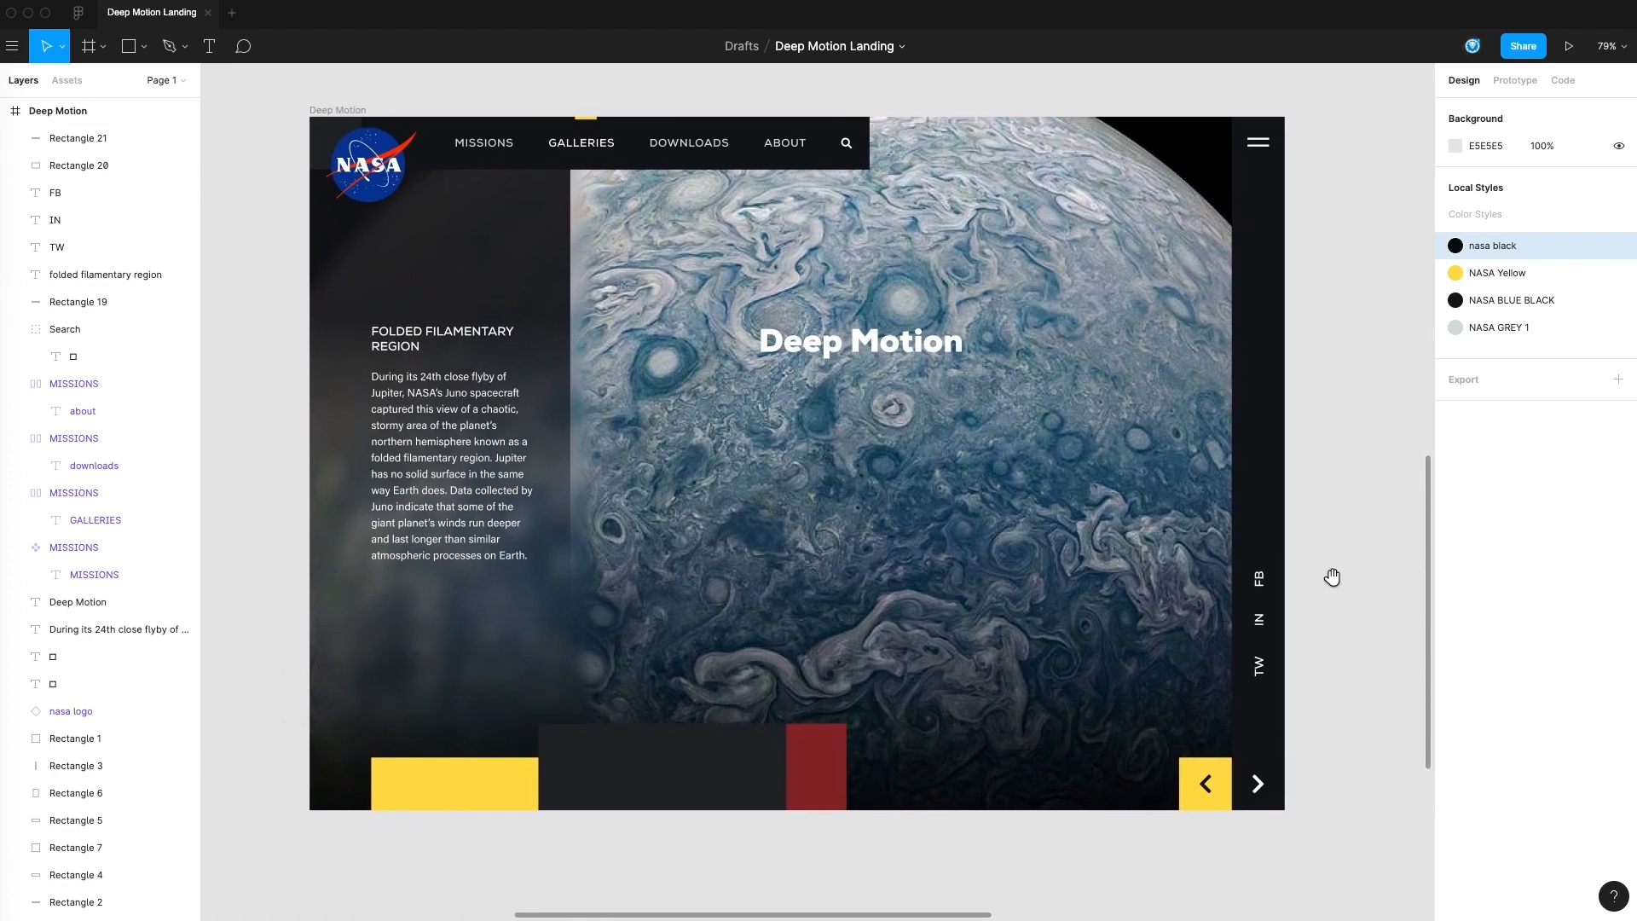
Shift the IN and FB labels vertically so the three social labels are evenly spaced along the dark side bar
left_click_drag(1291, 620, 1302, 645)
key("Down")
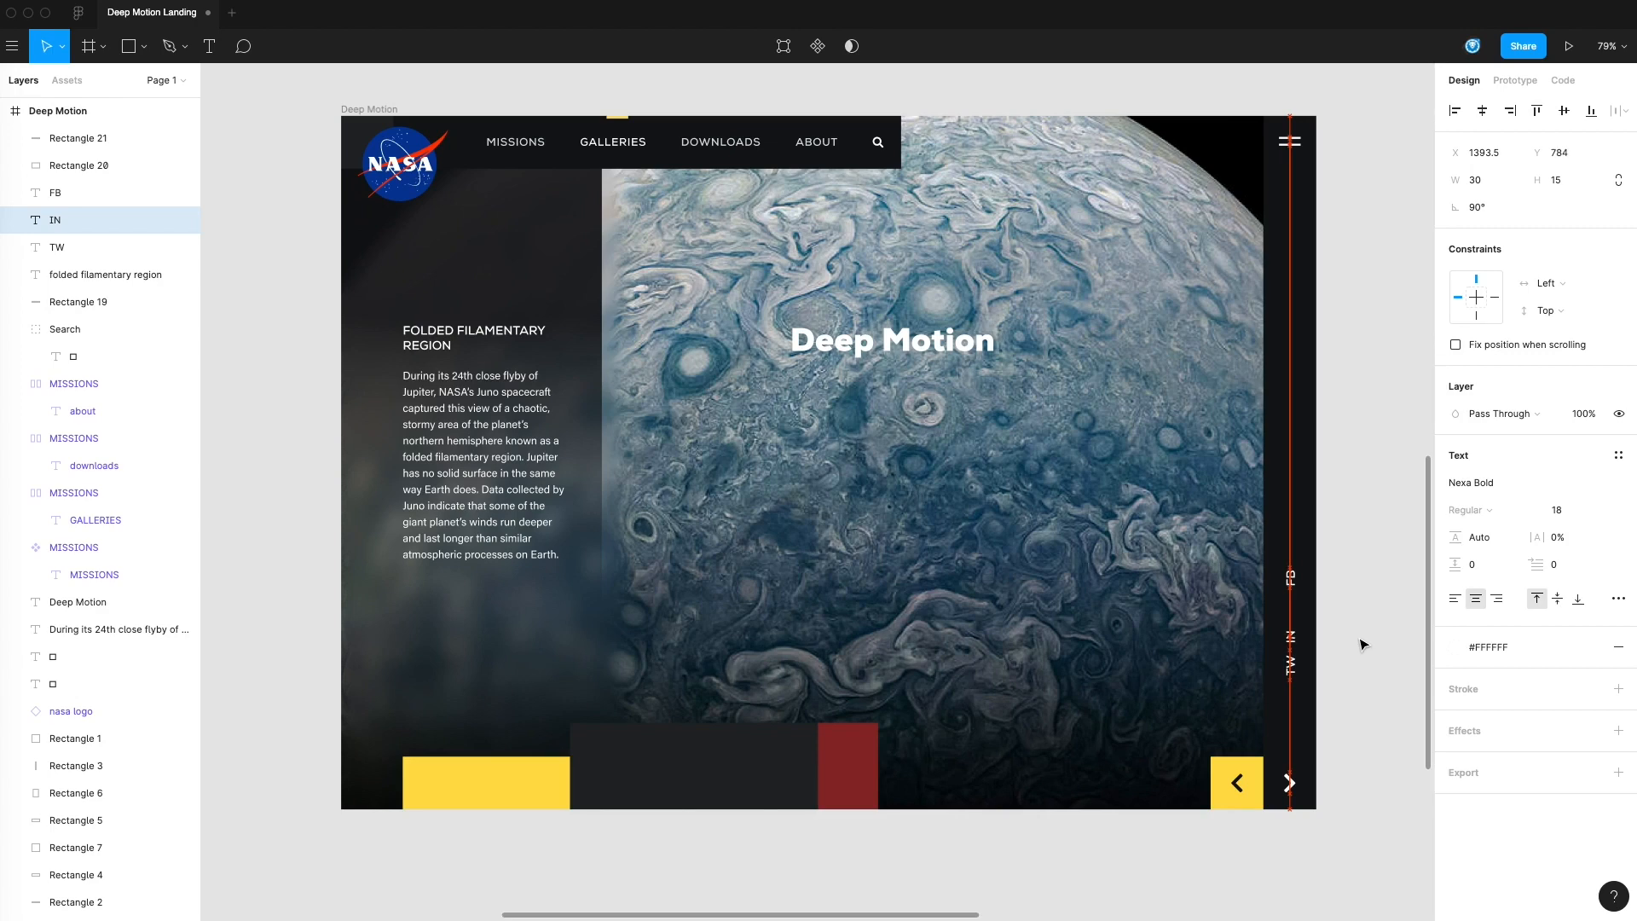
left_click(1365, 609)
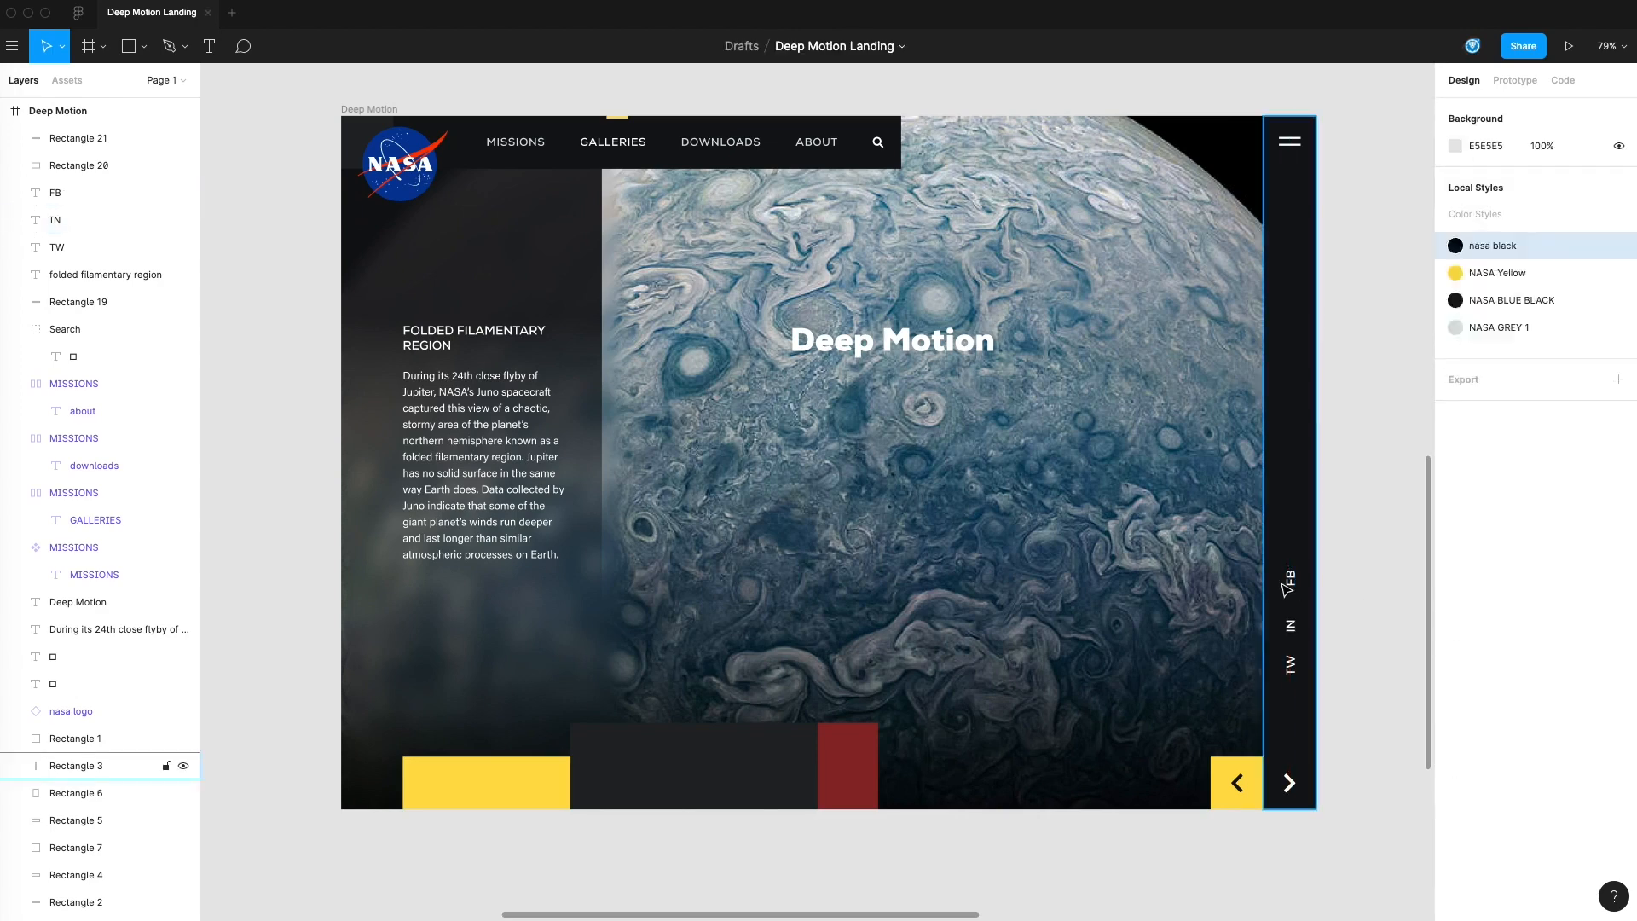
mouse_move(1294, 588)
left_mouse_down()
mouse_move(1305, 626)
mouse_move(1294, 619)
left_mouse_up()
key("shift+Up")
key("shift+Up")
key("shift+Up")
left_click(1352, 628)
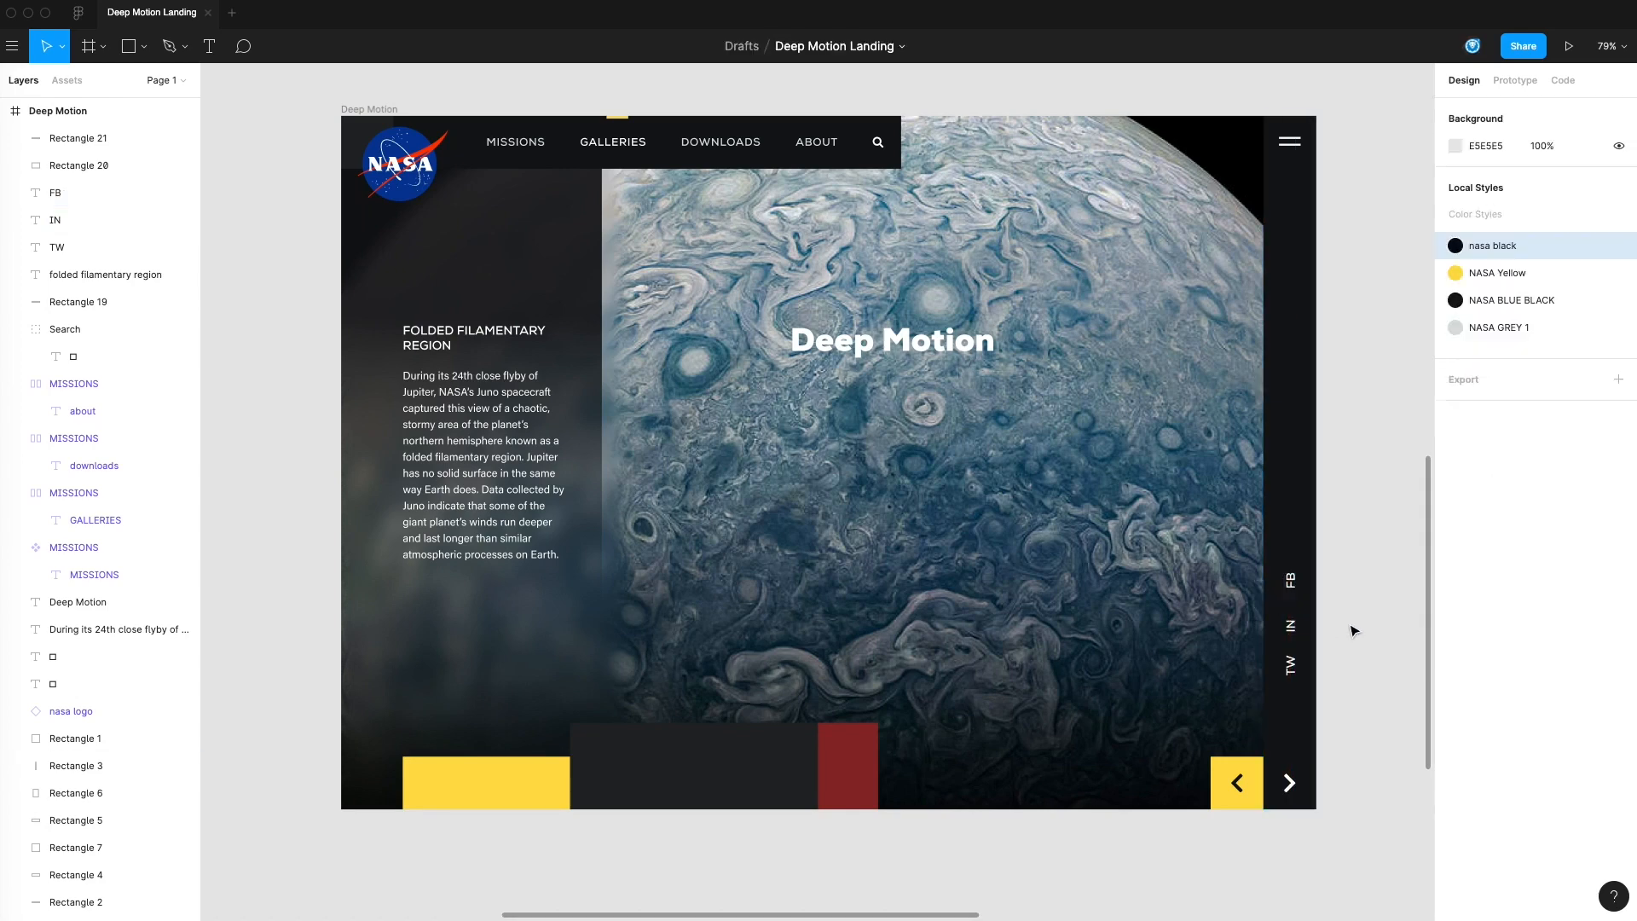
scroll(1352, 657, "down", 2)
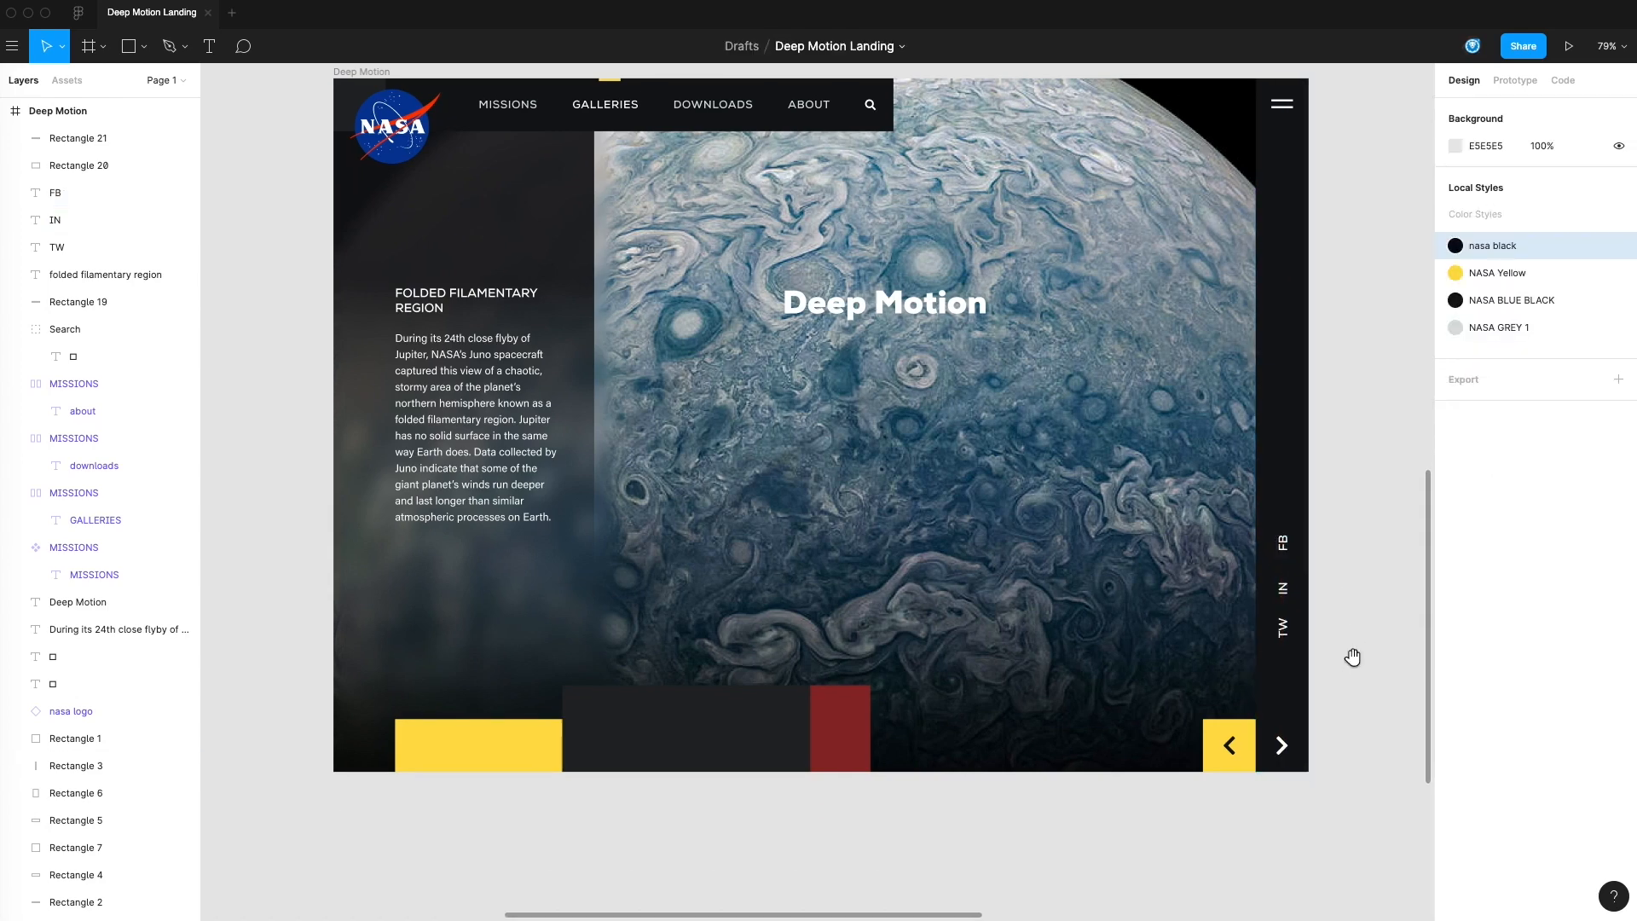
left_click(1286, 542)
left_click(1356, 625)
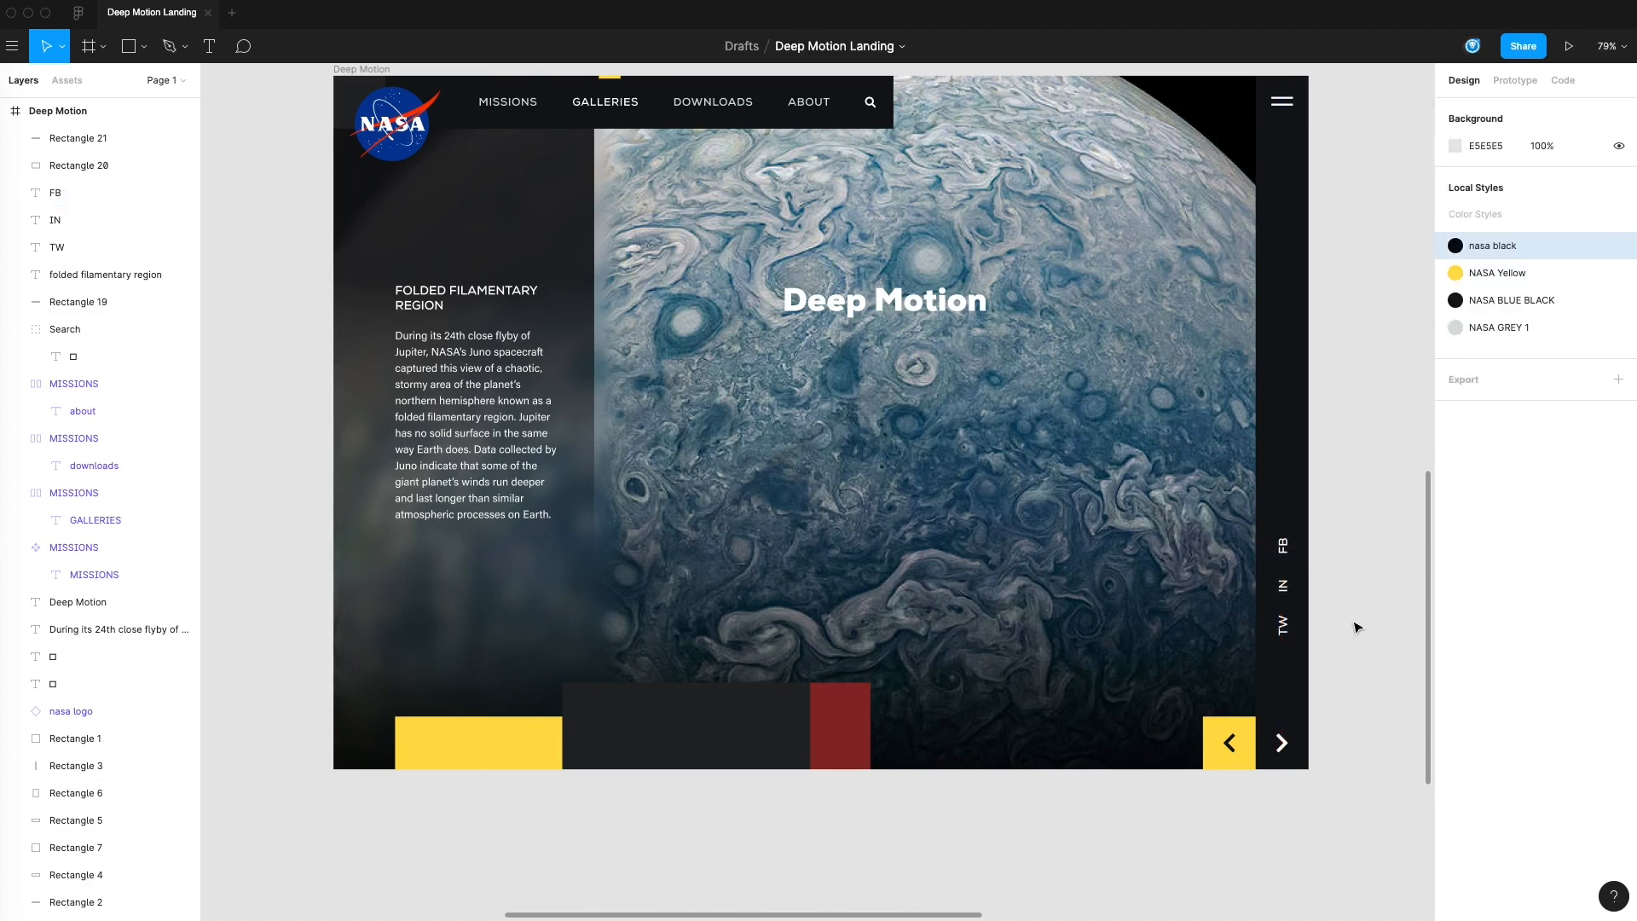
scroll(1354, 627, "down", 2)
scroll(1362, 605, "up", 2)
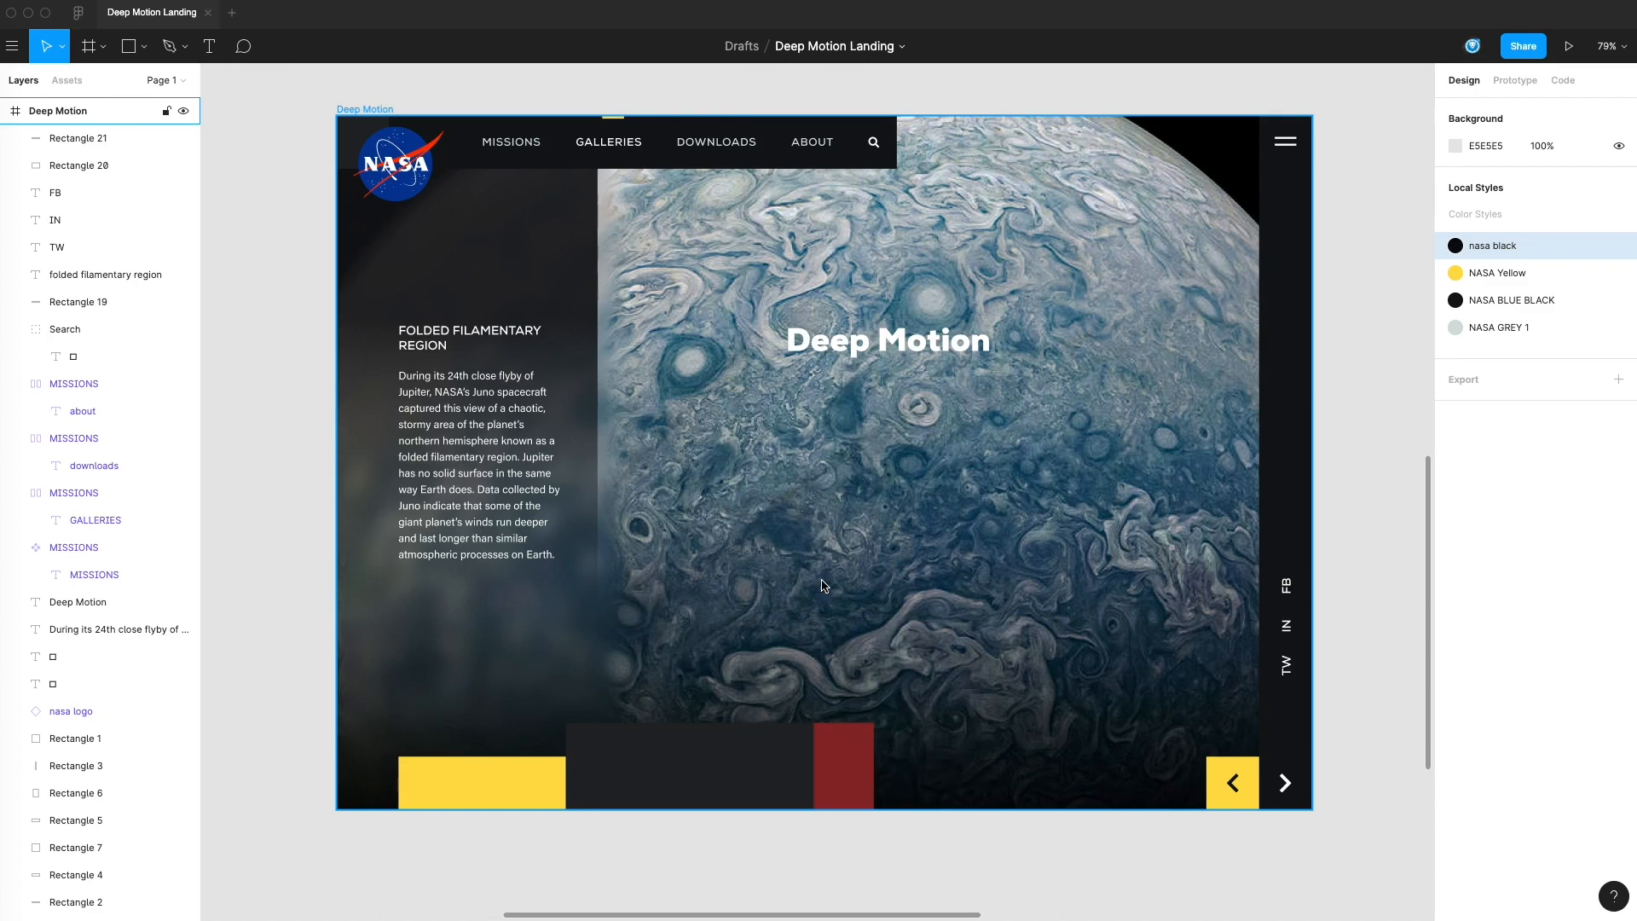
left_click(741, 889)
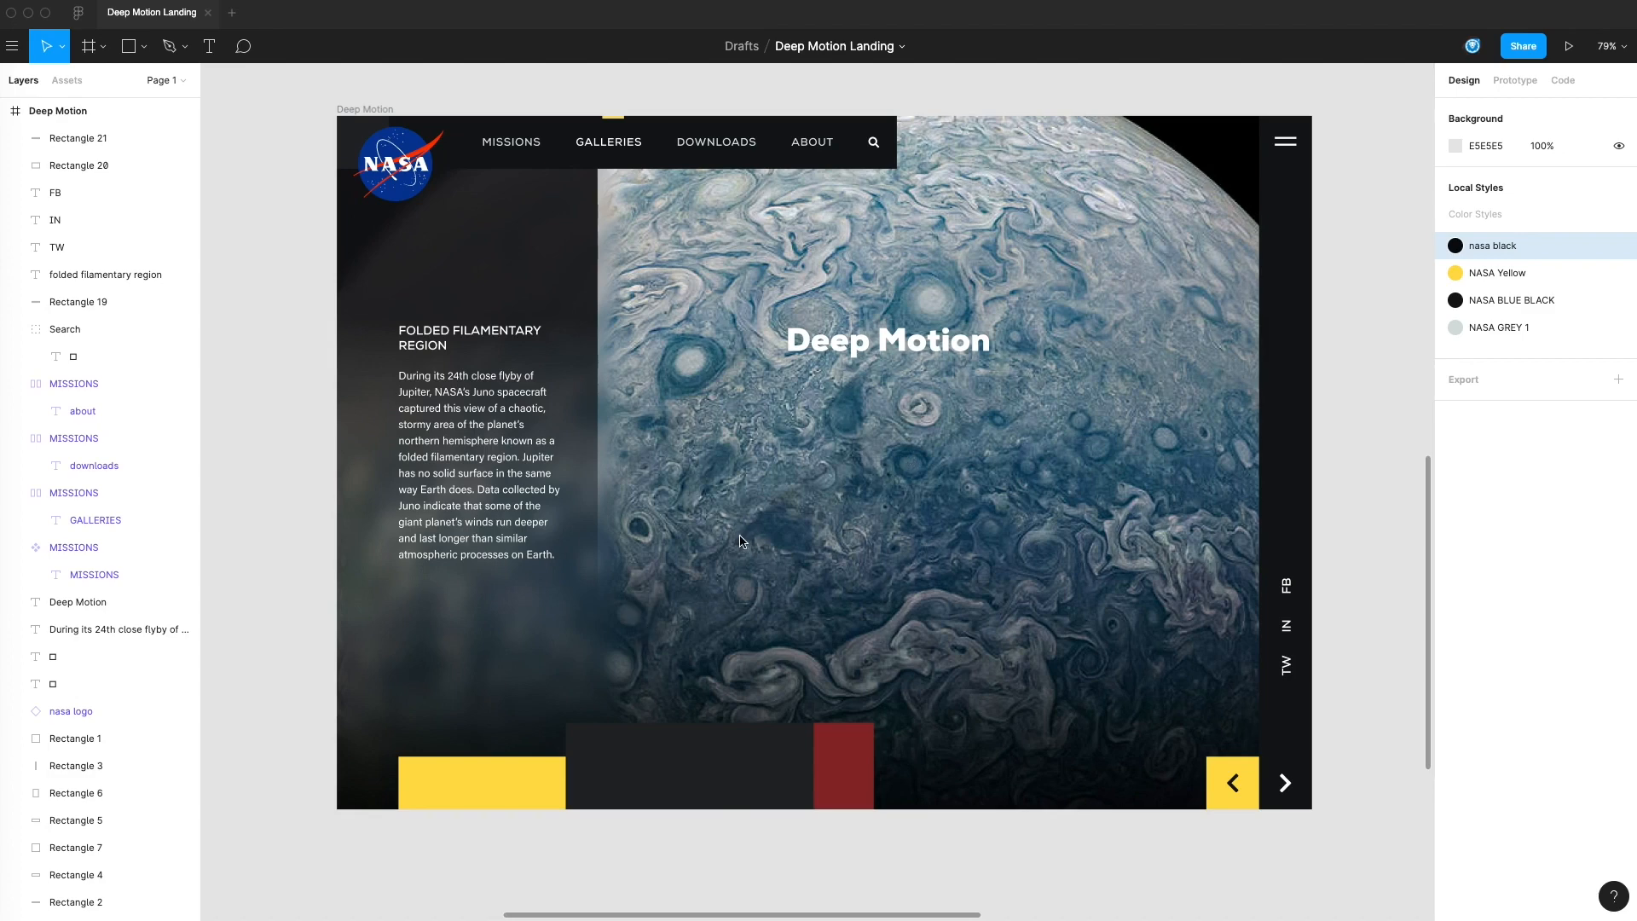
Duplicate the FOLDED FILAMENTARY REGION heading below the paragraph and change the copy's text to DETAILS
scroll(333, 422, "down", 3)
scroll(332, 422, "left", 2)
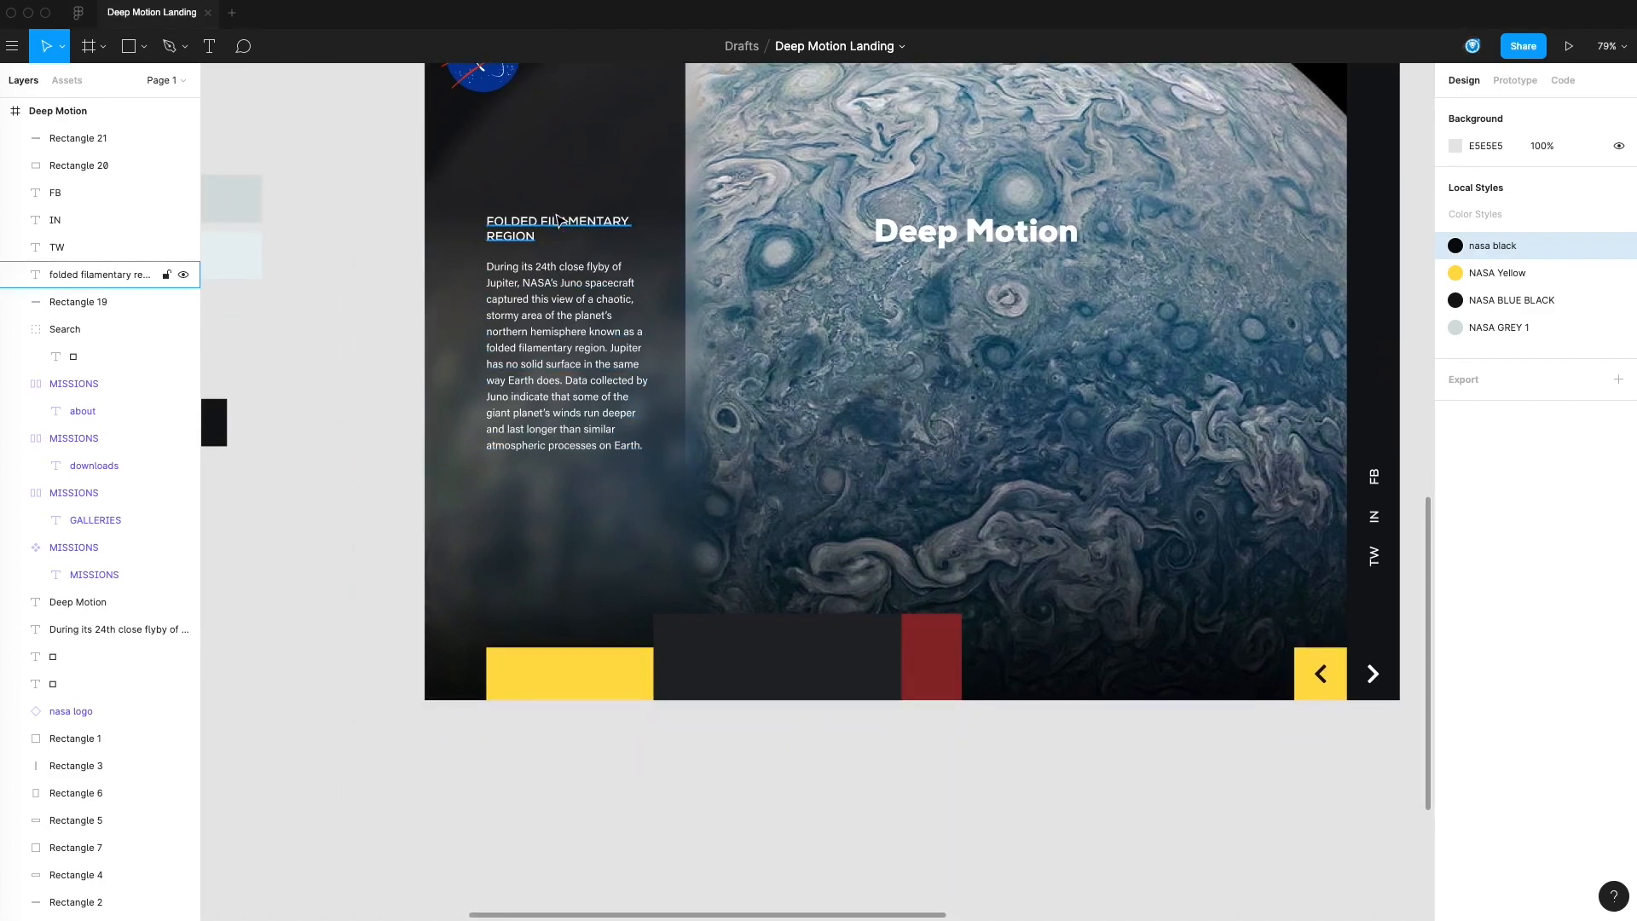
left_click_drag(559, 249, 565, 478)
double_click(558, 473)
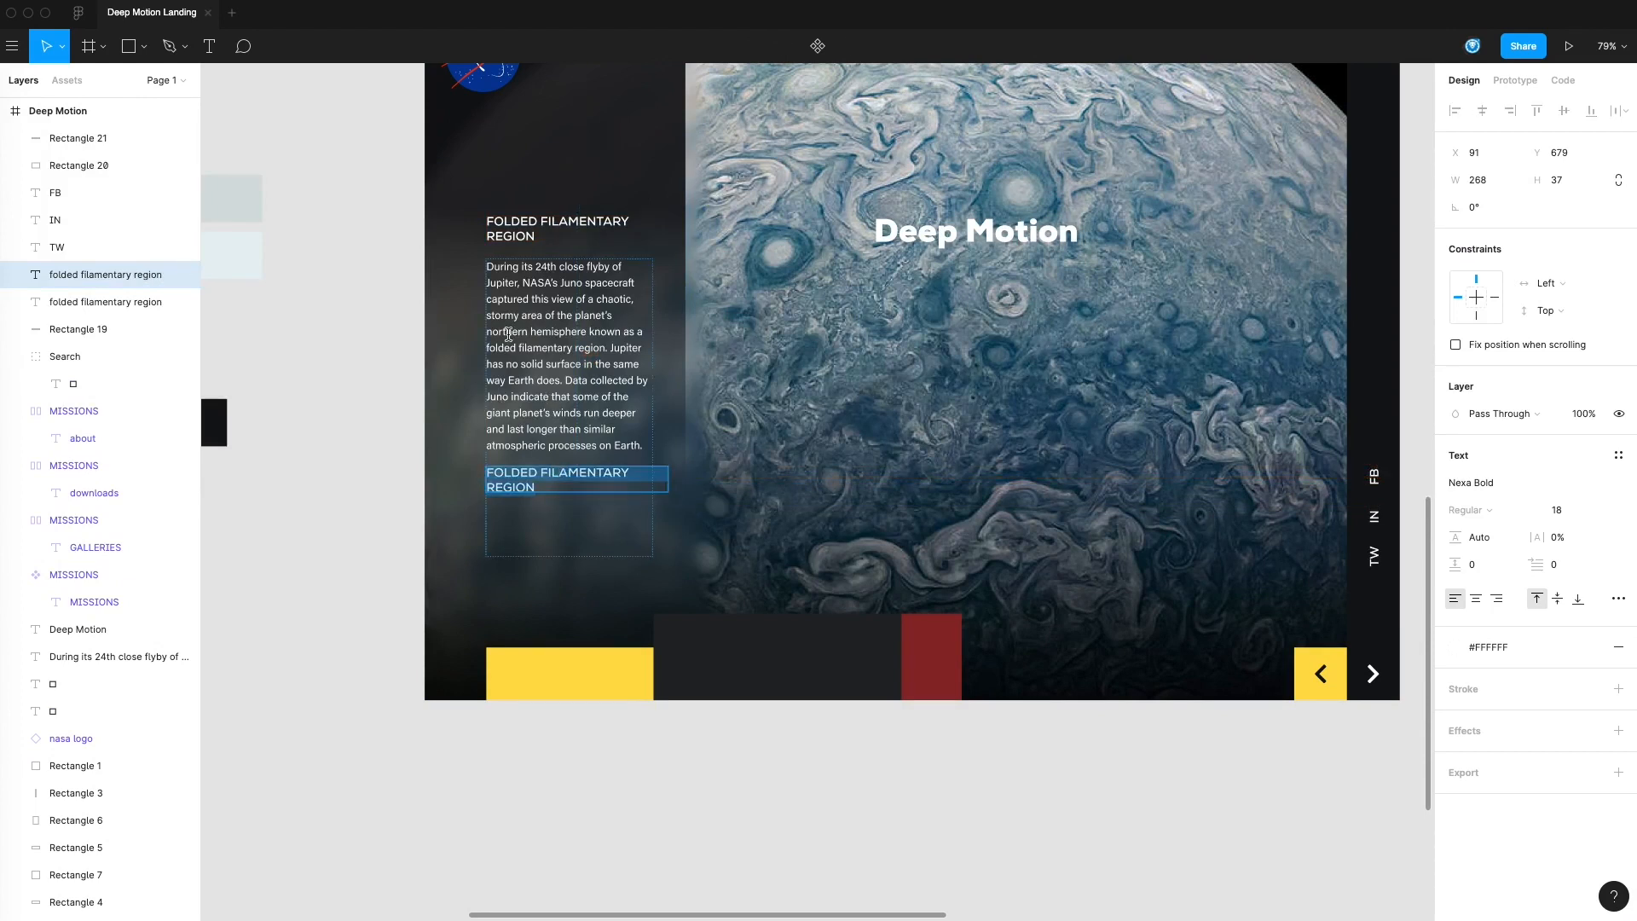
left_click(358, 495)
left_click(599, 432)
left_click_drag(548, 557, 575, 454)
double_click(549, 476)
type("DETAOLS")
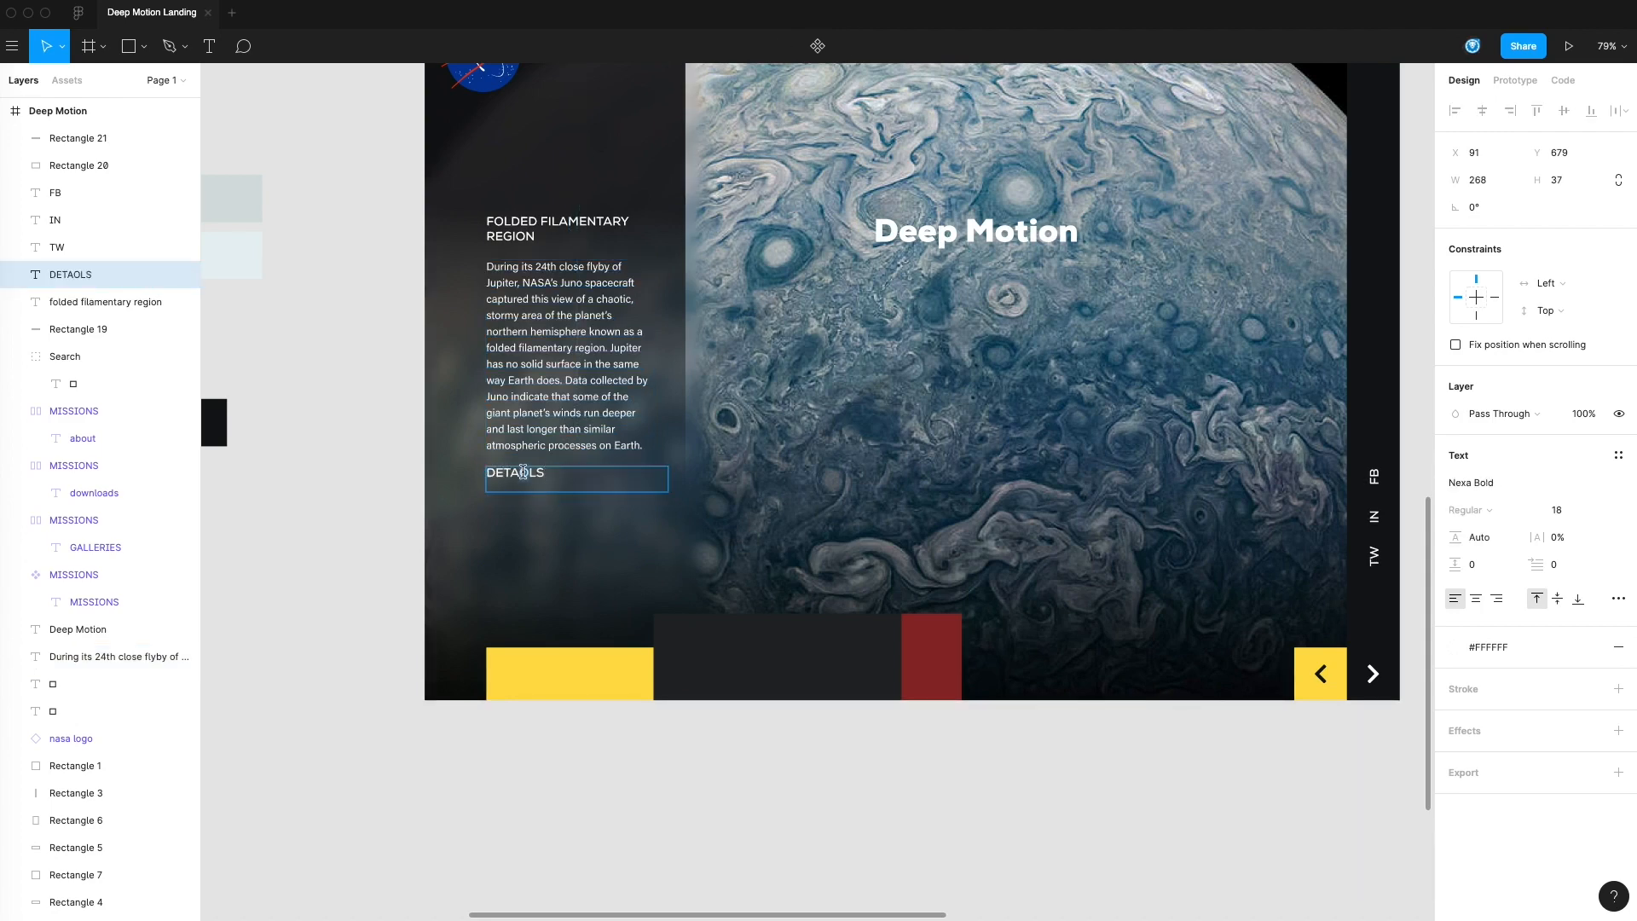
key("Escape")
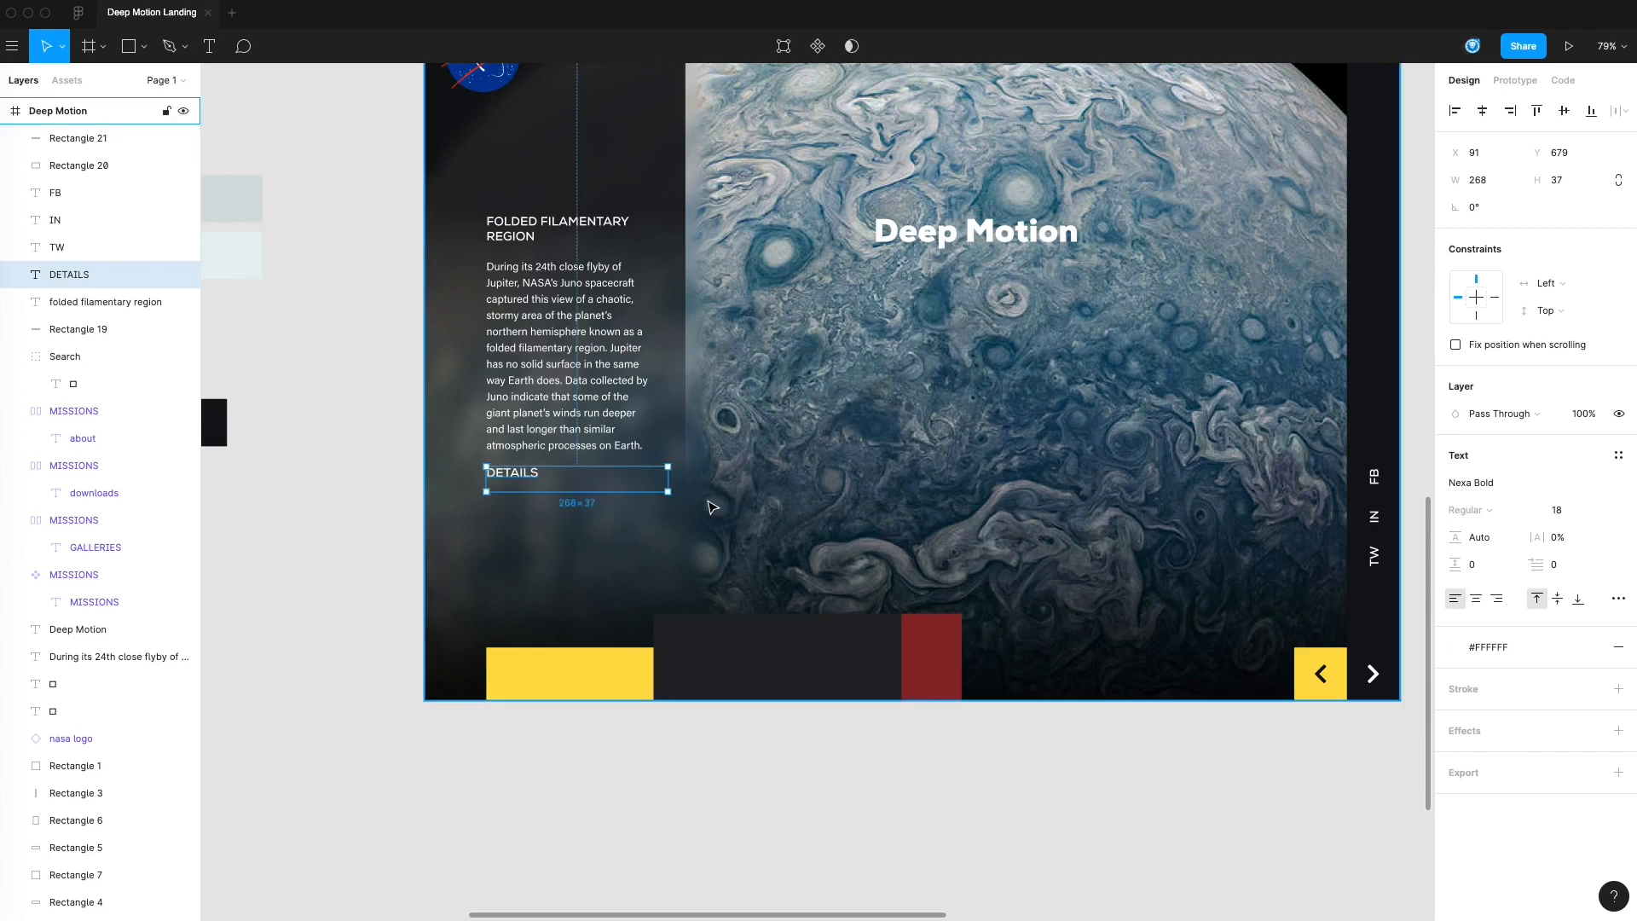
Shrink the DETAILS text box to 149 × 30 and apply the NASA Yellow color style to it
left_click_drag(668, 492, 588, 487)
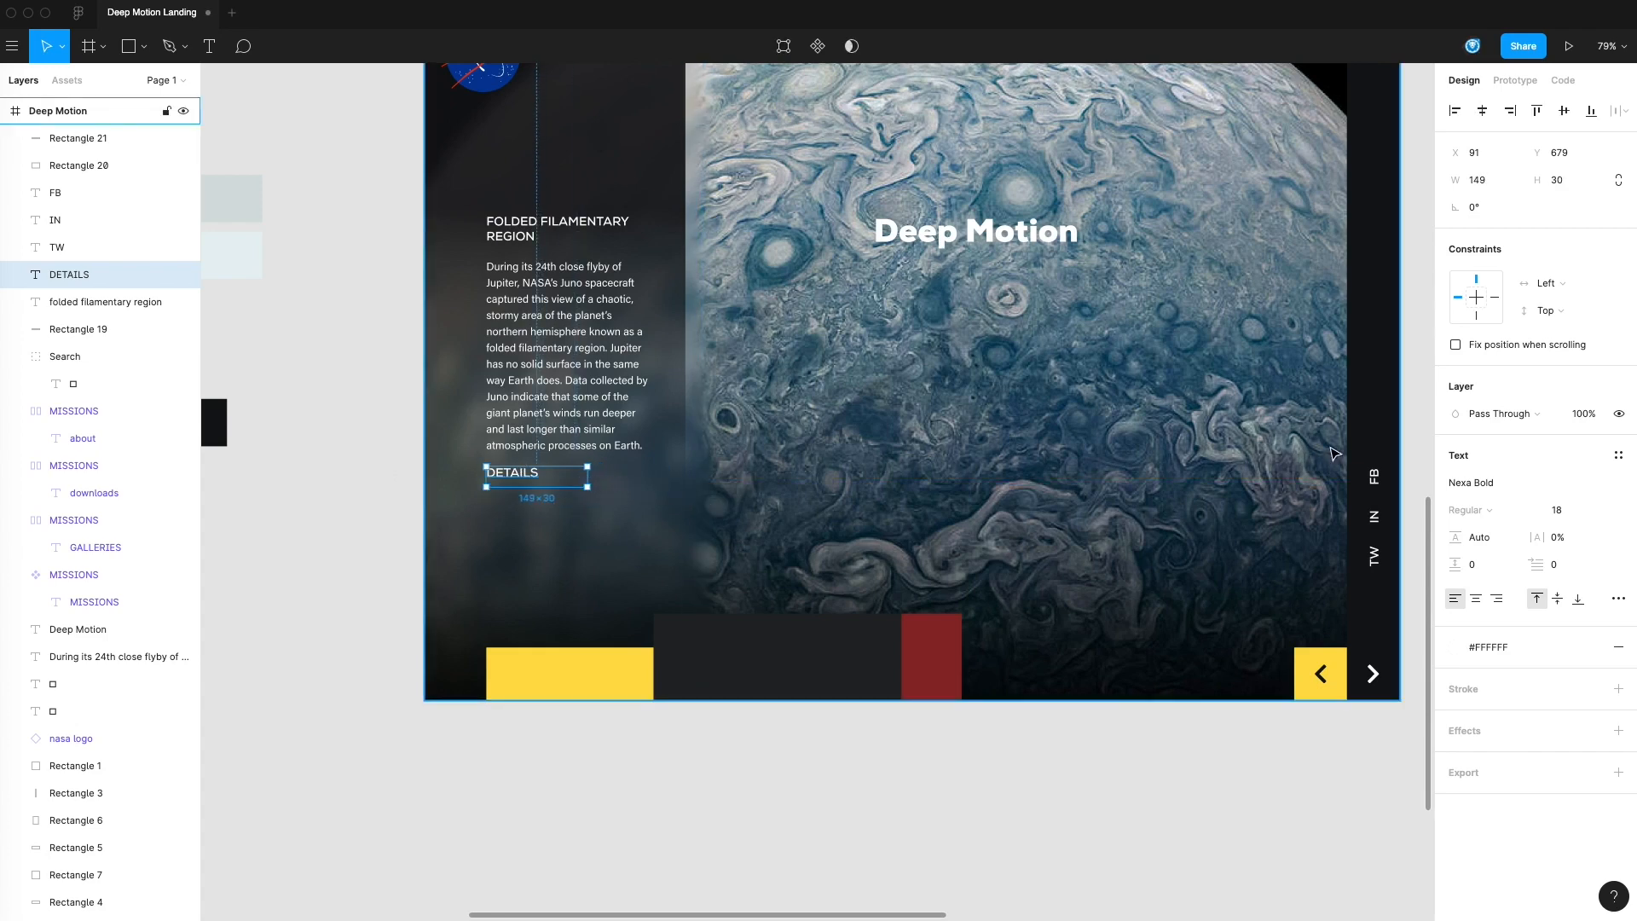
left_click(1610, 461)
left_click(1532, 459)
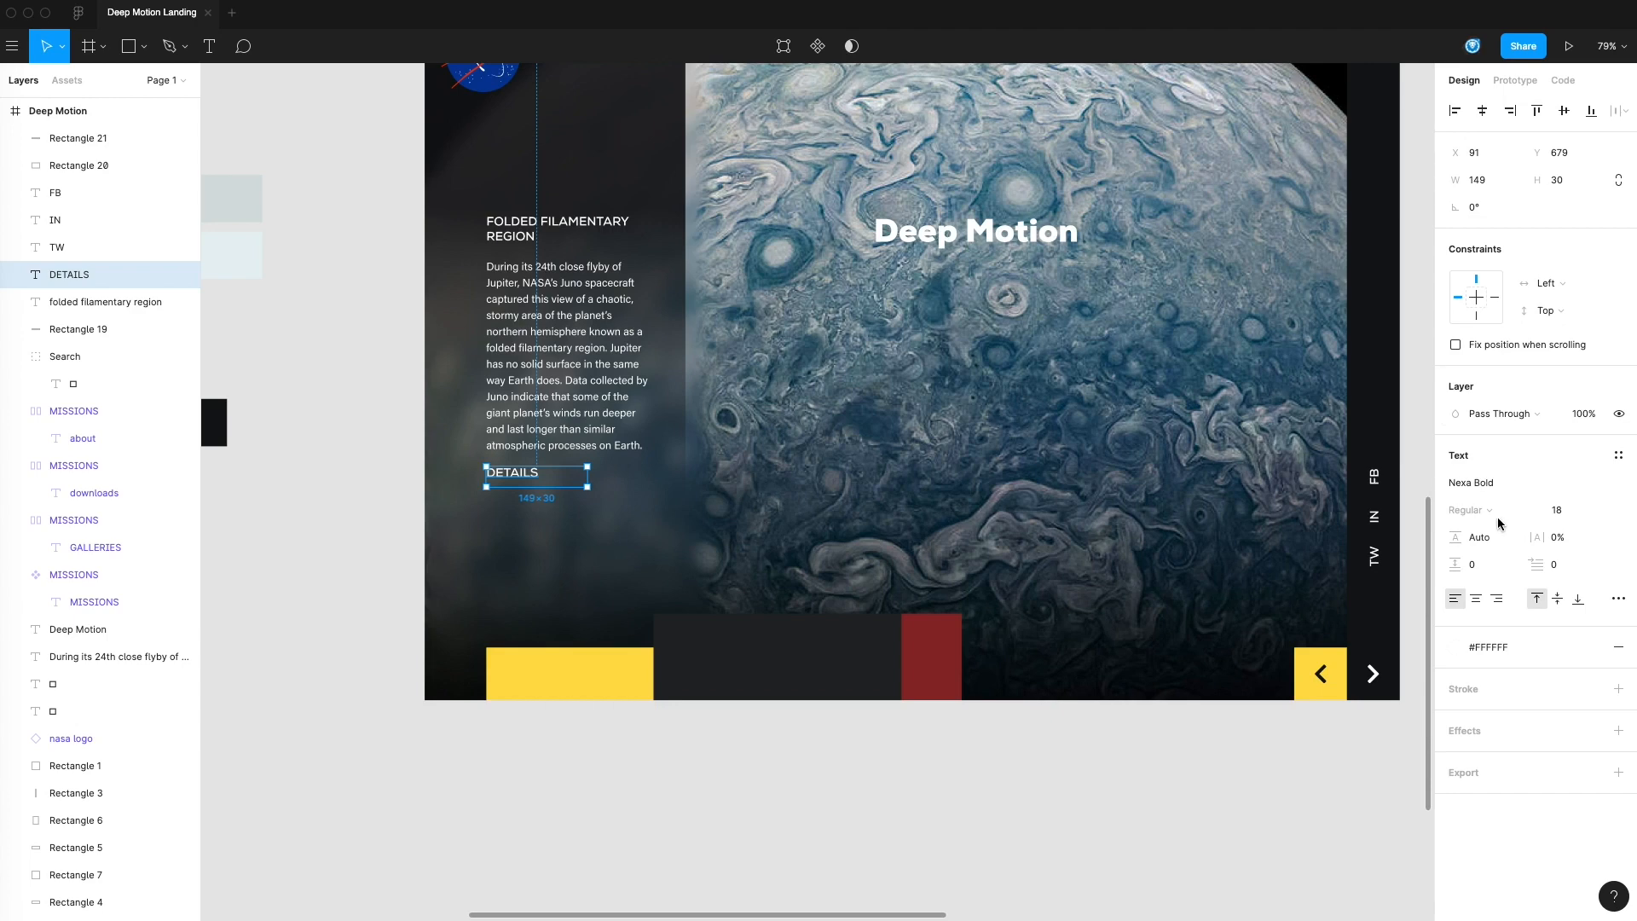
left_click(1595, 648)
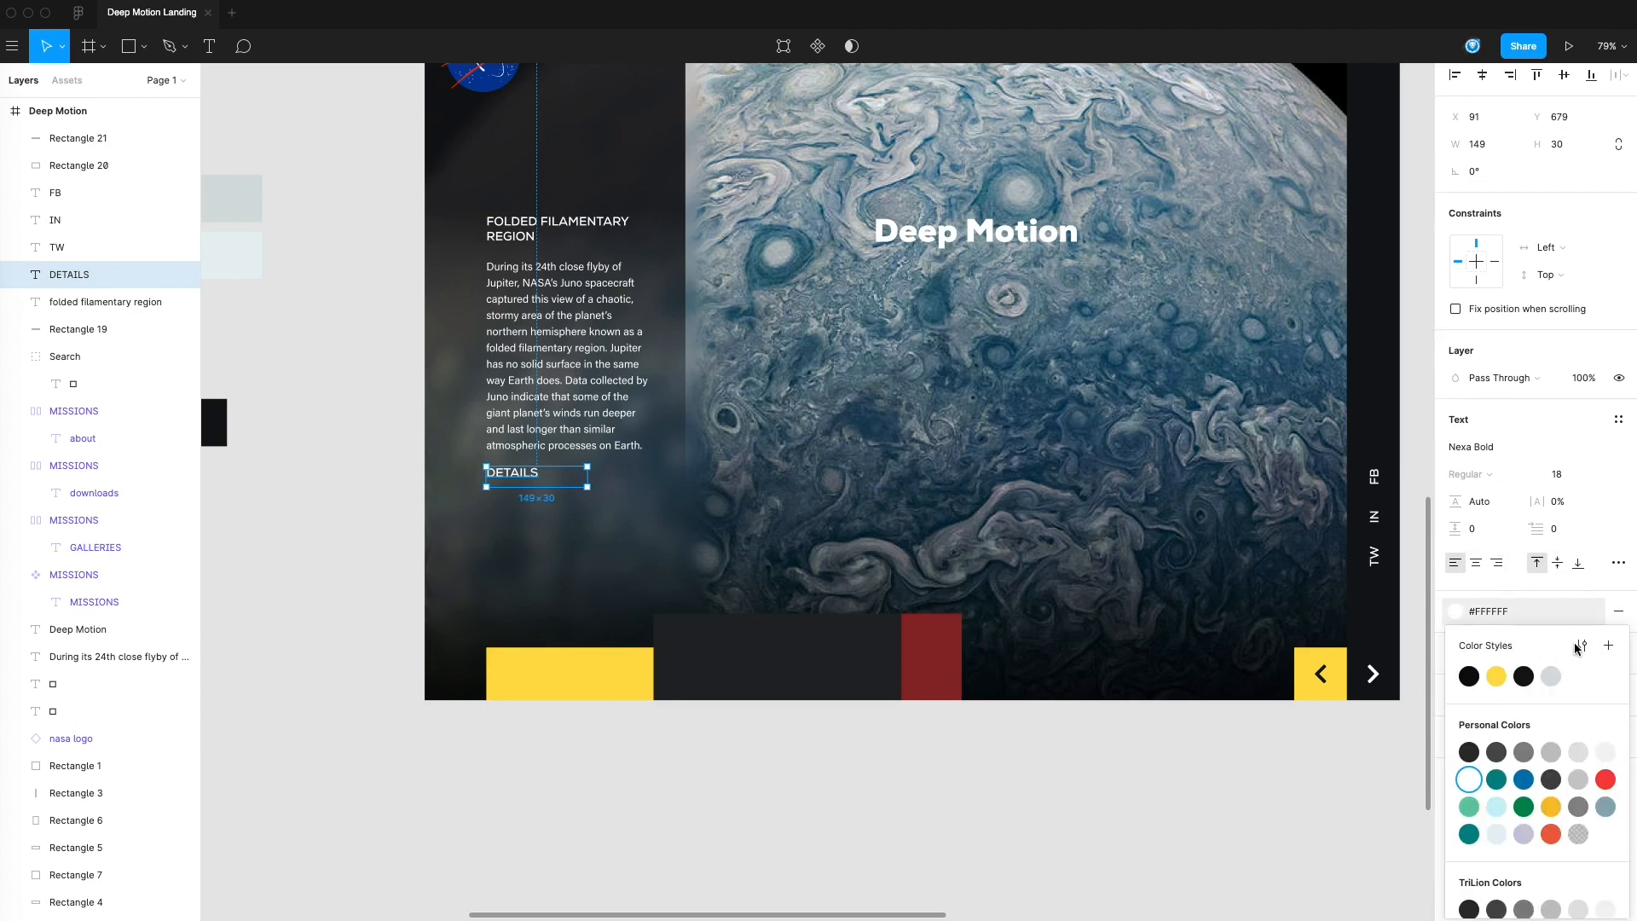
left_click(1507, 674)
left_click(1027, 821)
Add a plus sign after DETAILS and move the label down to Y 699, further below the paragraph
scroll(709, 734, "left", 3)
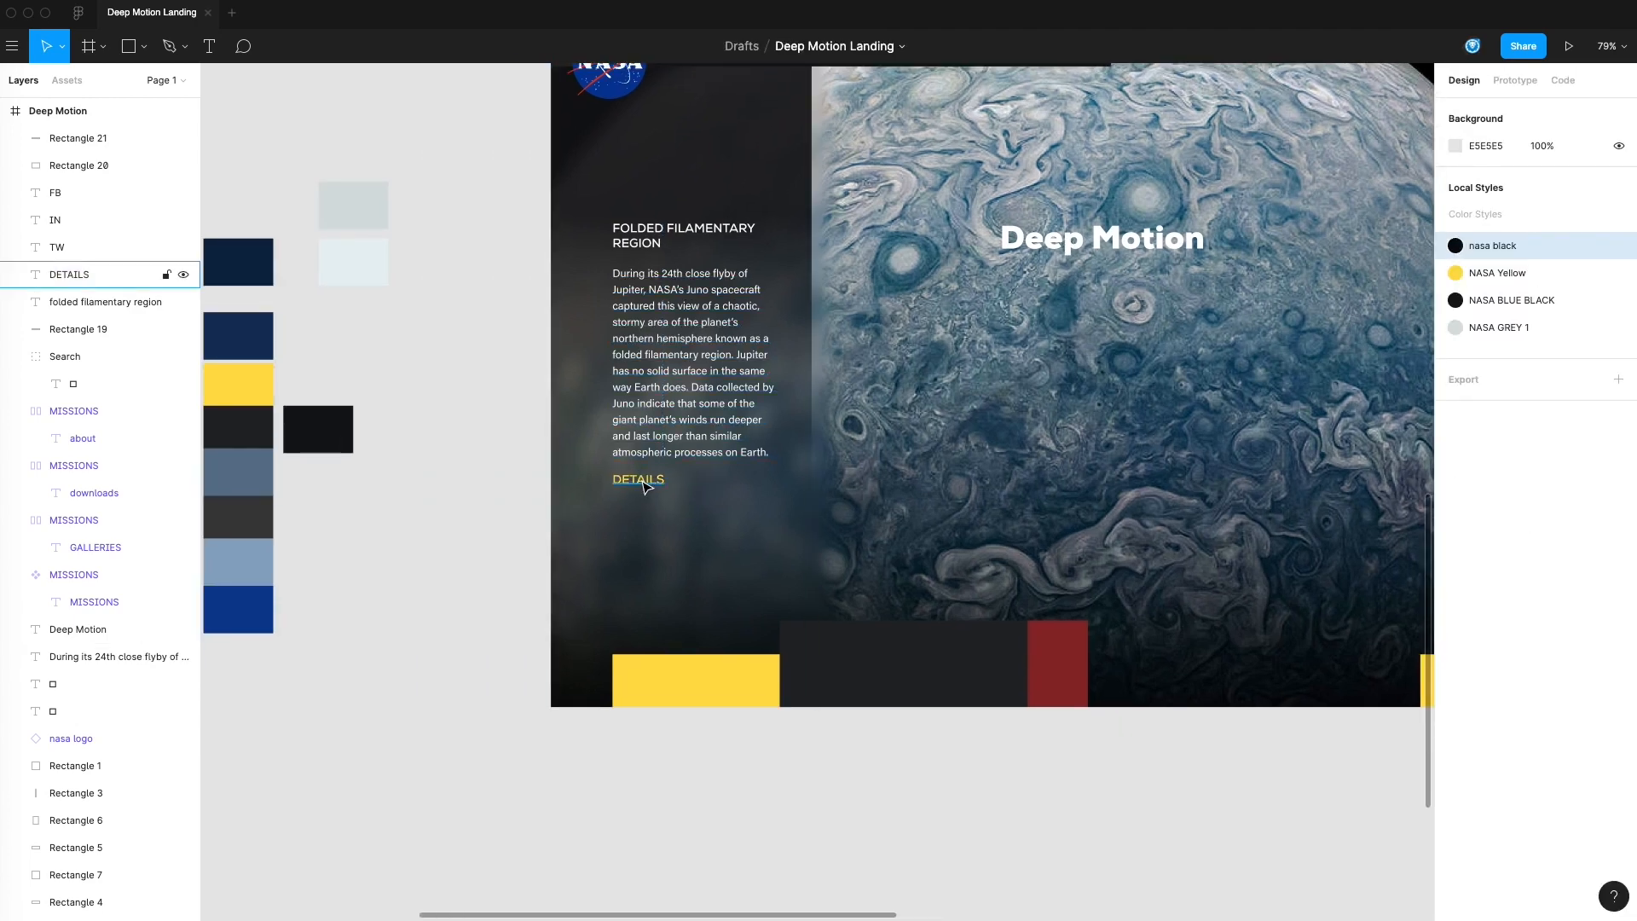
double_click(669, 479)
left_click(670, 480)
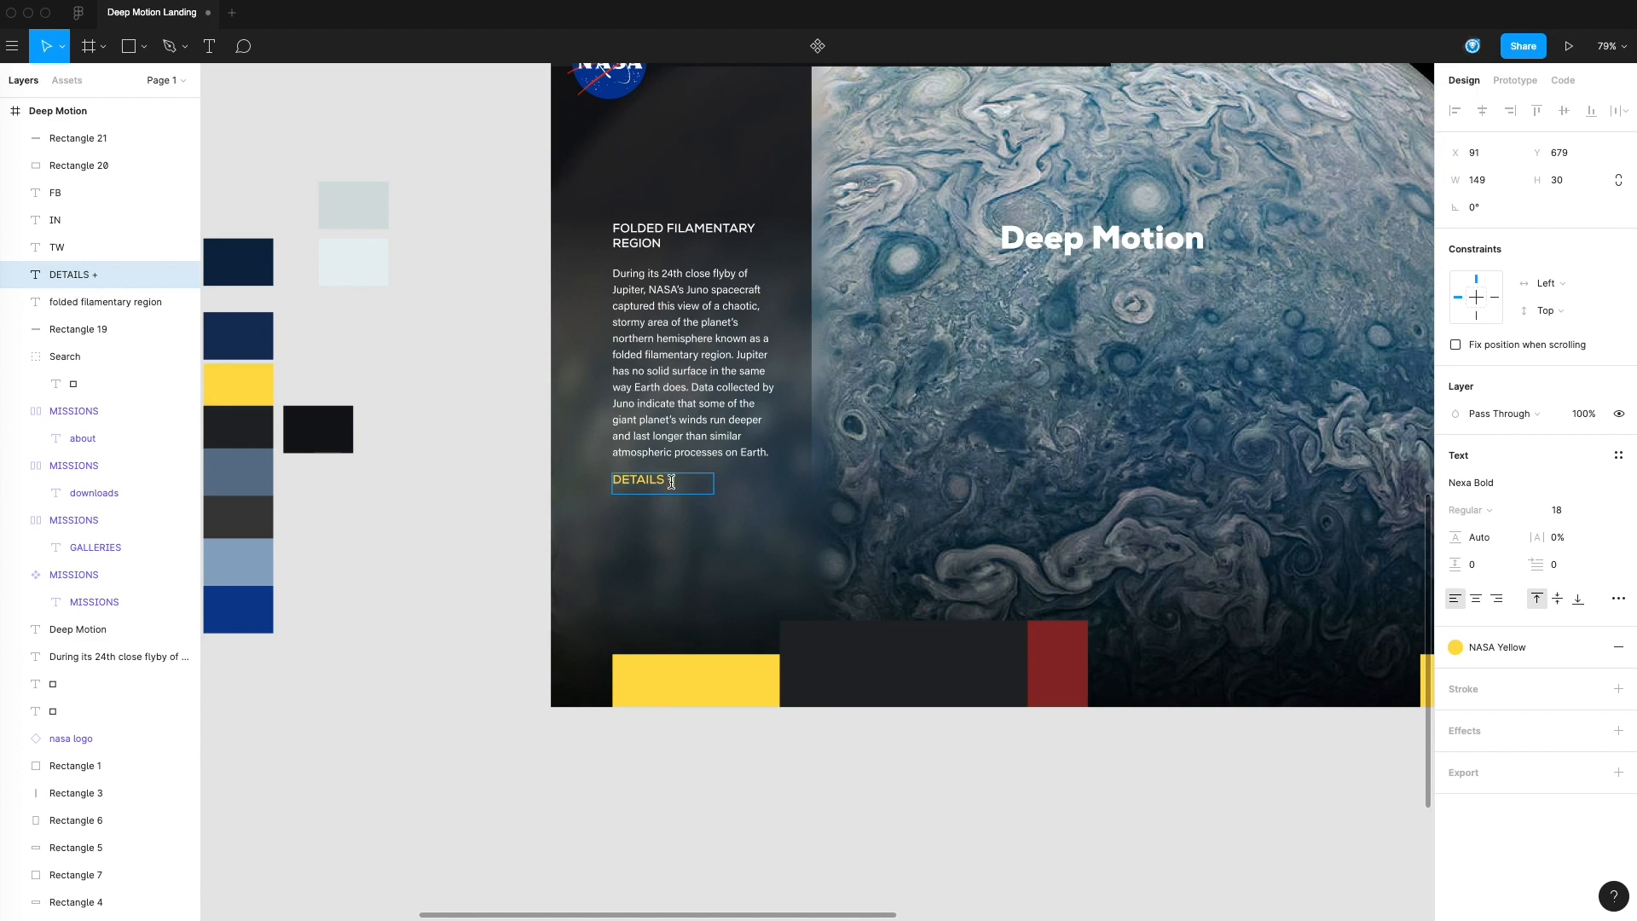
left_click(491, 496)
scroll(473, 541, "down", 1)
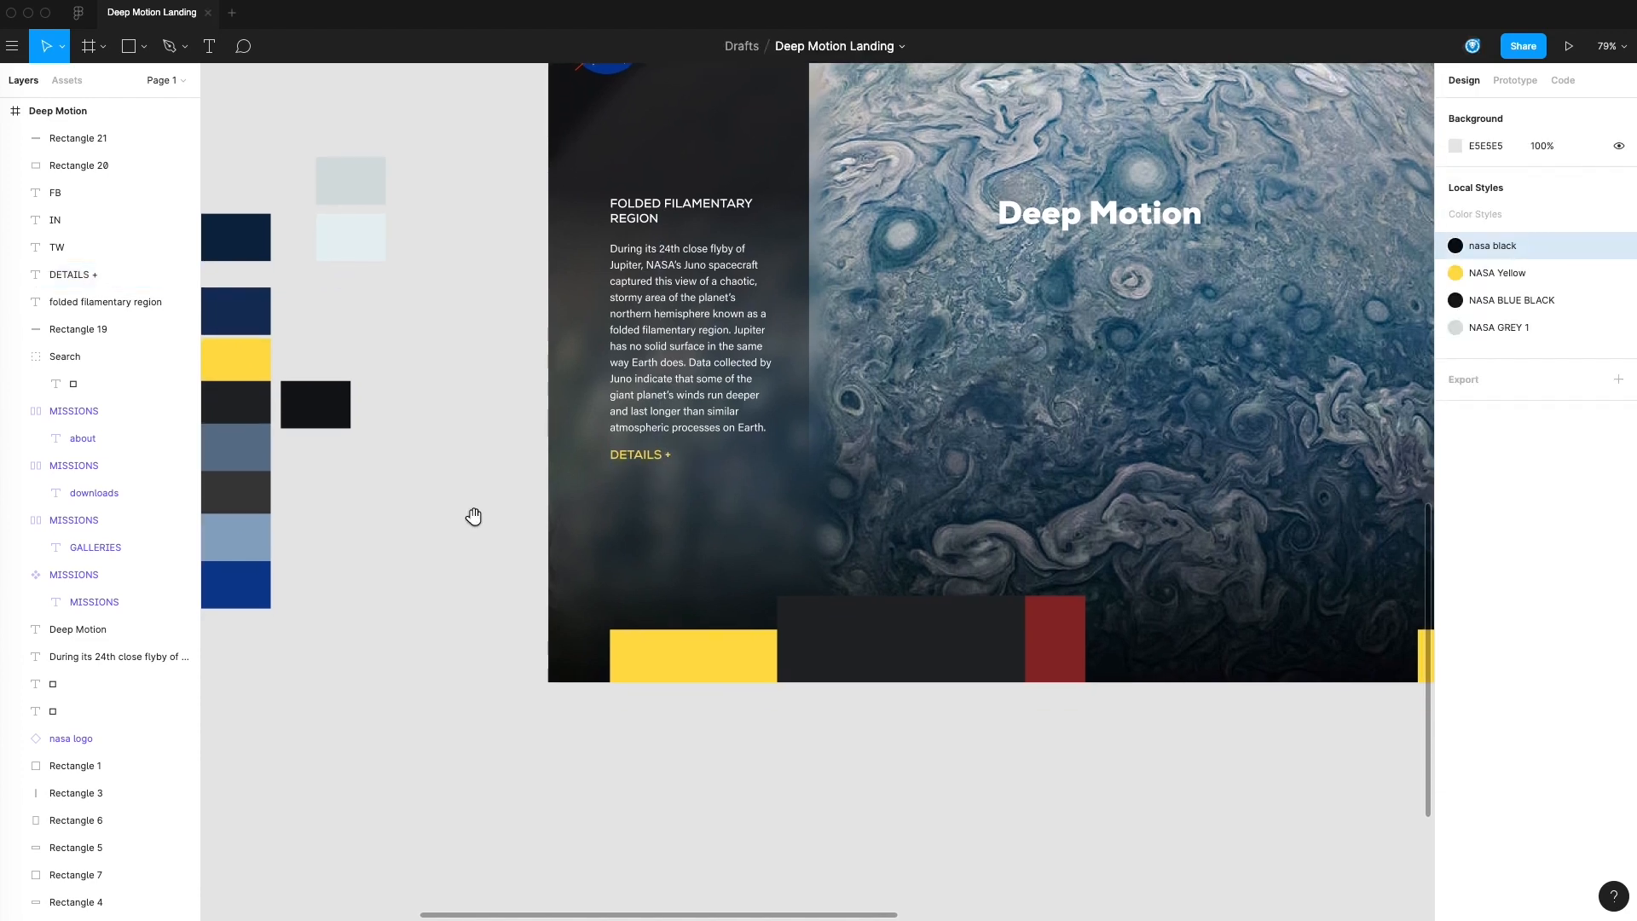
scroll(508, 443, "right", 1)
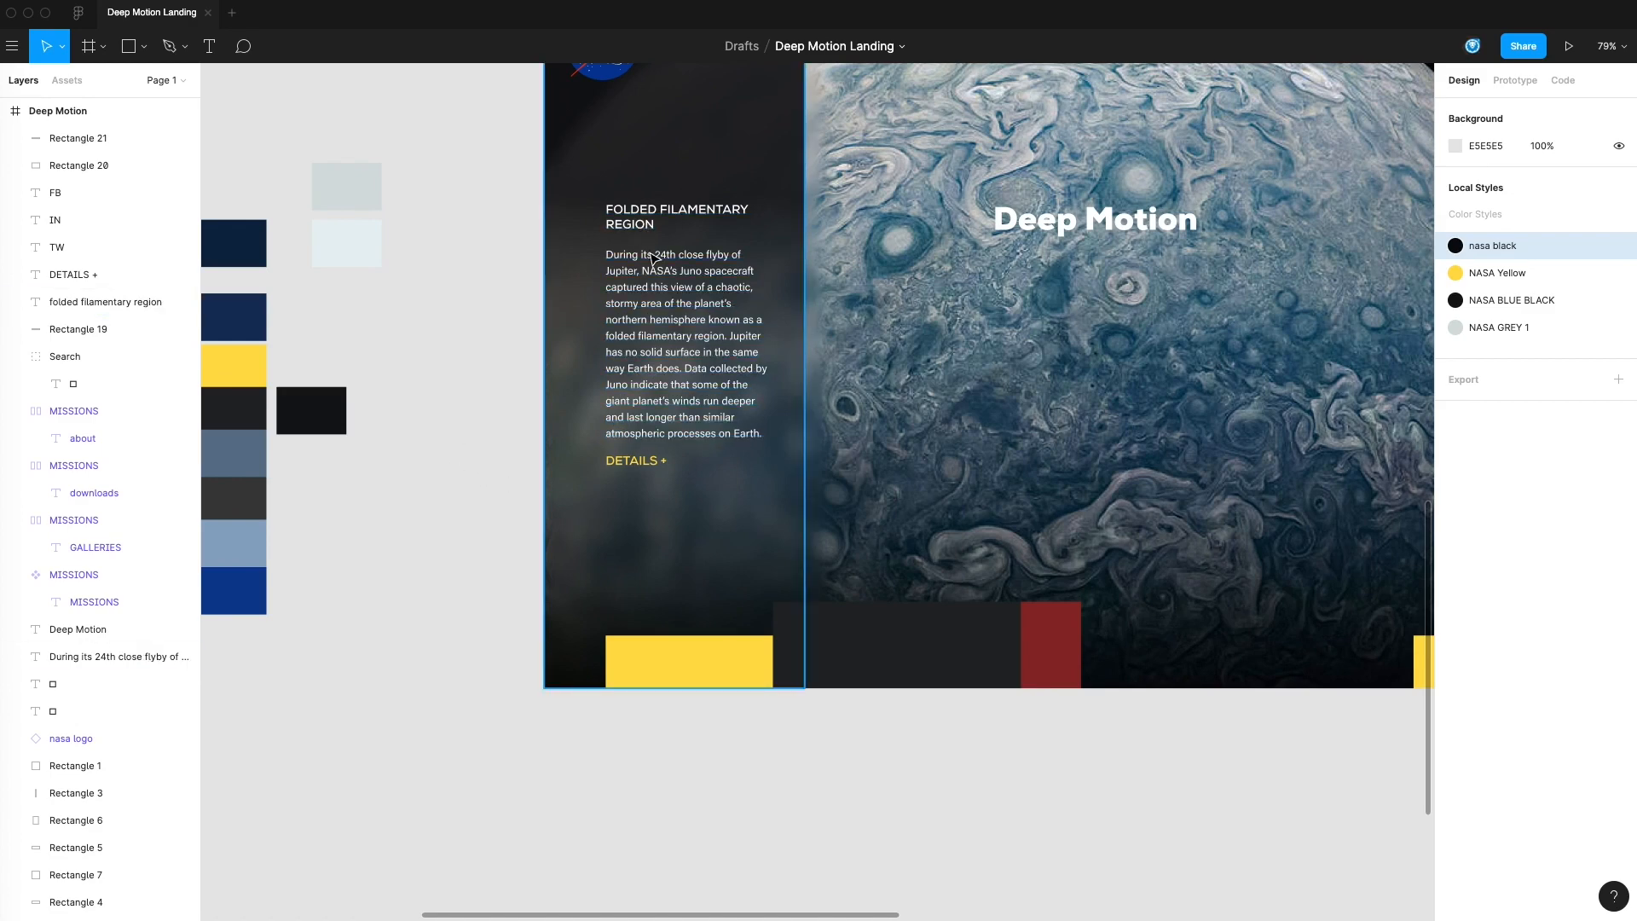
left_click_drag(646, 472, 646, 486)
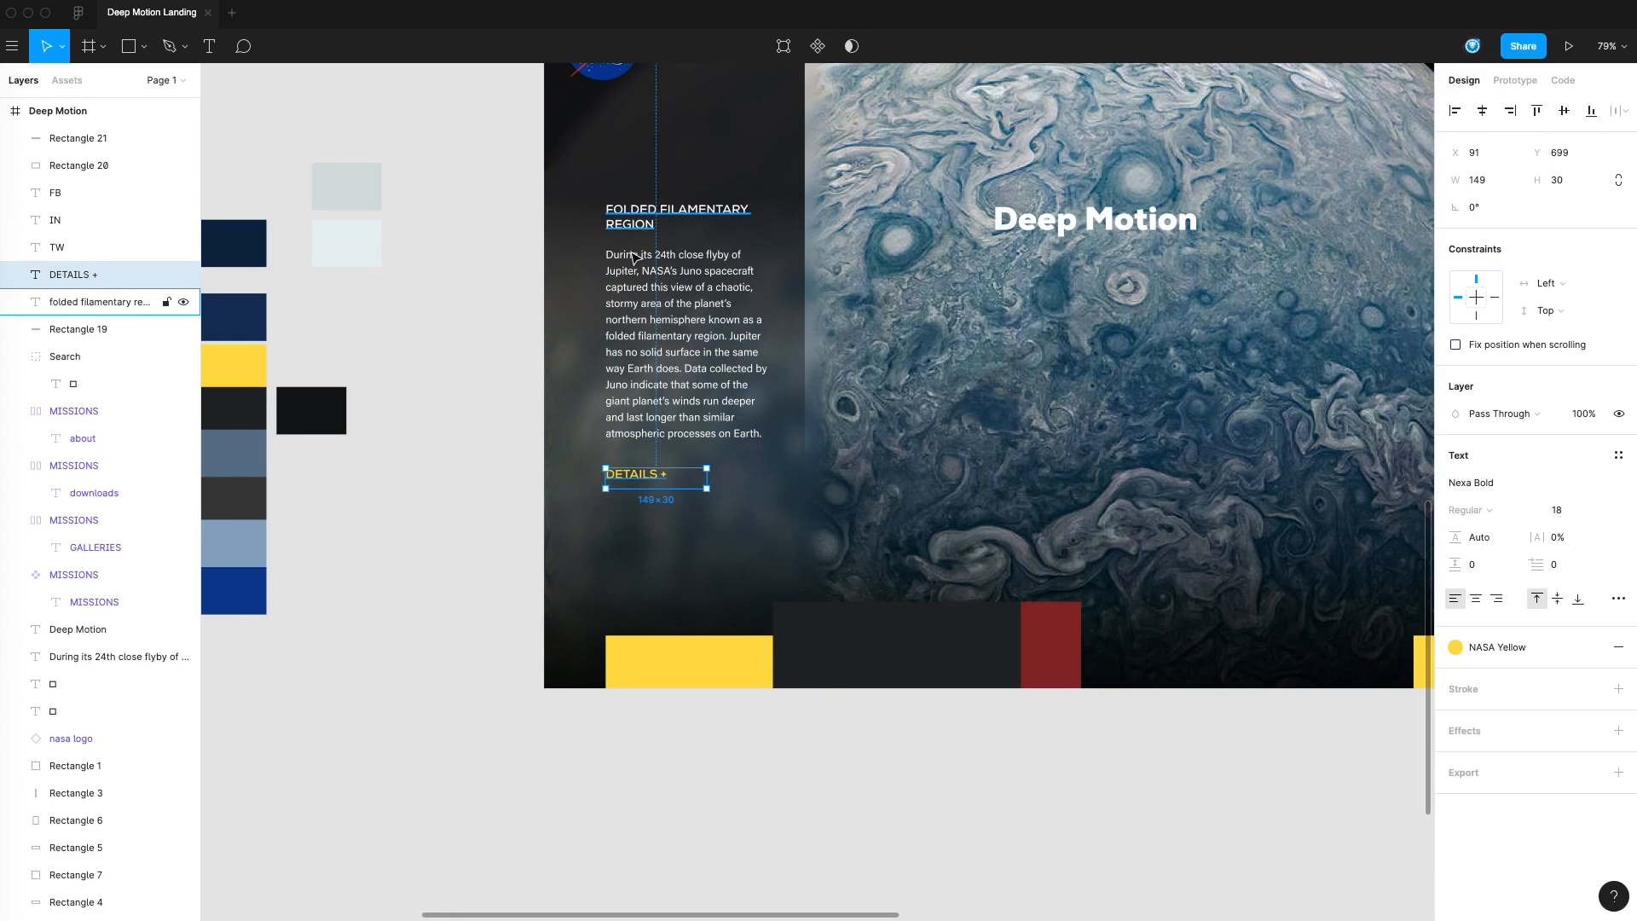
left_click(530, 409)
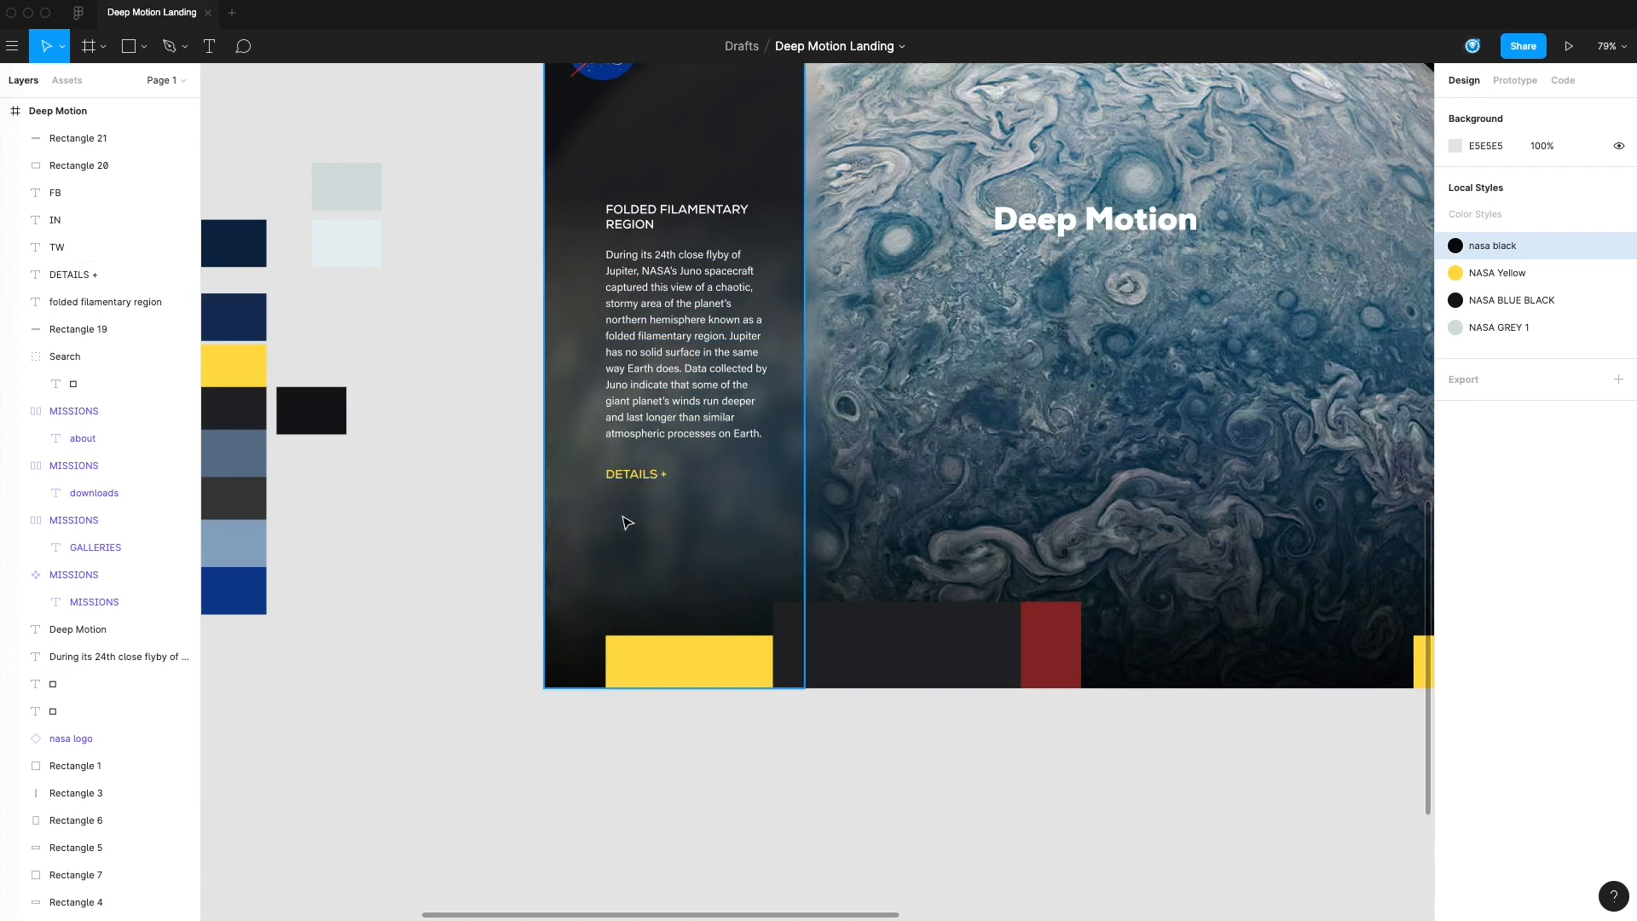
Copy the left chevron from the yellow square to below the DETAILS + label and make it white (#FFFFFF)
scroll(512, 597, "right", 4)
scroll(512, 597, "down", 1)
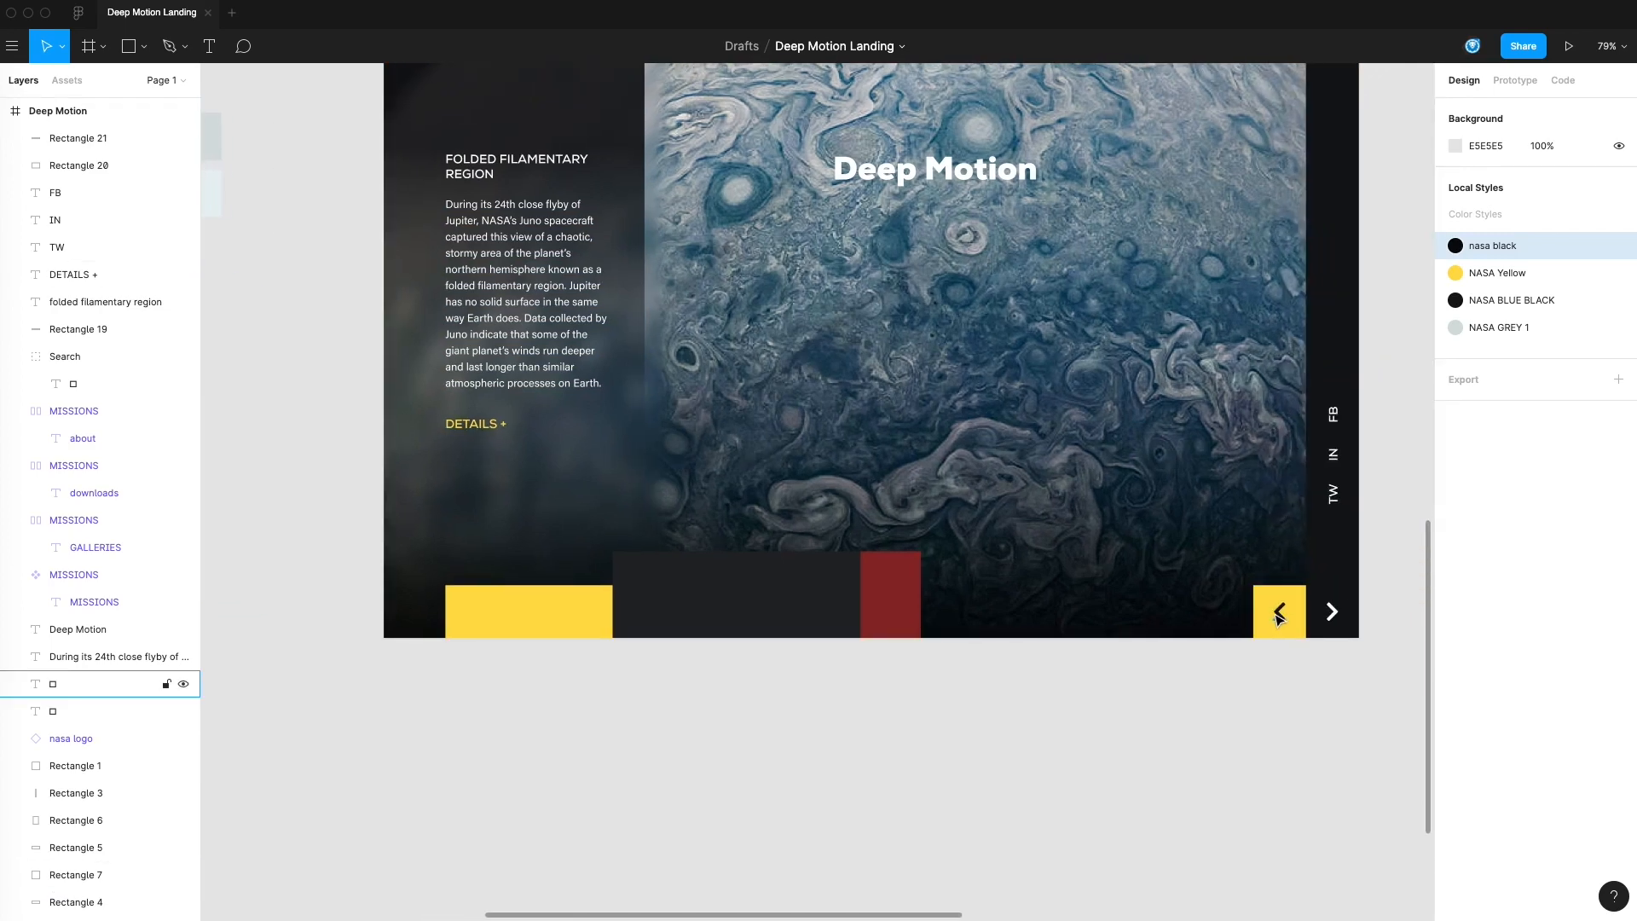
left_click_drag(1279, 611, 459, 470, "alt")
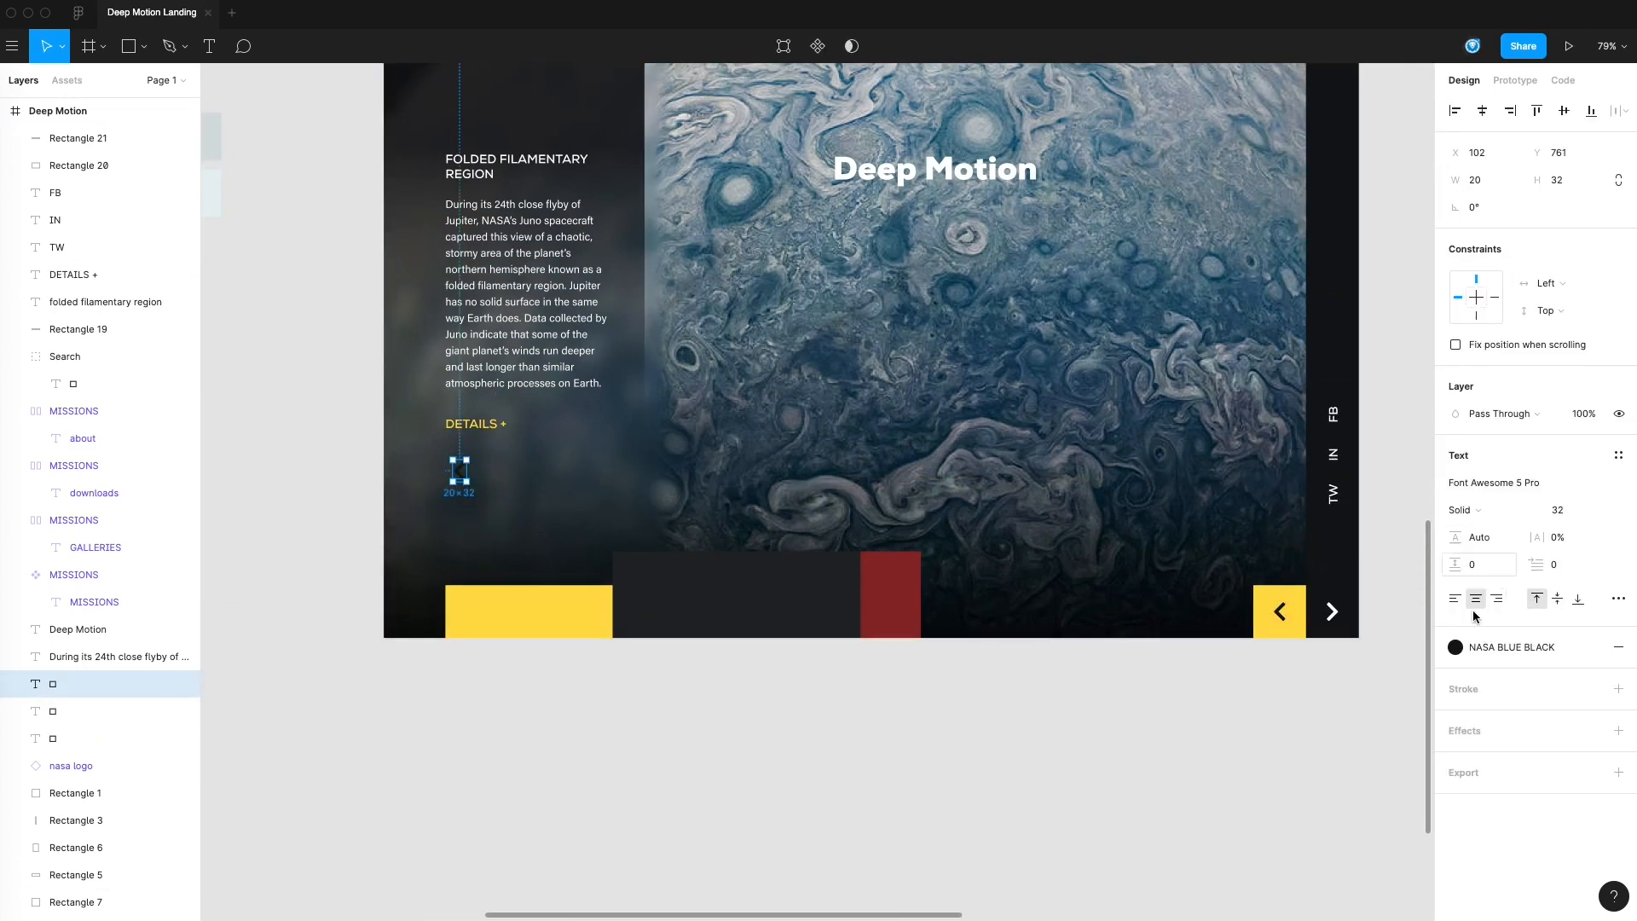
left_click(1455, 611)
left_click(1469, 778)
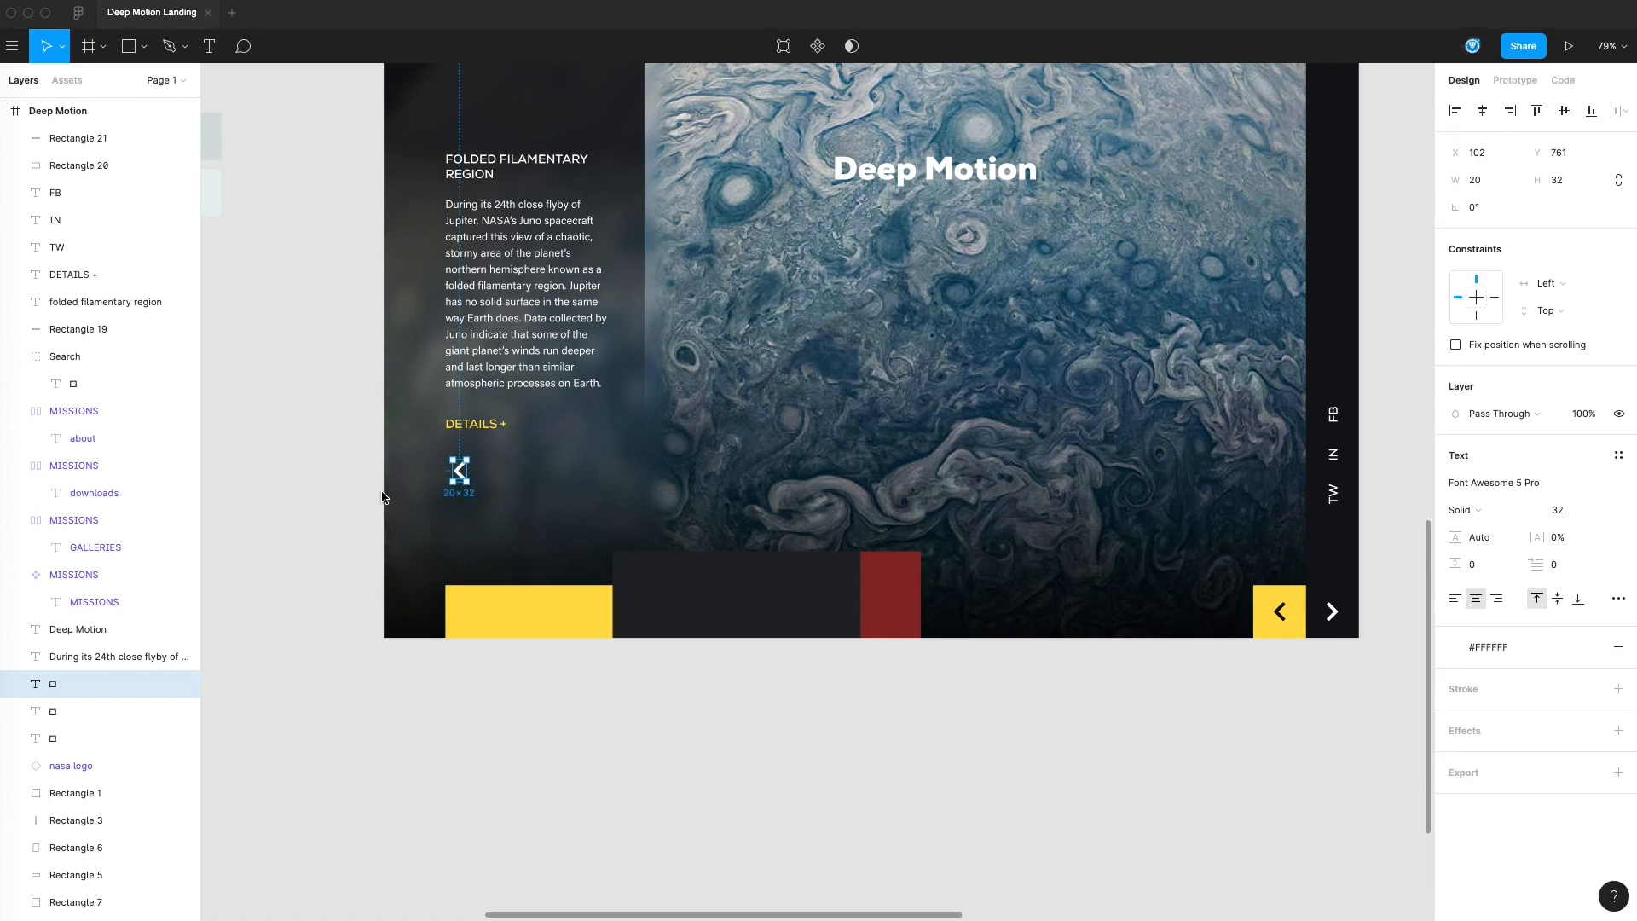
Set the copied chevron's font size to 16 and align it with the left edge of the DETAILS + label
left_click(1562, 516)
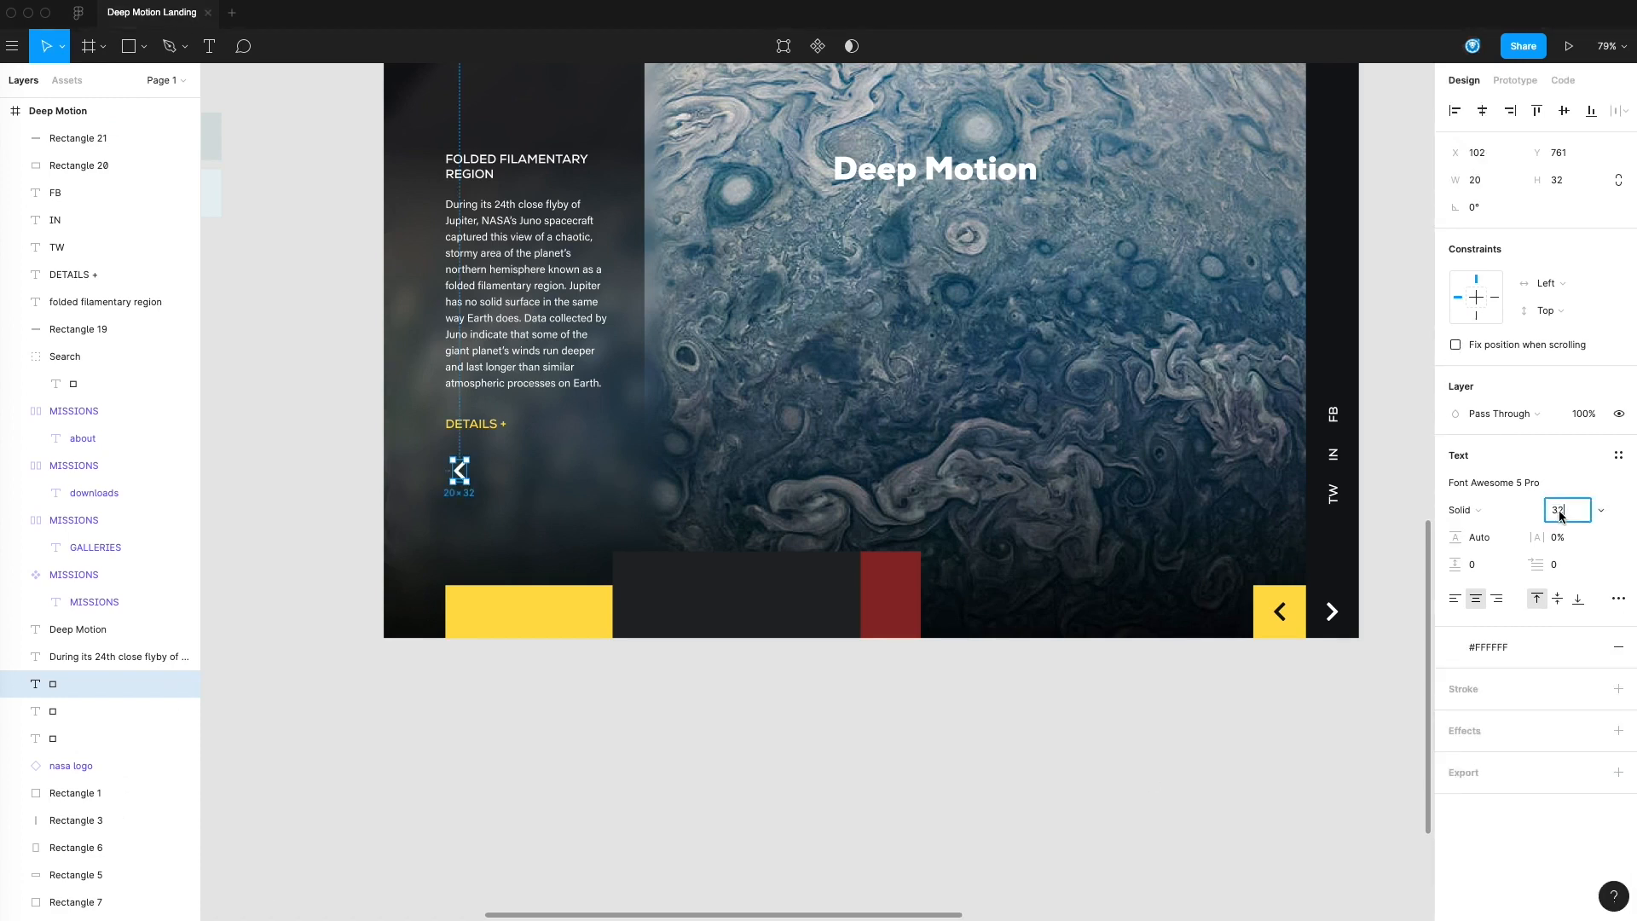
type("16")
key("Return")
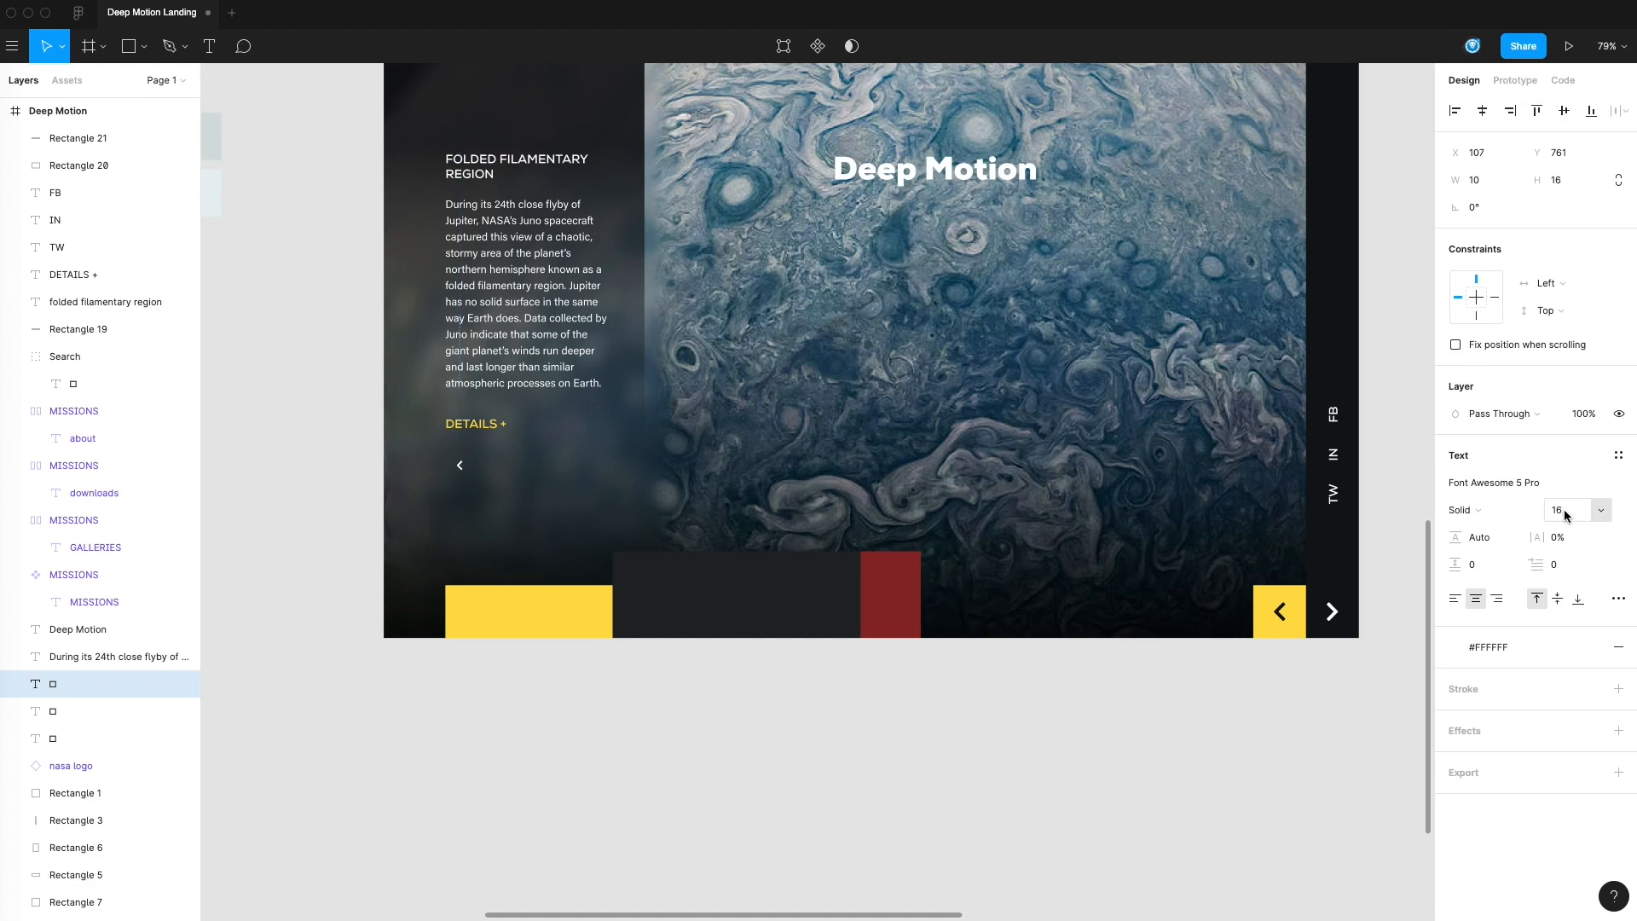
left_click(454, 467)
left_click(339, 534)
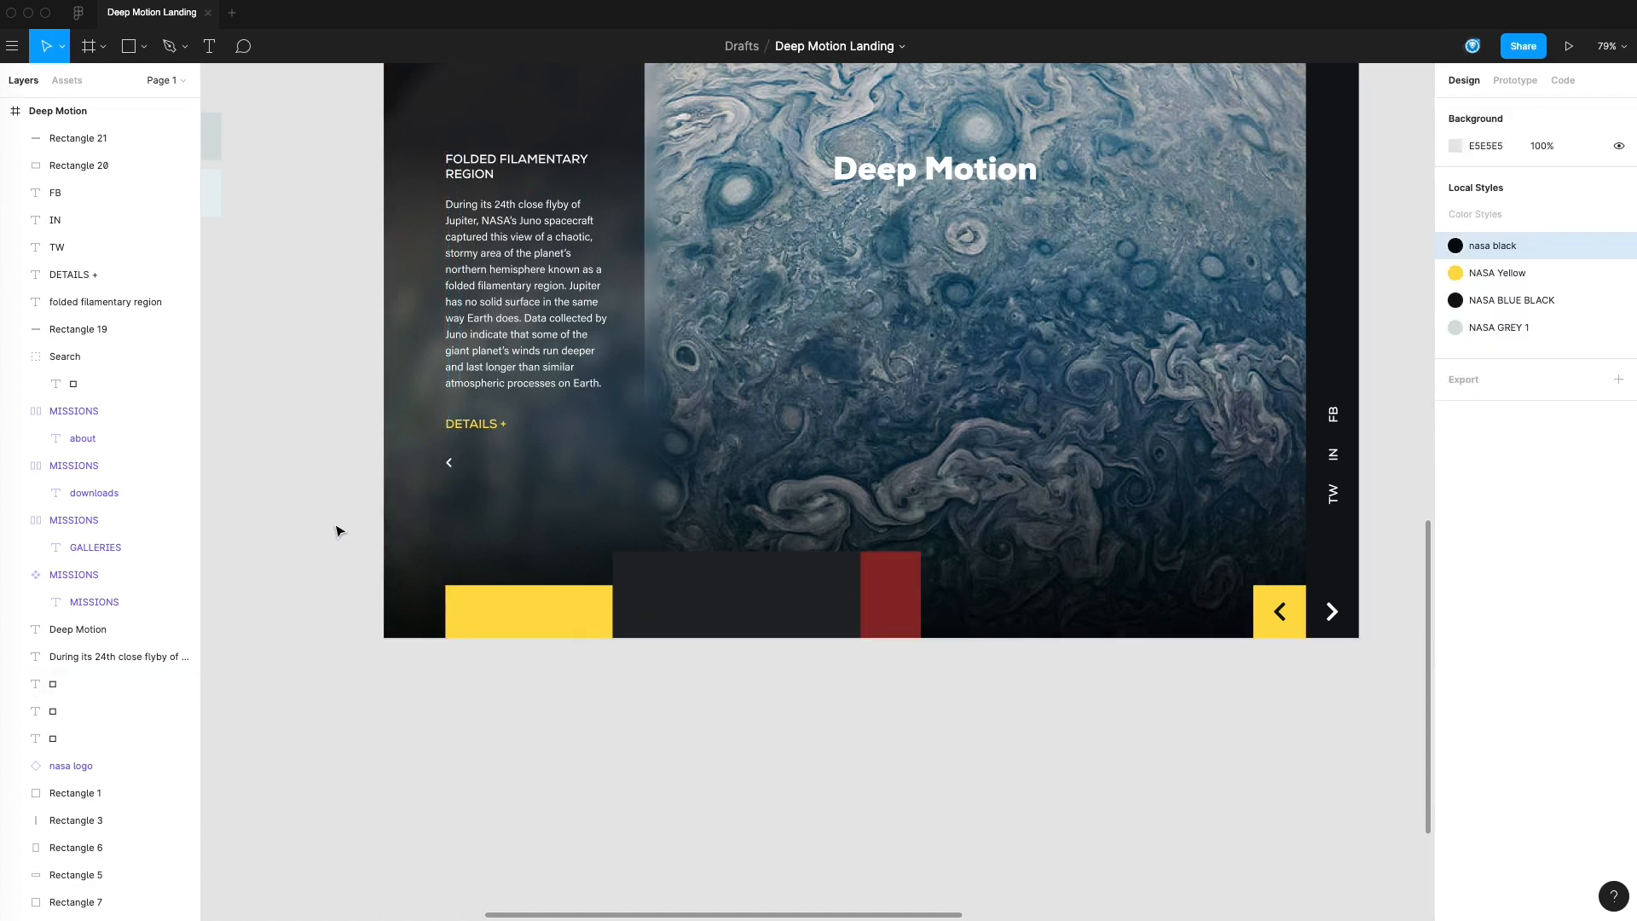
Duplicate the small white chevron horizontally to X 165 and rotate the copy to point right
scroll(383, 535, "up", 2)
scroll(384, 535, "left", 3)
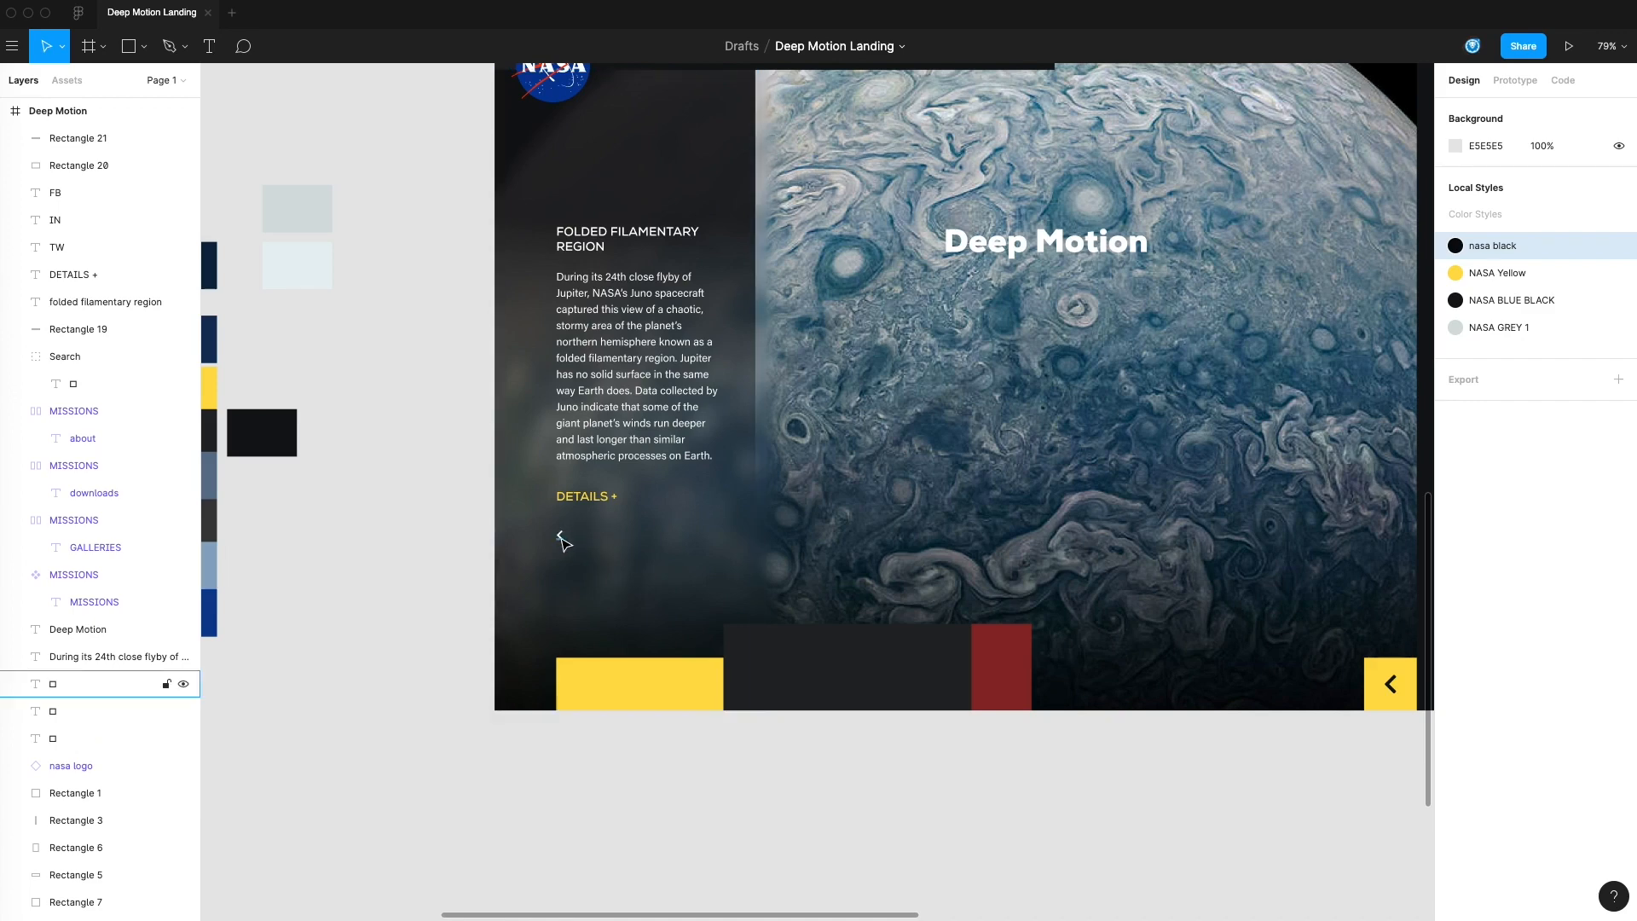
left_click_drag(563, 542, 618, 543, "alt")
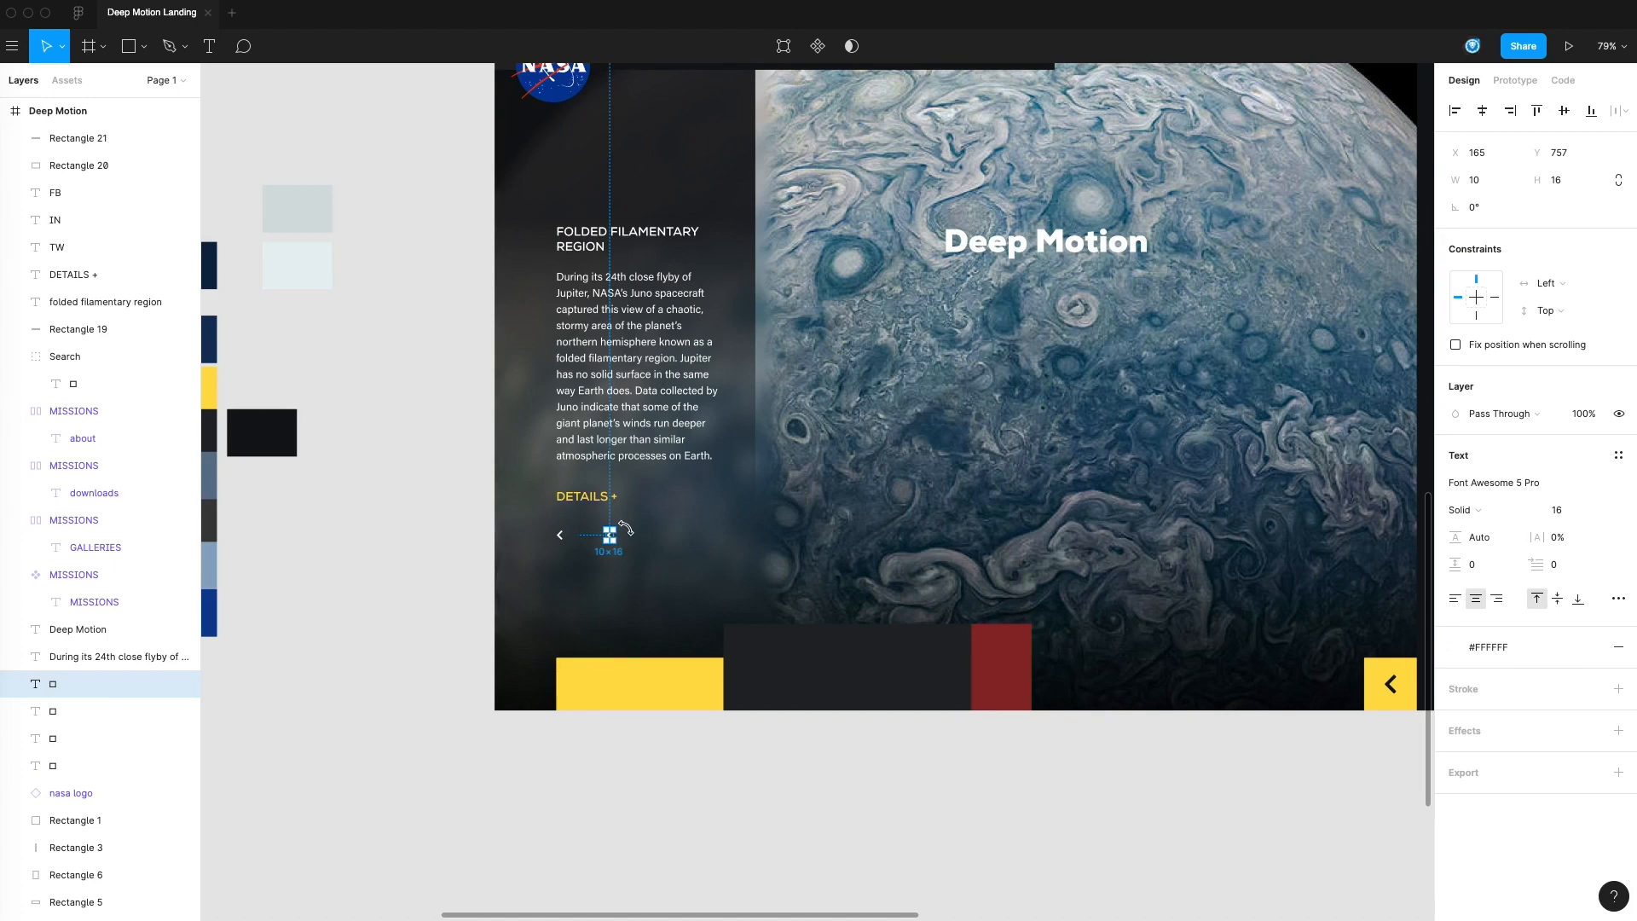
left_click_drag(587, 546, 586, 539)
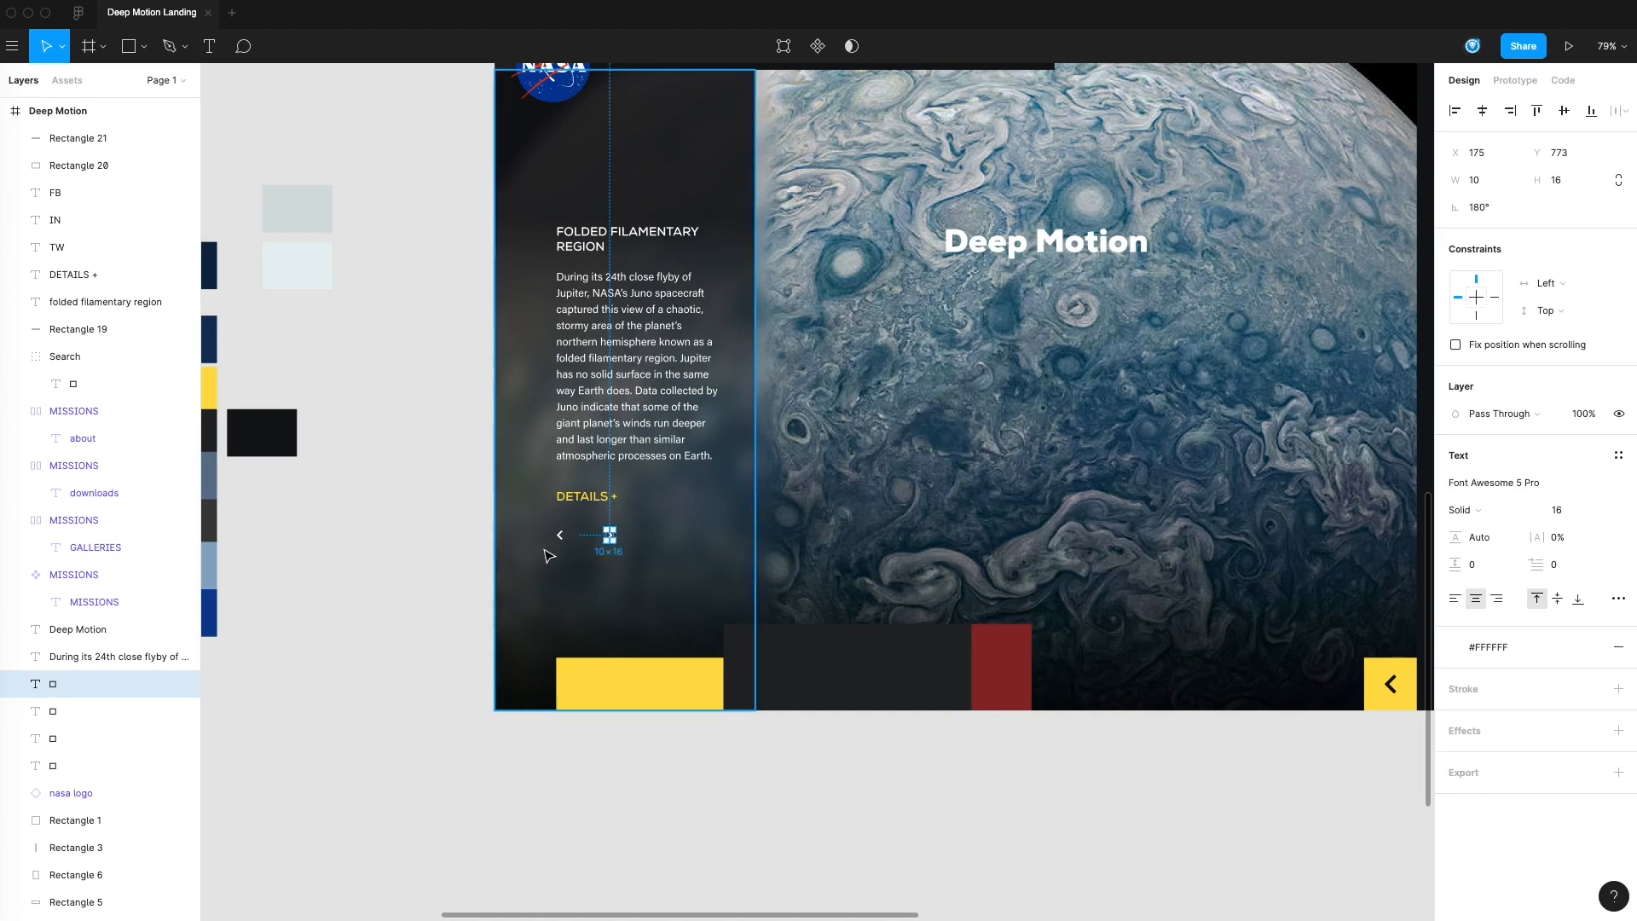
left_click(452, 573)
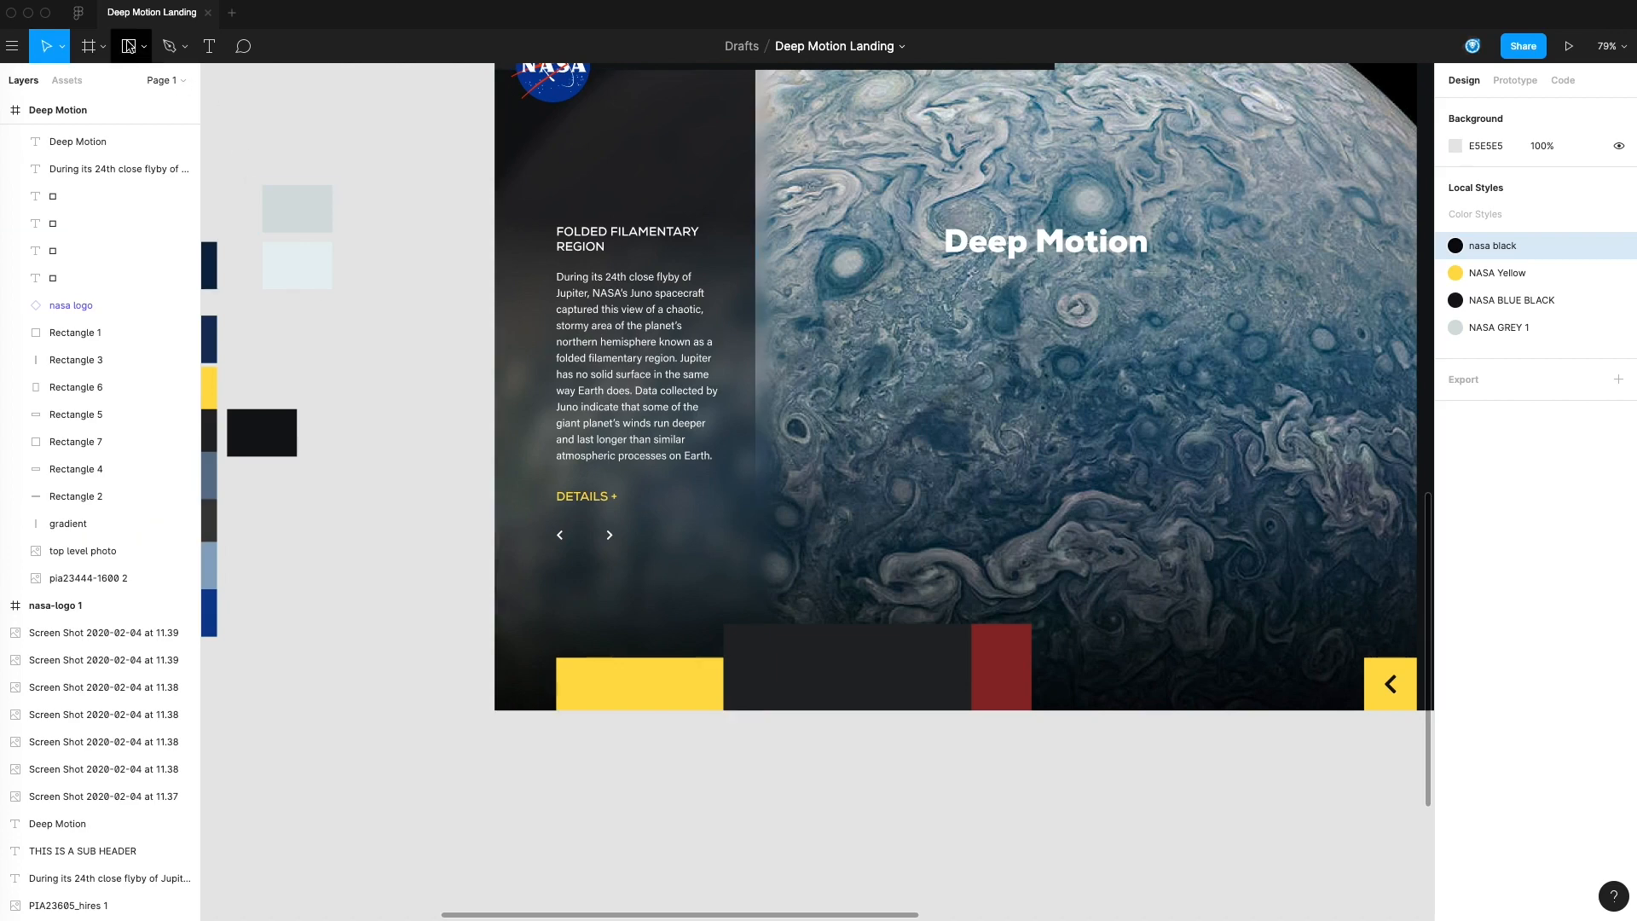
left_click(129, 46)
mouse_move(543, 523)
left_mouse_down()
mouse_move(585, 554)
mouse_move(571, 553)
mouse_move(628, 544)
mouse_move(423, 541)
left_mouse_up()
left_click(420, 556)
left_click(428, 546)
left_click(423, 530)
key("Delete")
Select the yellow DETAILS + label beneath the paragraph
scroll(411, 561, "left", 2)
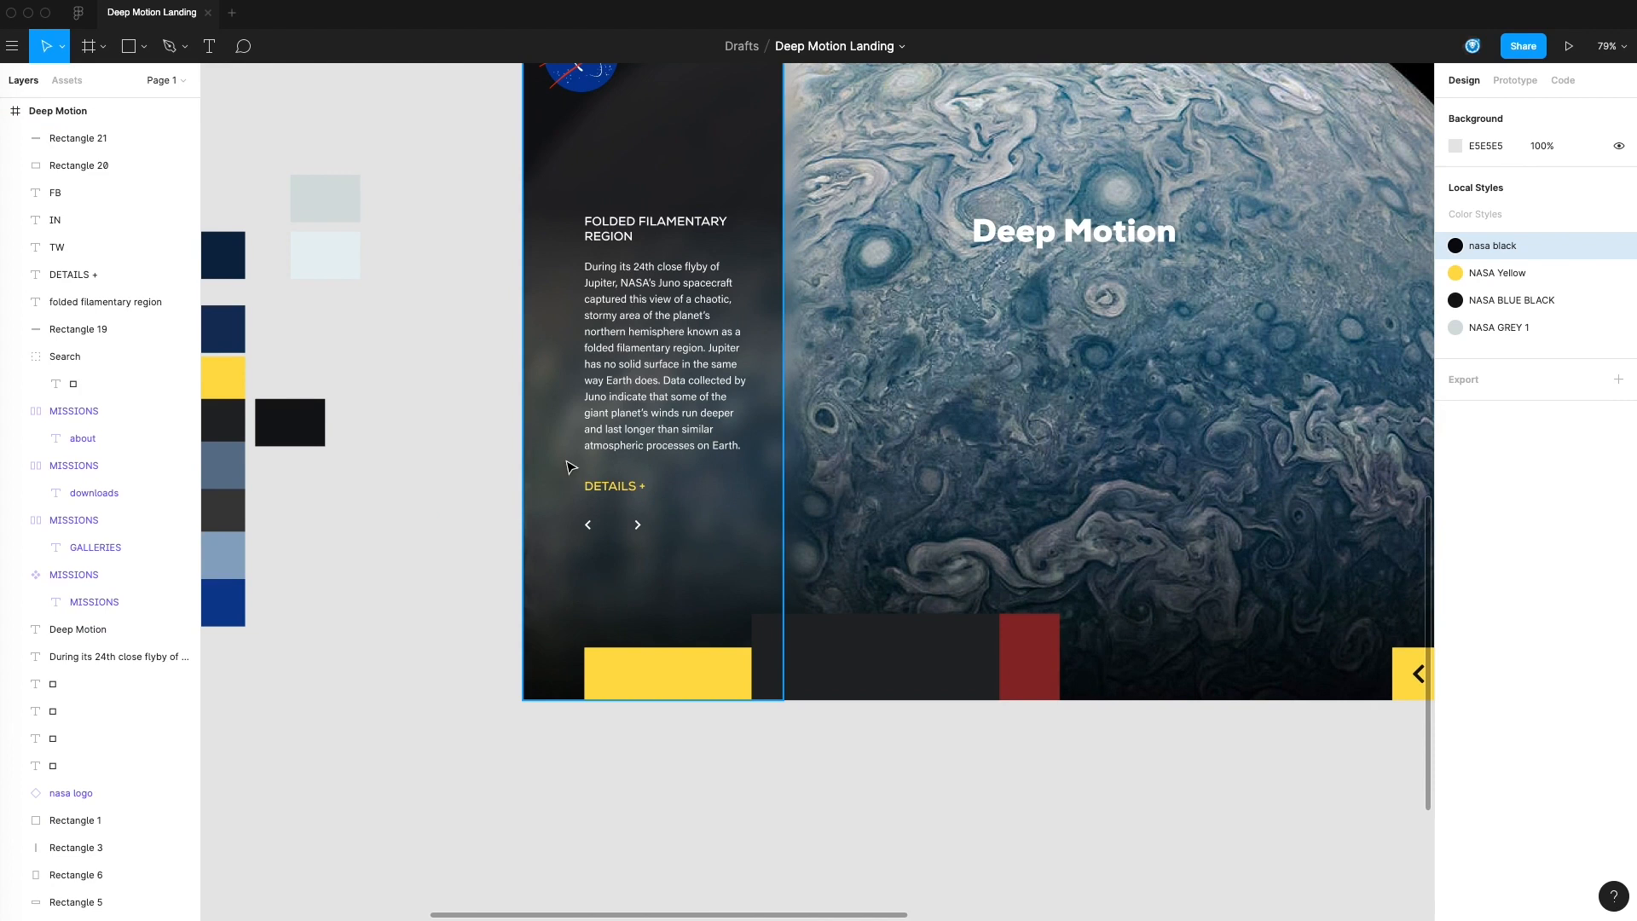
left_click_drag(377, 497, 380, 507)
left_click_drag(874, 499, 839, 554)
scroll(840, 555, "down", 2)
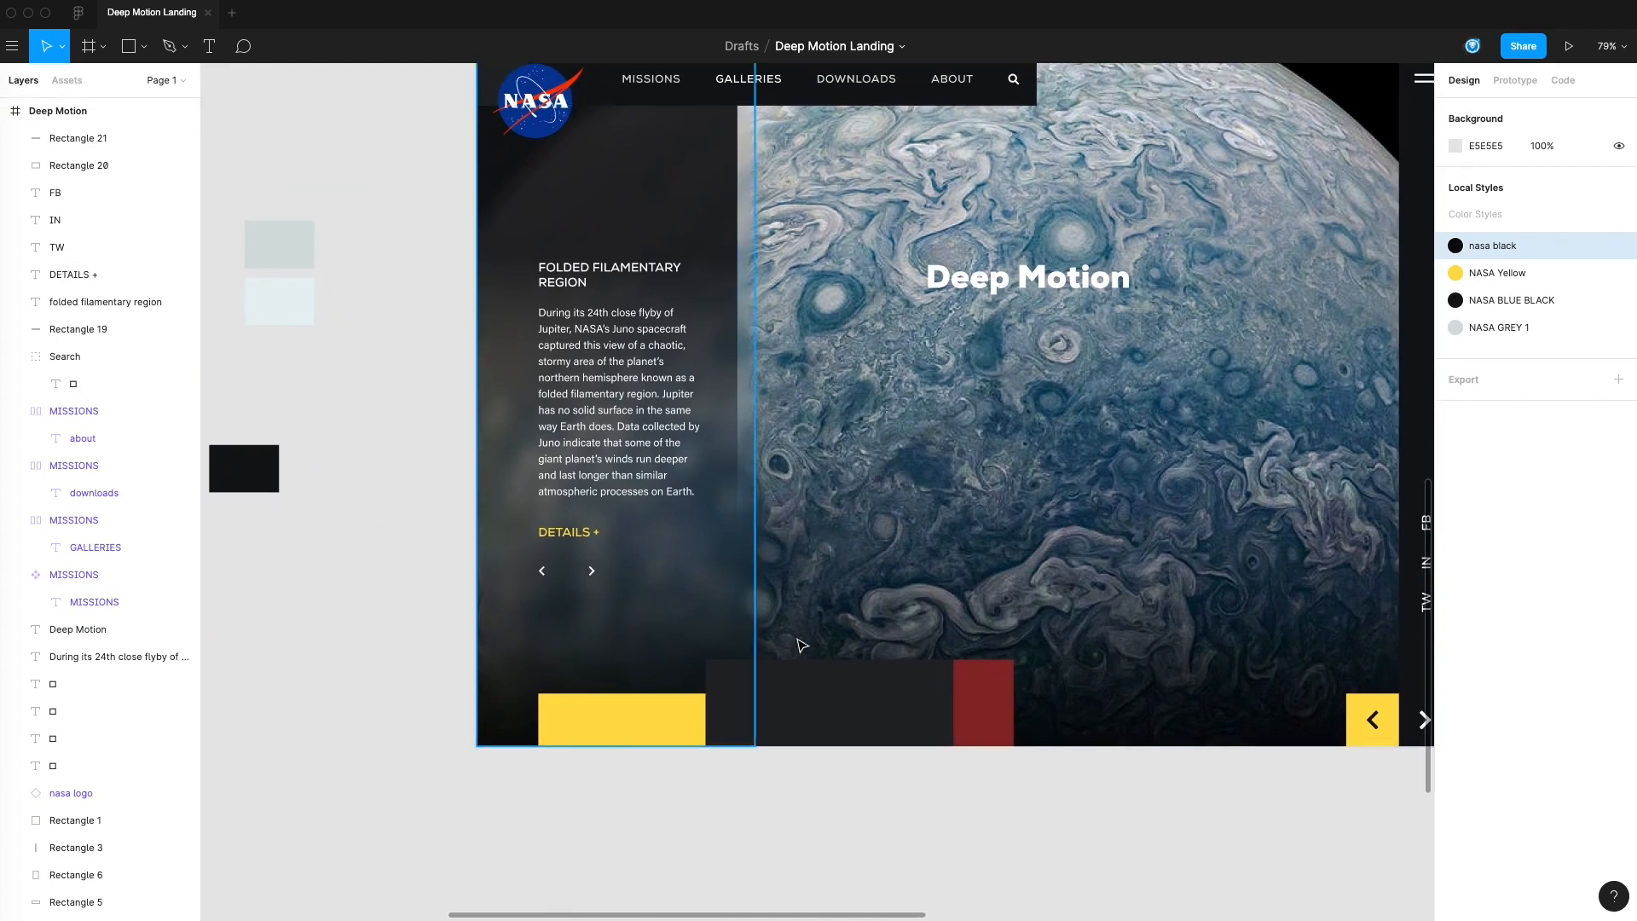
scroll(811, 548, "down", 3)
left_click(128, 302)
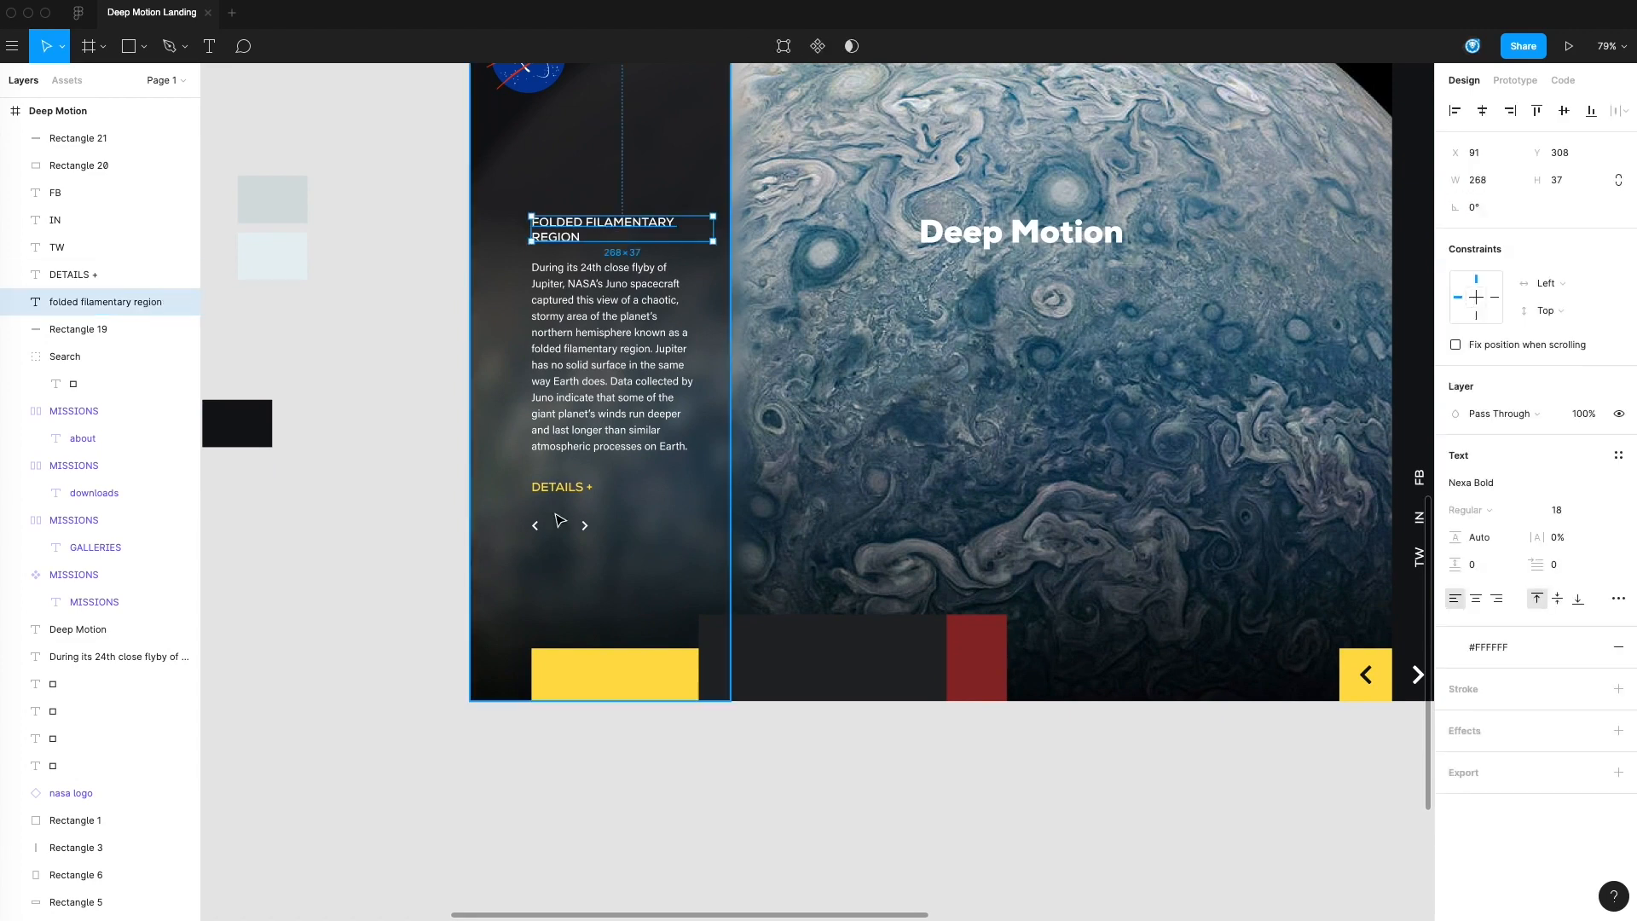
left_click(572, 496)
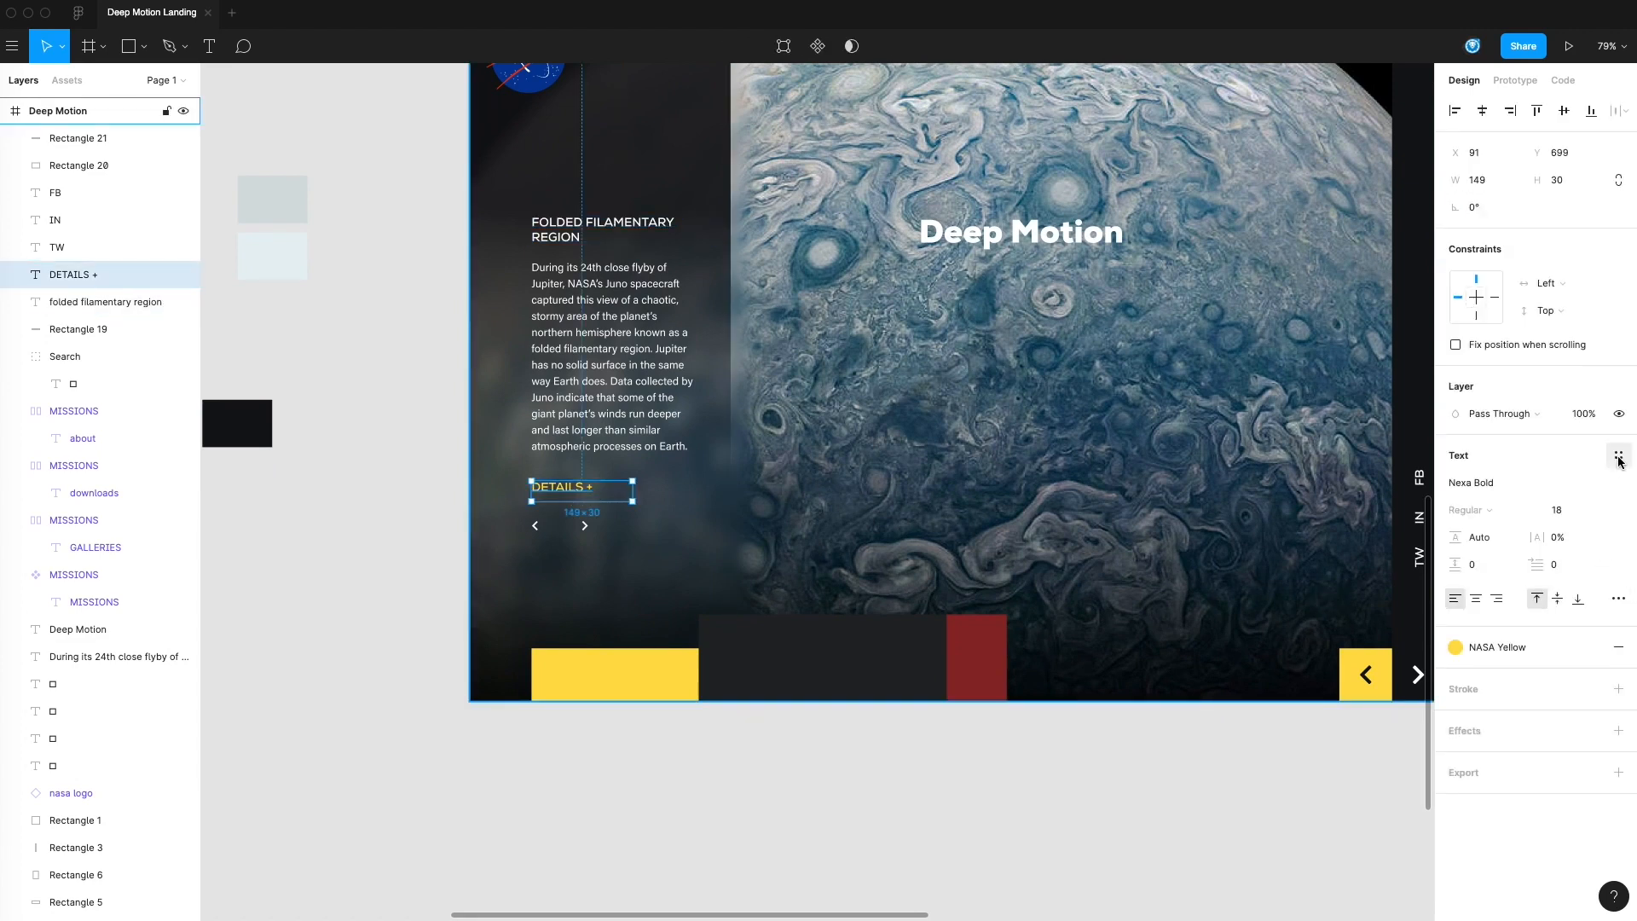